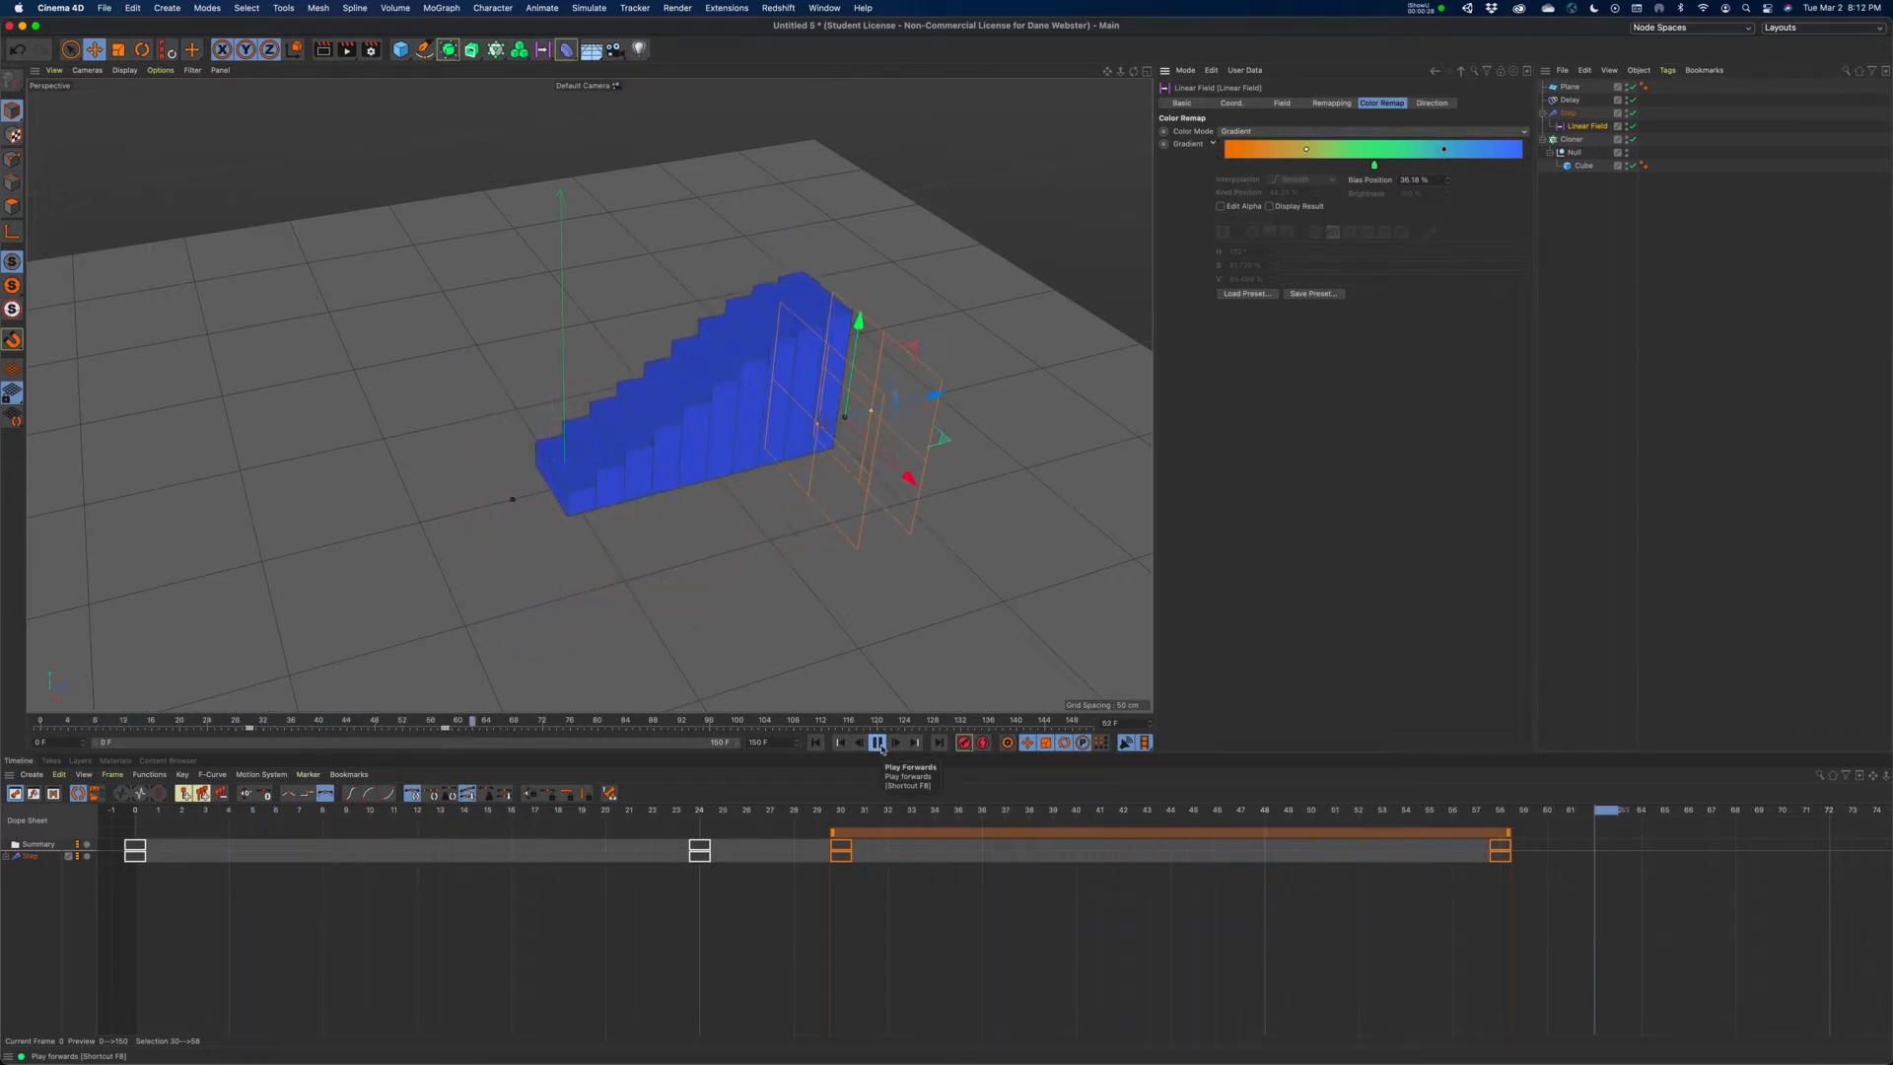
- Stop the playback and delete the floor Plane from the scene
click(883, 748)
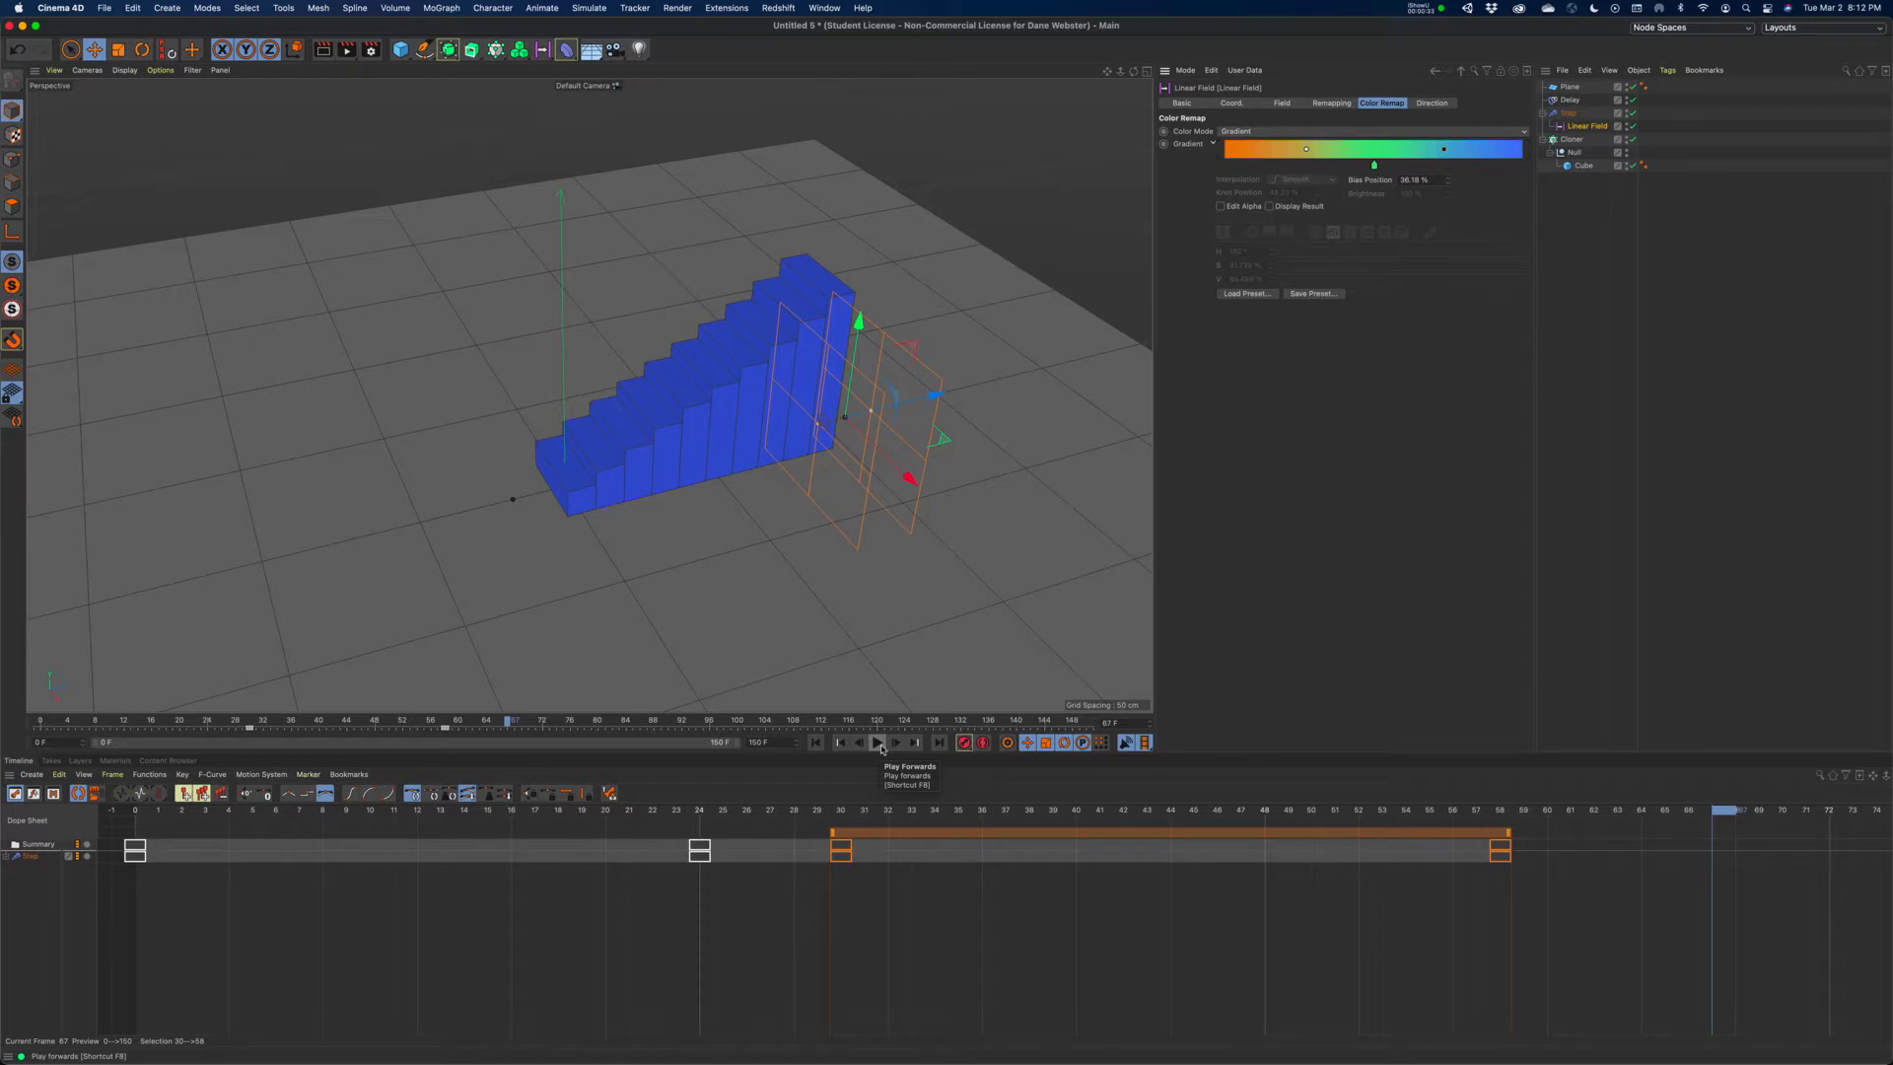
click(1576, 90)
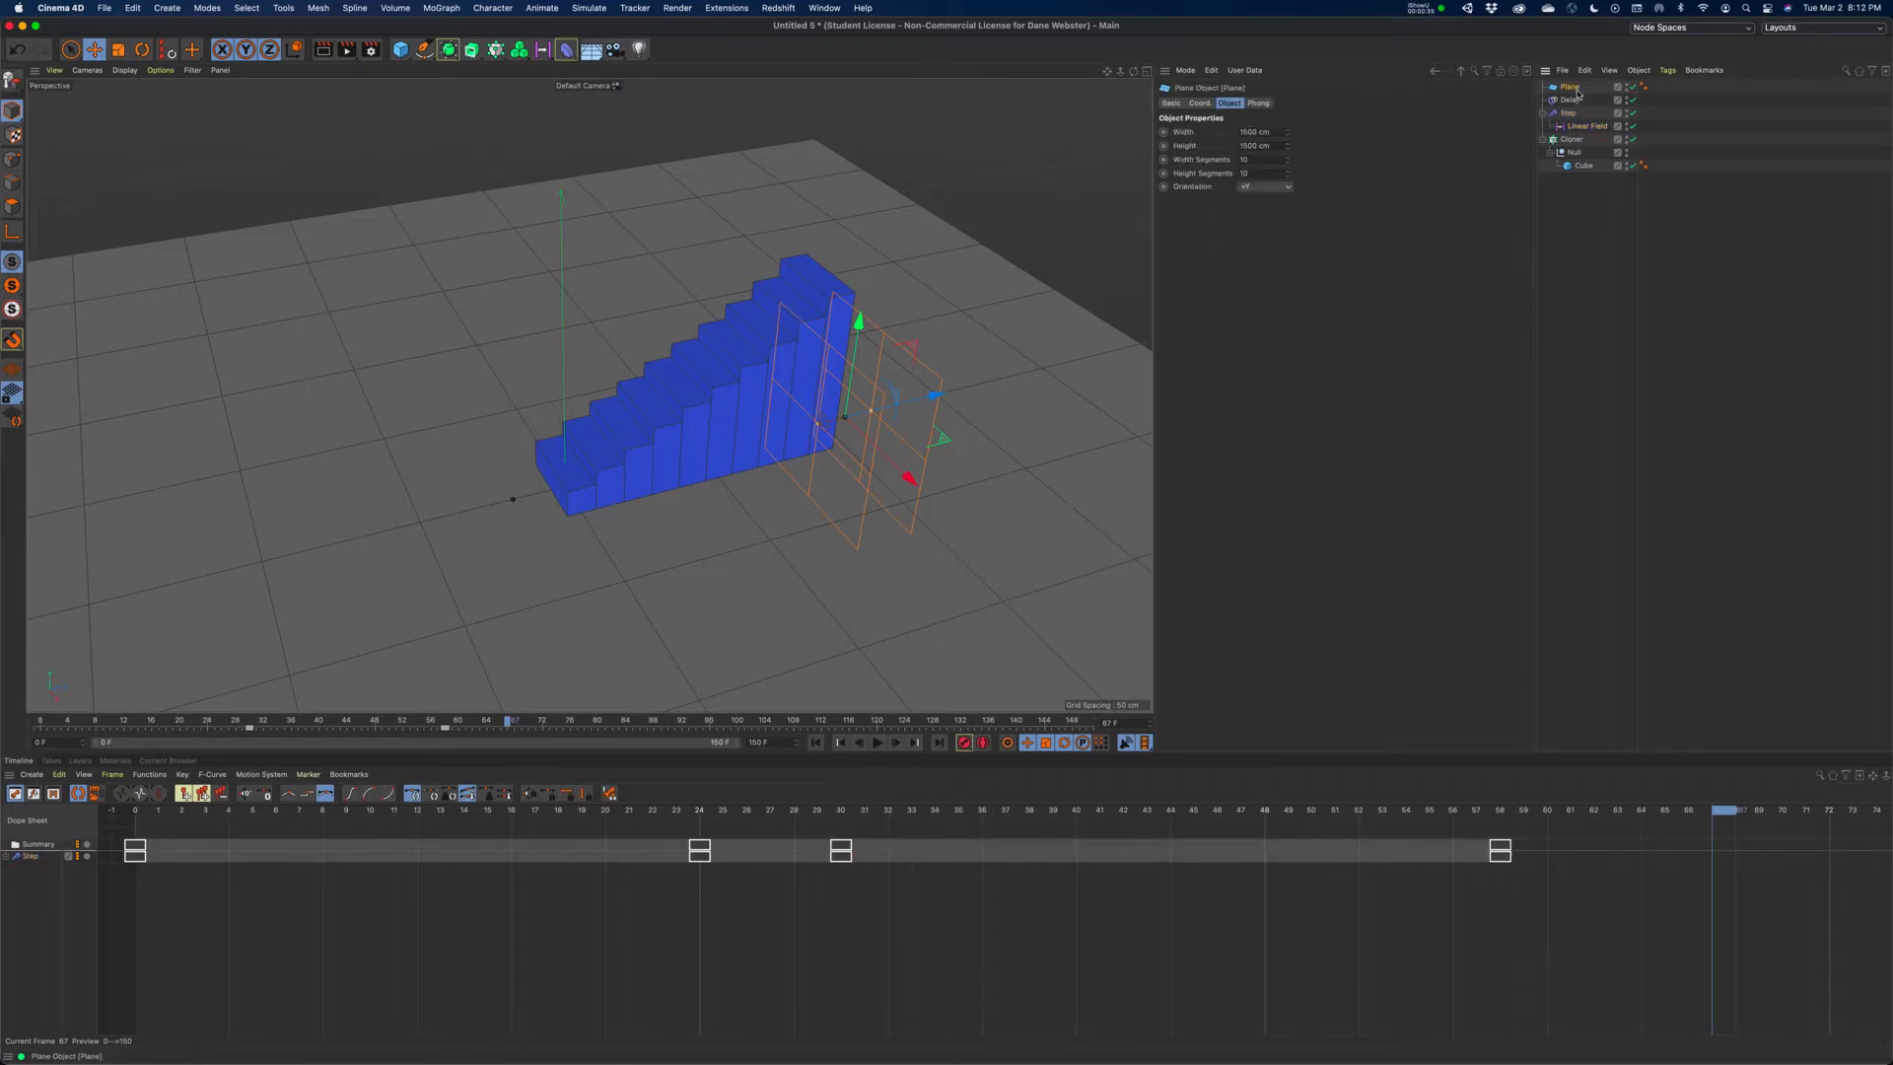
key(Delete)
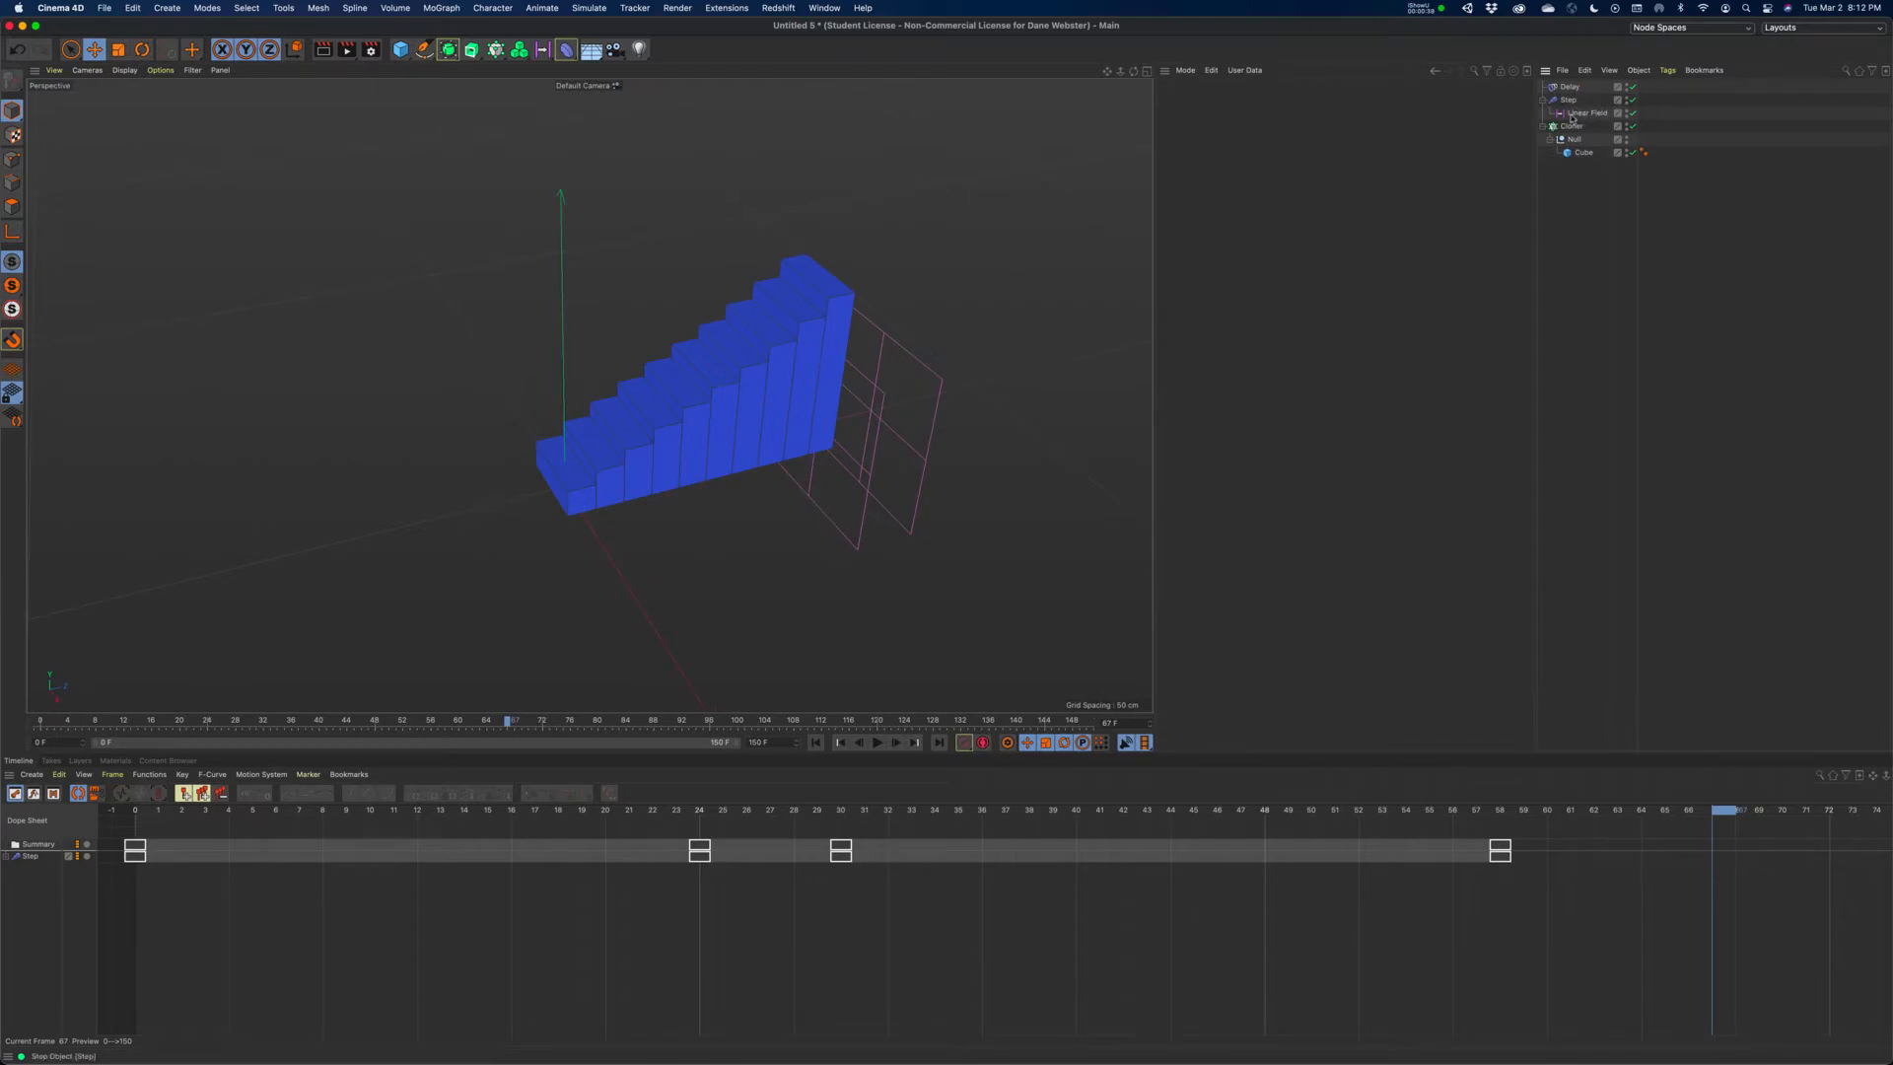
click(1578, 113)
key(Delete)
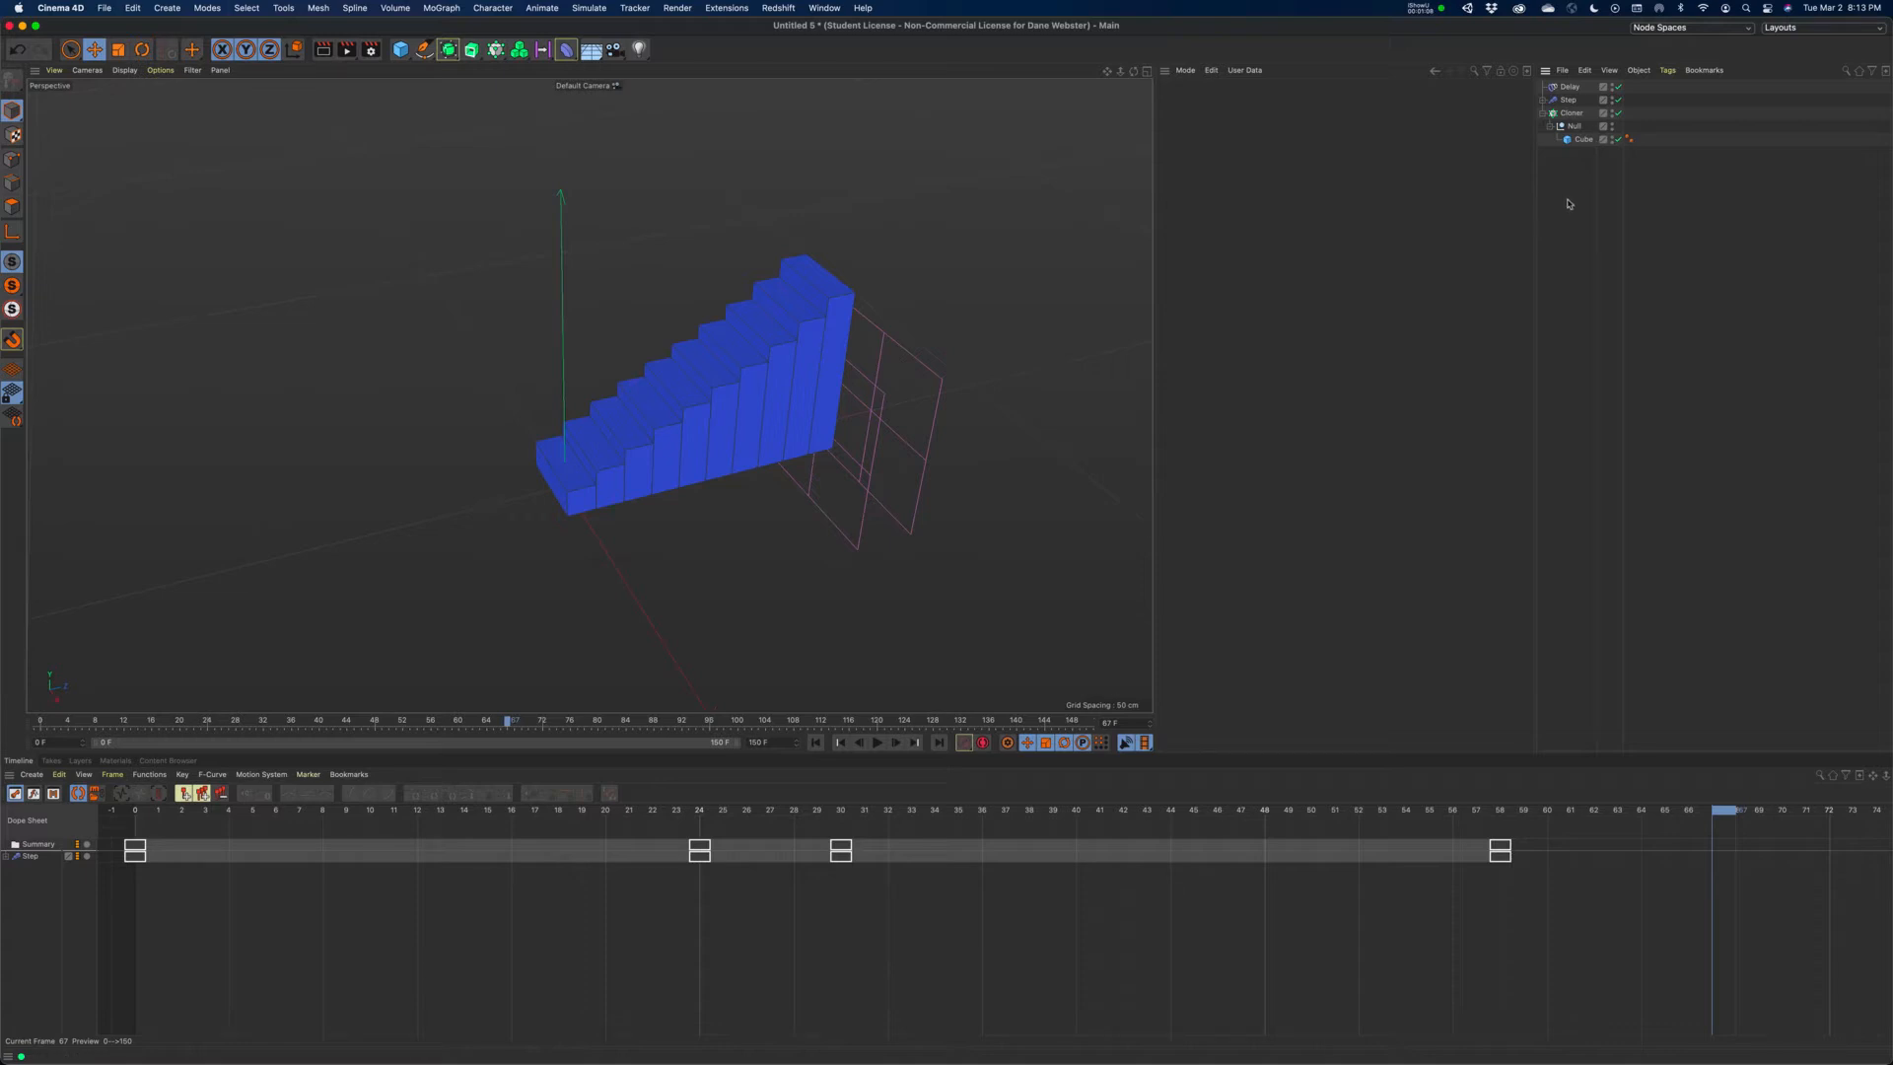
- Set the X size of the cloned Cube to 30 cm
click(1581, 140)
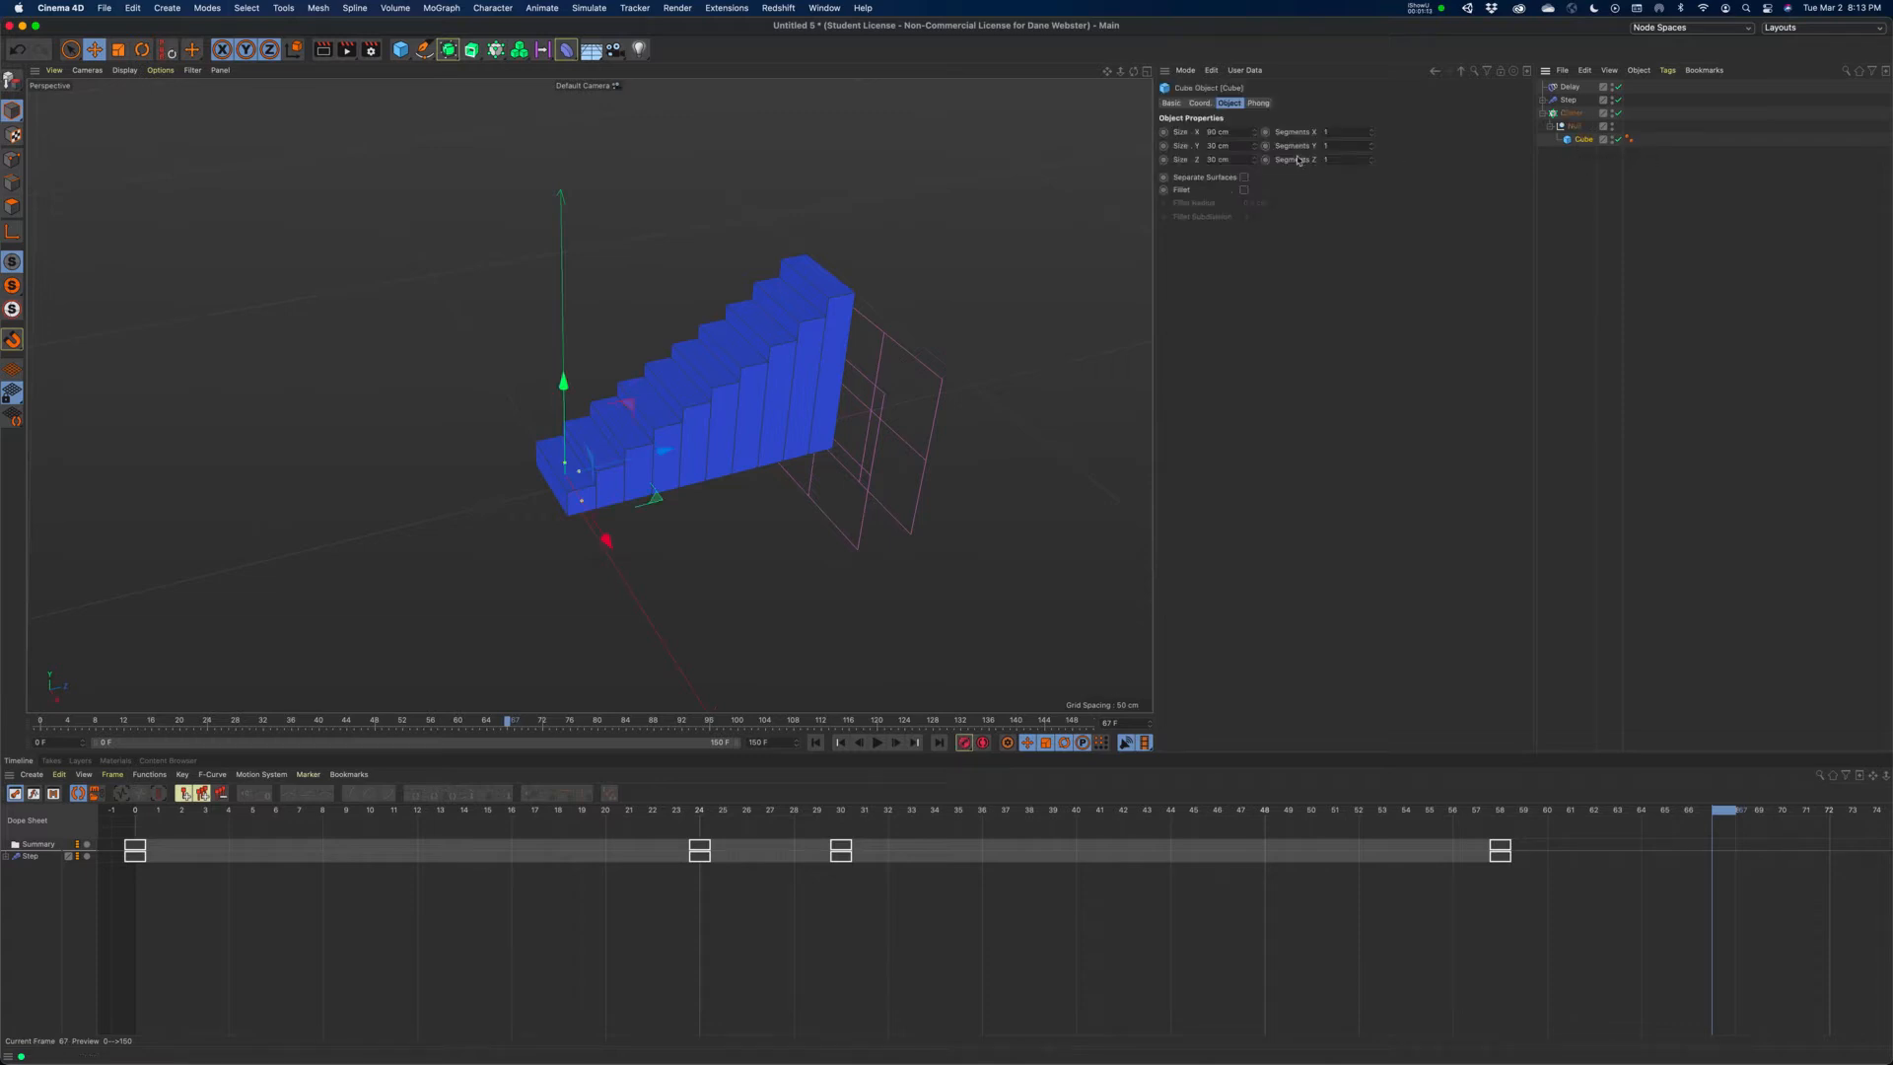
click(1241, 133)
text(30)
key(Tab)
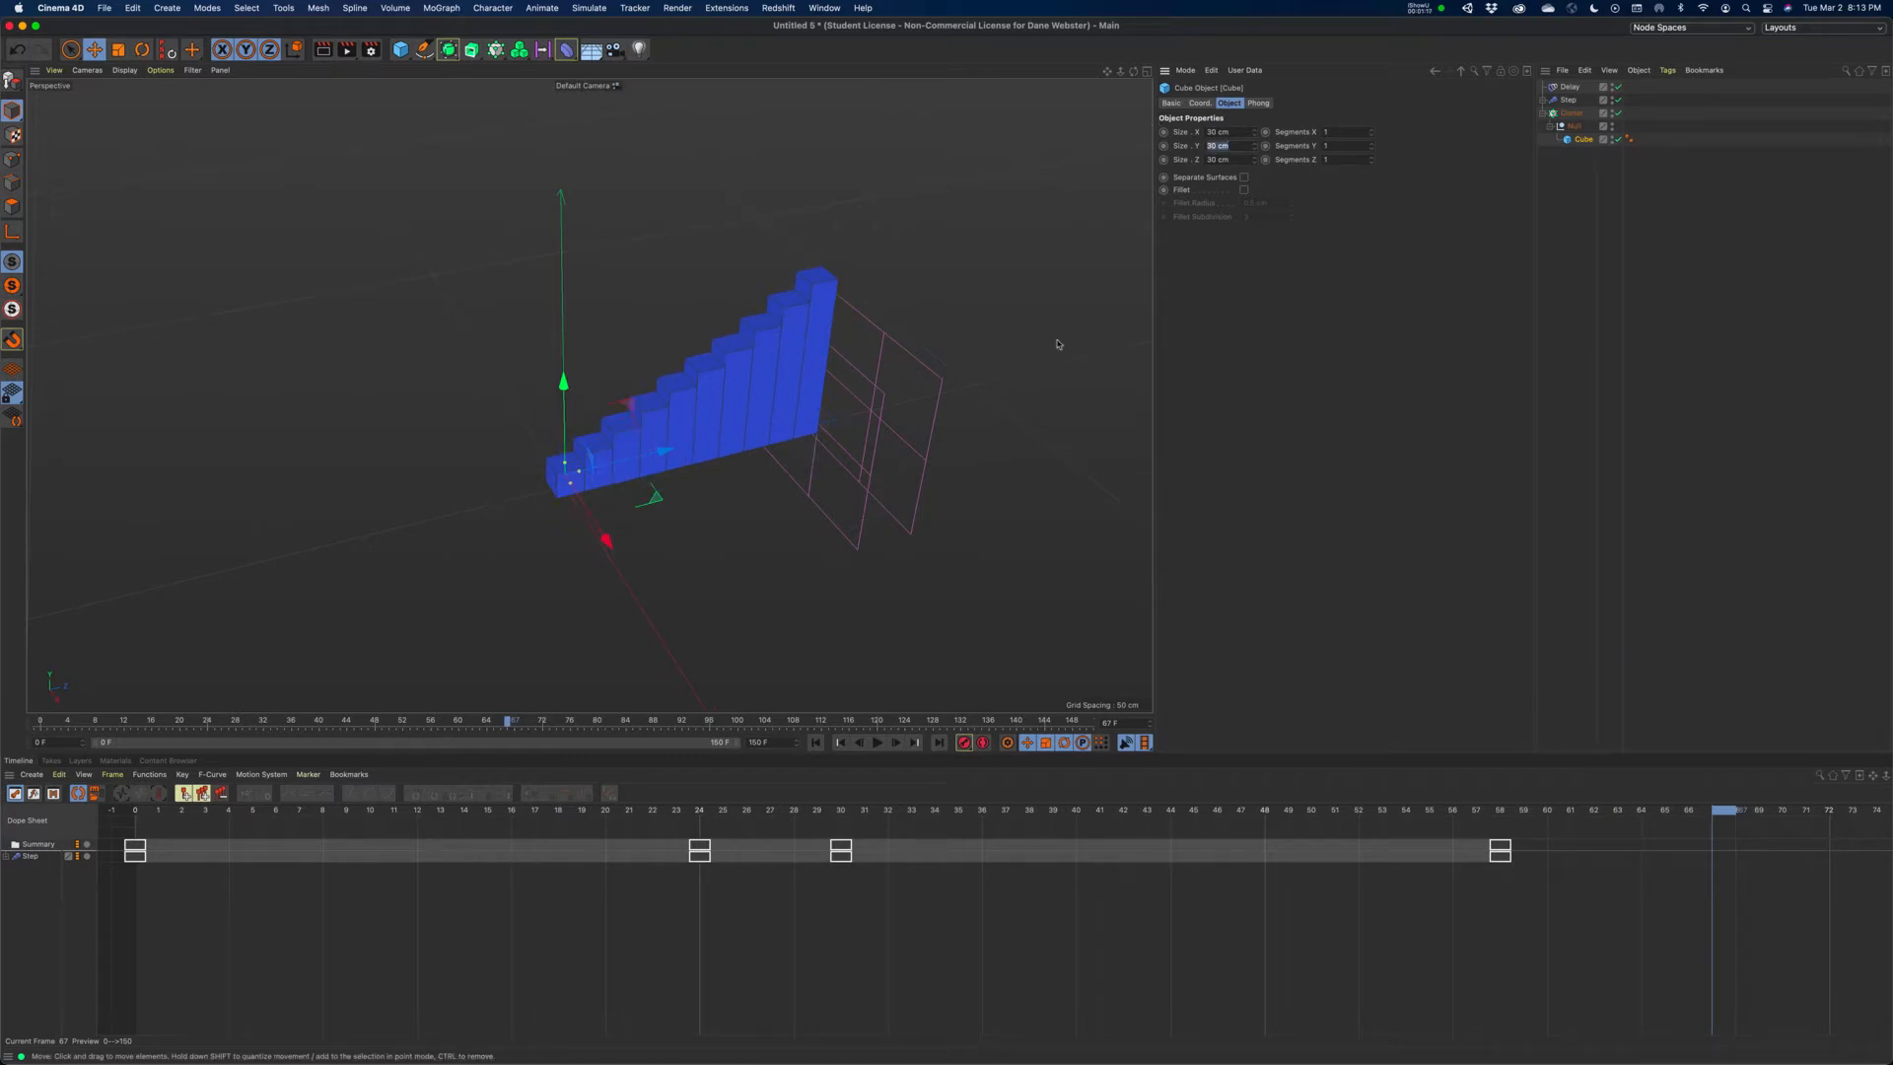
mouse_move(712, 420)
alt+mouse_down()
mouse_move(774, 449)
mouse_move(730, 434)
alt+mouse_up()
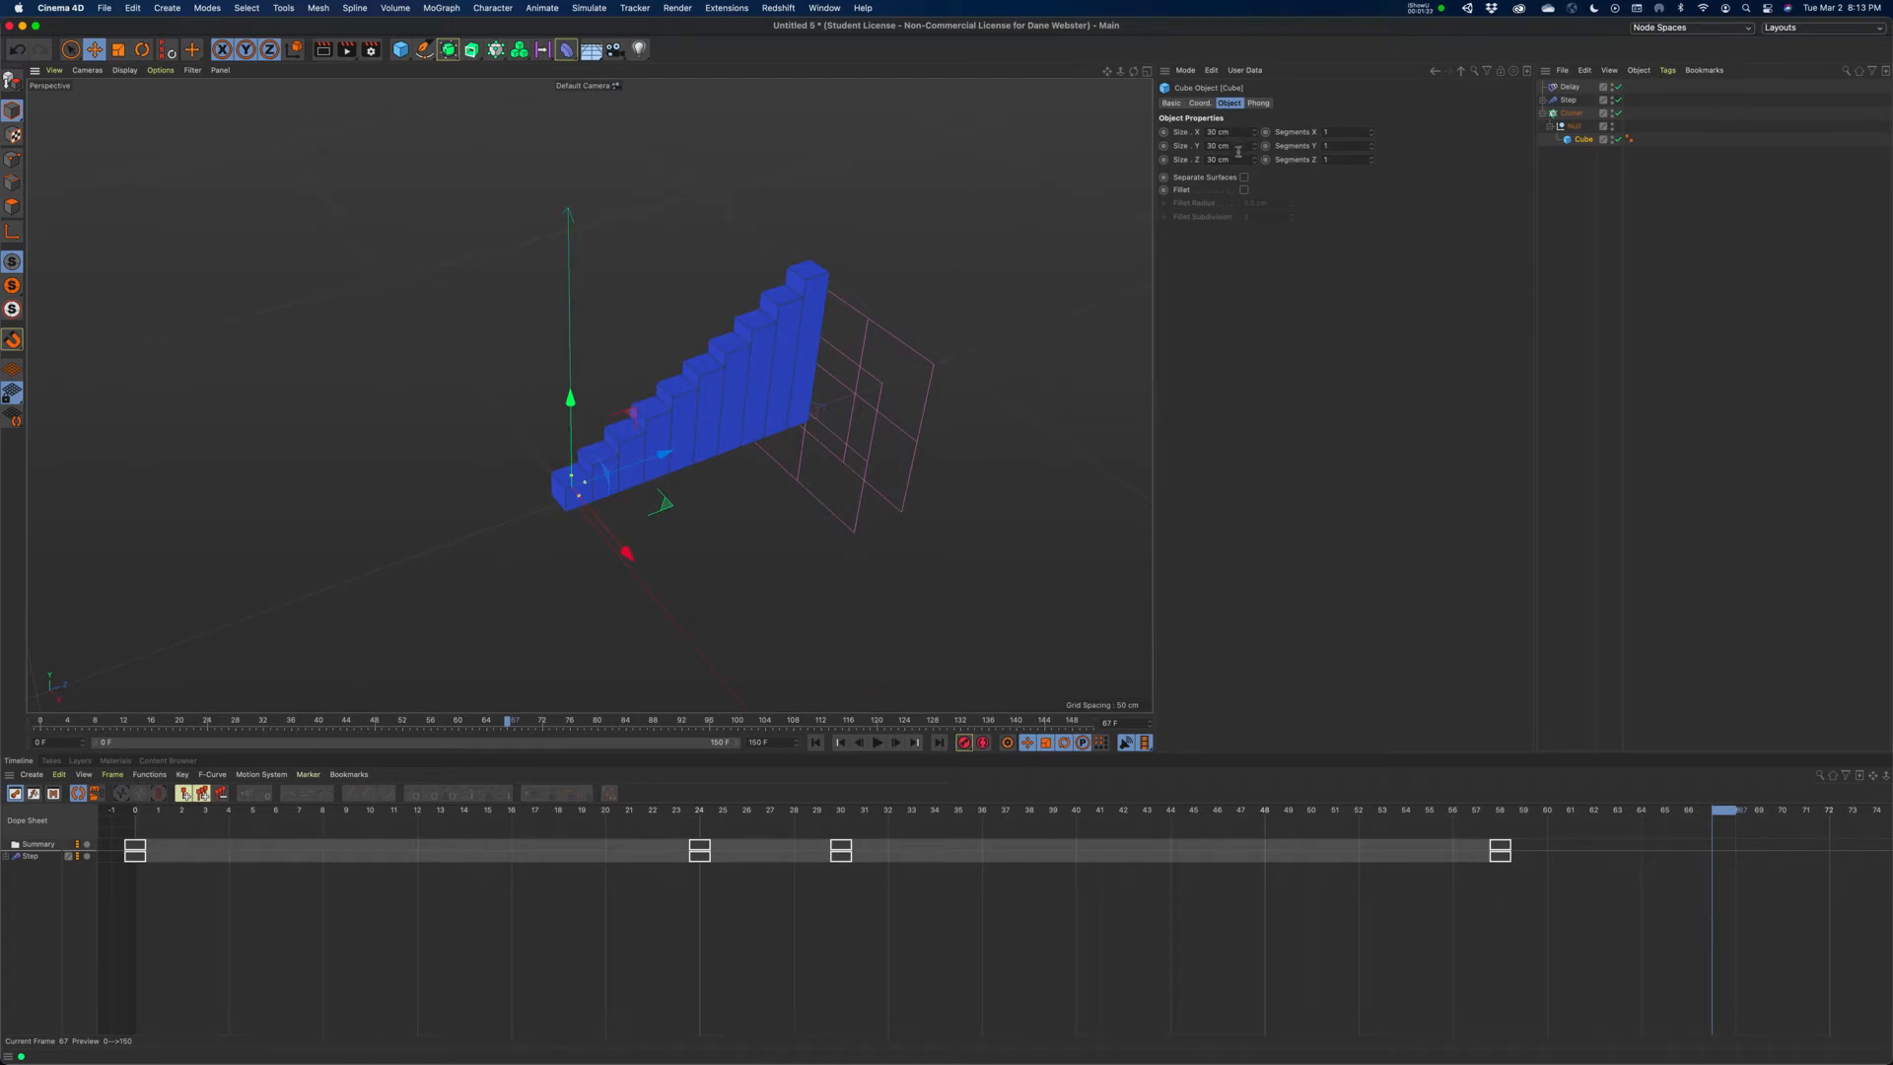
- Narrow the Cube to an X size of 15 cm and display its coordinates
drag(1200, 129, 1152, 129)
text(15)
key(Tab)
alt+drag(964, 330, 884, 339)
alt+right_drag(884, 339, 963, 351)
alt+drag(962, 351, 981, 358)
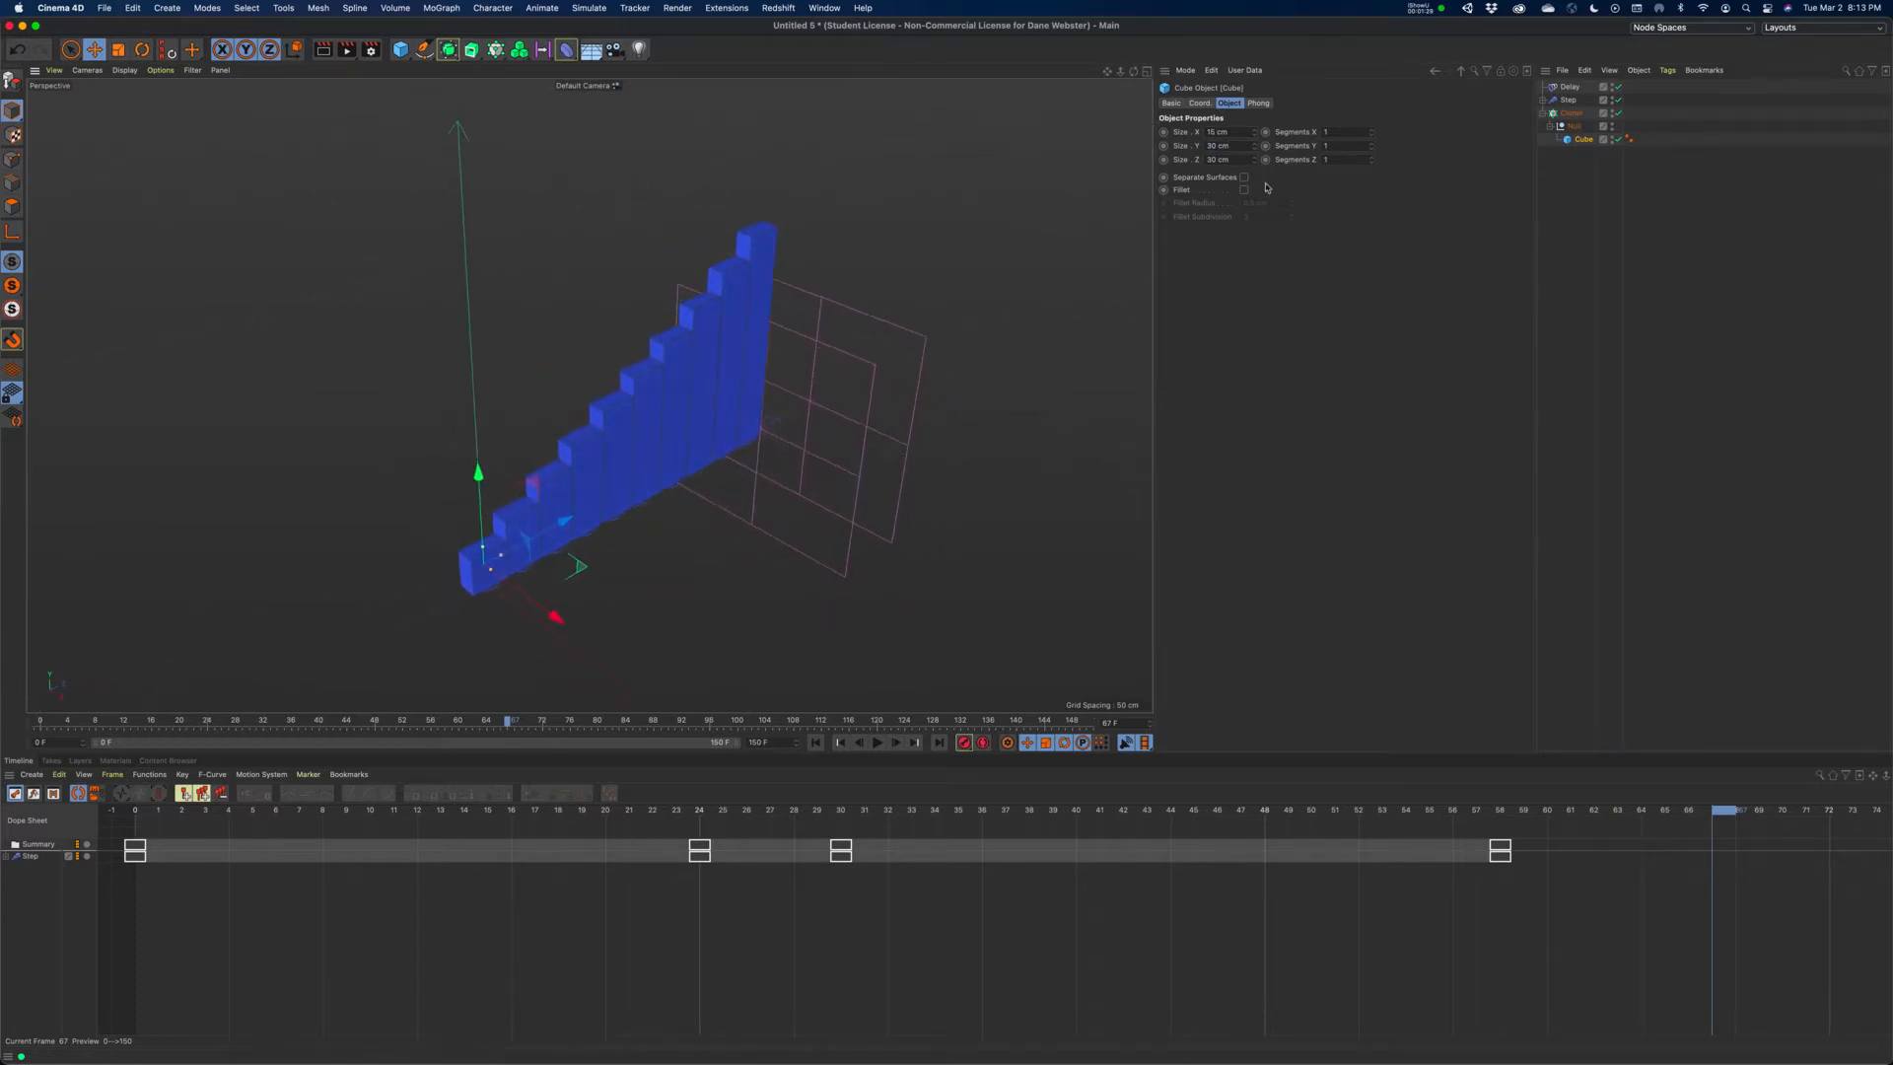
click(1199, 104)
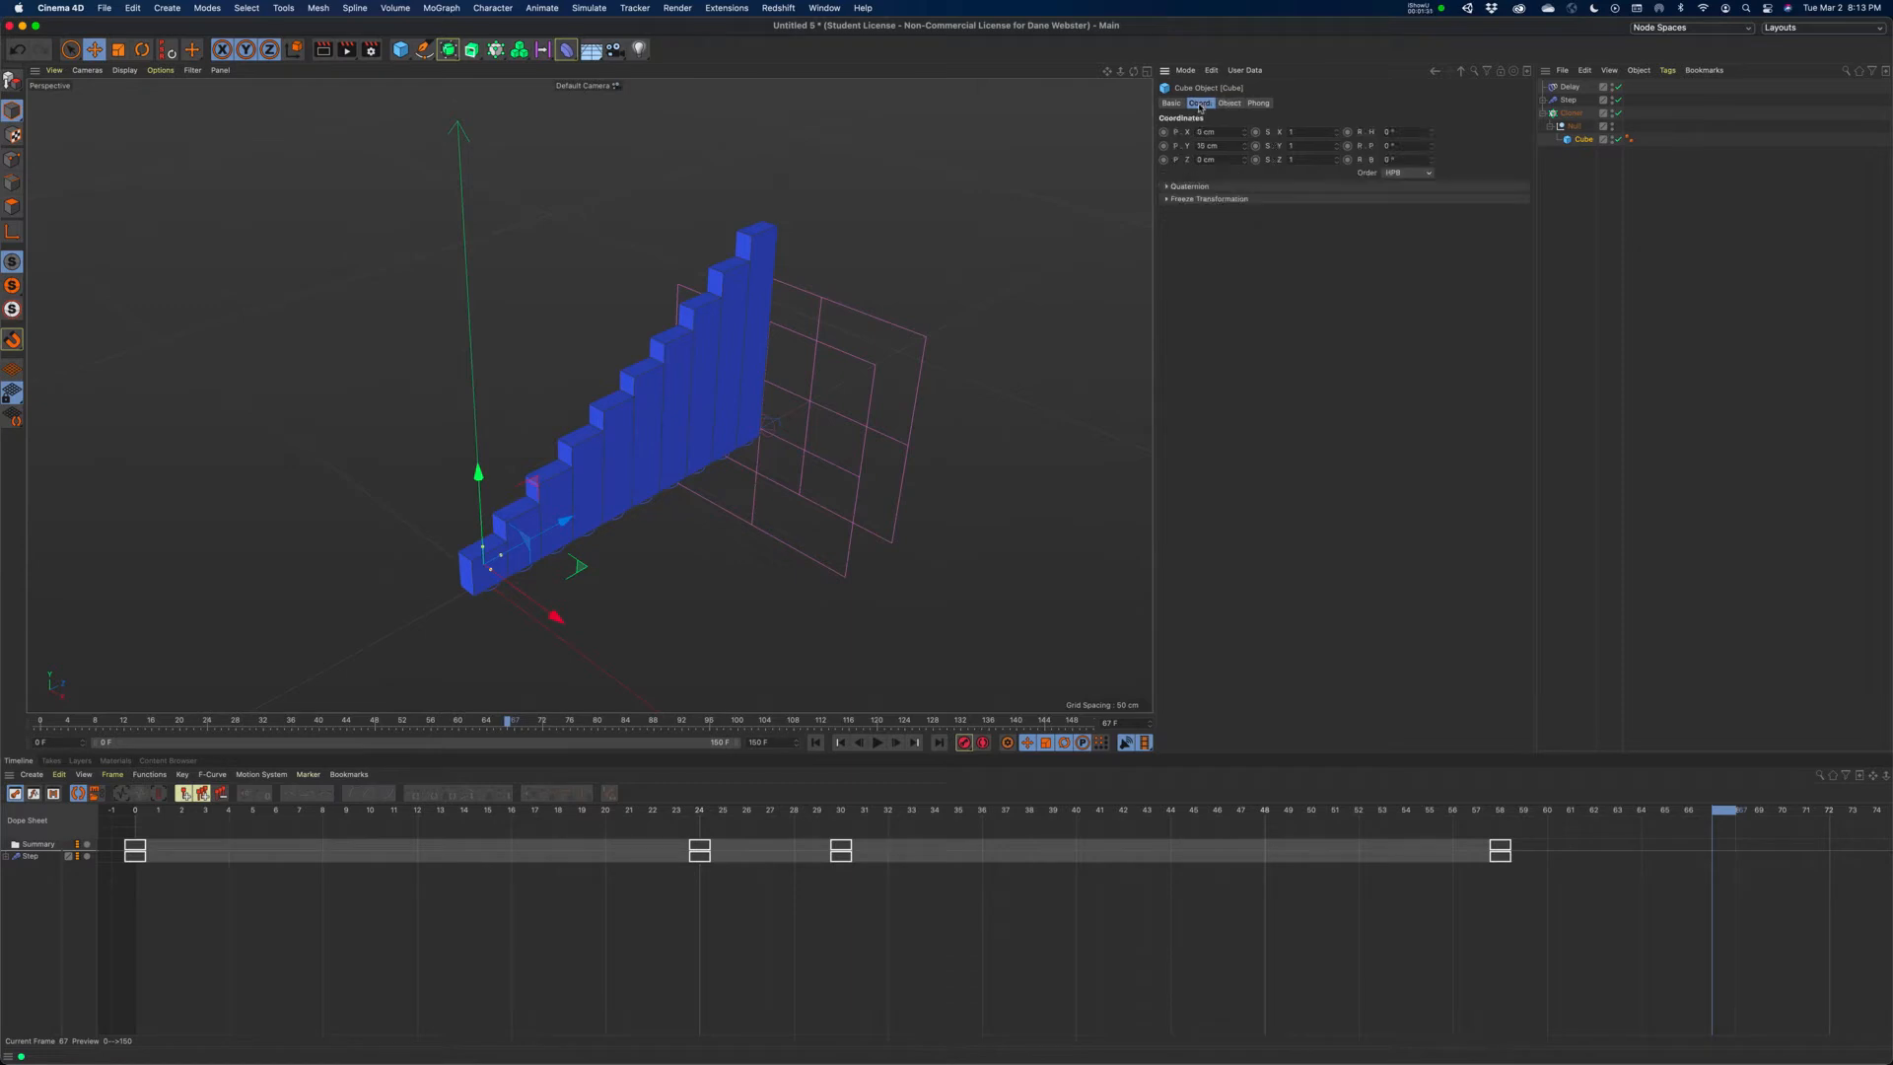
- Set the Cloner's count to 20 clones
click(1571, 114)
click(1260, 103)
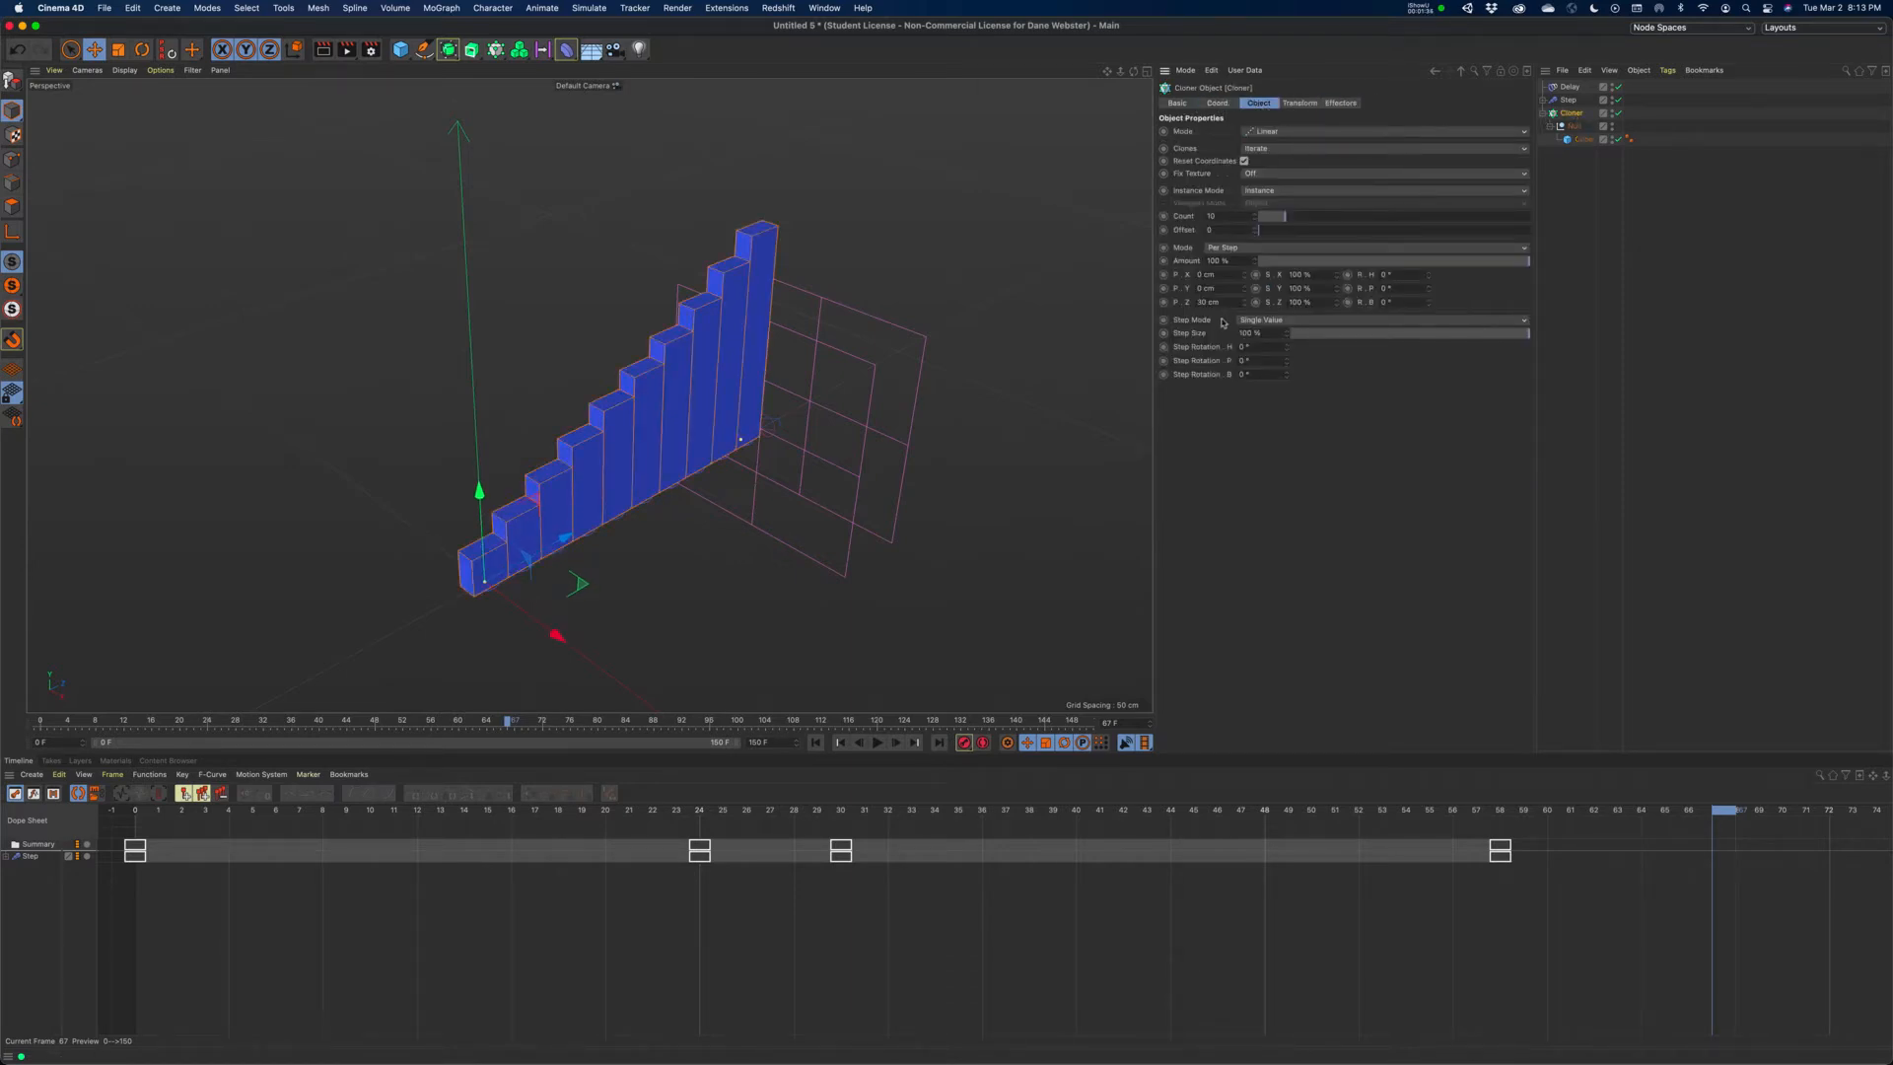
click(1240, 216)
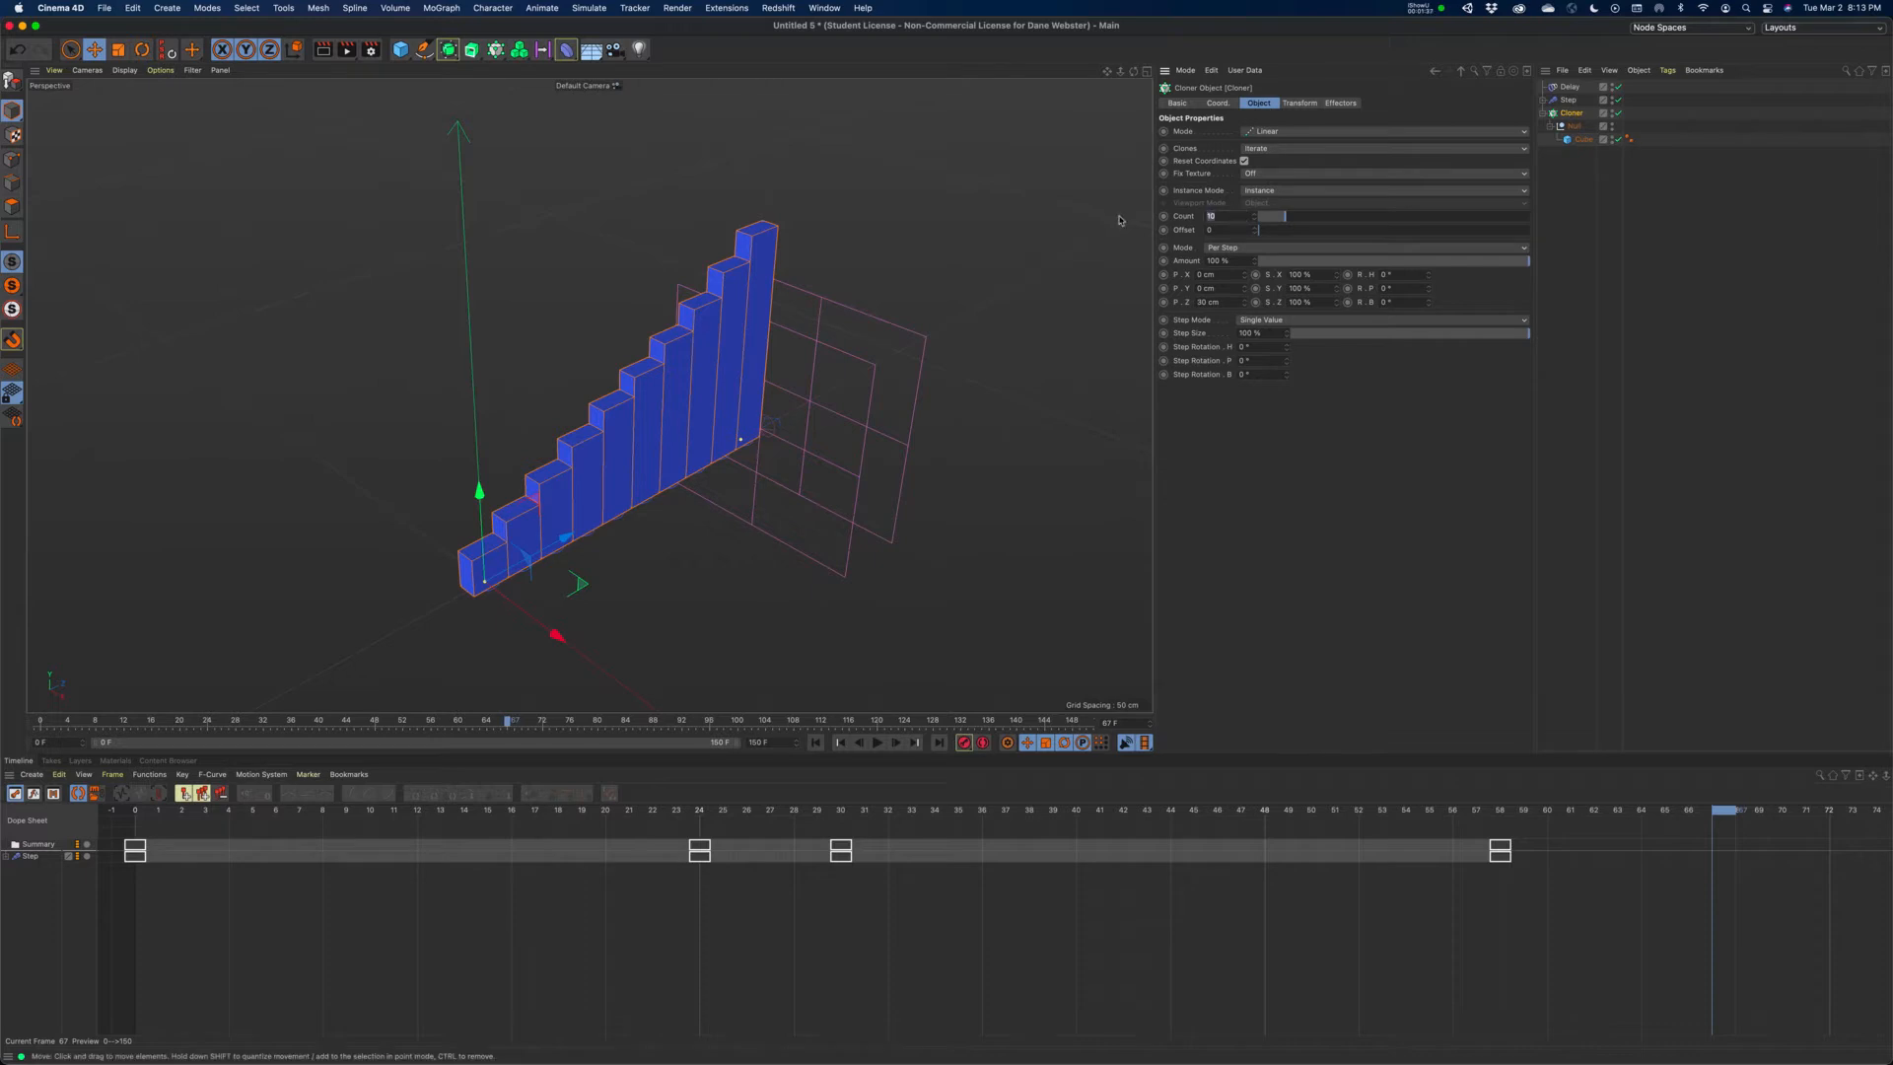
text(20)
key(Return)
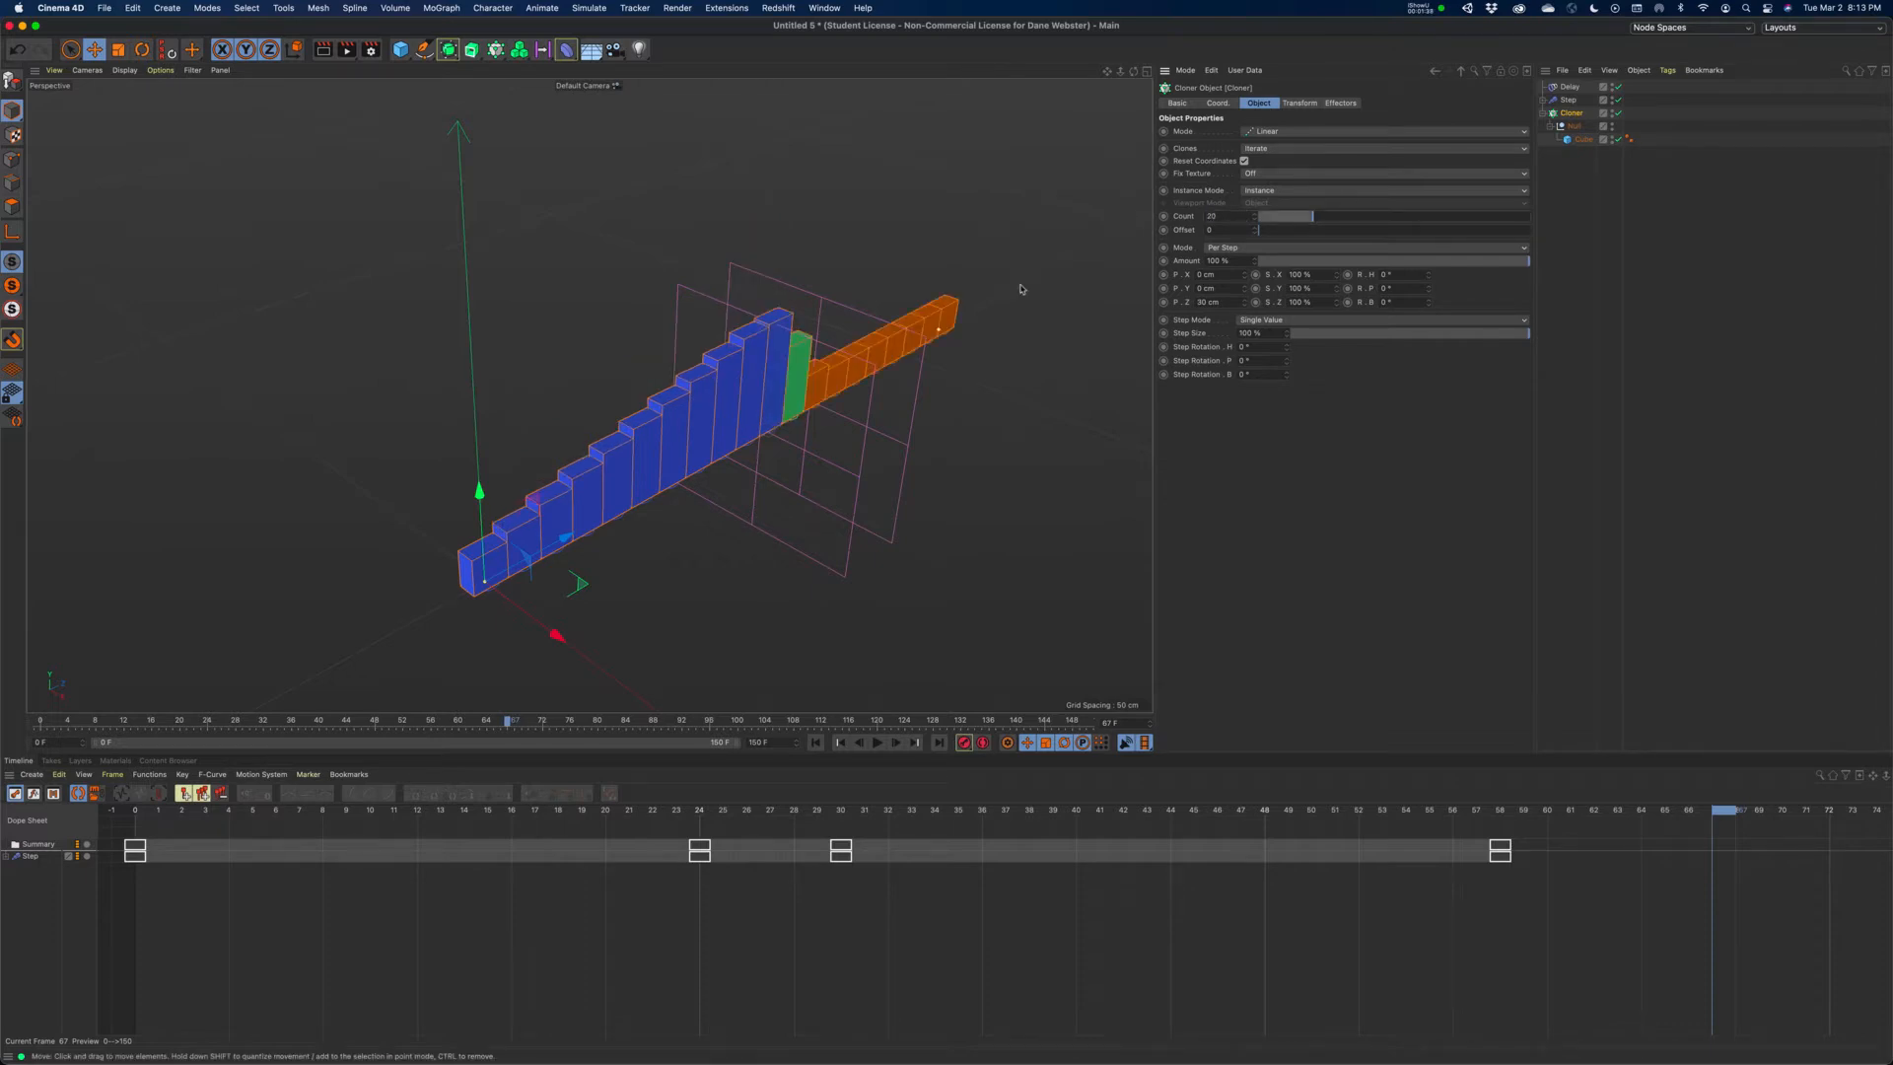
- Play the animation from the first frame to check how the field sweeps along the longer row of clones
alt+drag(1020, 289, 876, 365)
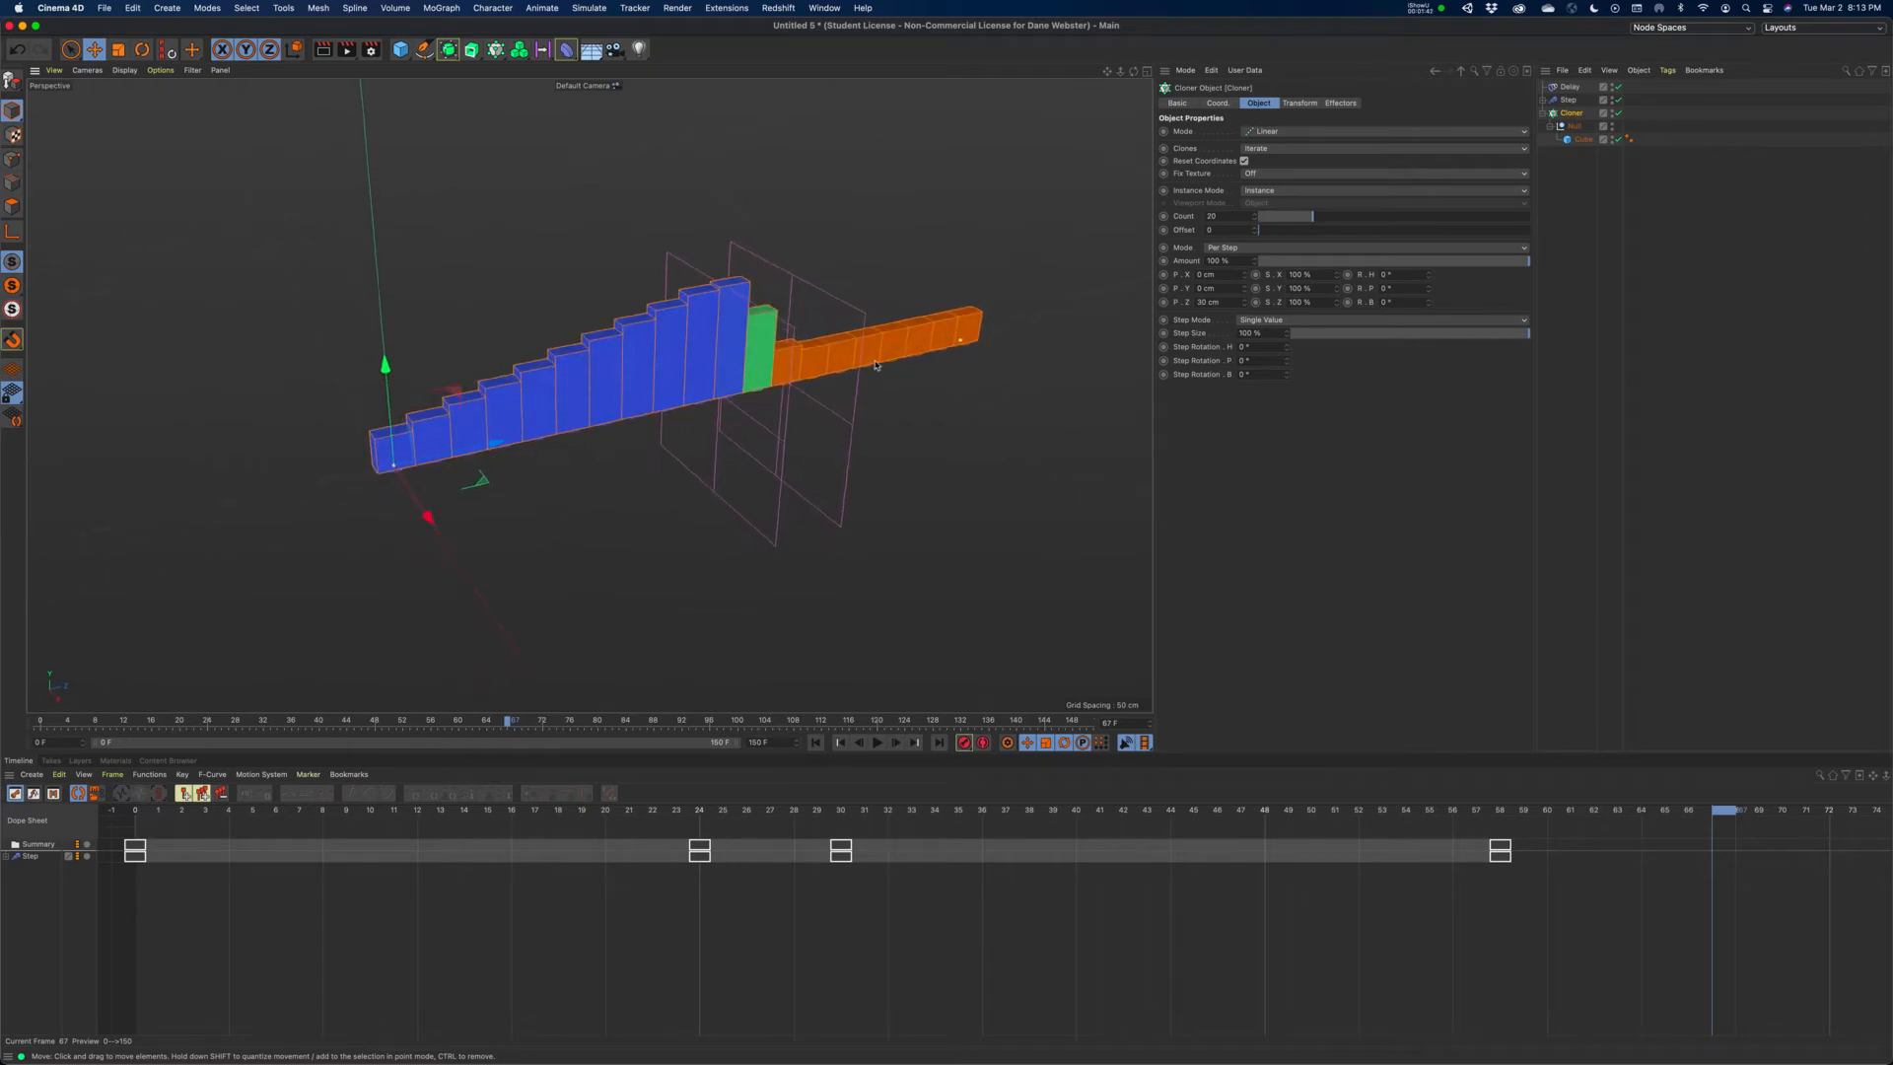
click(816, 742)
click(877, 742)
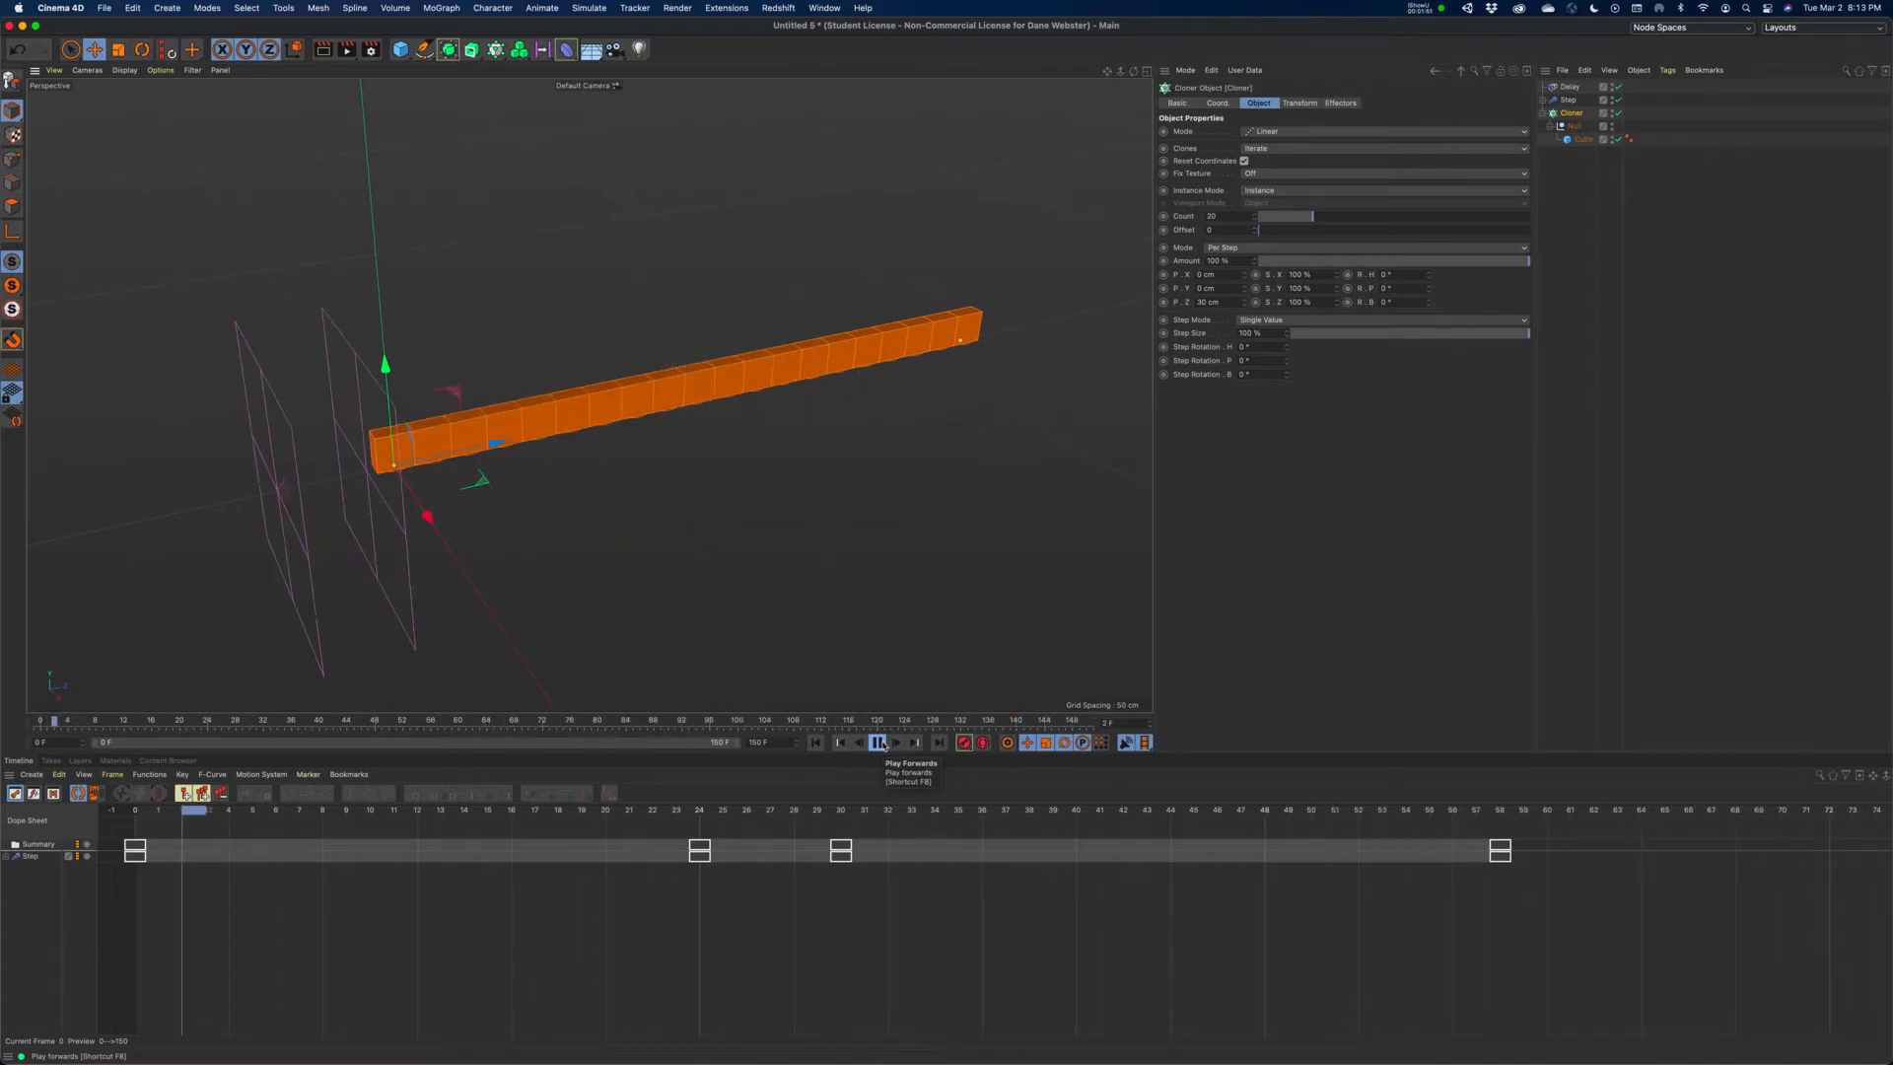
click(881, 744)
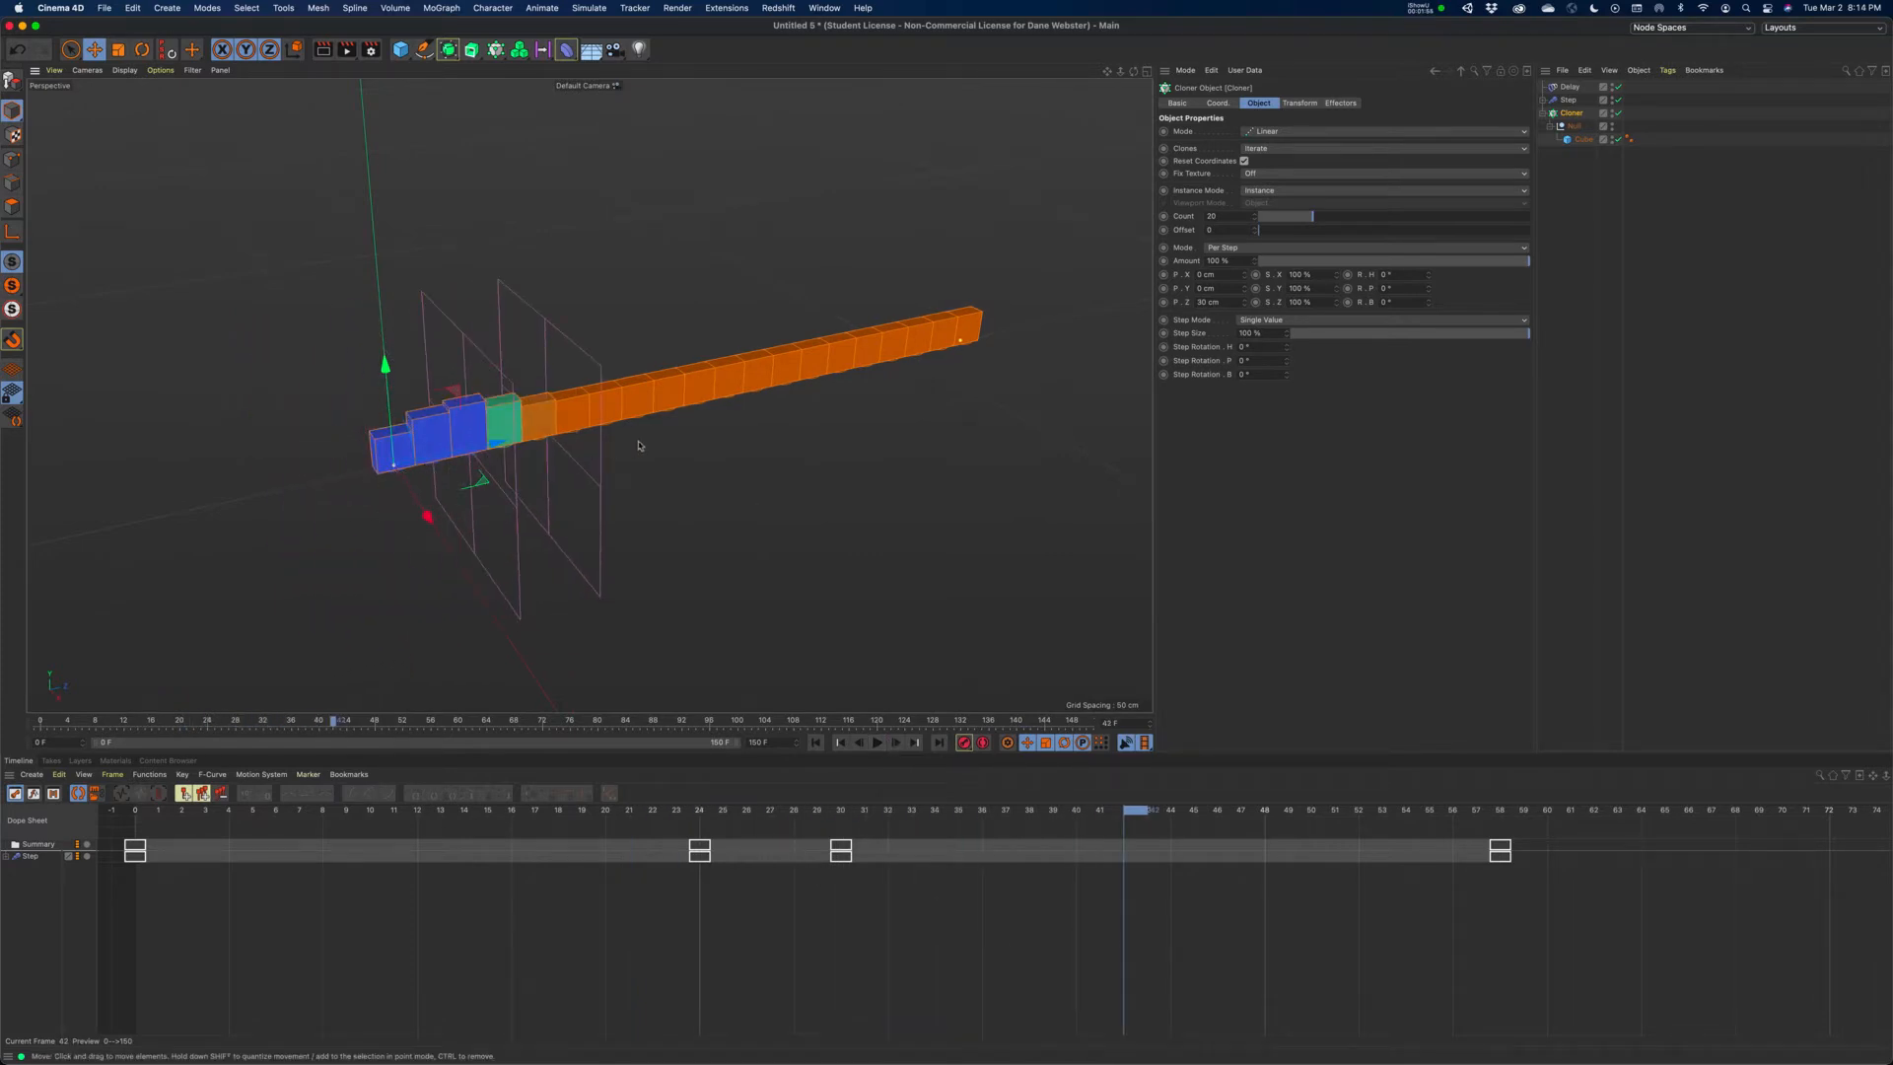
- Lengthen the Linear Field under the Step effector for a wider falloff, and play the animation from the start
click(1544, 99)
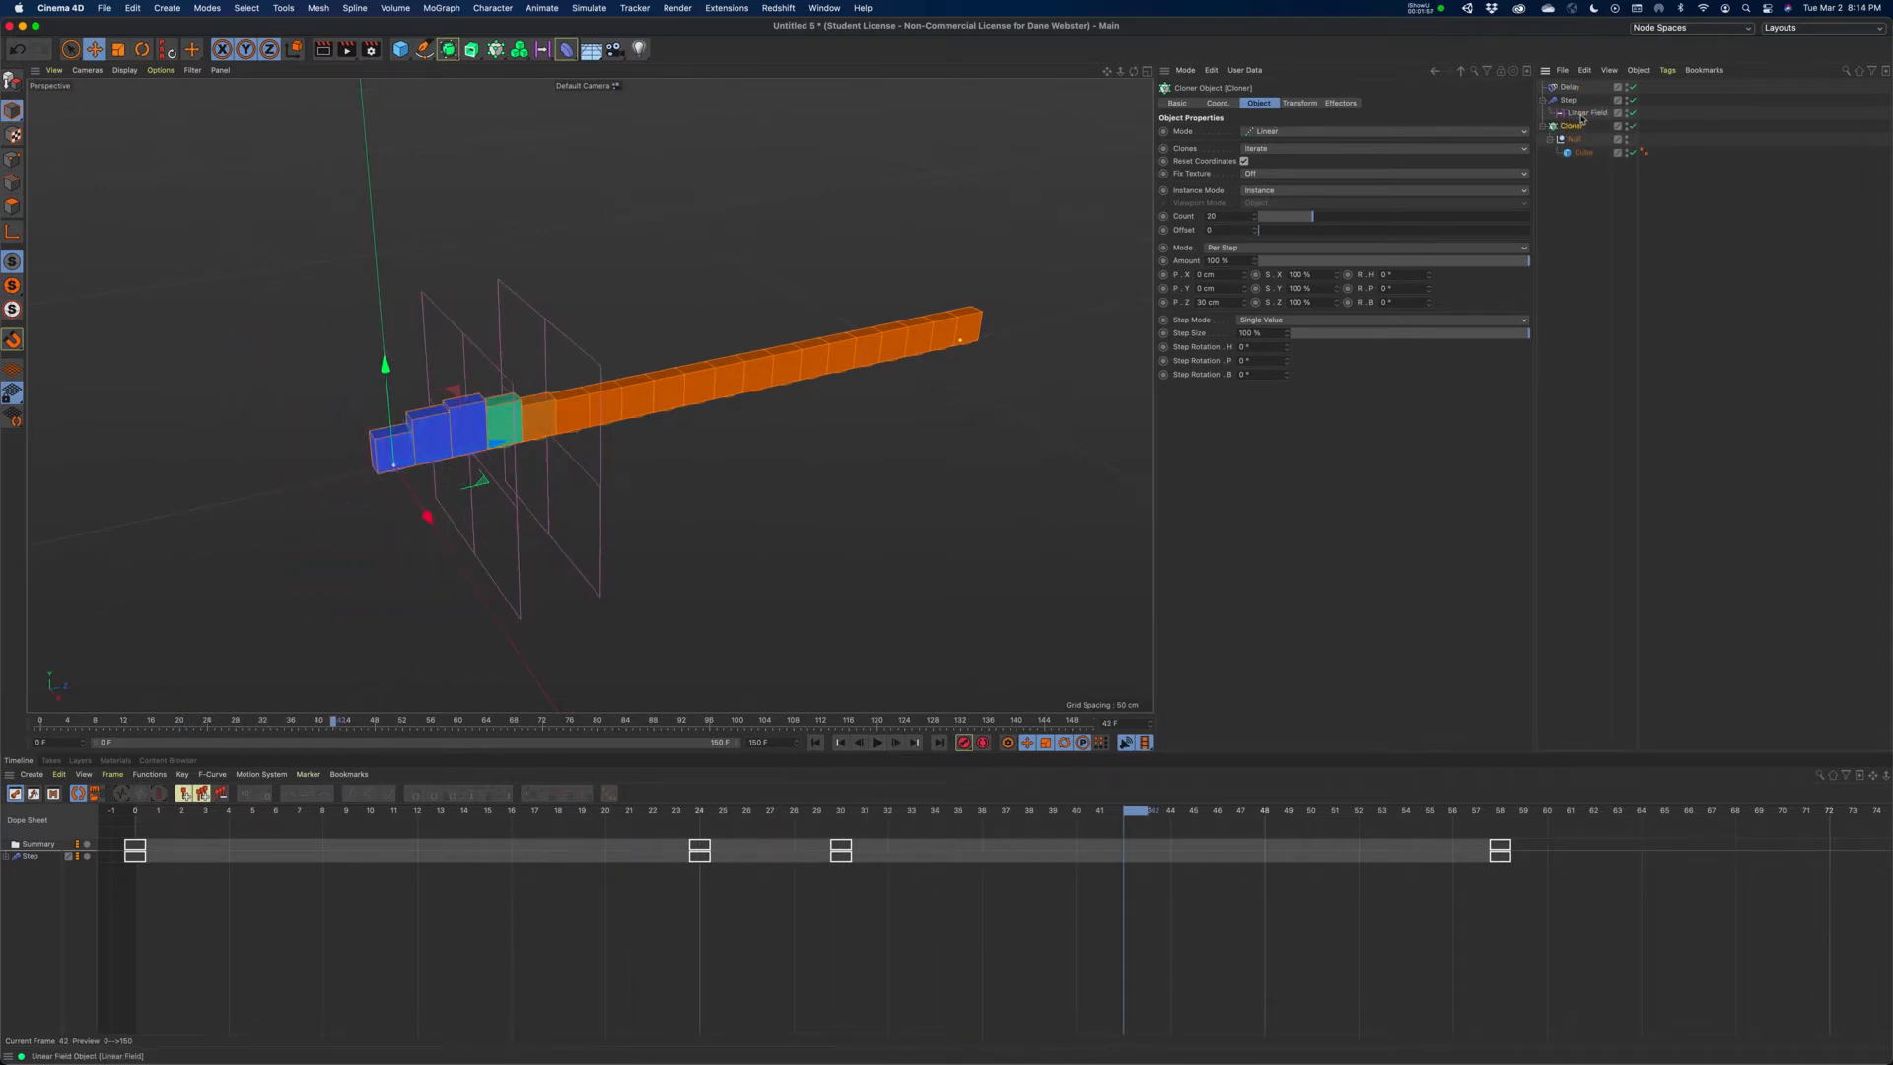
click(1585, 112)
drag(475, 455, 732, 574)
click(816, 743)
click(878, 742)
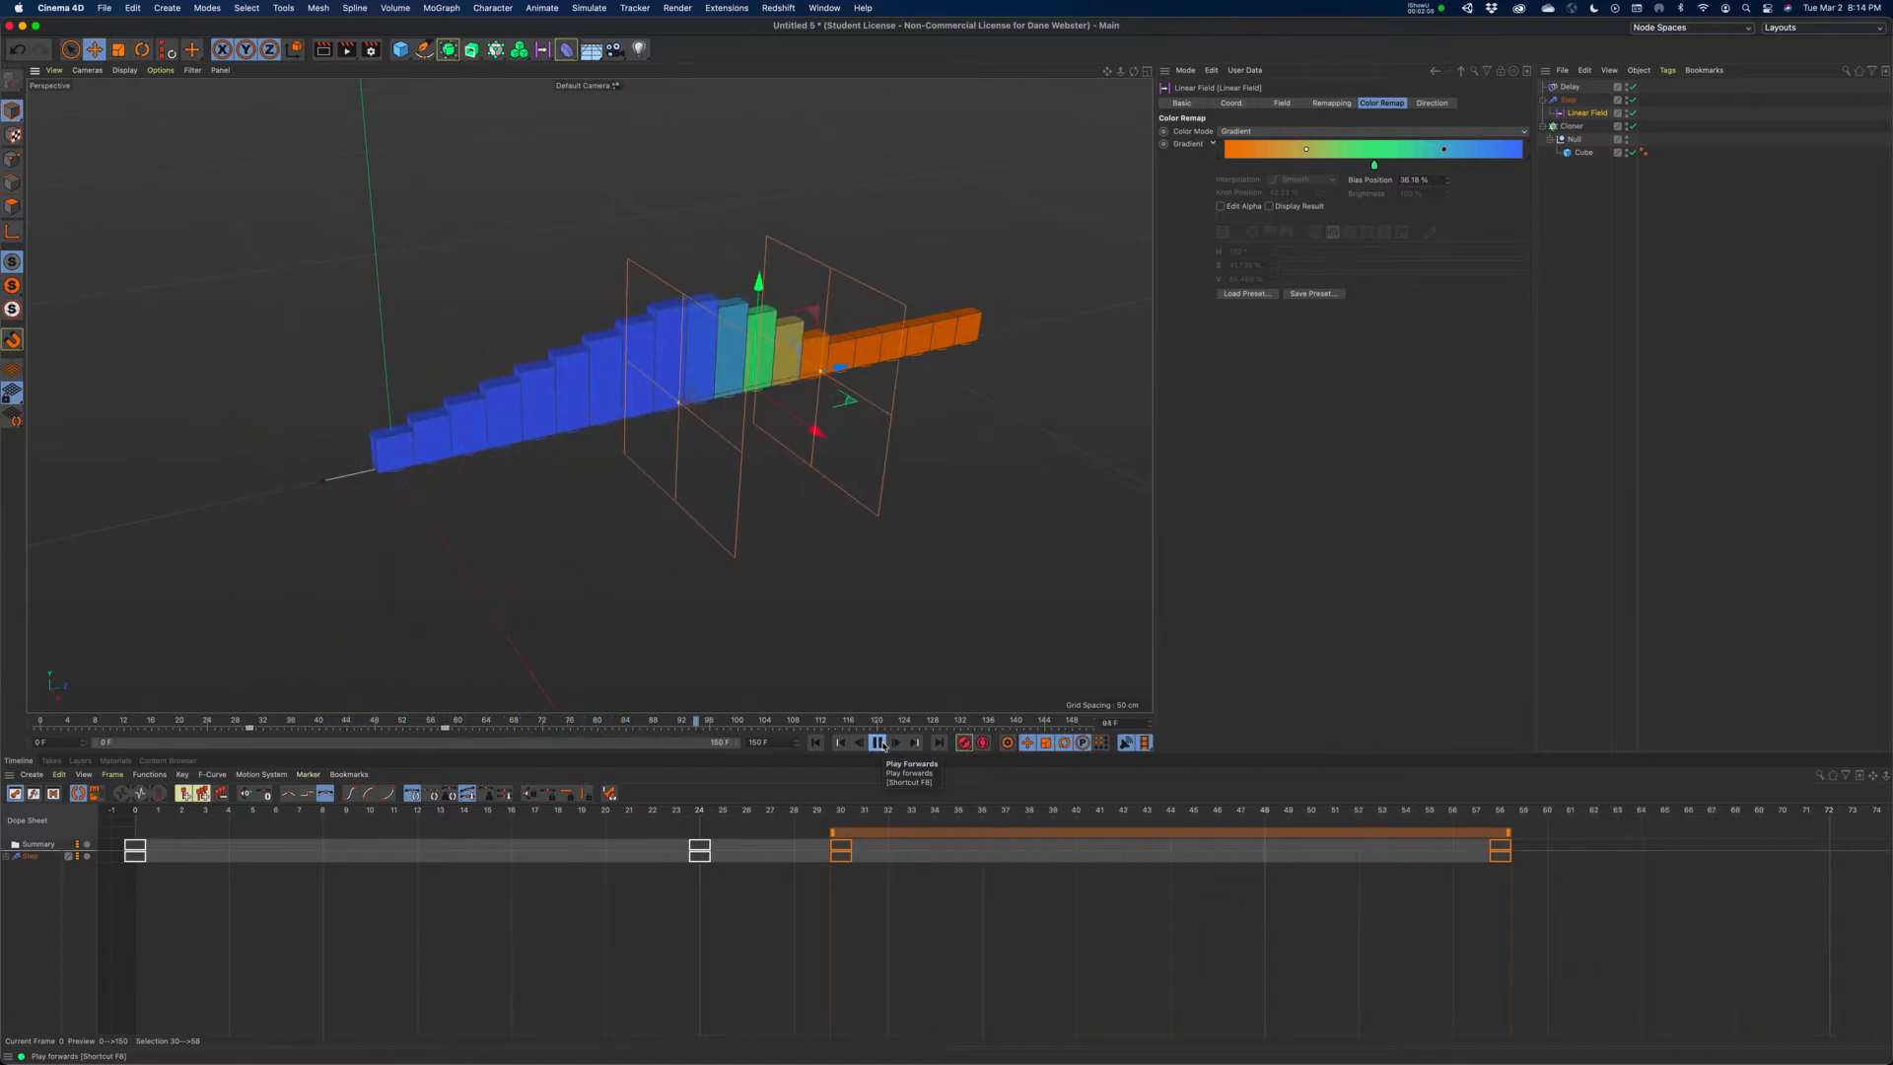
click(880, 744)
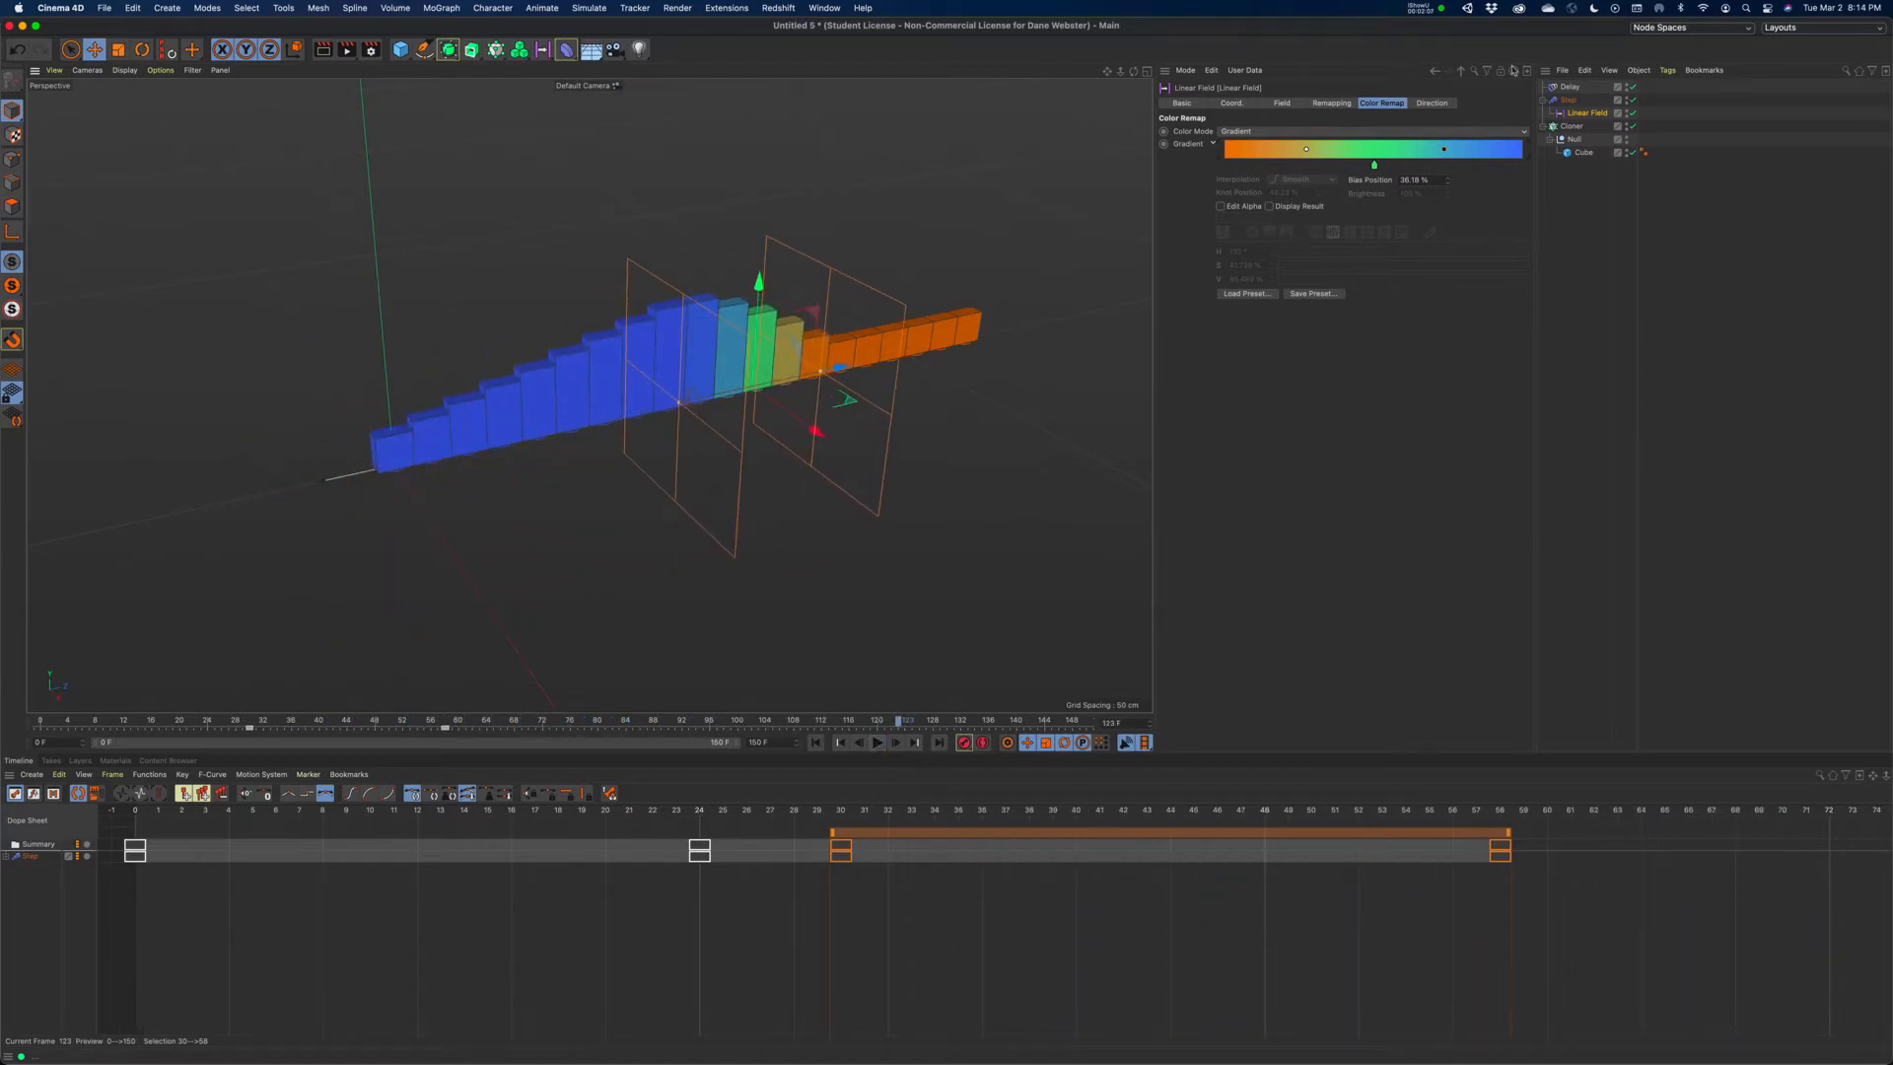
- Move the Linear Field's end position keyframe to frame 48 and replay the animation from the start
click(252, 731)
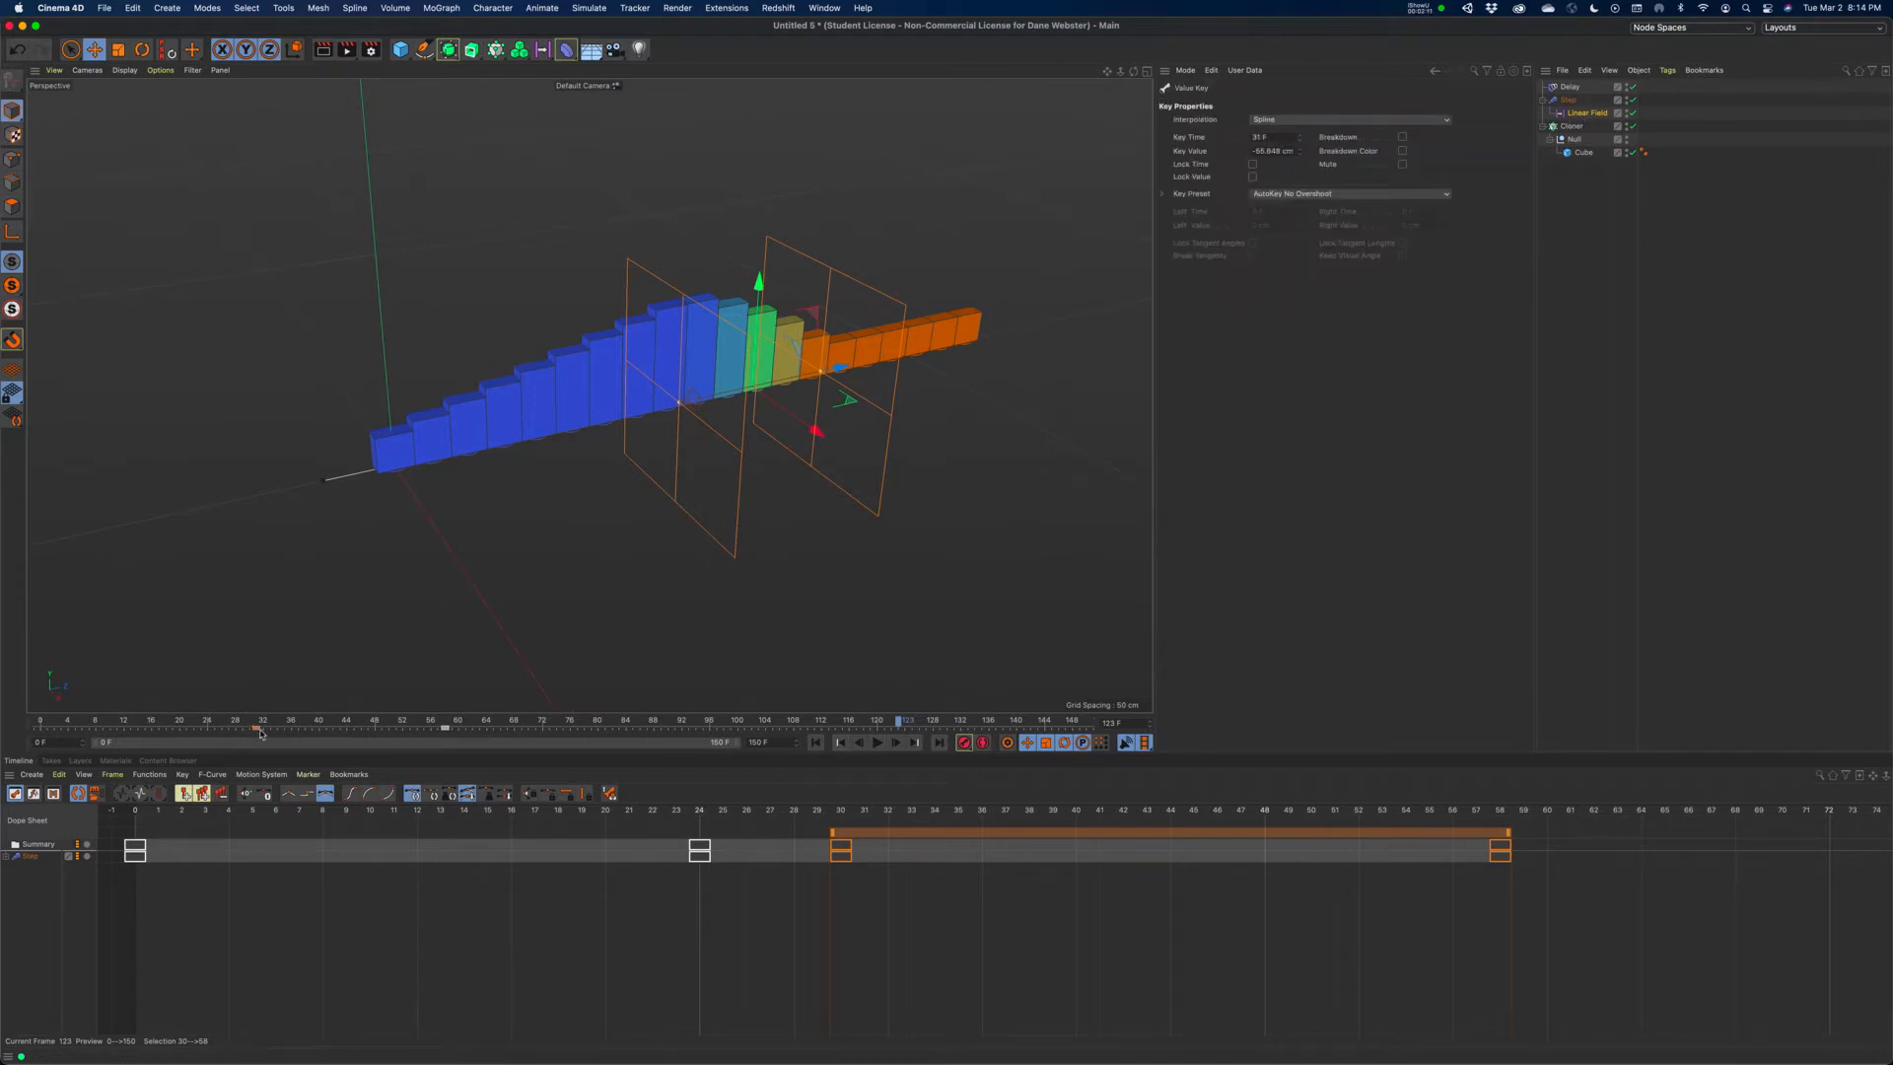
click(374, 731)
click(877, 742)
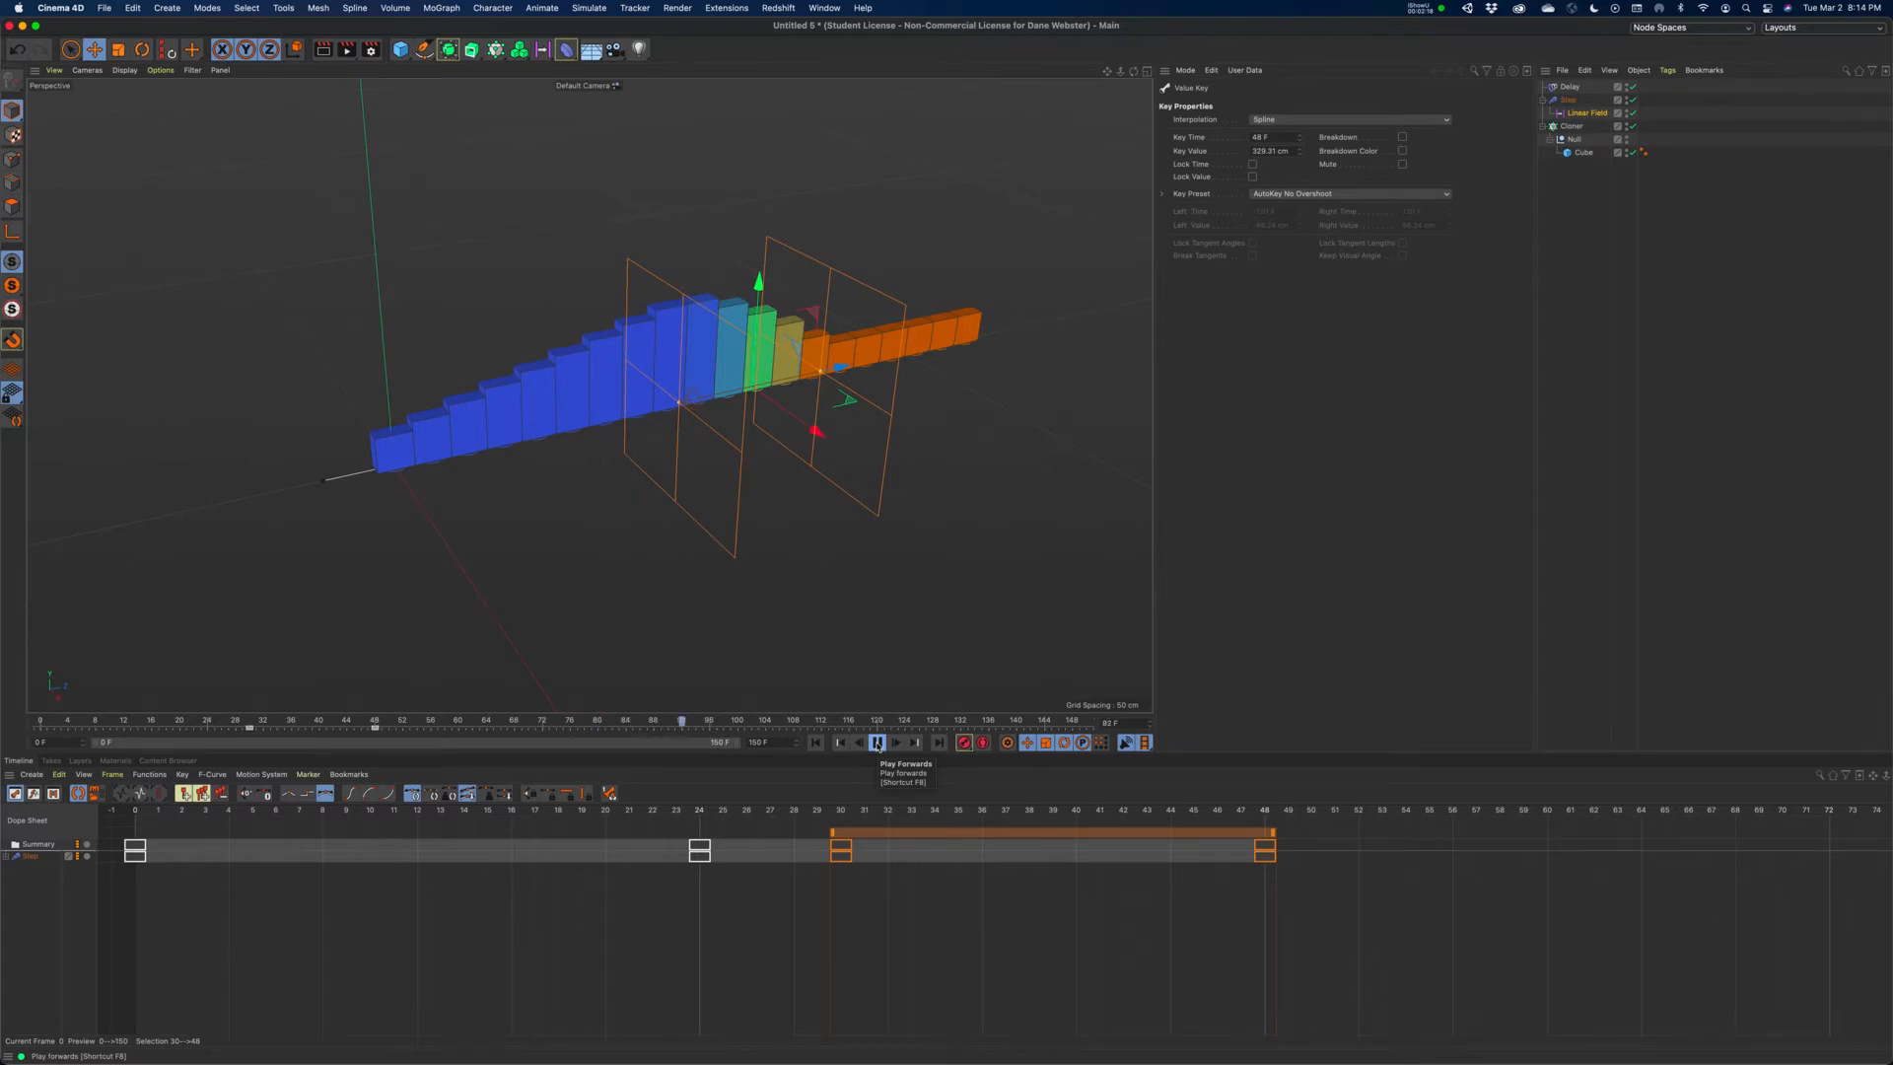
click(876, 742)
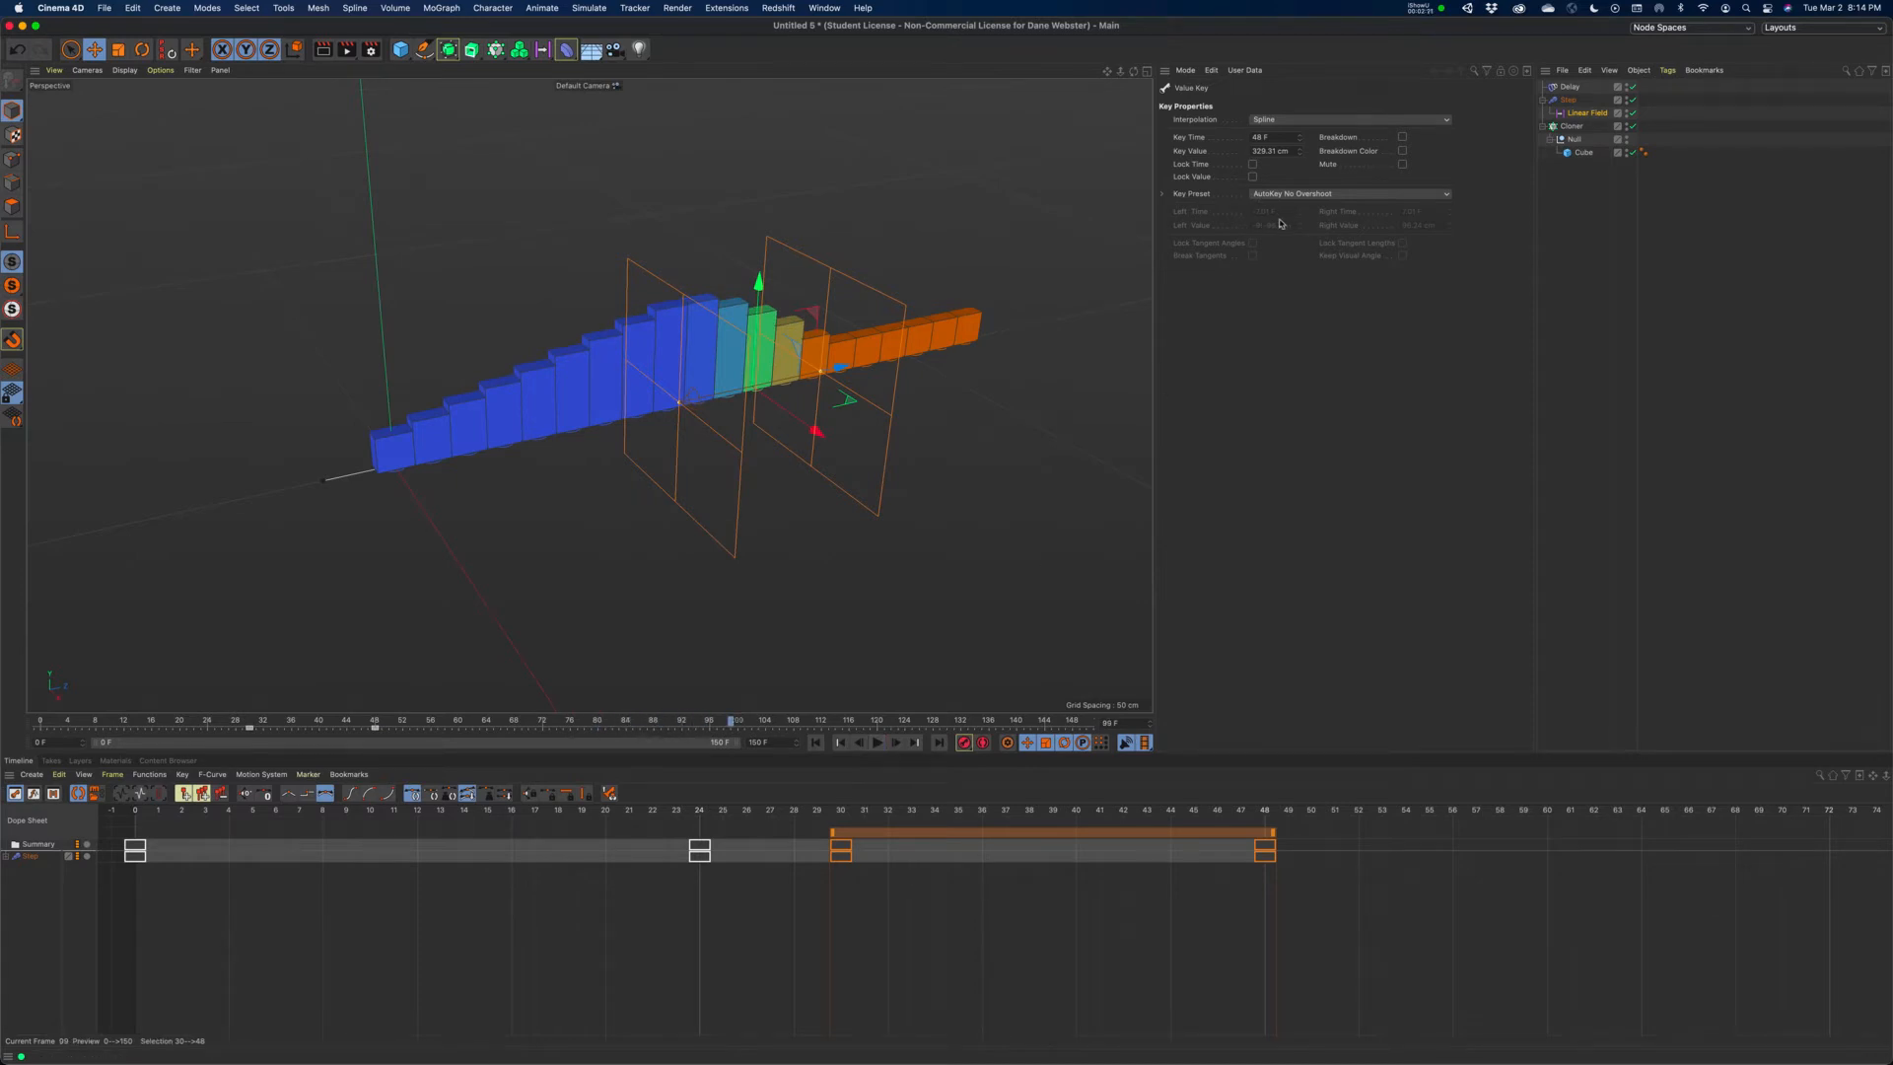
click(816, 743)
click(877, 743)
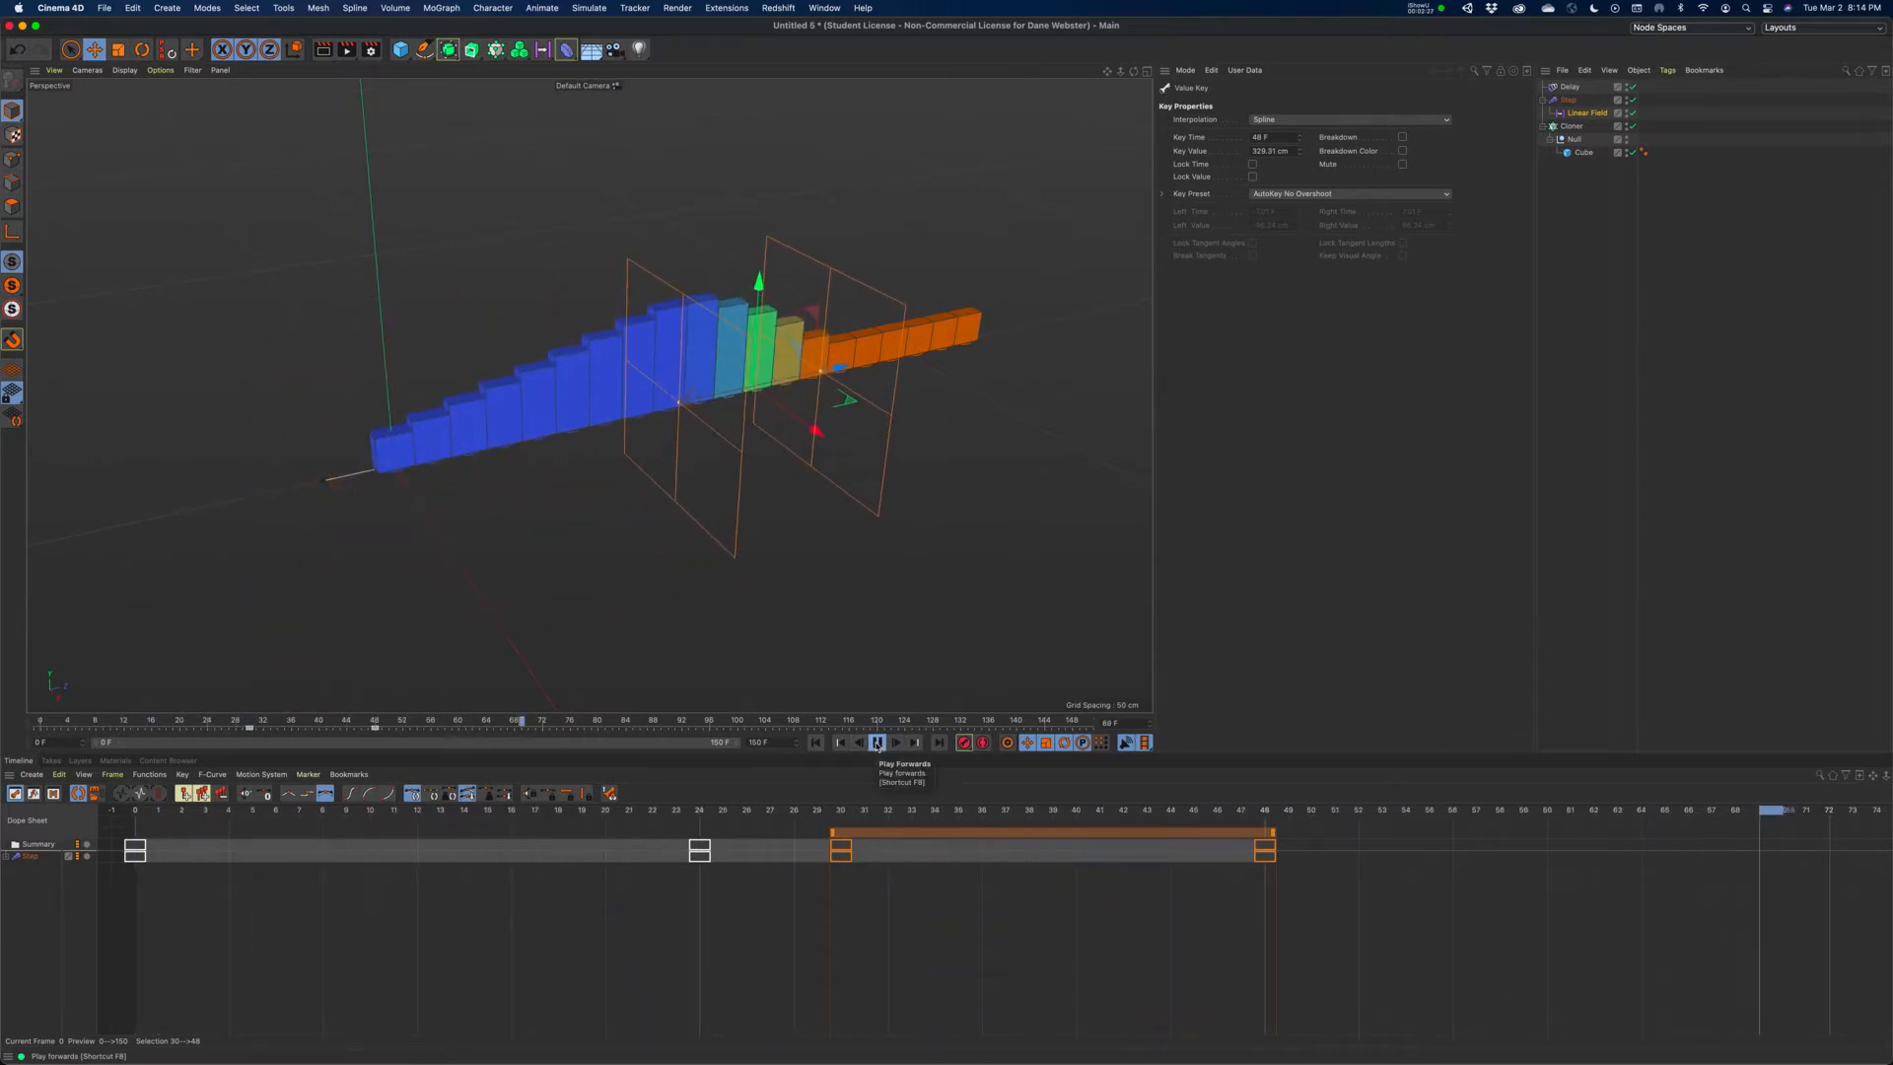
click(877, 742)
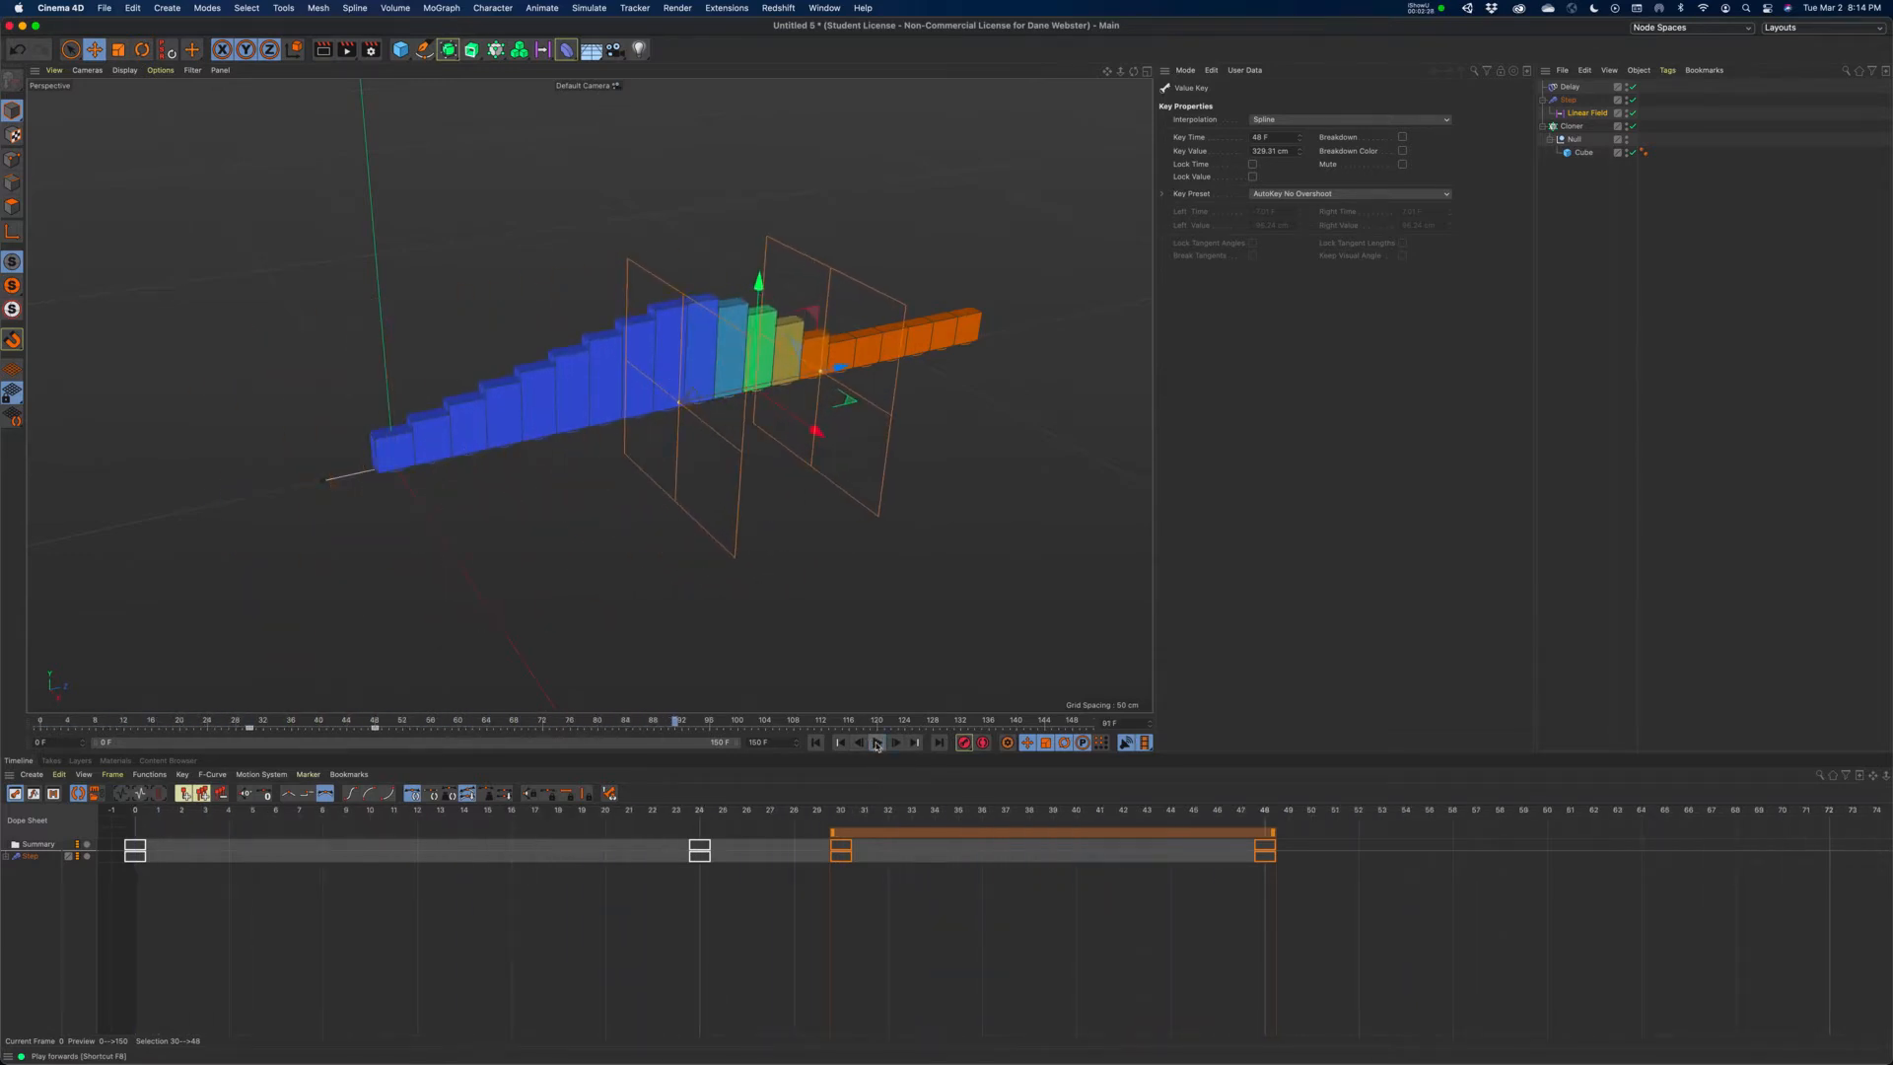
- Set the Step effector's bank rotation (R.B) to 90°
click(1569, 100)
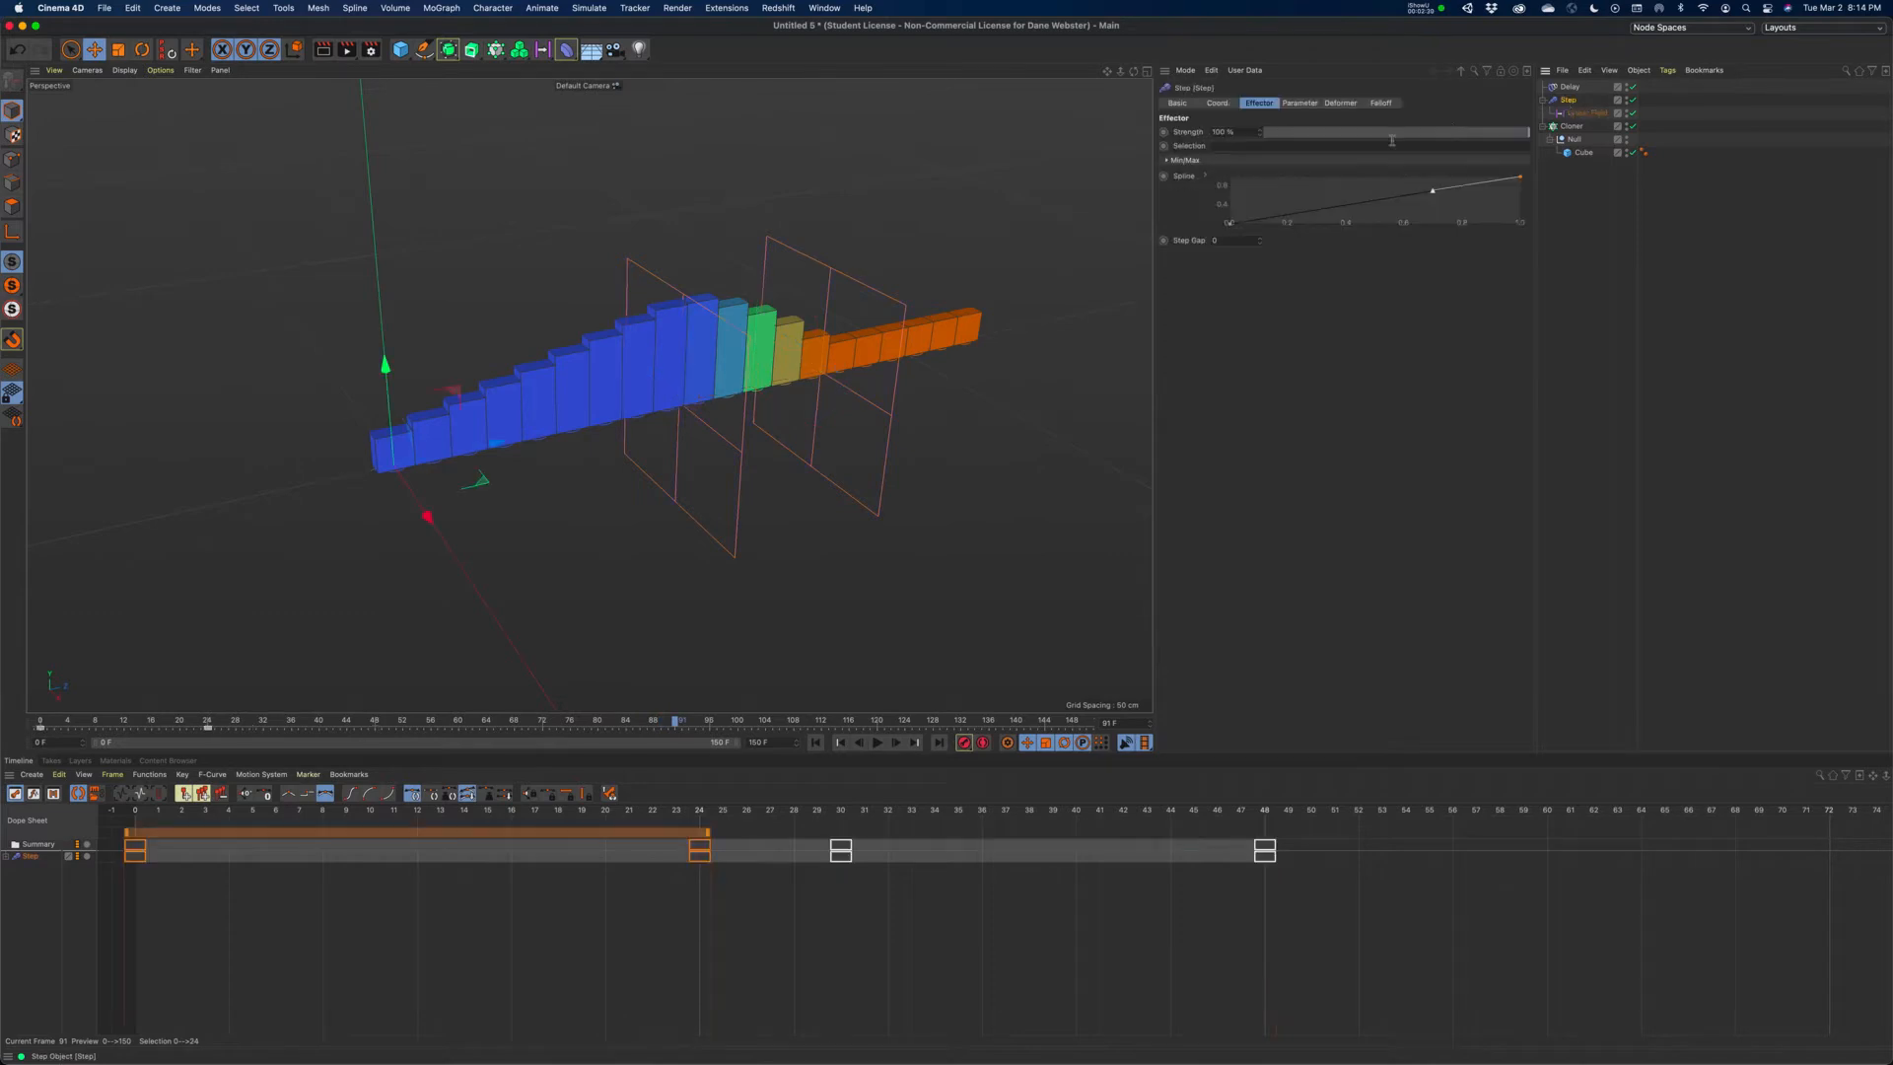
click(1299, 104)
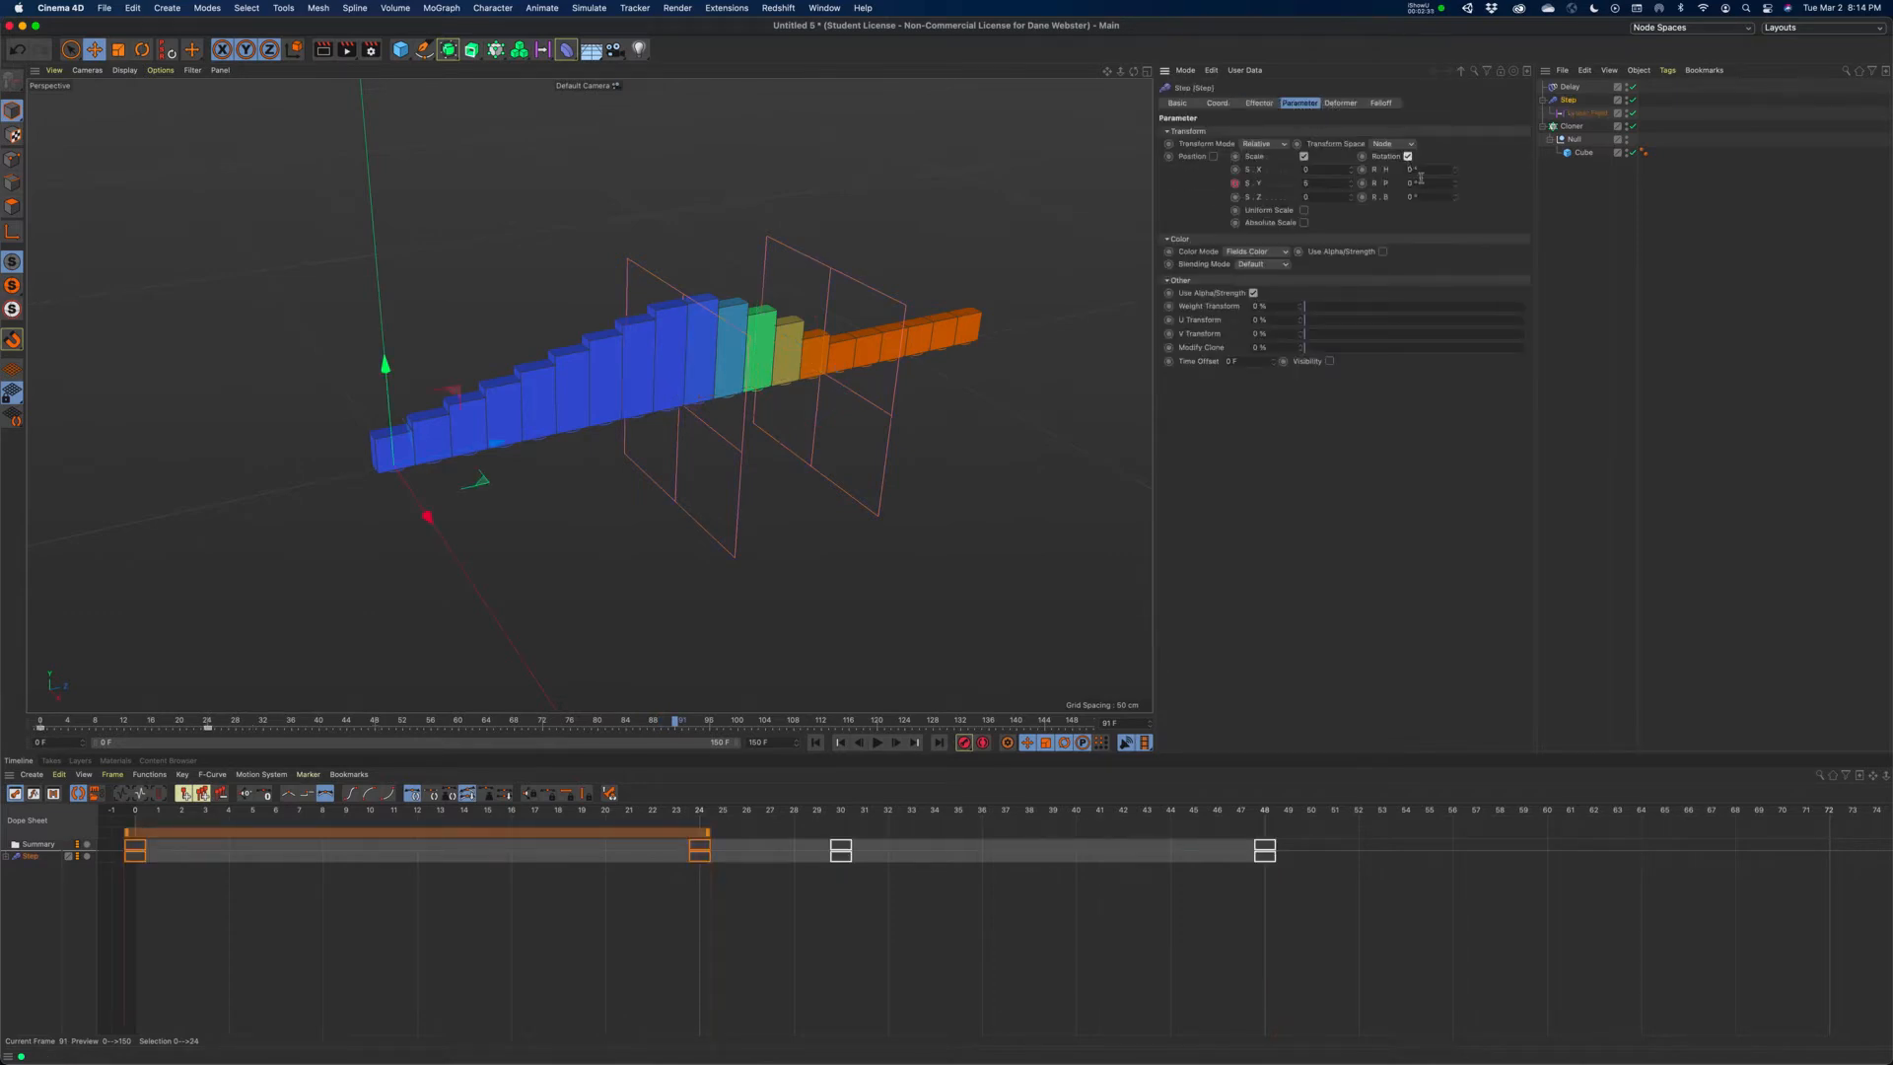
click(1436, 196)
text(90)
key(Return)
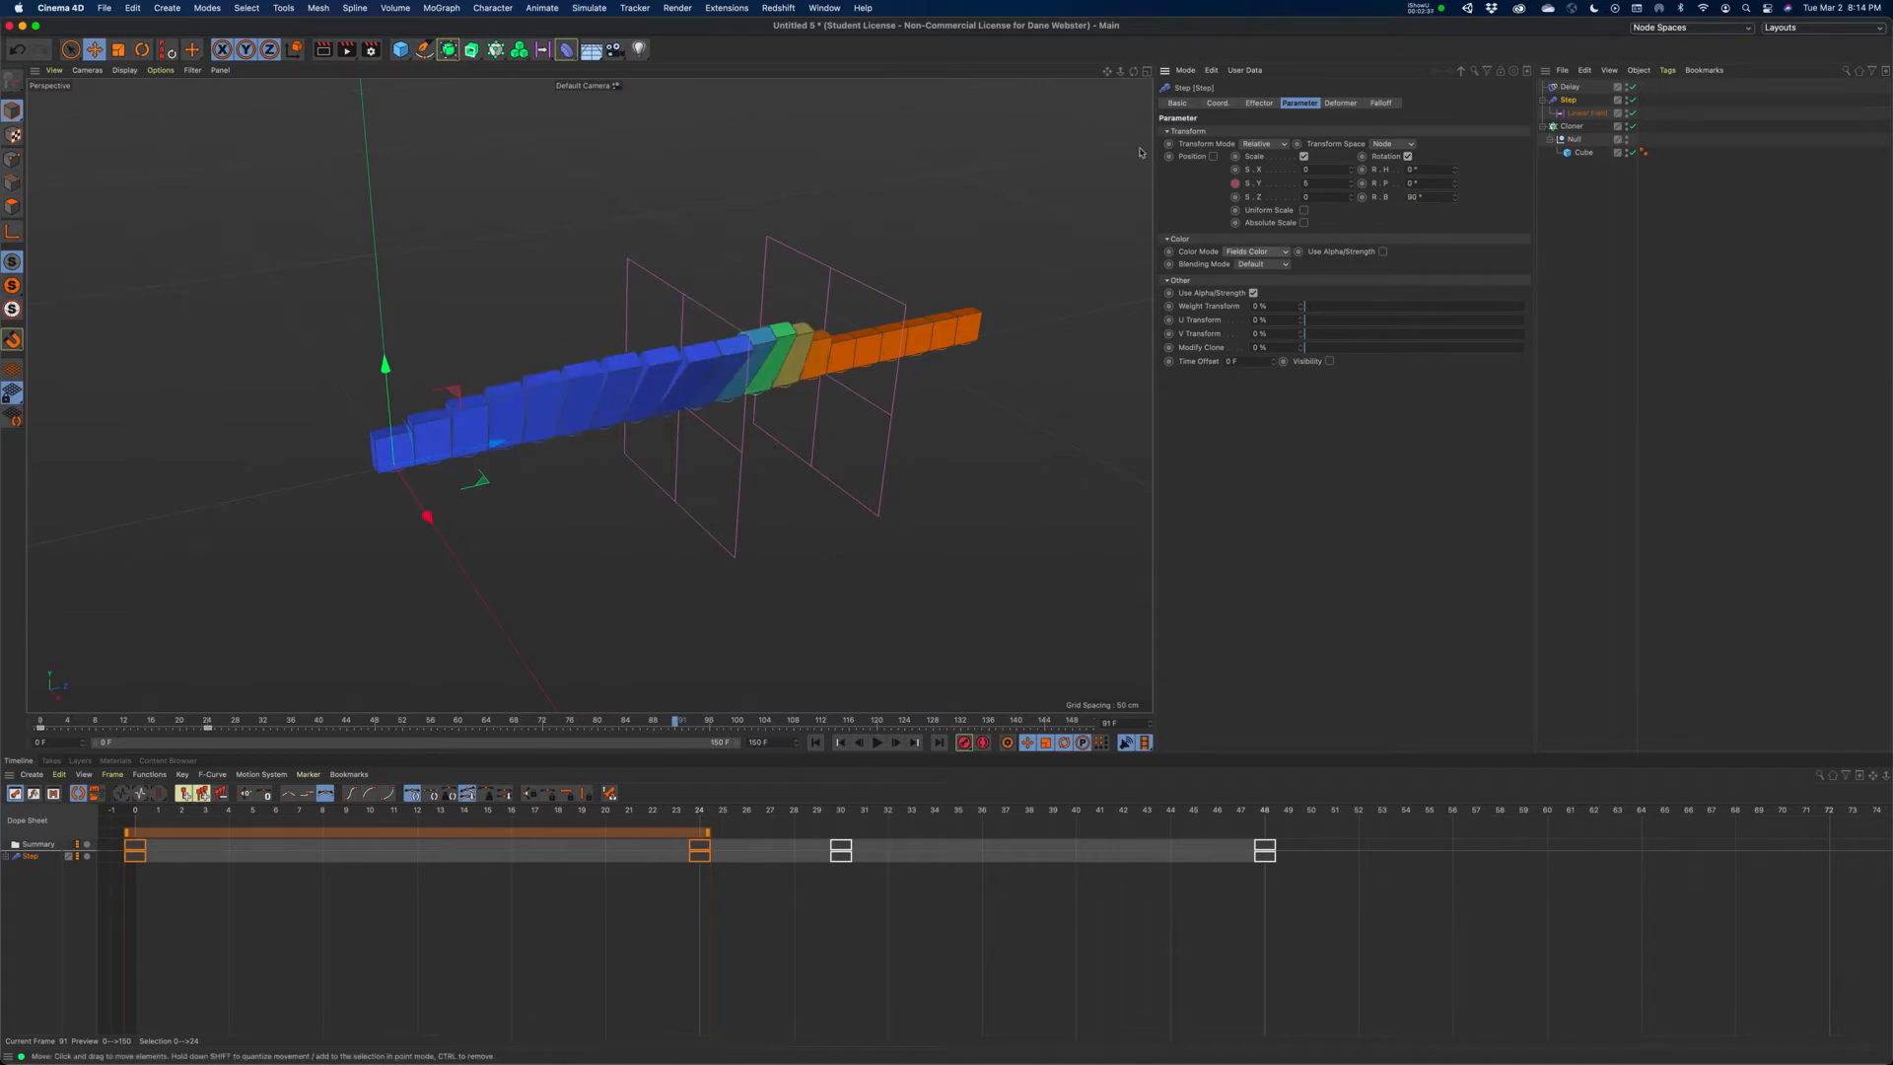
- Set the Step effector's bank rotation (R.B) to 180° and inspect the twisted row of clones
drag(1434, 196, 1372, 197)
text(10)
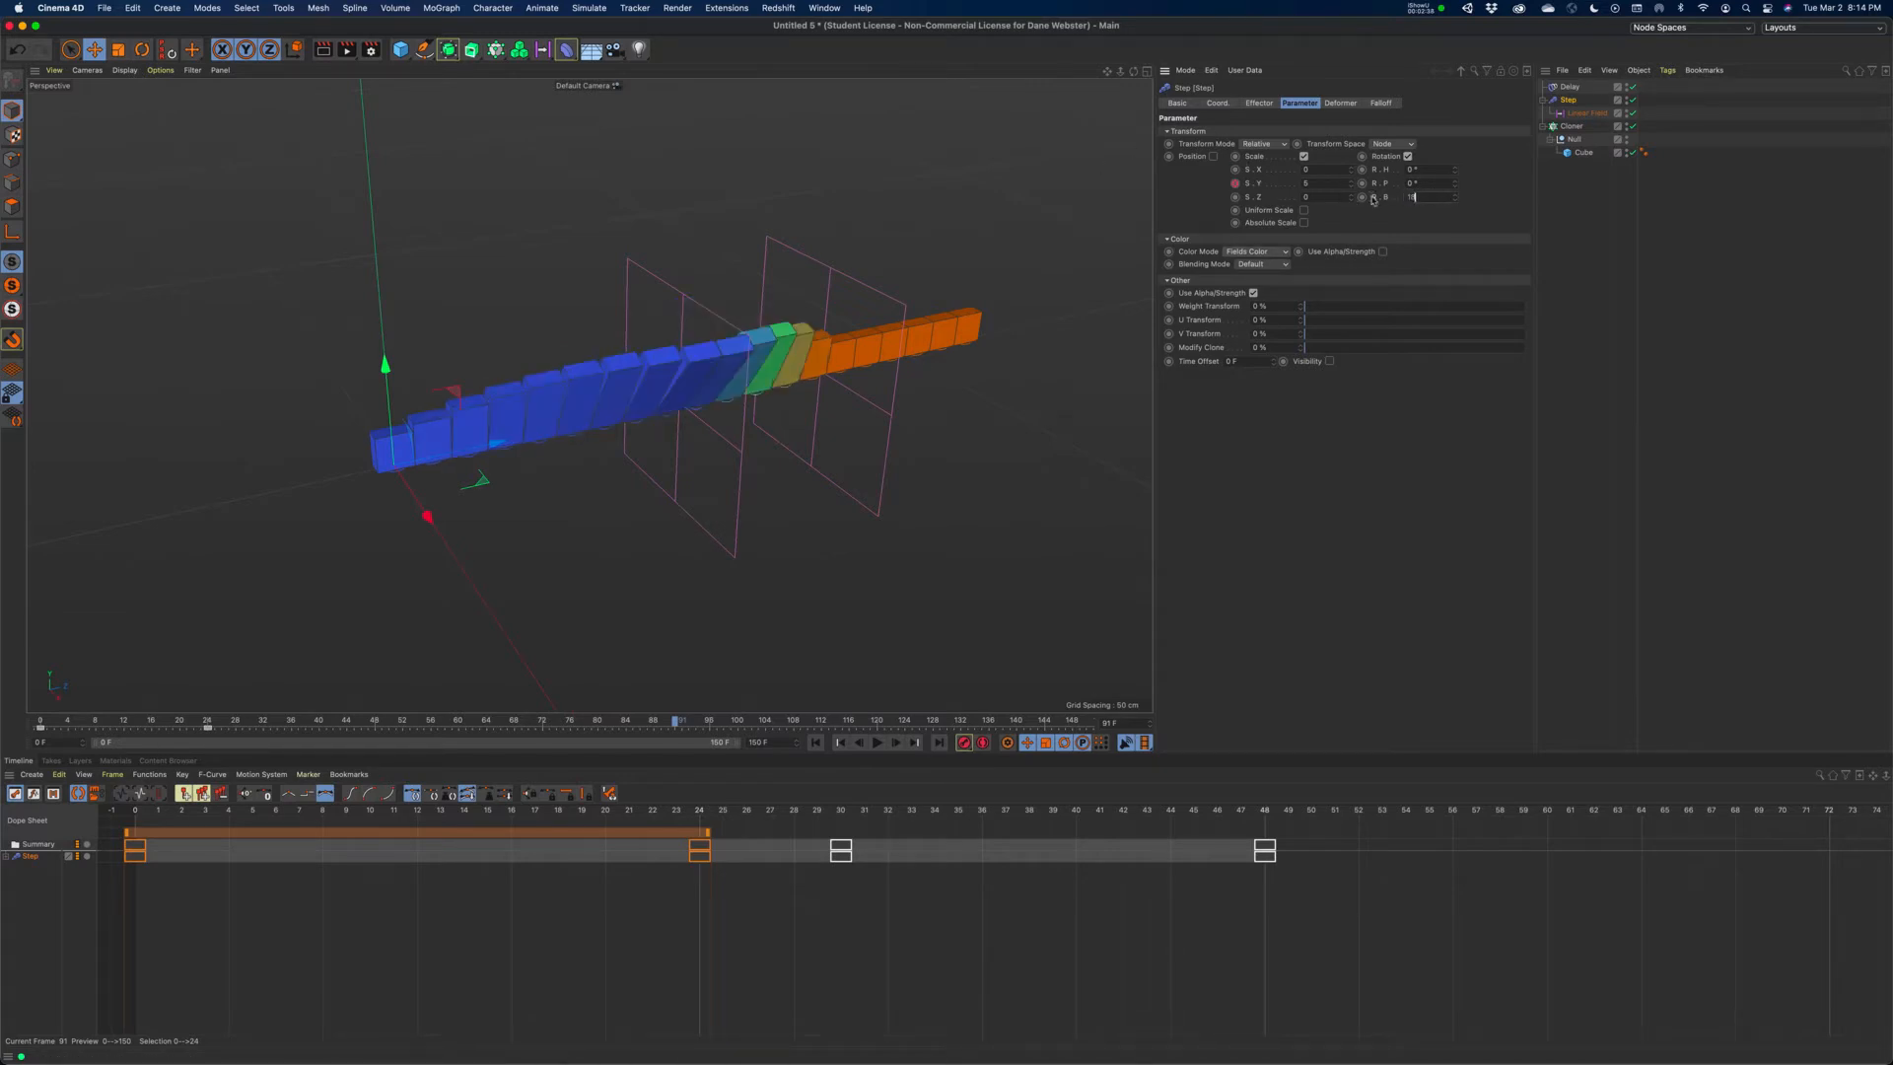
key(Return)
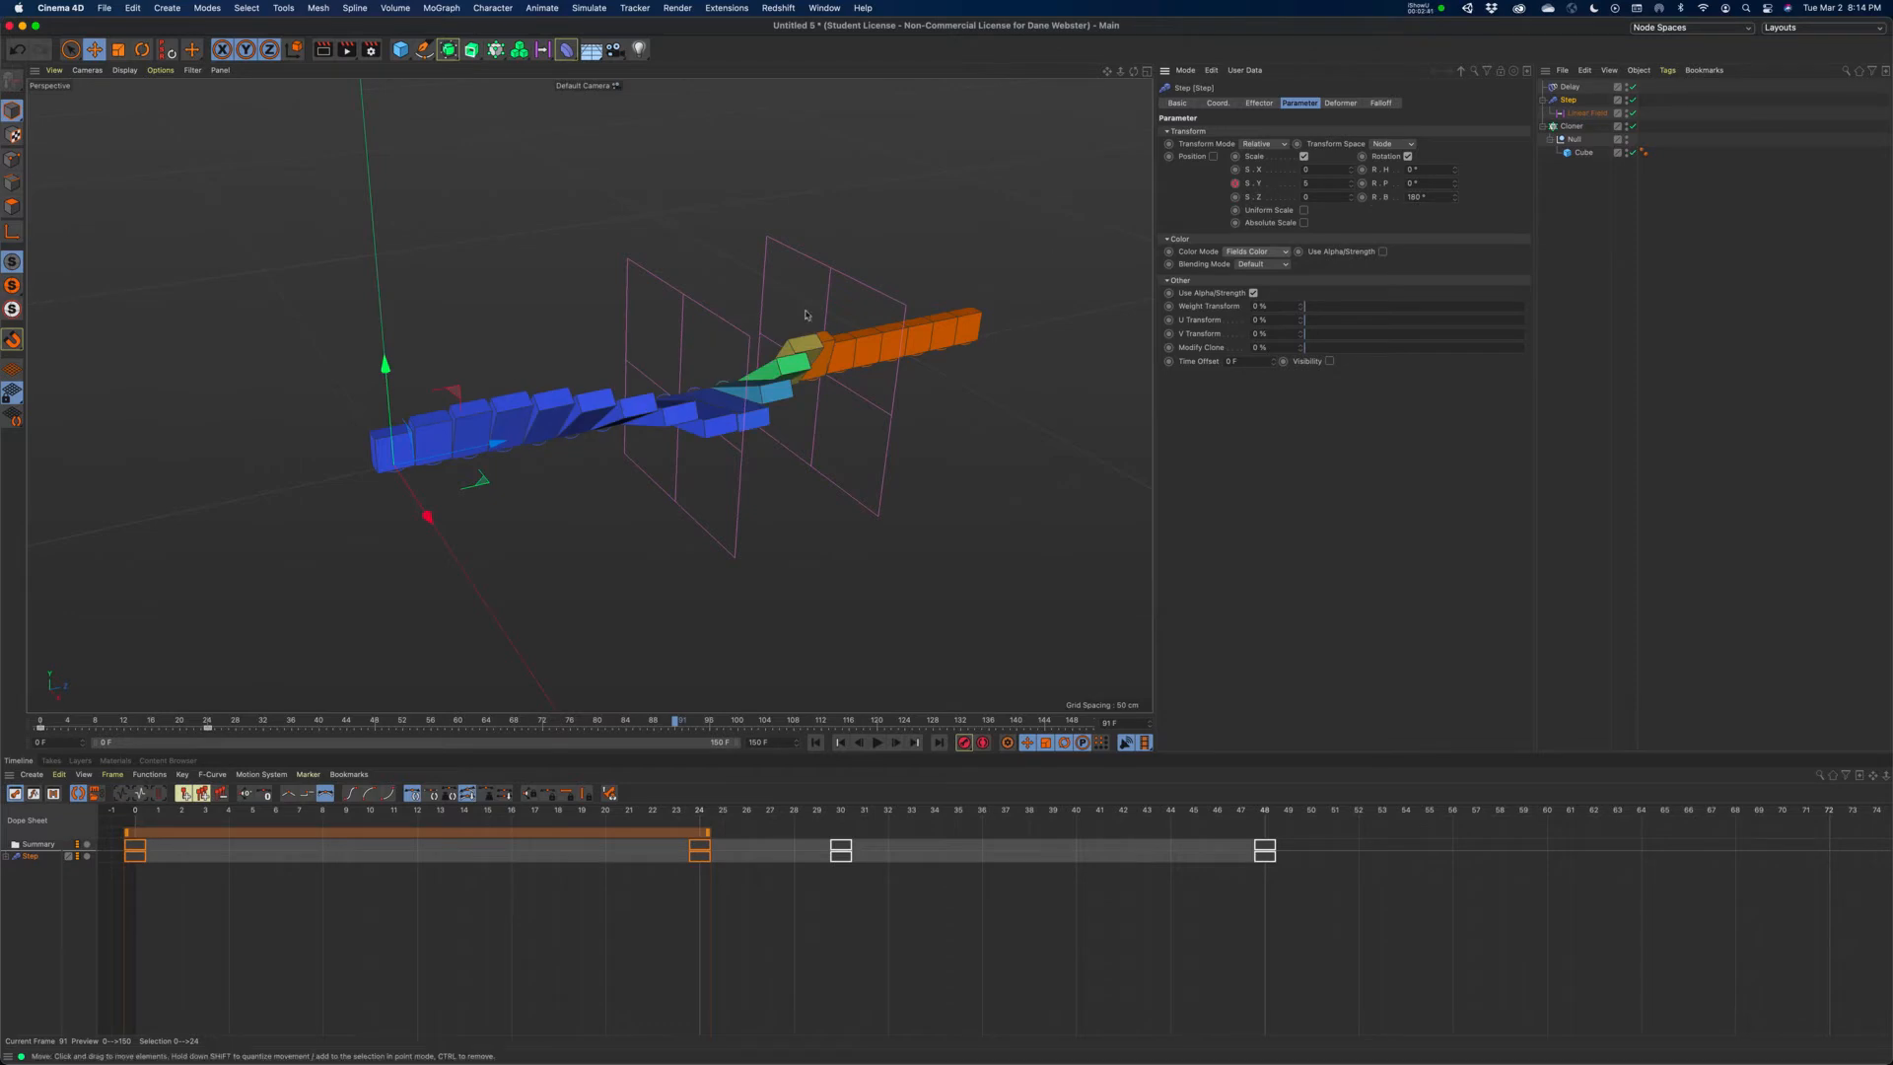
mouse_move(616, 345)
alt+mouse_down()
mouse_move(1016, 345)
mouse_move(608, 340)
alt+mouse_up()
alt+drag(764, 339, 814, 375)
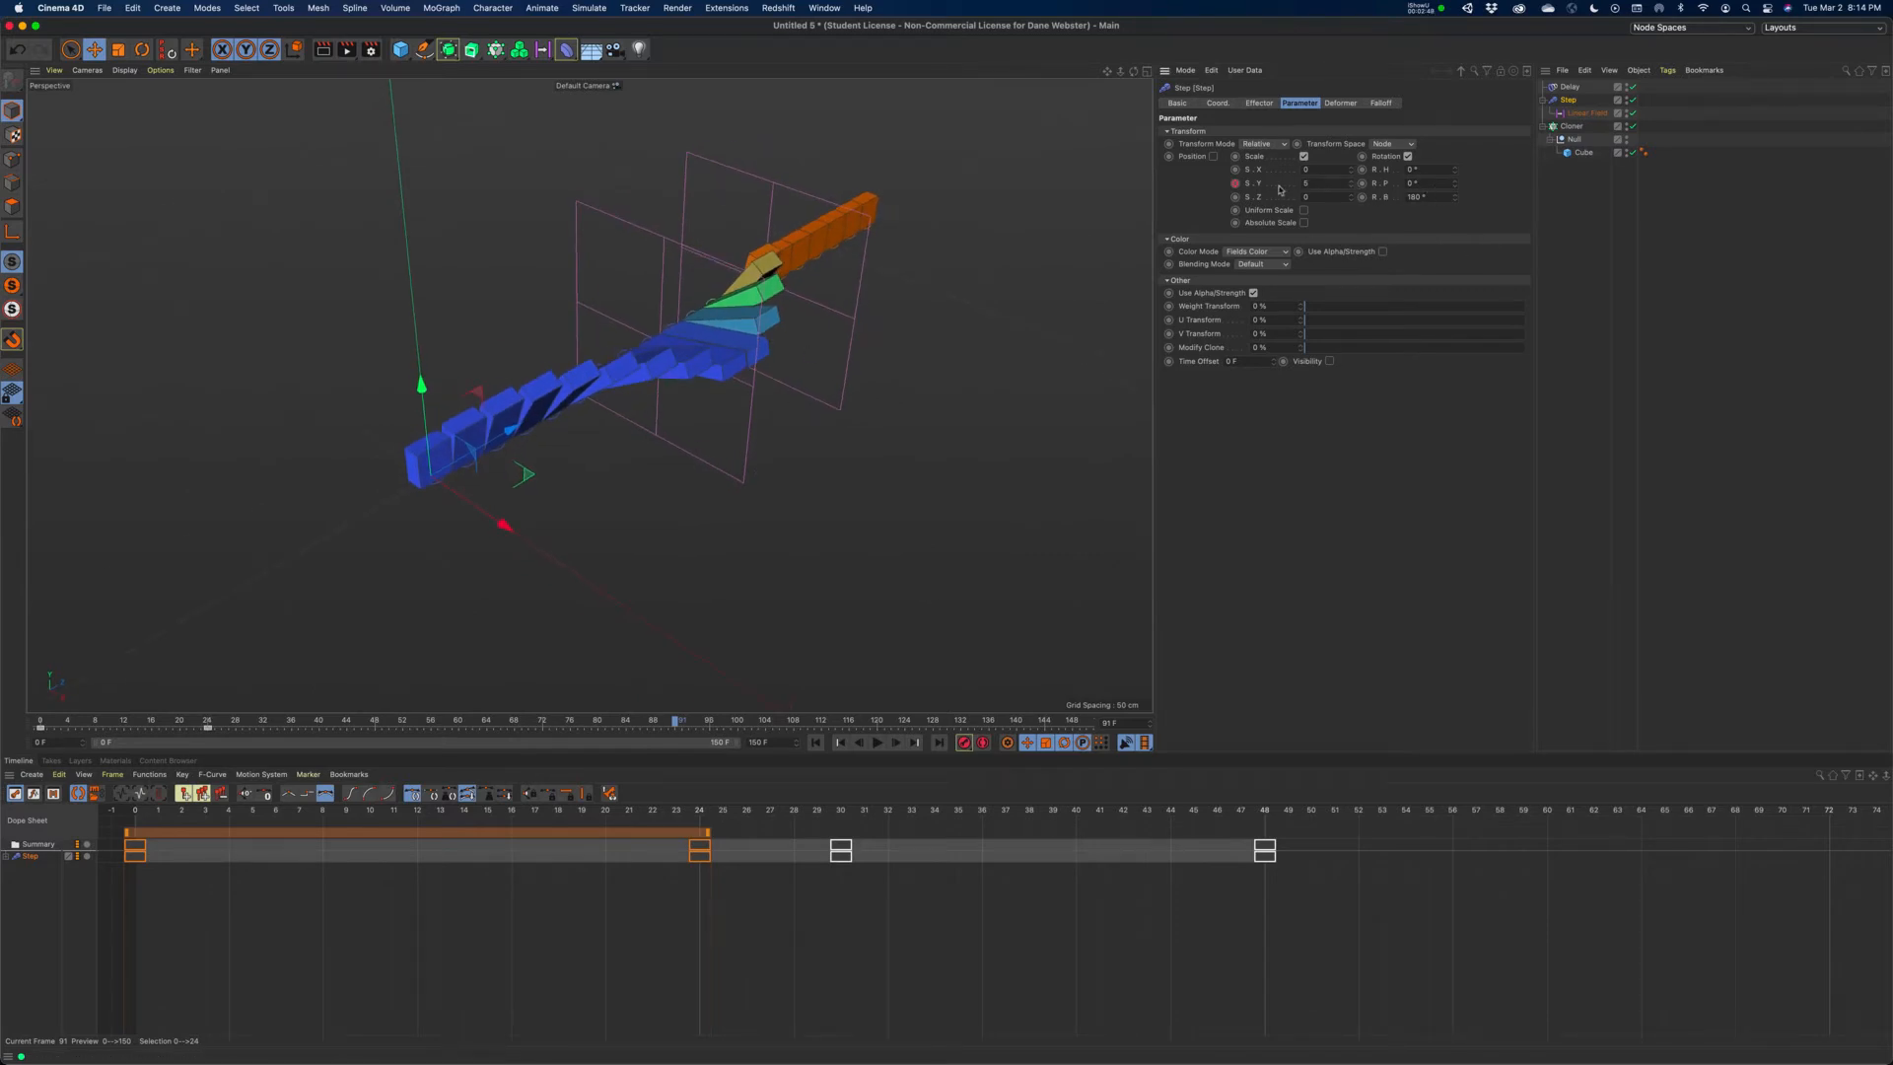
- Set the value of the Step effector's Y-scale keyframe at frame 24 to 8 using its F-curve, and play the animation
click(693, 818)
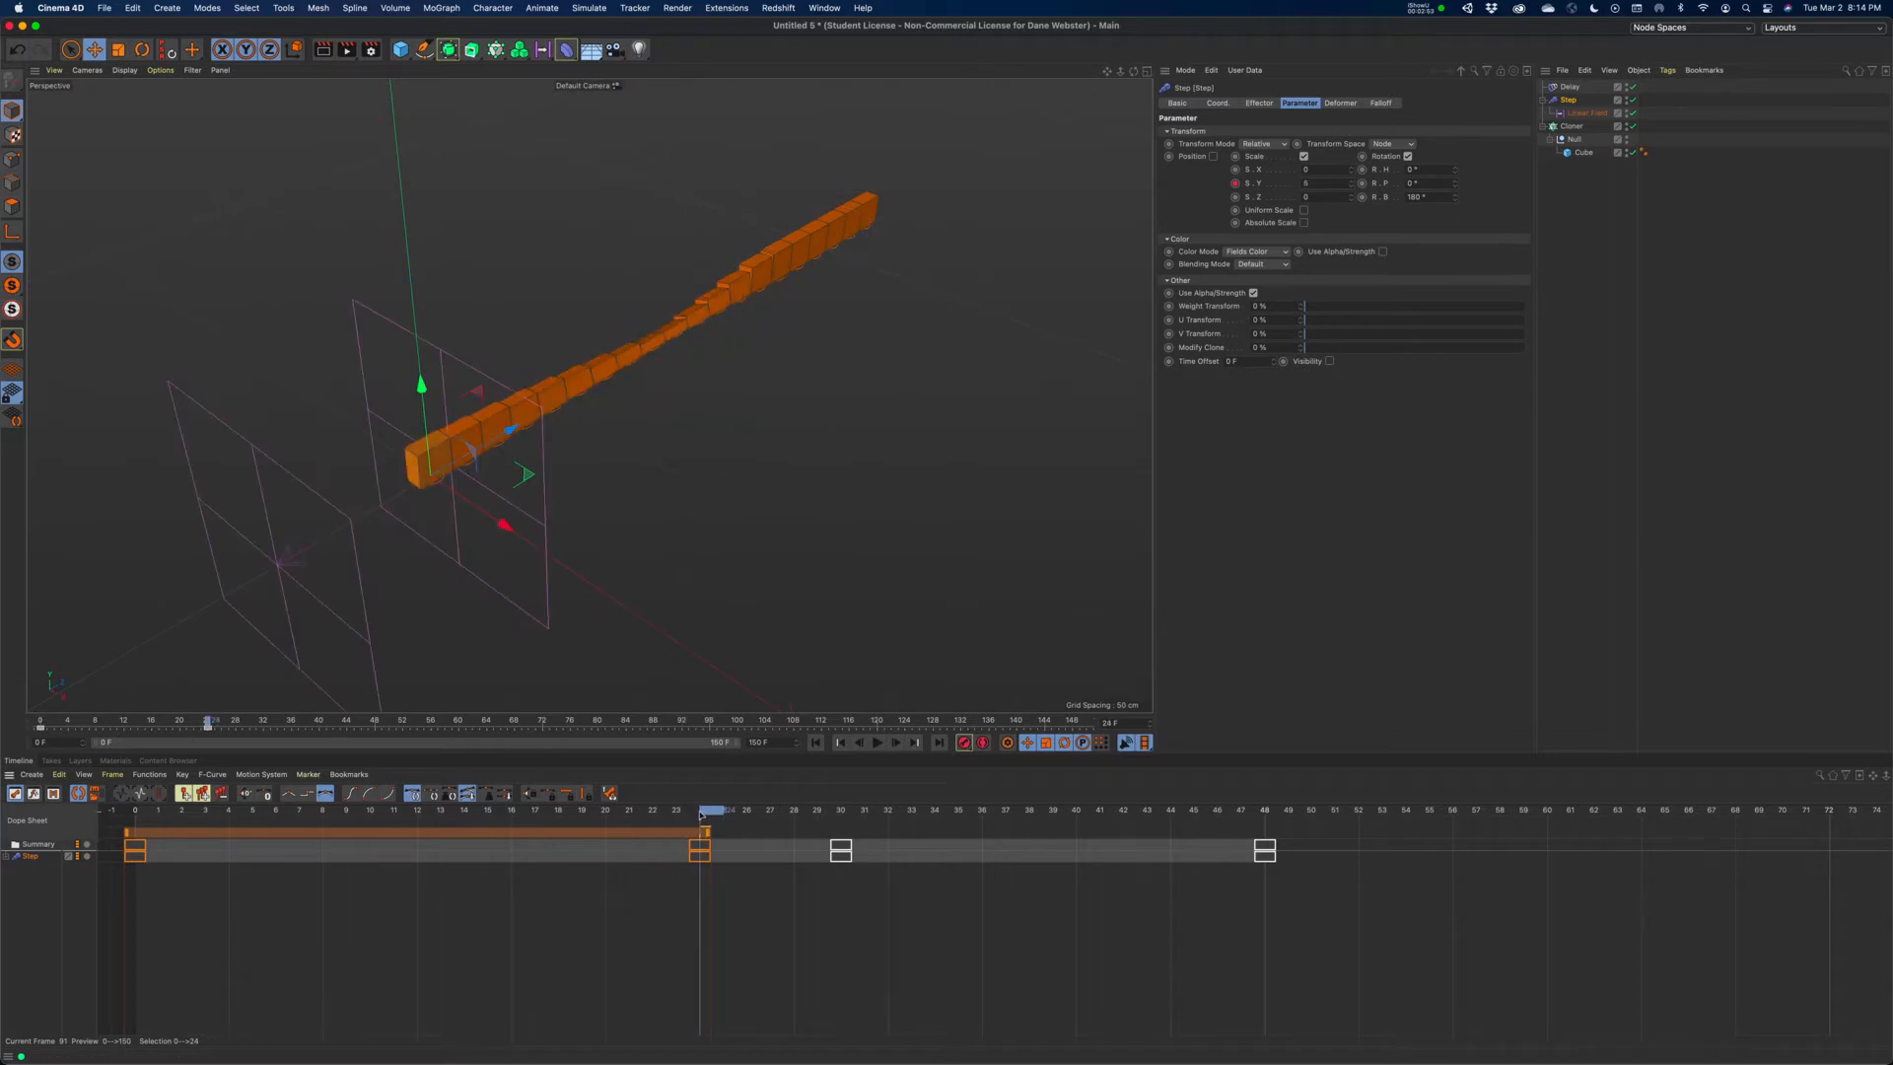
click(7, 855)
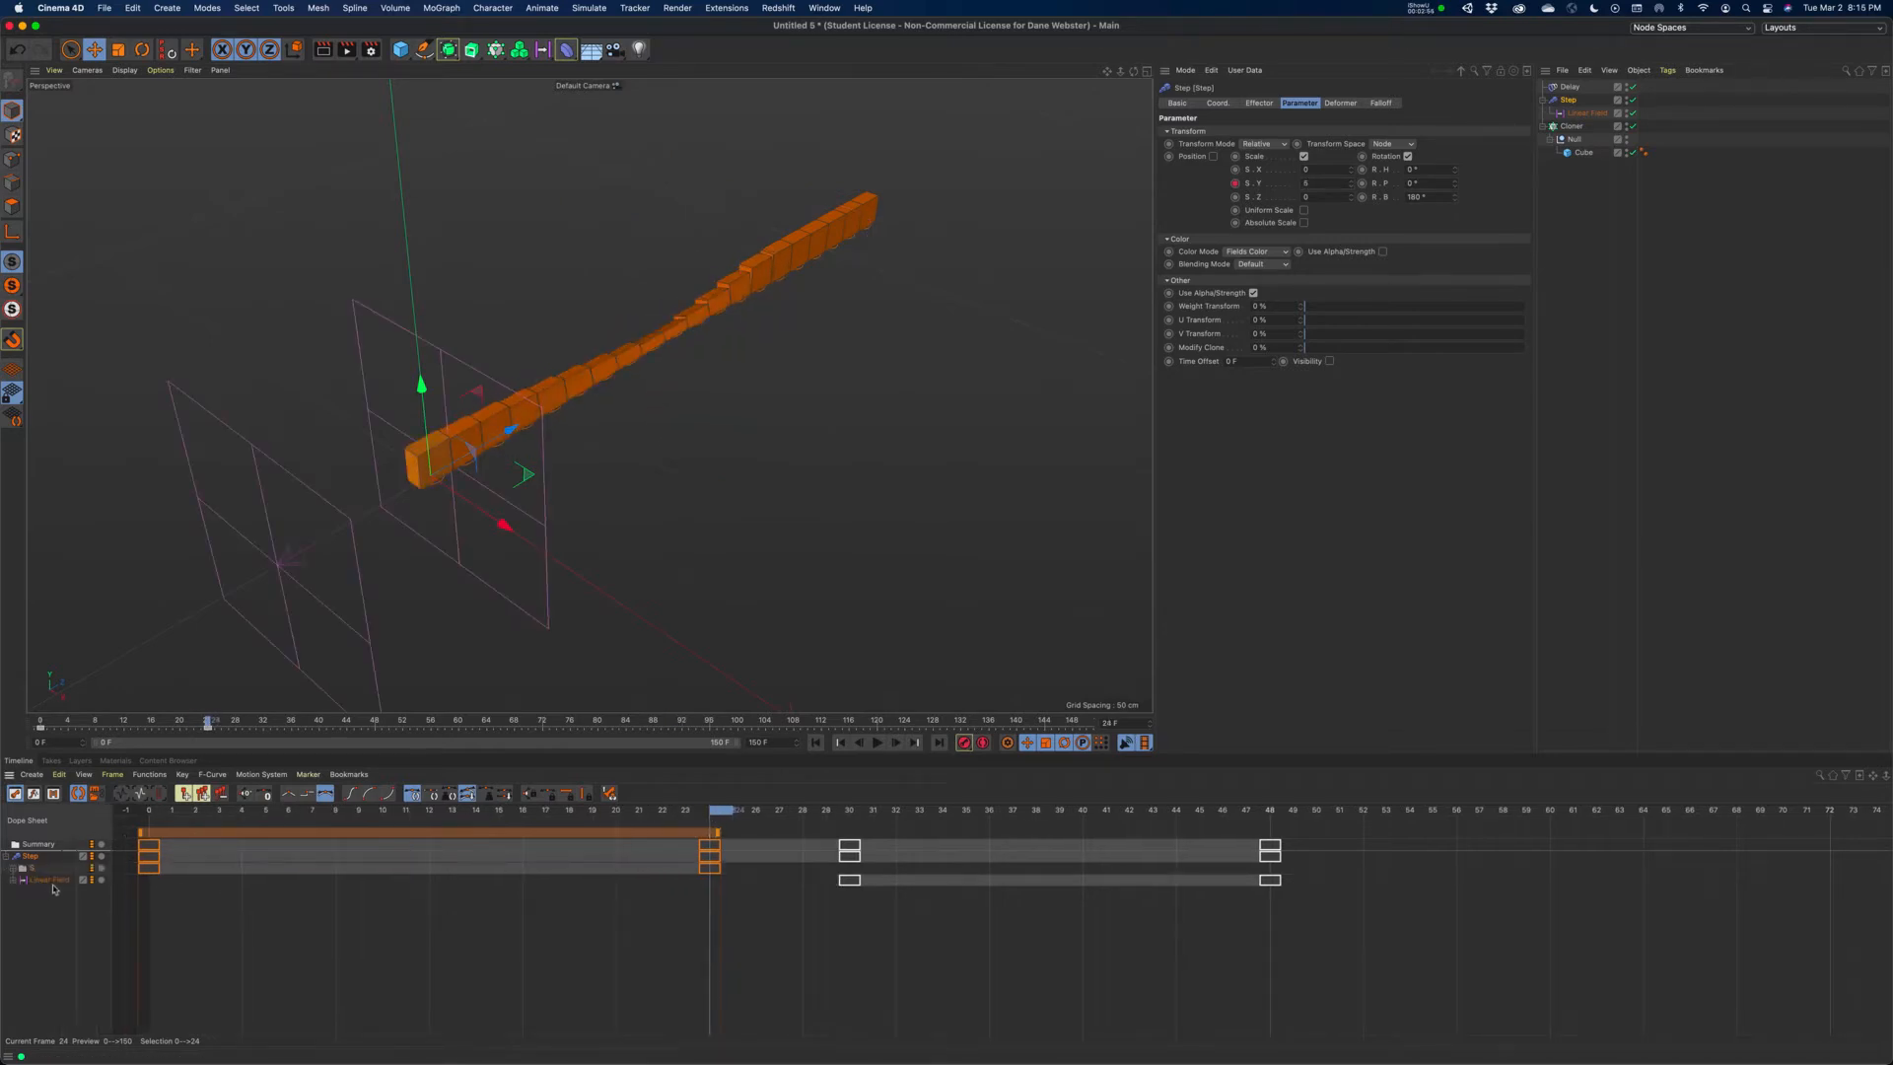
click(34, 793)
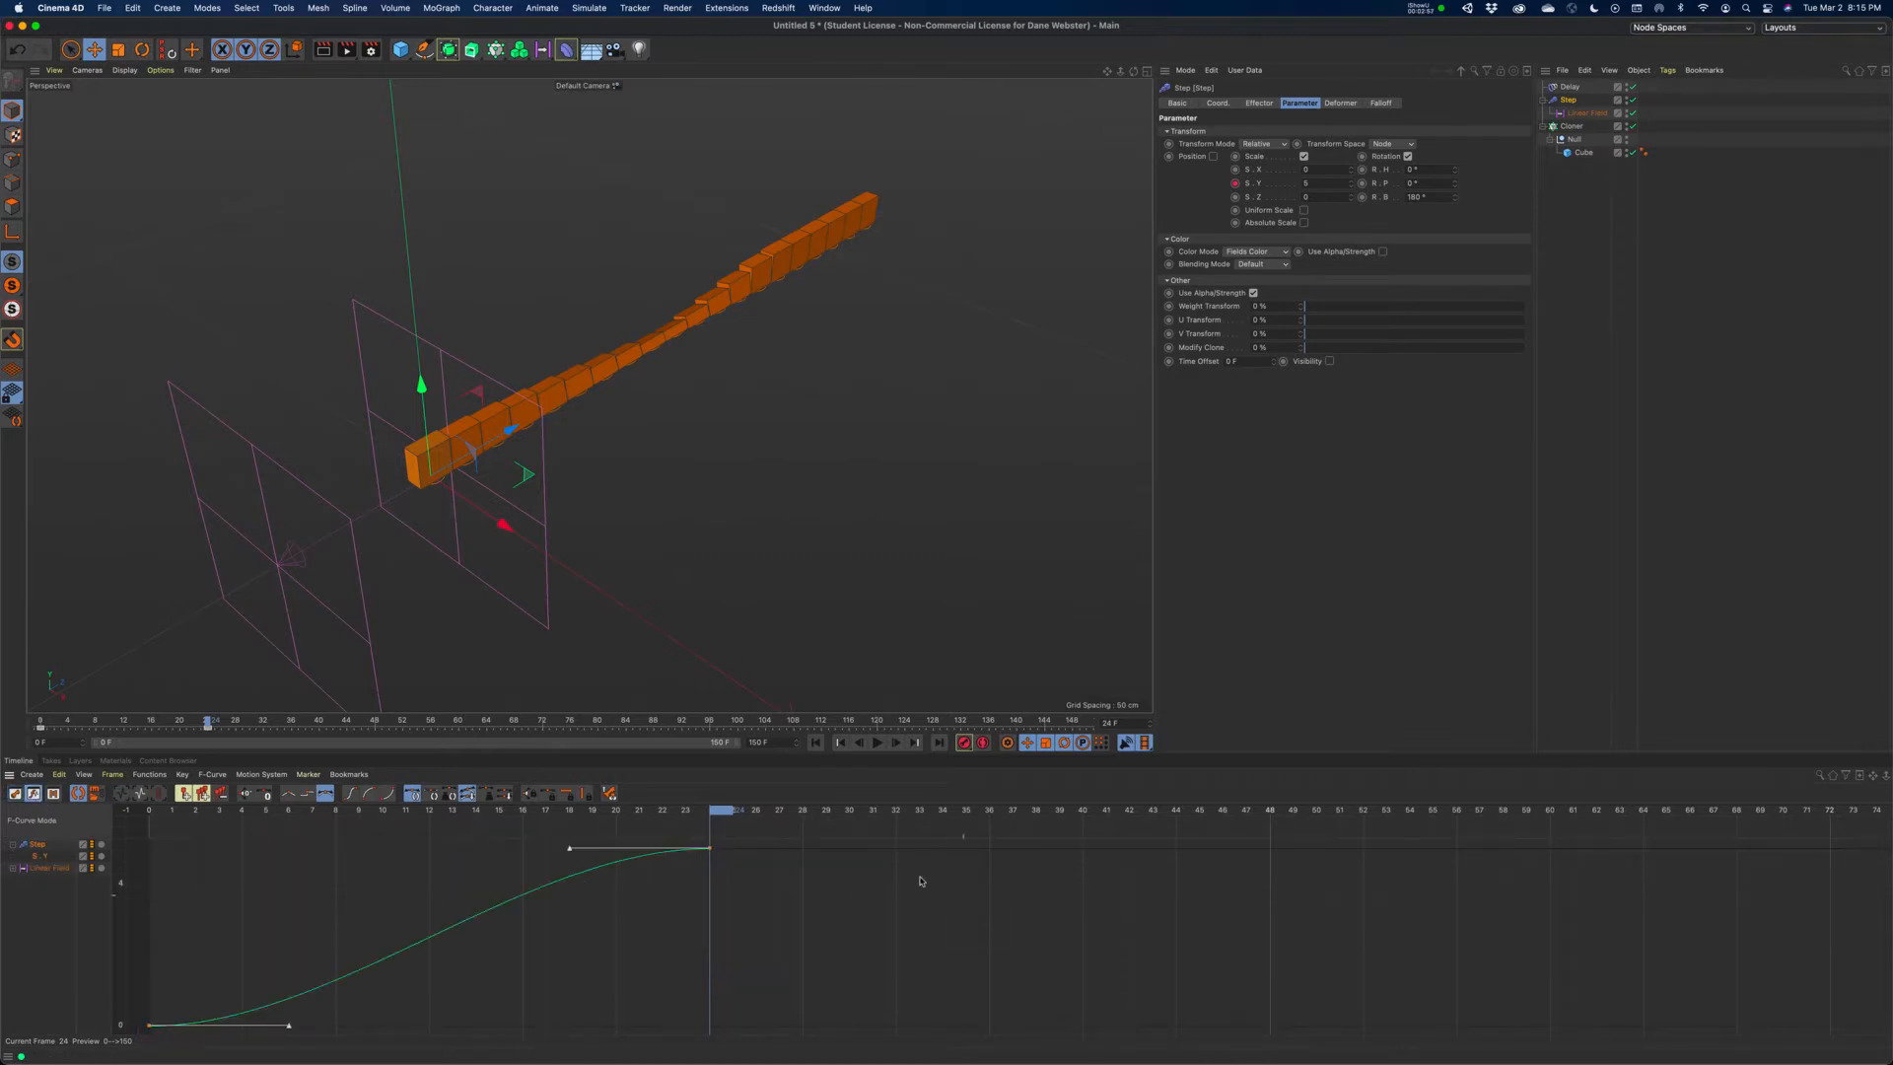
click(709, 849)
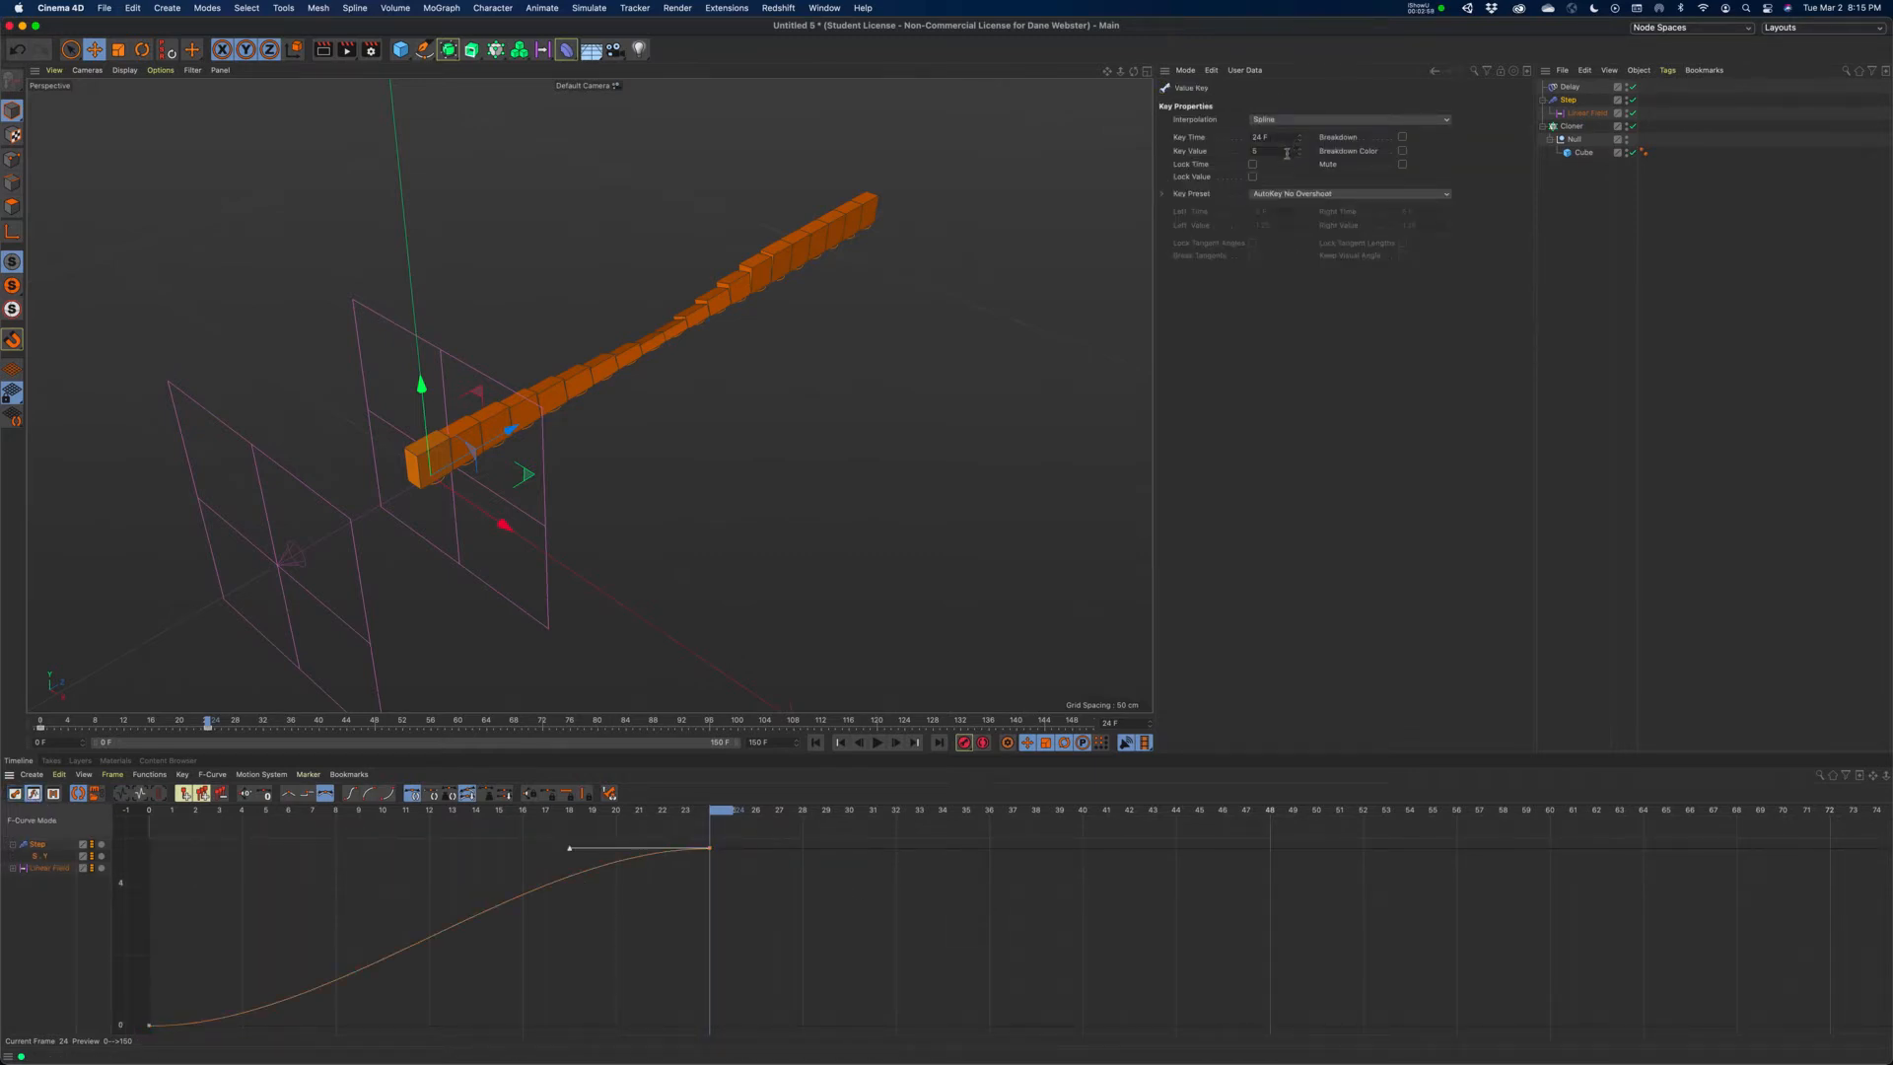
text(8)
key(Return)
click(878, 743)
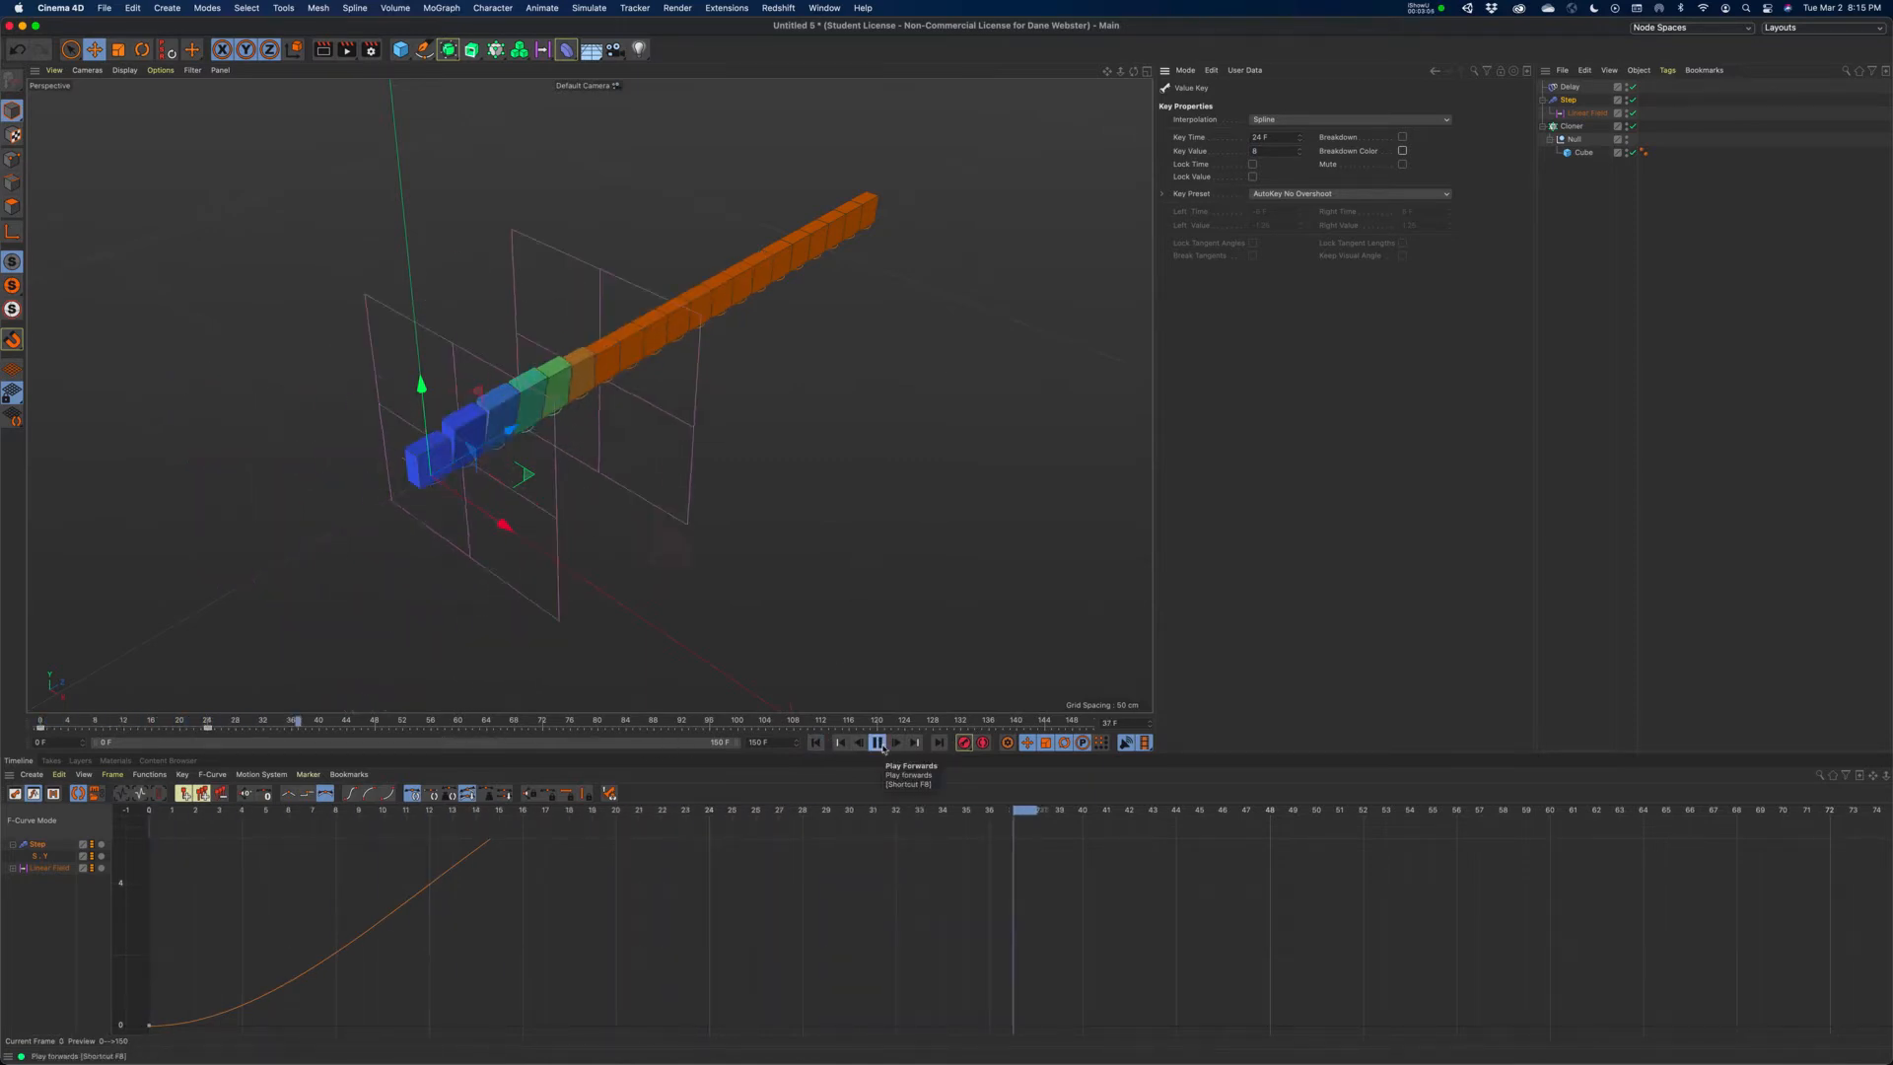
click(877, 743)
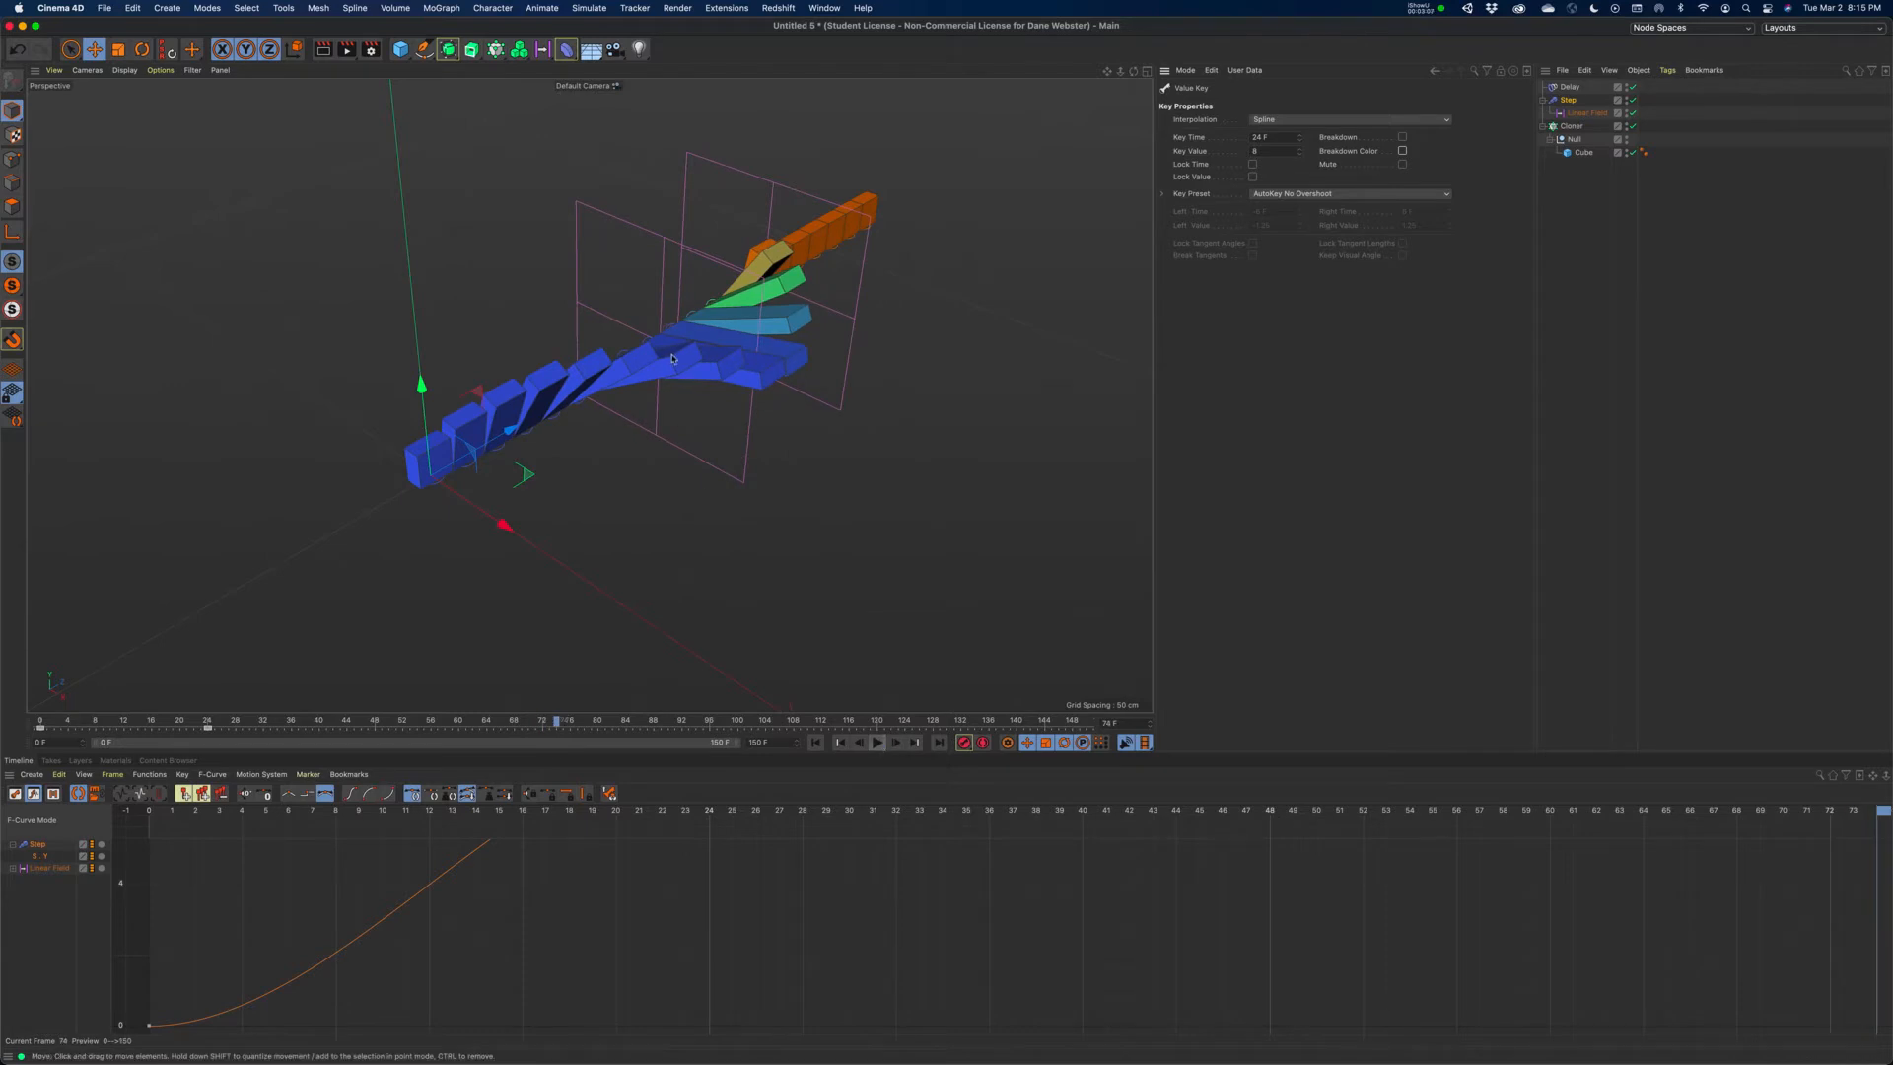
- Set the Step effector's Y-scale keyframe value at frame 24 to 10 and play the animation from the start
alt+drag(674, 359, 715, 305)
click(1281, 150)
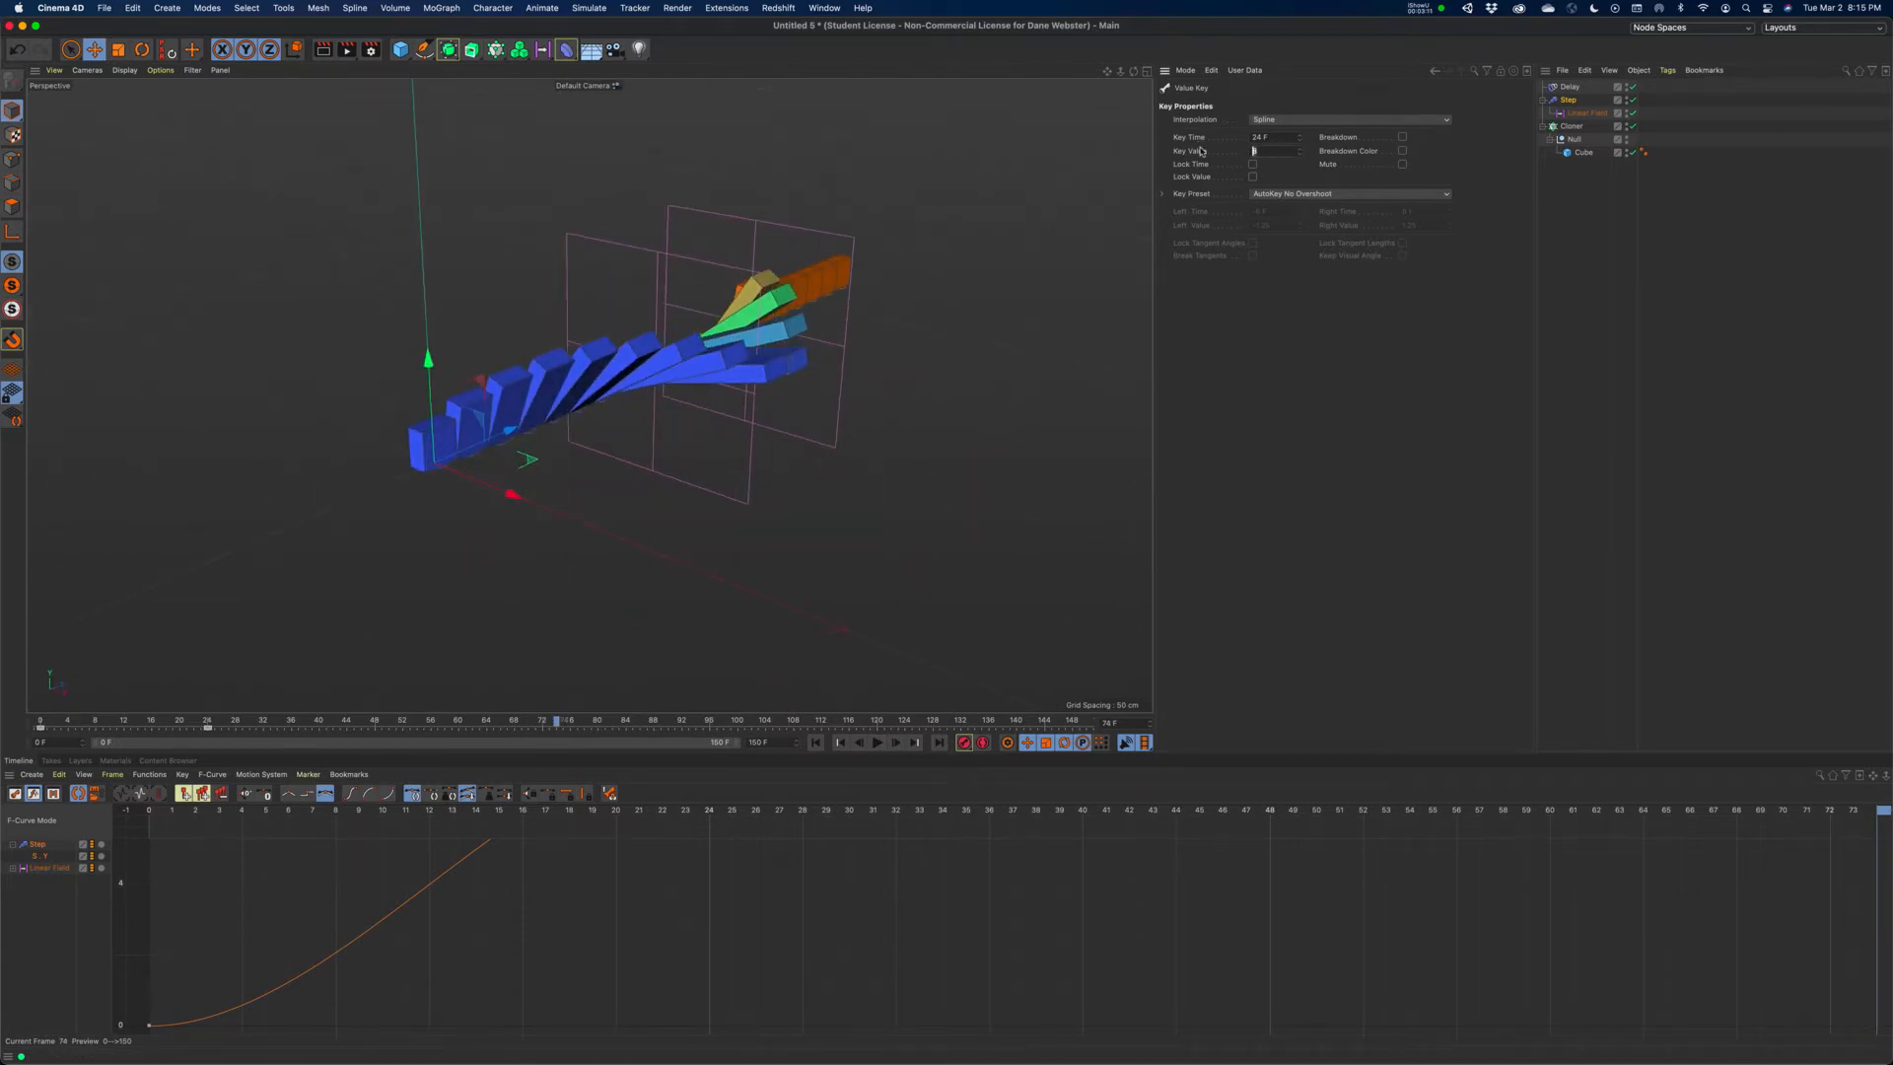
text(10)
key(Return)
click(814, 742)
click(878, 743)
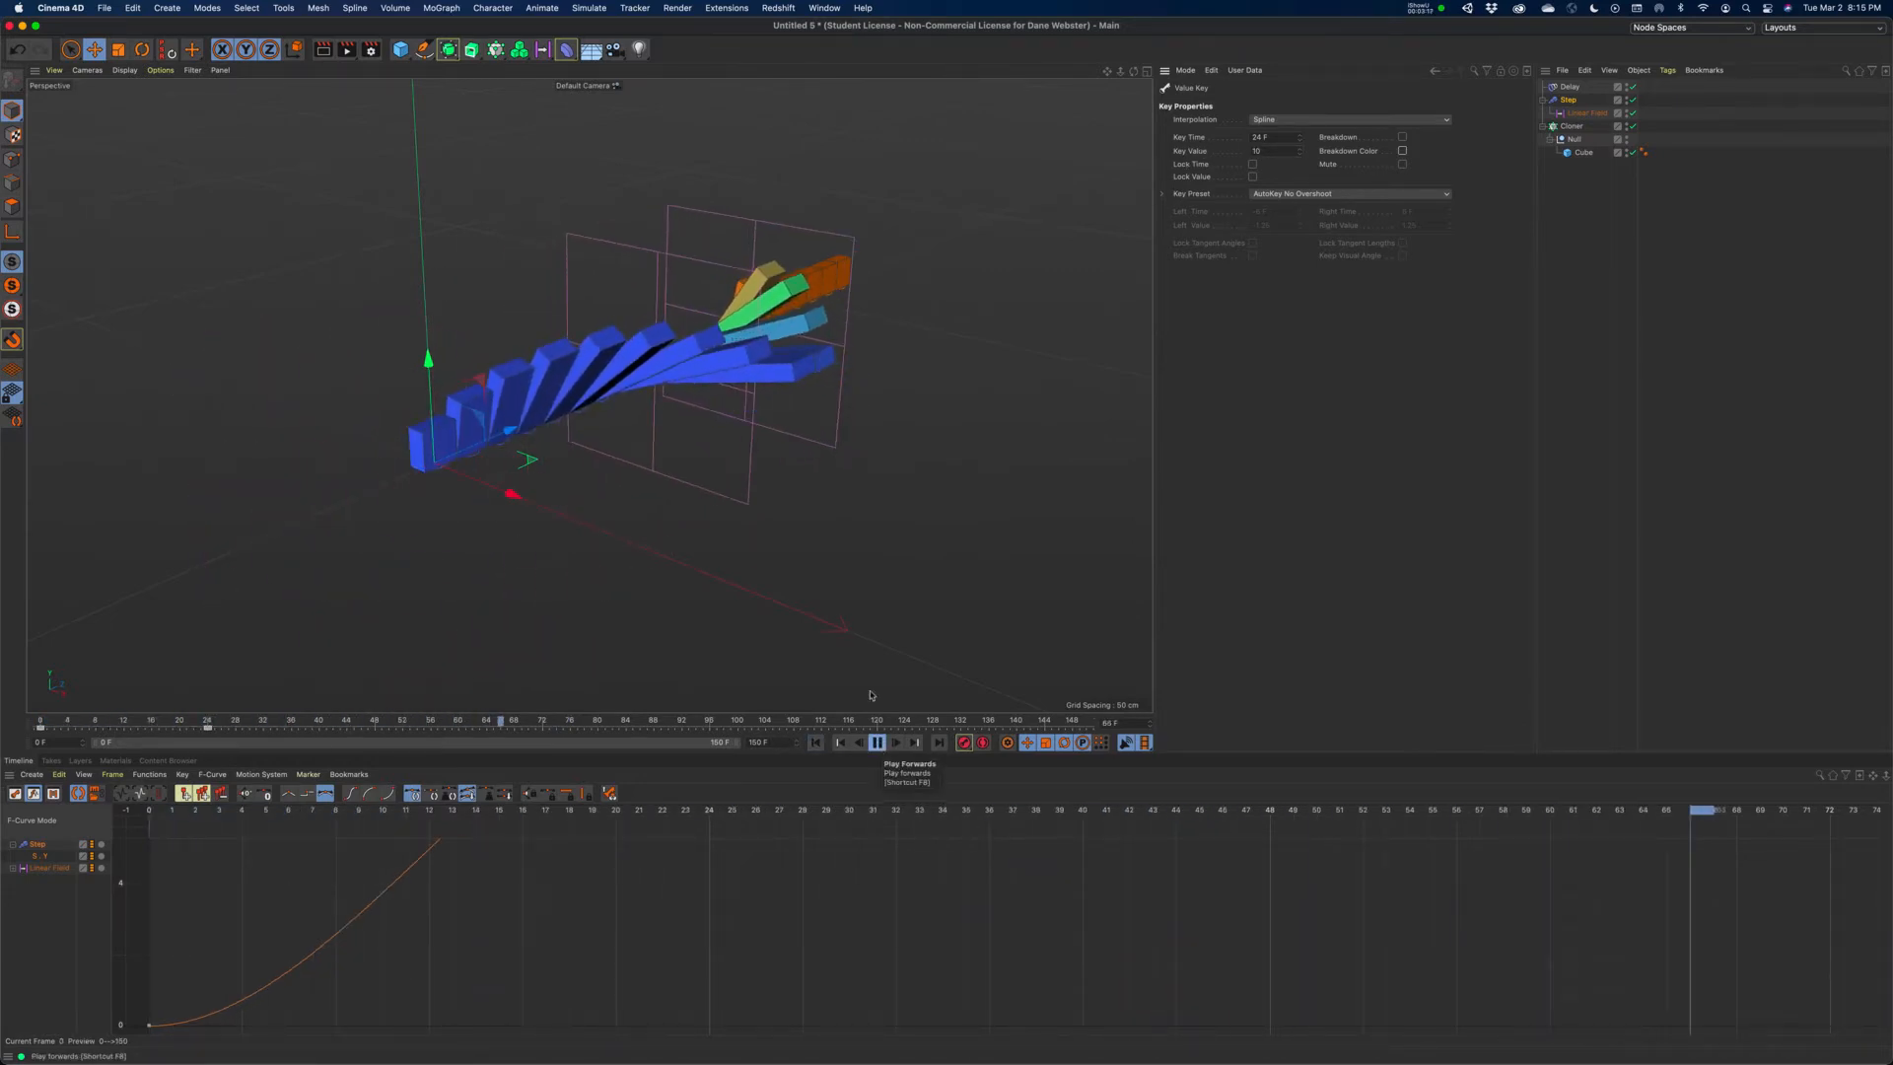
alt+drag(772, 402, 723, 395)
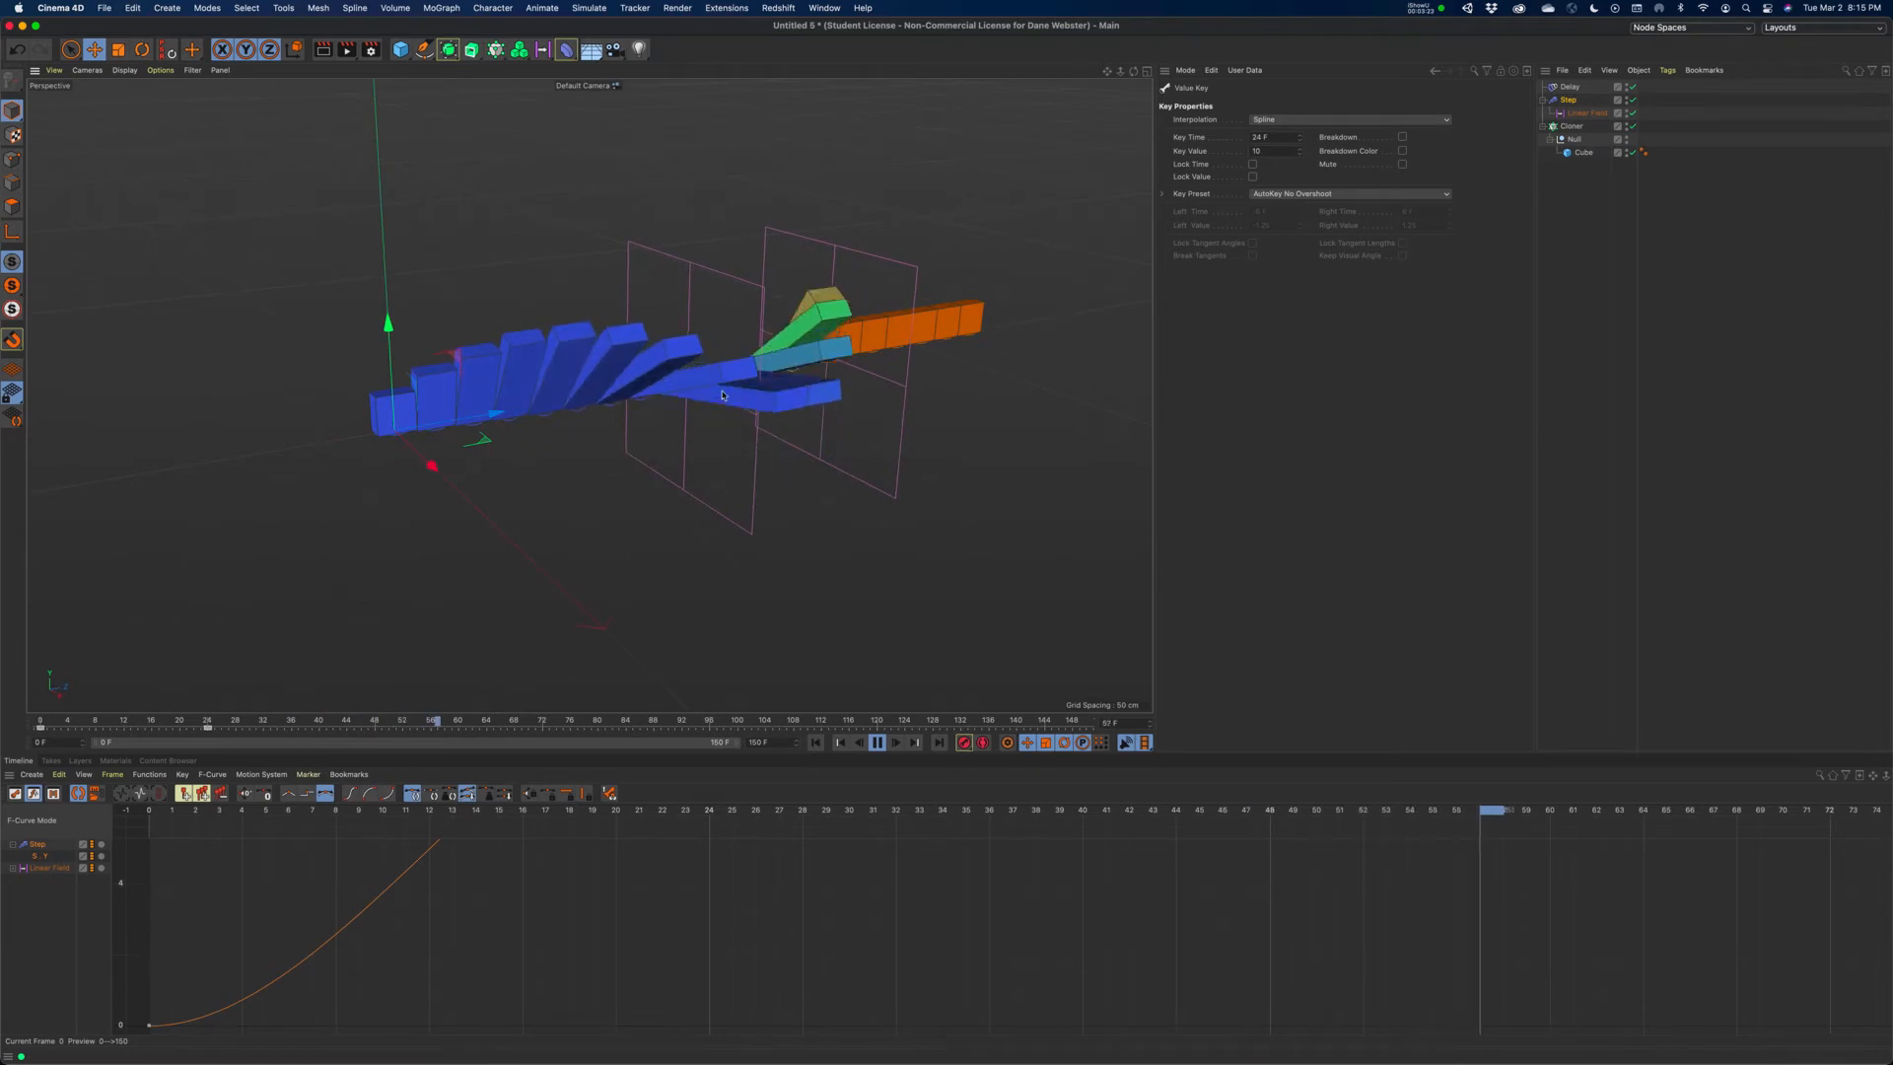
alt+drag(944, 361, 899, 512)
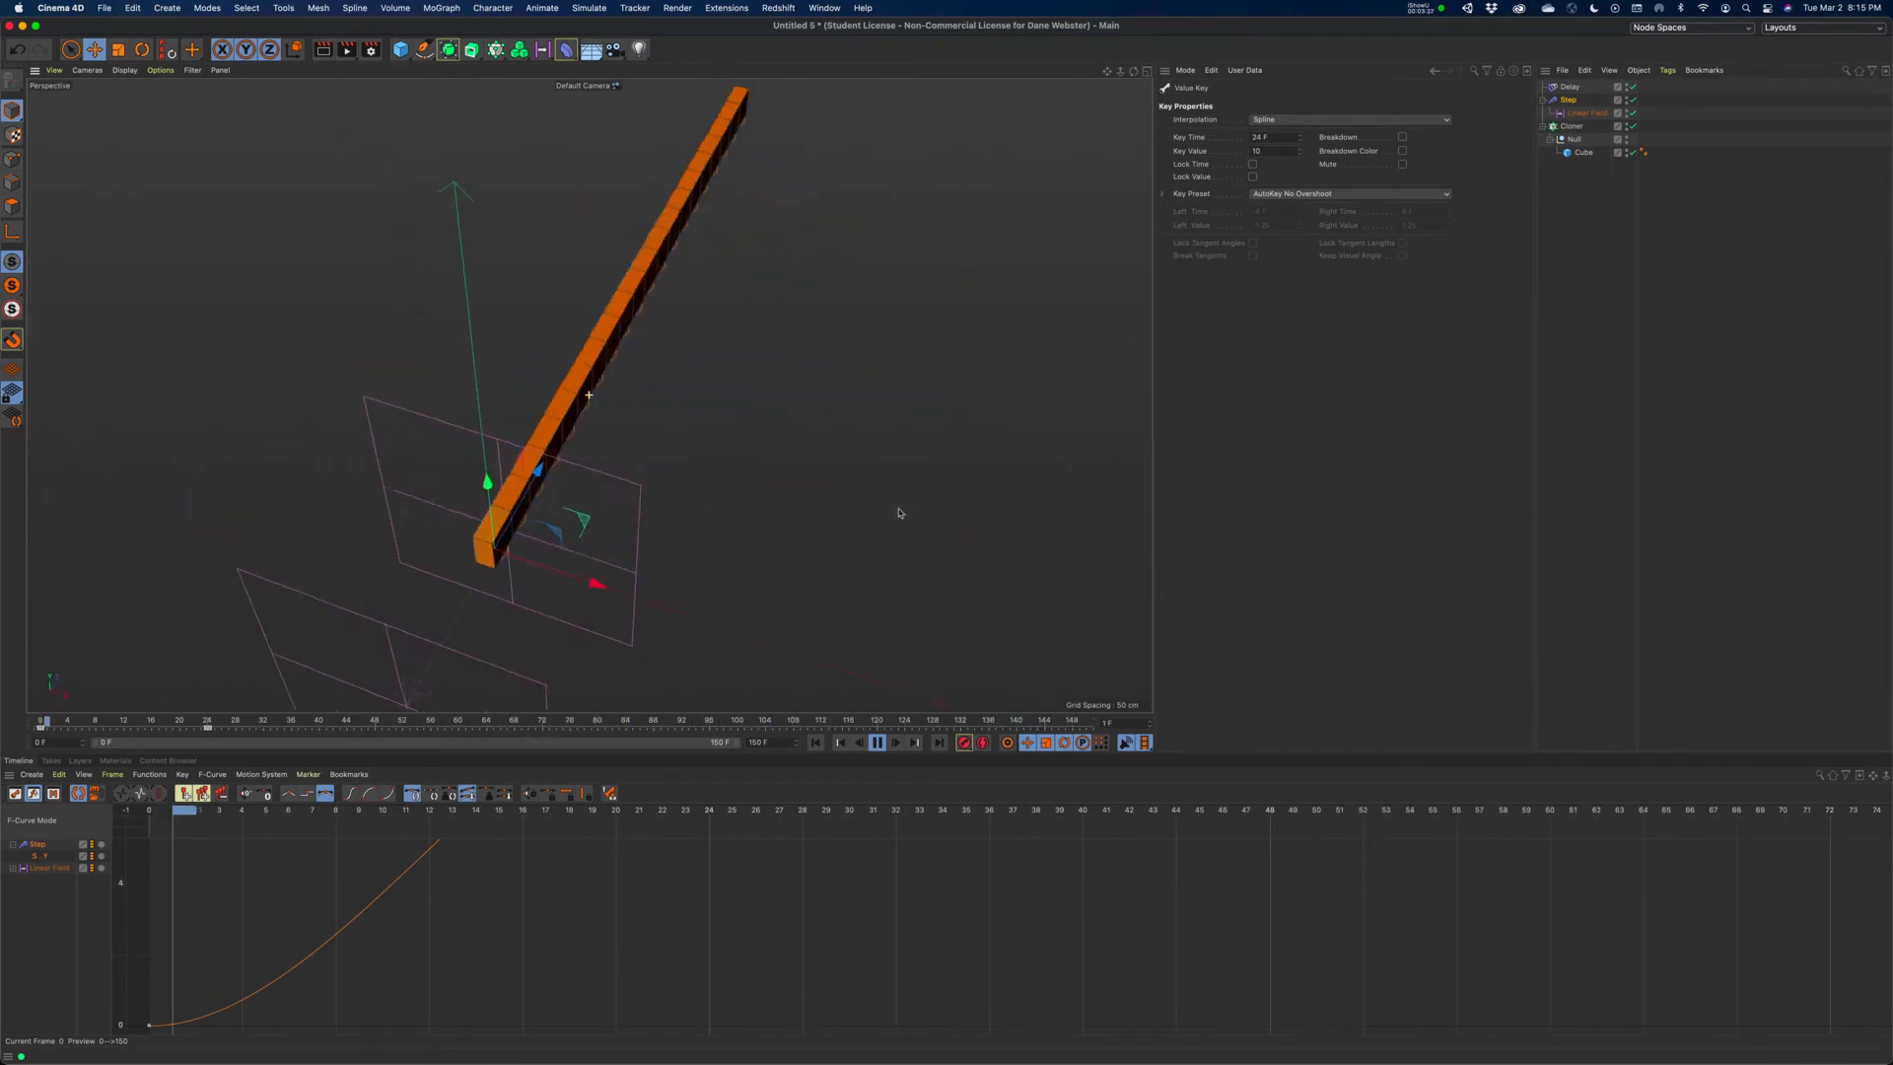
click(878, 743)
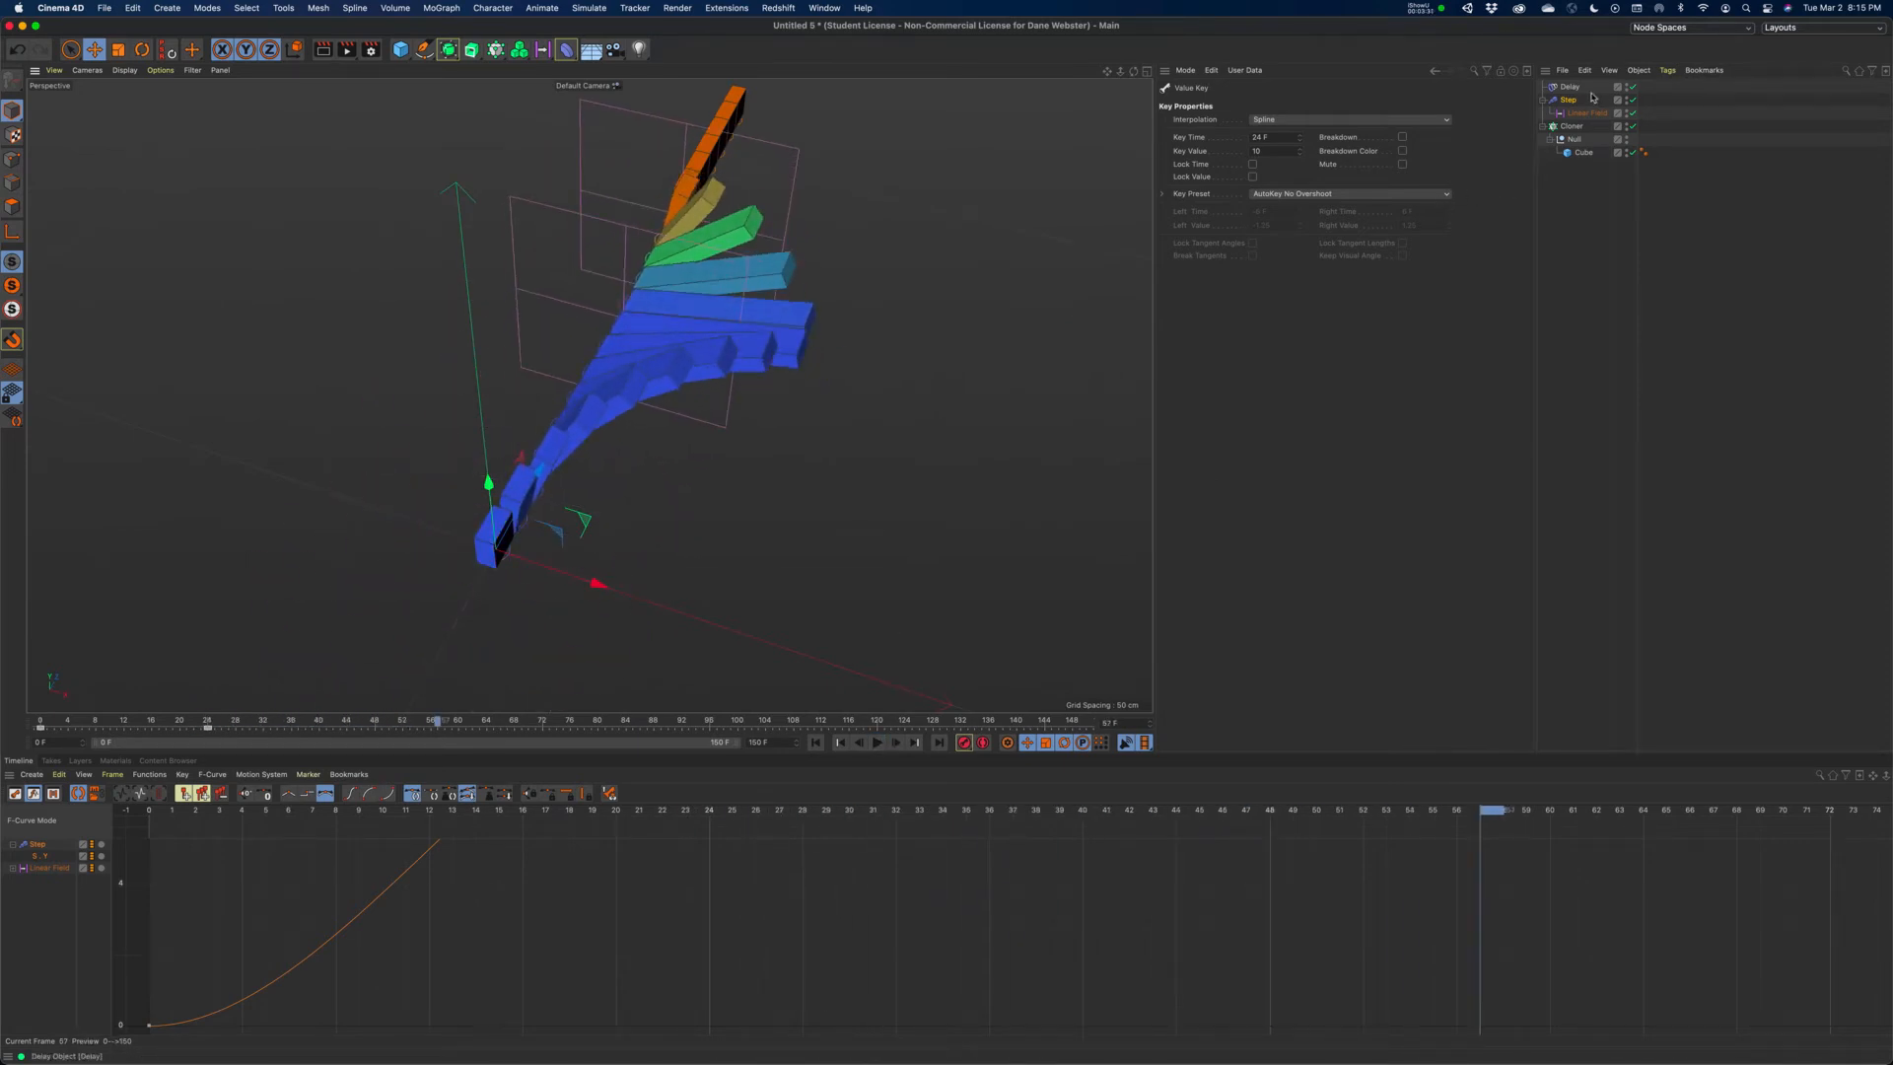
- Set the Cloner's per-step Z spacing (P.Z) to 15 cm
click(1572, 126)
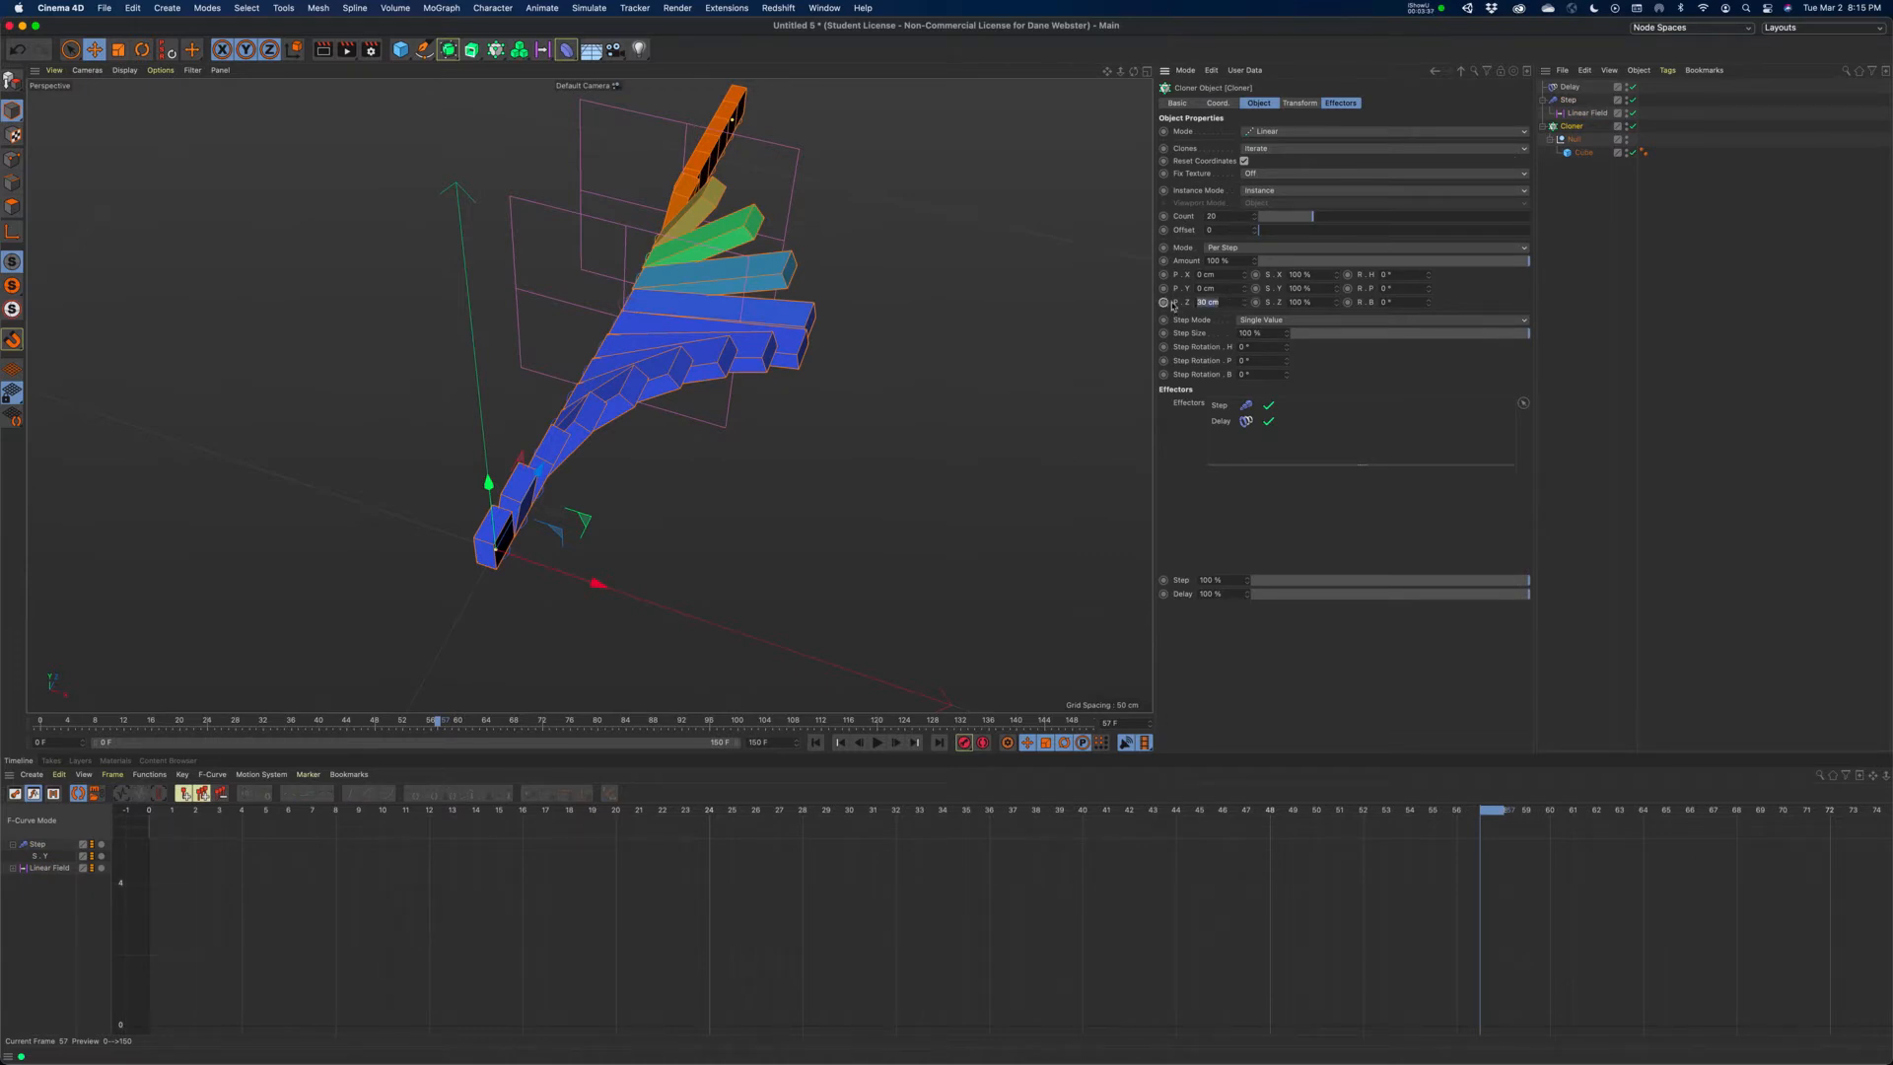
text(15)
key(Tab)
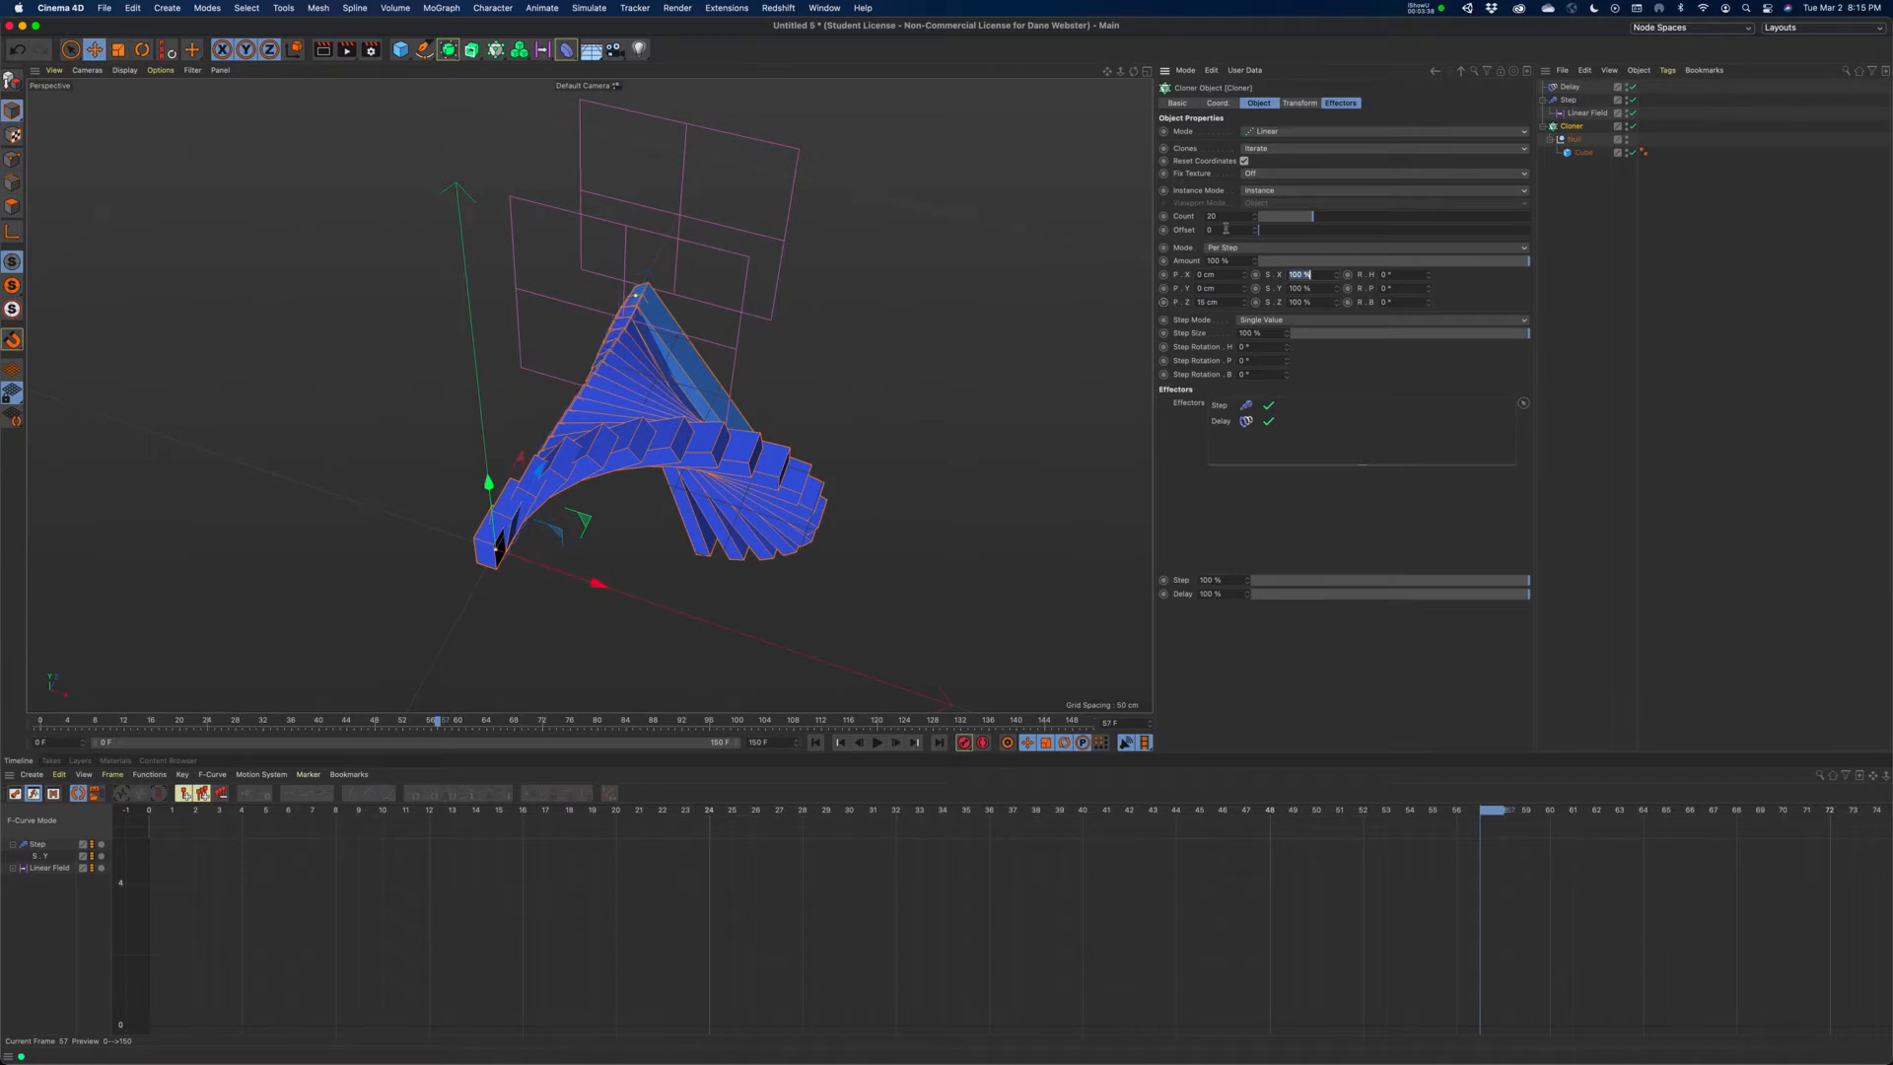
- Set the Cube's Z size to 15 cm and check its position coordinates
click(1583, 153)
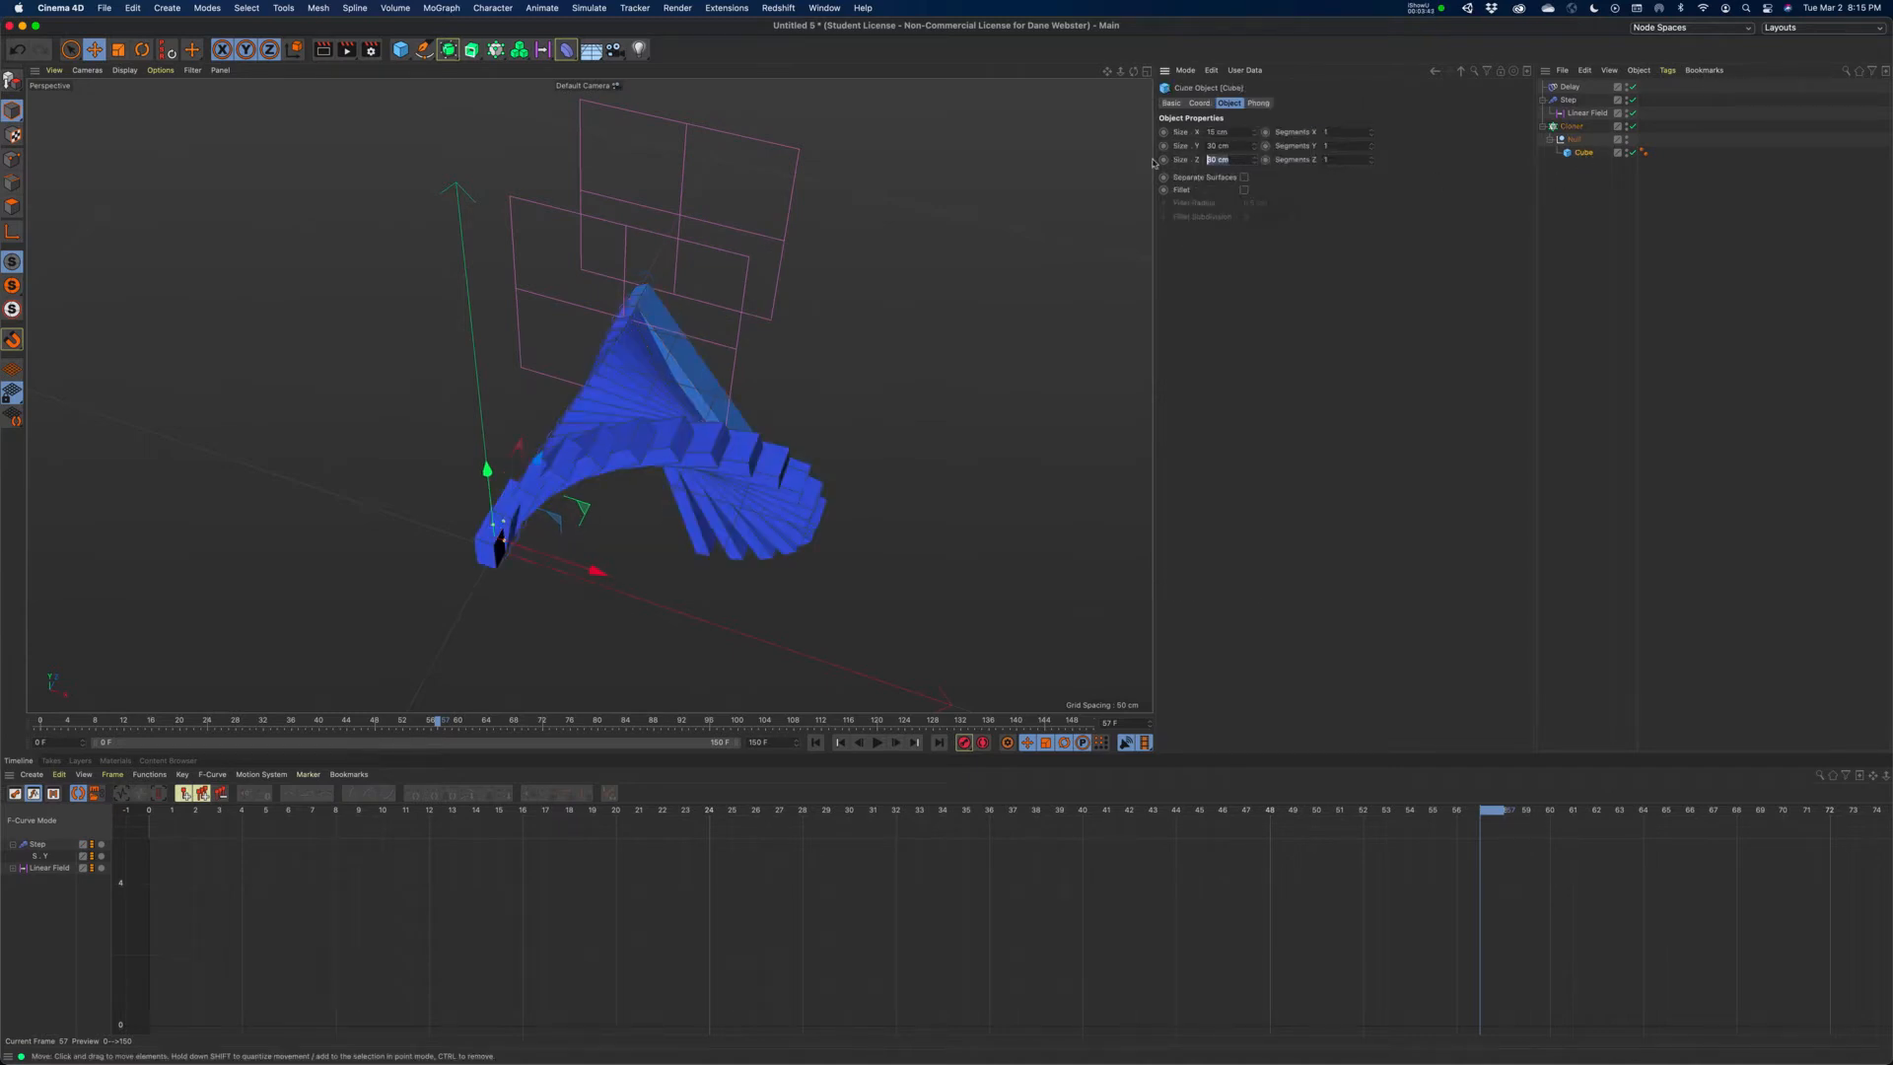
text(15)
key(Tab)
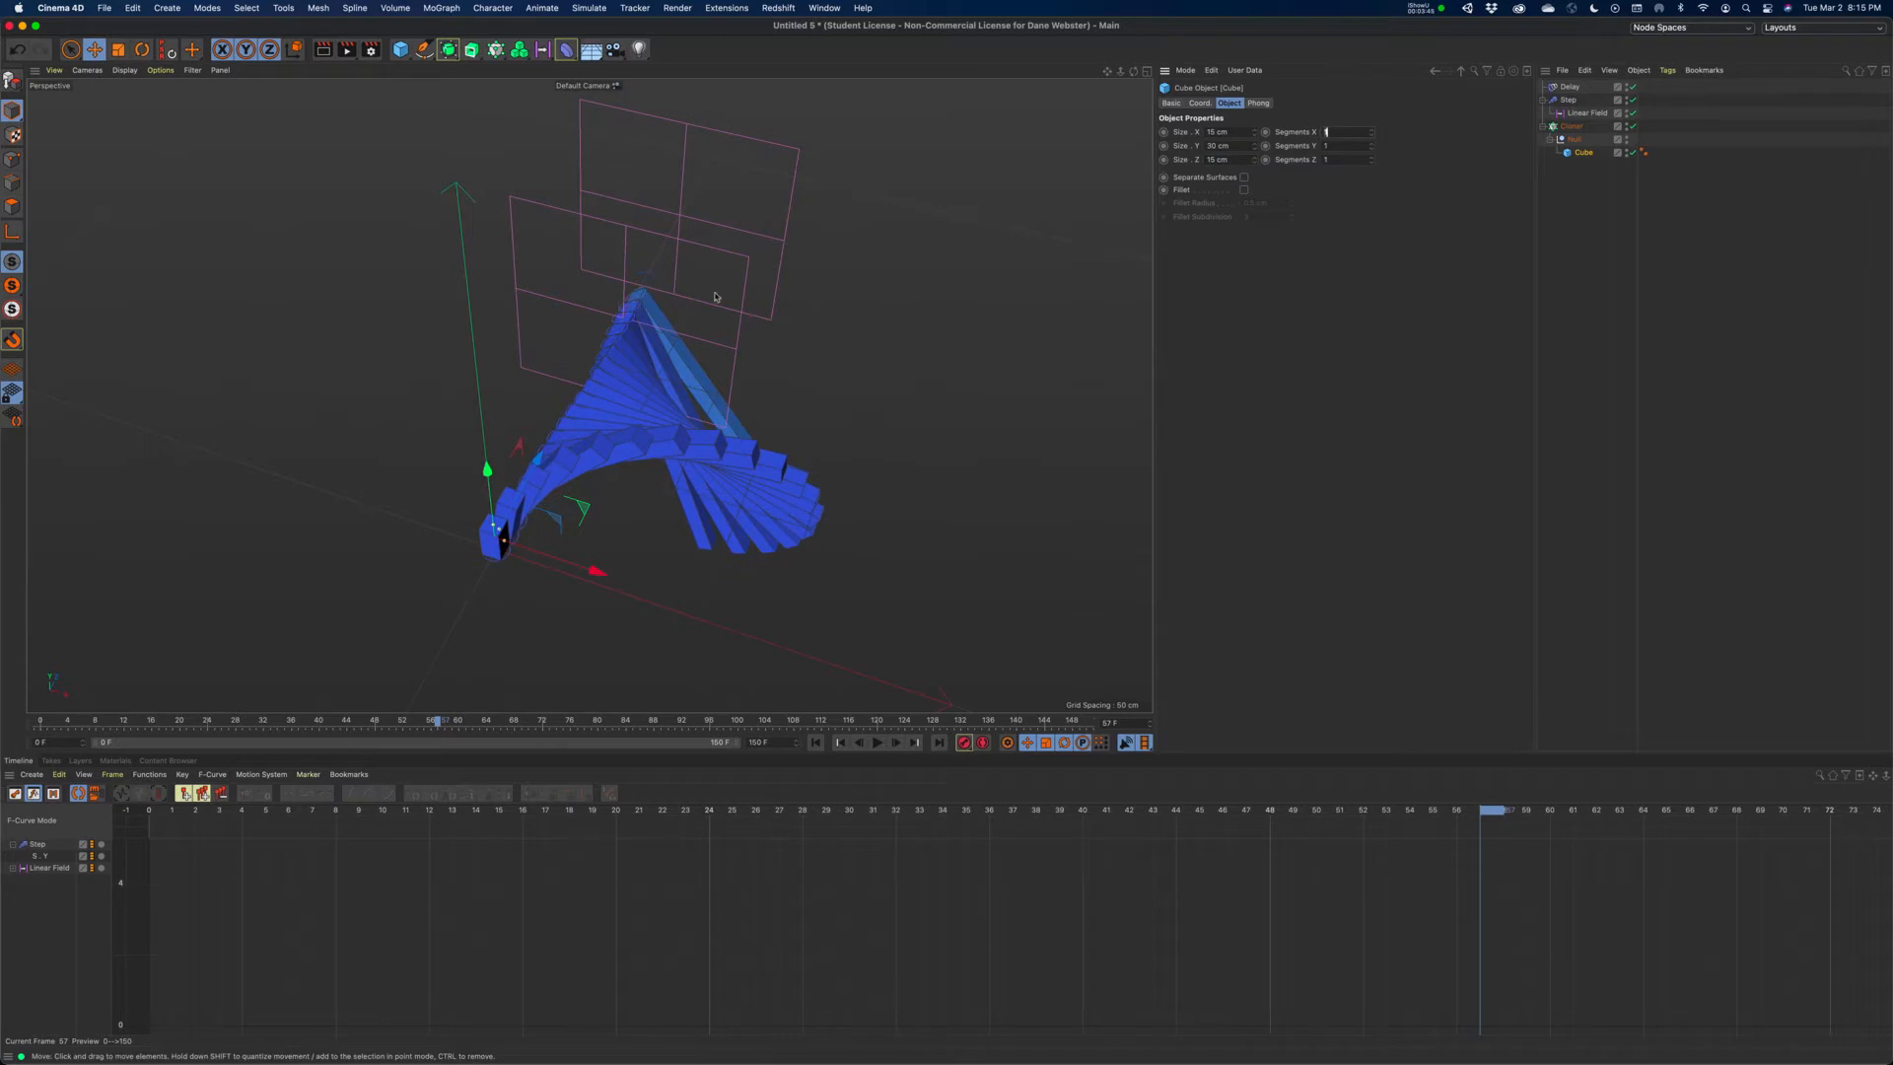
alt+drag(716, 296, 749, 261)
click(1200, 104)
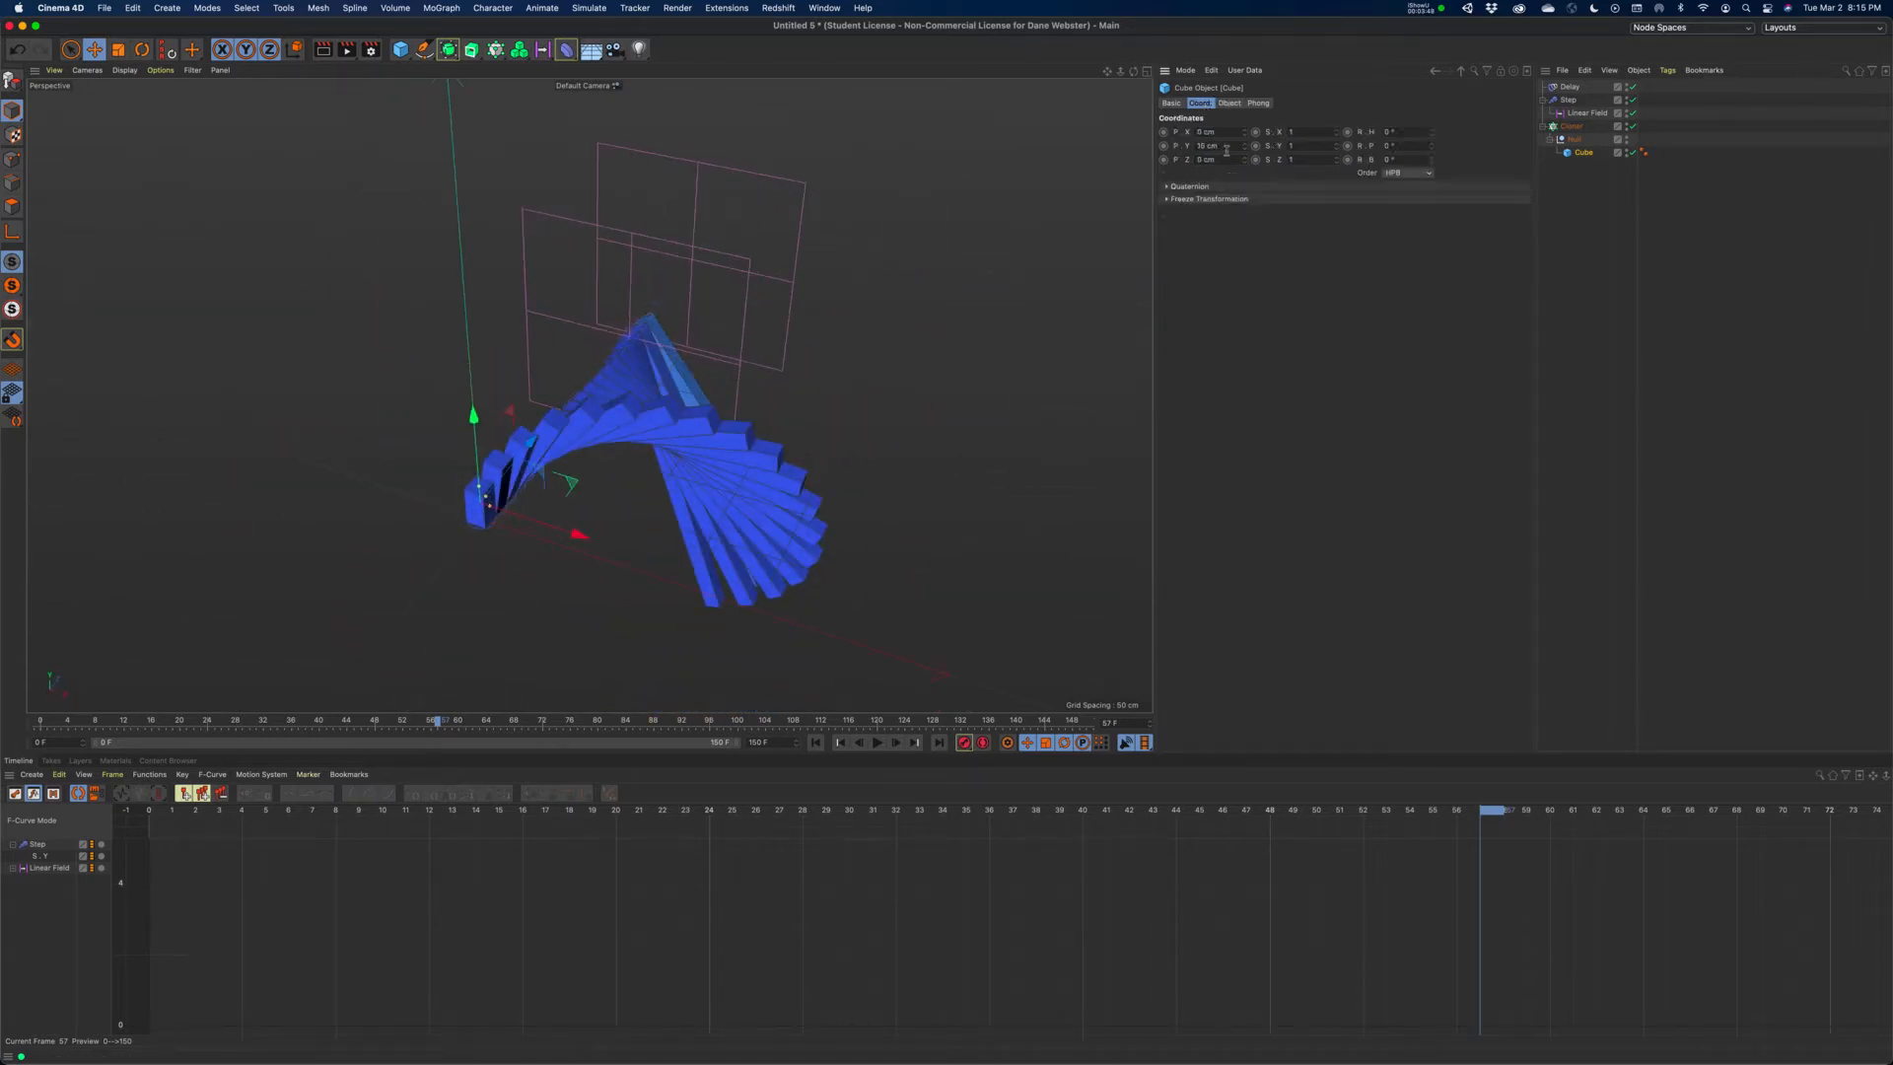
- Set the Cloner's clone count to 40
click(1574, 129)
click(1260, 103)
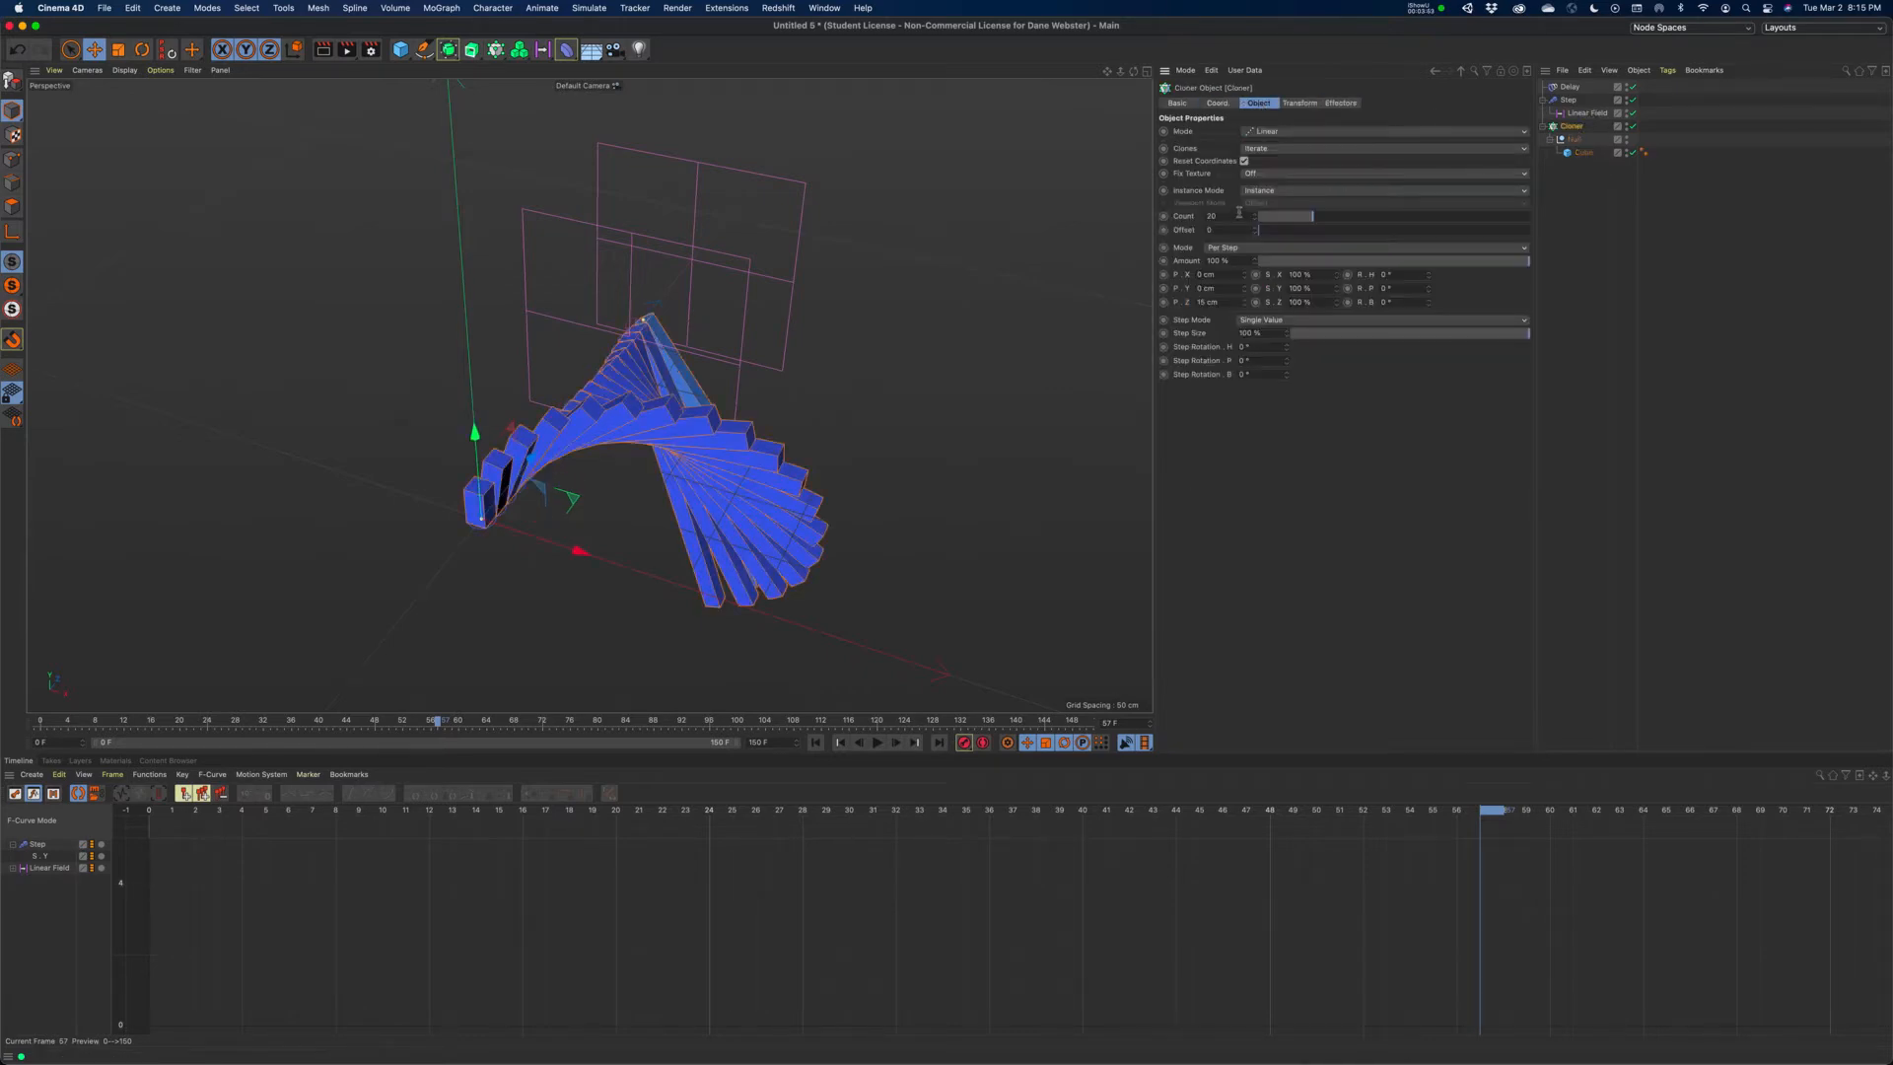
key(Return)
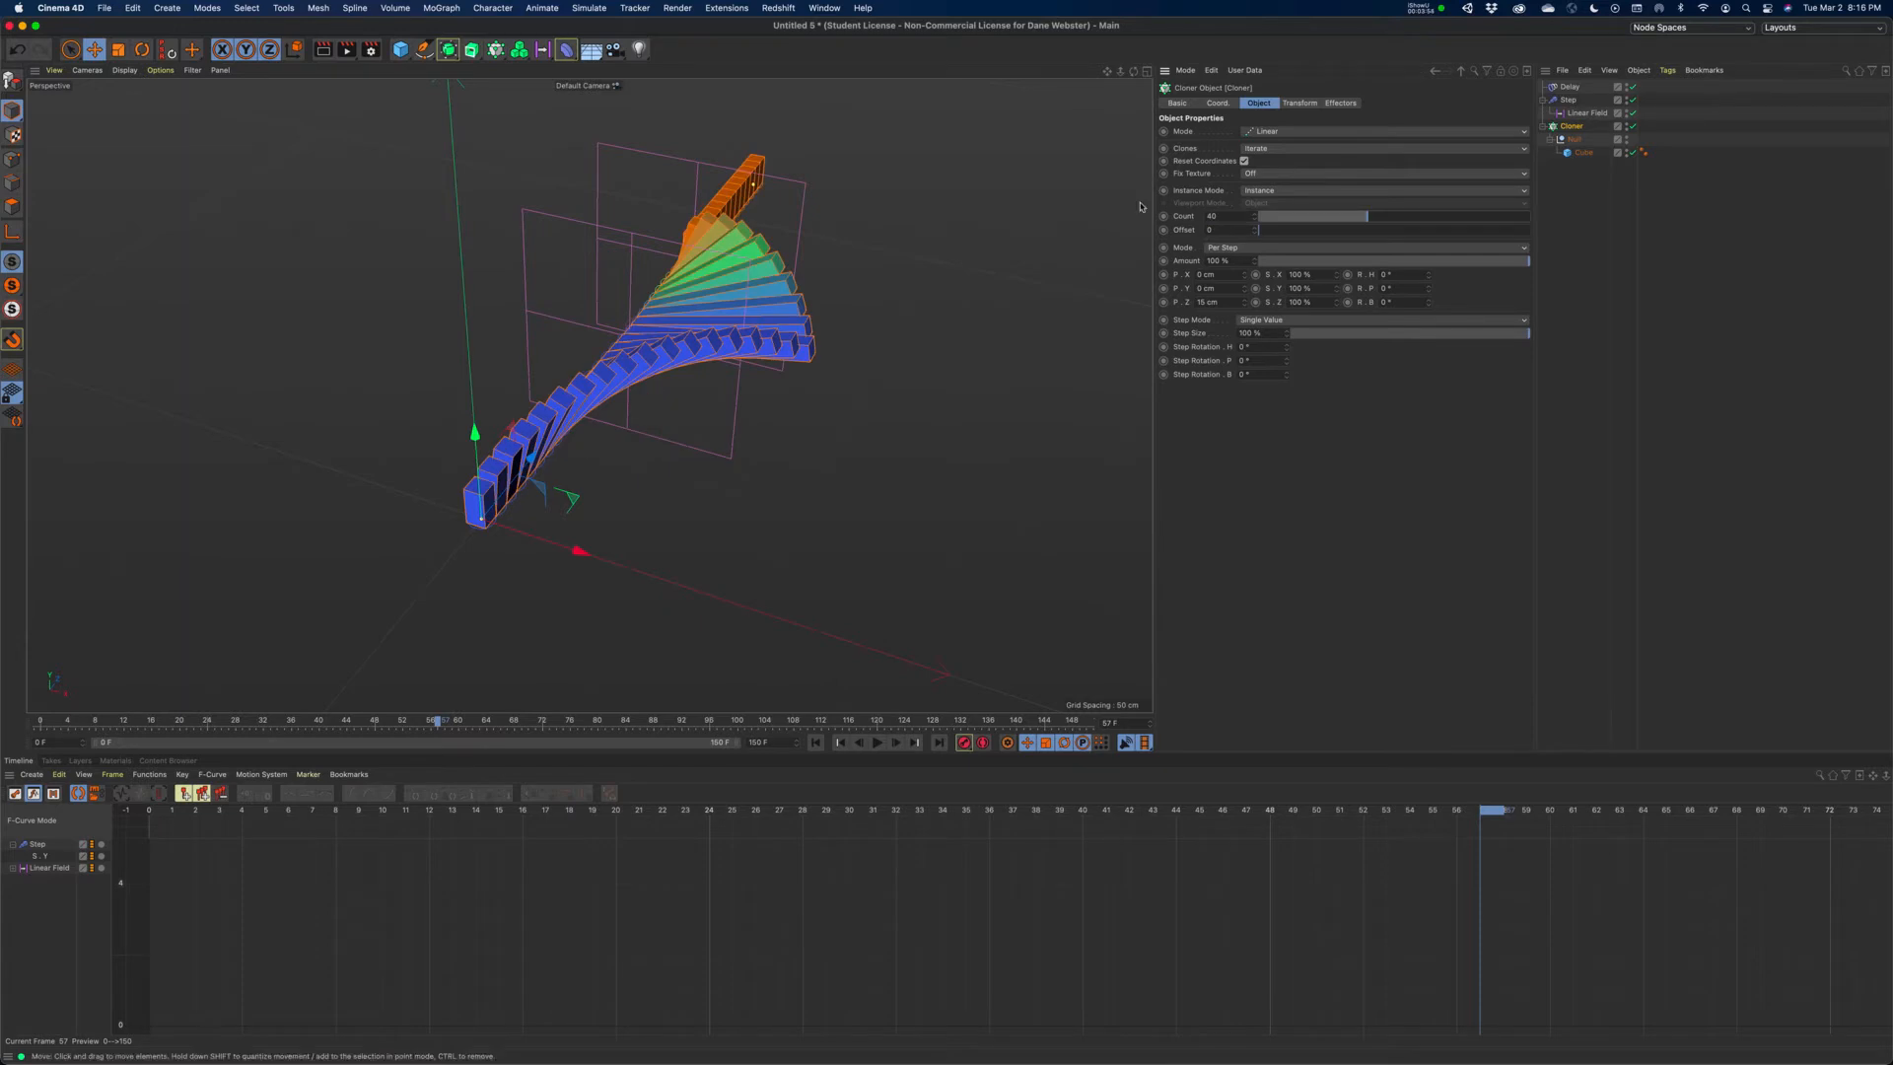
- Set the Cloner's clone count to 30 and play the animation from the start
drag(1225, 217, 1132, 210)
text(30)
key(Return)
alt+drag(753, 346, 896, 612)
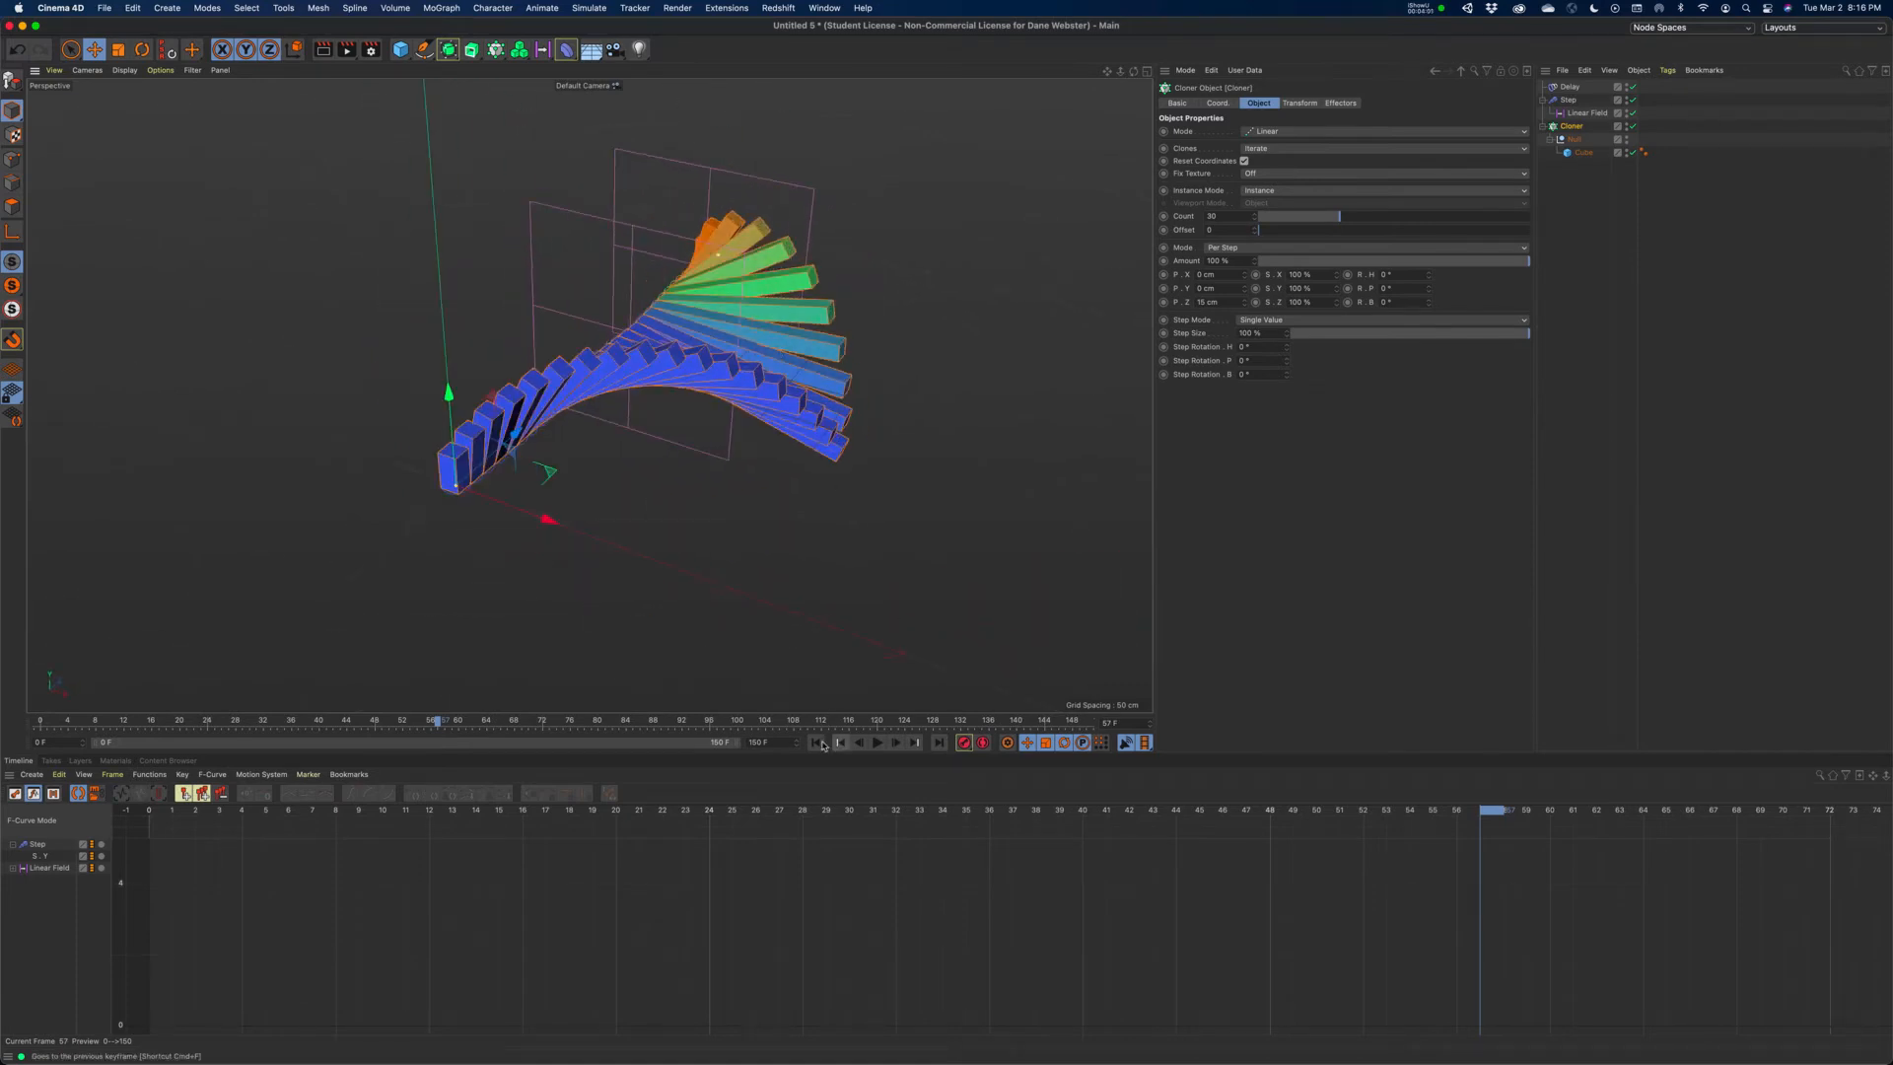
click(815, 742)
click(877, 743)
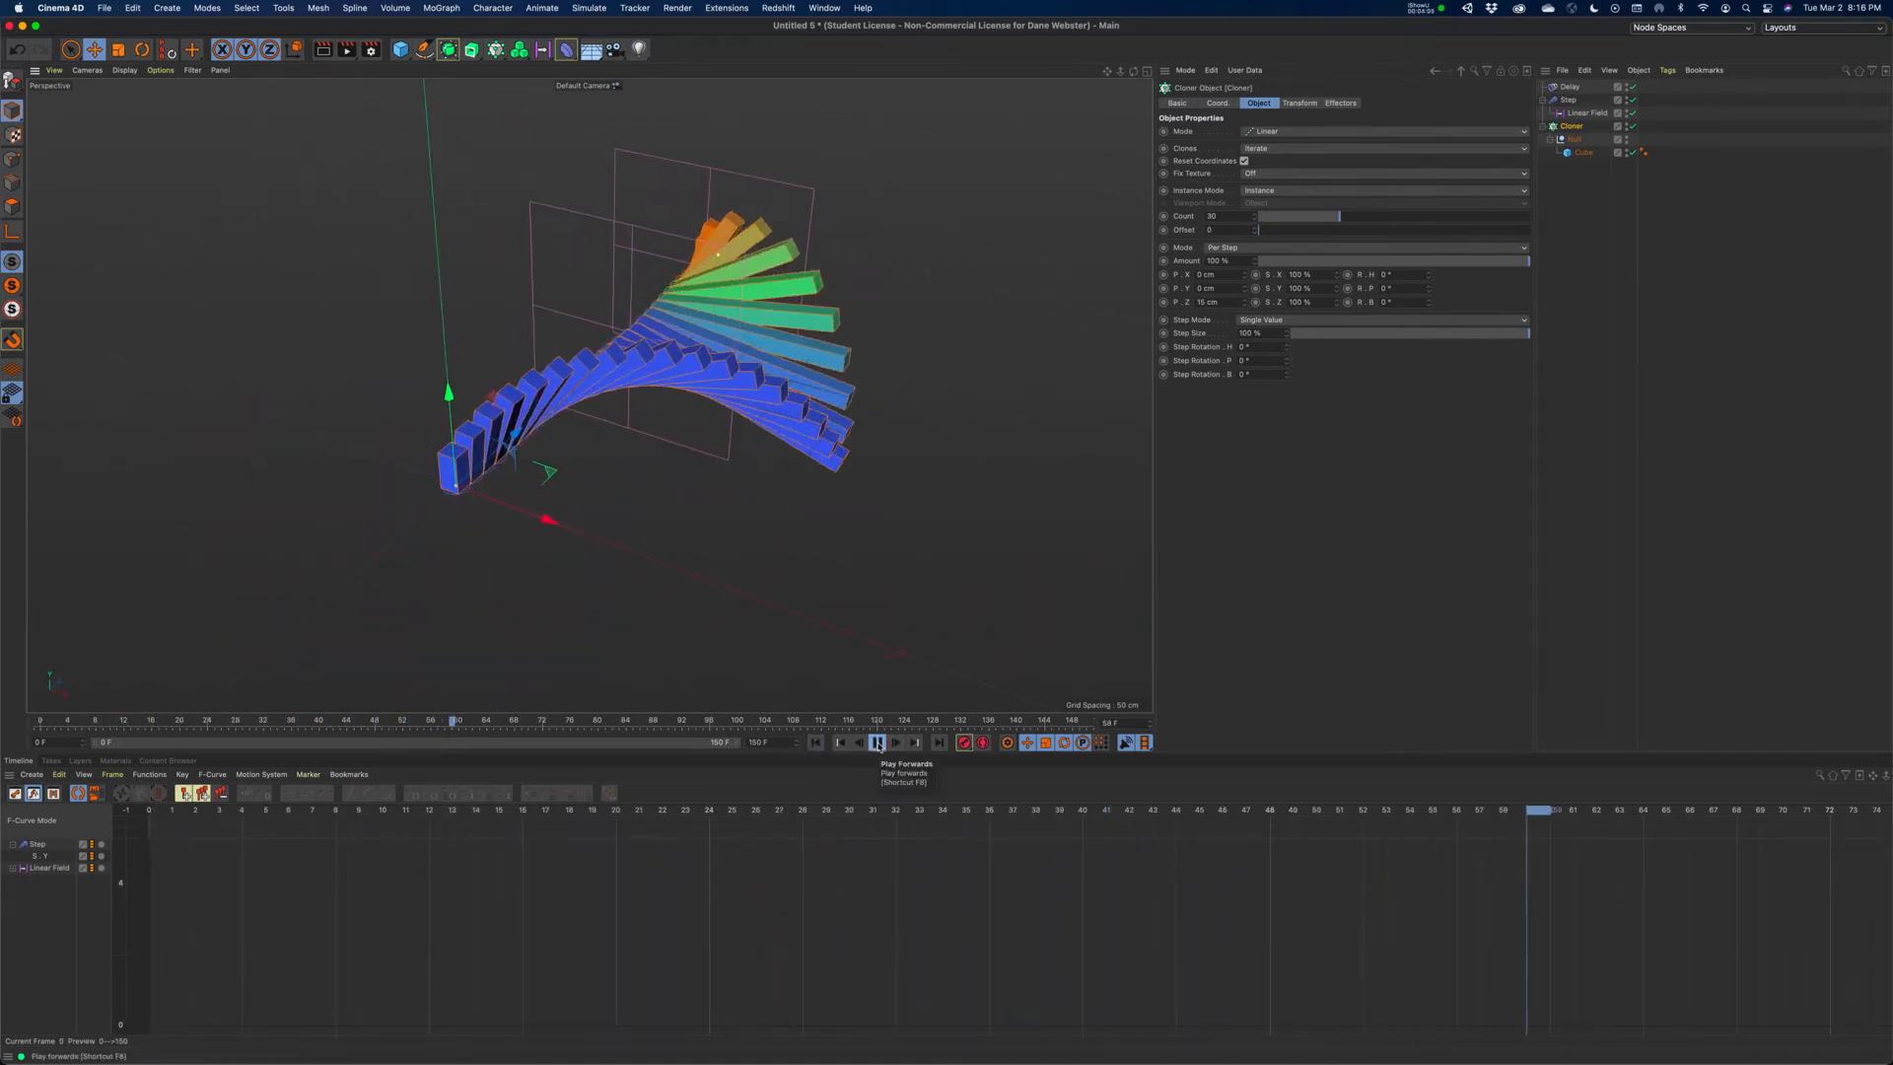
click(877, 742)
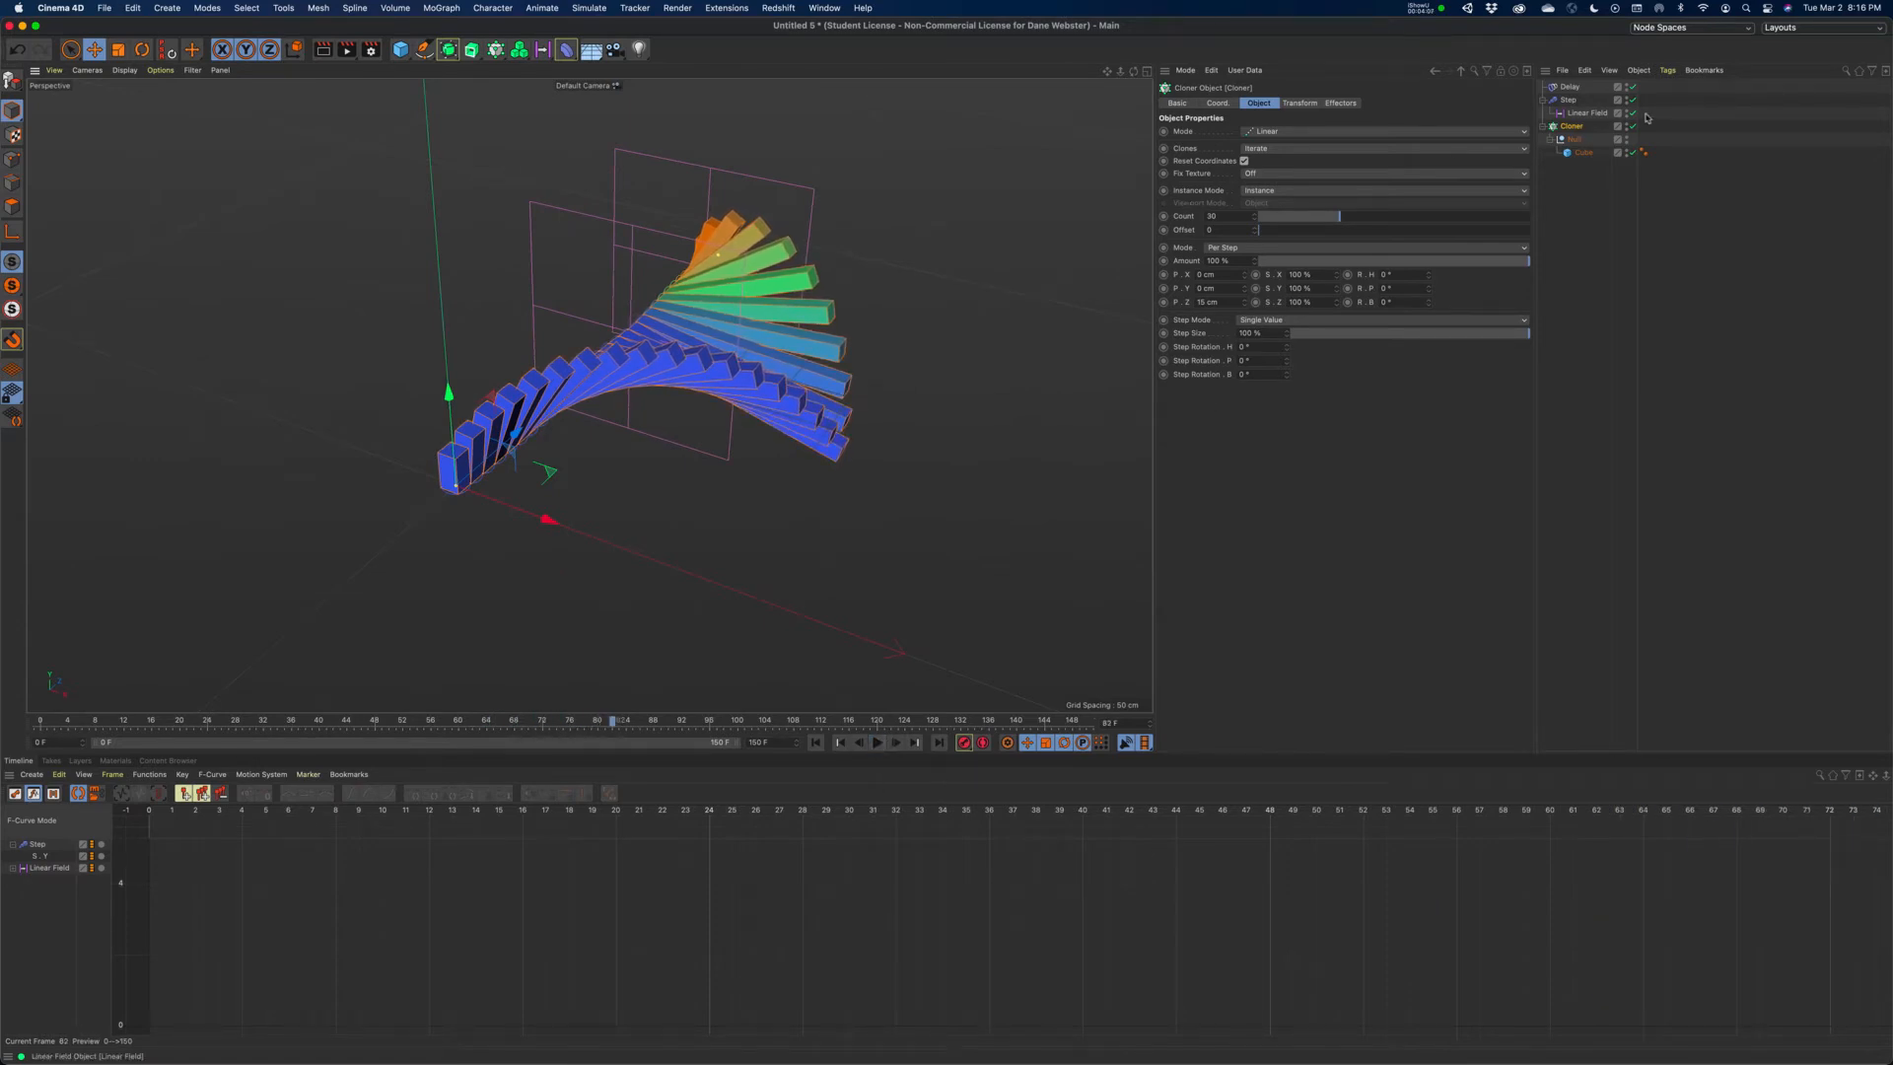
- Set the Step effector's bank rotation (R.B) to 120°
click(1339, 103)
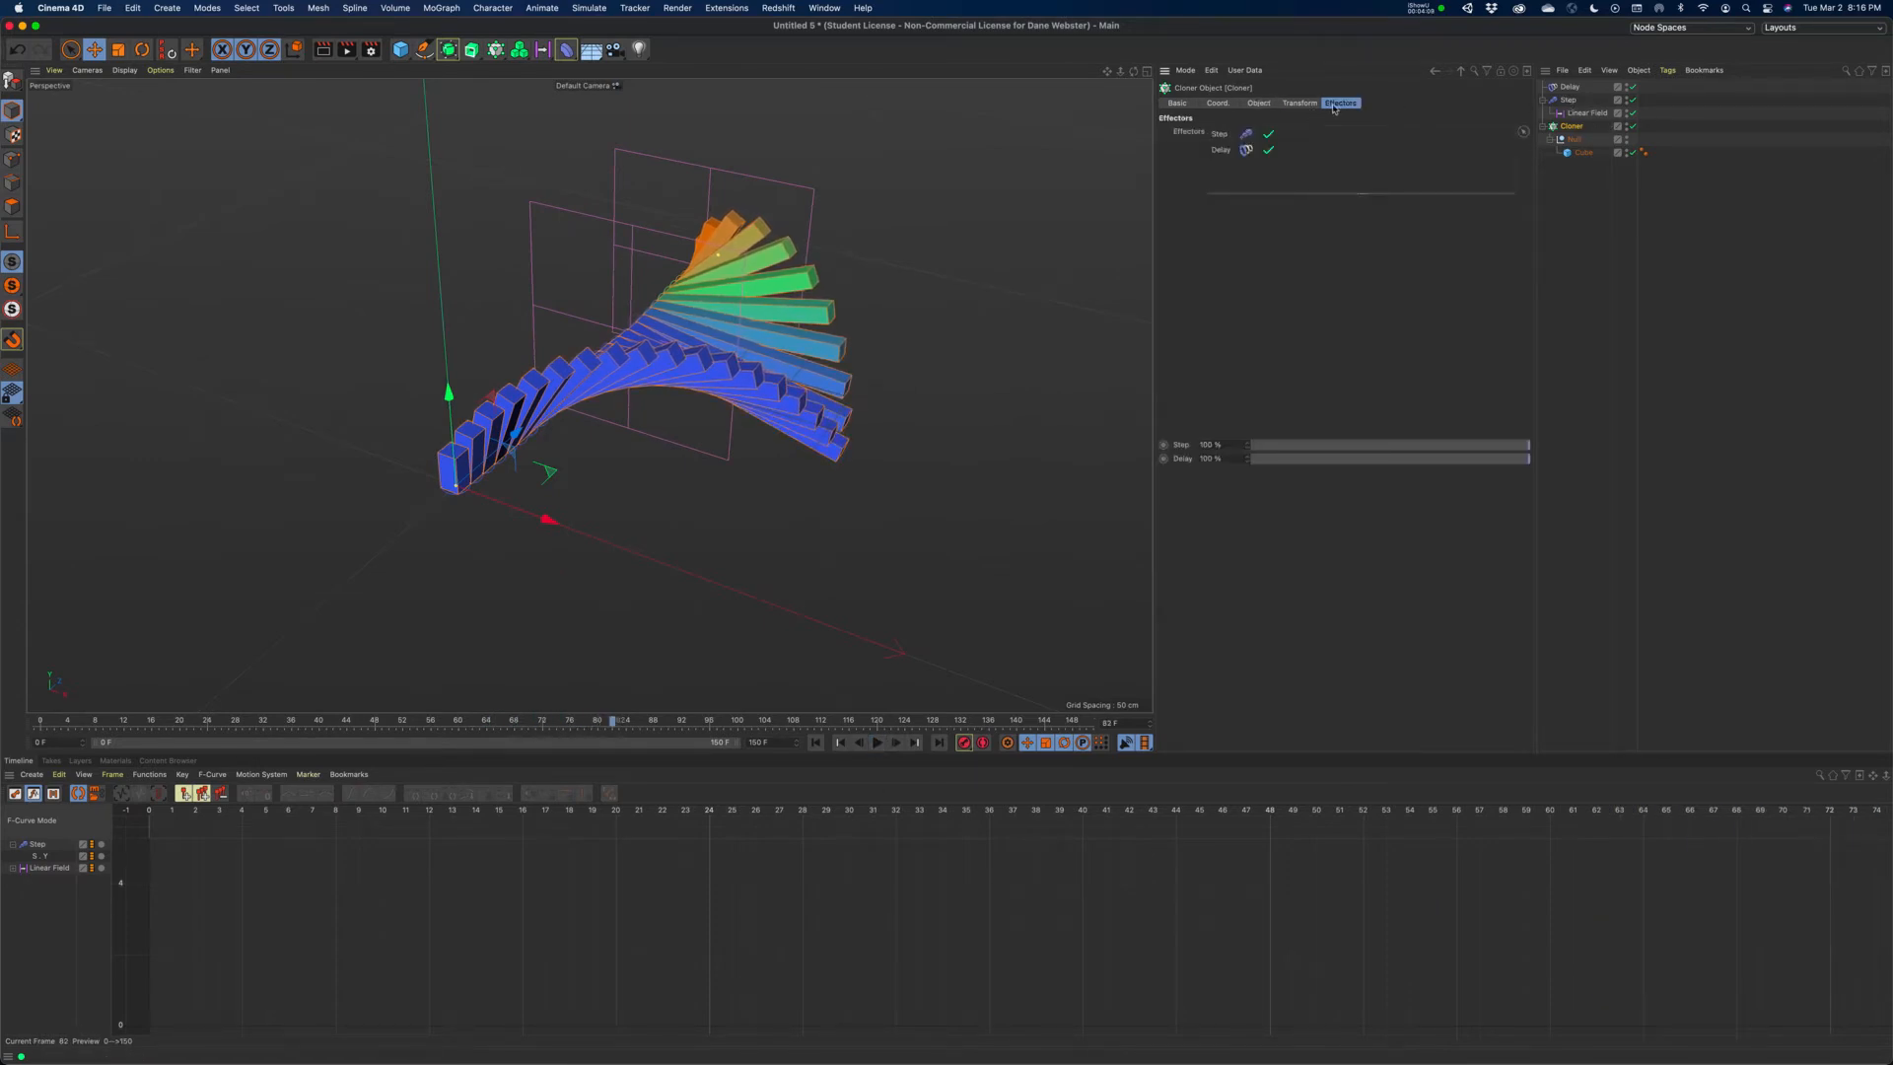
click(1296, 104)
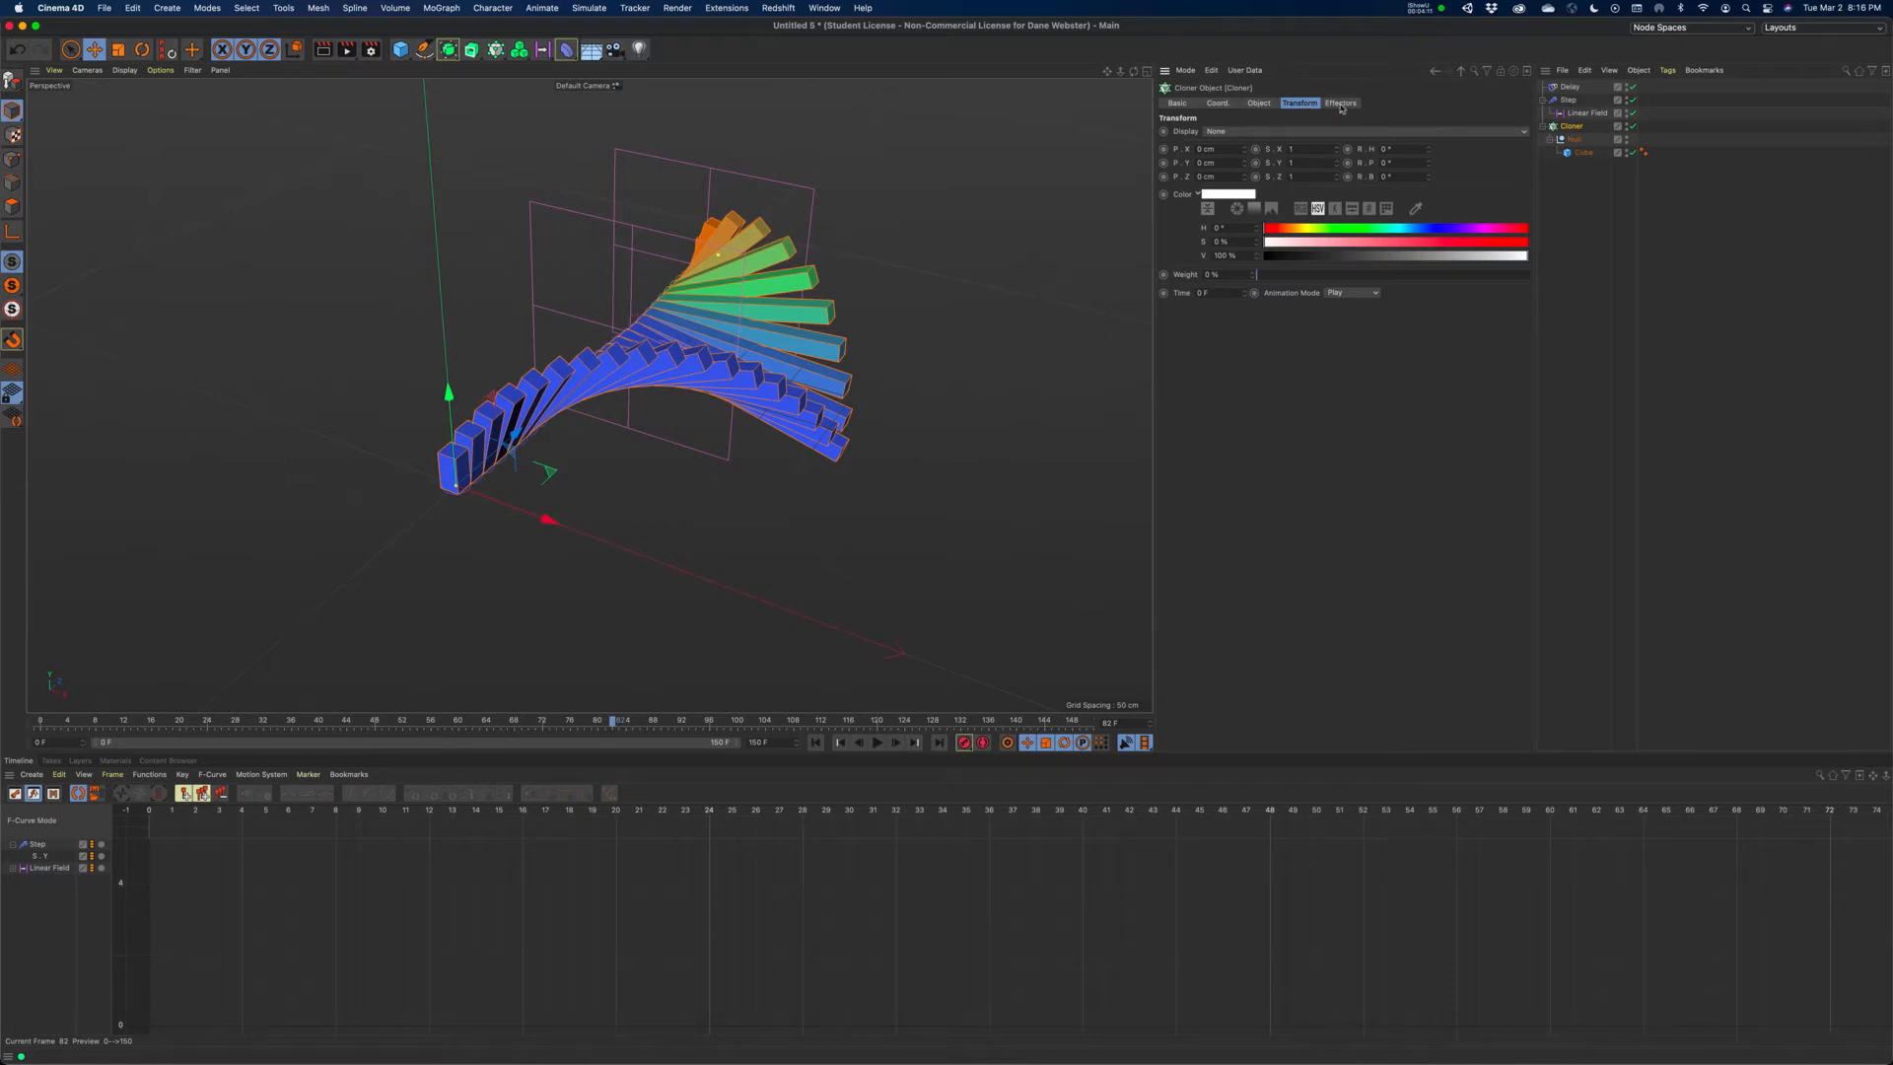
click(1578, 100)
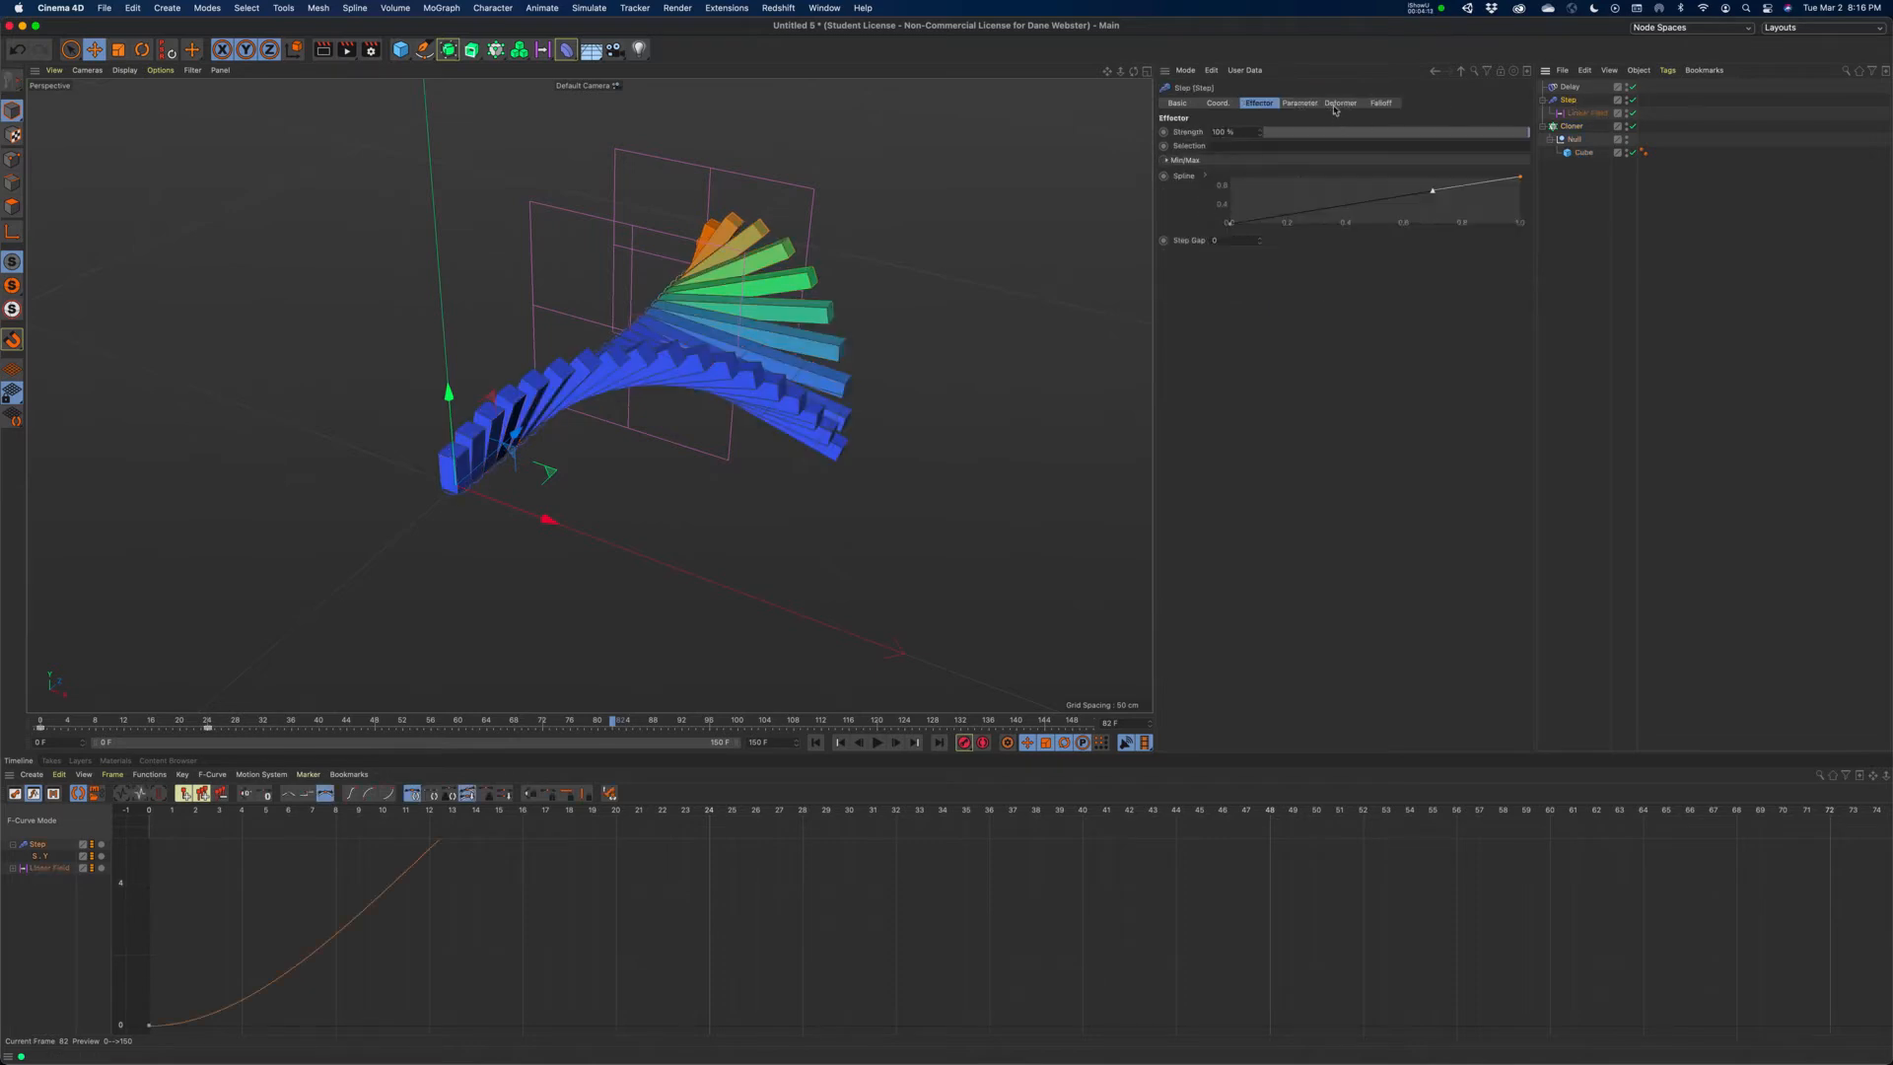
click(1380, 104)
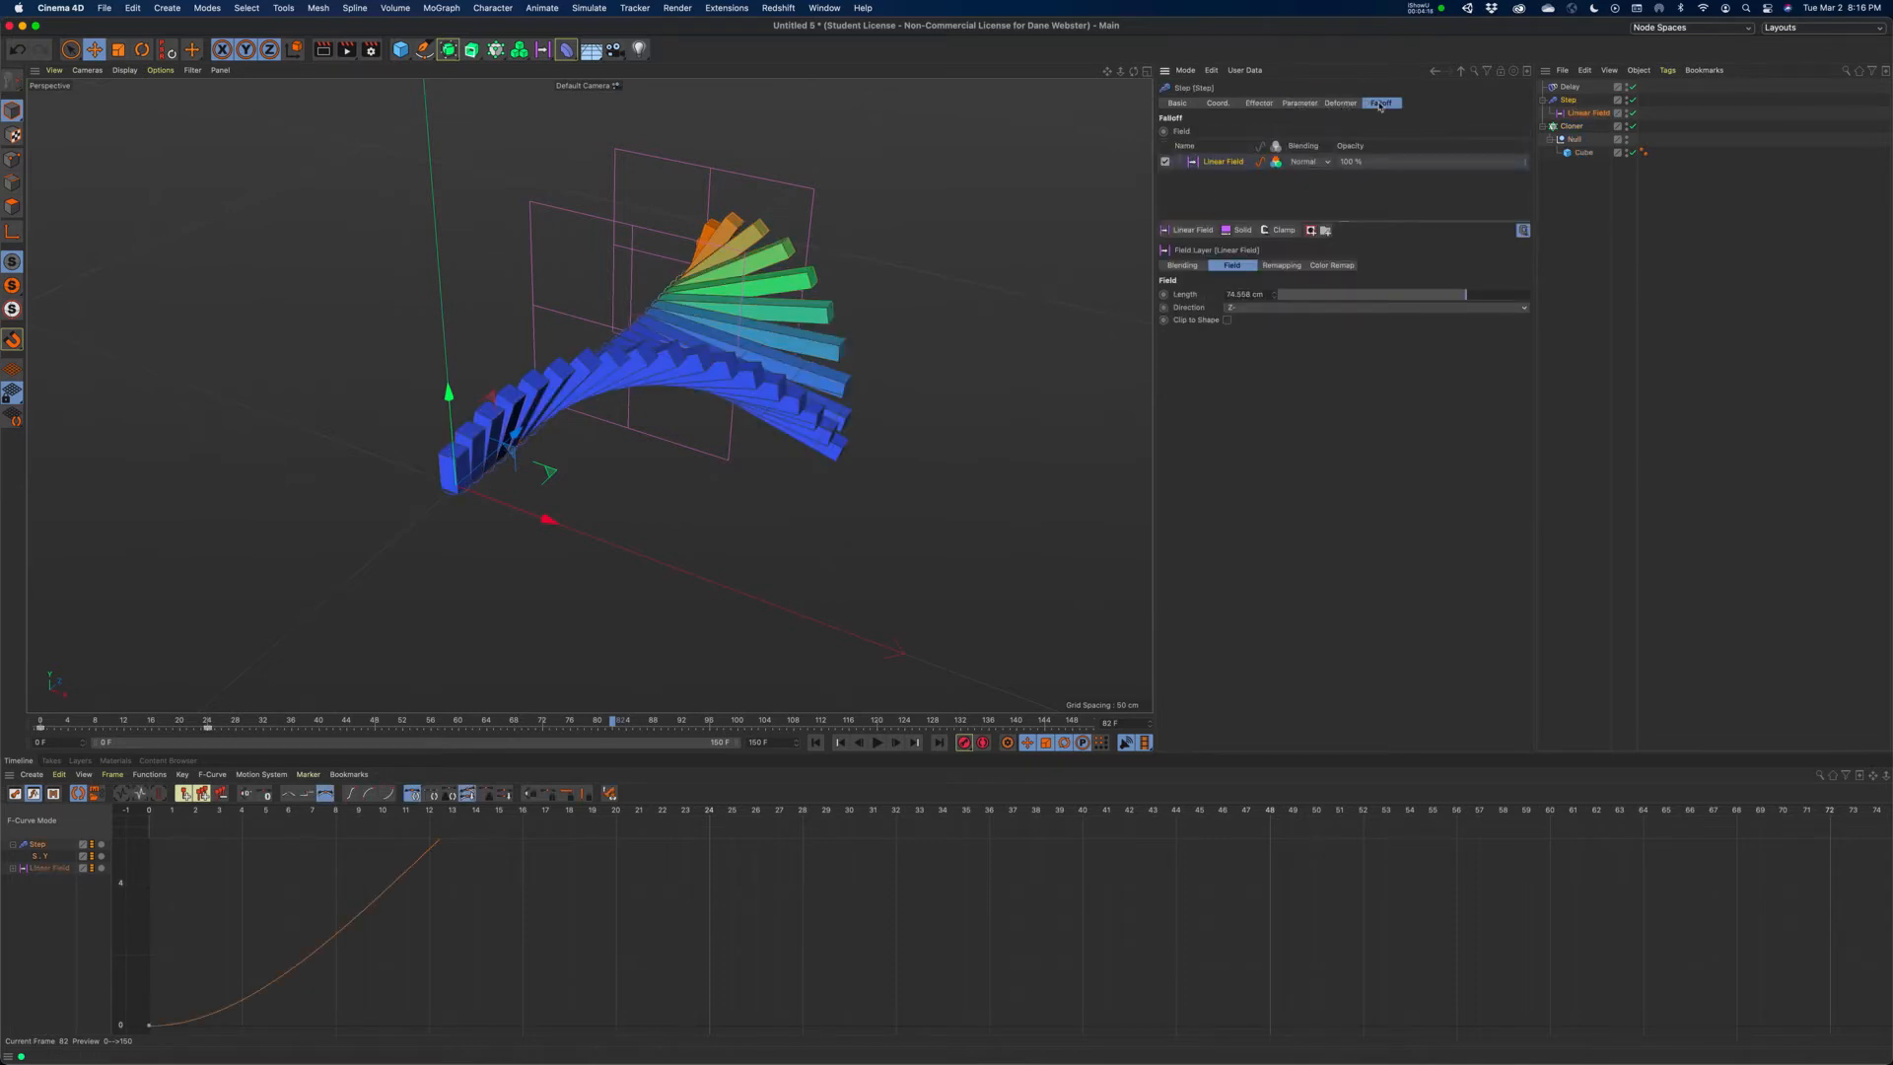
click(1260, 103)
click(1299, 104)
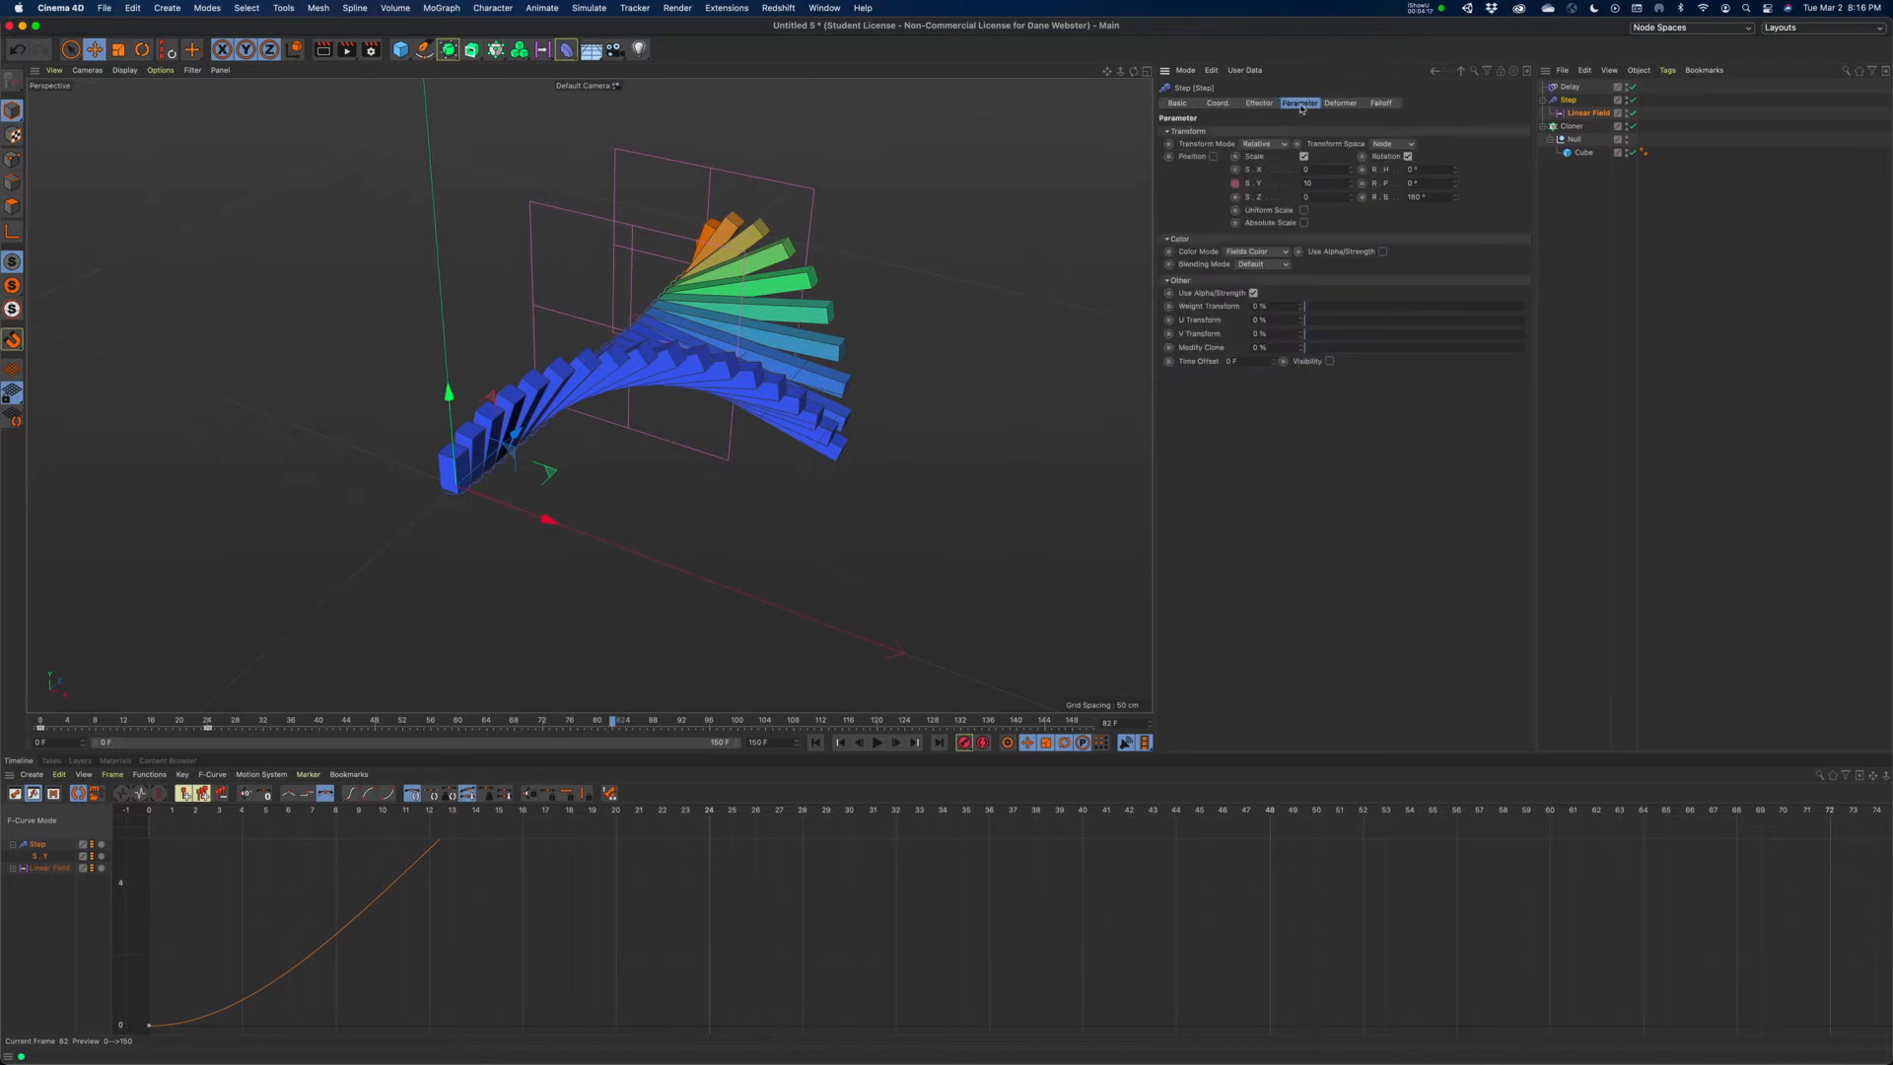
text(120)
key(Return)
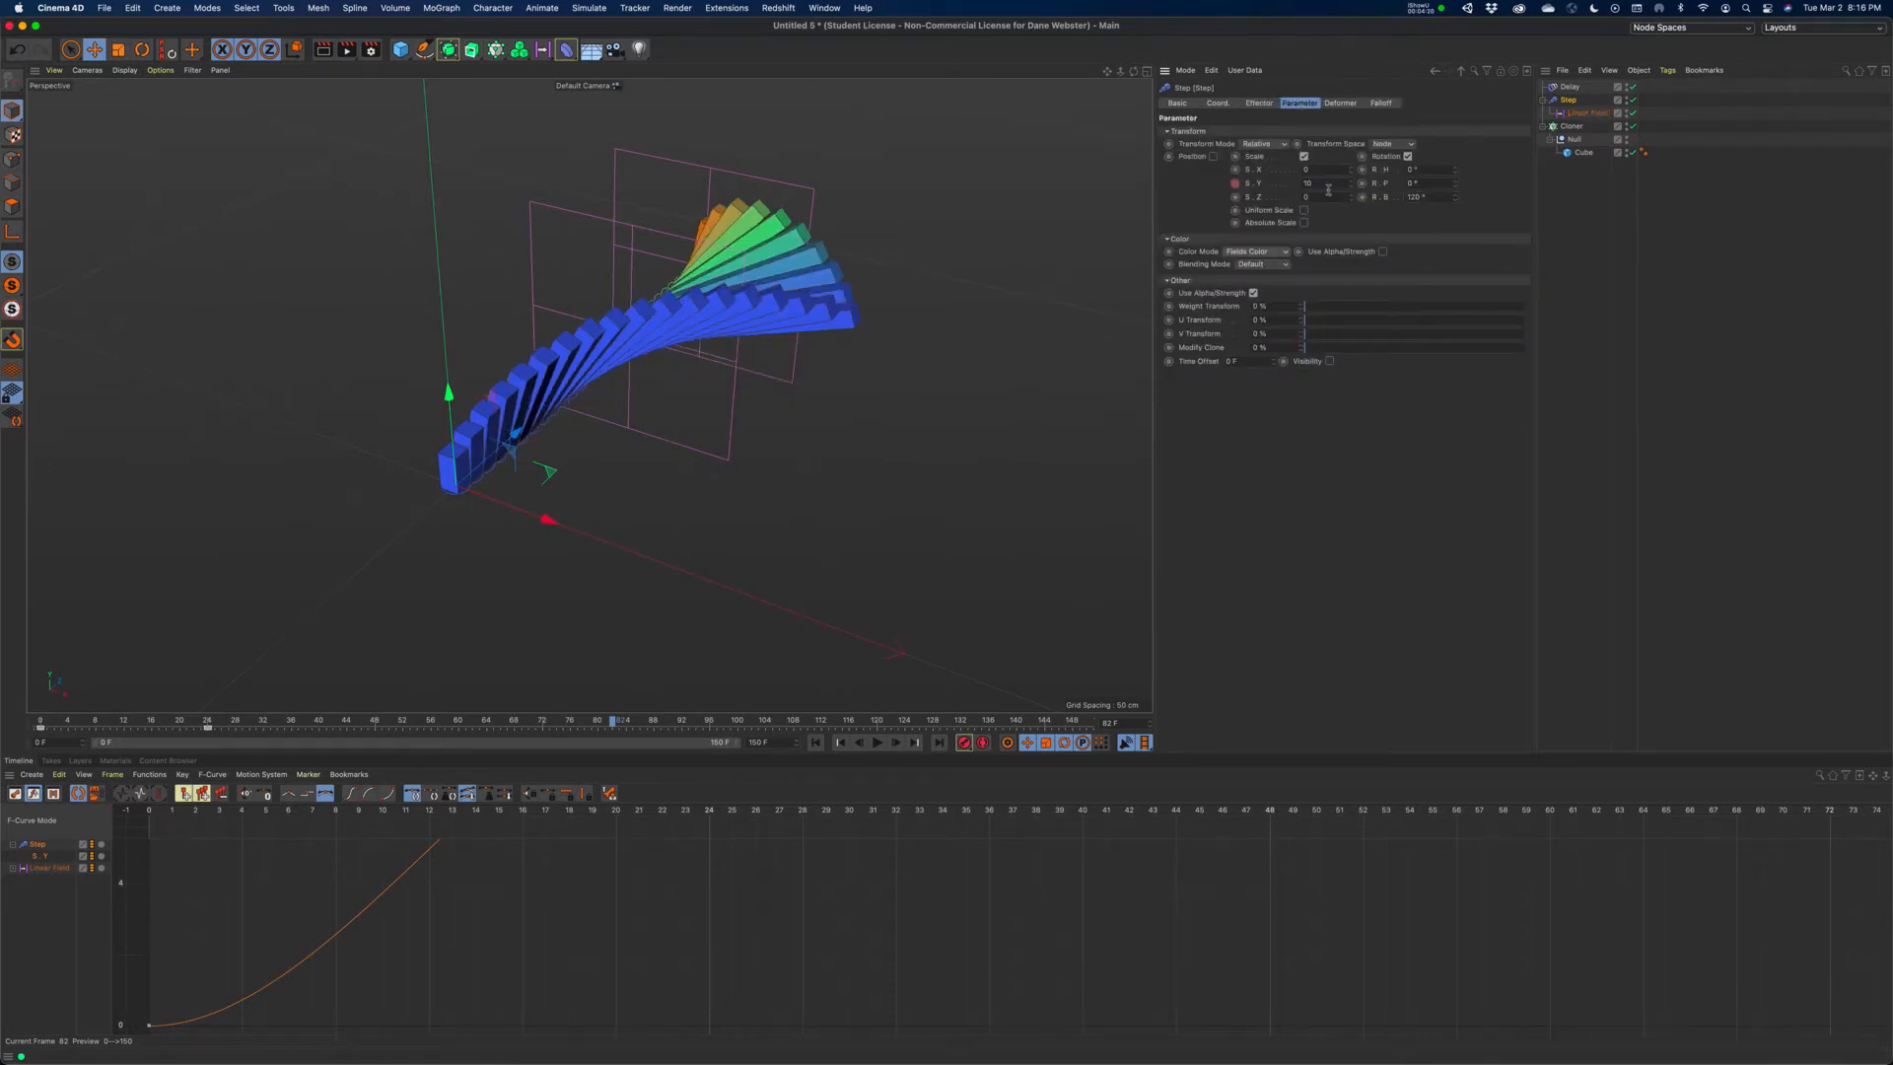
- Play the animation from the start and inspect the twisting row of clones from the side
click(815, 742)
click(877, 742)
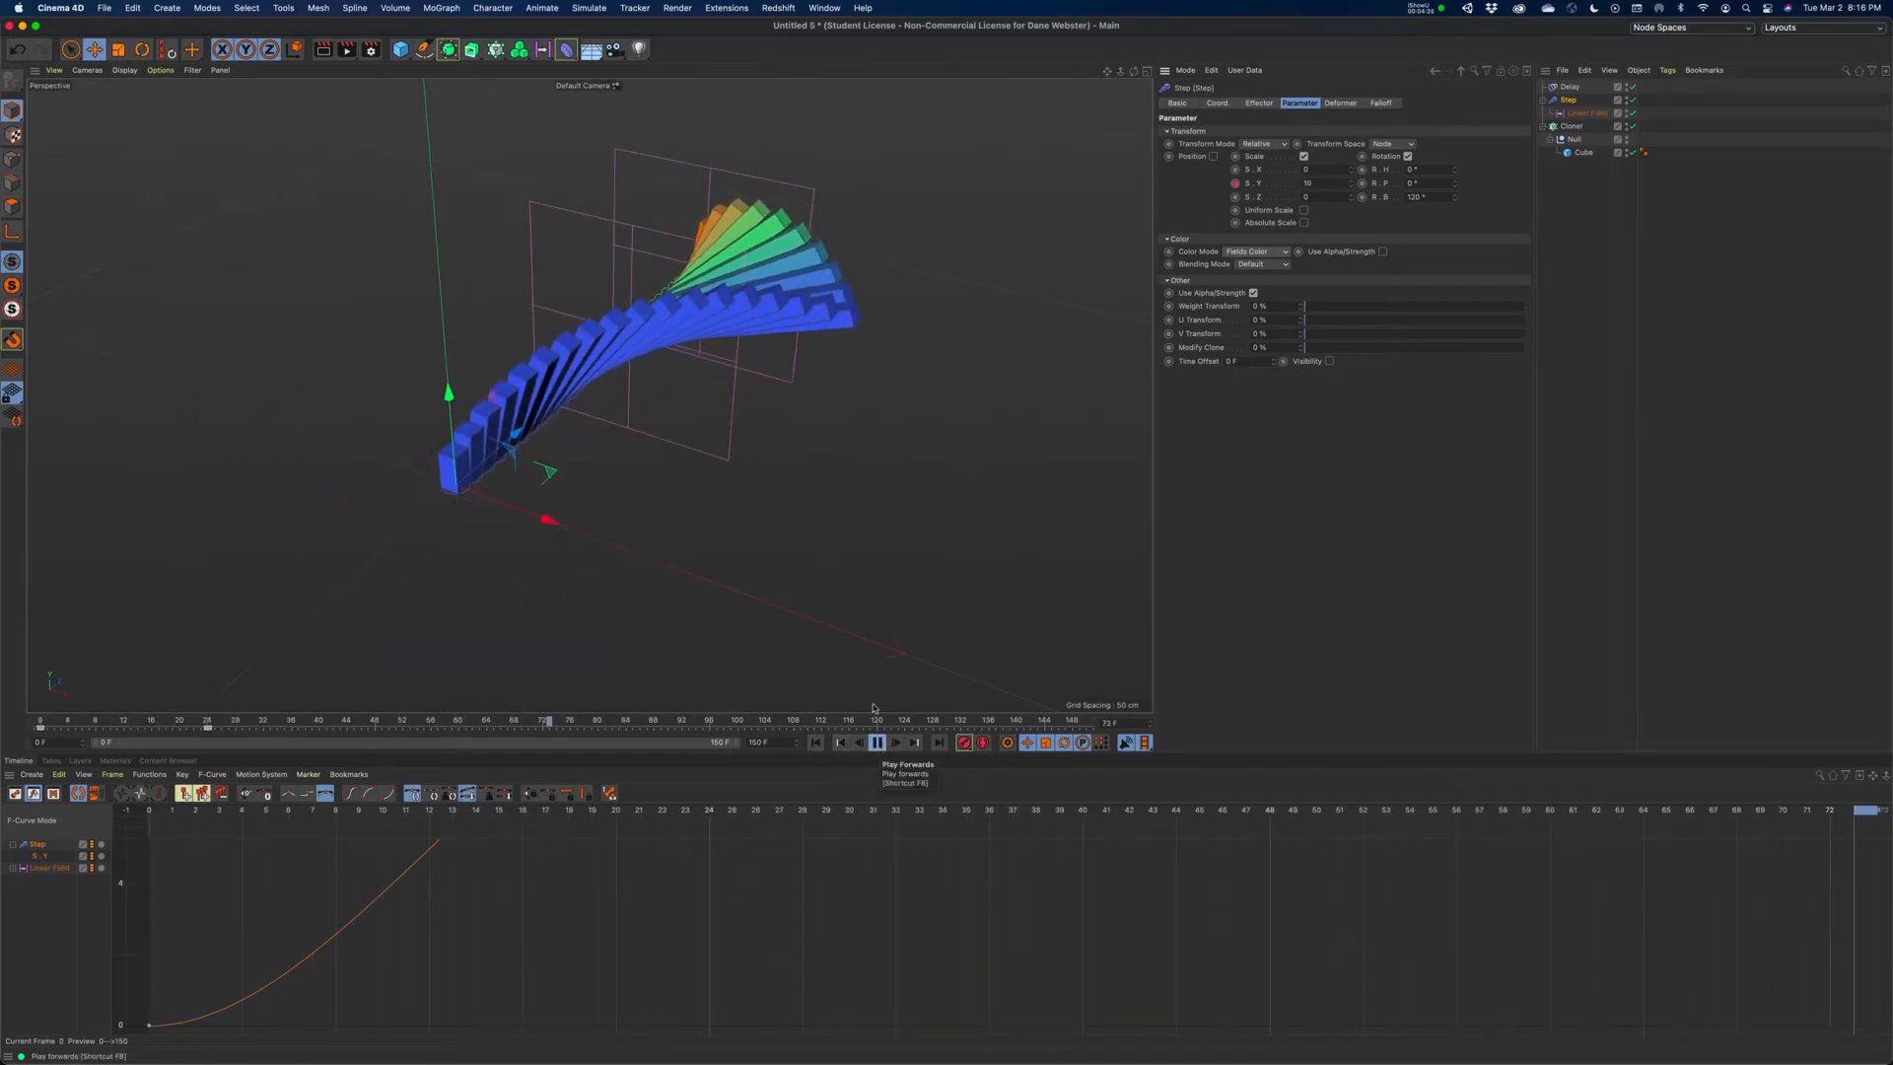
mouse_move(708, 456)
alt+mouse_down()
mouse_move(913, 454)
mouse_move(527, 463)
mouse_move(562, 461)
alt+mouse_up()
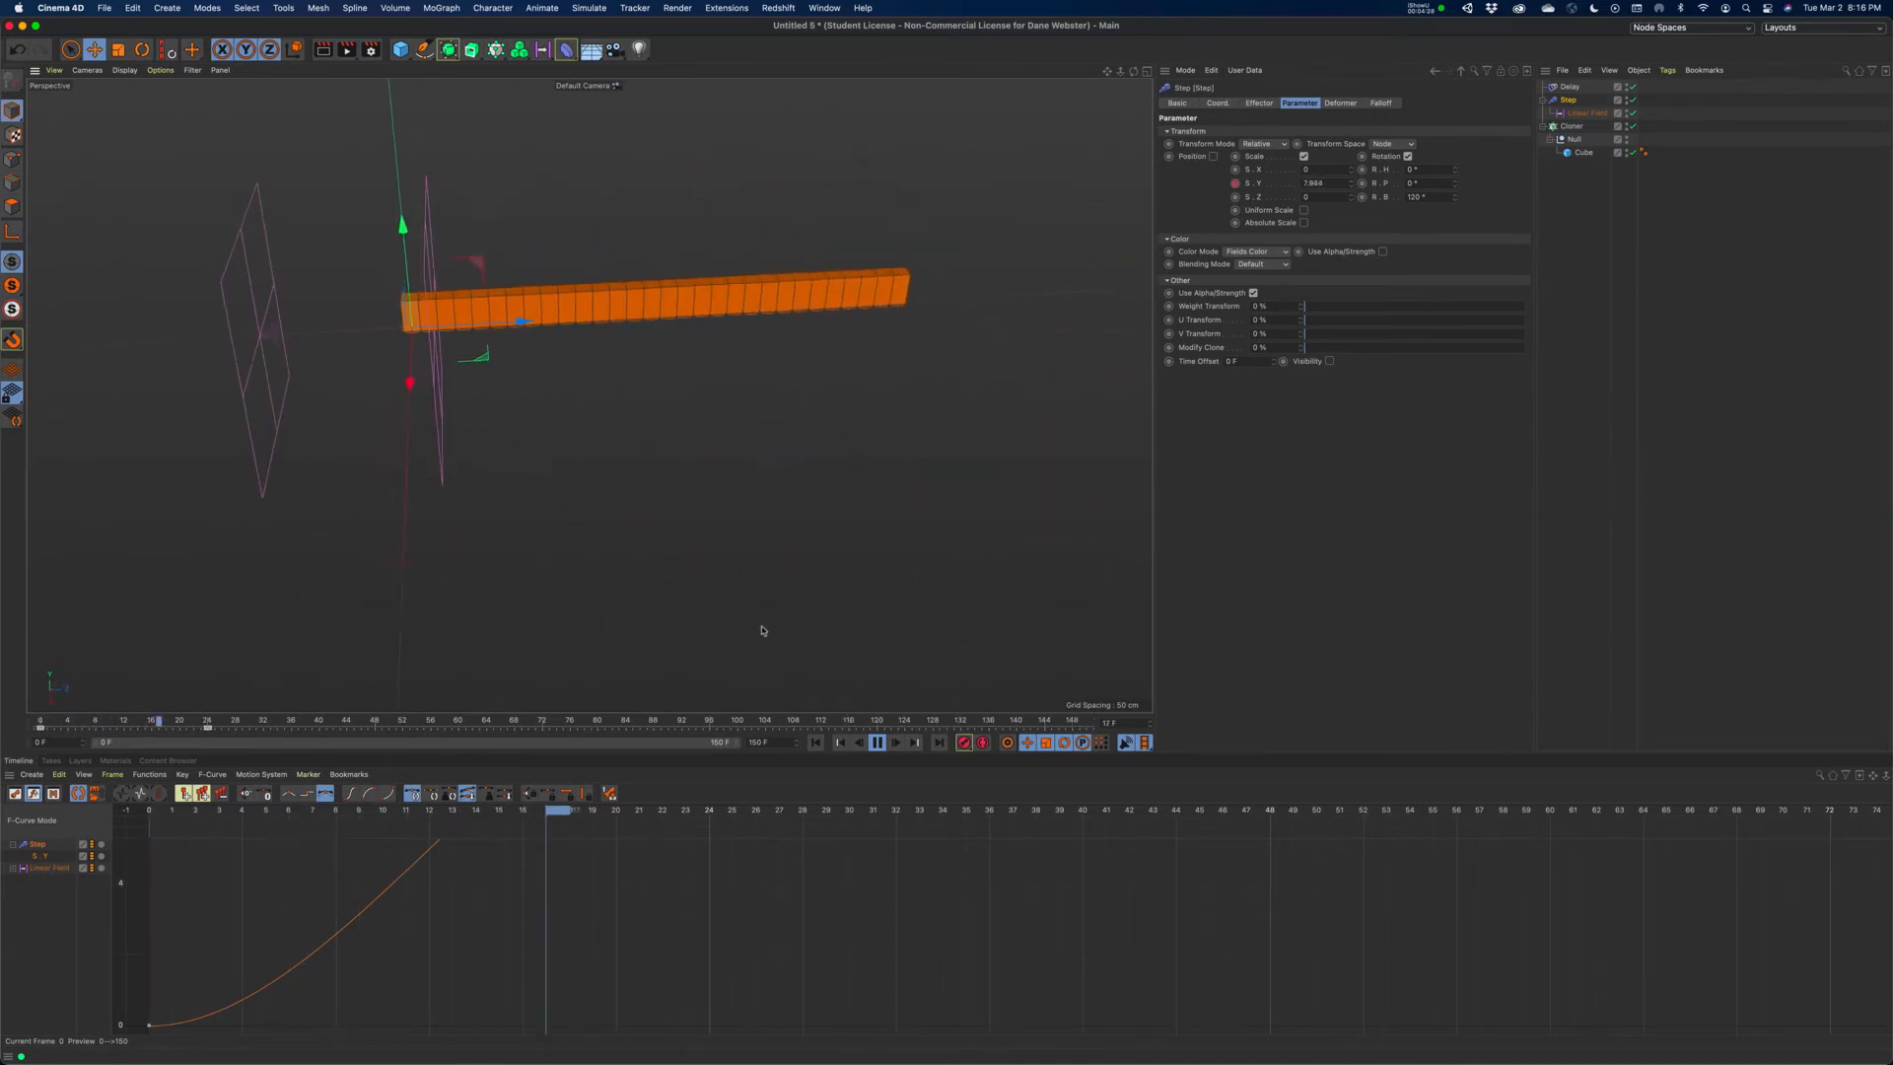
click(878, 750)
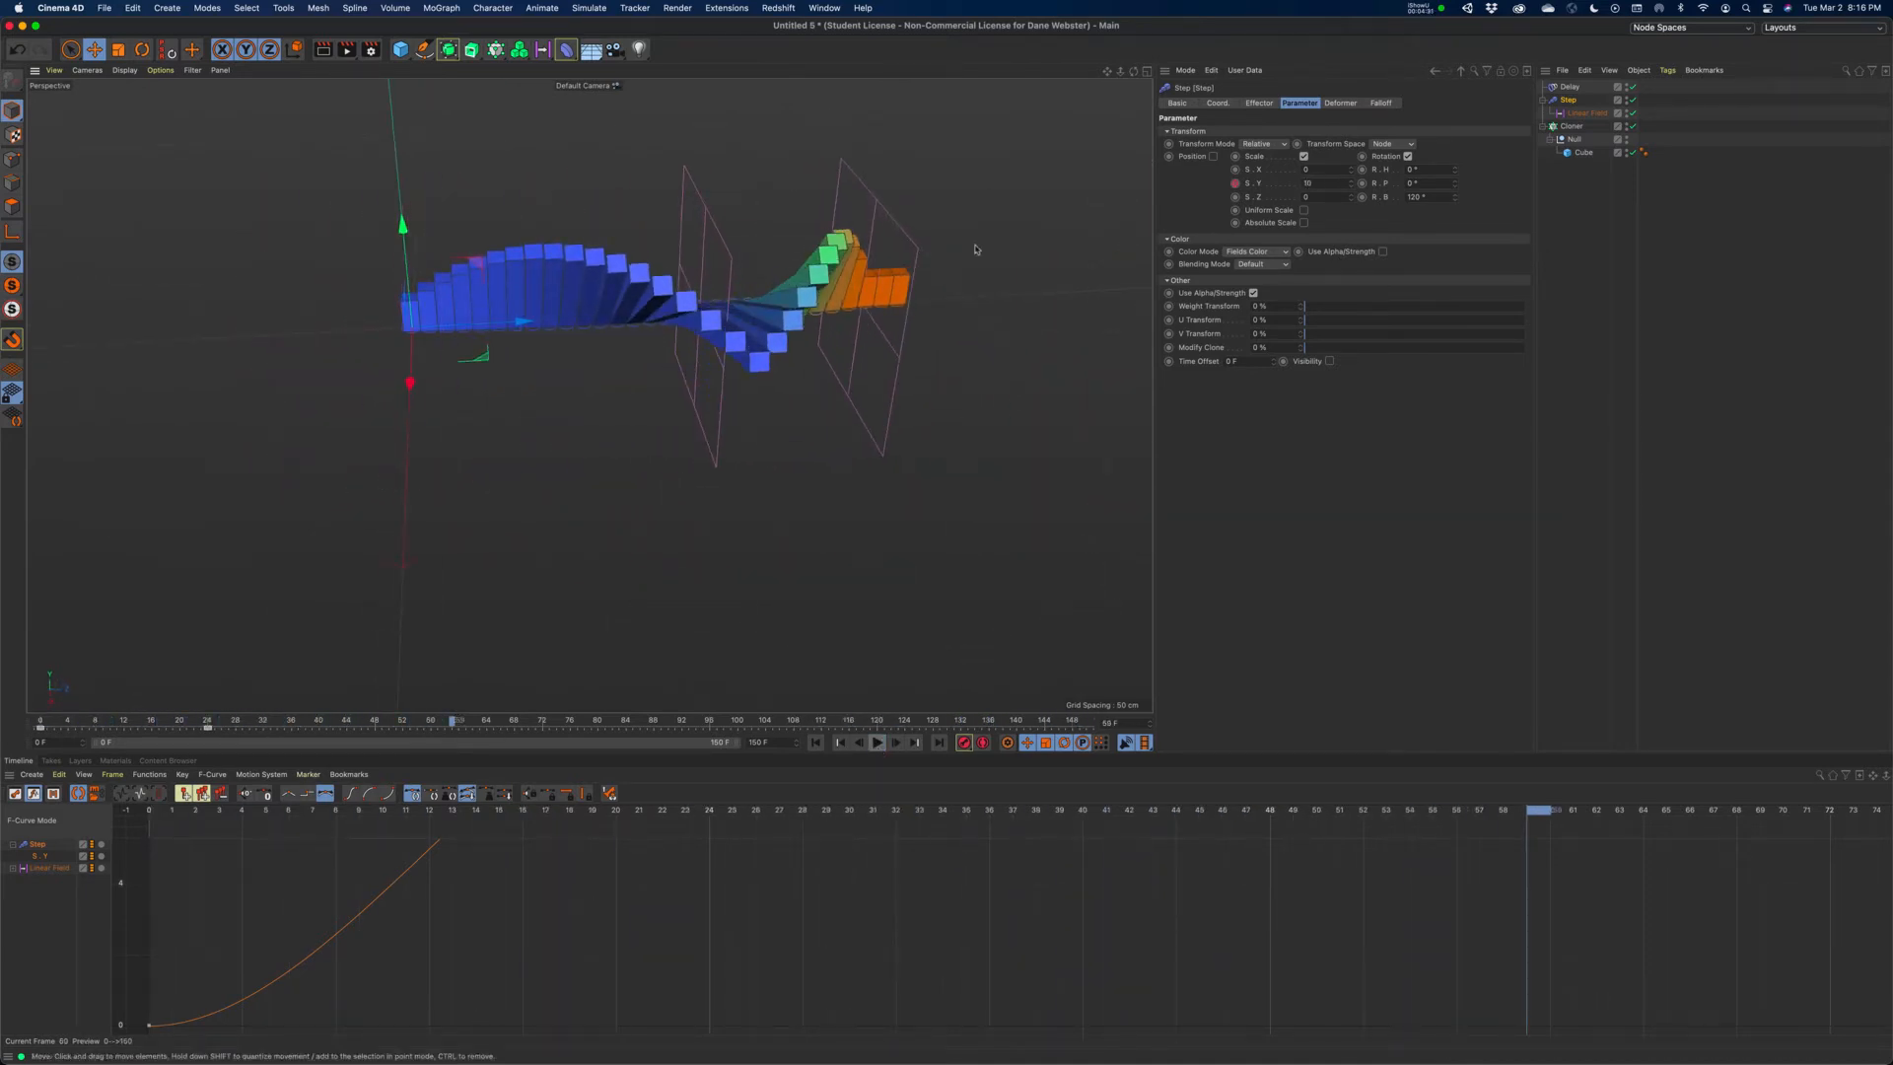
- Try lengthening the Linear Field by moving its boundary plane outward, and replay the animation from the start
click(910, 240)
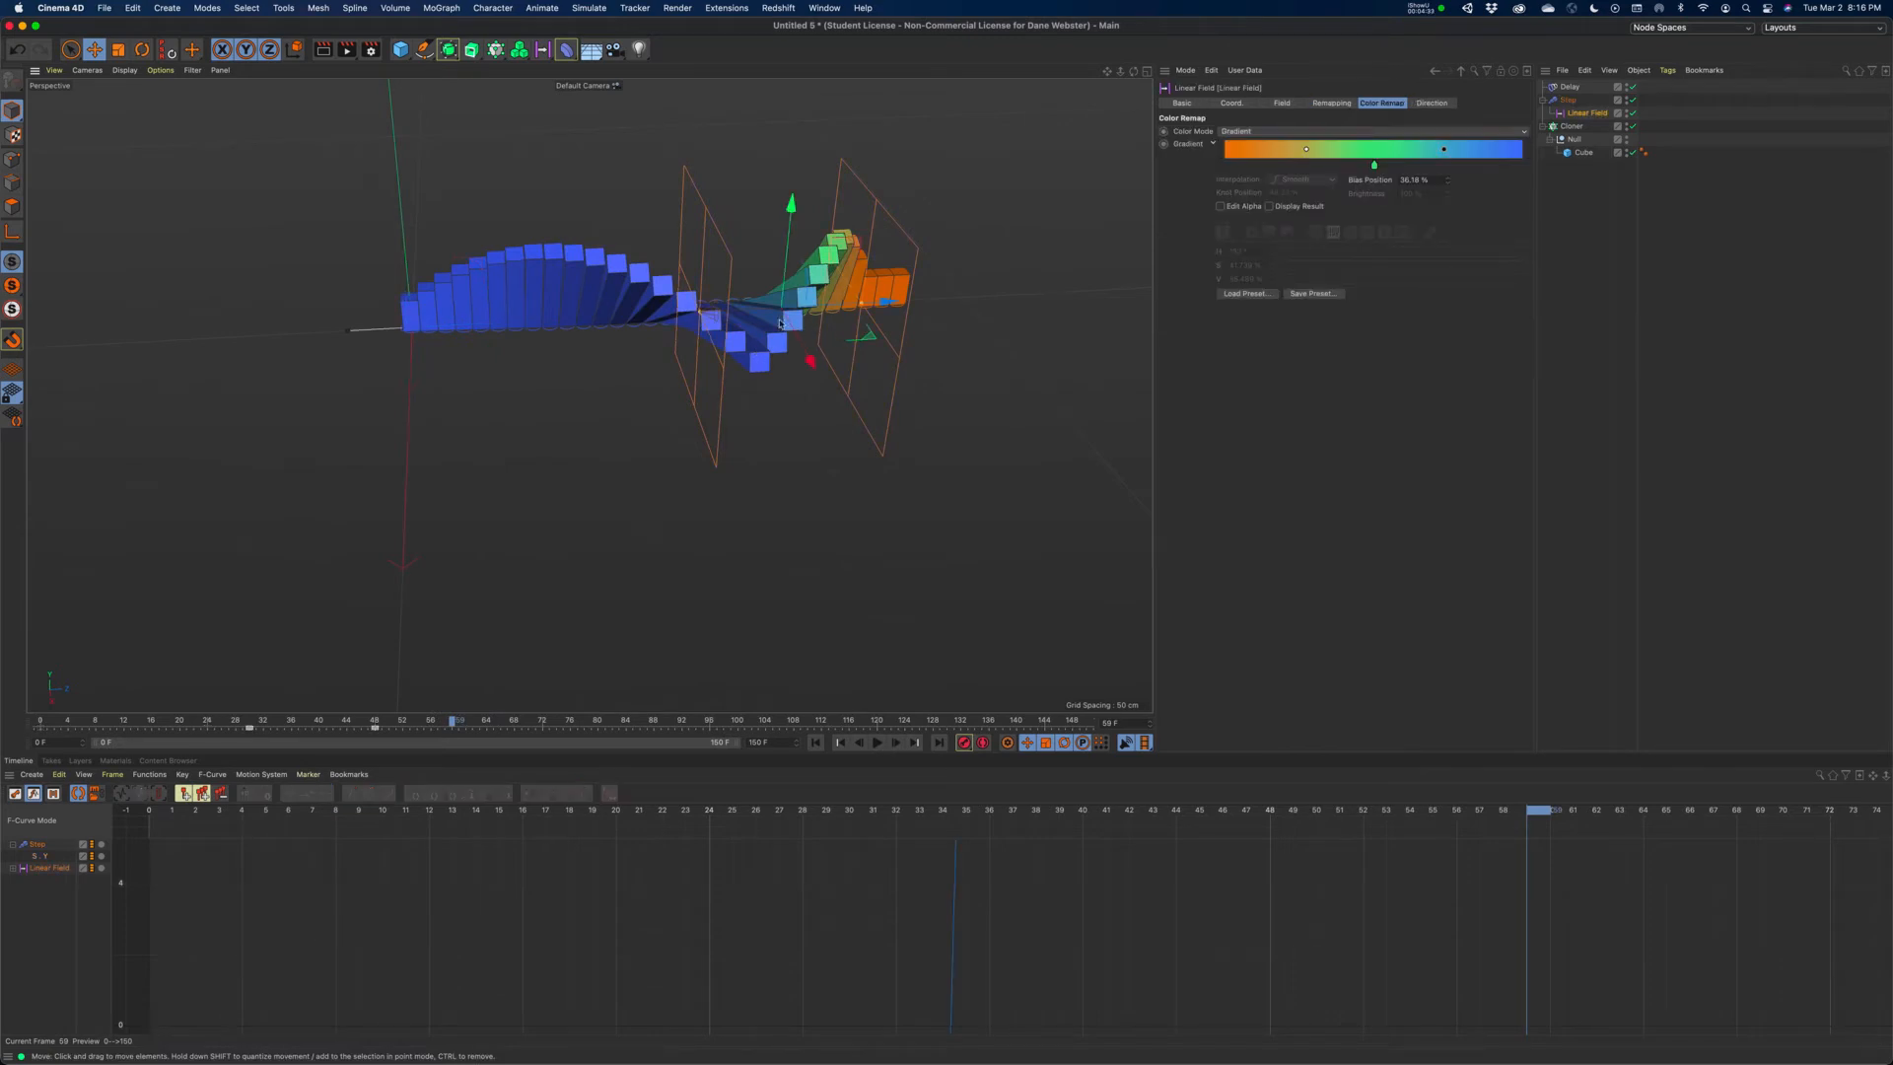
drag(702, 317, 625, 316)
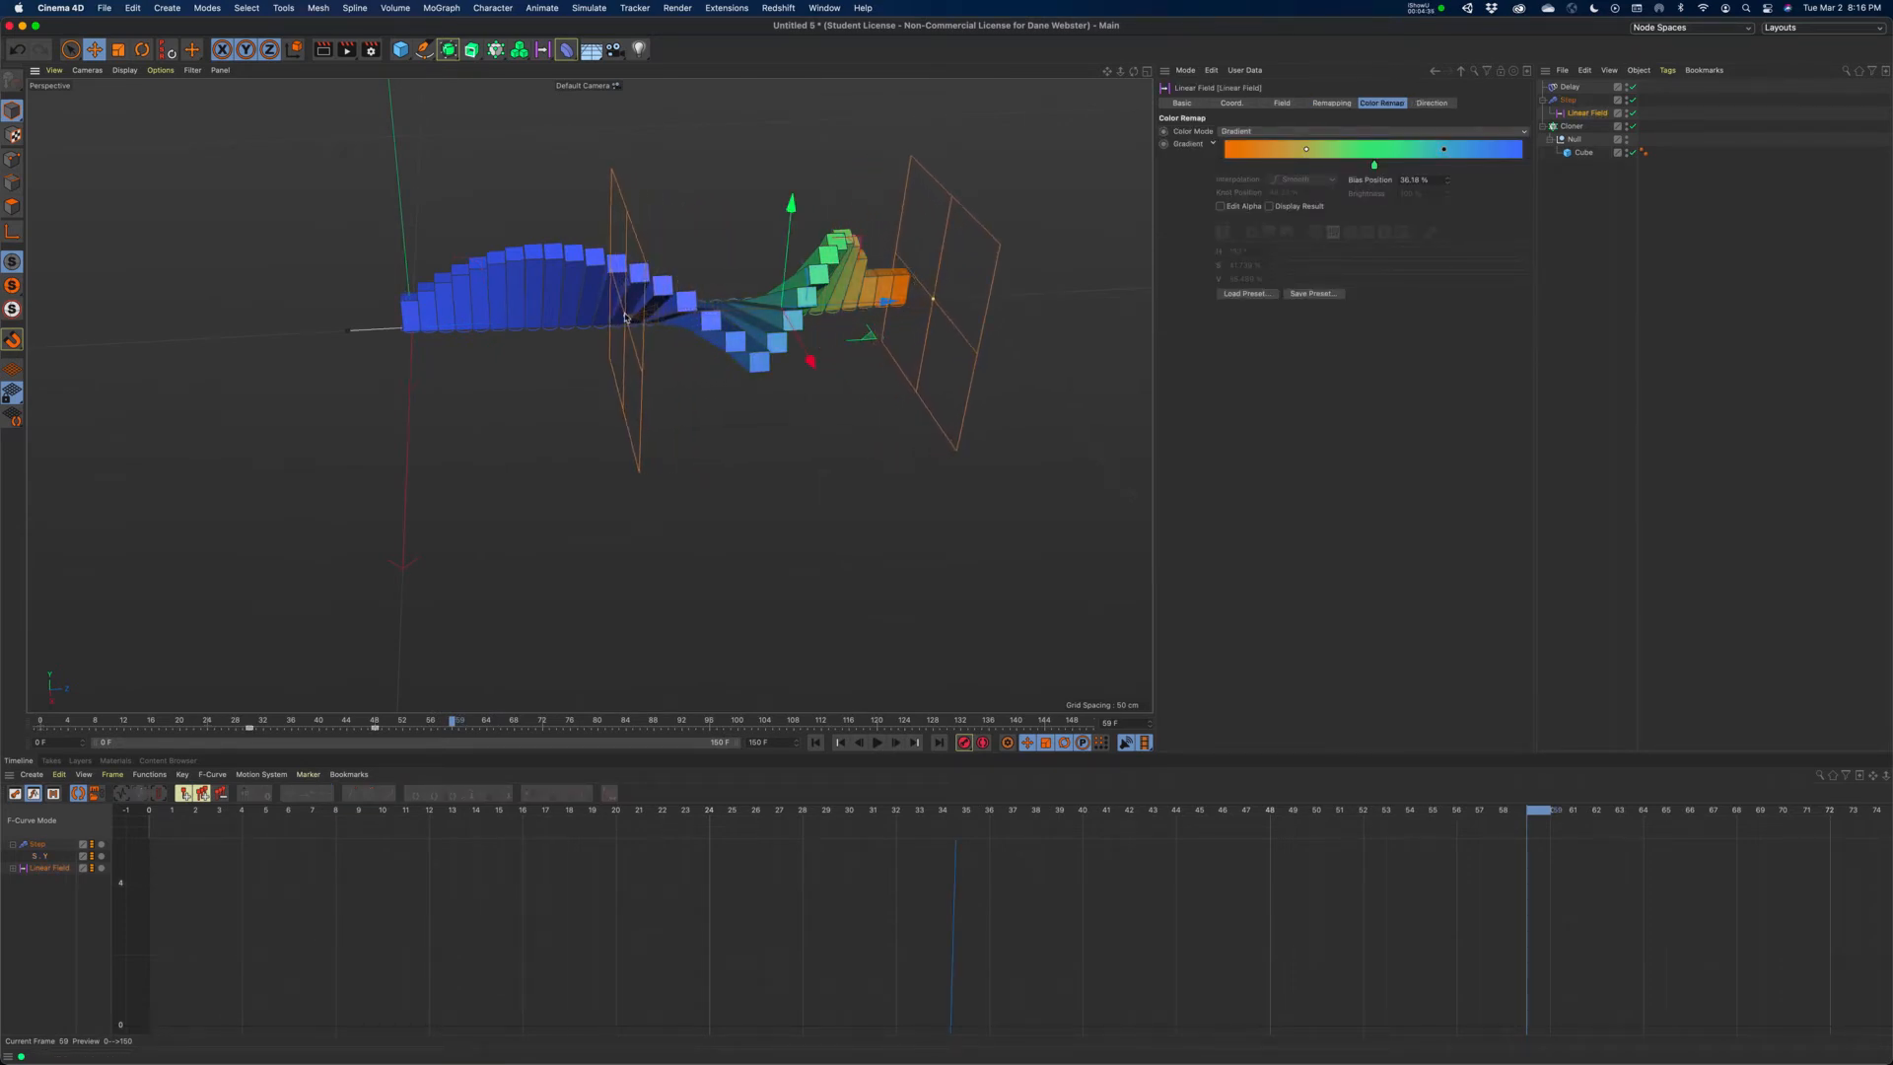
click(816, 742)
click(877, 743)
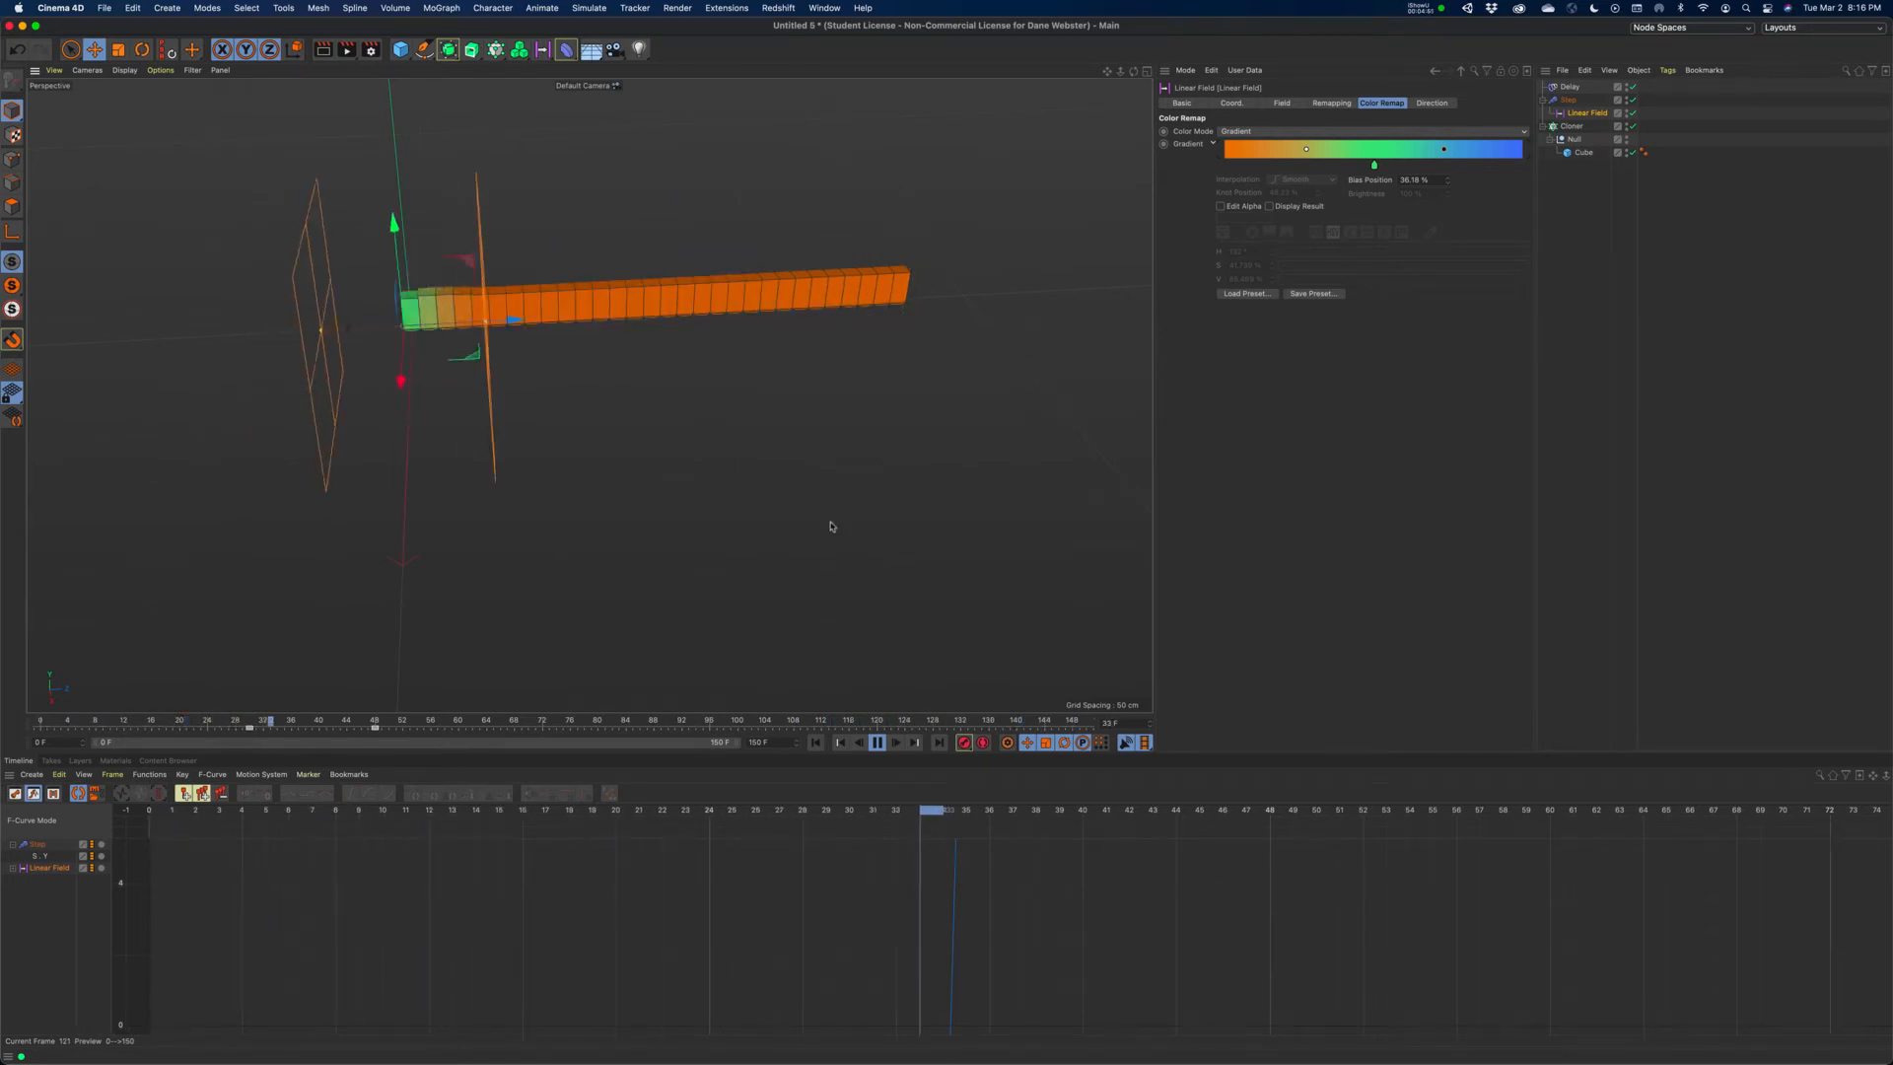
click(875, 743)
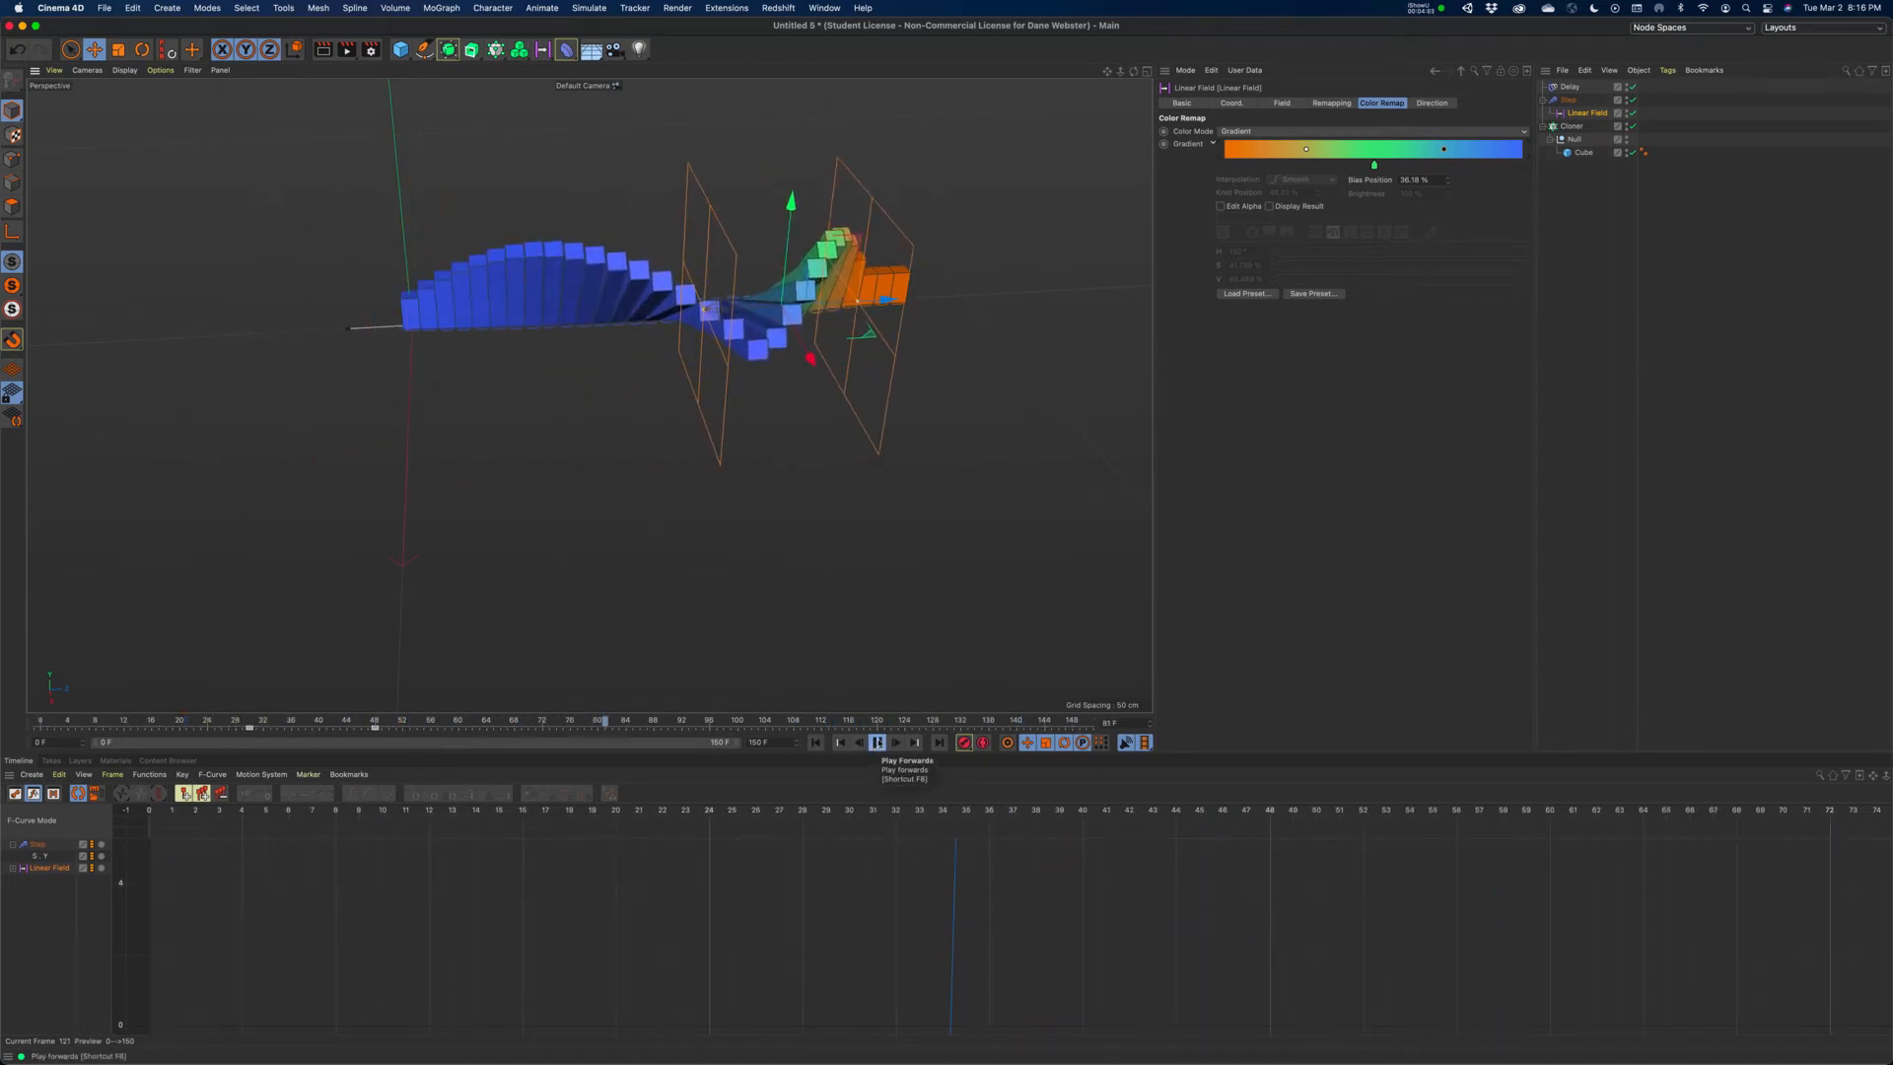
alt+drag(649, 359, 834, 409)
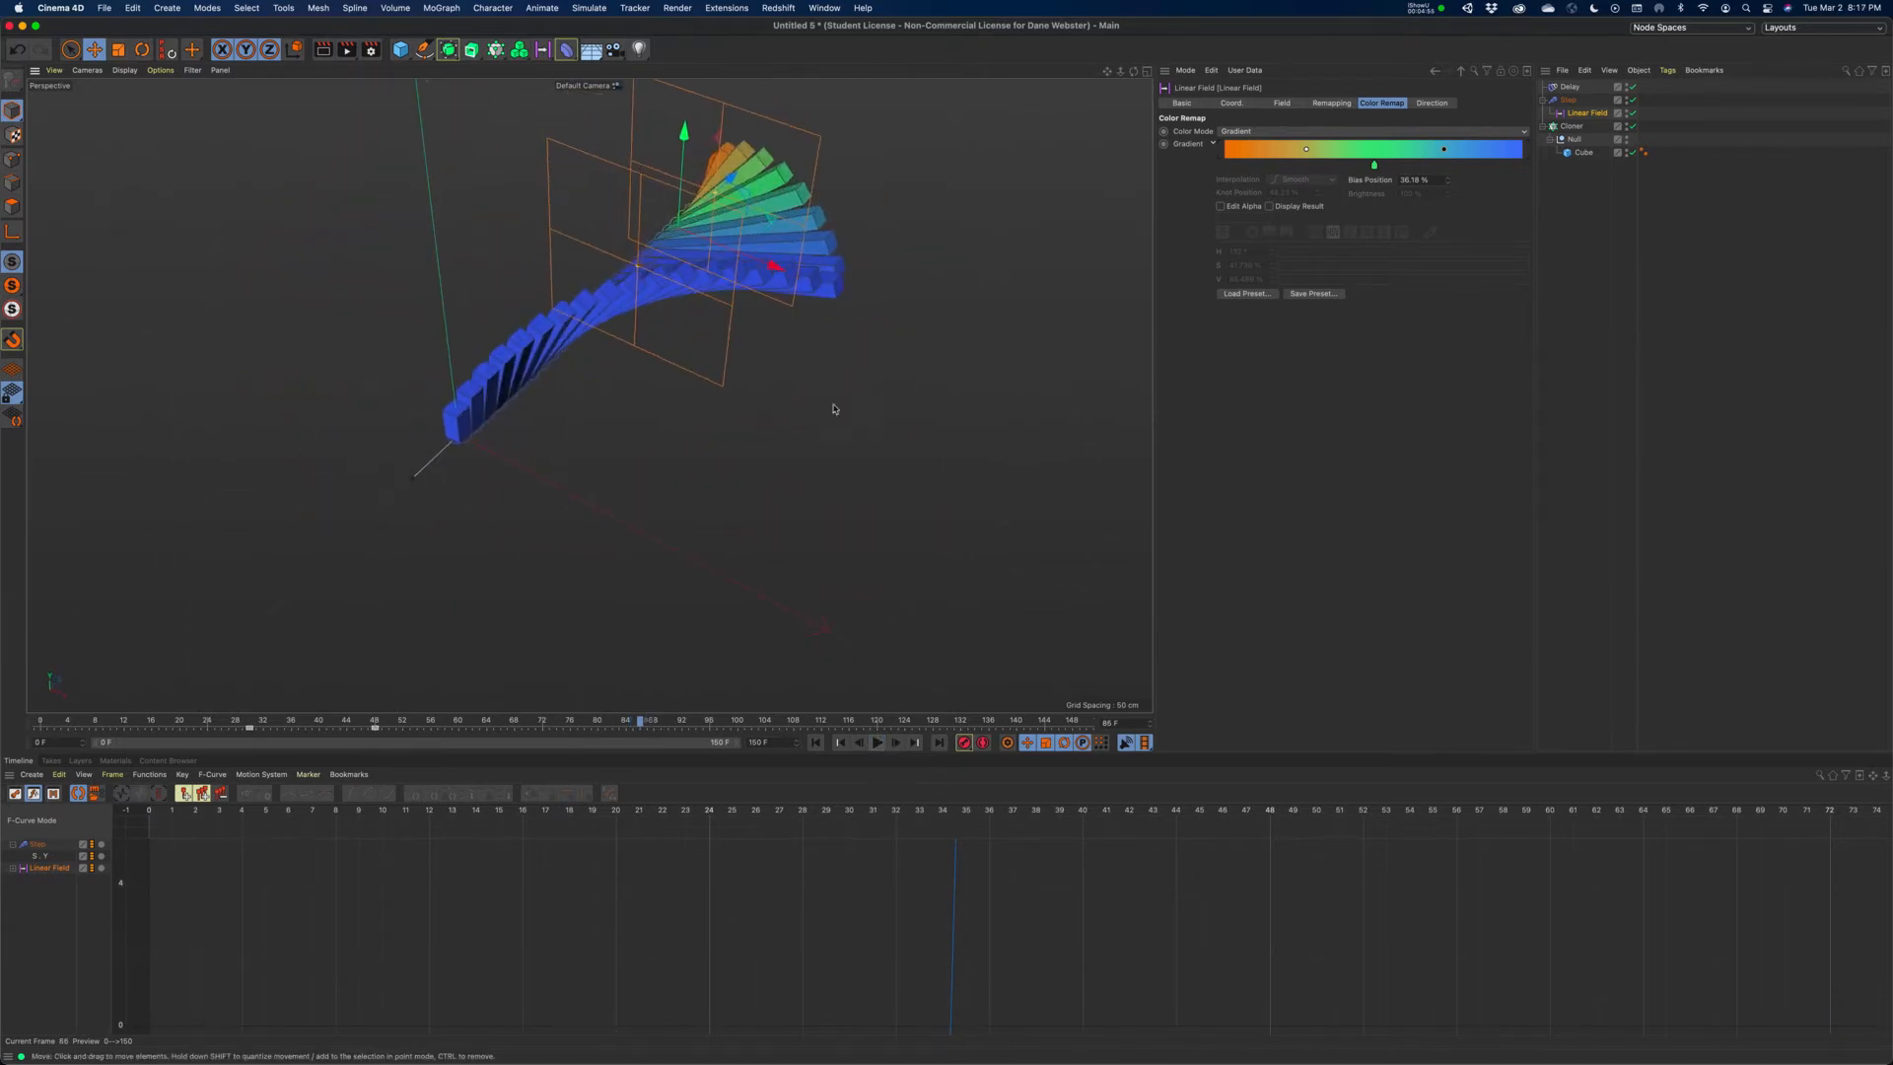
- Set the Cloner's clone count to 24
click(1572, 126)
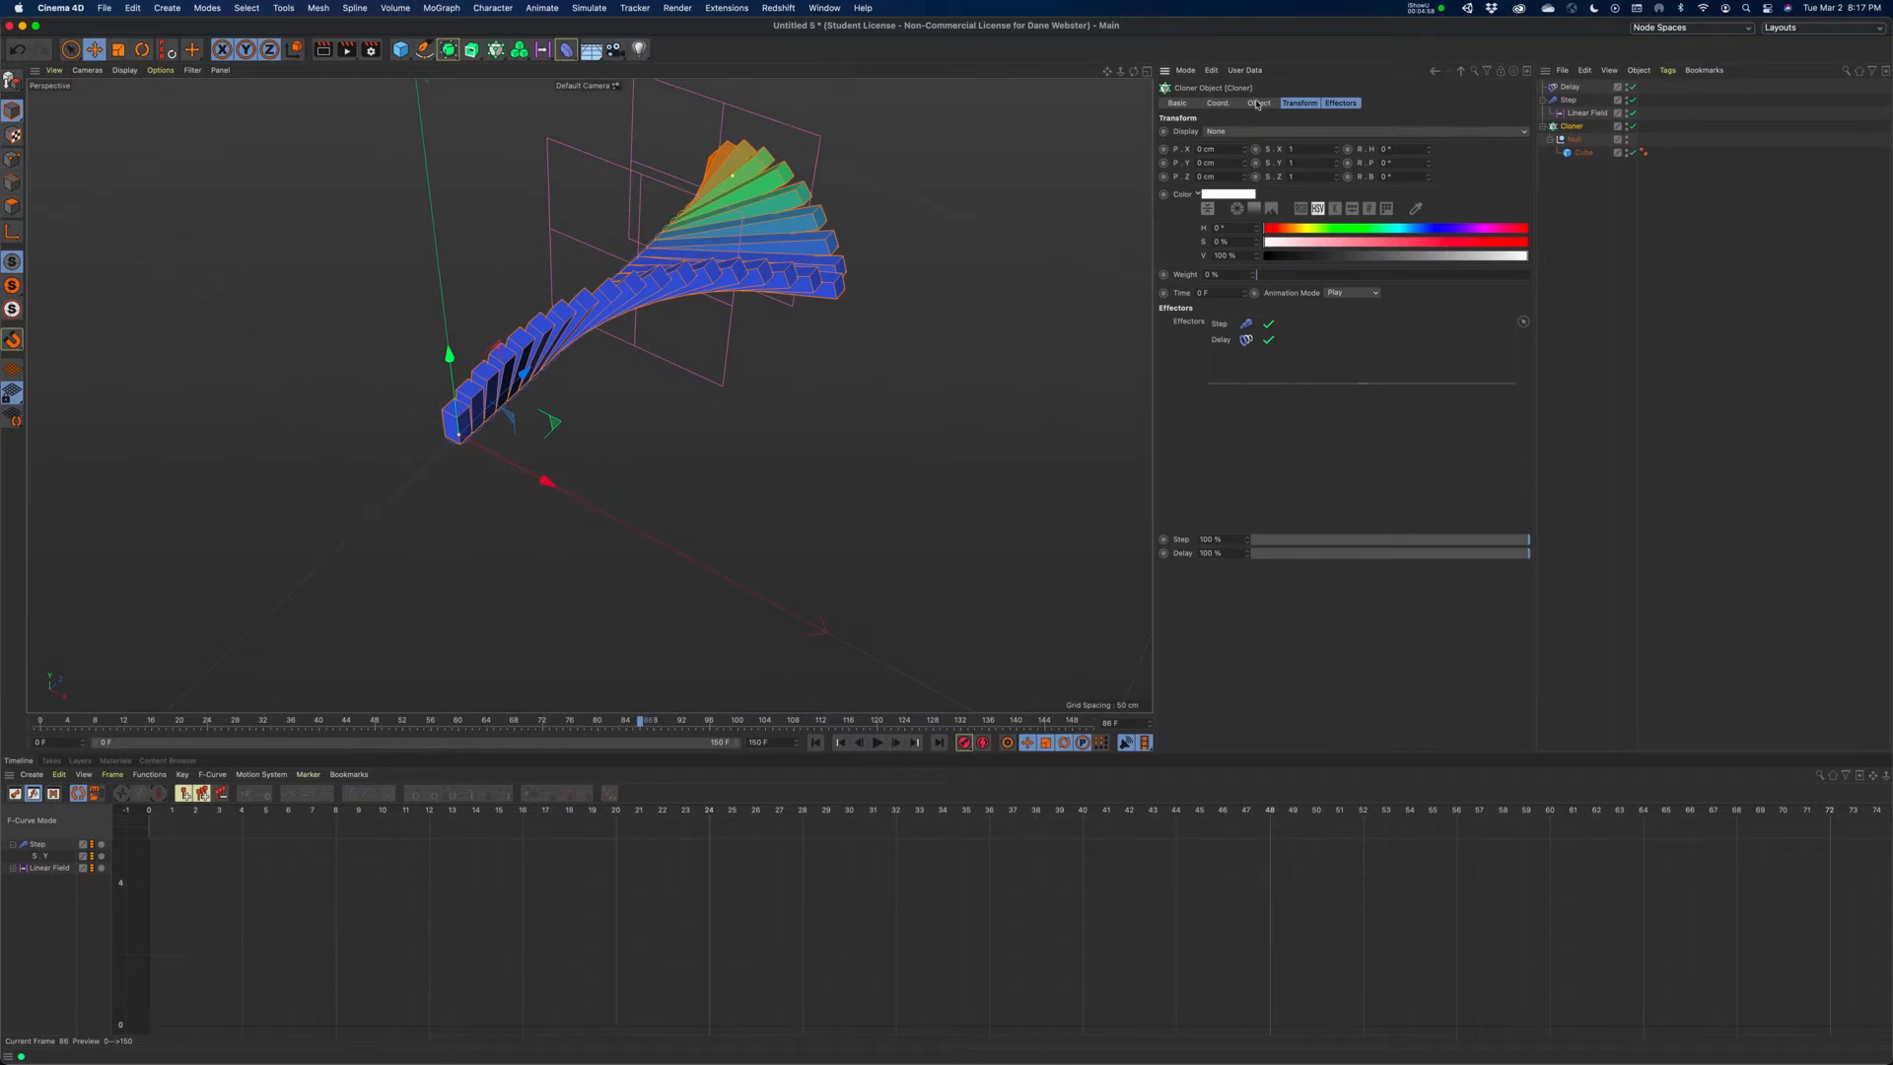
click(1258, 103)
click(1215, 216)
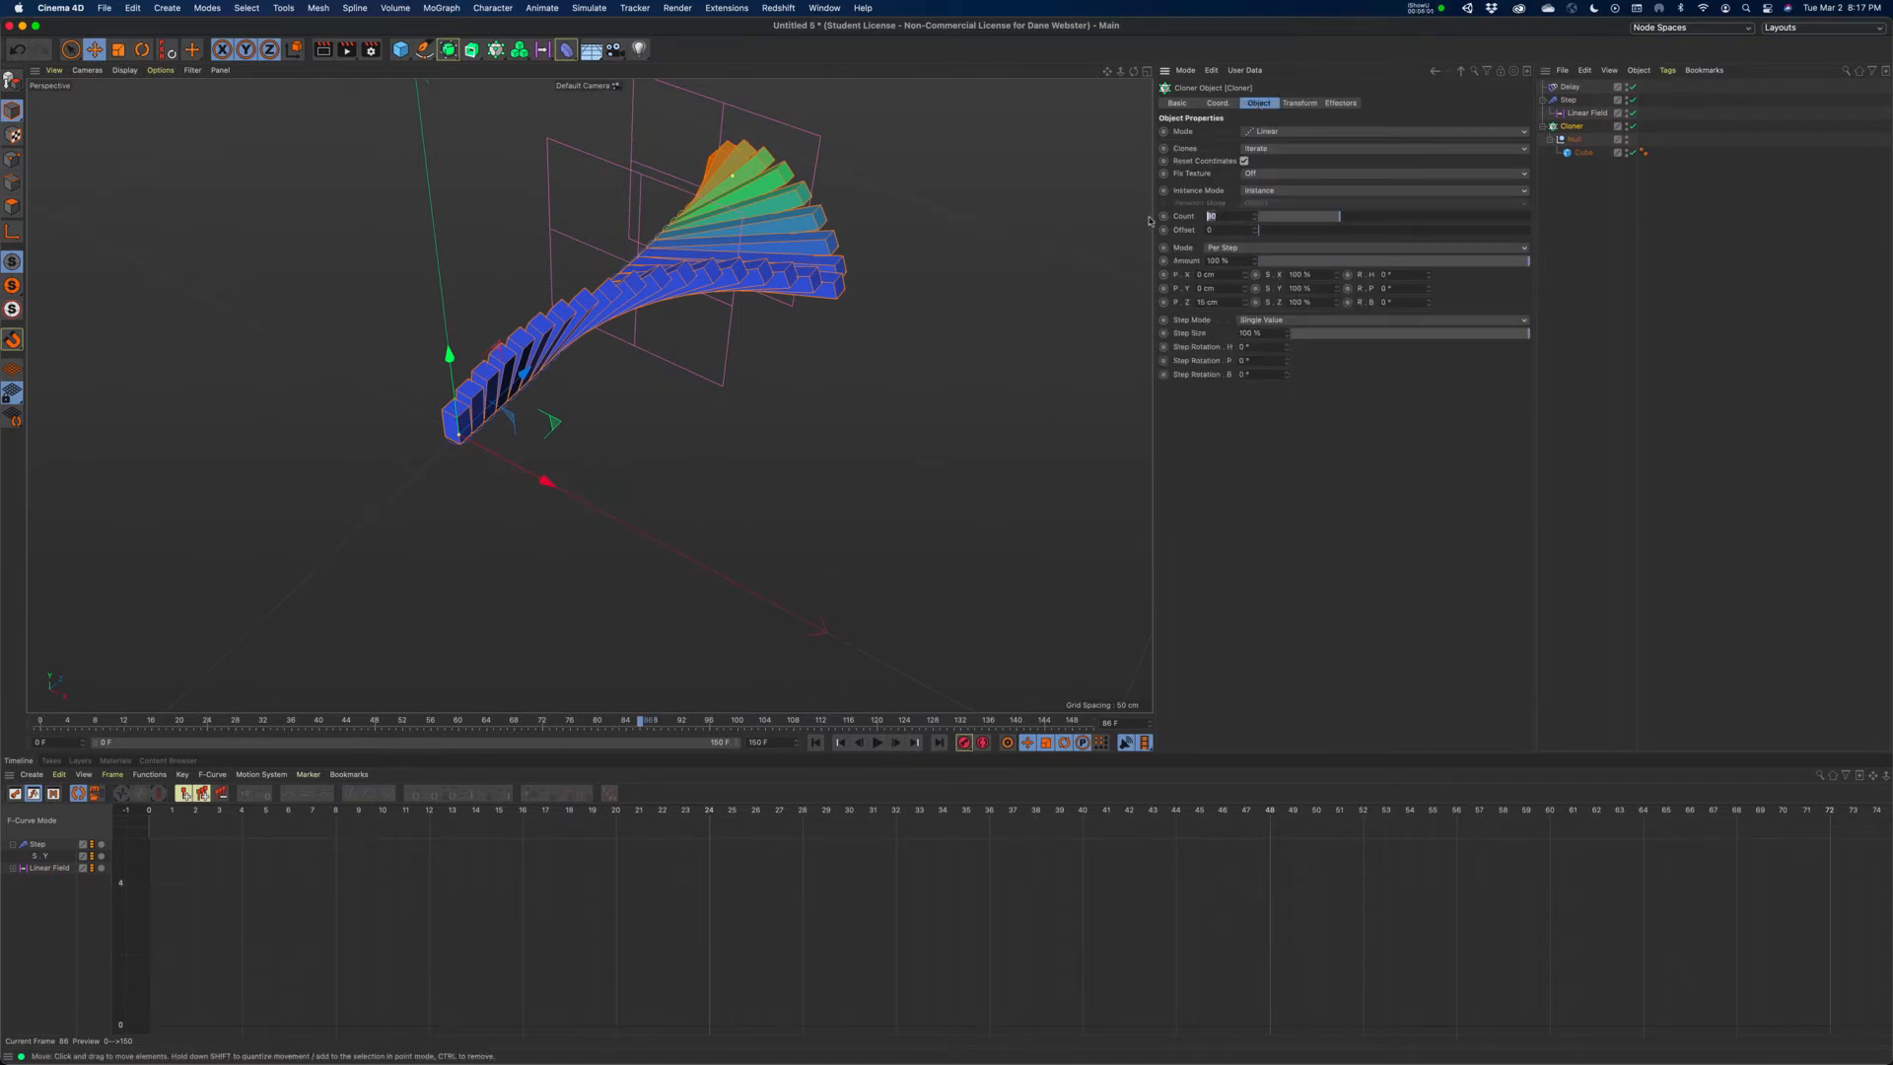
text(24)
key(Return)
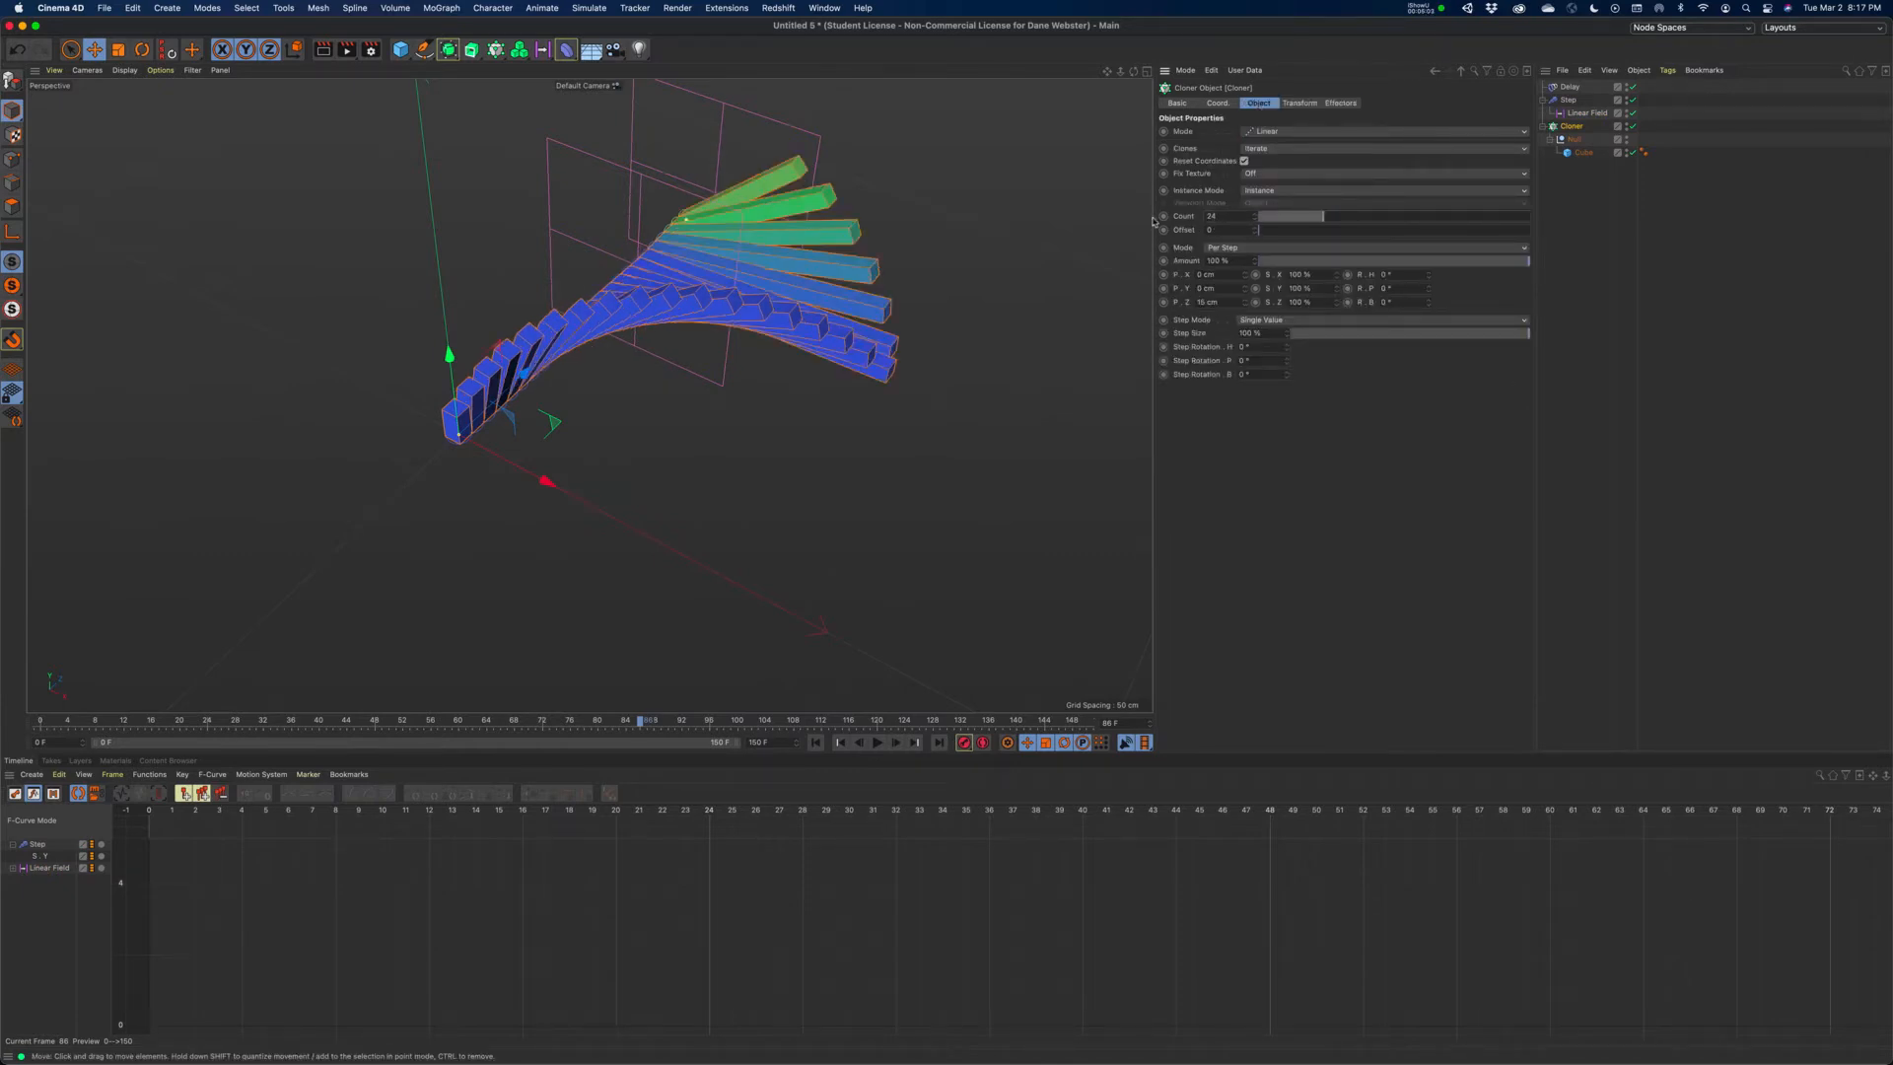
- Set the Cloner's clone count to 34 and inspect the row of clones from the side
drag(1224, 218, 1160, 207)
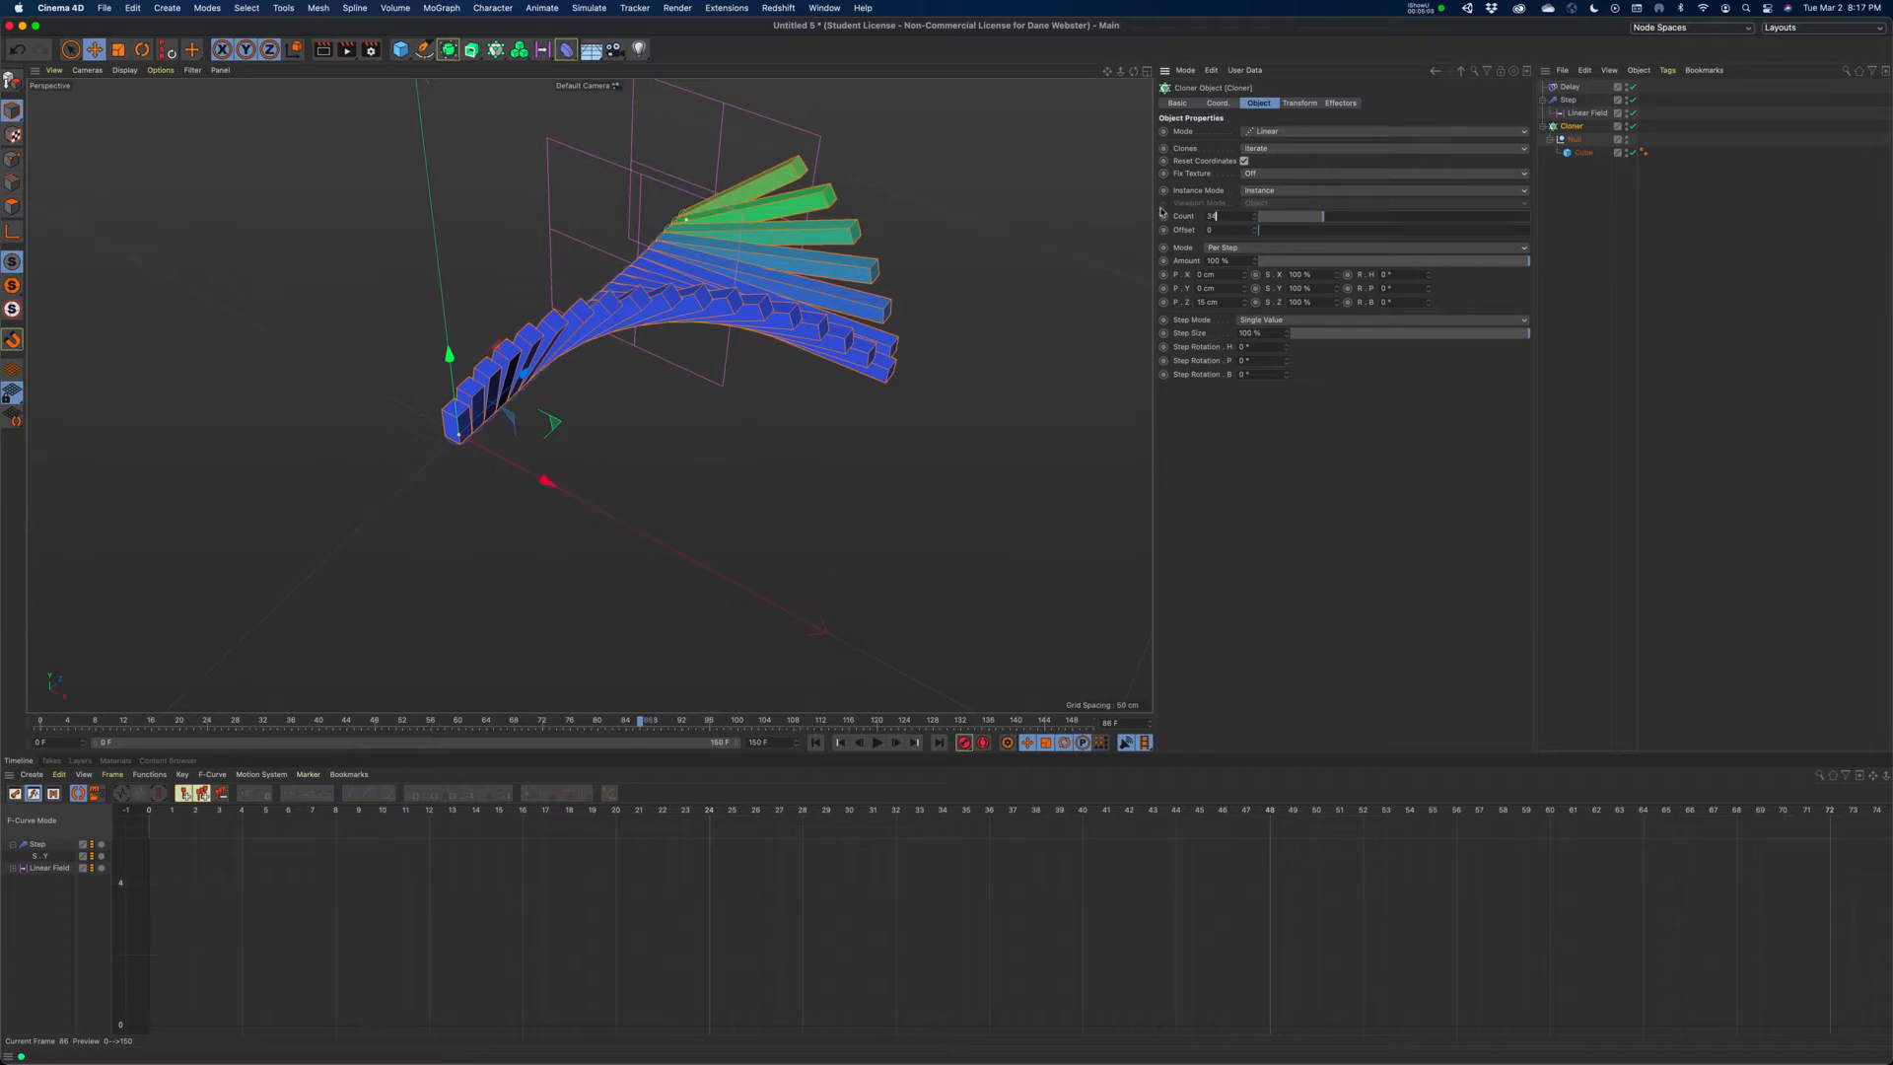
text(34)
key(Return)
alt+drag(750, 296, 600, 282)
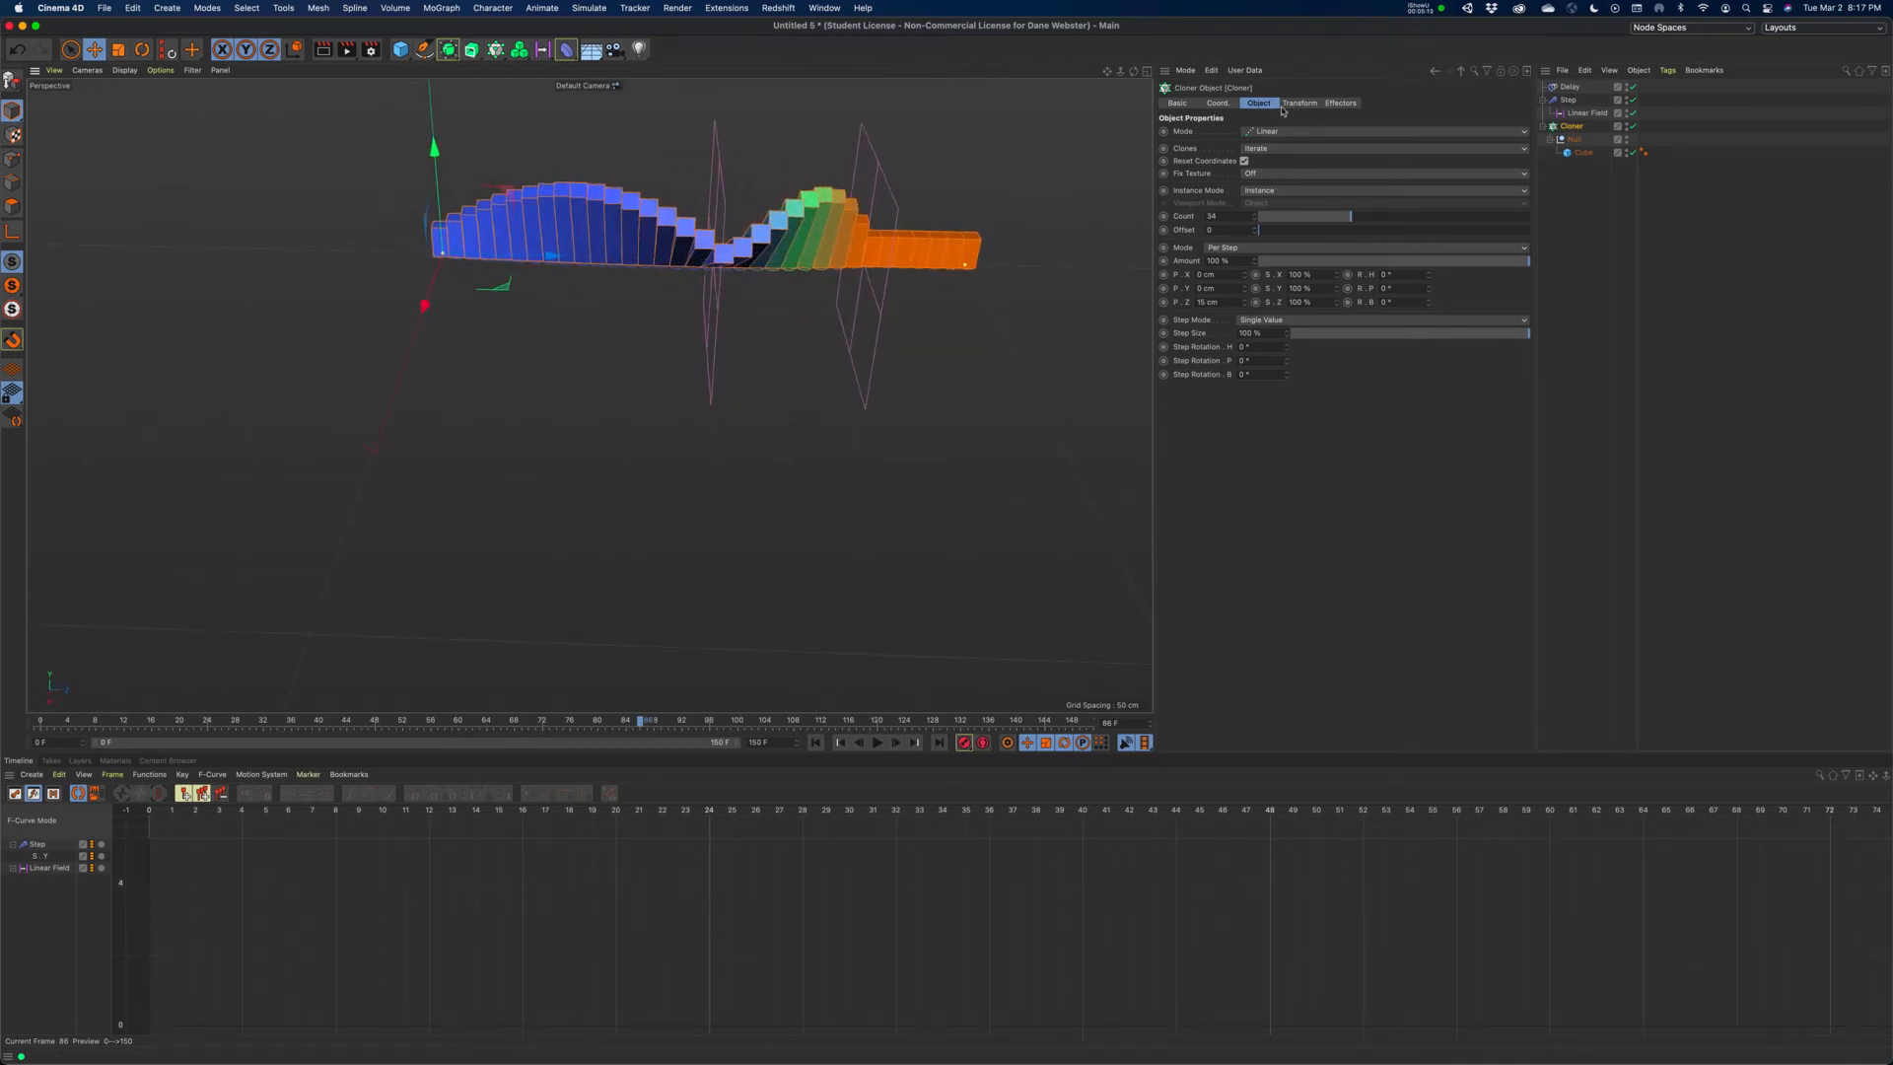
- Reshape the Step effector's spline by moving its middle point down and toward the start, to about 0.35 along the curve
click(1569, 100)
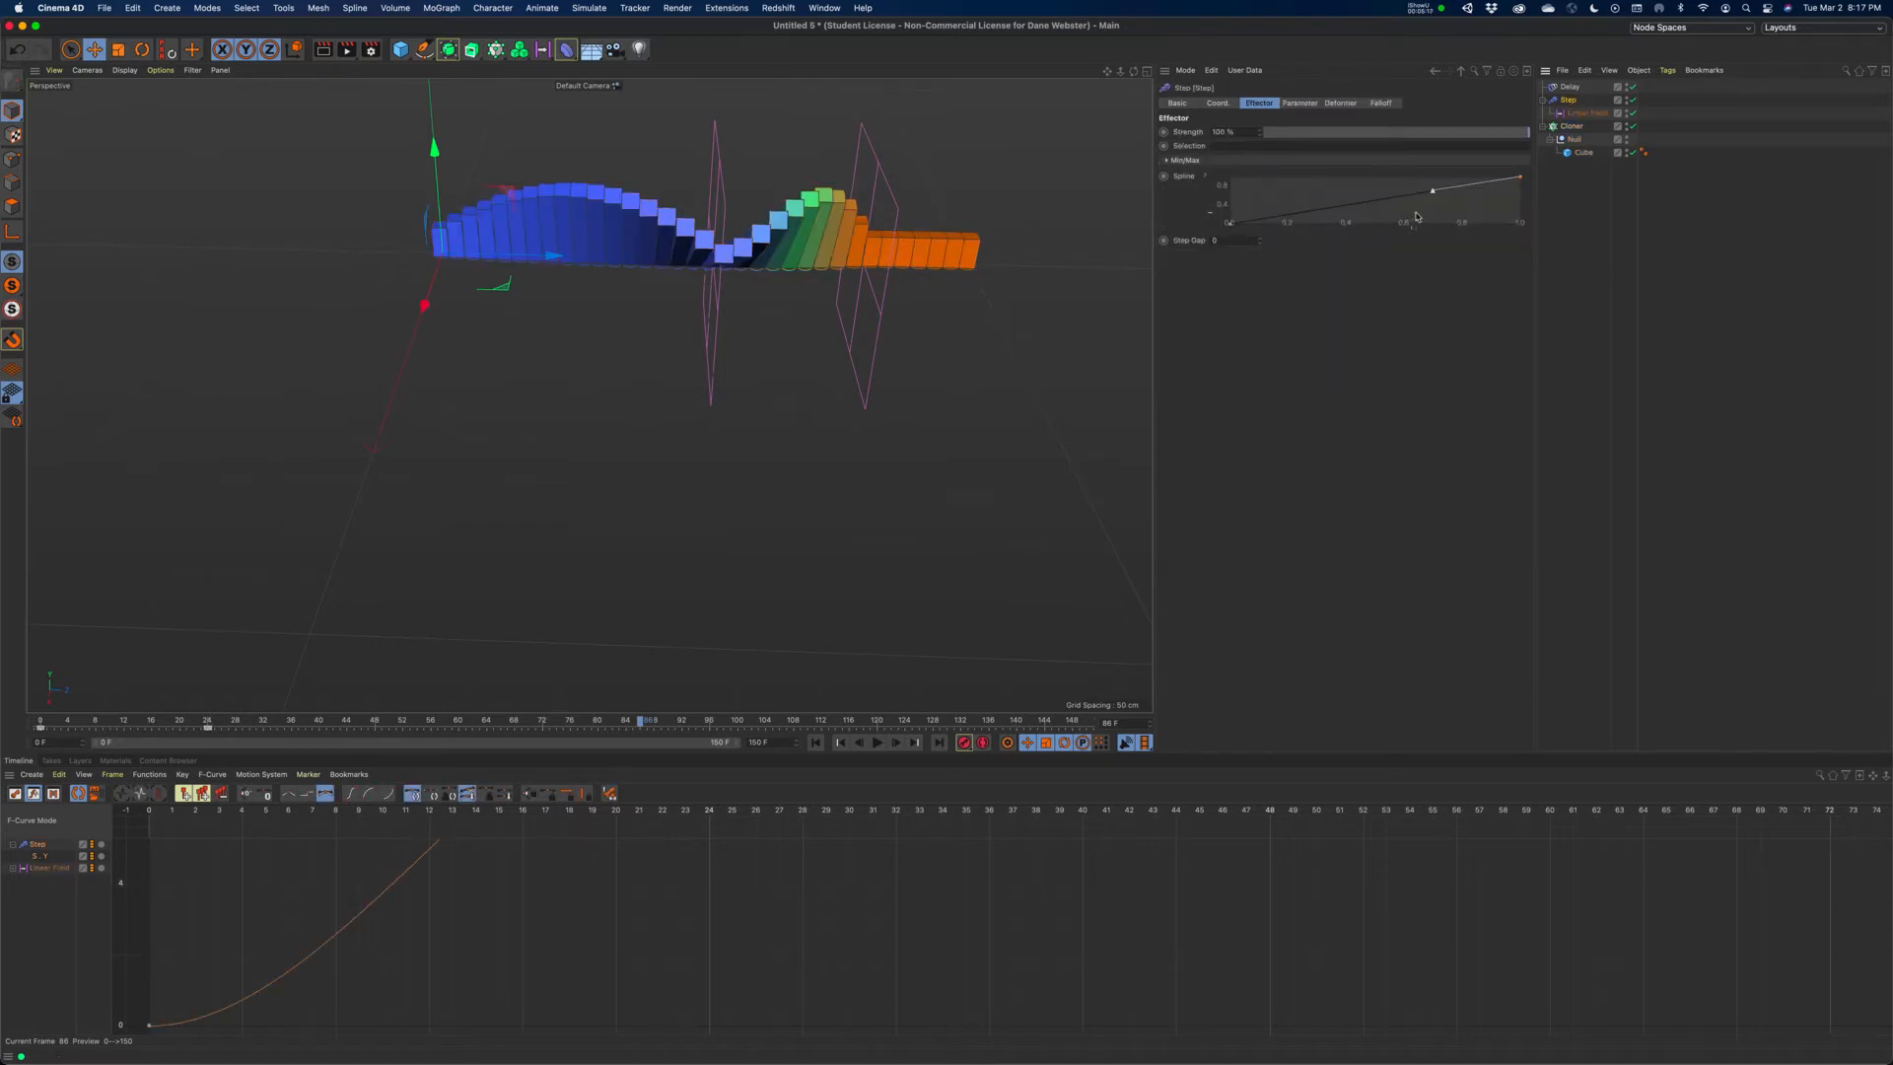
mouse_move(1434, 195)
mouse_down()
mouse_move(1454, 187)
mouse_move(1402, 183)
mouse_move(1329, 217)
mouse_up()
click(1231, 224)
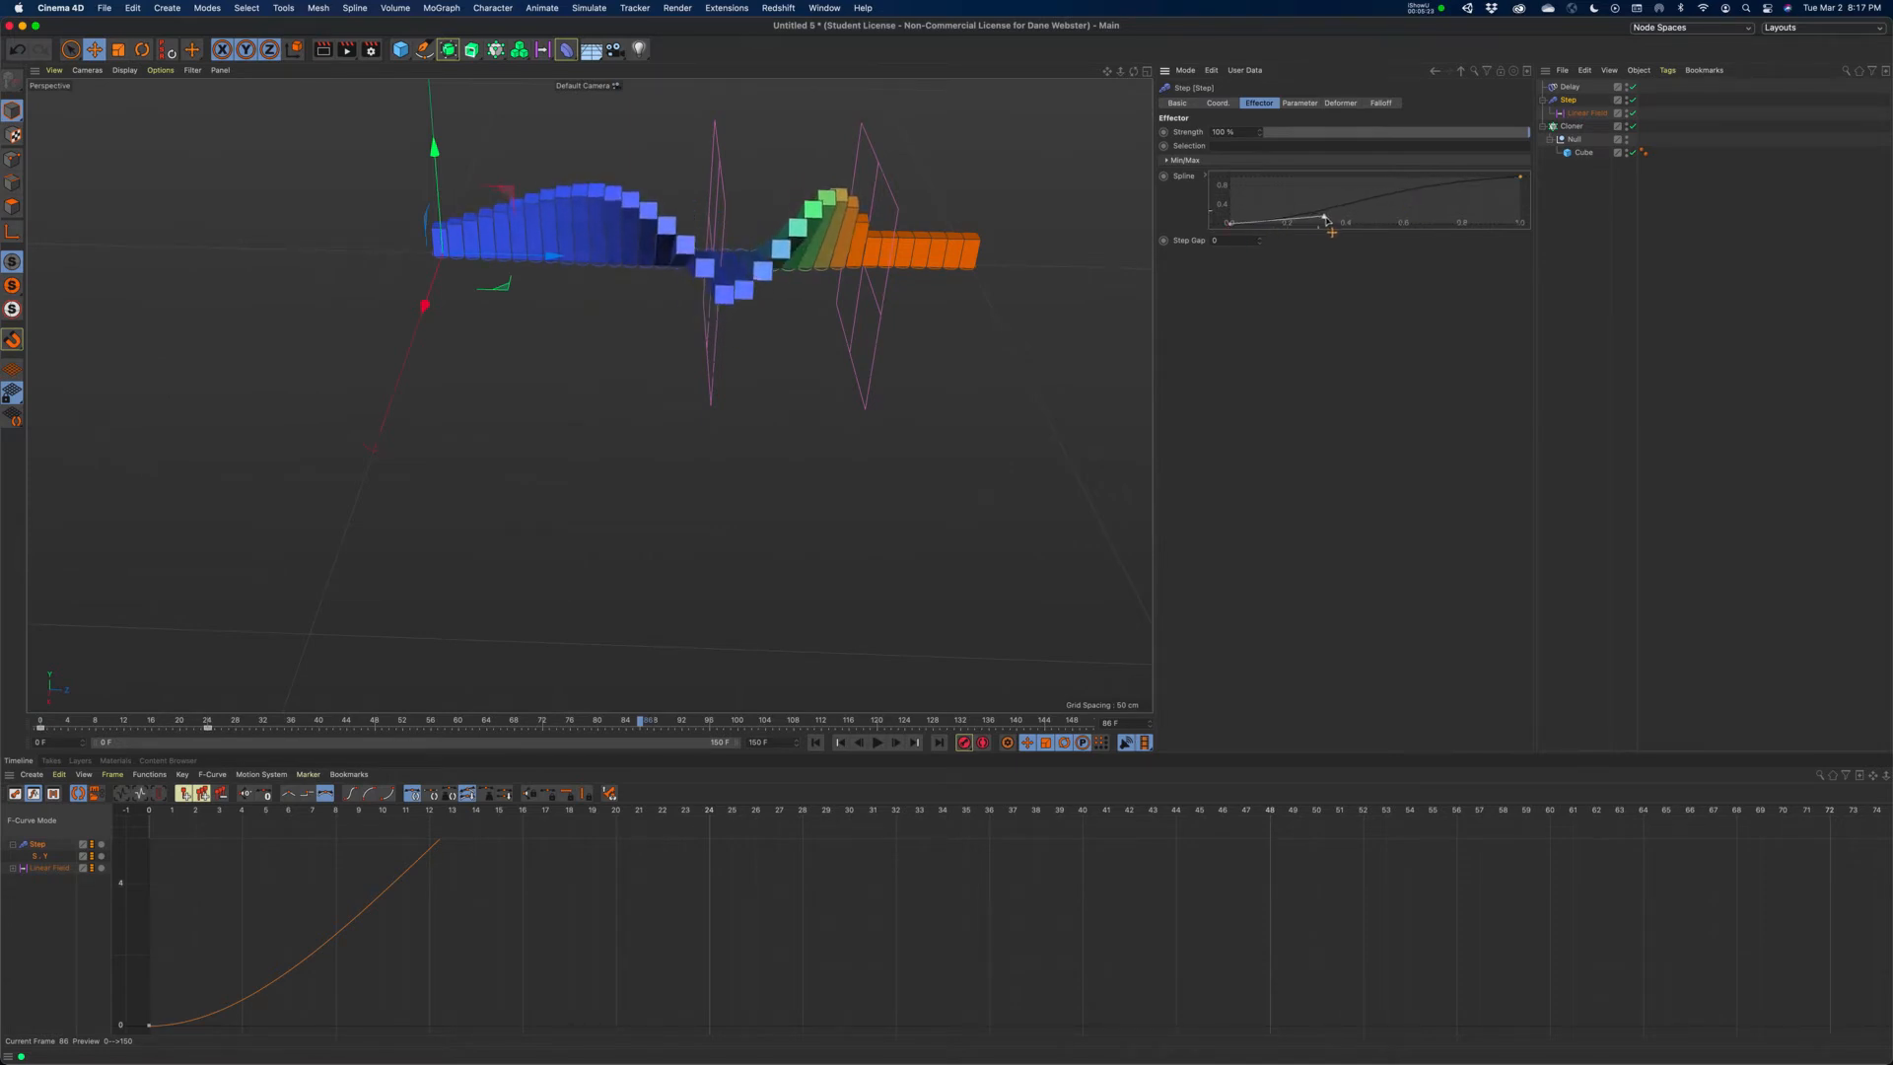
mouse_move(794, 358)
alt+mouse_down()
mouse_move(1044, 347)
mouse_move(814, 354)
alt+mouse_up()
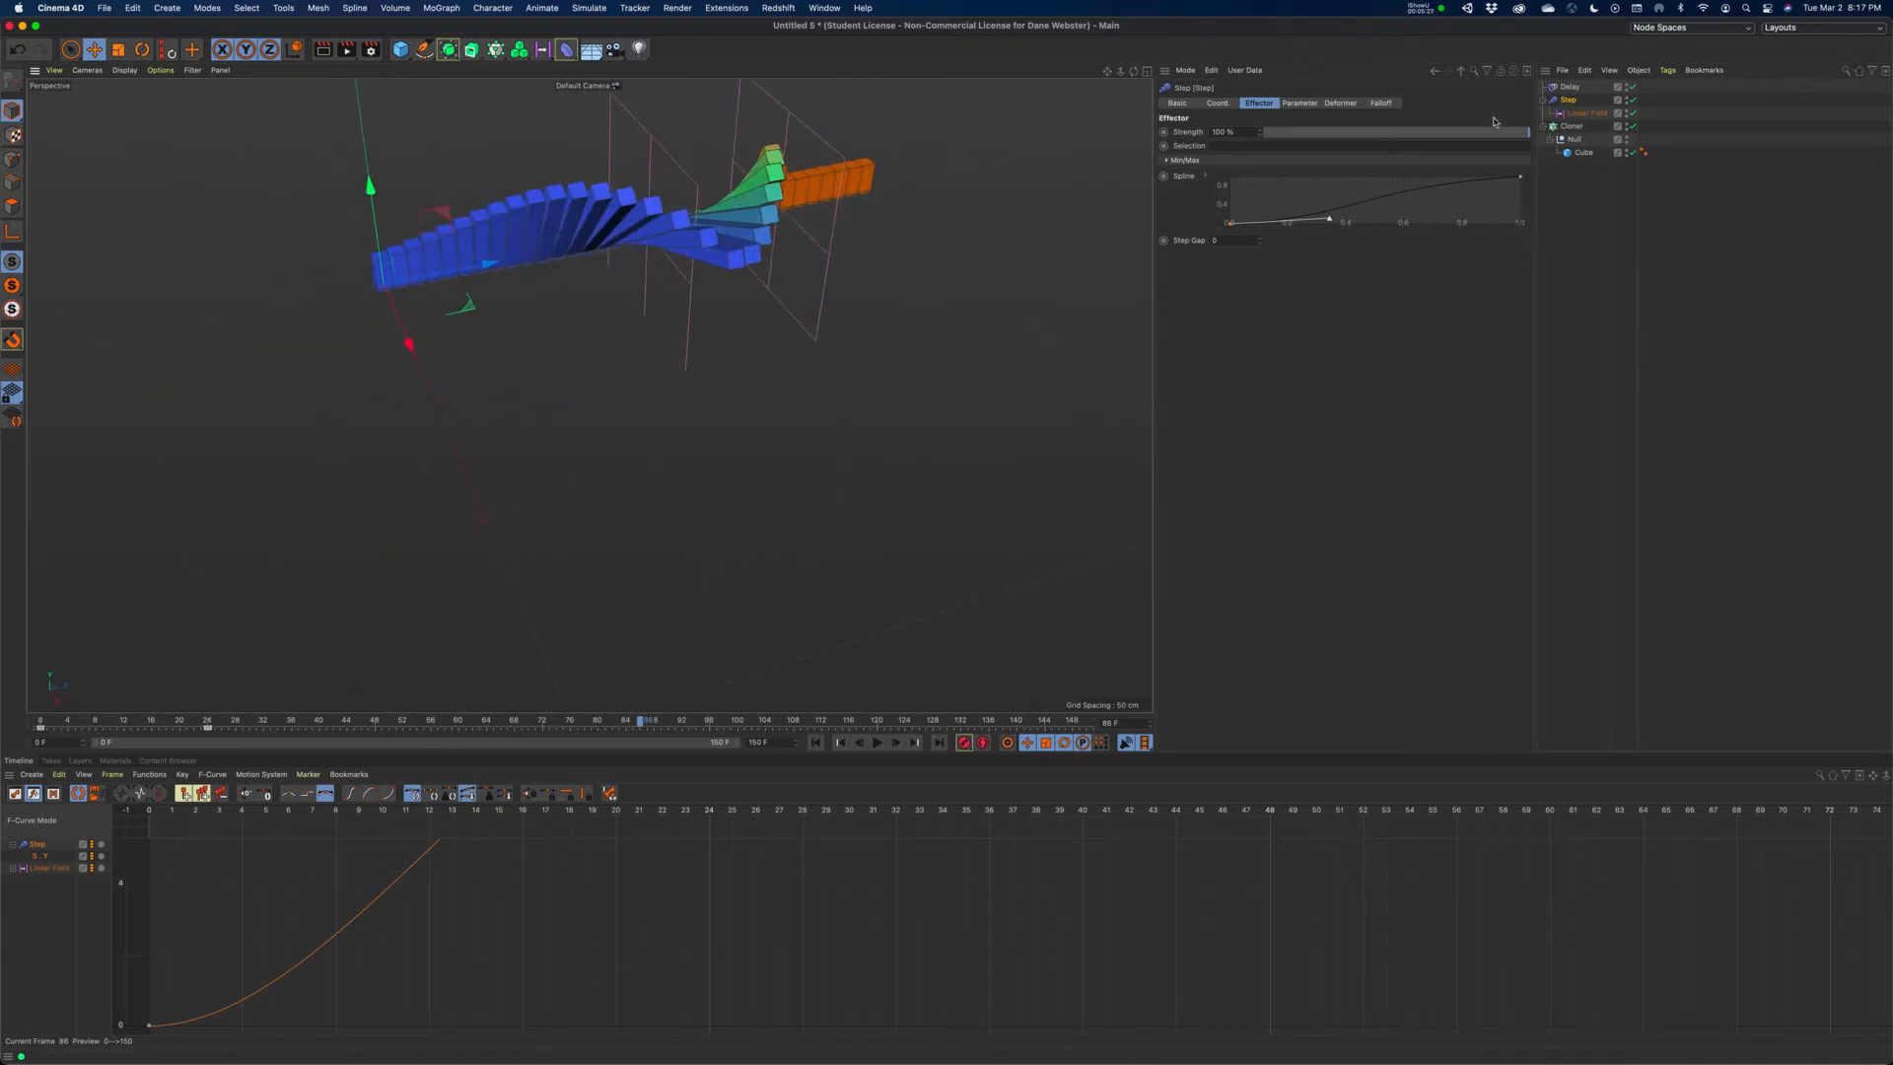
- Play the animation from the start and inspect the twisting clones with the reshaped falloff from several angles
click(816, 742)
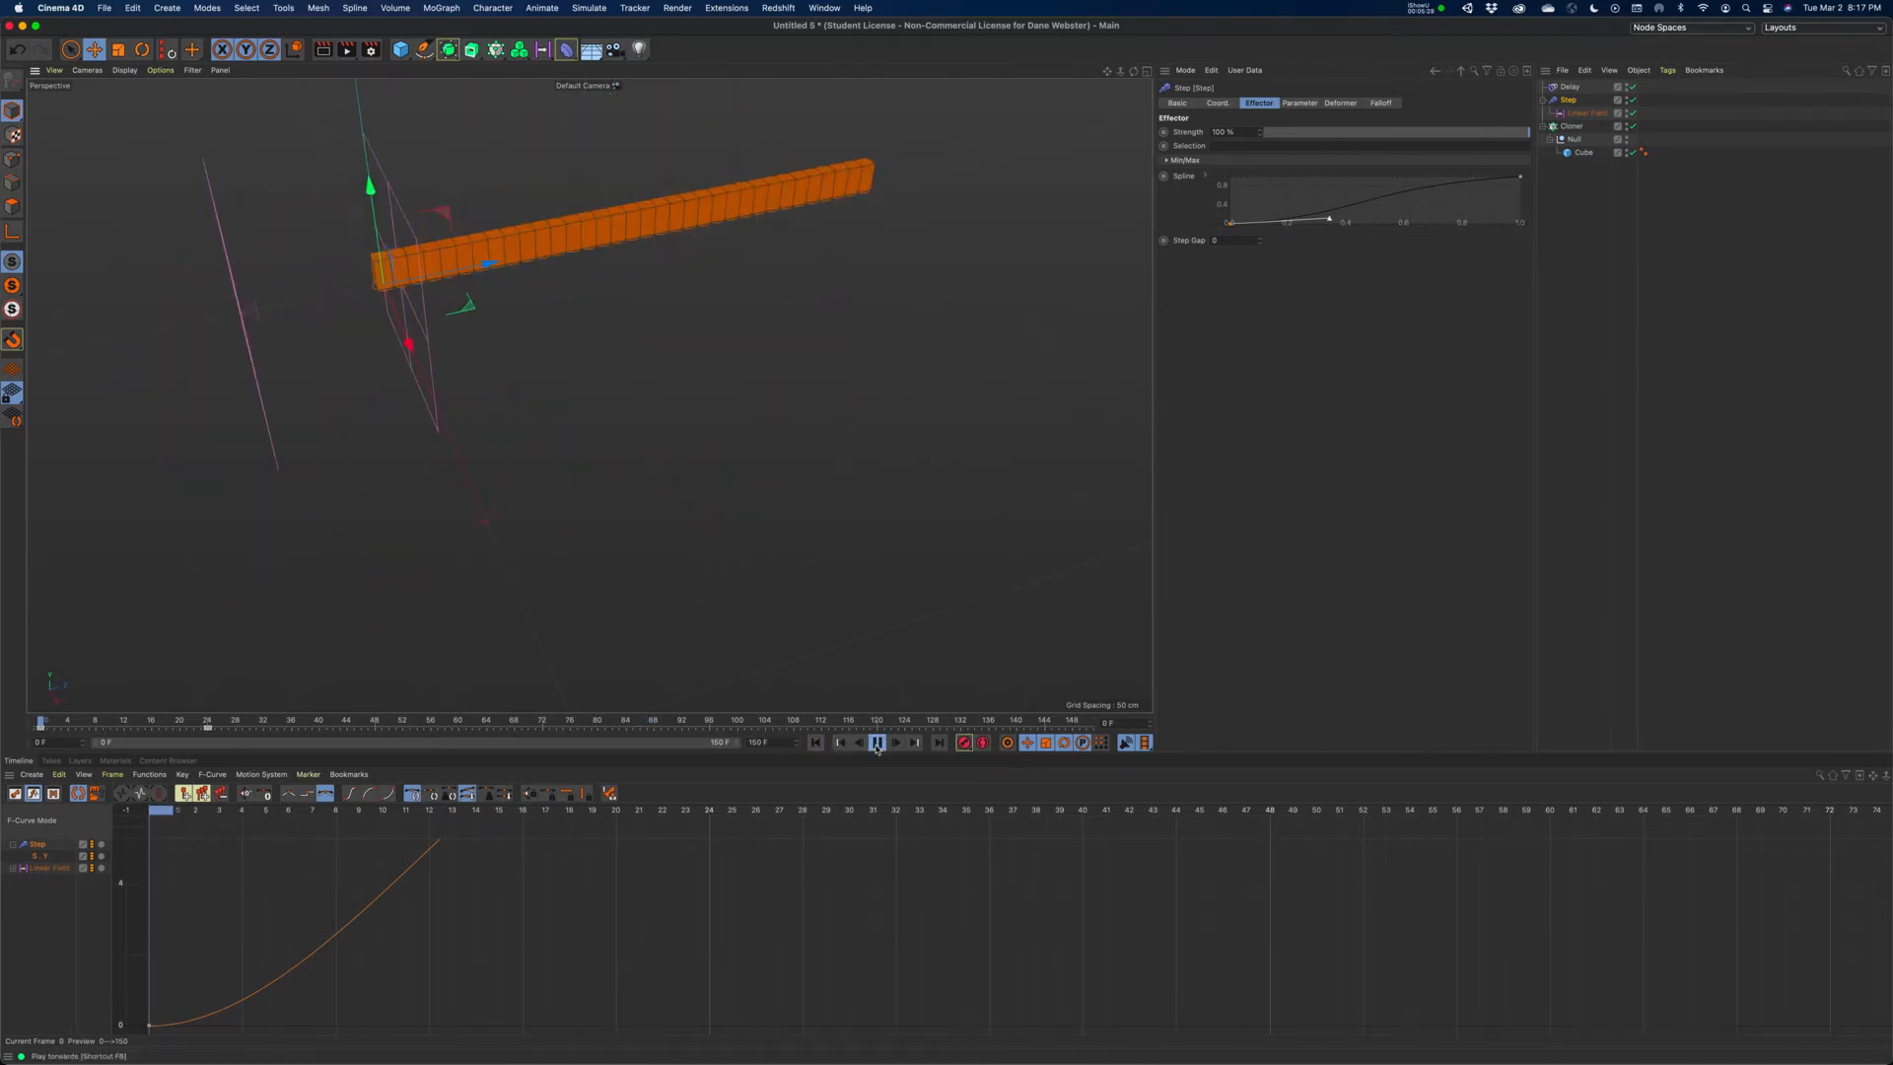
click(877, 743)
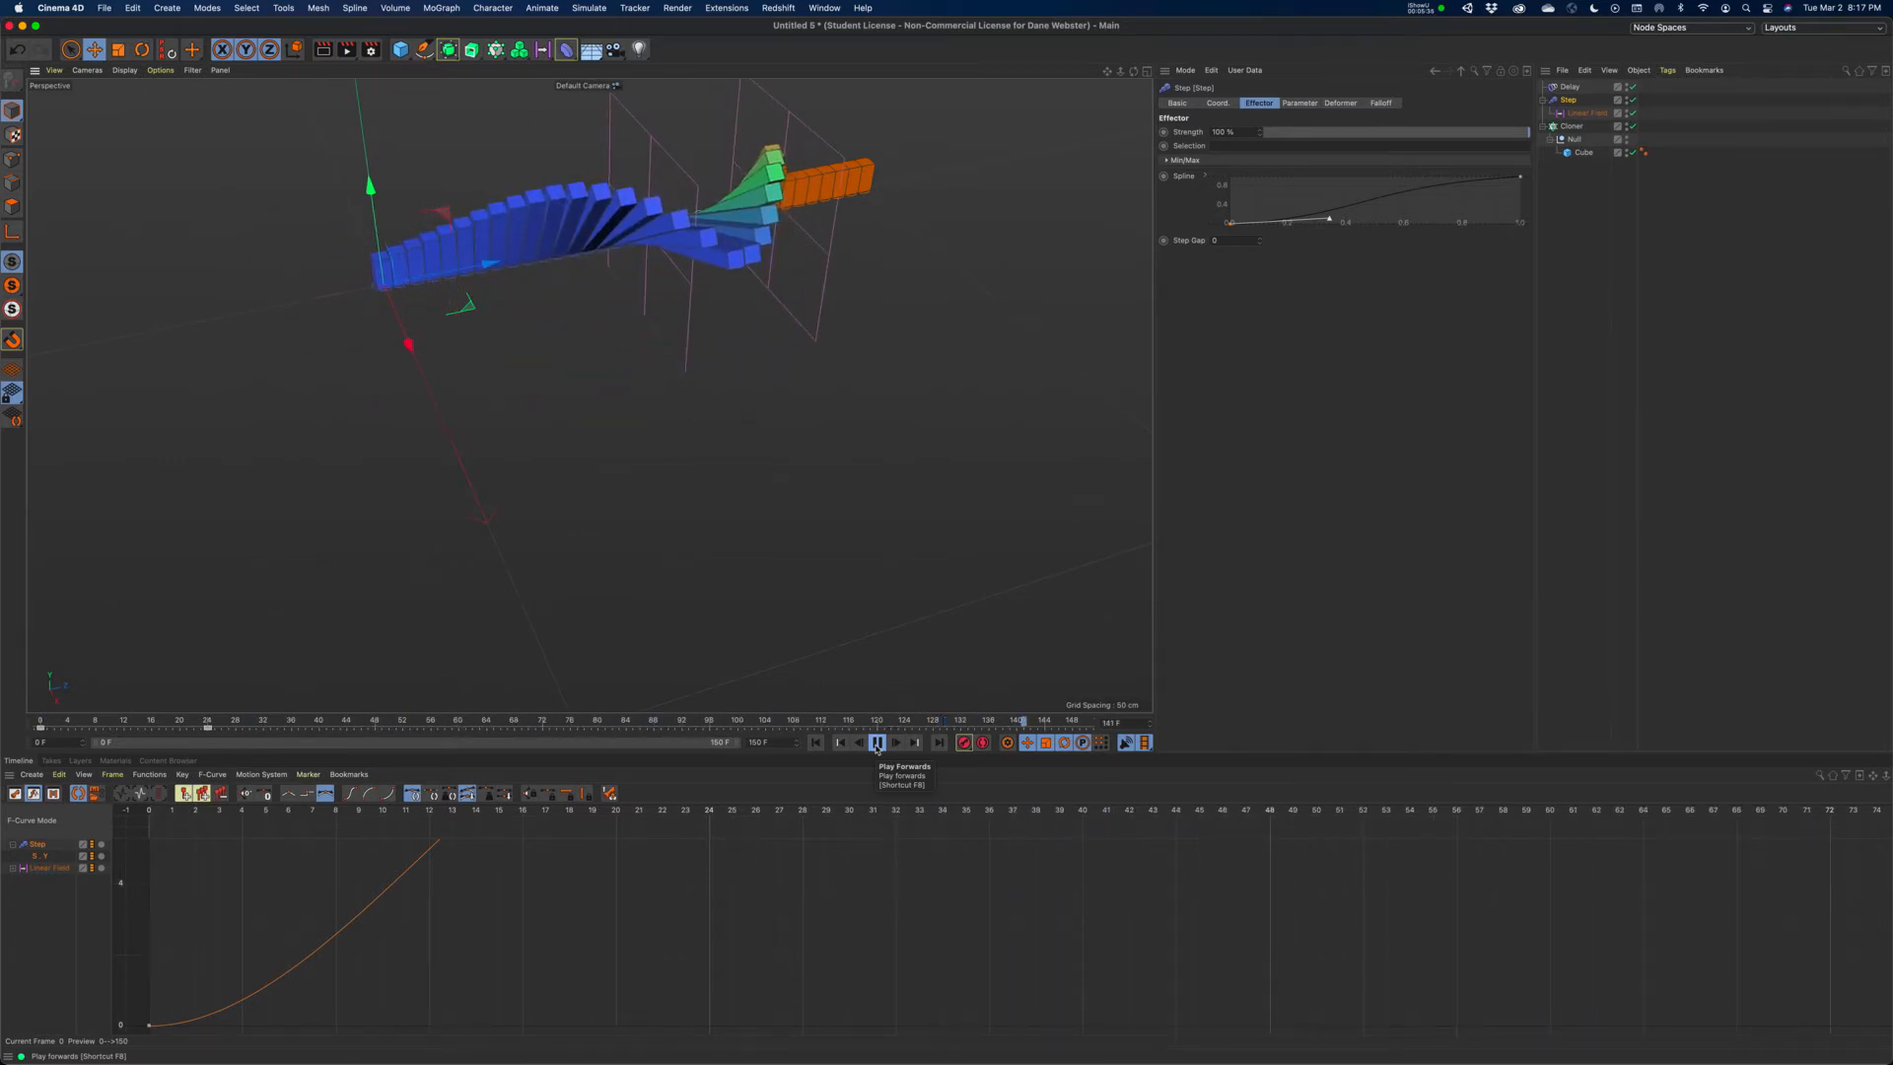
click(876, 743)
drag(1106, 72, 1199, 61)
mouse_move(754, 373)
alt+mouse_down()
mouse_move(884, 427)
mouse_move(811, 381)
mouse_move(826, 375)
alt+mouse_up()
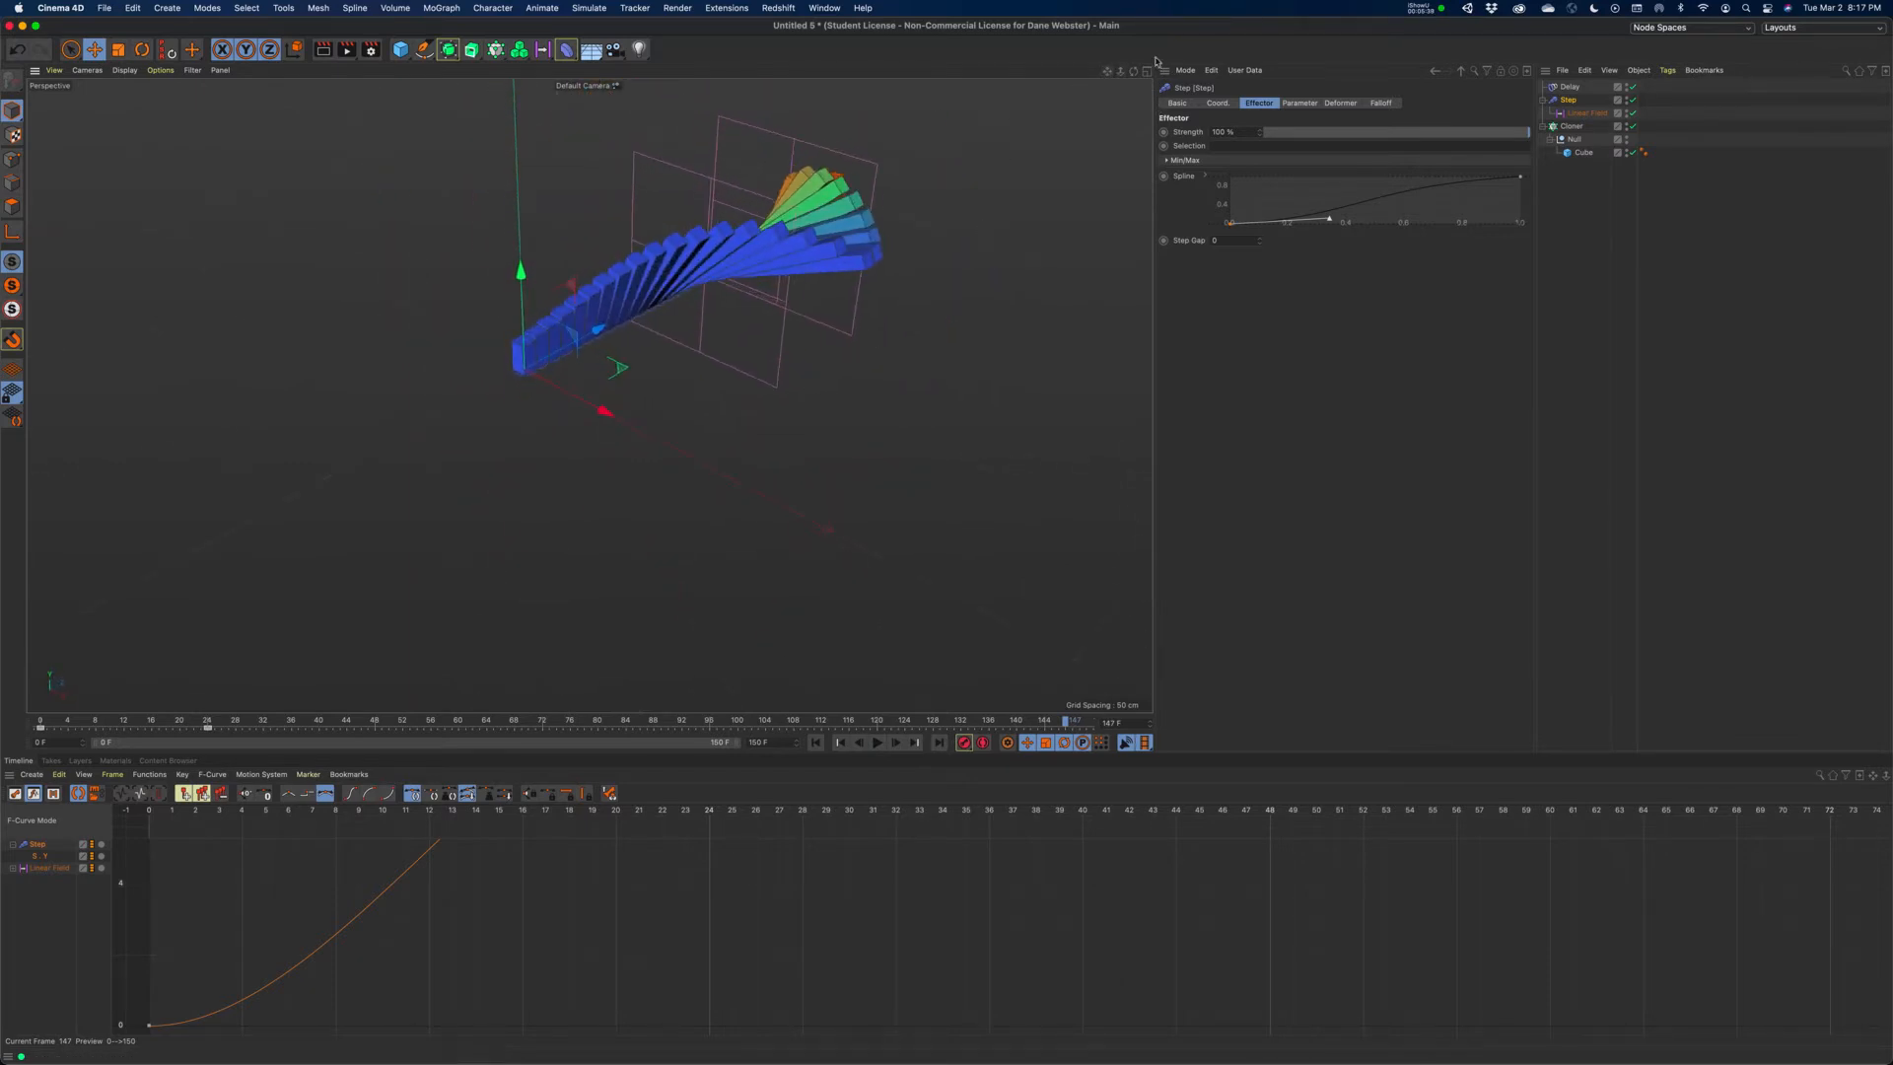
drag(1107, 75, 1032, 148)
mouse_move(1045, 306)
alt+mouse_down()
mouse_move(963, 346)
mouse_move(976, 333)
alt+mouse_up()
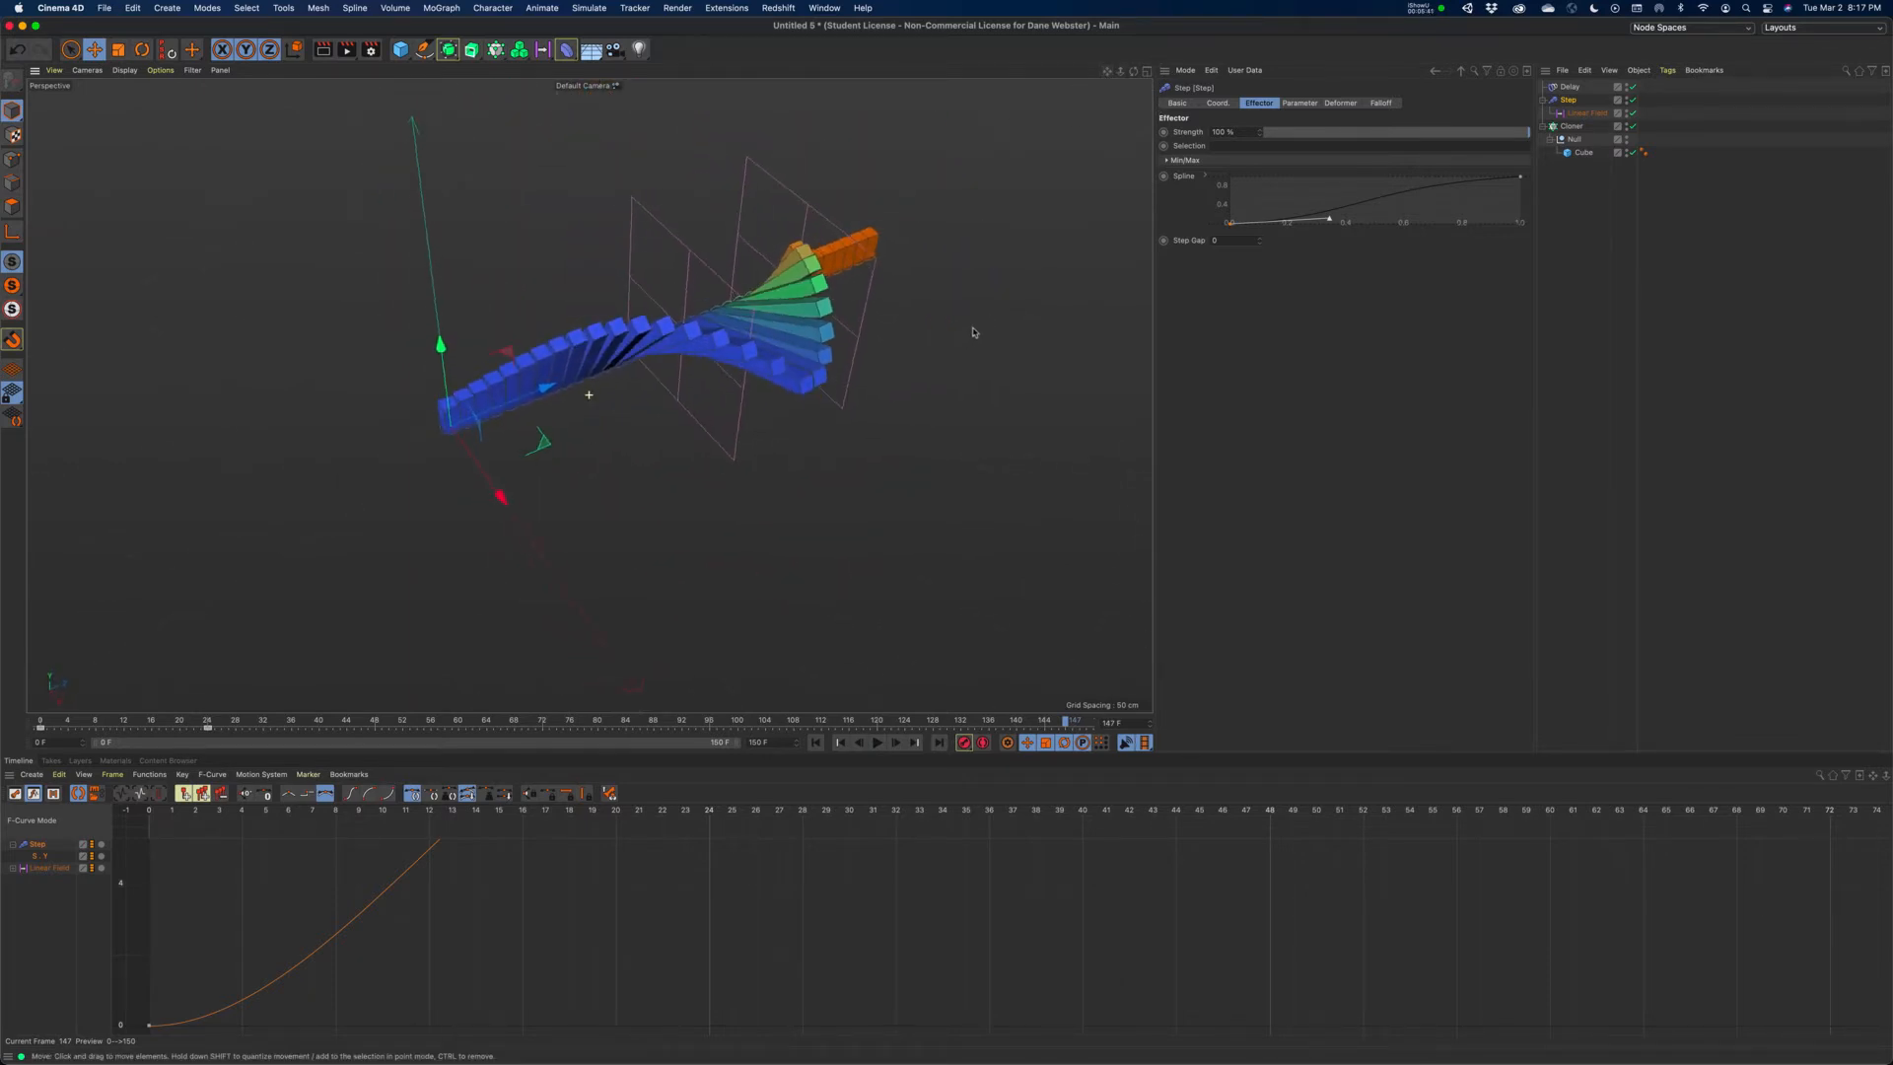
- Add a Null object and nest the Step effector and the Cloner inside it, leaving the Delay effector outside
click(1580, 255)
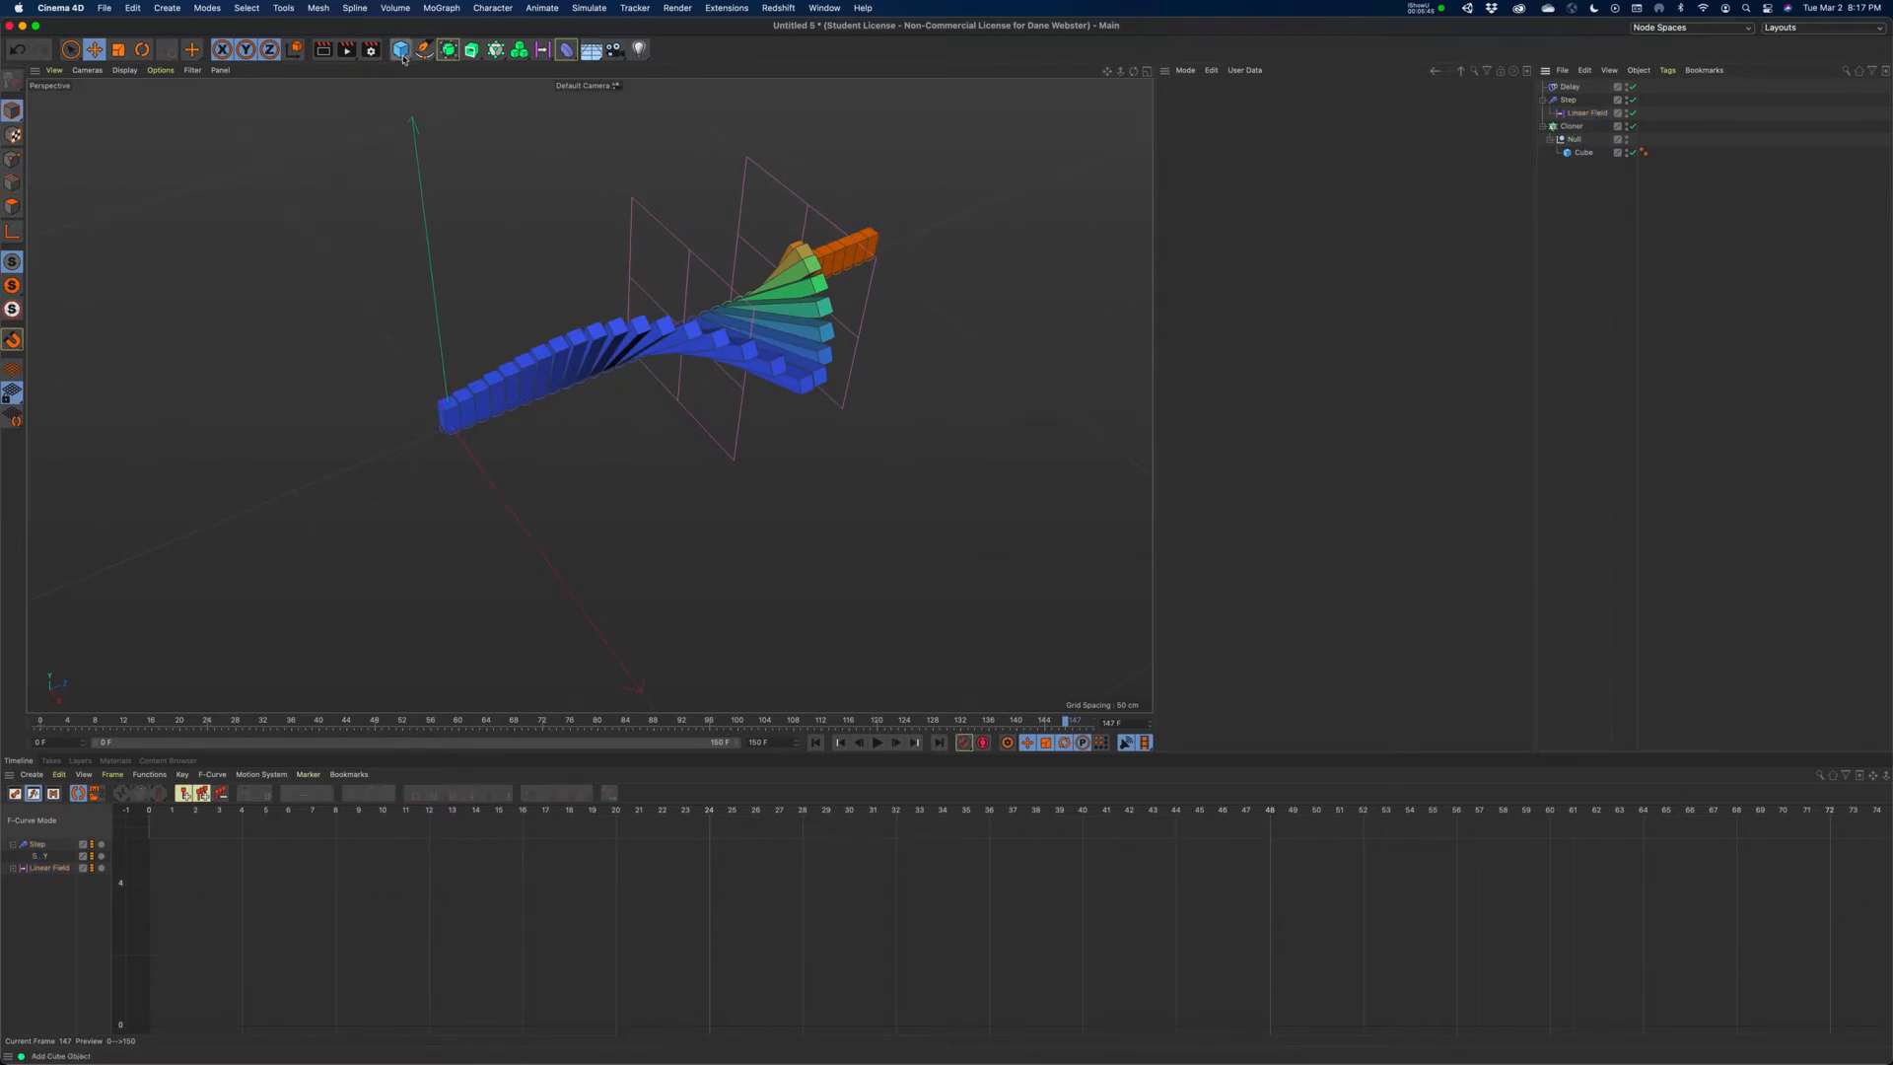
drag(403, 60, 437, 67)
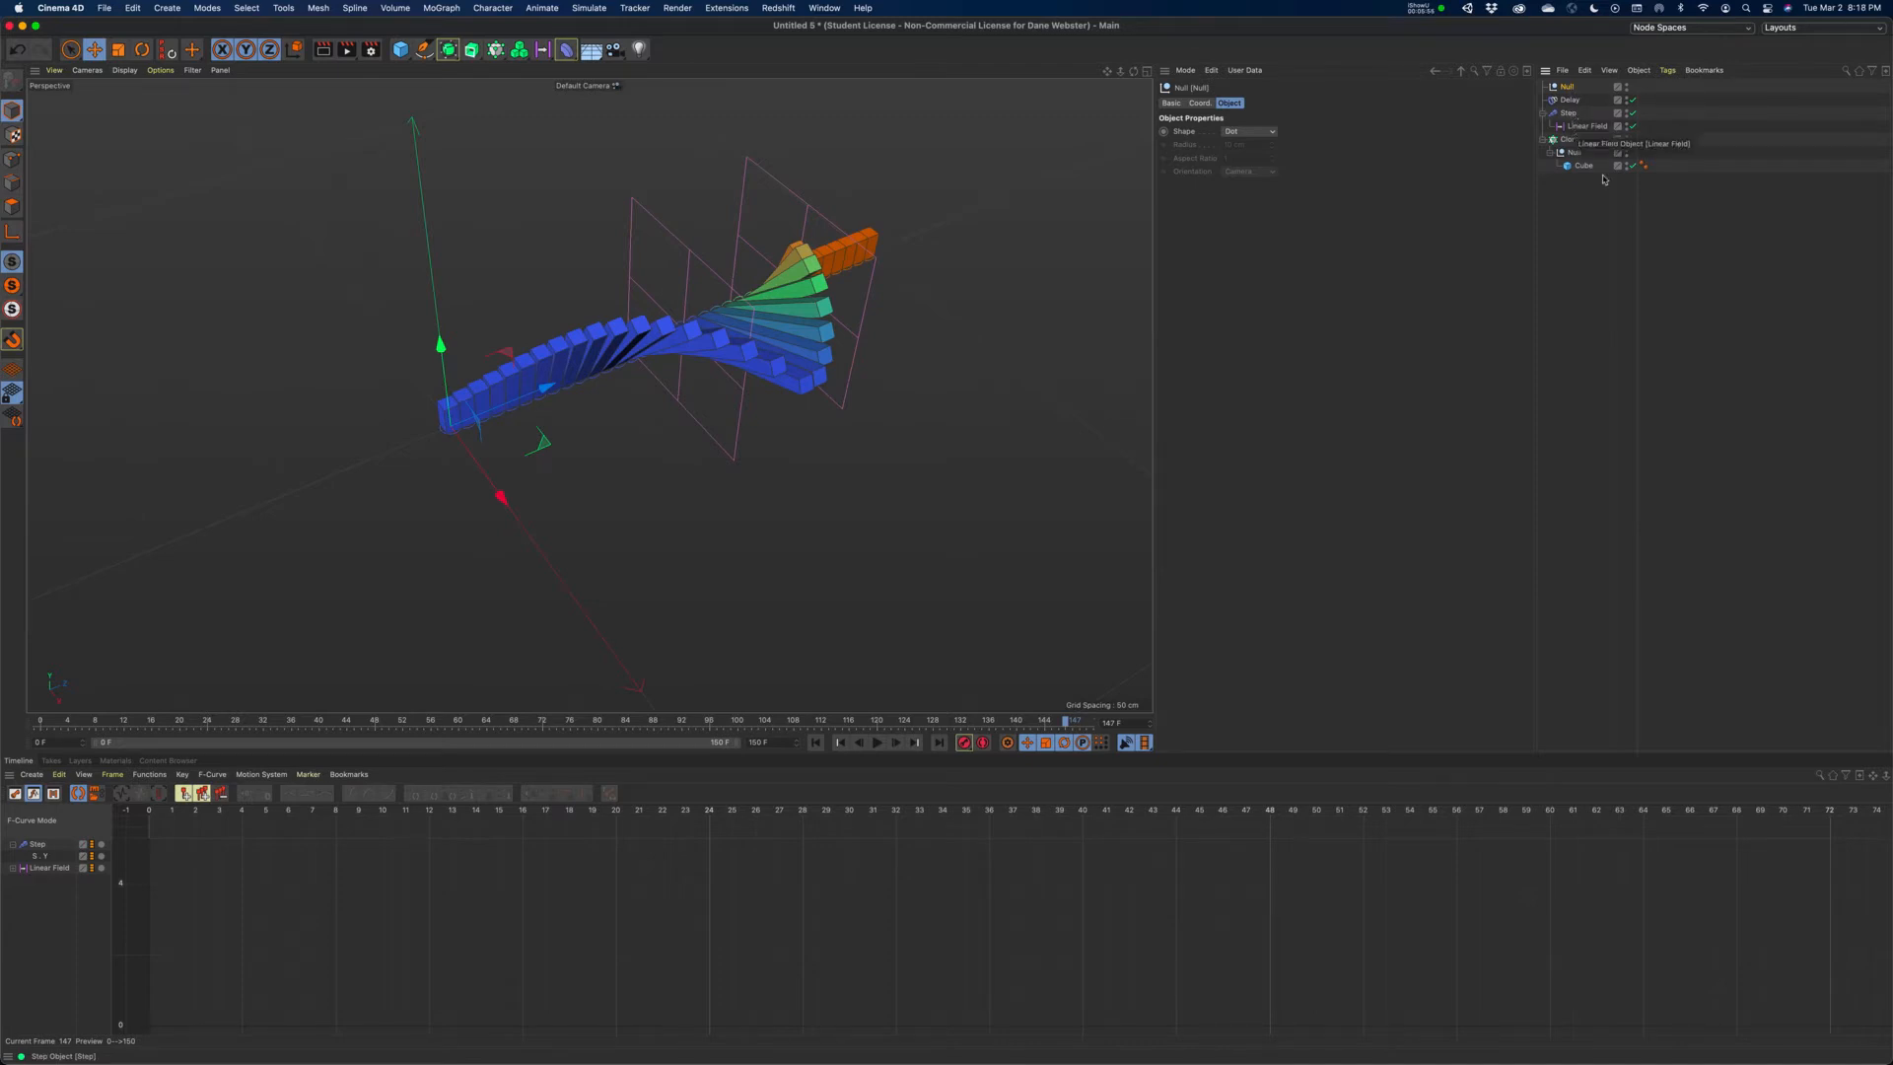
click(1543, 114)
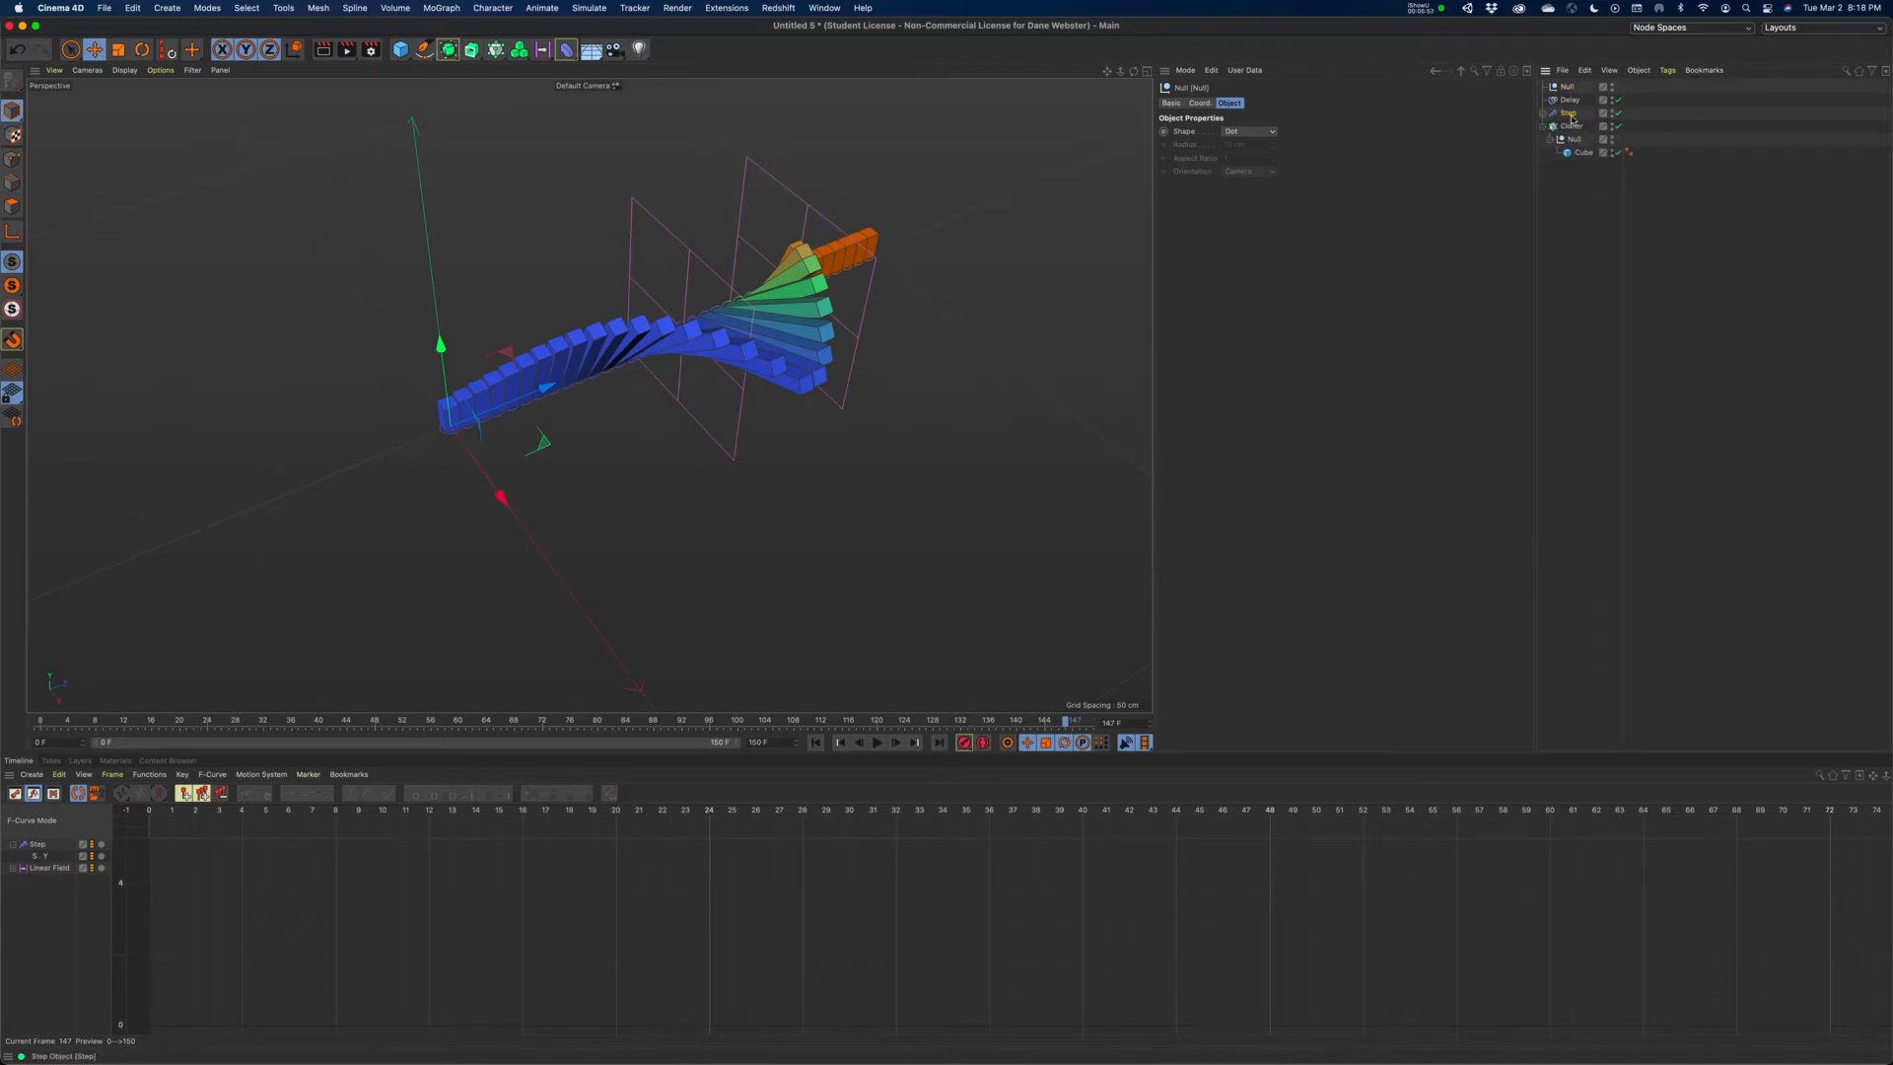
click(1570, 114)
ctrl+click(1571, 127)
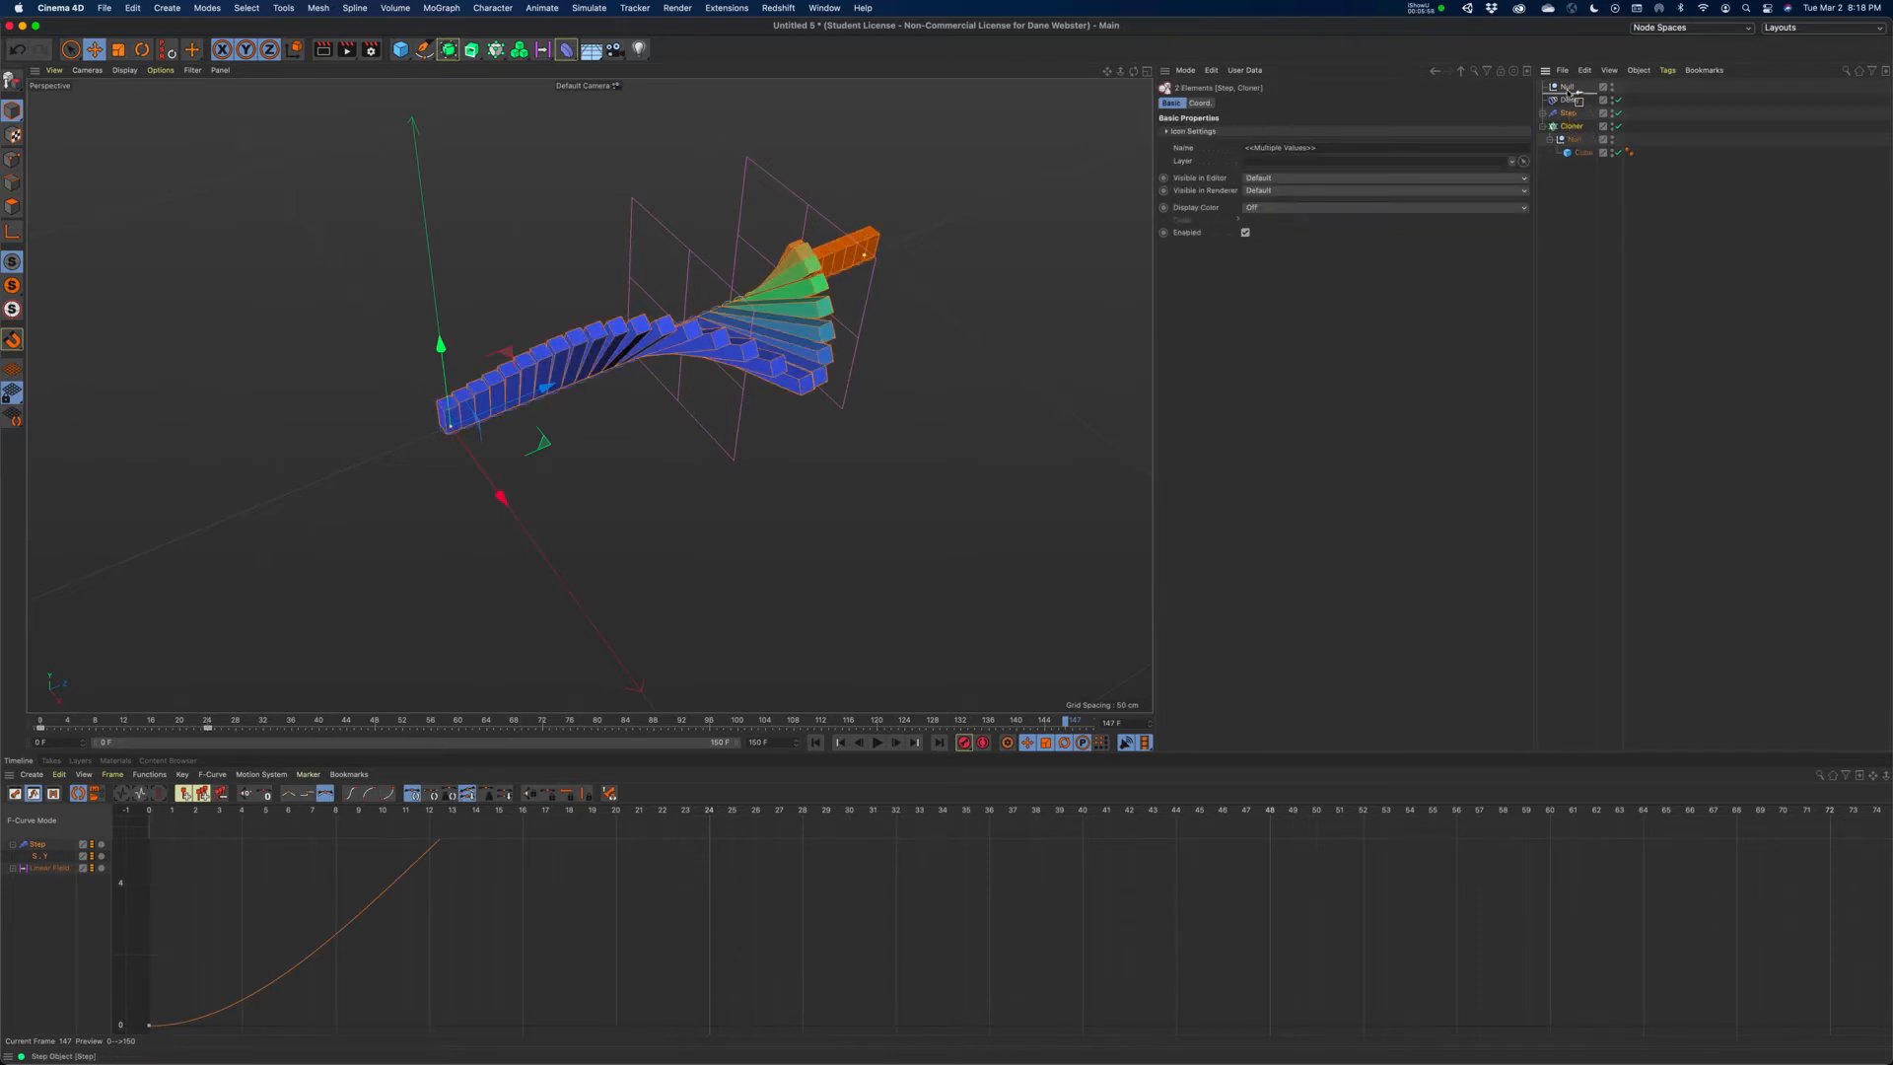
drag(1569, 93, 1569, 90)
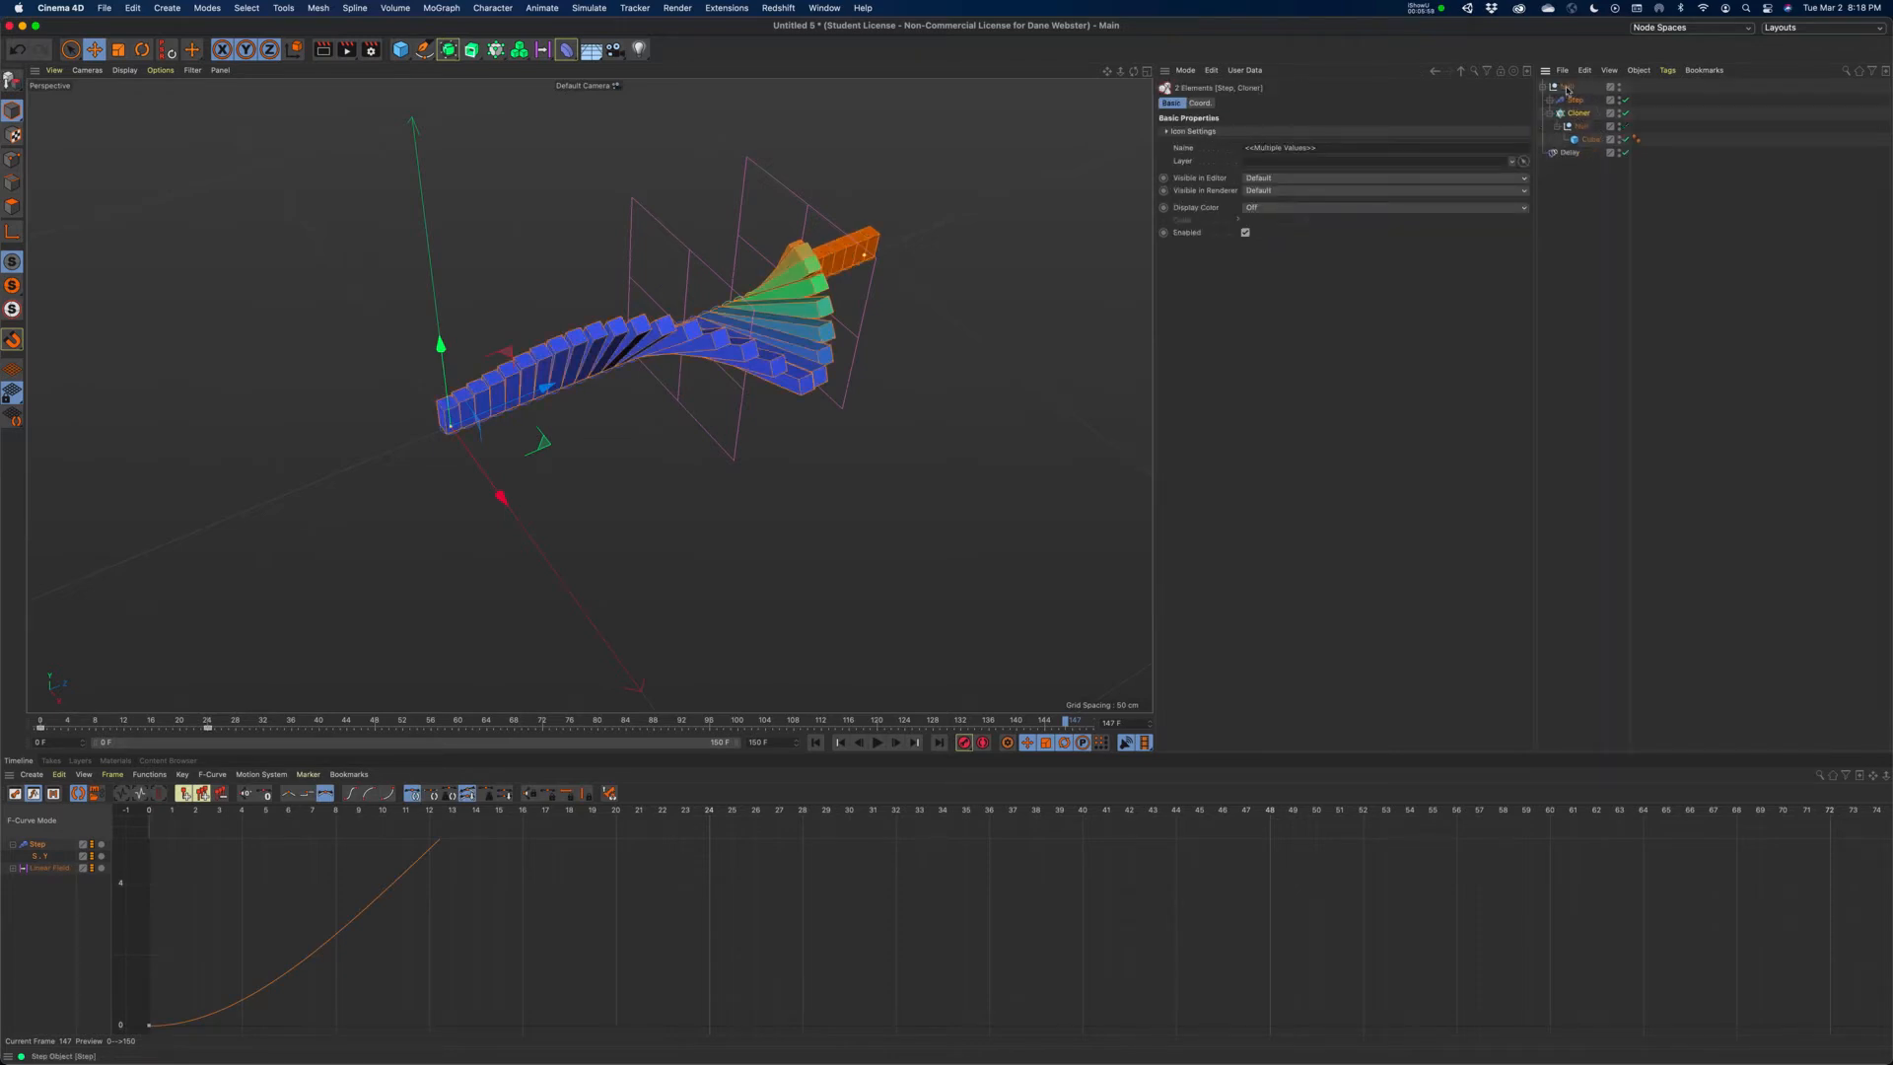
- Check the Delay and Step effectors' settings and replay the grouped animation from the start
click(1571, 153)
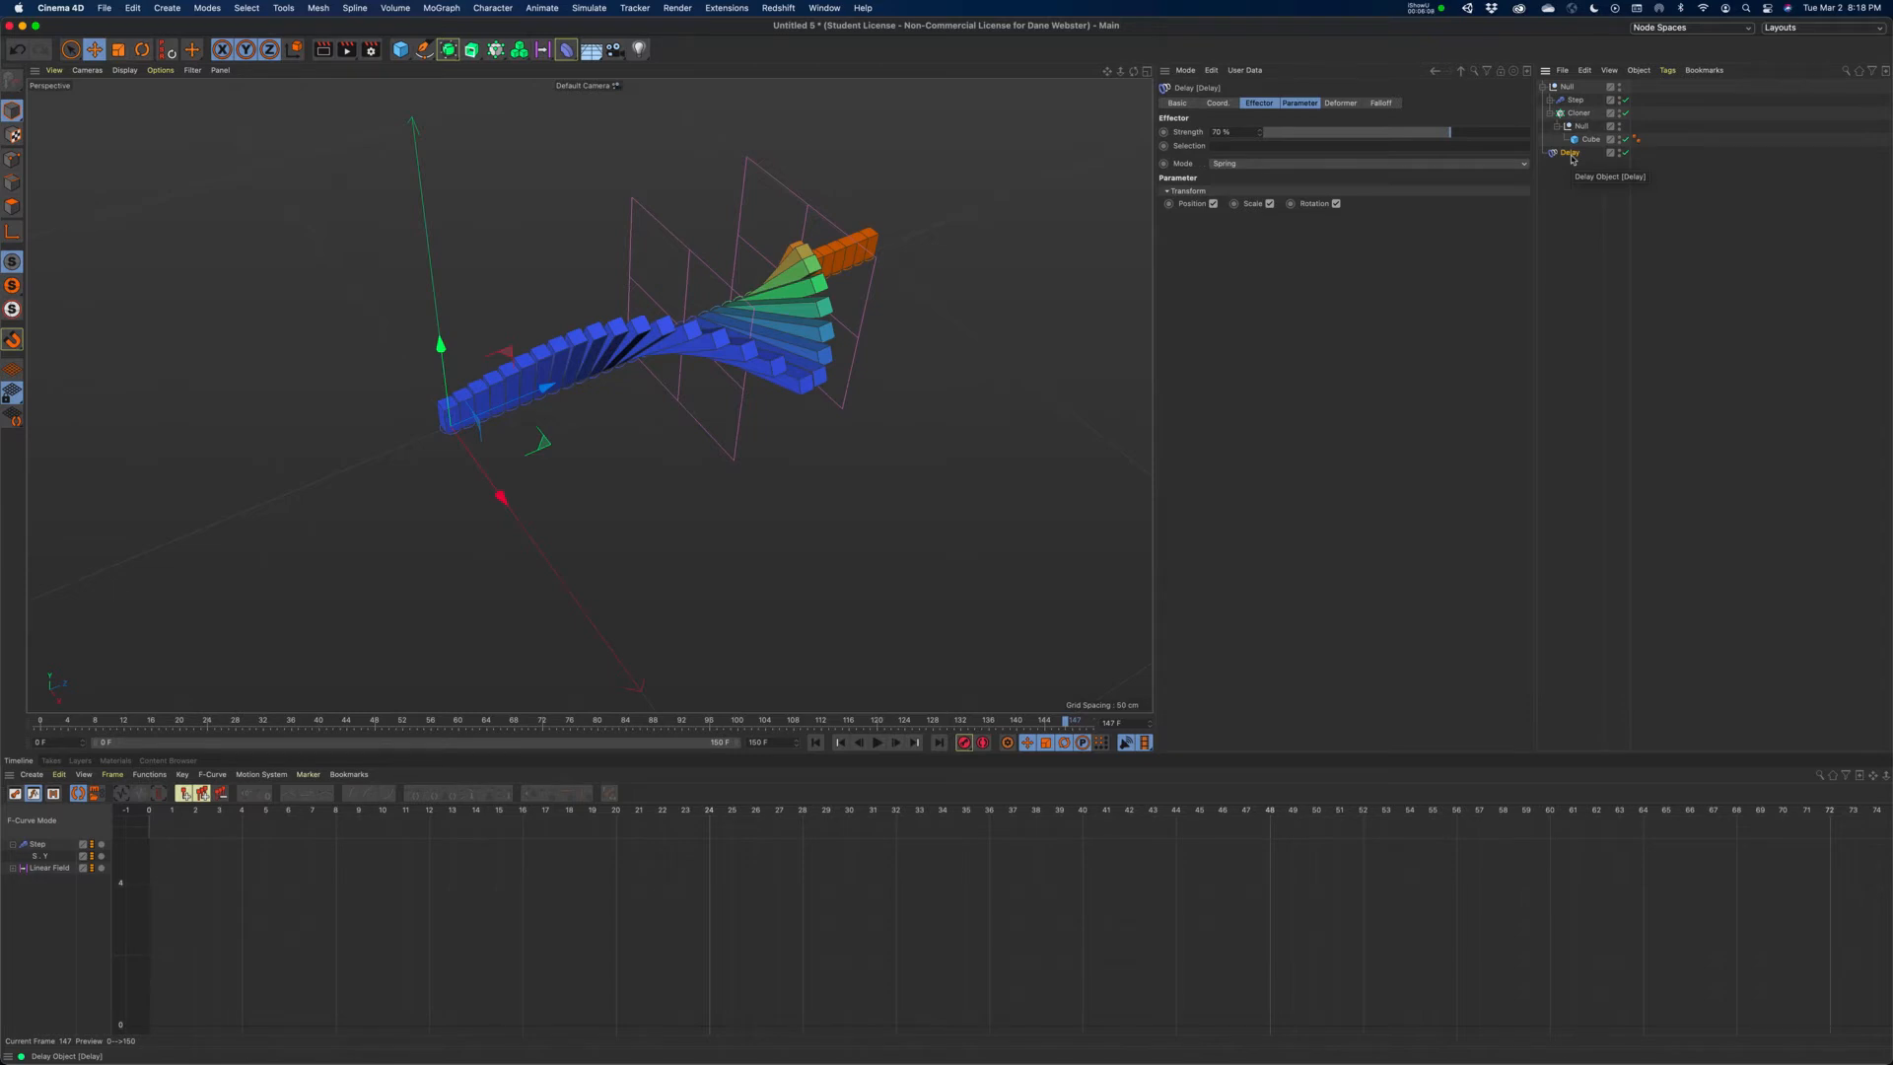
click(1576, 100)
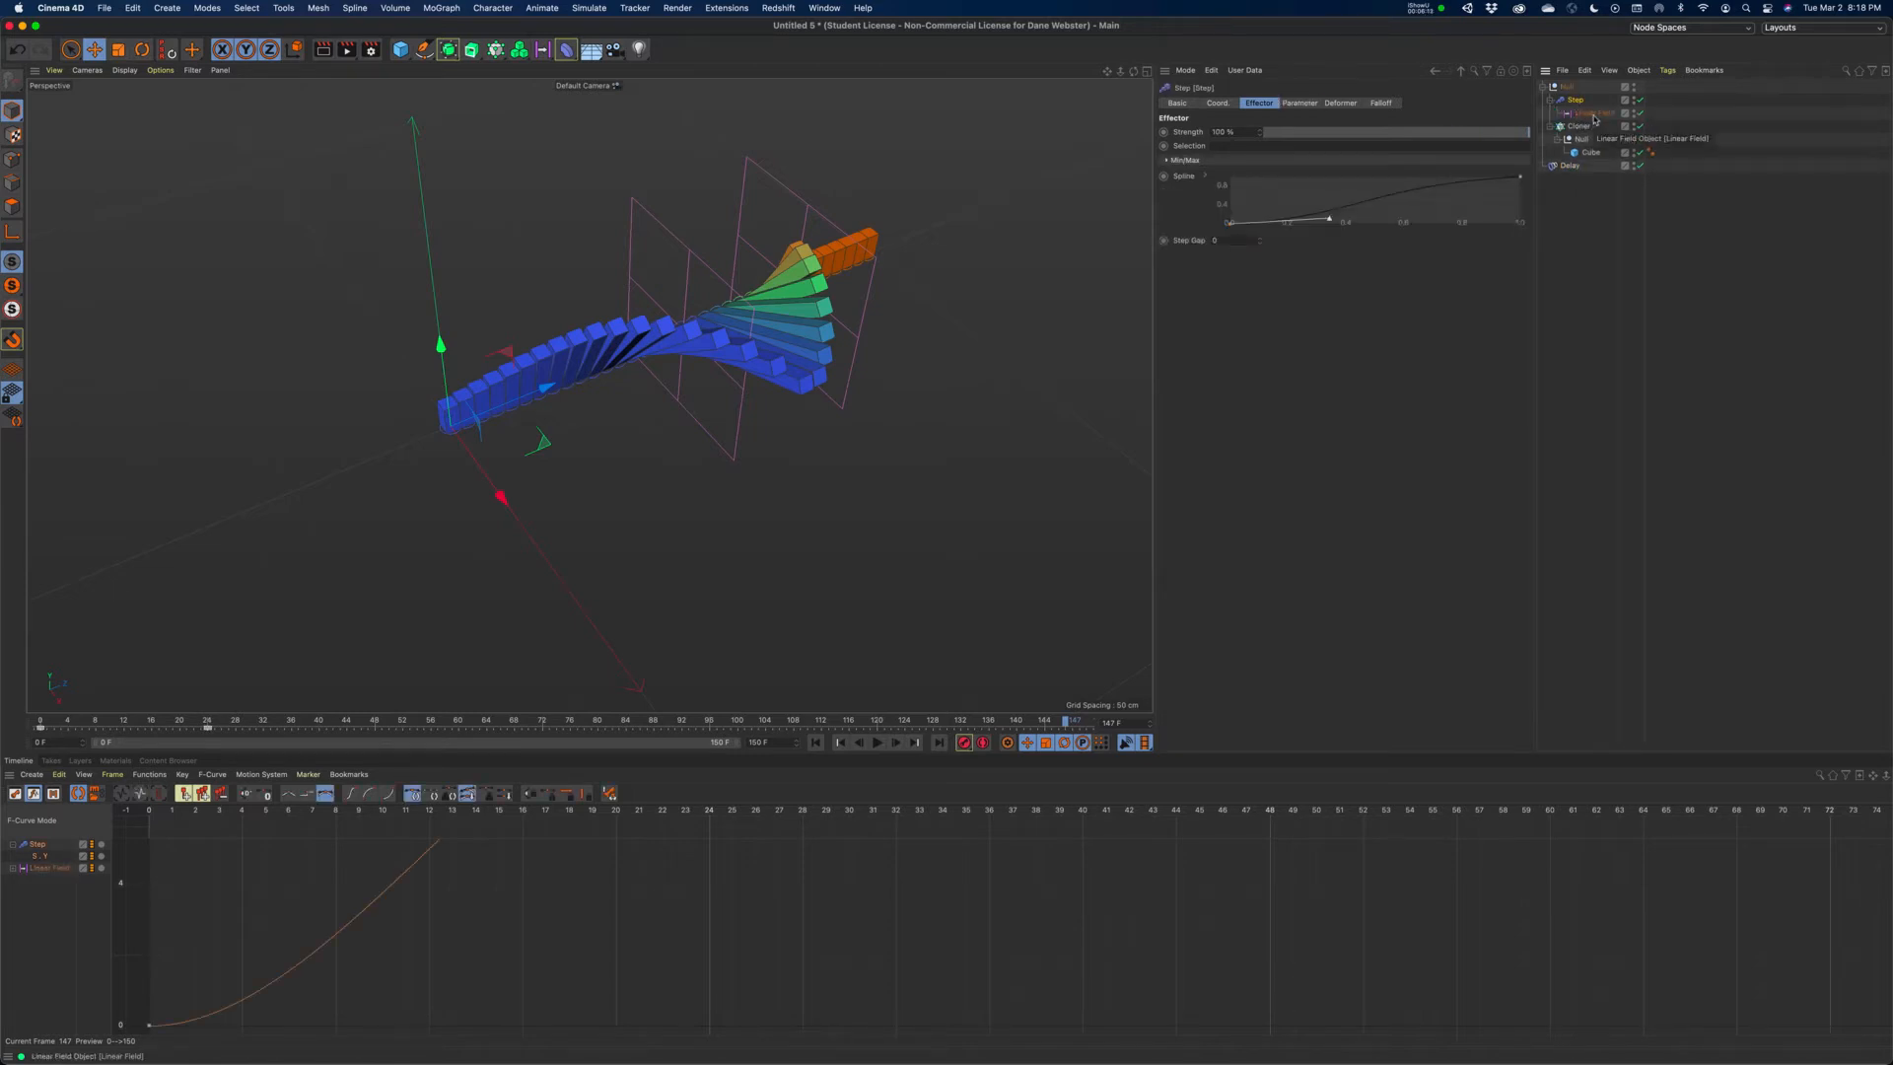
click(816, 742)
click(876, 742)
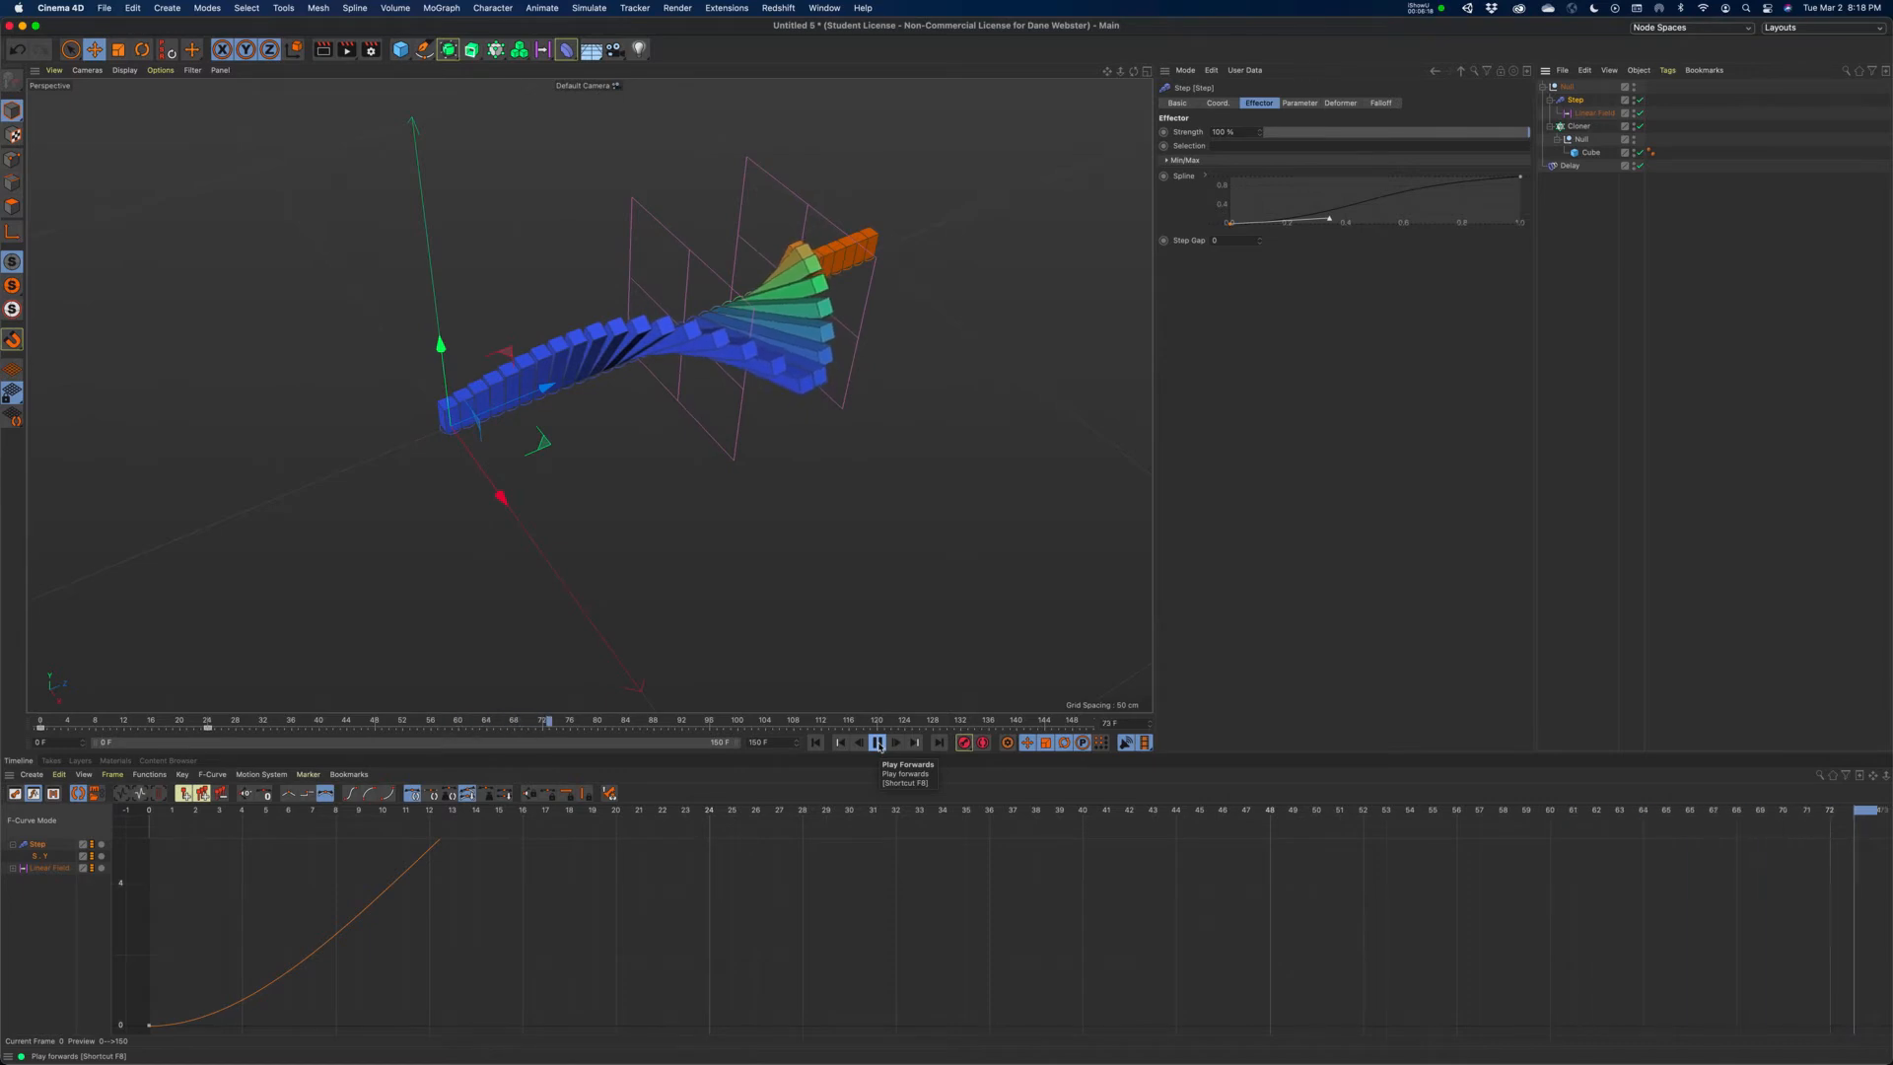
click(878, 742)
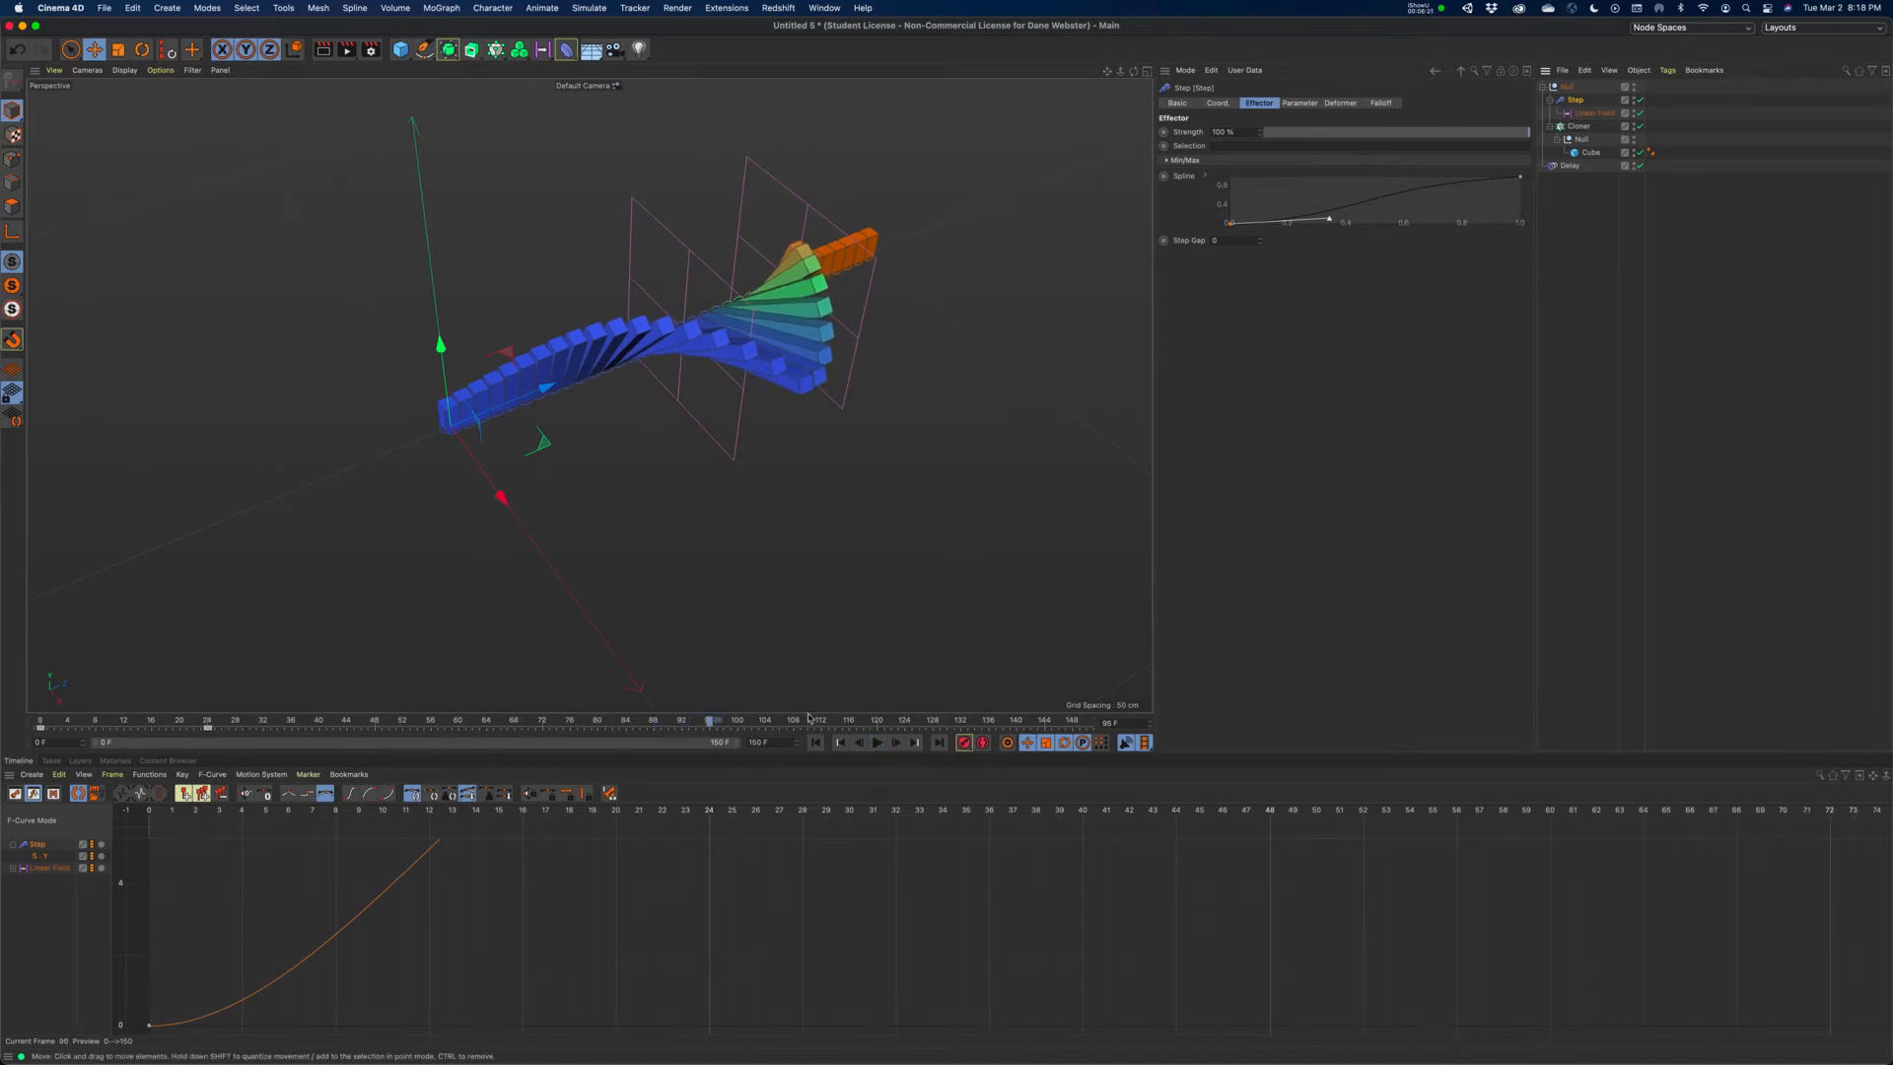
- Return to the first frame and wrap the outer null, with its Step effector and Cloner, in a new Grid Array Cloner
click(815, 743)
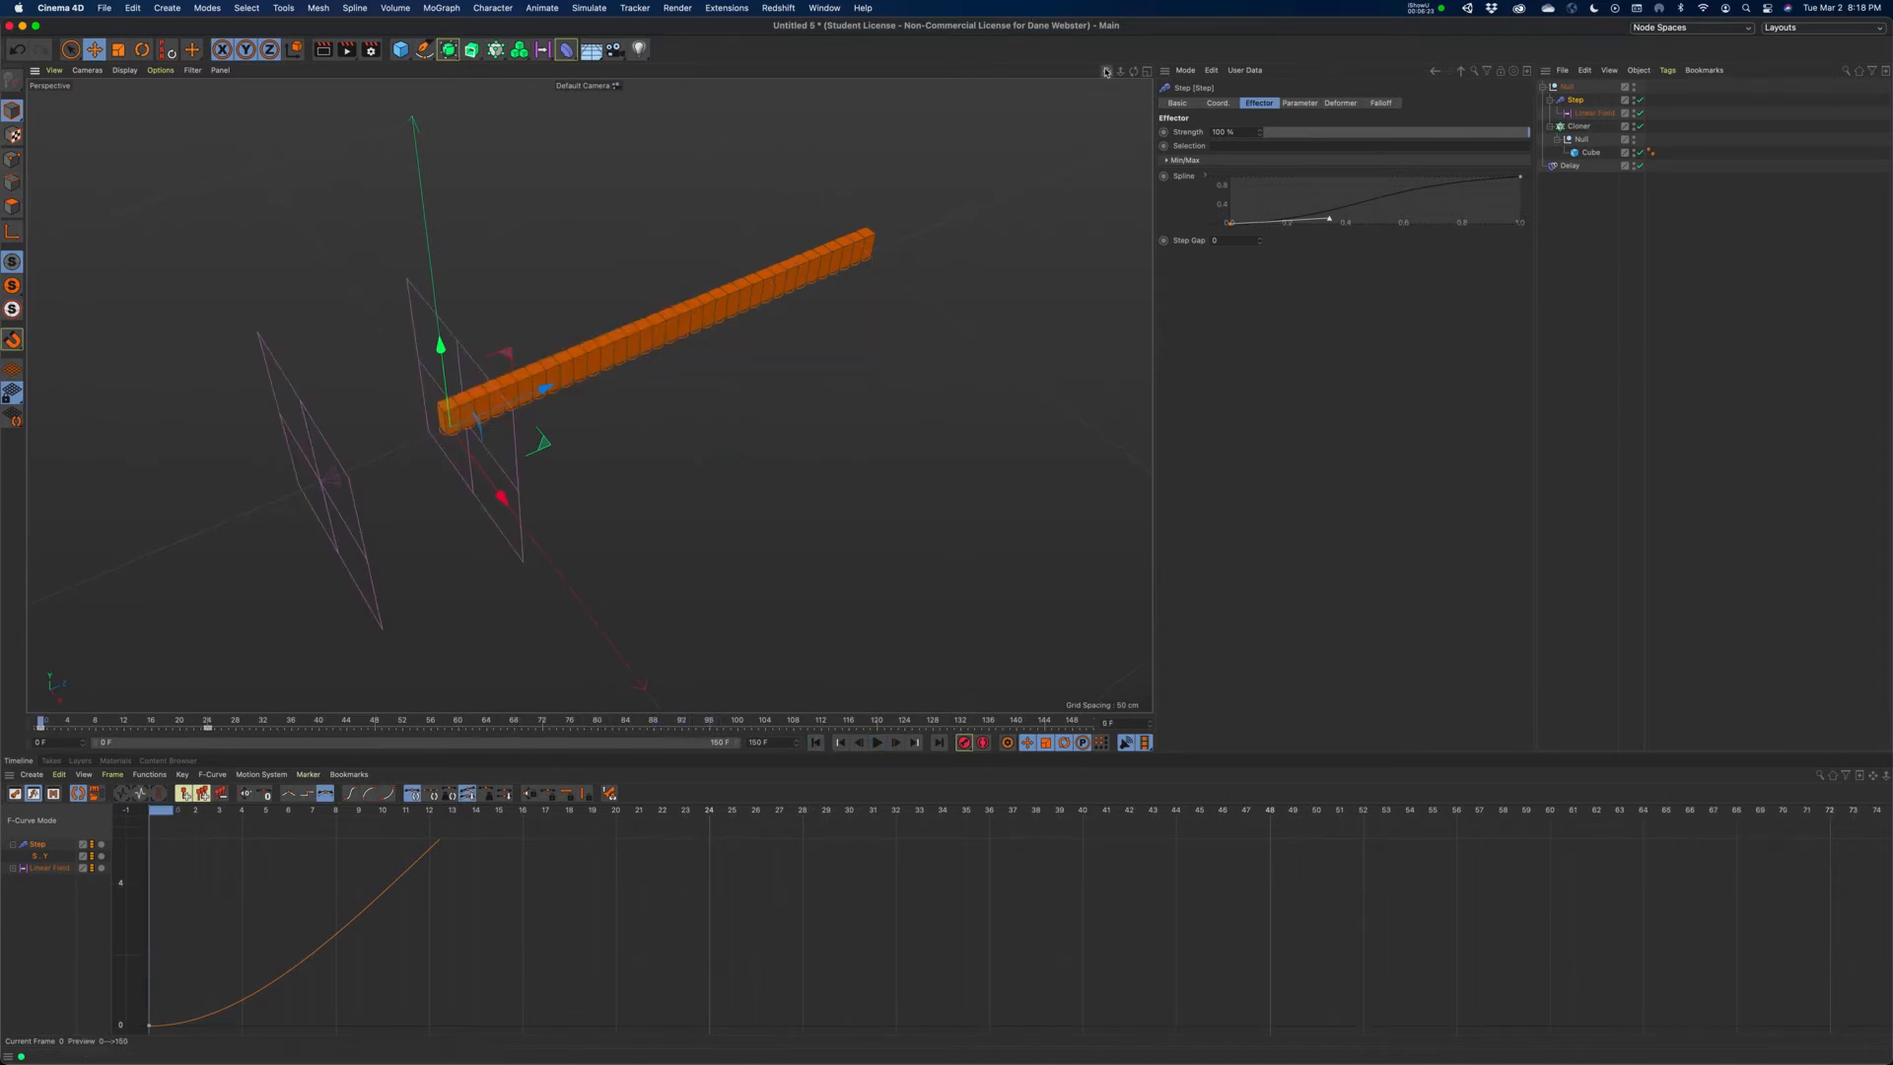
drag(1107, 71, 1106, 73)
click(1543, 88)
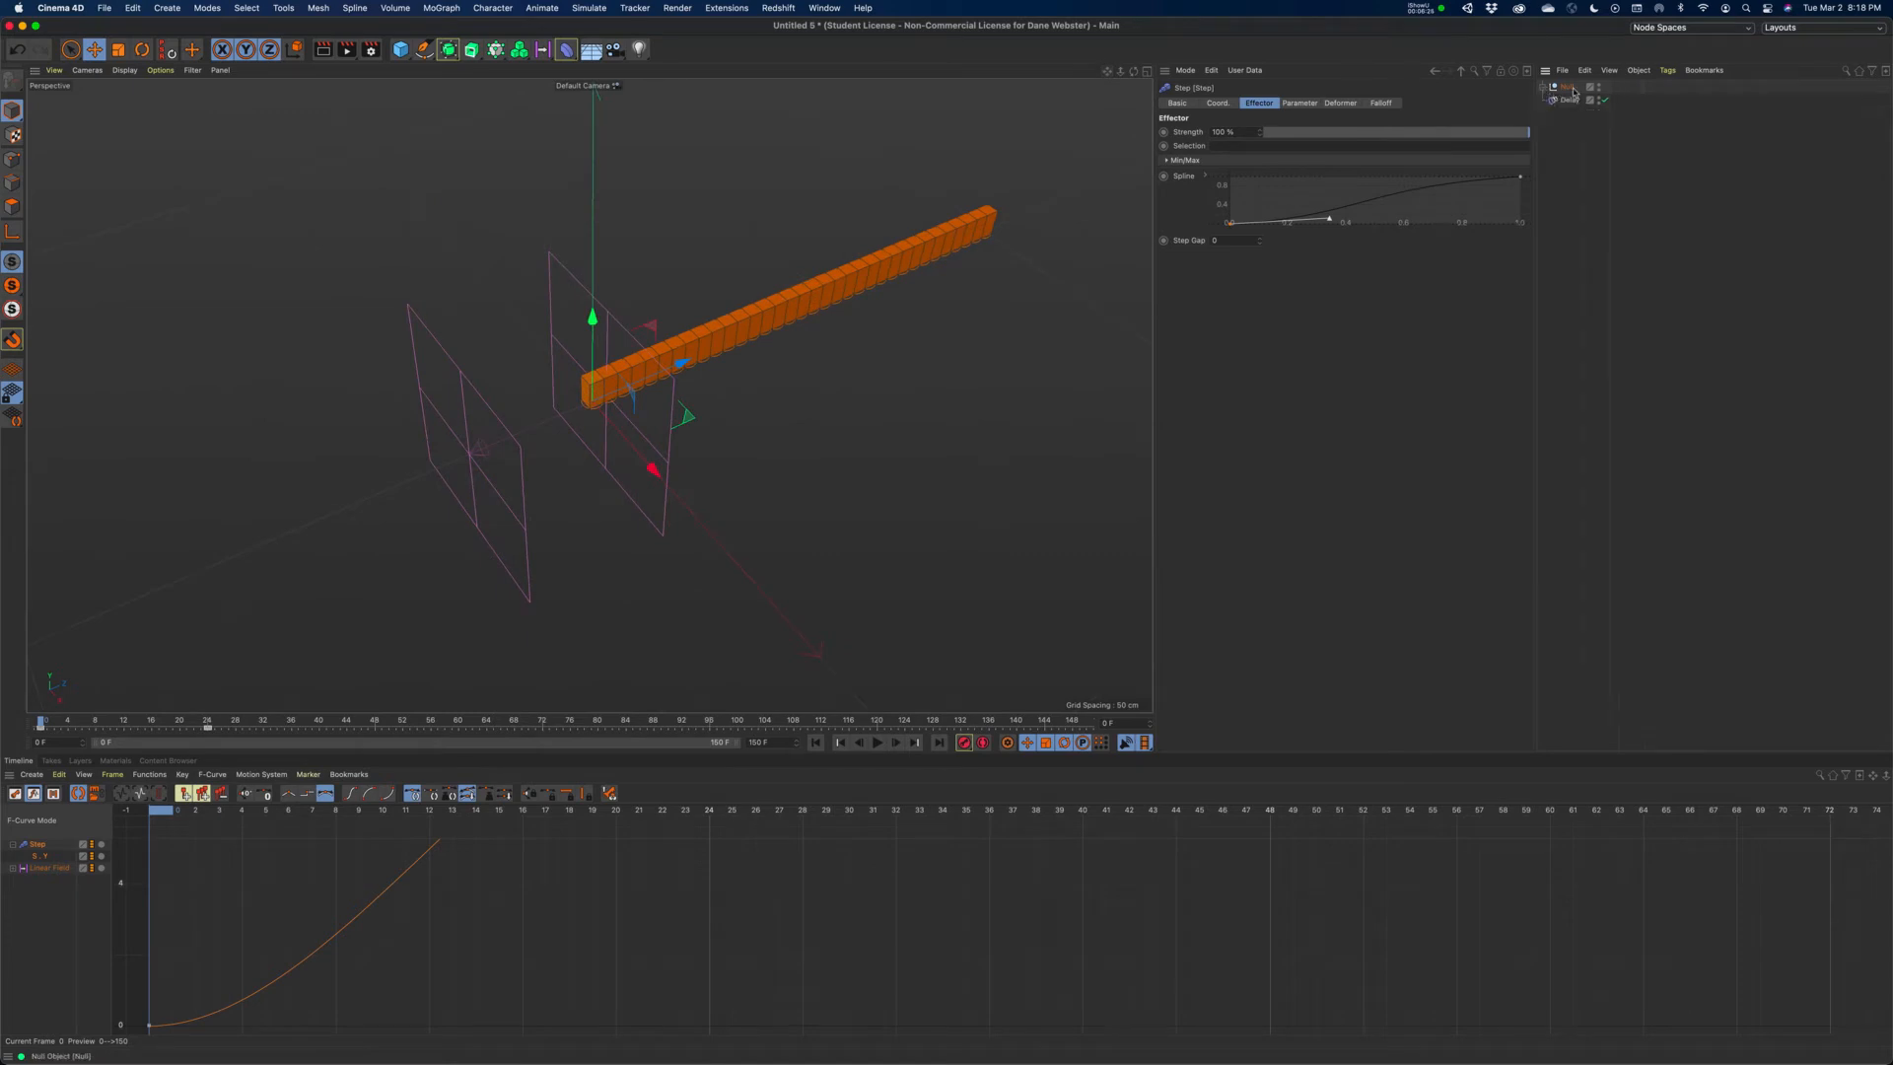
click(1568, 87)
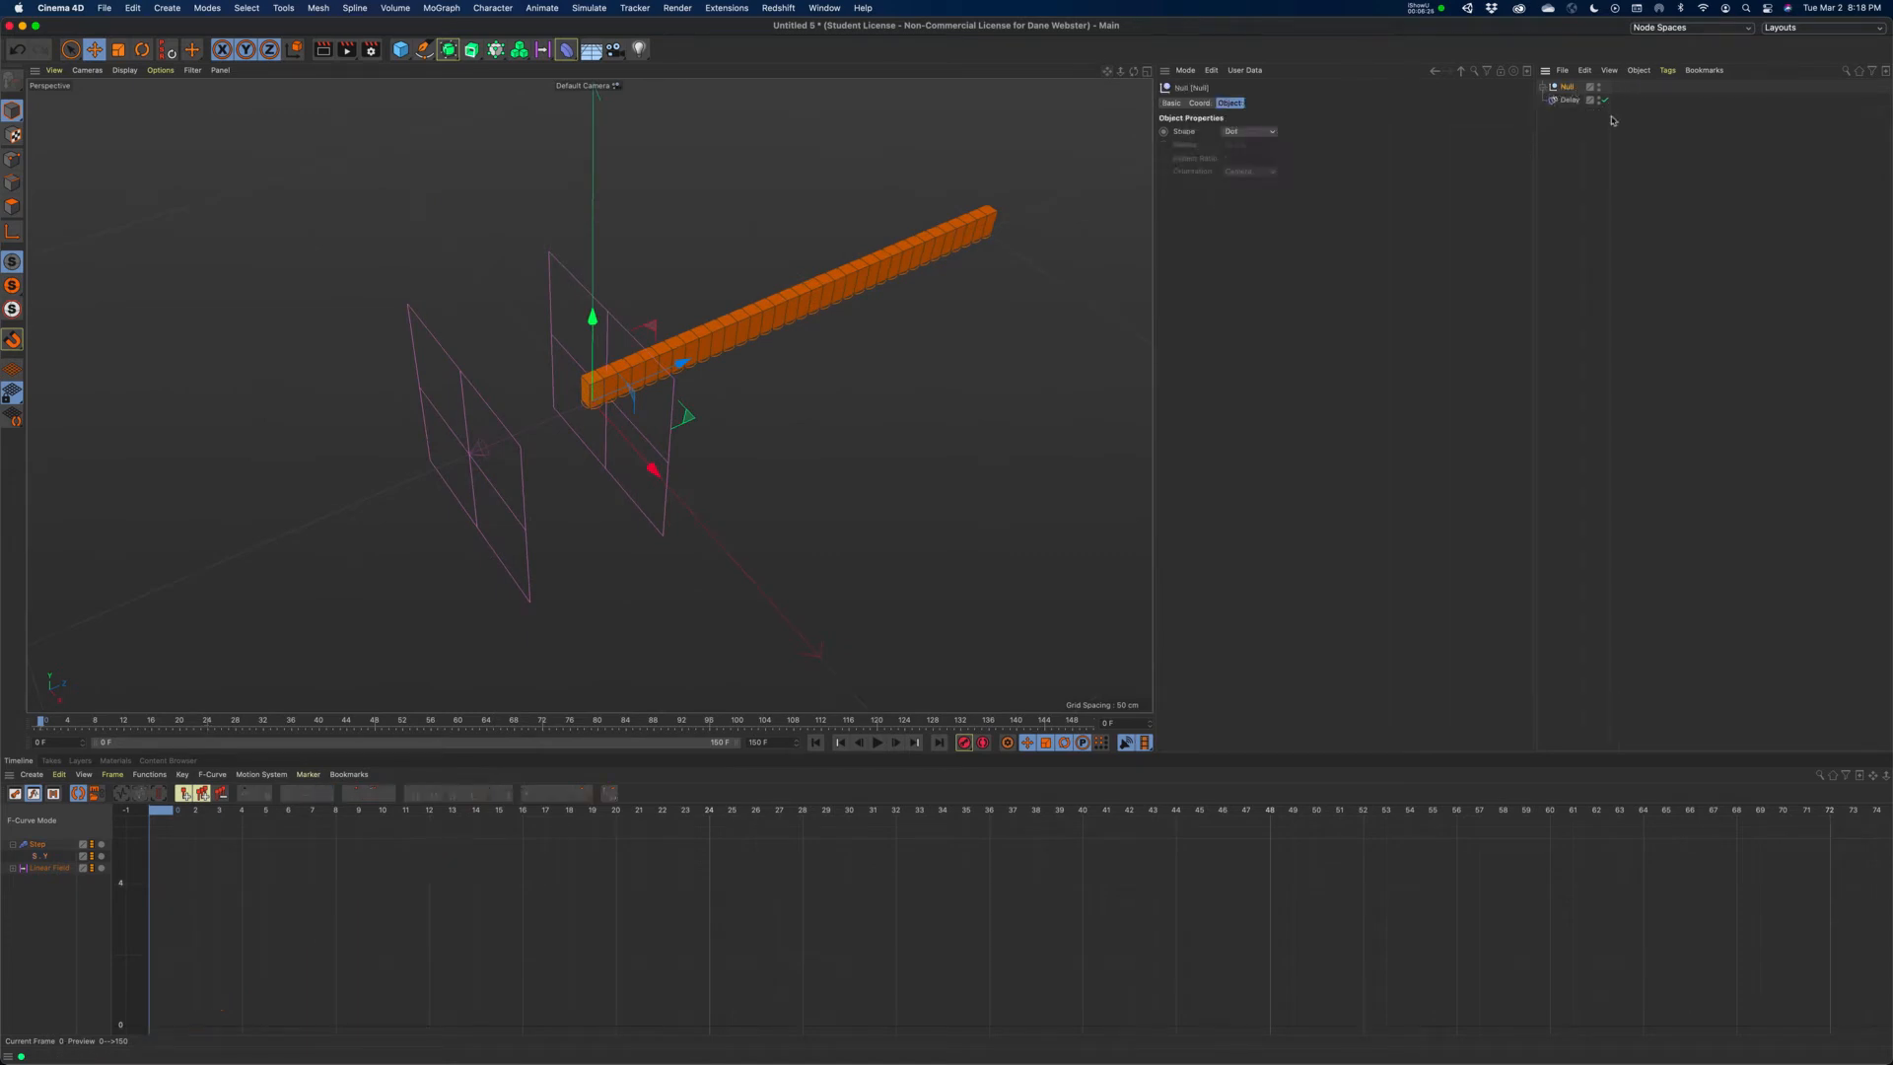
alt+click(496, 51)
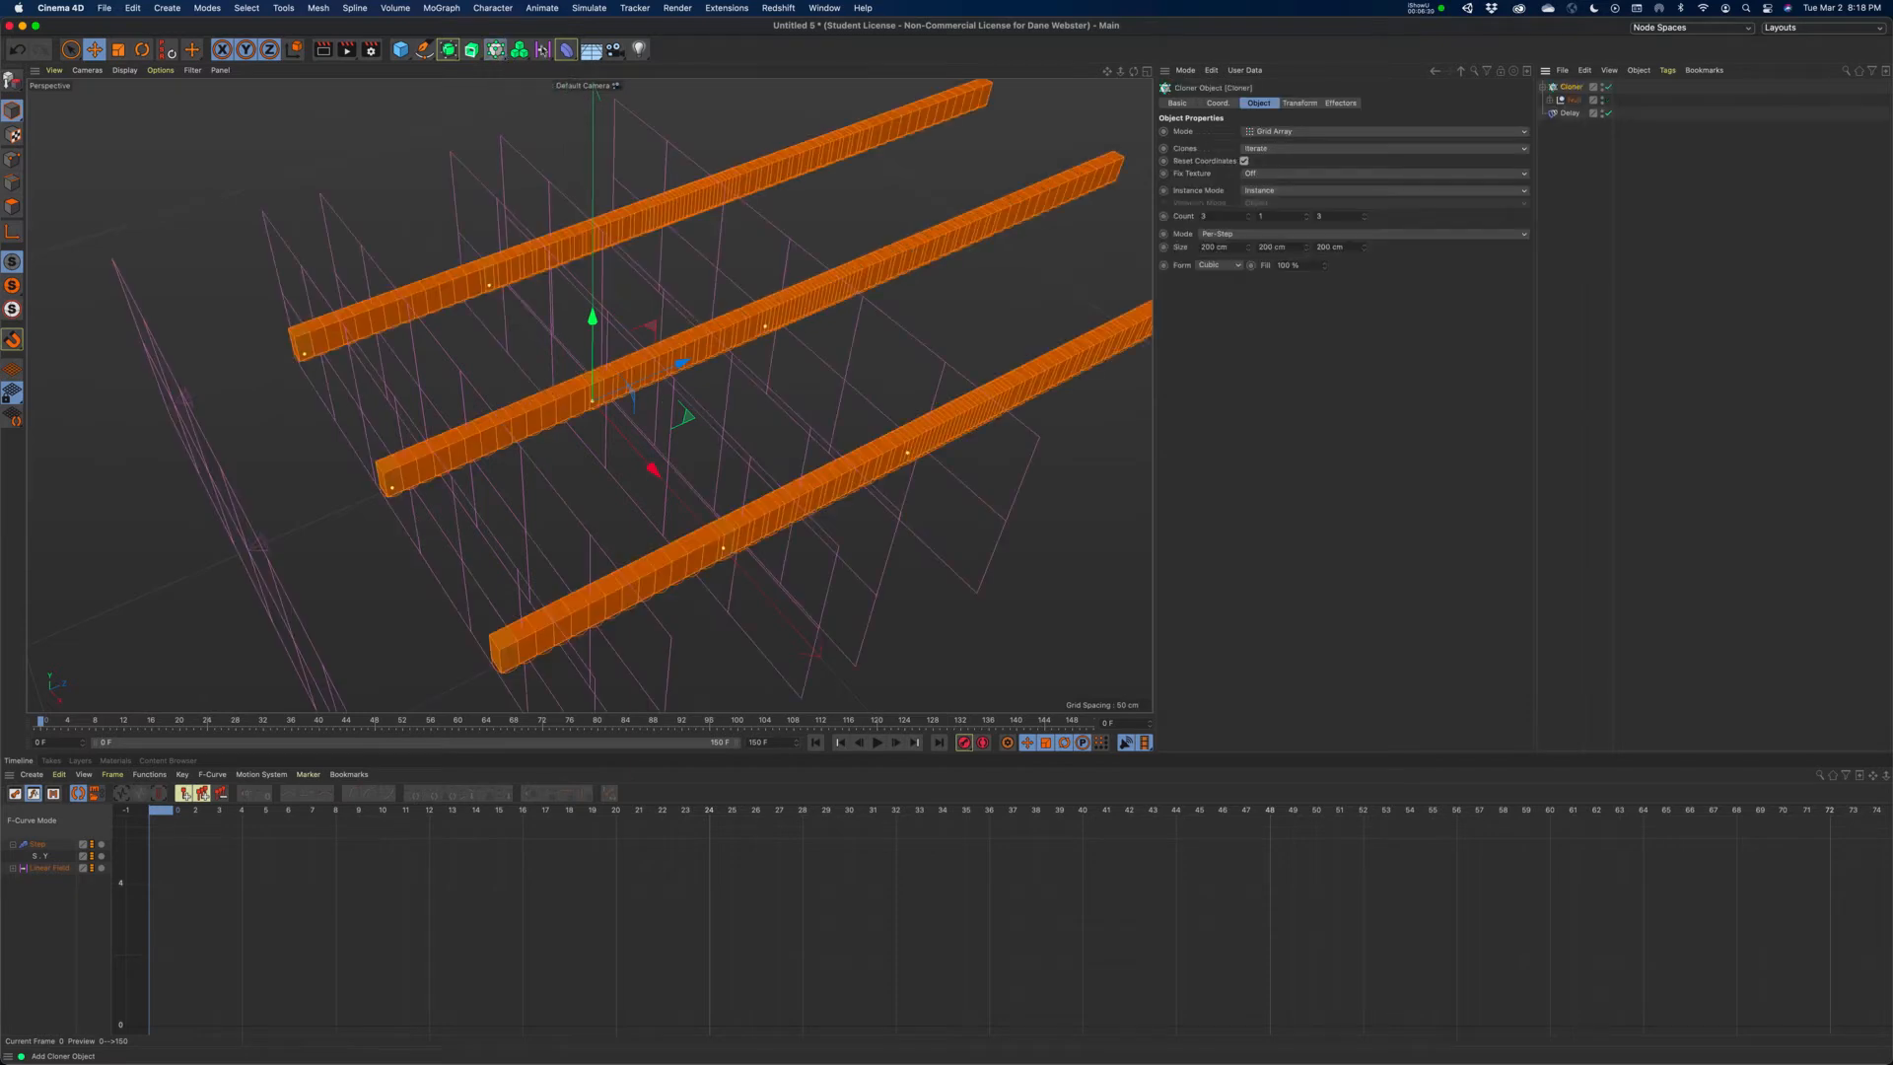
click(1550, 100)
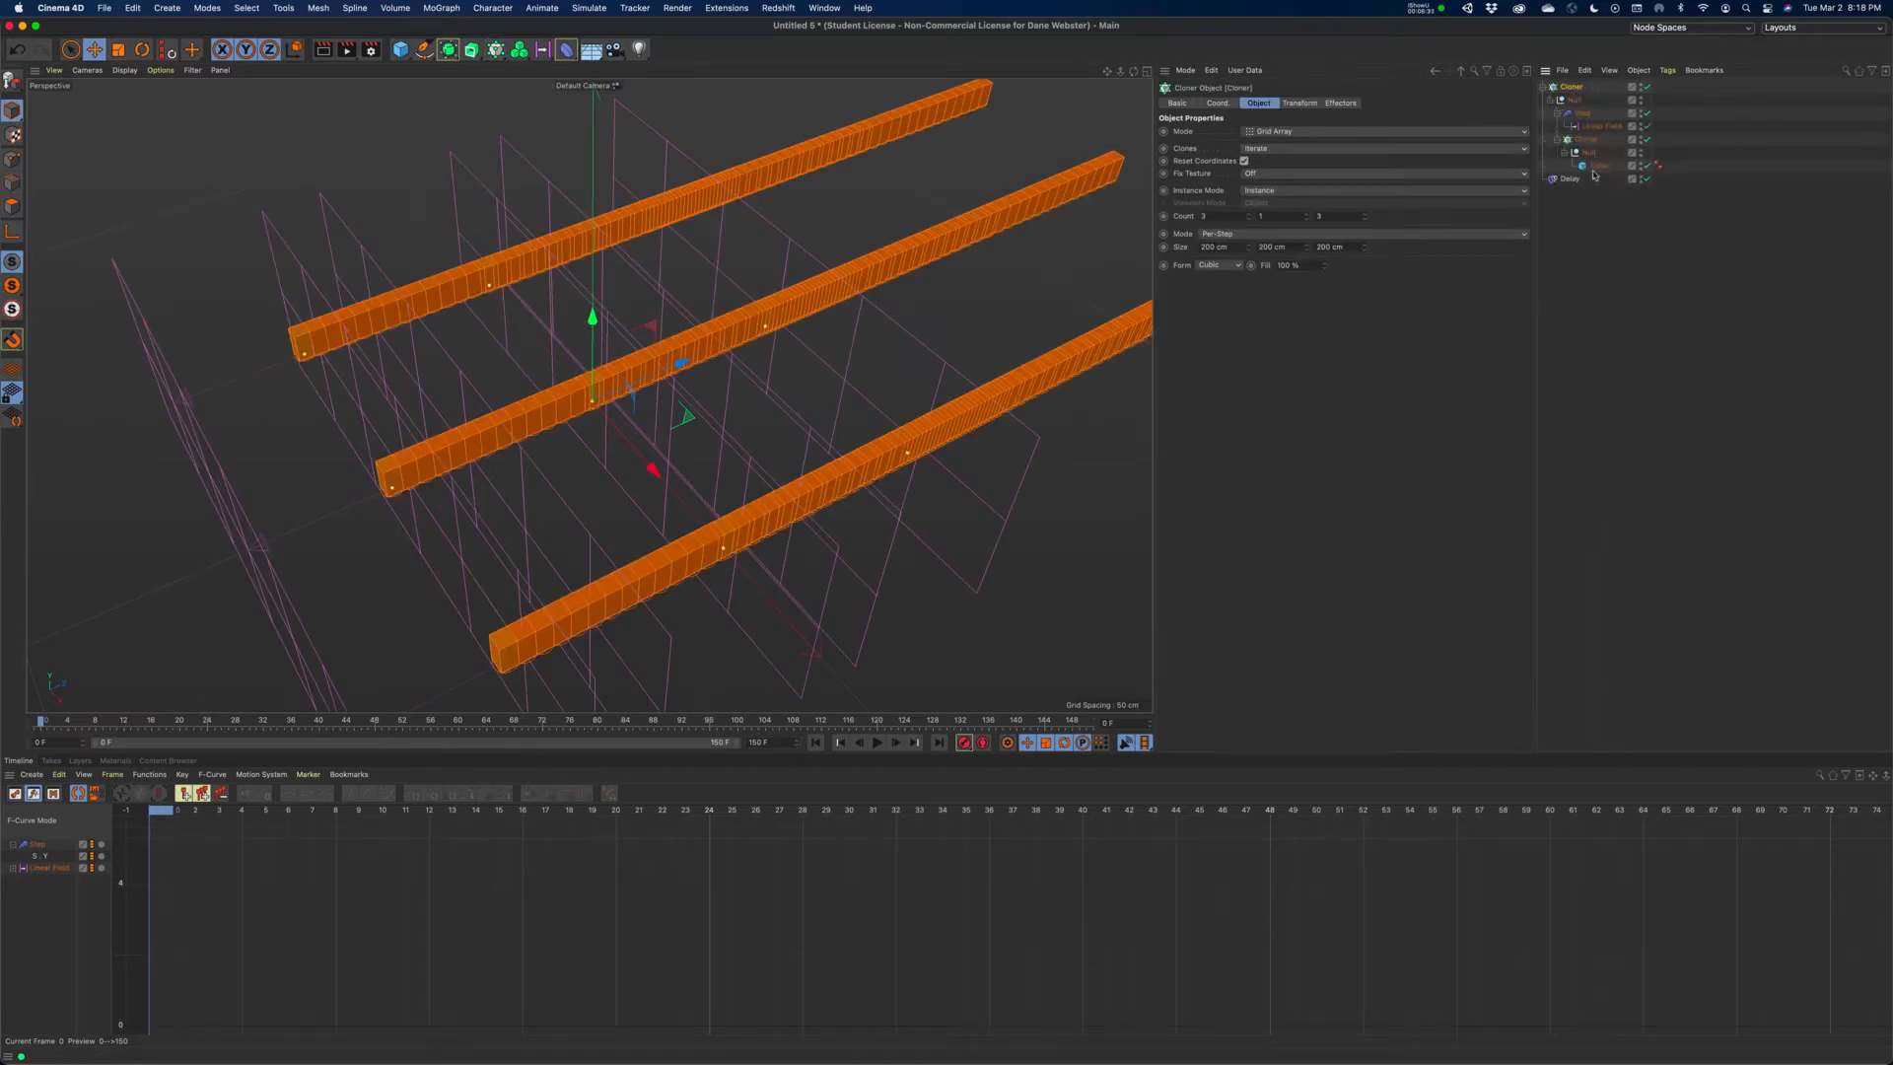
click(1550, 101)
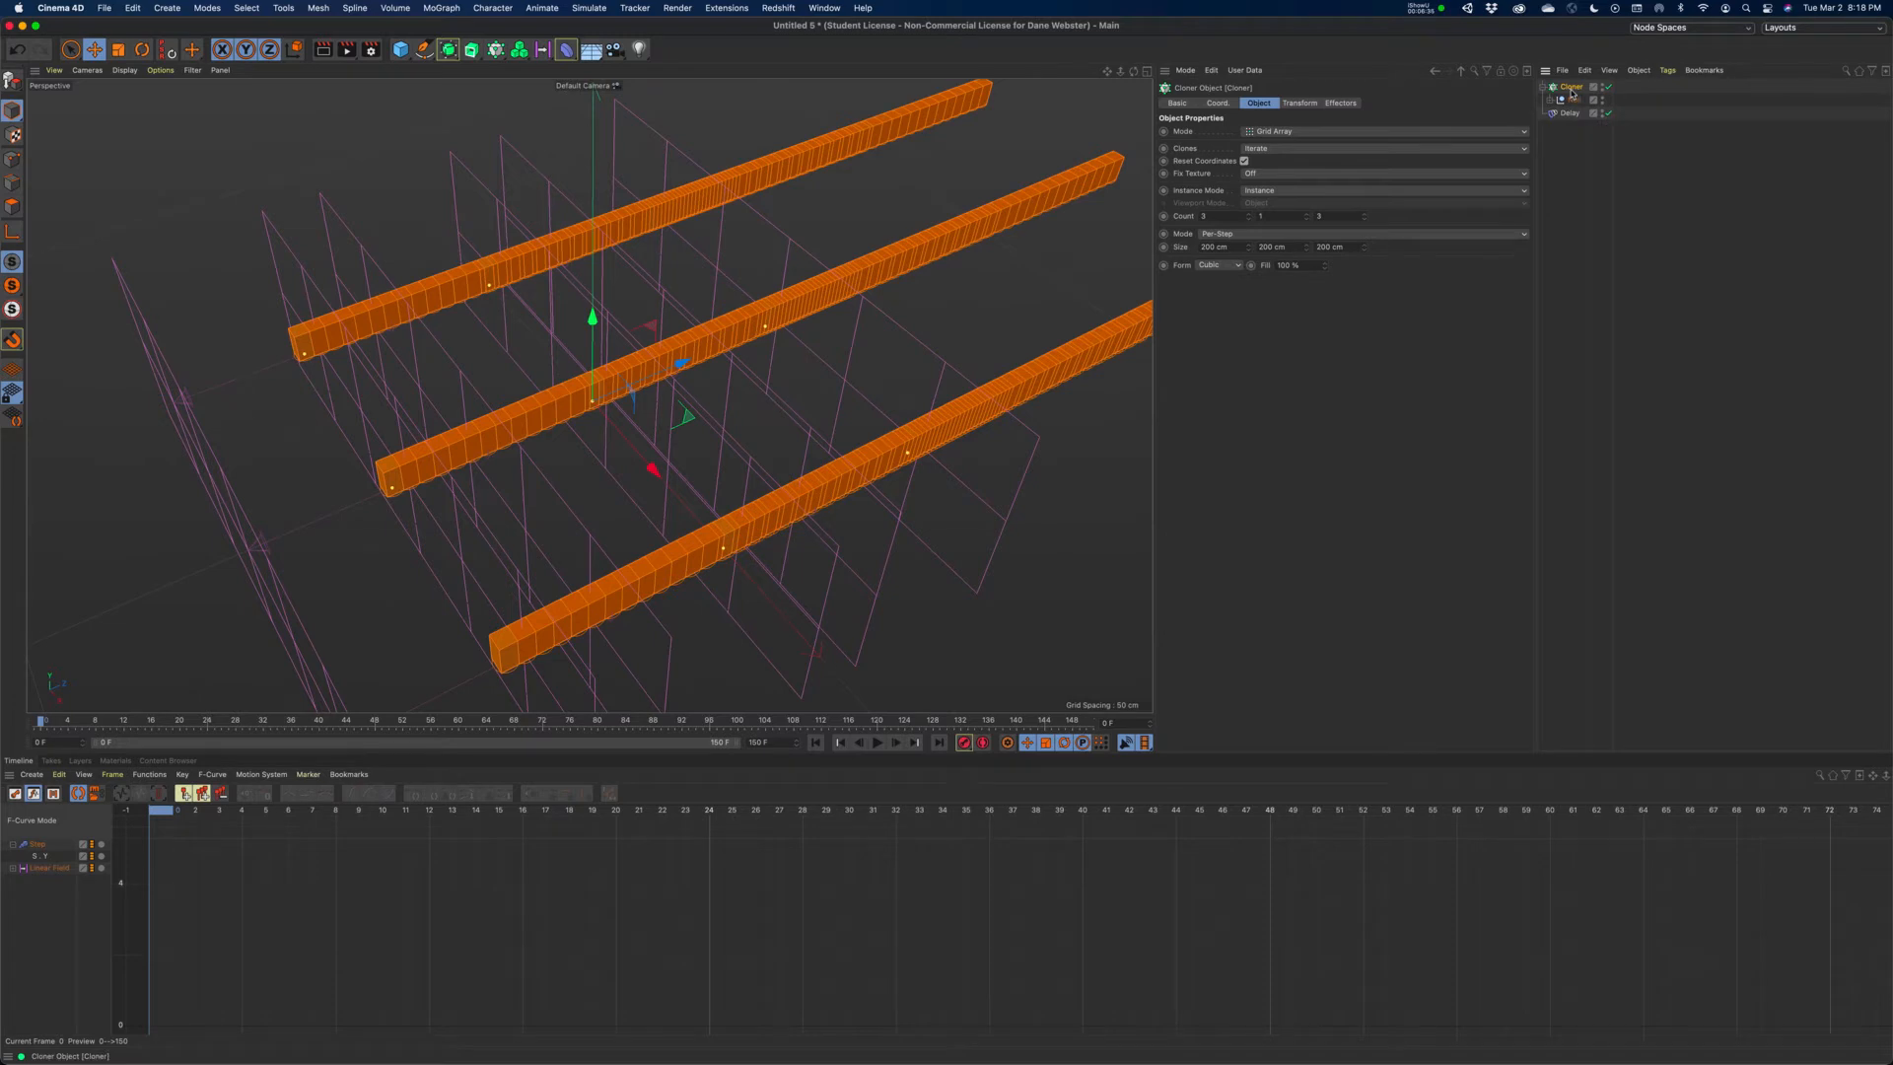
- Play the animation of the cloned grid of rows and inspect the twisting result as a whole
scroll(938, 402, down, 8)
alt+drag(938, 401, 863, 522)
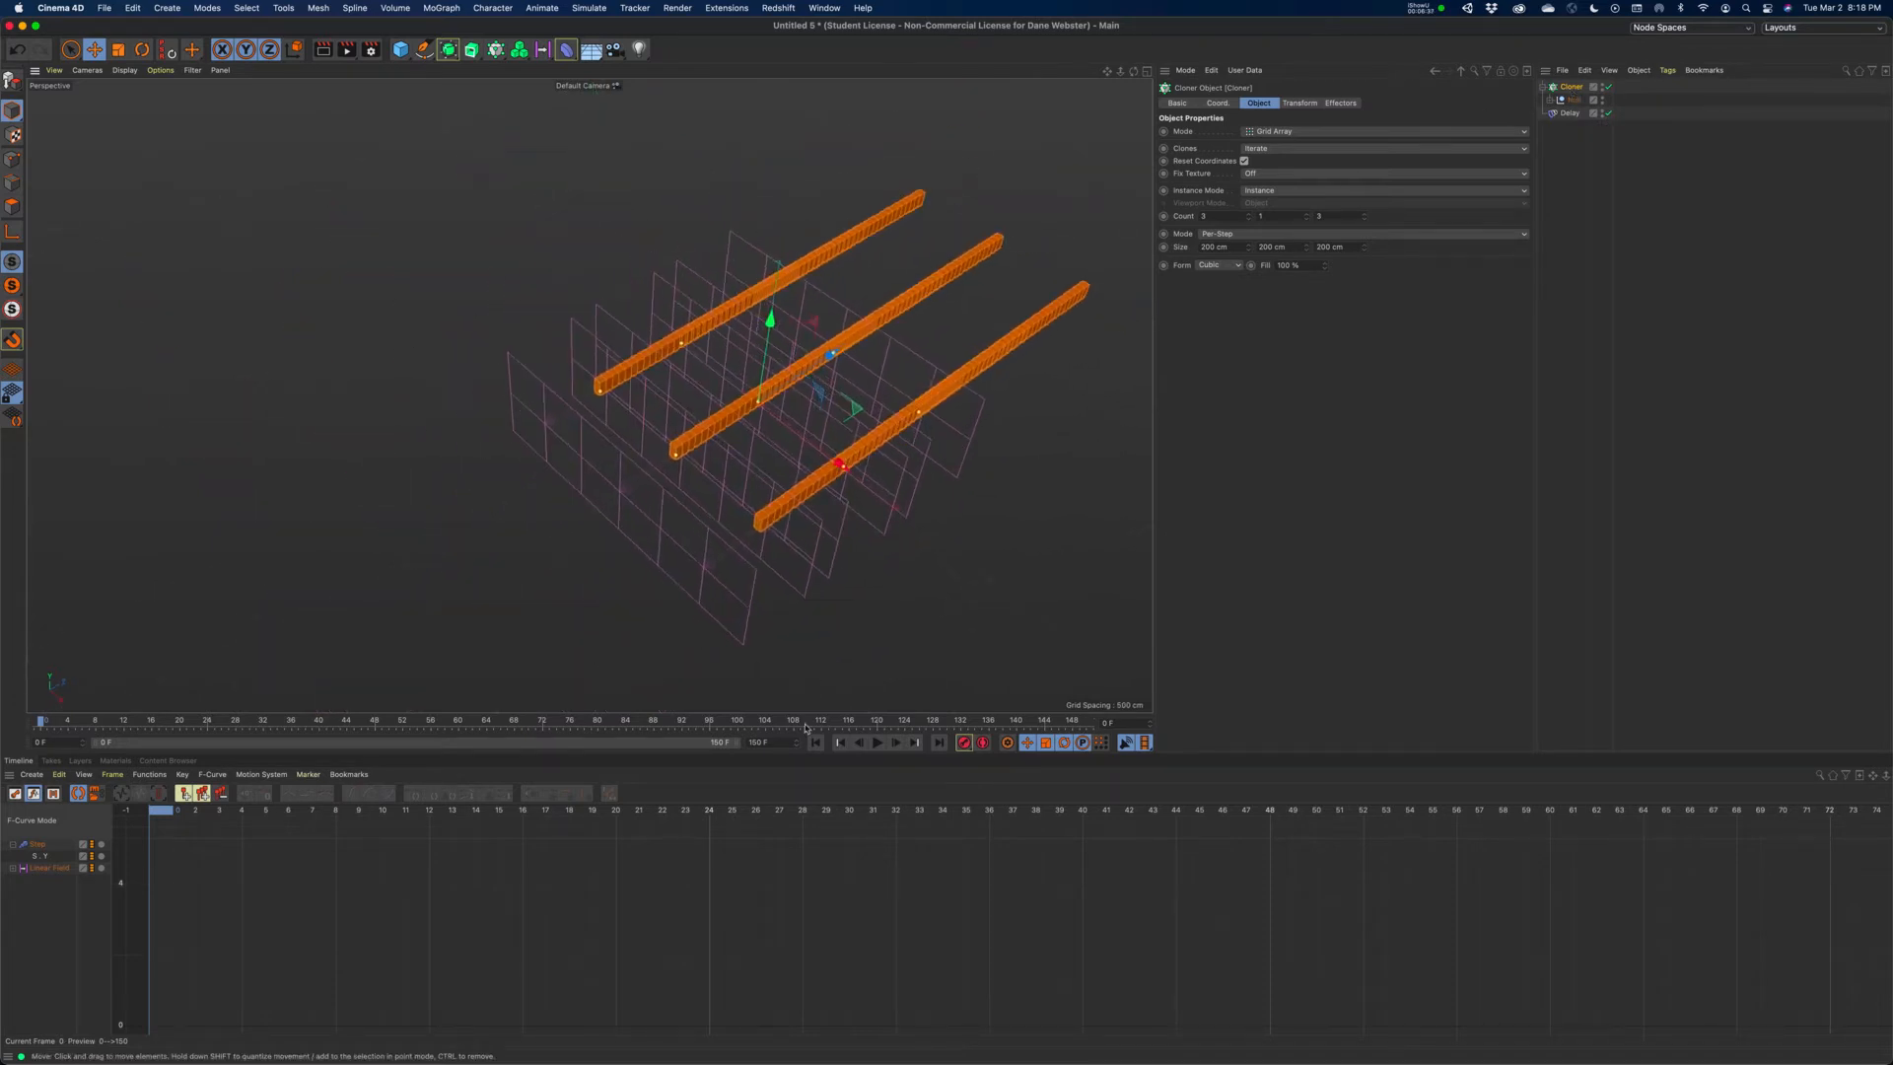
click(877, 744)
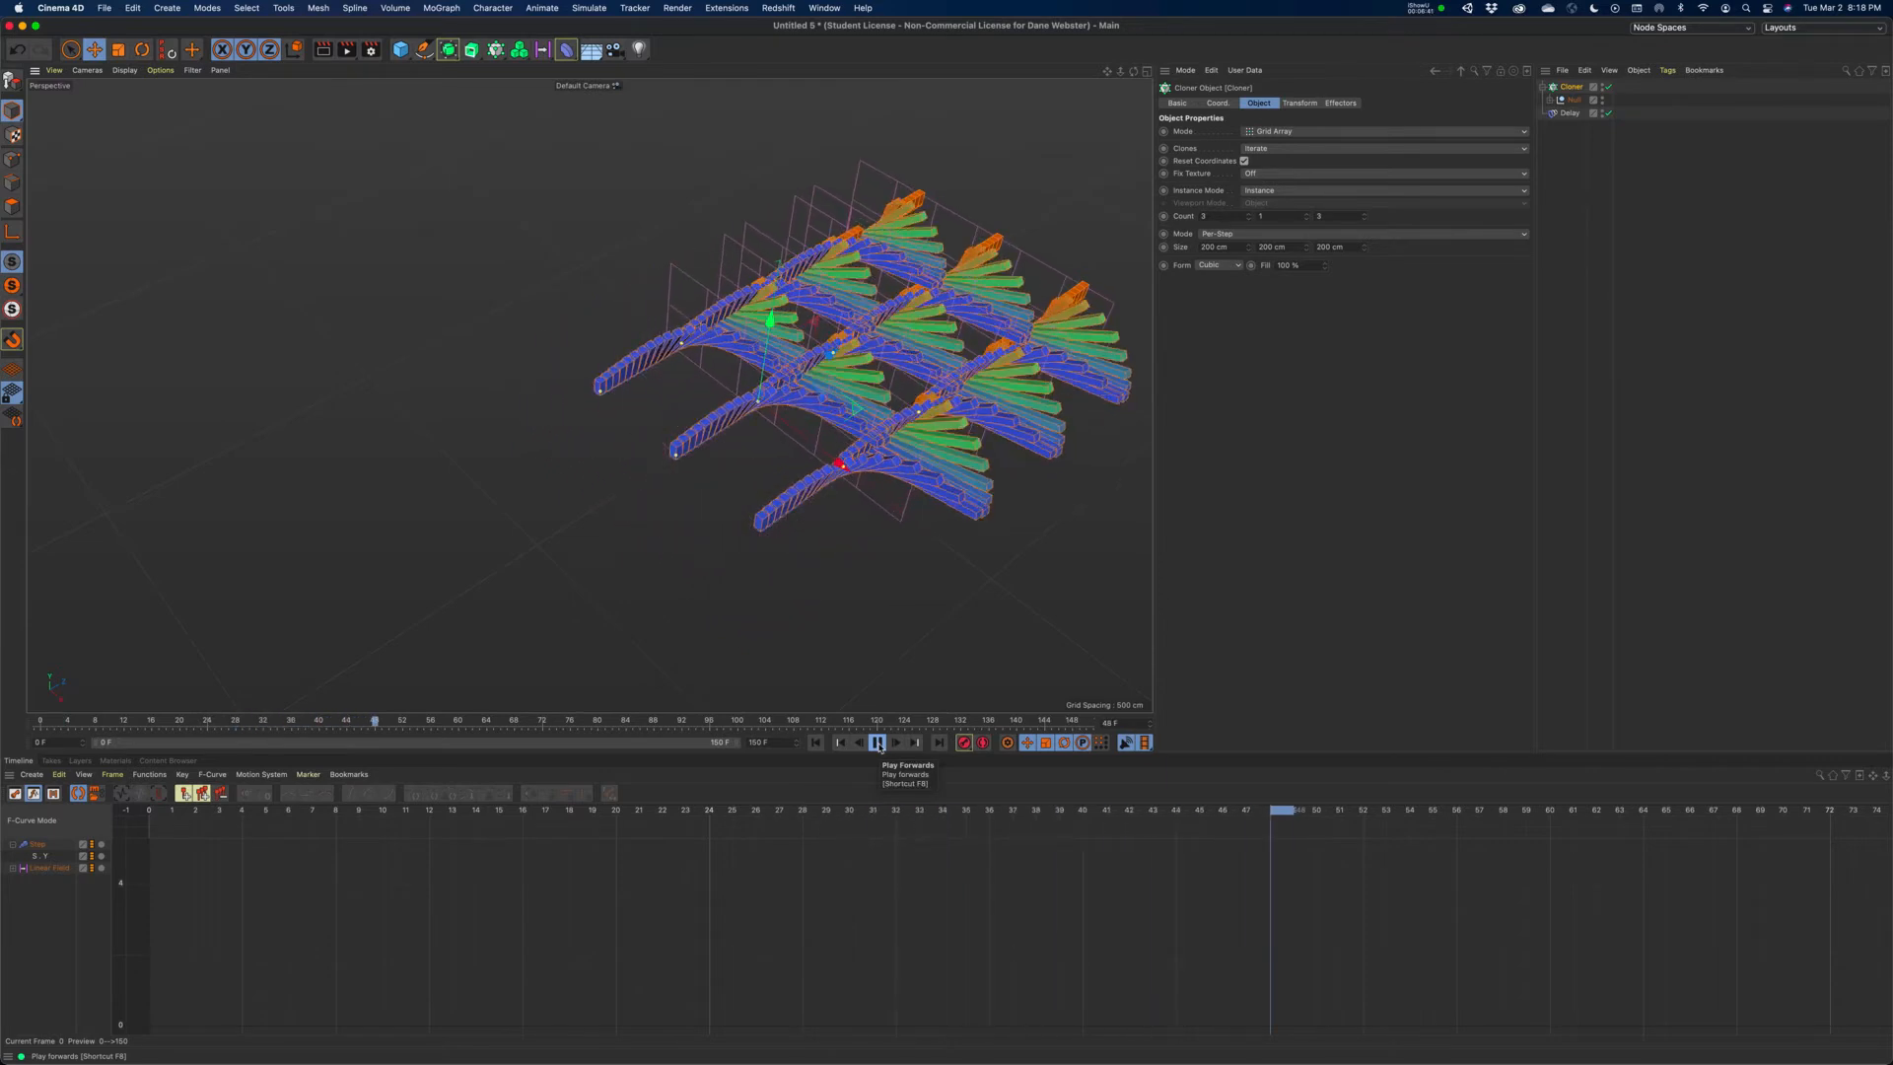
click(878, 744)
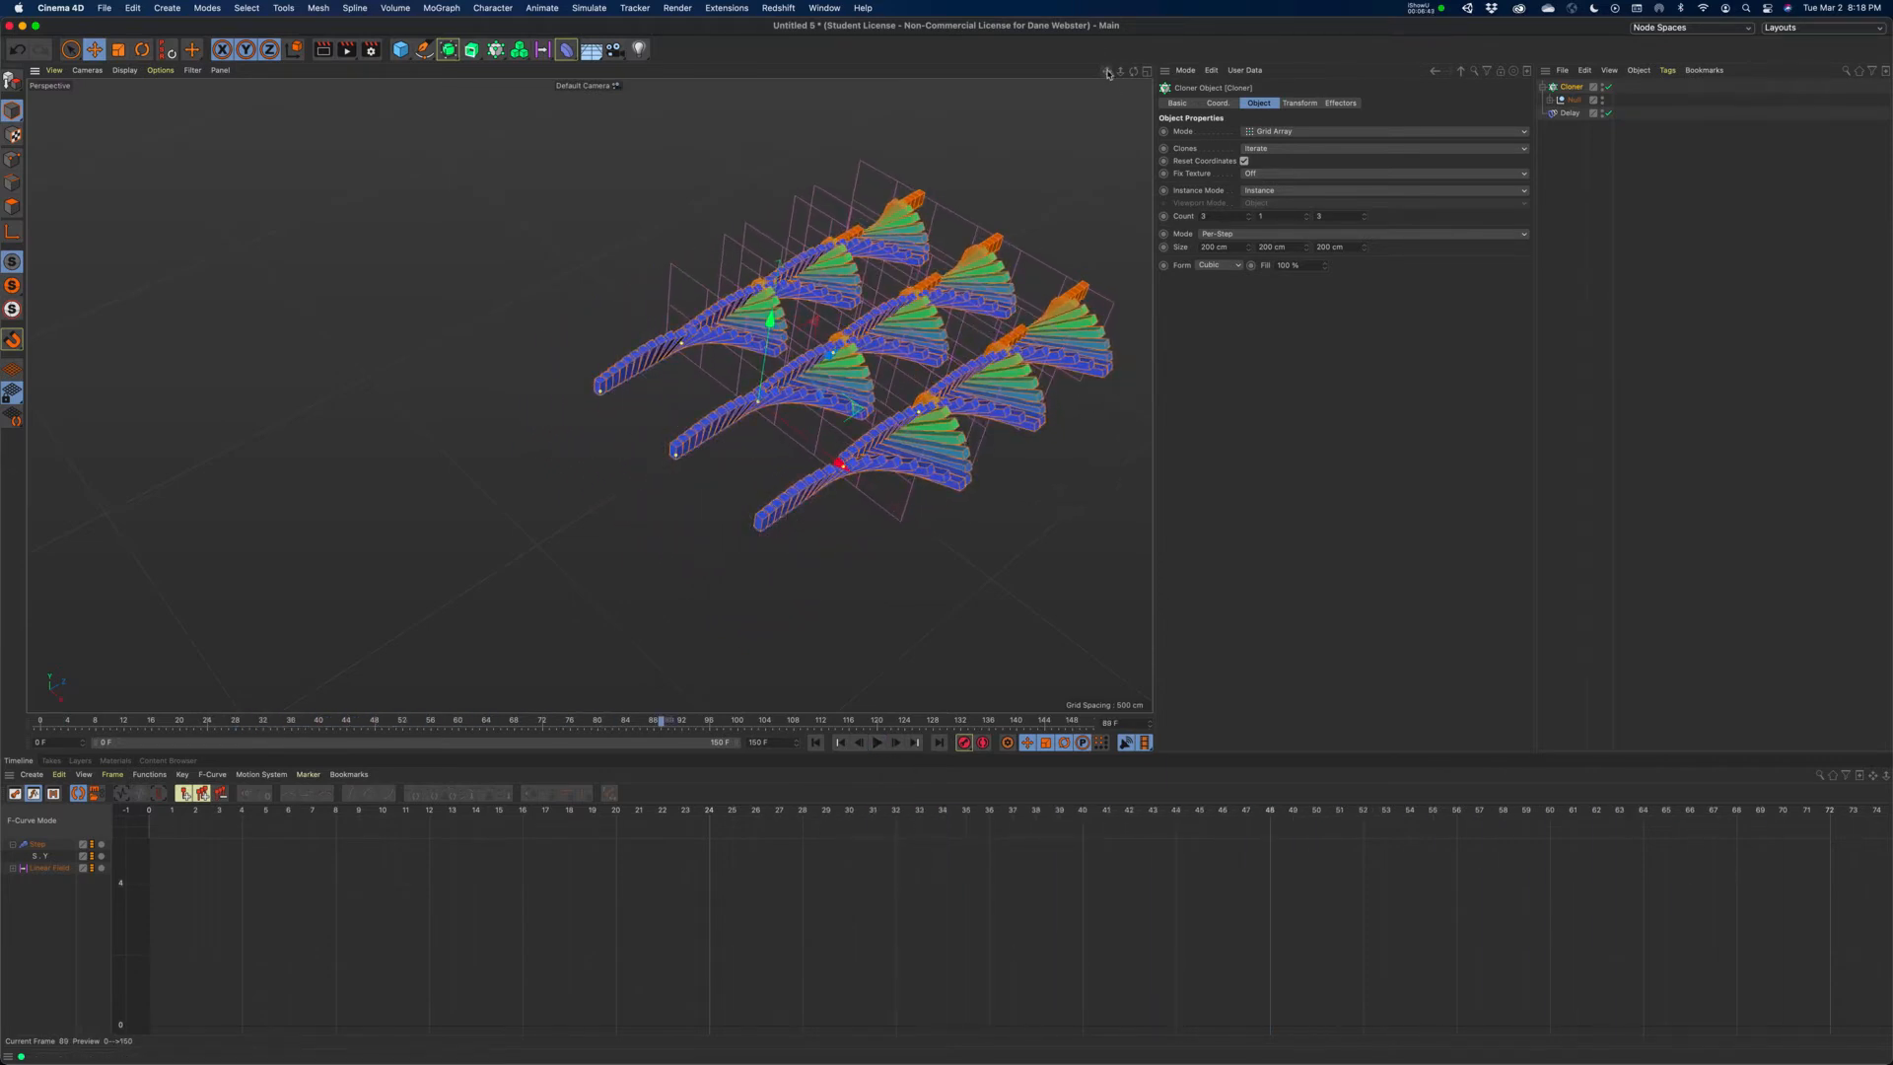
drag(1109, 74, 814, 121)
alt+drag(1091, 279, 1051, 377)
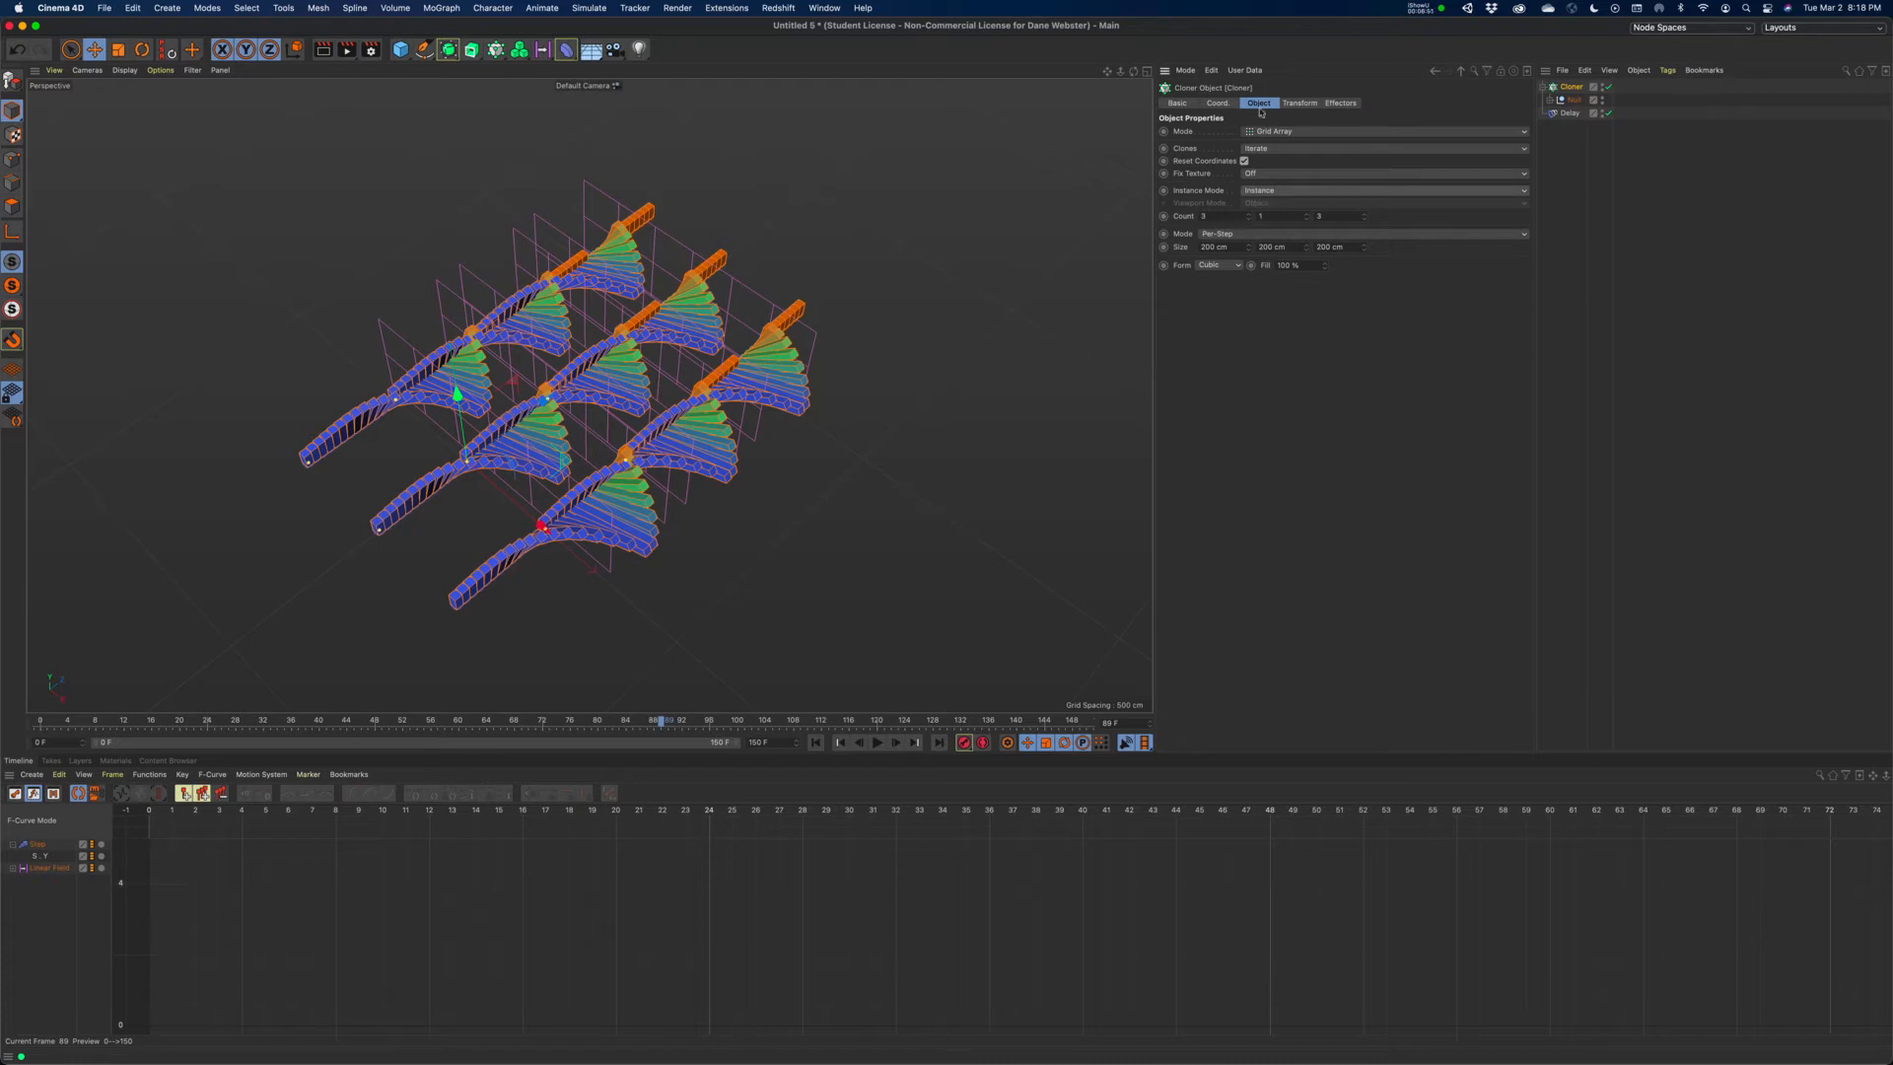
- Switch the outer Cloner's mode from Grid Array to Radial
click(1300, 103)
click(1262, 103)
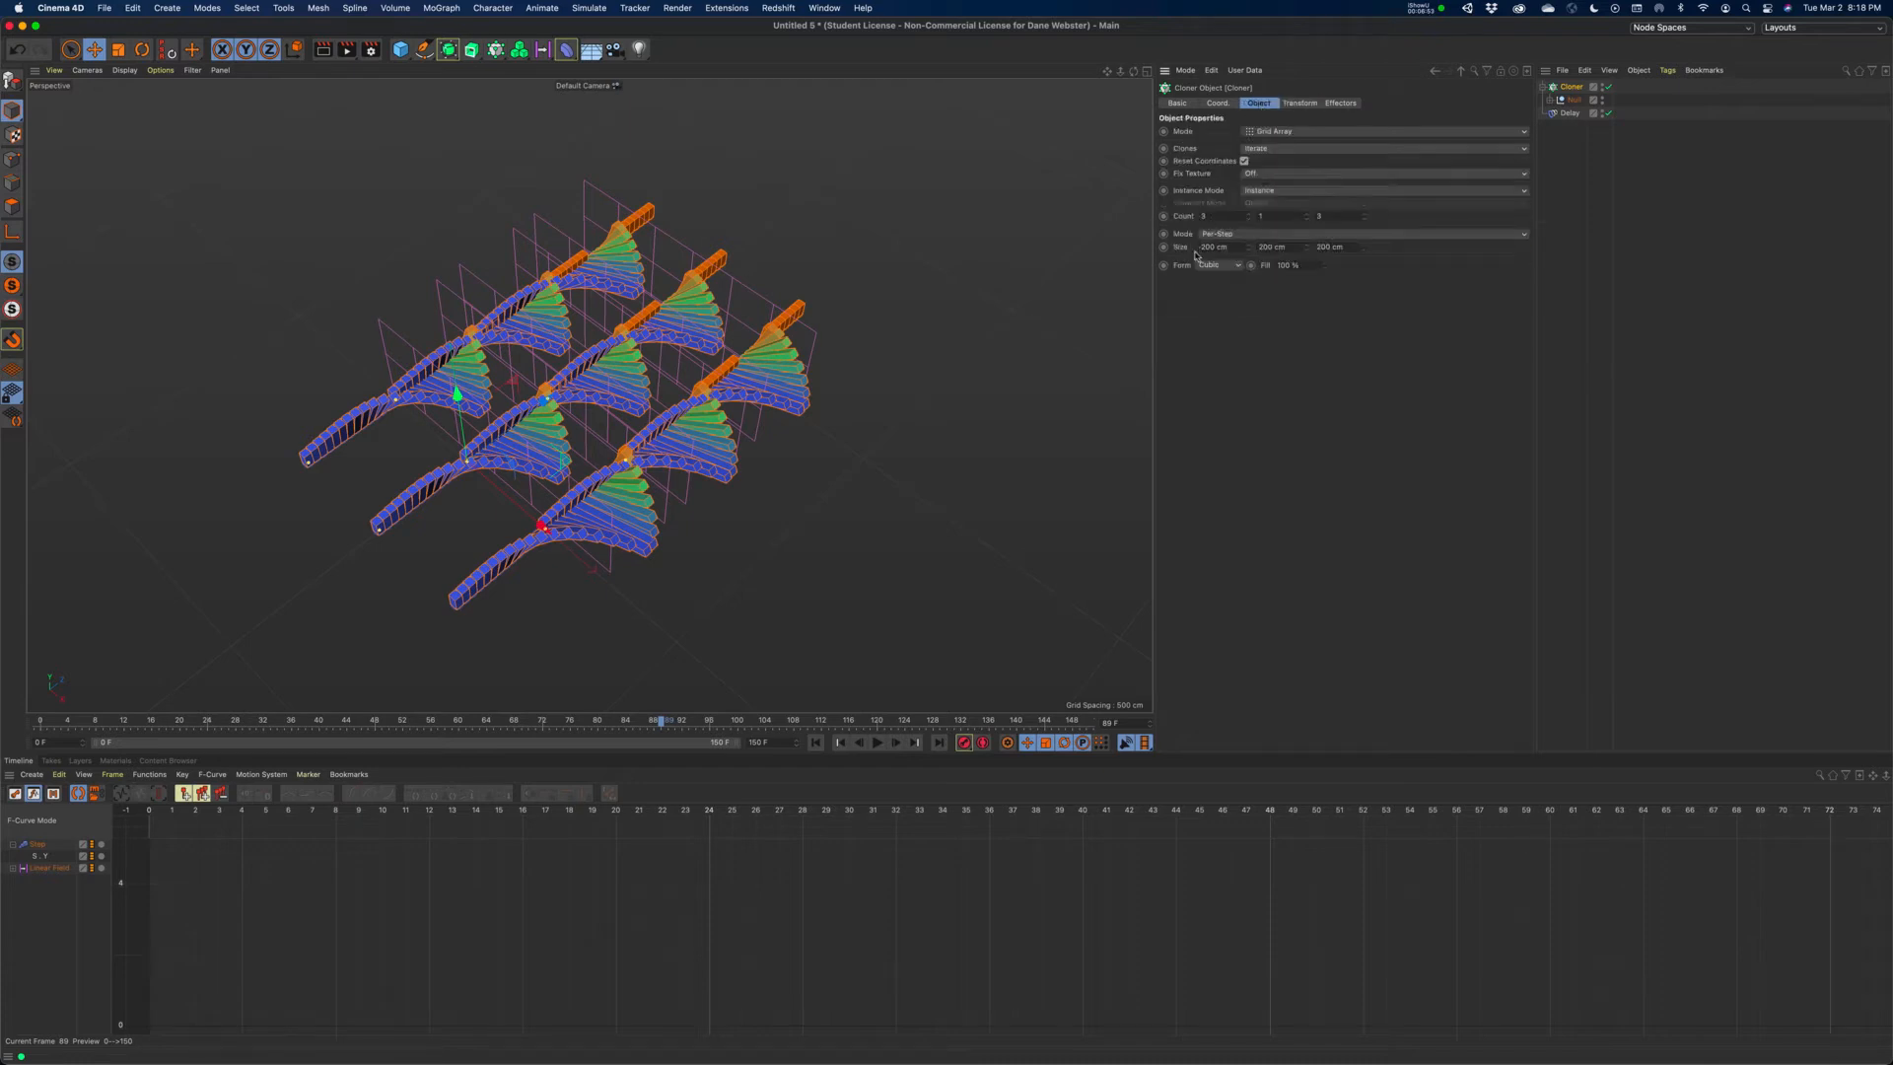
click(1273, 137)
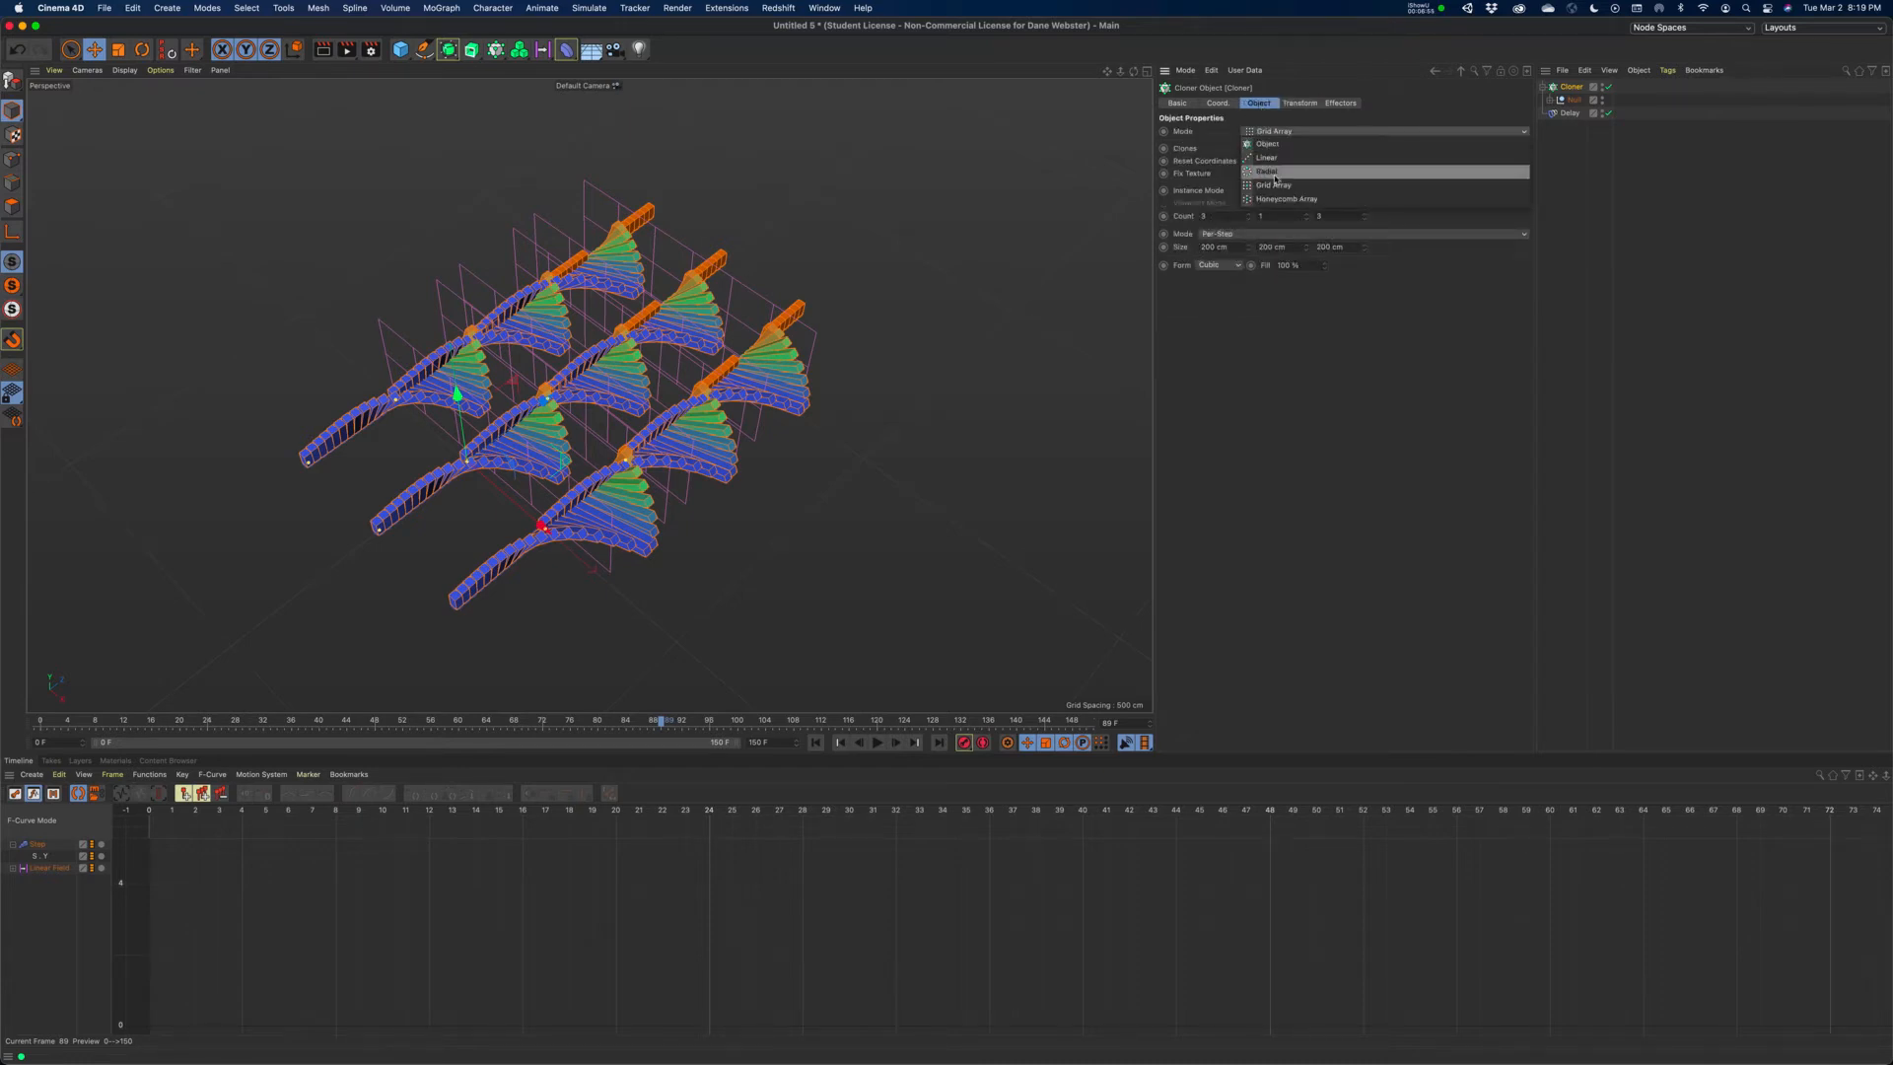
click(1279, 174)
alt+drag(631, 409, 552, 385)
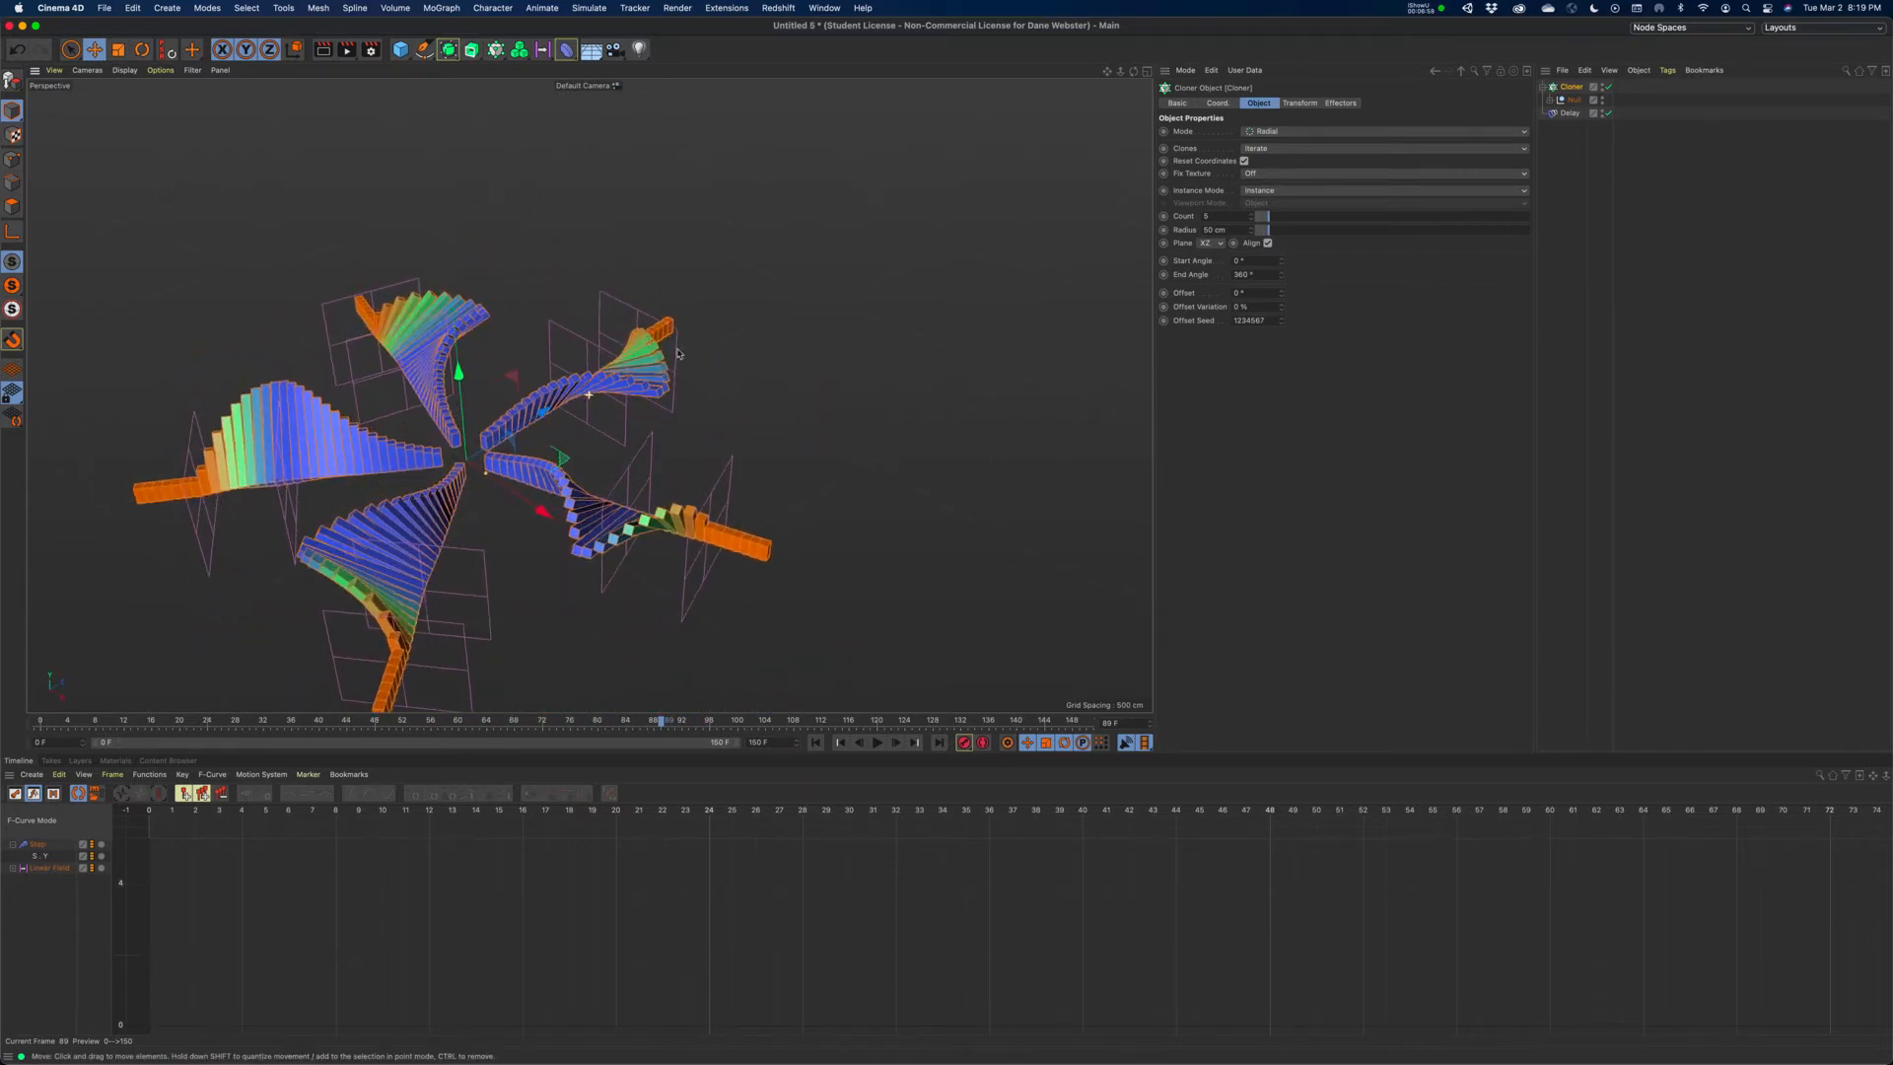
alt+drag(691, 325, 905, 266)
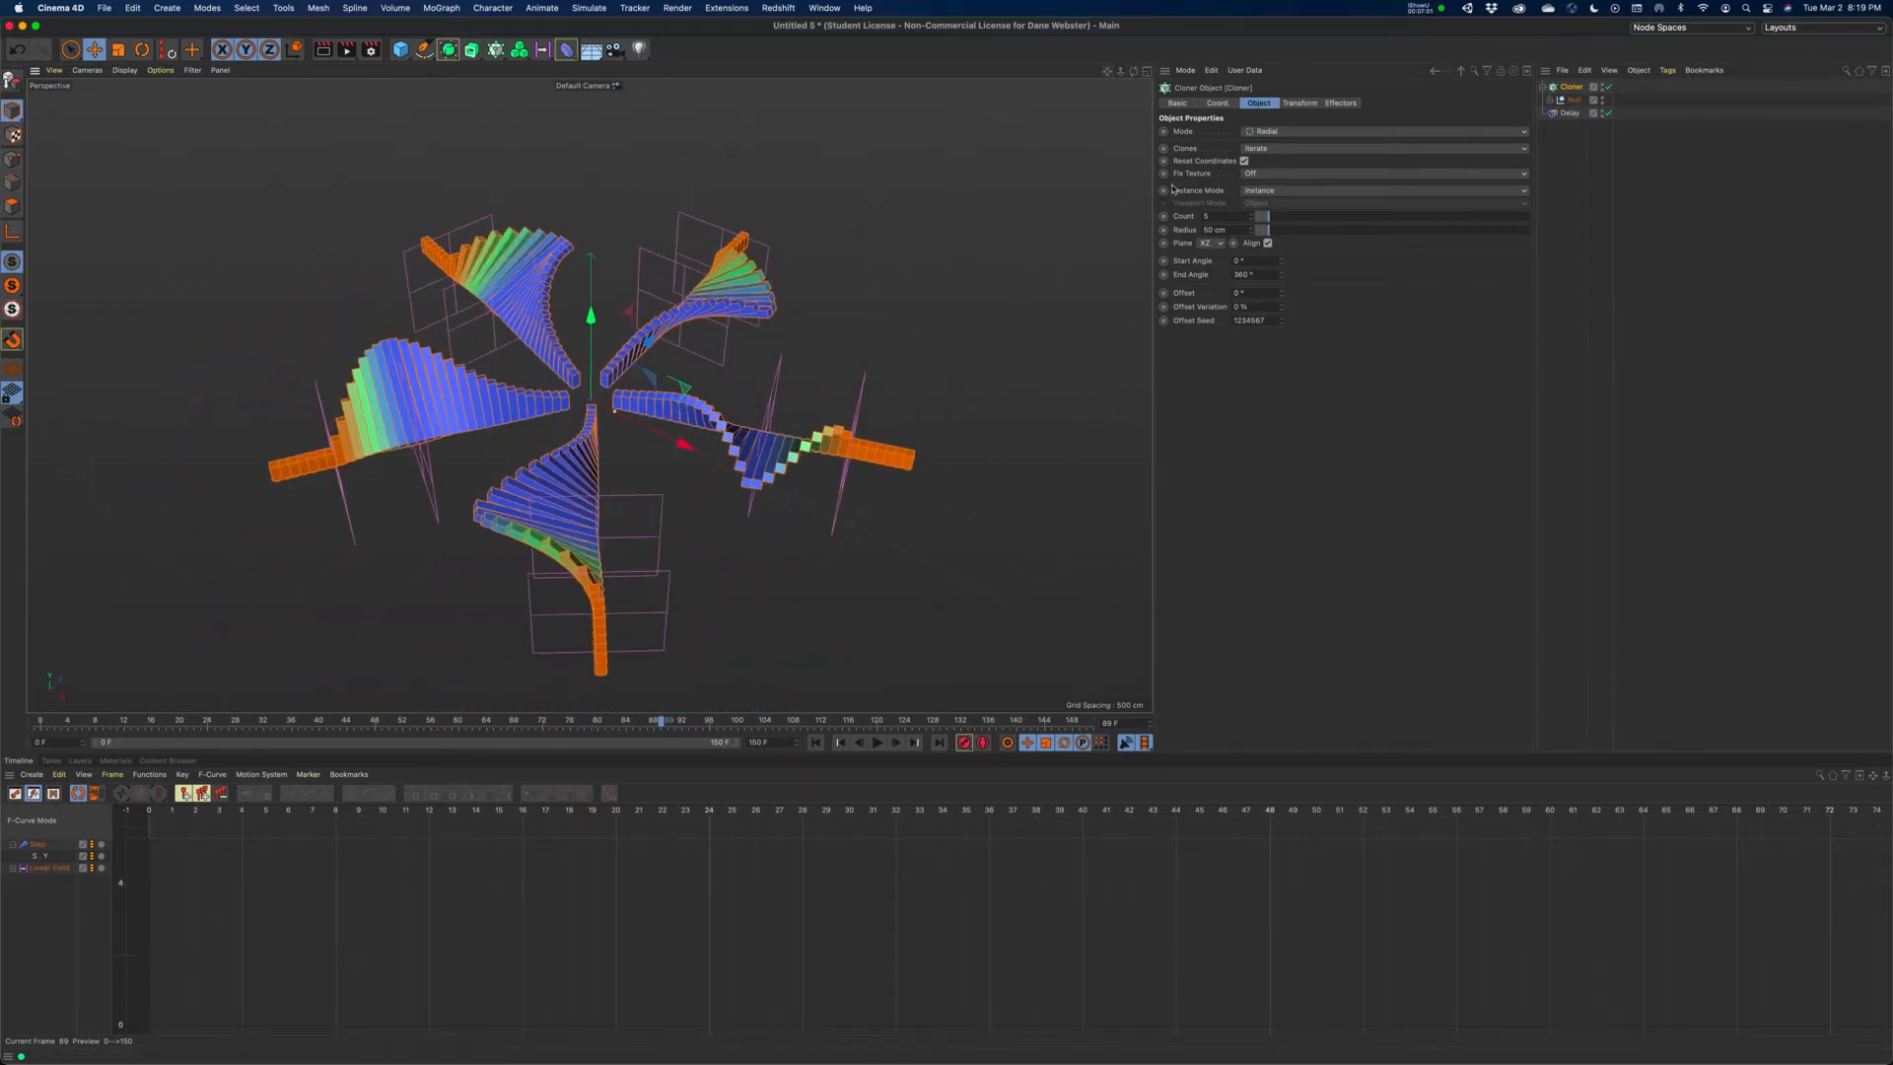
- Set the radial Cloner's count to 10
click(1206, 216)
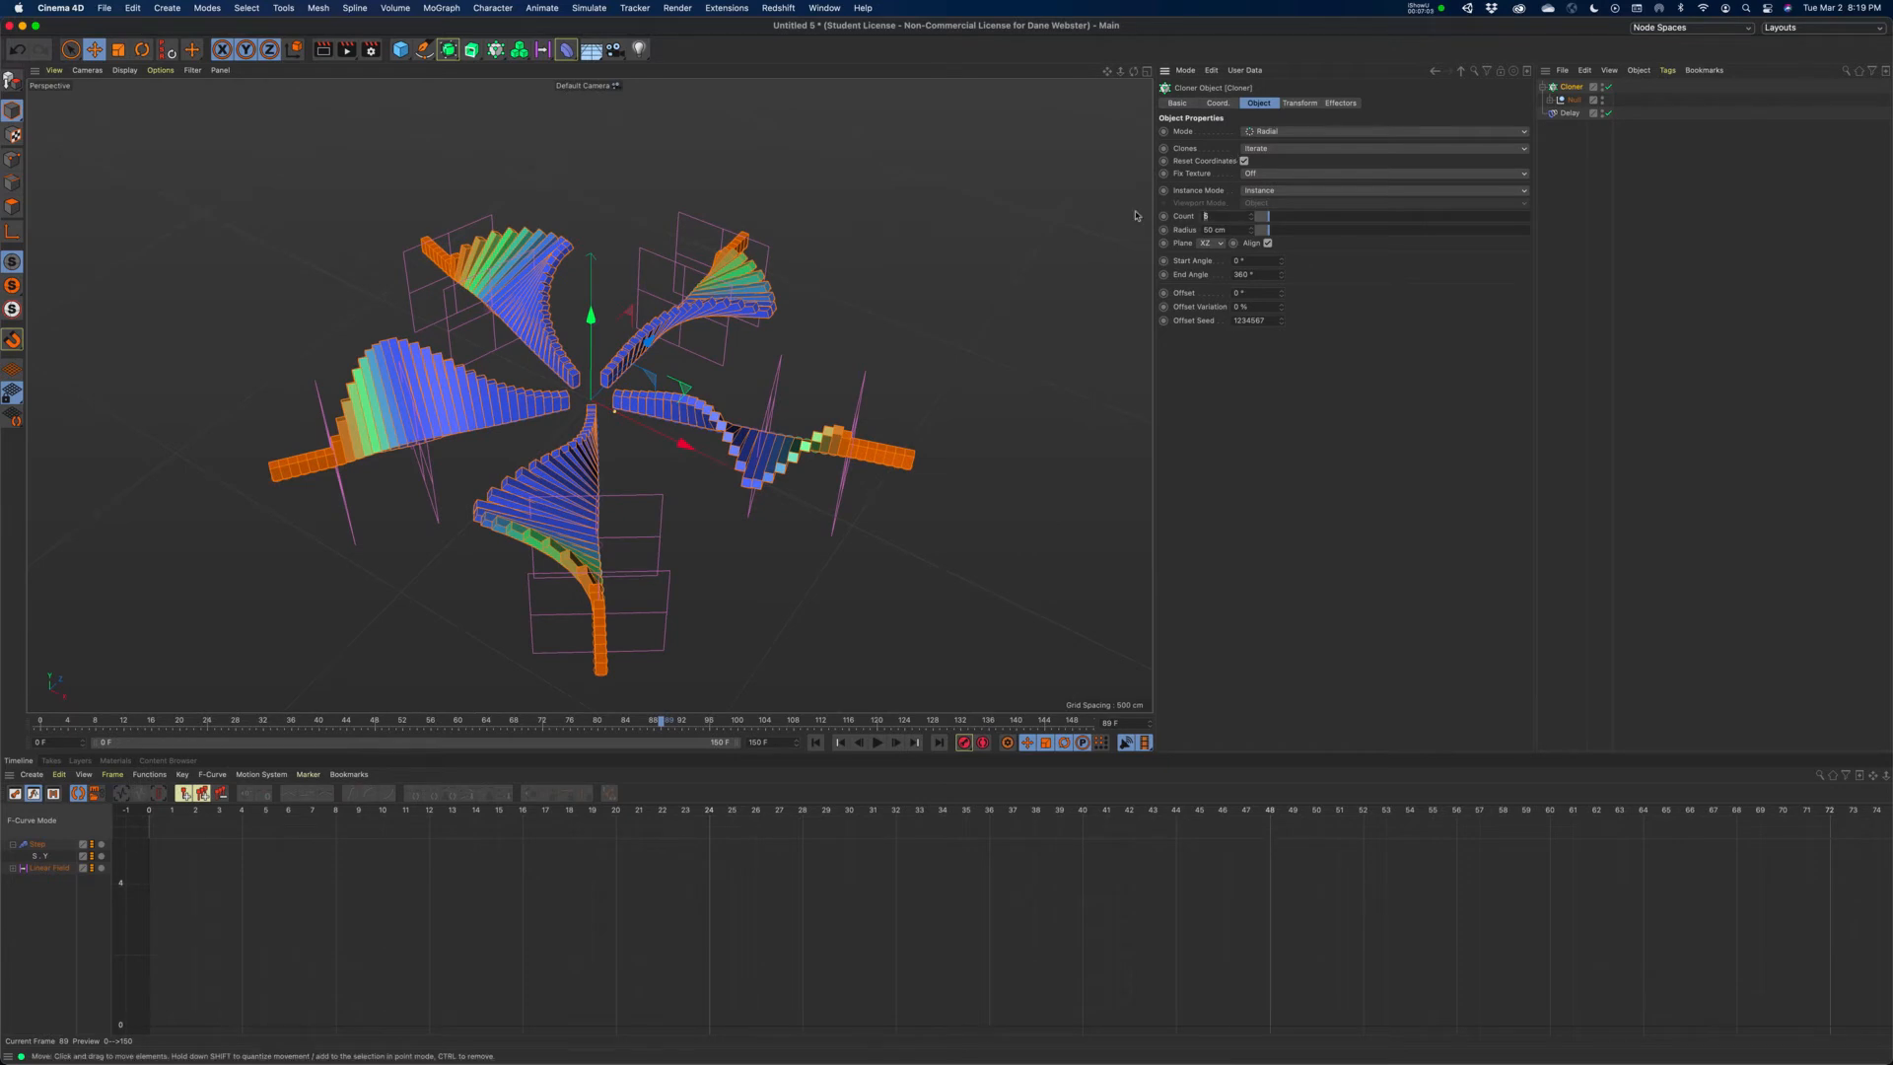
text(10)
key(Return)
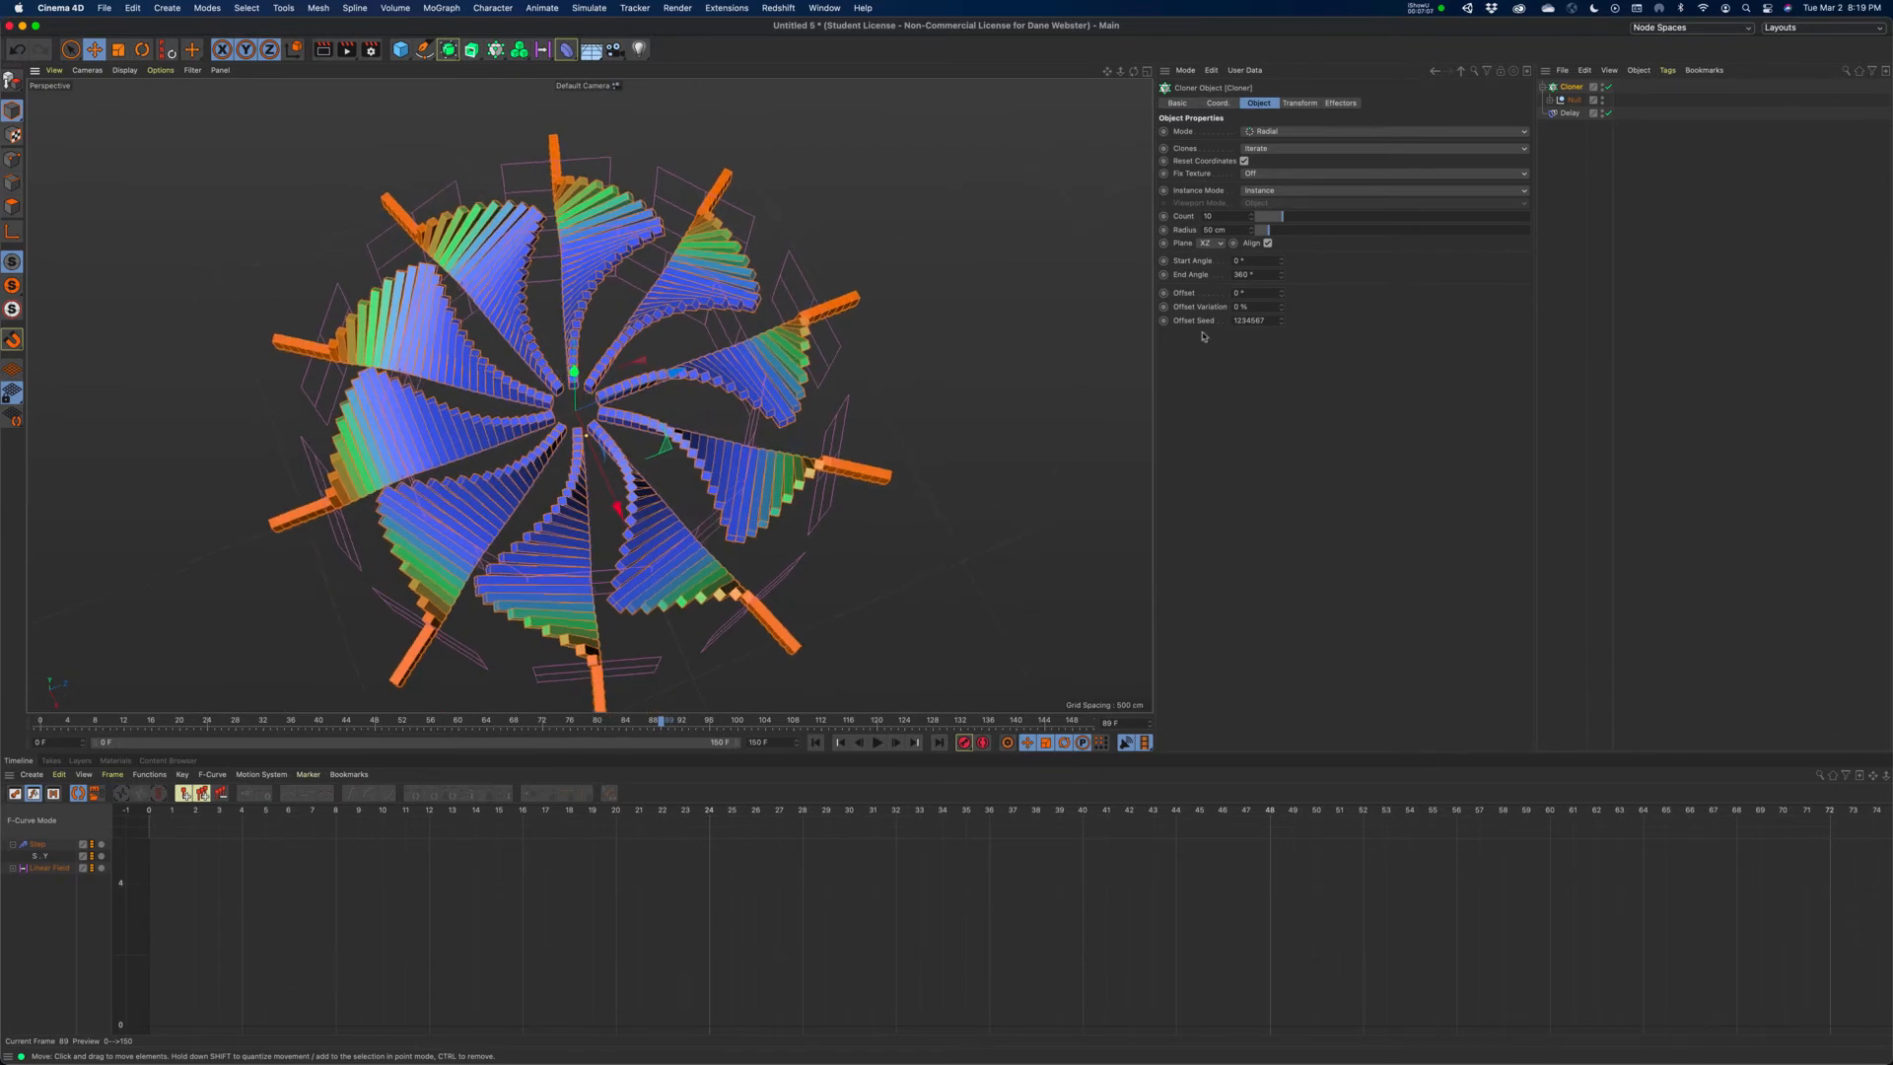
- Set the radial Cloner's count to 12 and inspect the ring of twisting arms from several angles
click(1207, 216)
text(12)
key(Return)
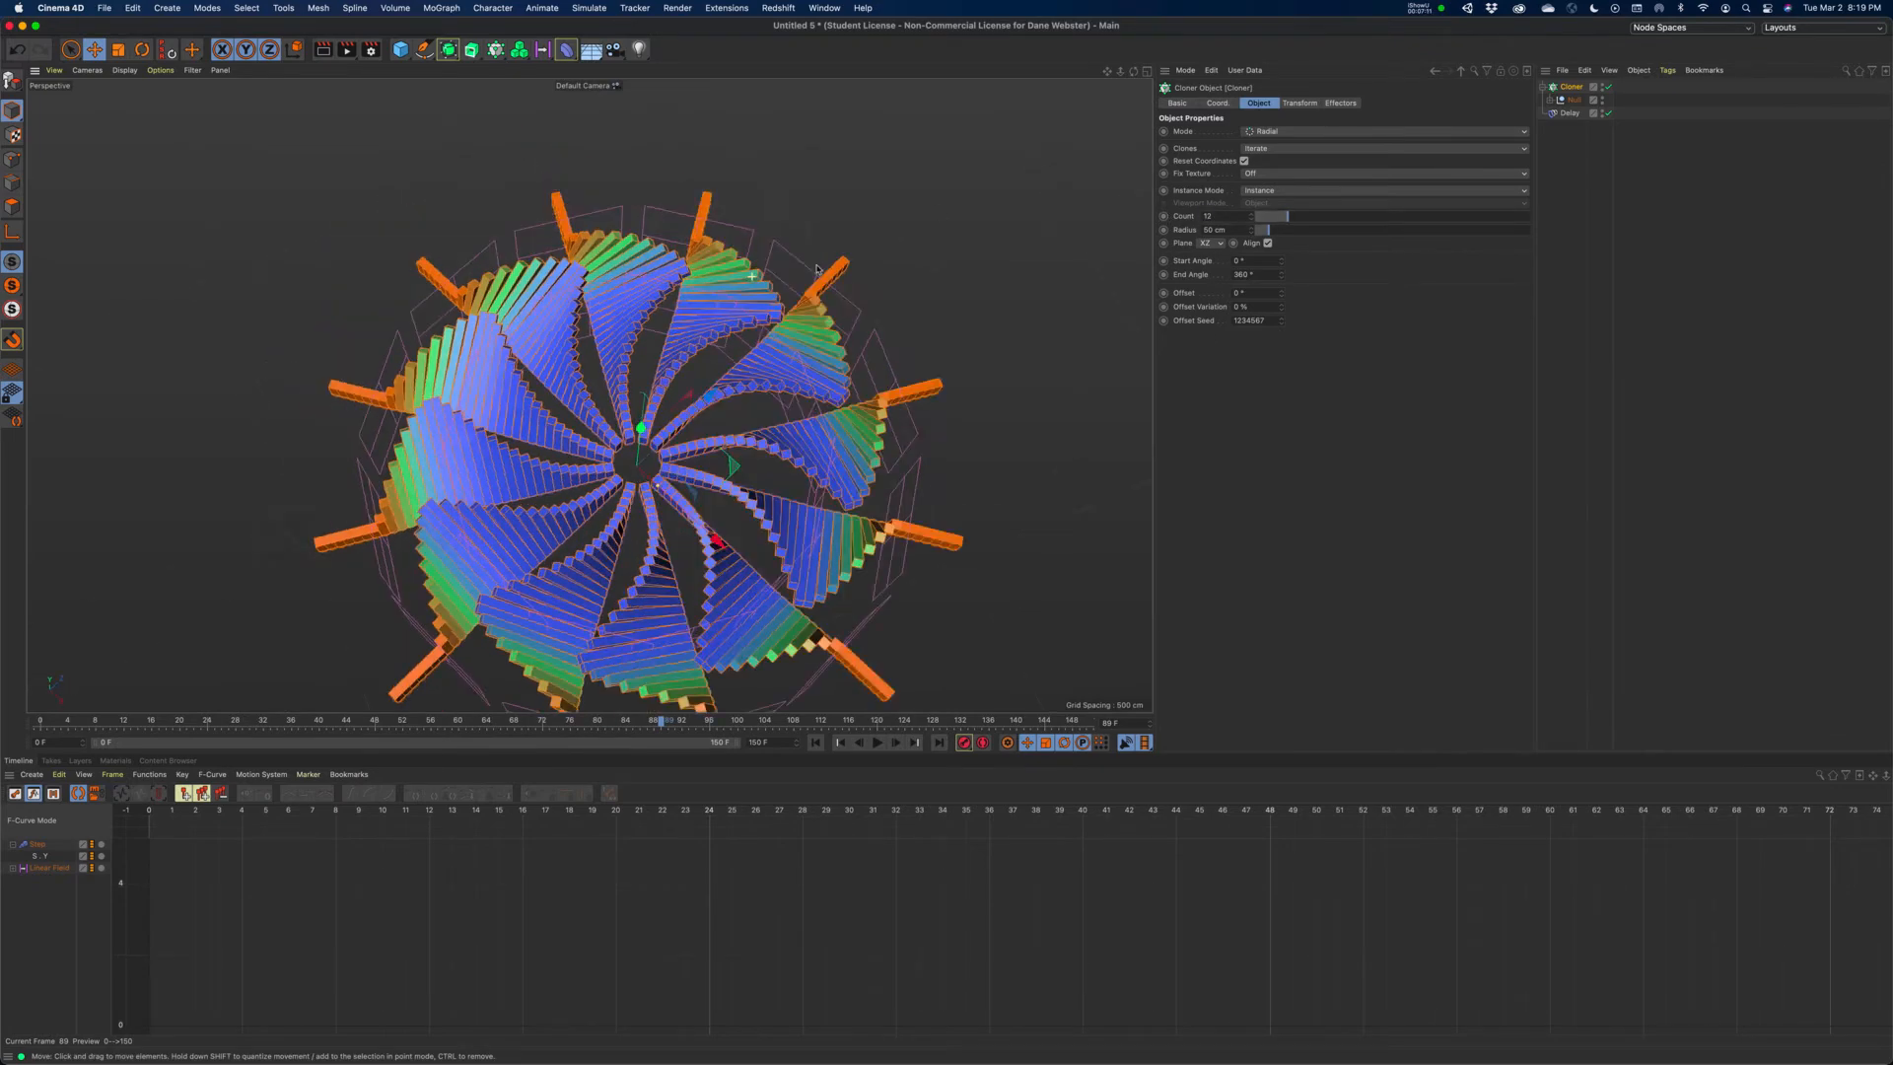
alt+drag(901, 220, 762, 282)
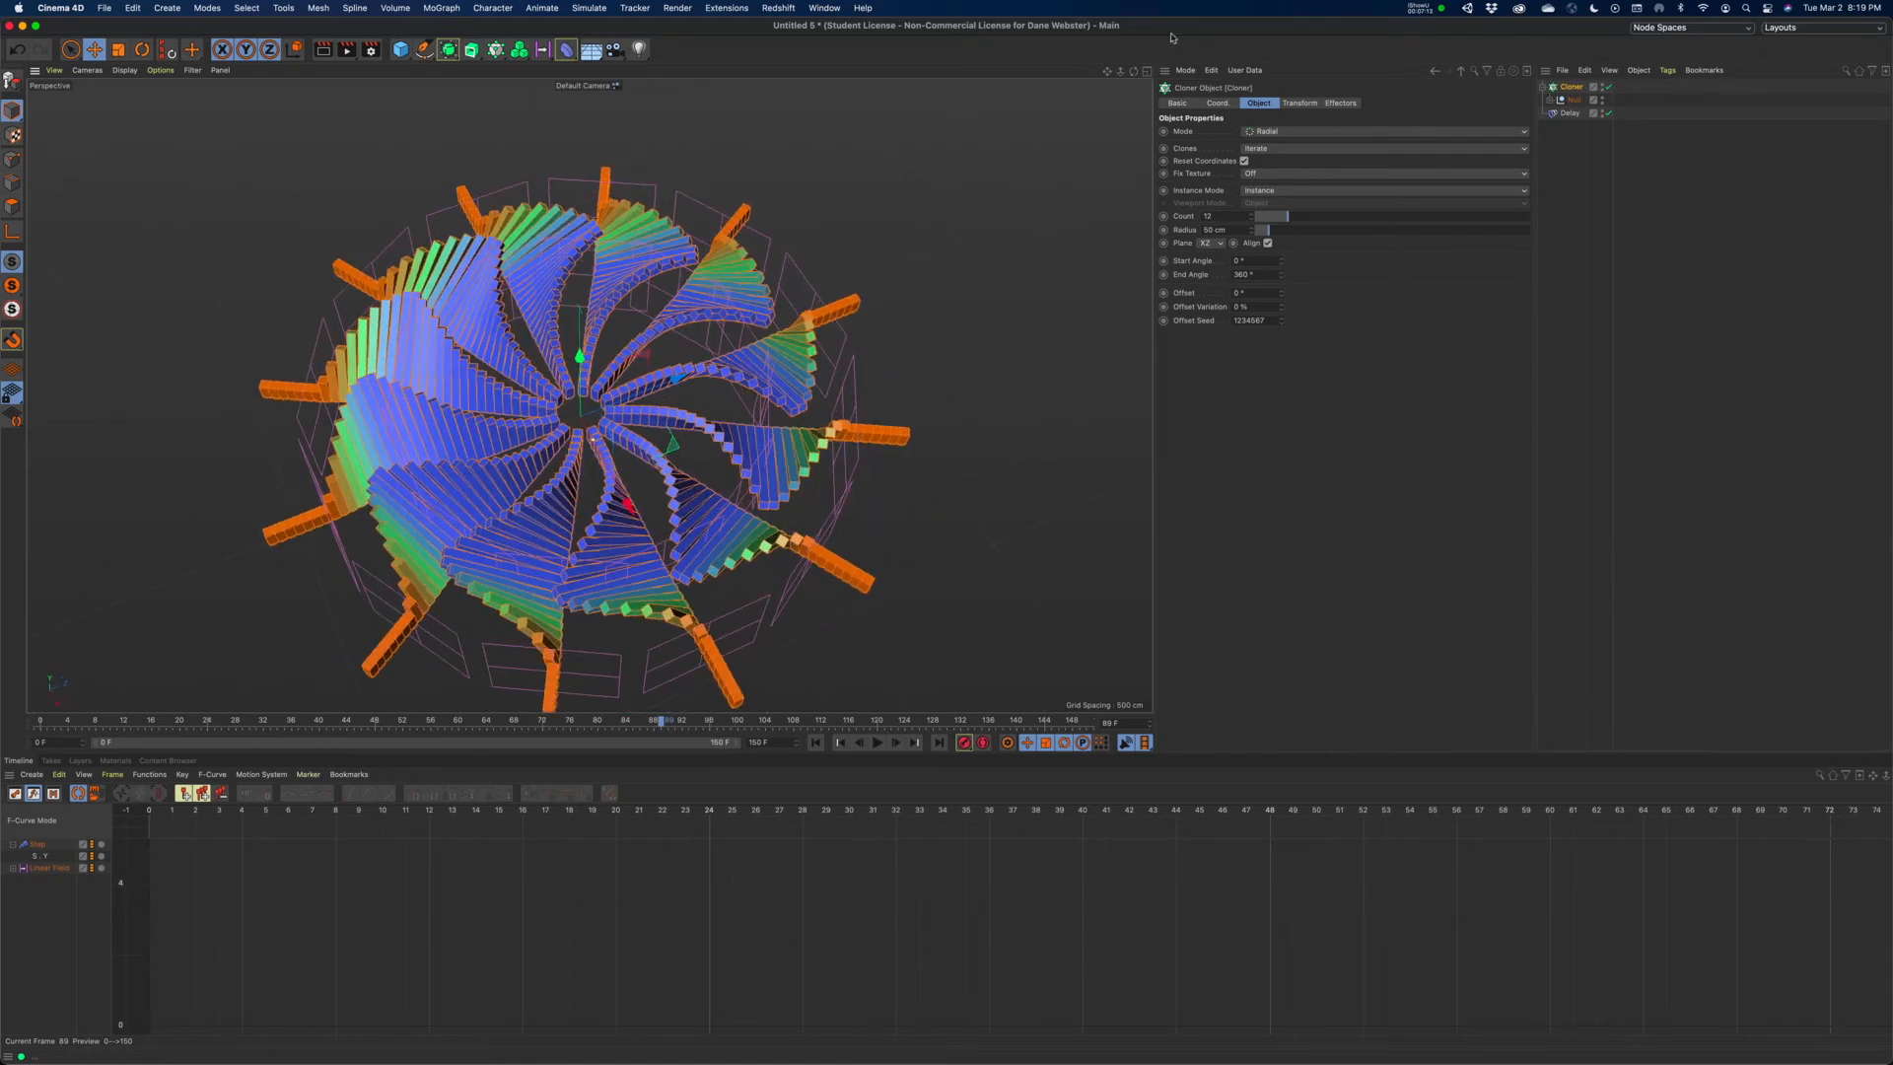
drag(1107, 73, 1128, 12)
alt+drag(962, 340, 994, 313)
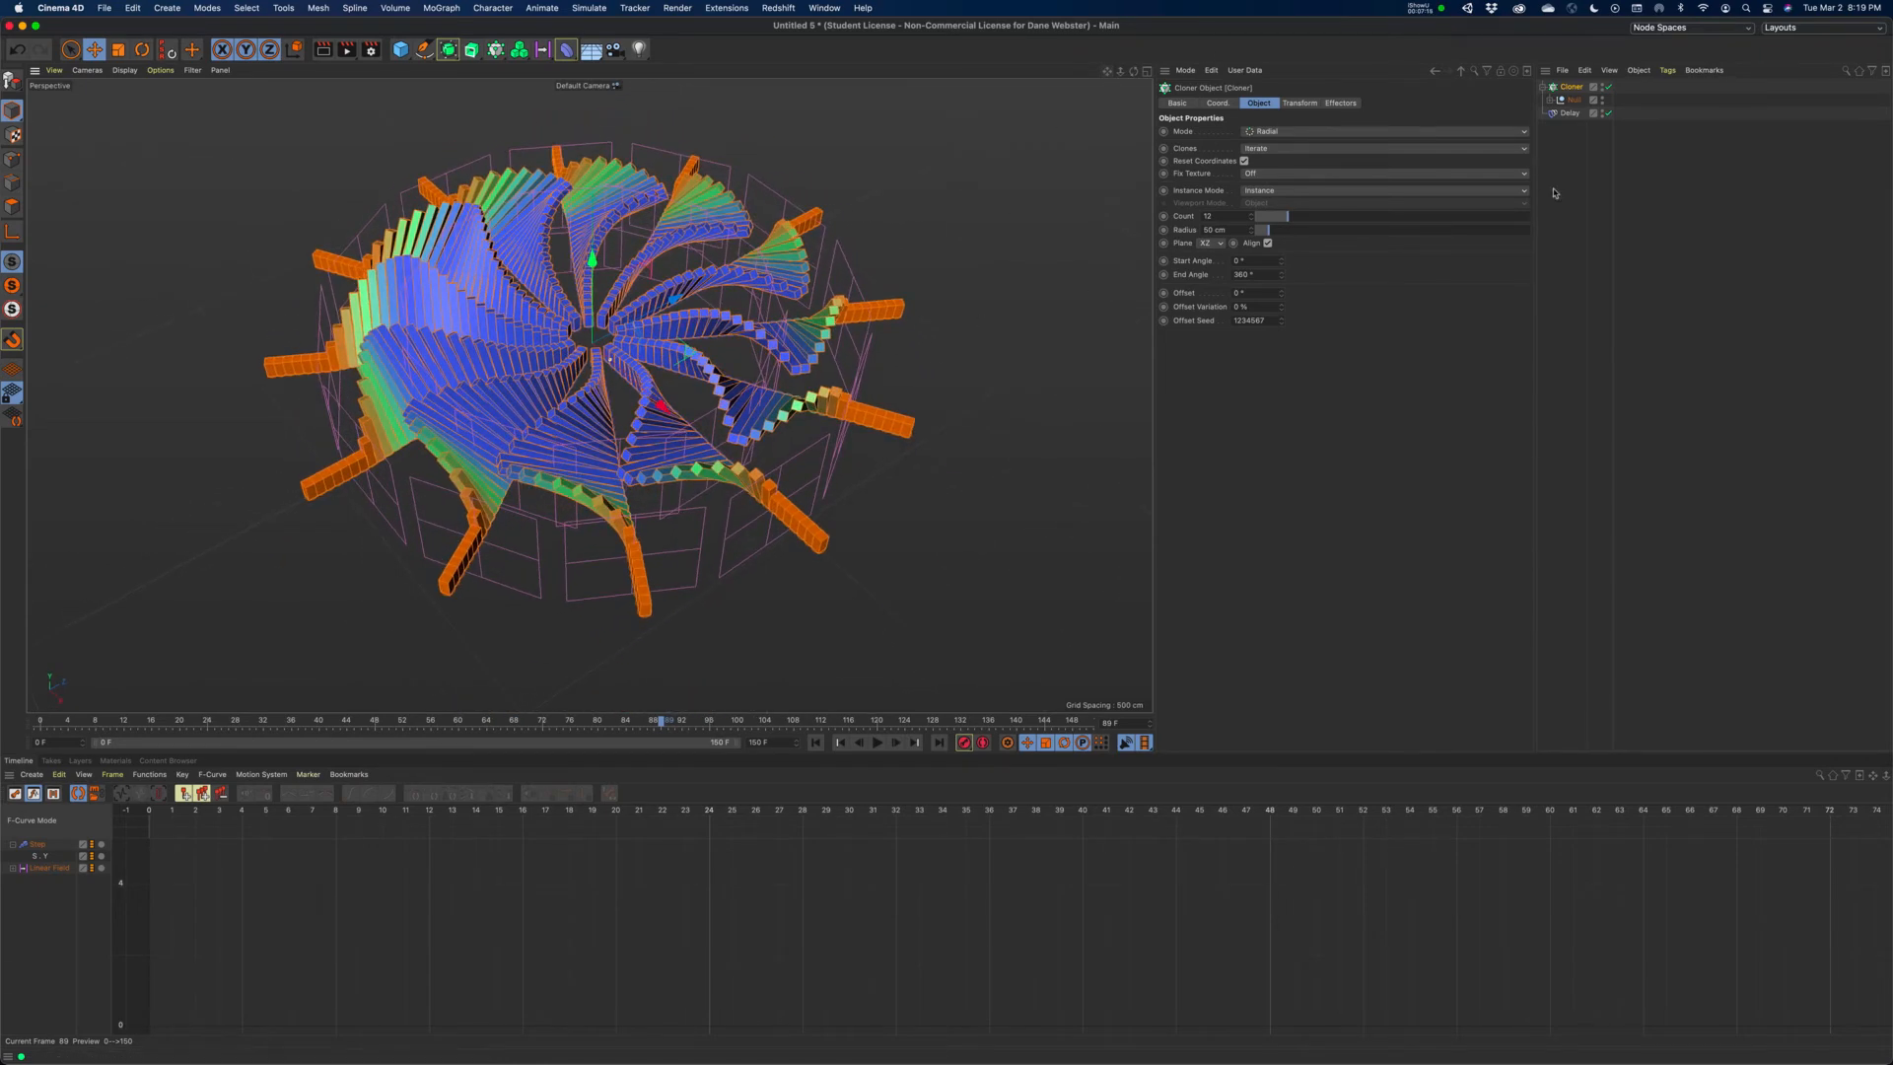
- Reveal the radial Cloner's child hierarchy and play the wheel animation from the first frame
click(1552, 102)
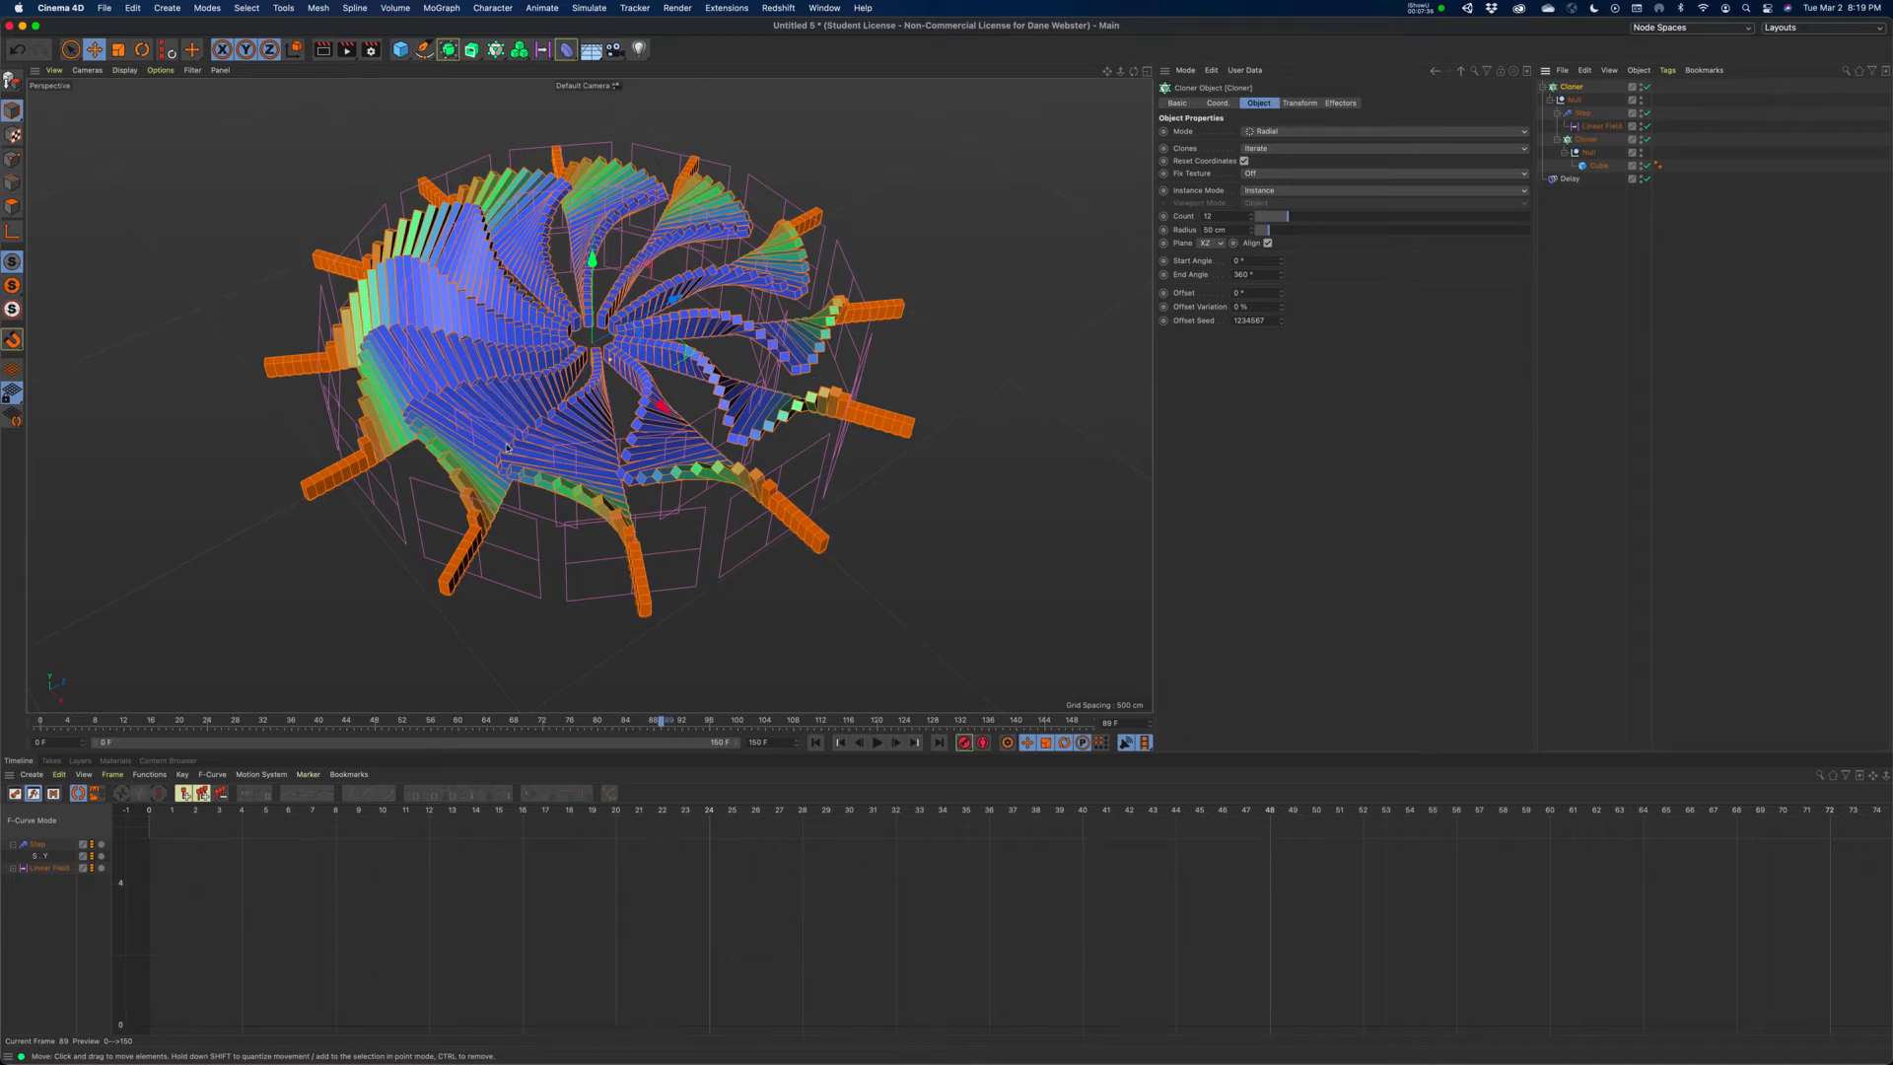
click(816, 742)
click(877, 743)
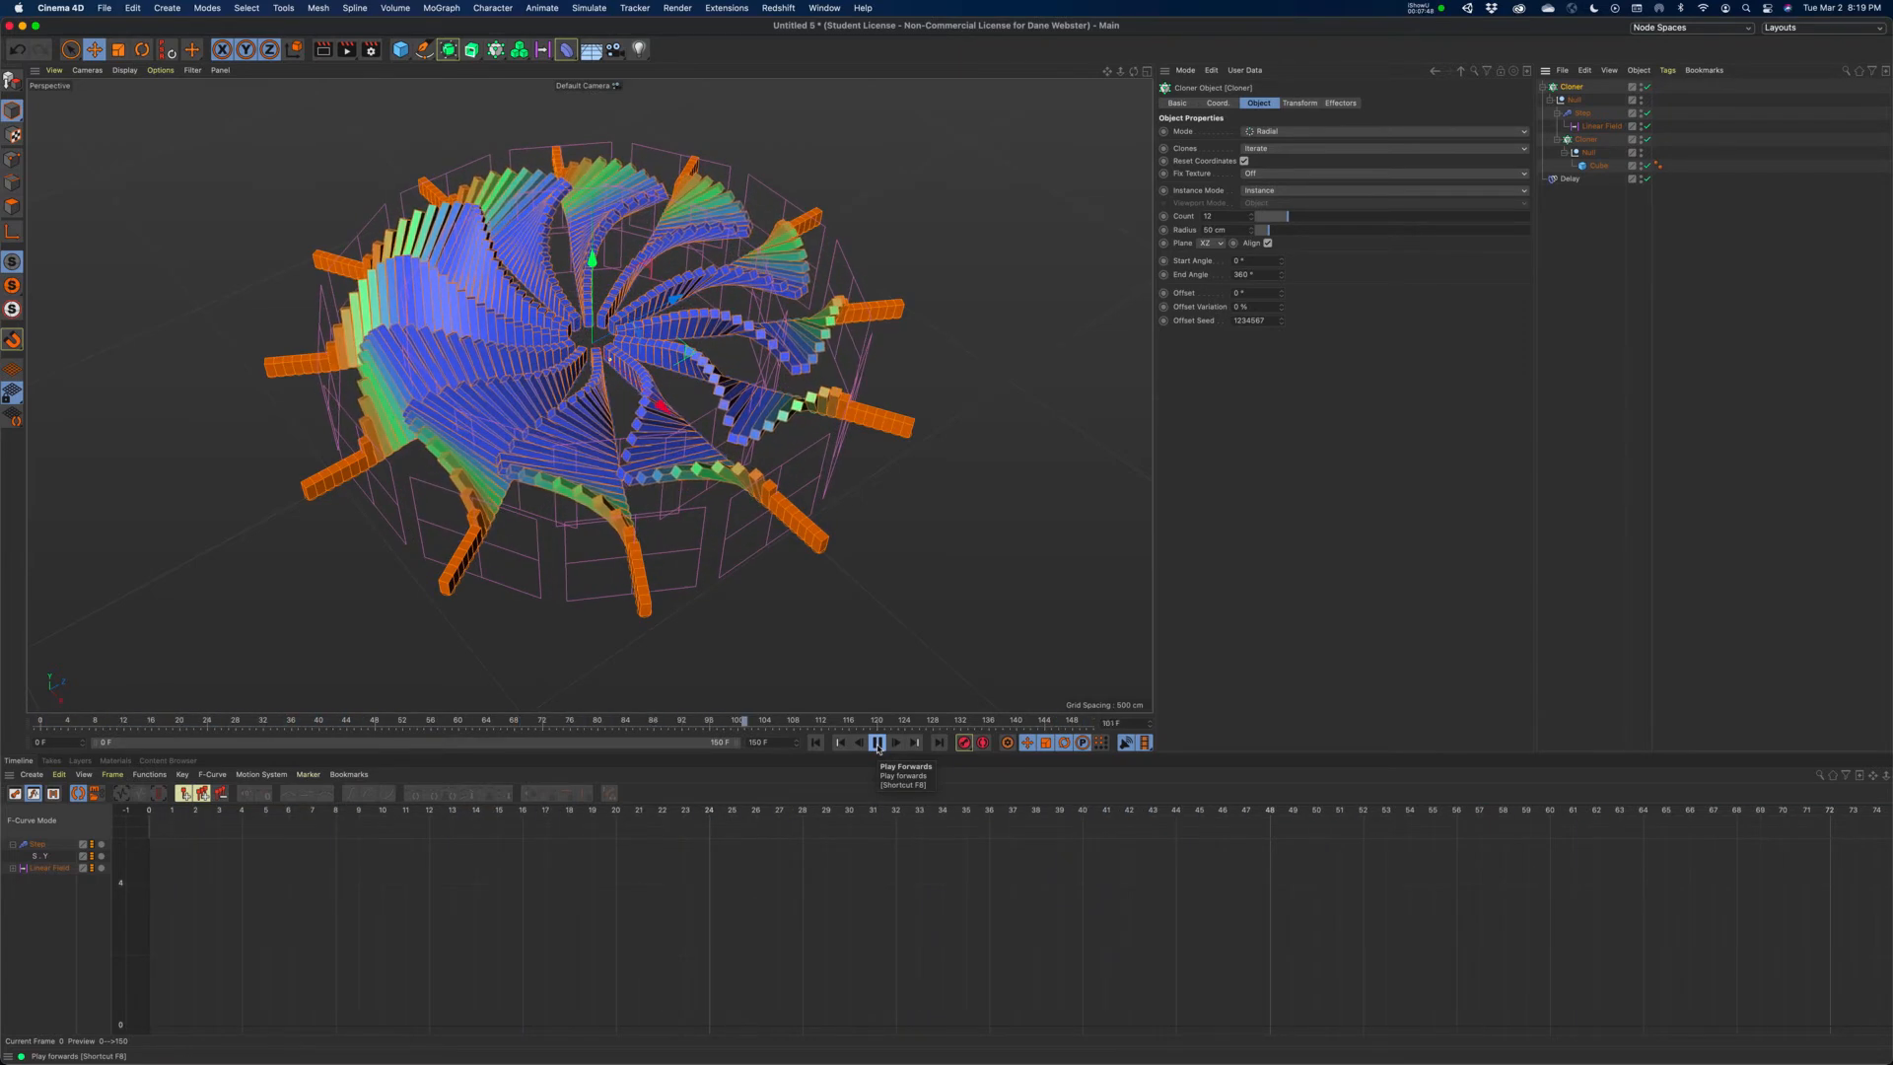
click(877, 746)
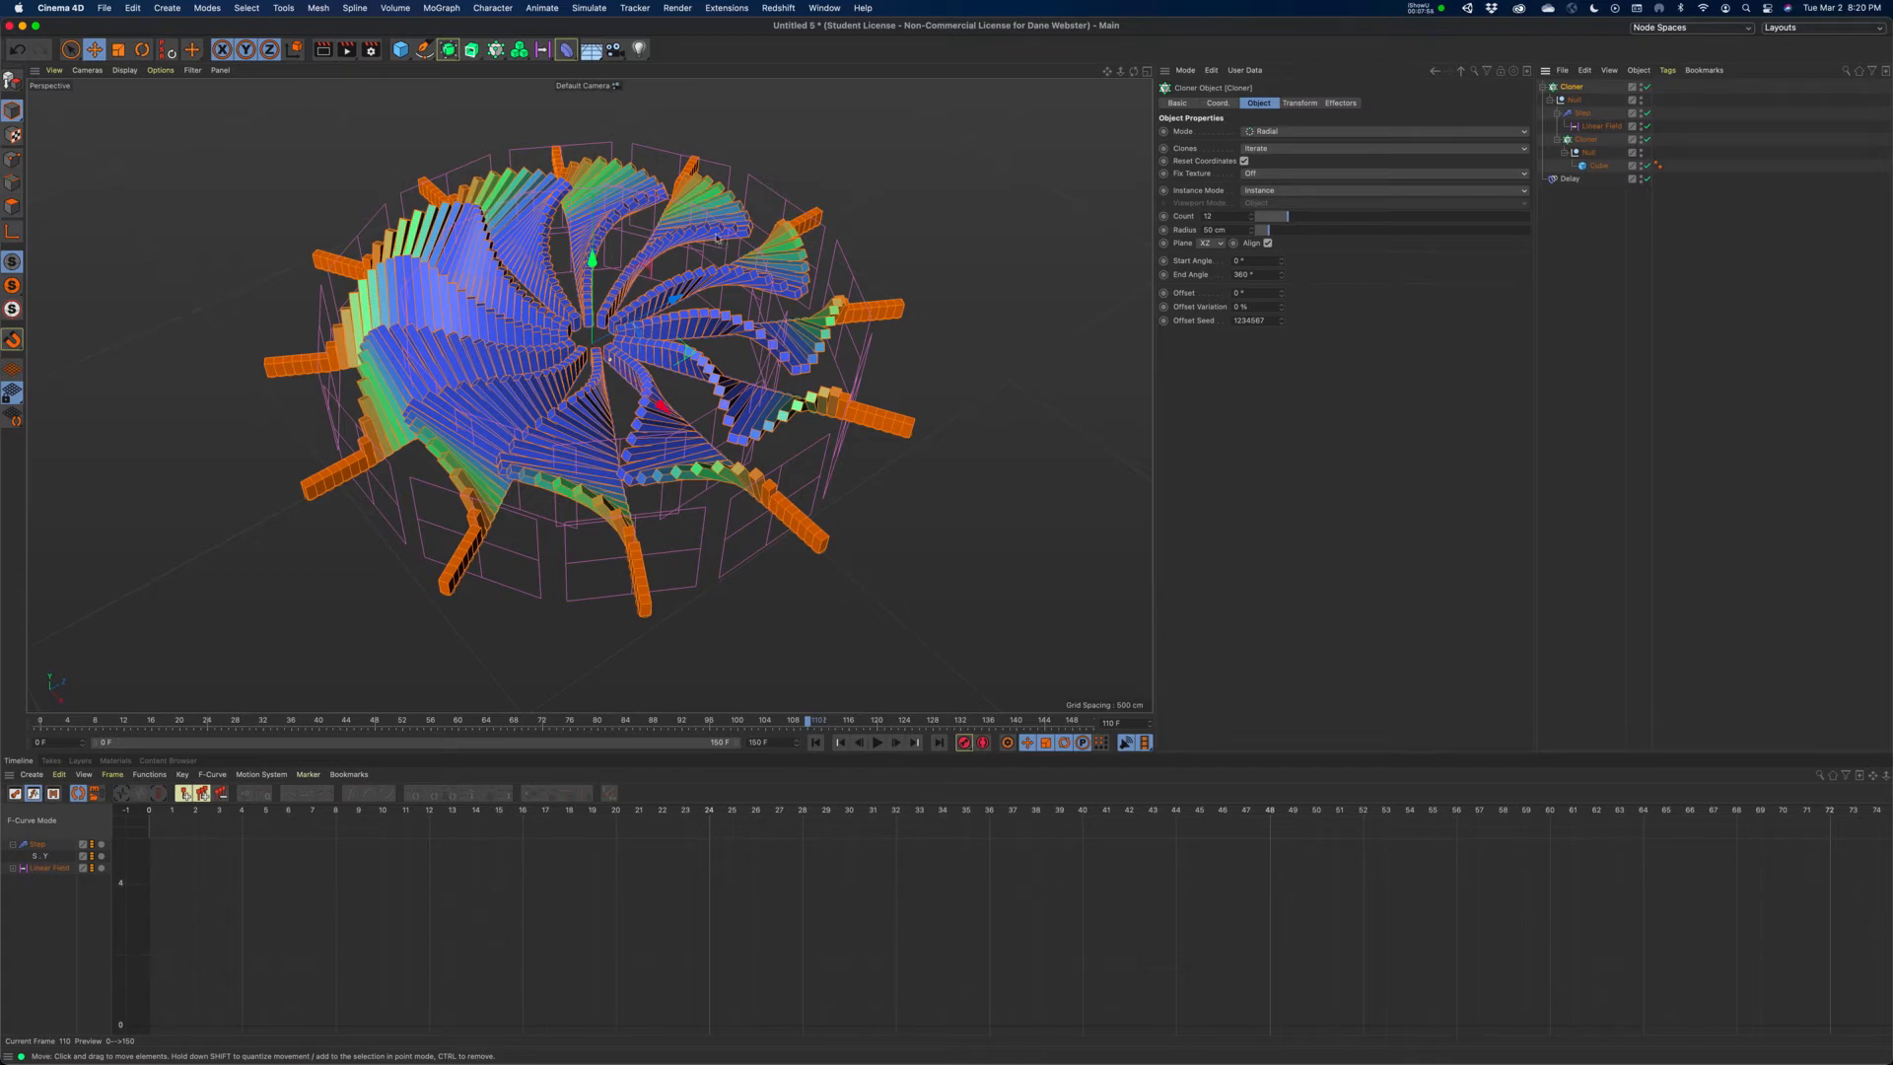
- Add a Random effector to the radial Cloner
alt+drag(751, 336, 611, 296)
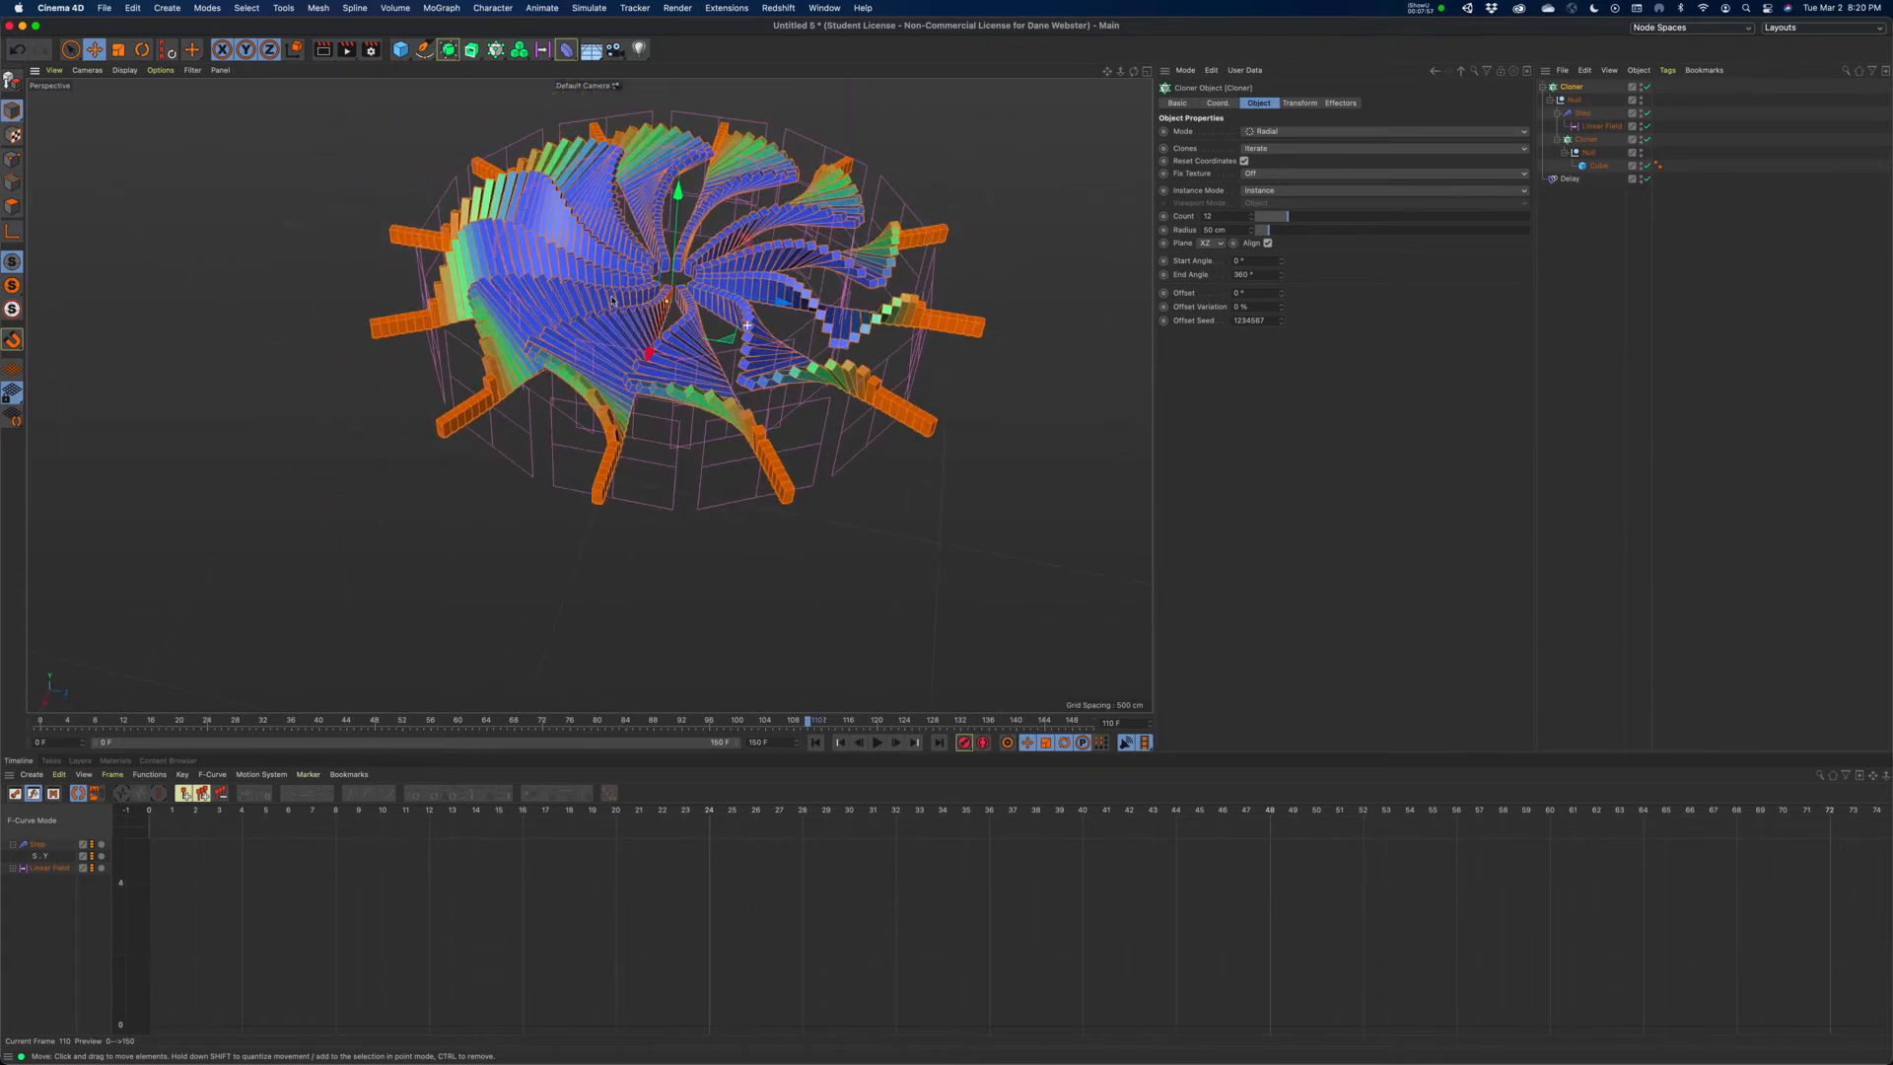
drag(1107, 71, 952, 84)
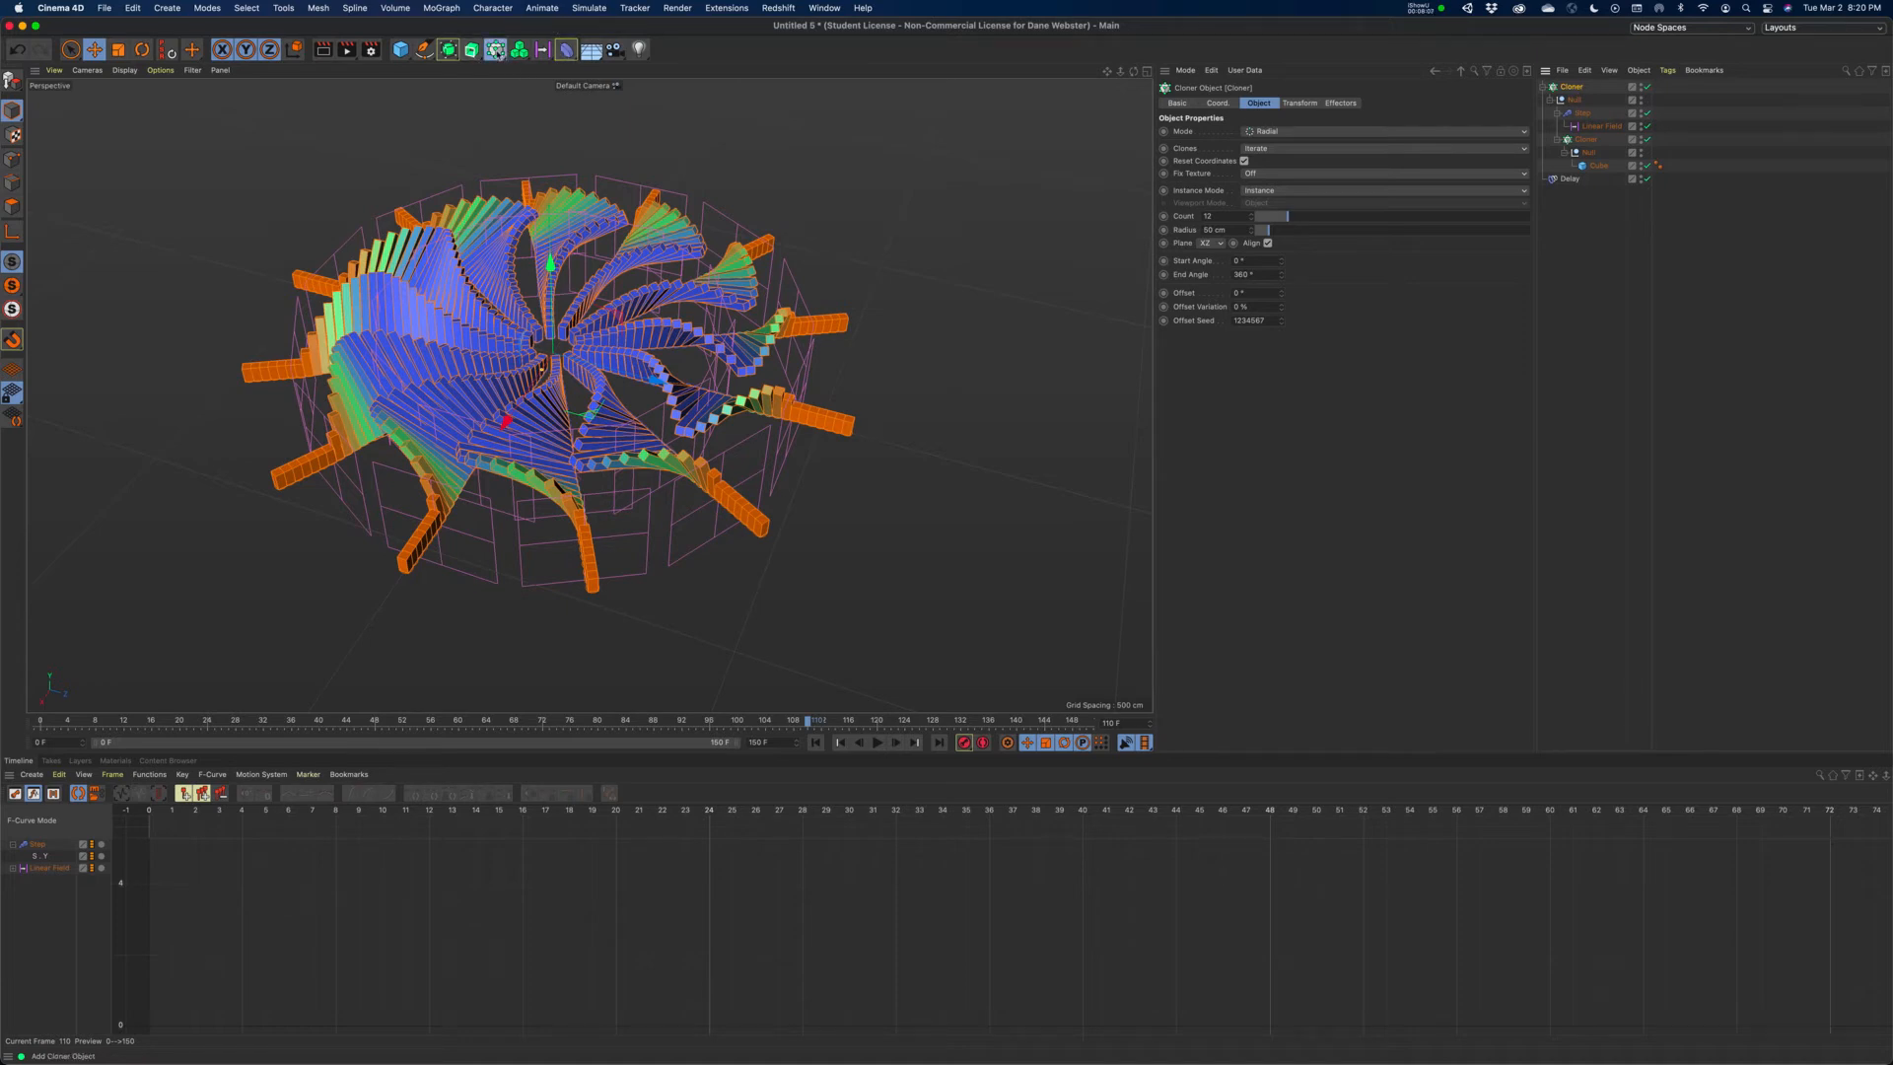
click(496, 50)
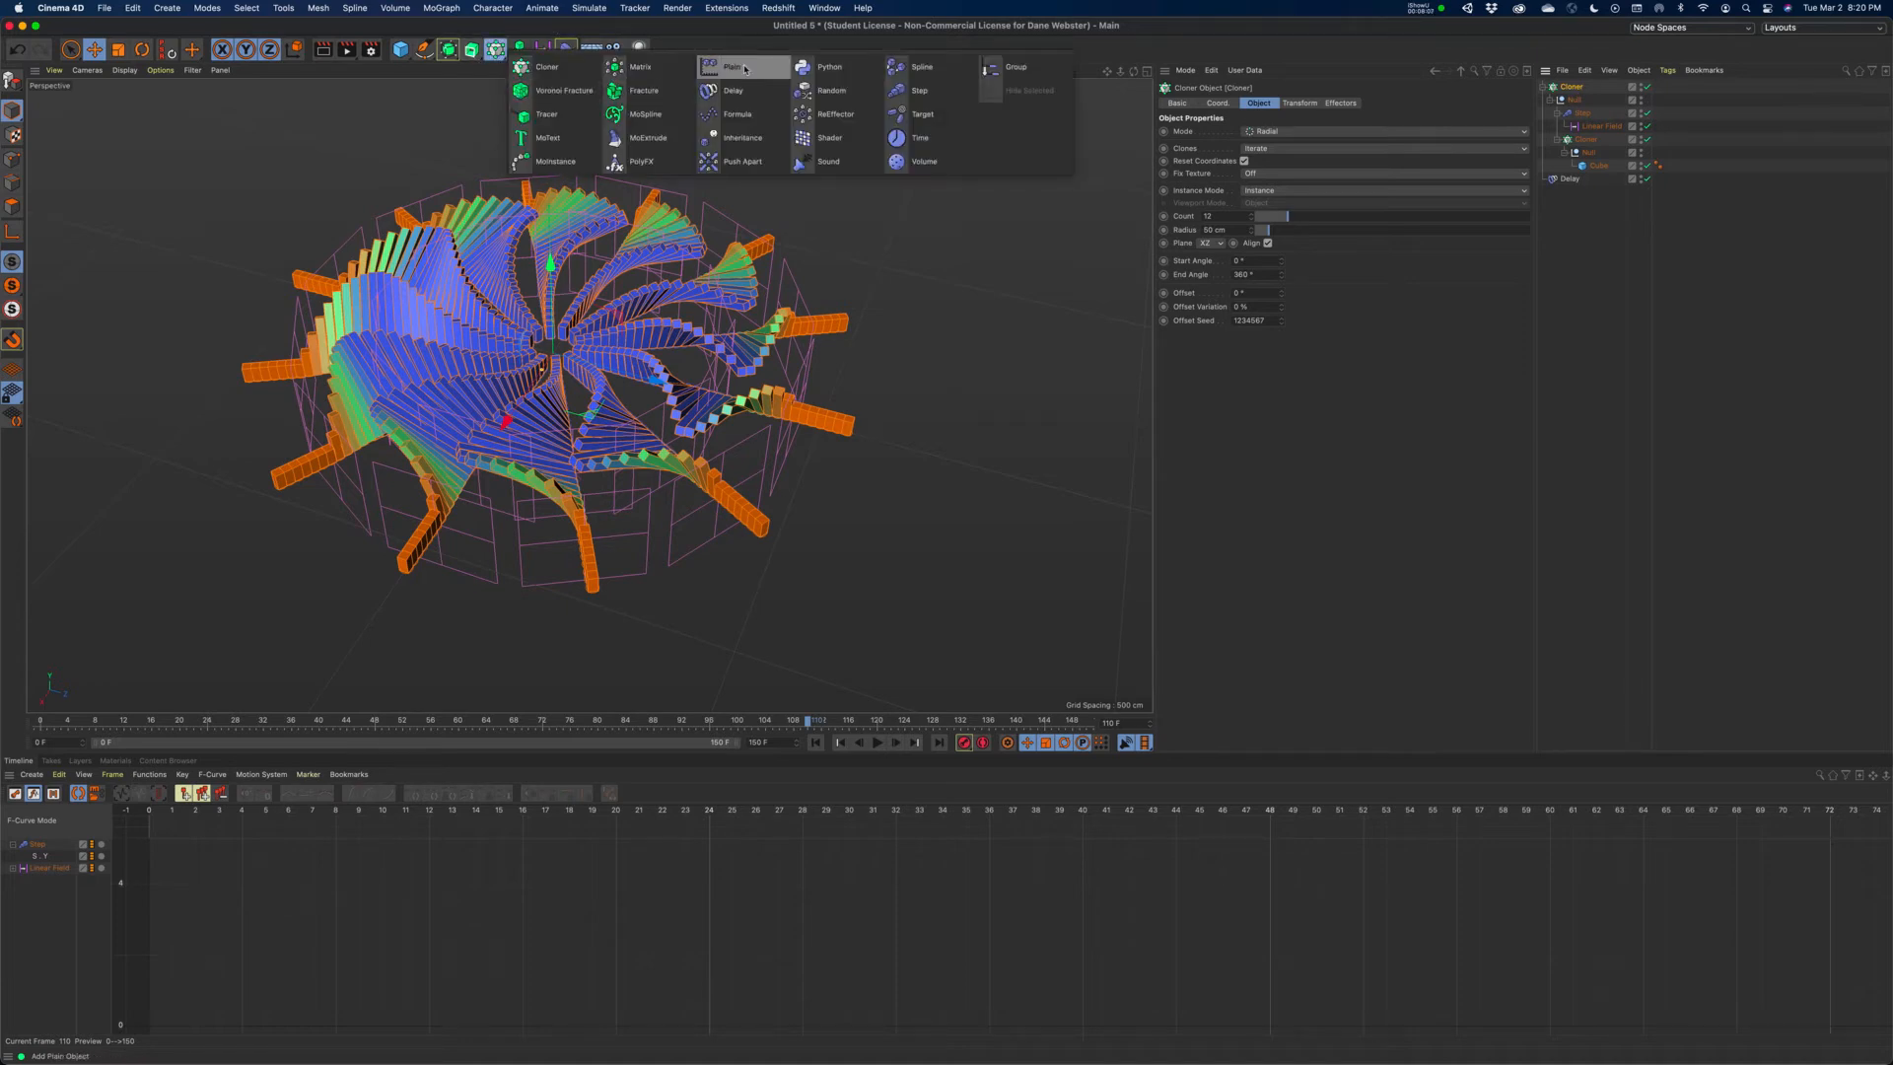
click(826, 95)
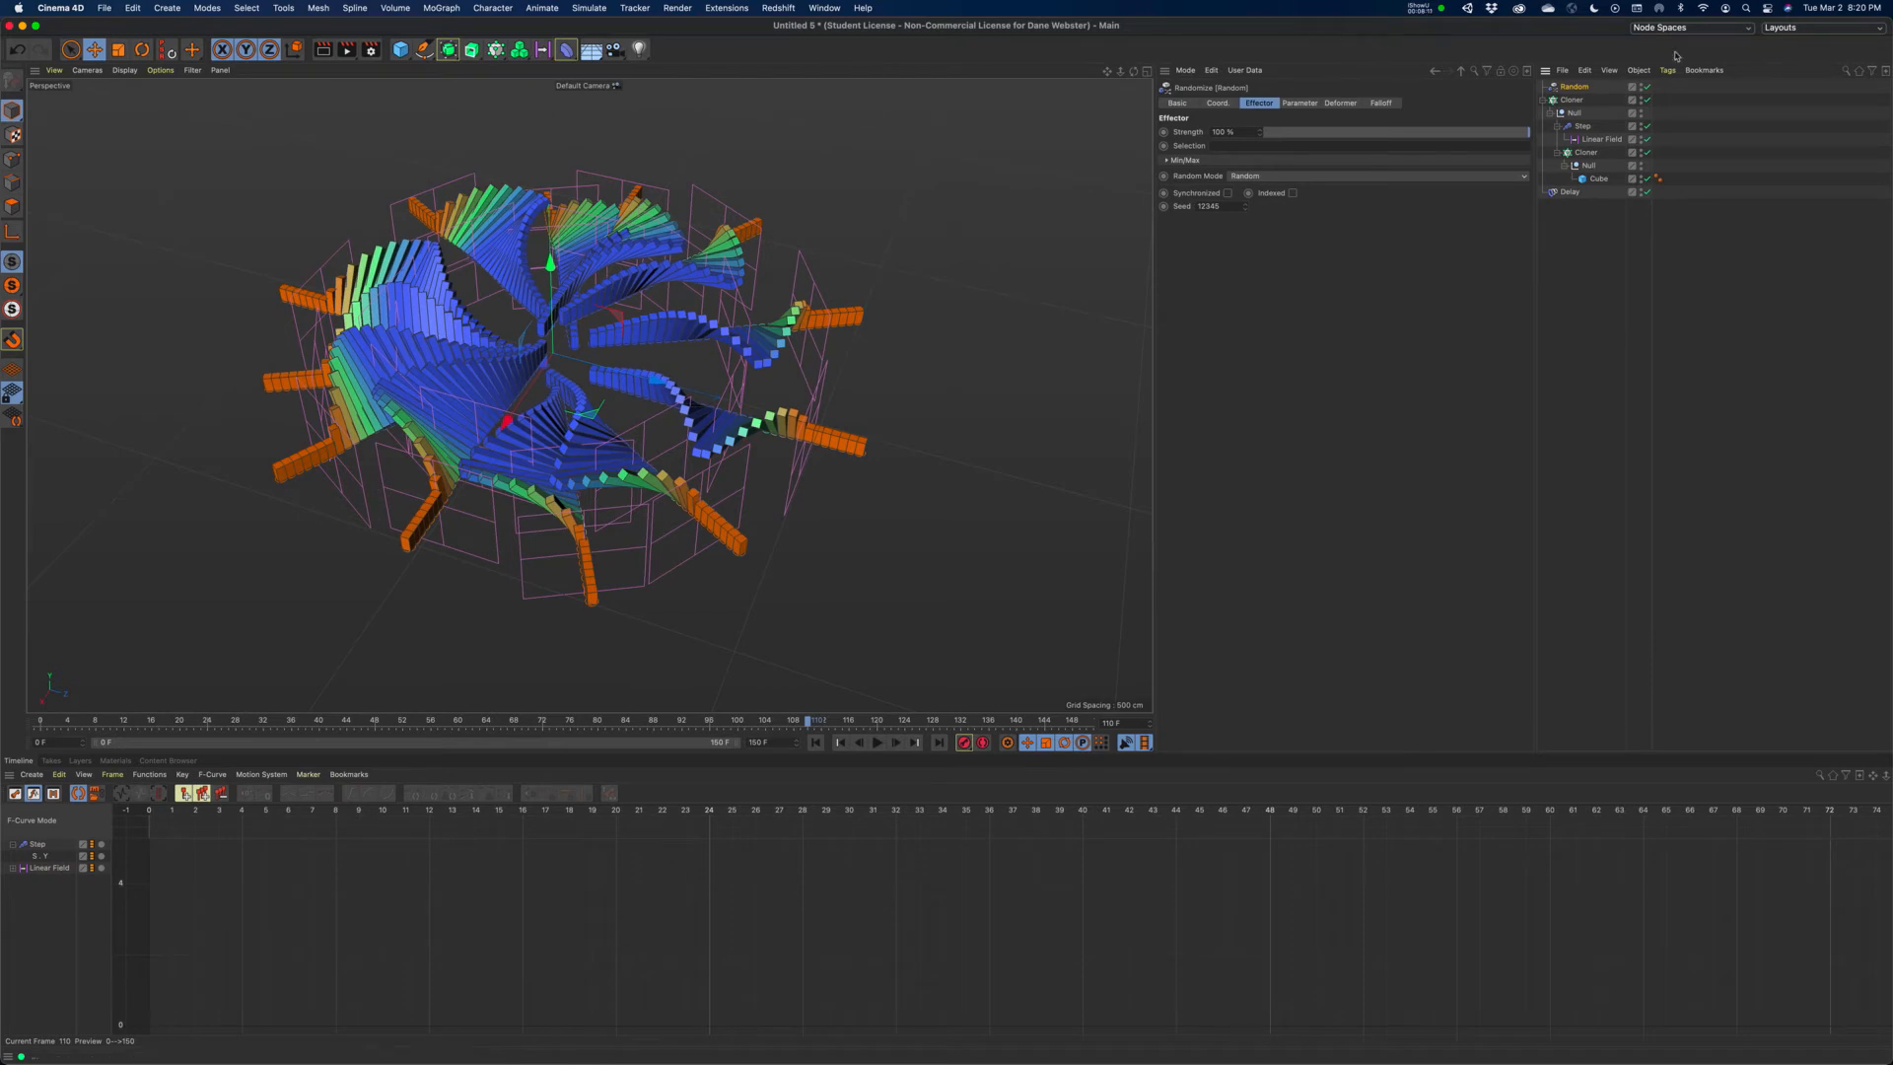
- Rename the inner linear Cloner as Cloner_Single_Arm
click(1571, 100)
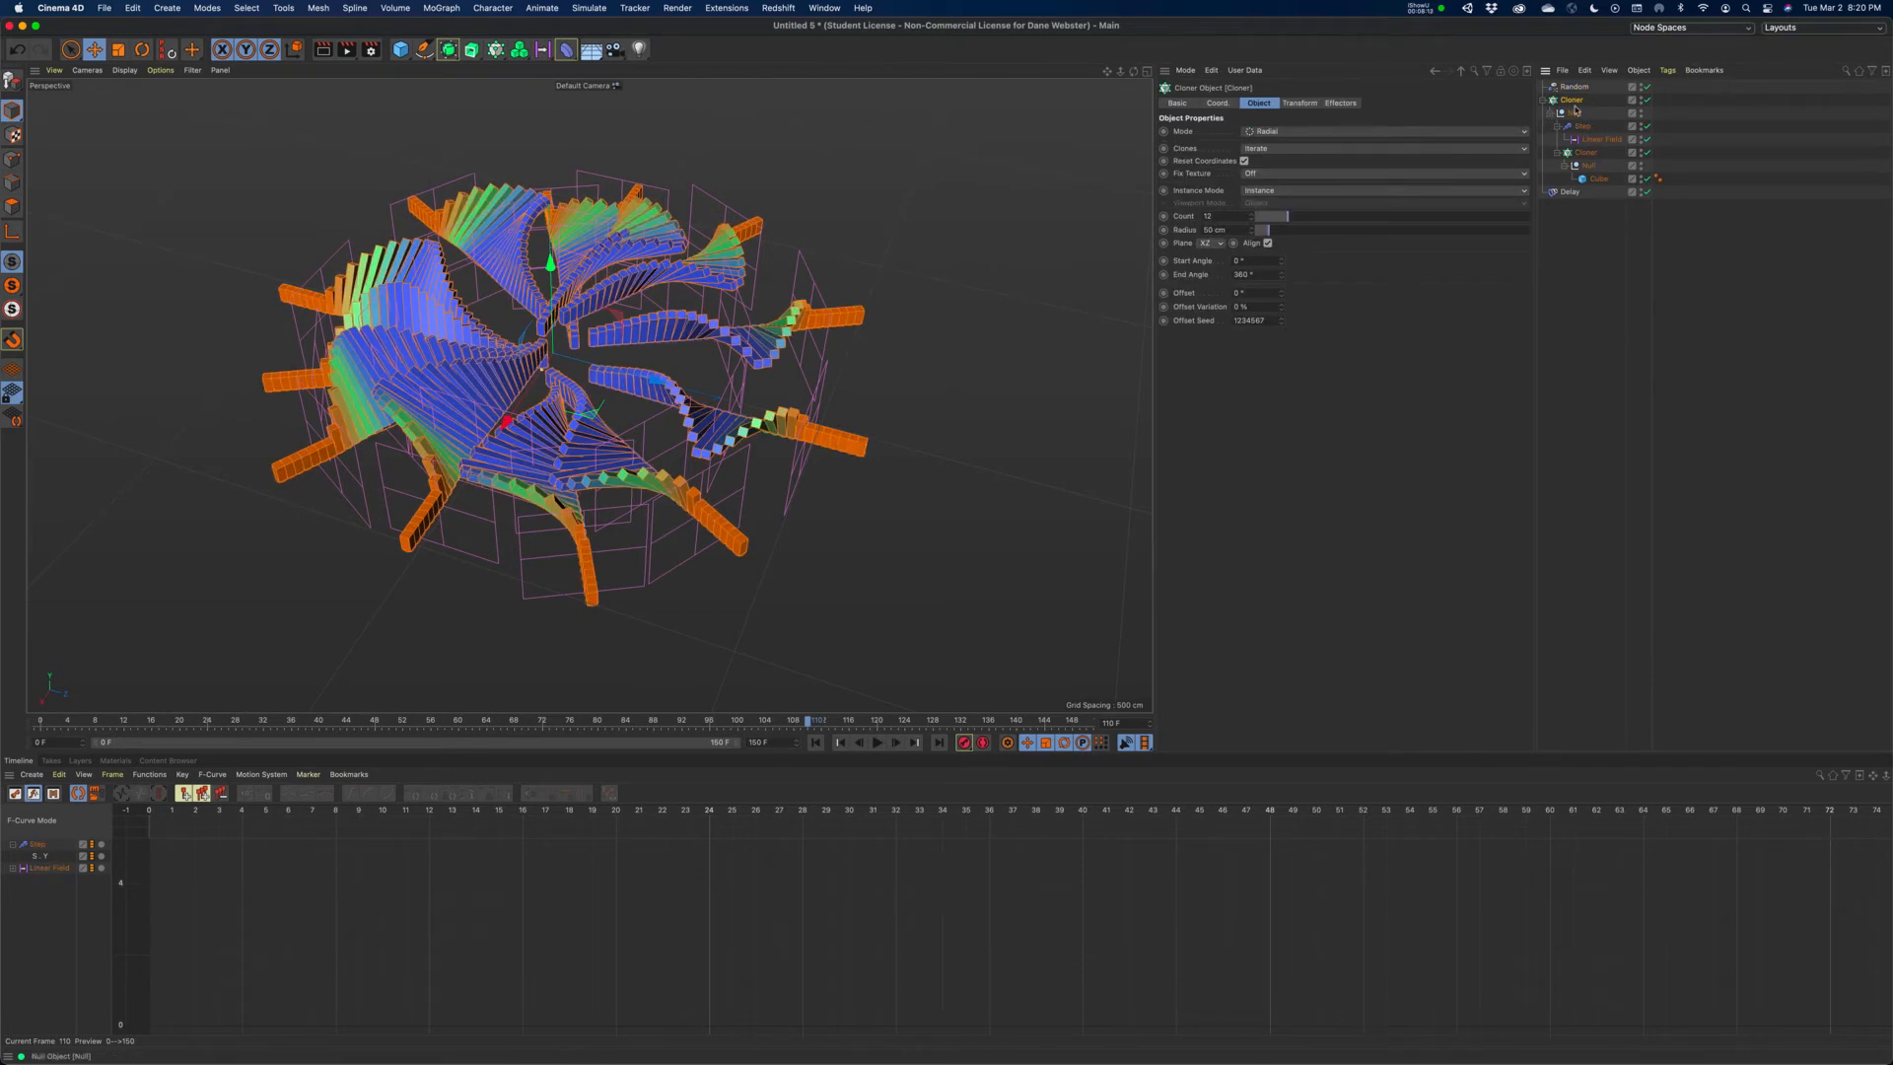
double_click(1589, 153)
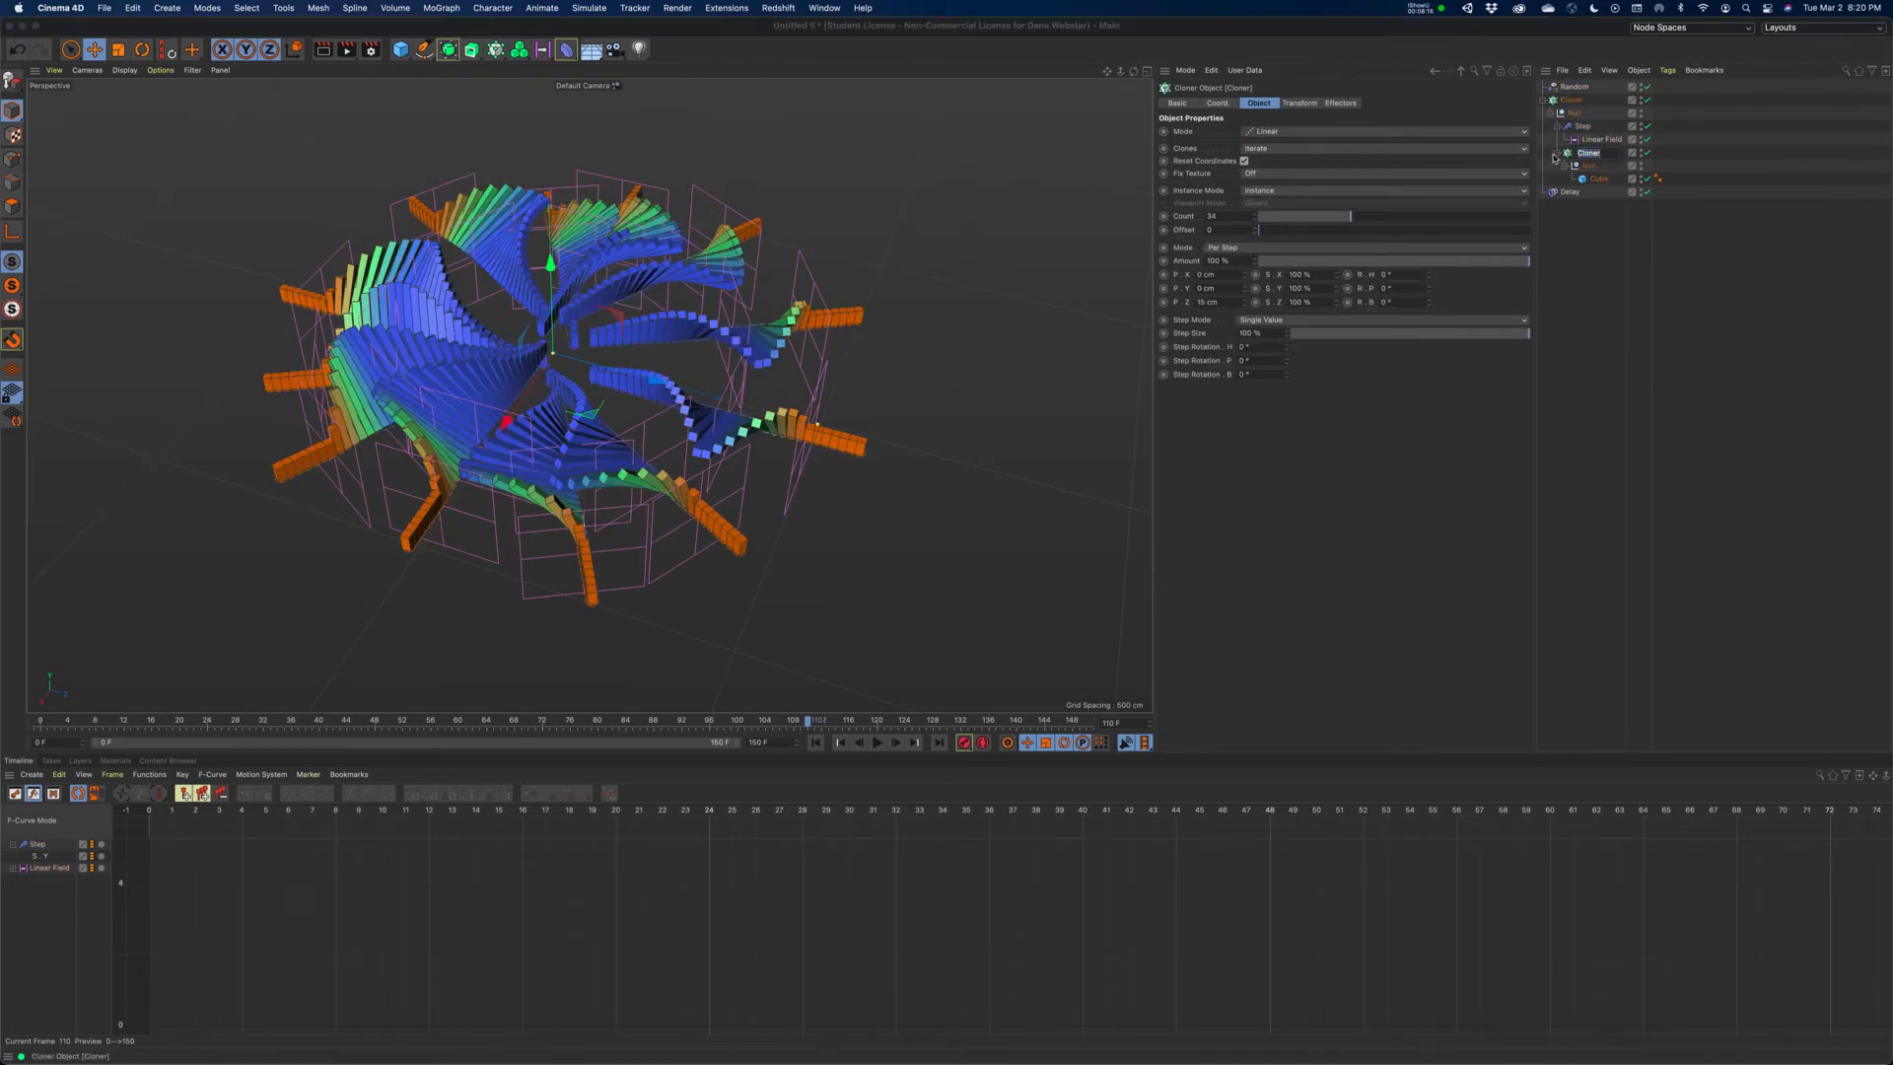
text(C)
key(BackSpace)
text(gle_Arm)
key(Return)
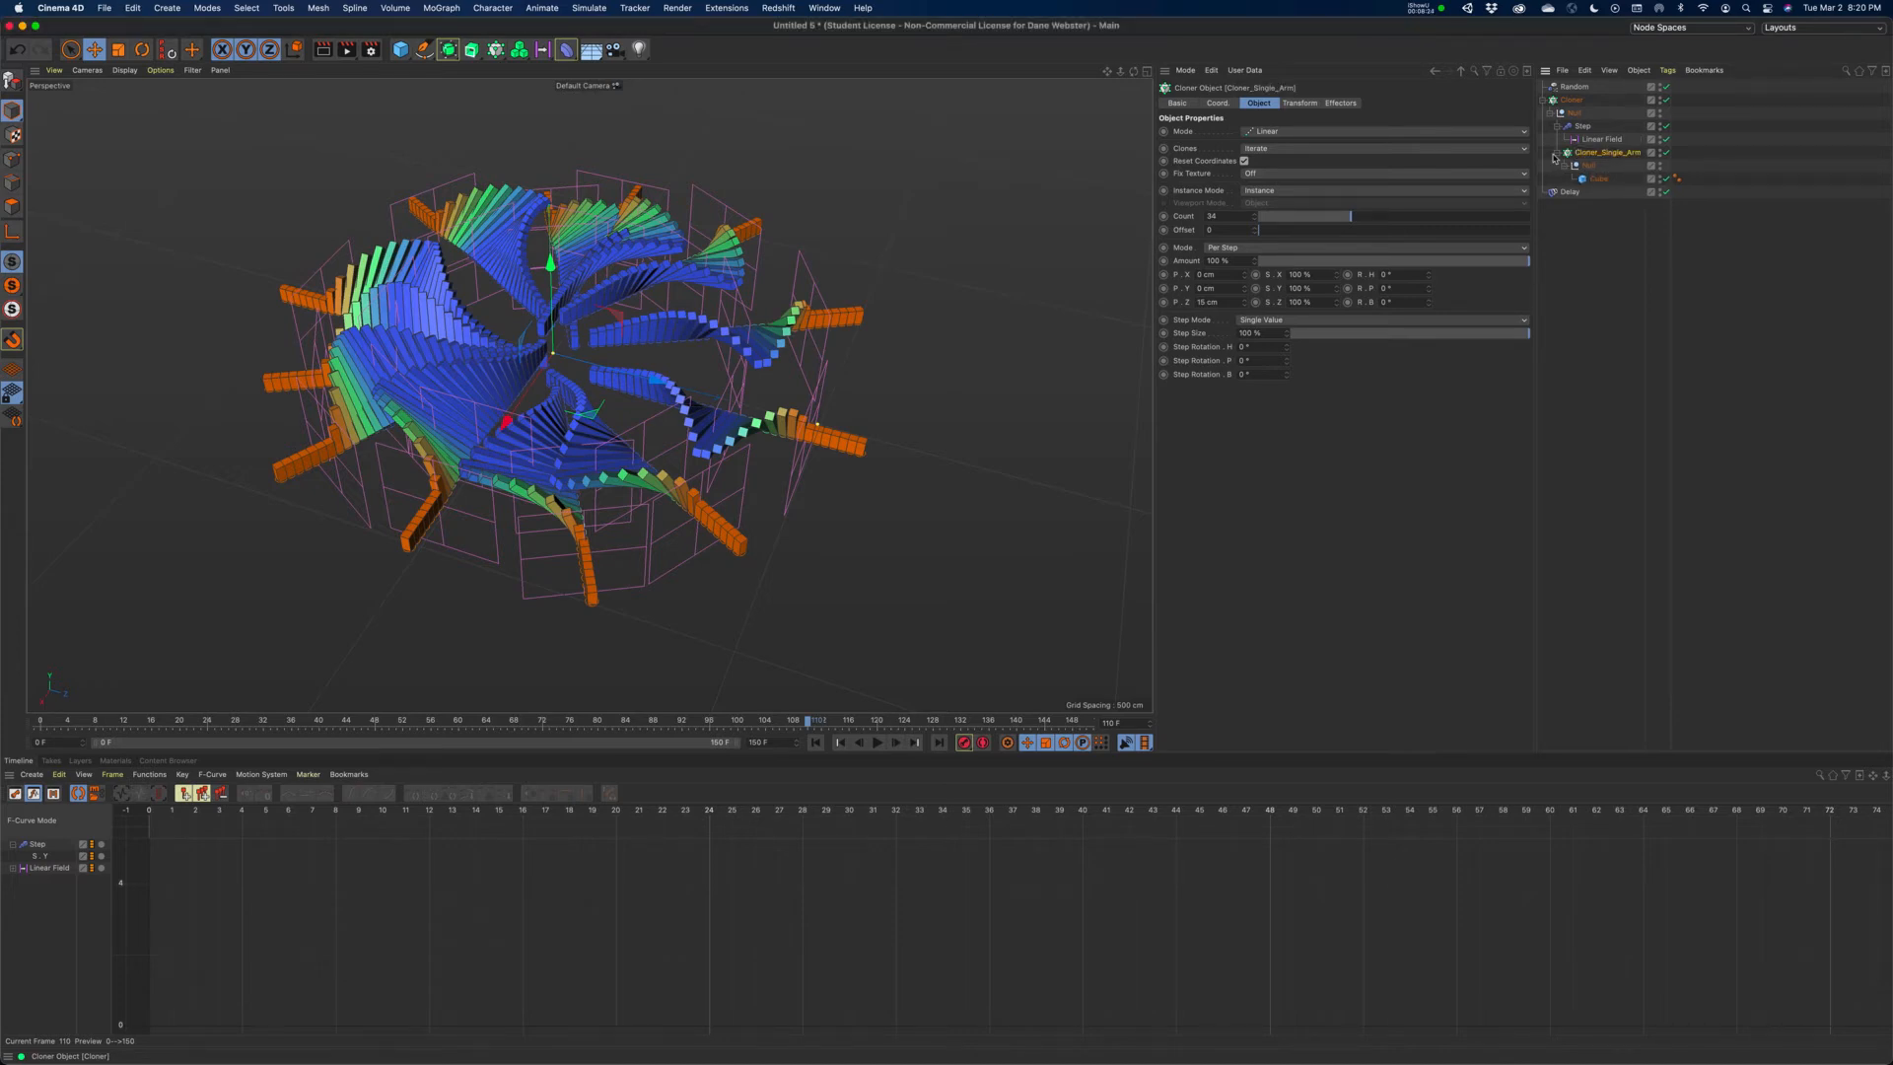
- Rename the outer radial Cloner as Cloner_Wheel
double_click(1575, 99)
text(C)
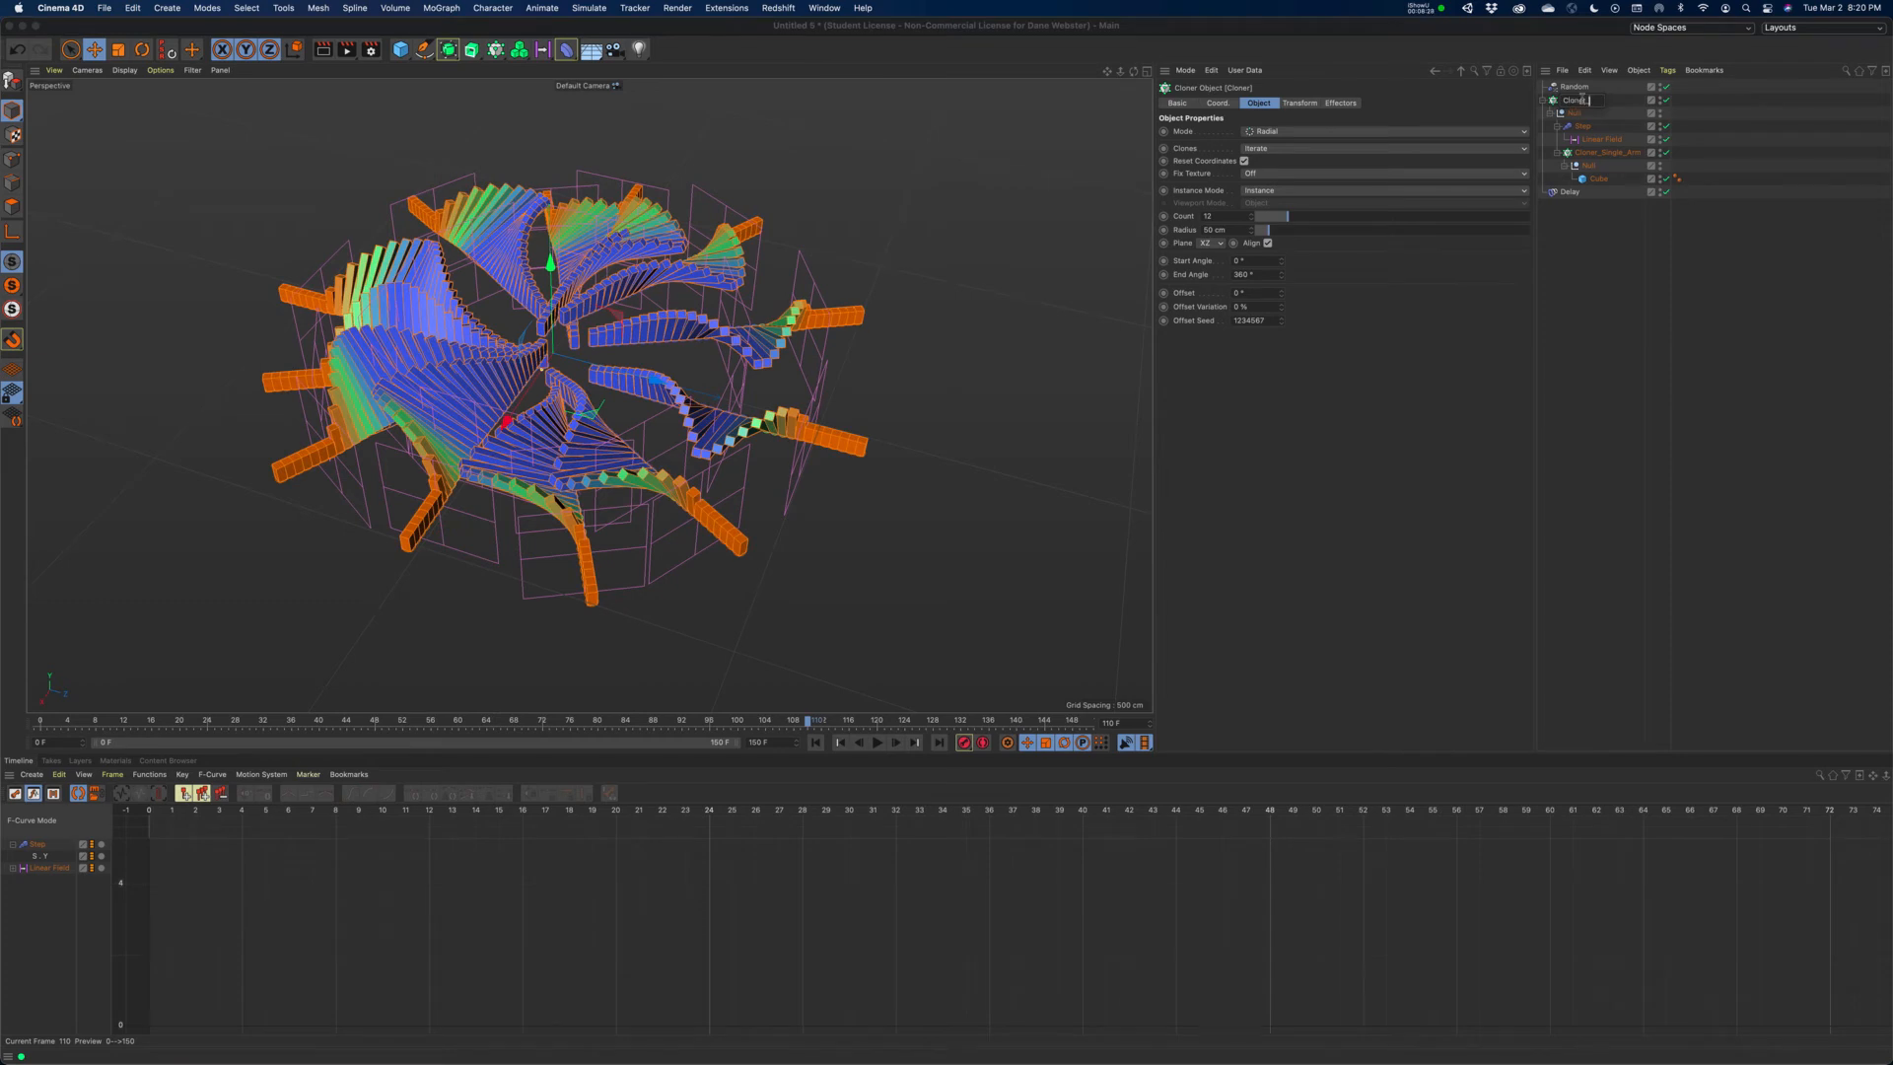
text(loner_Wheel)
key(Return)
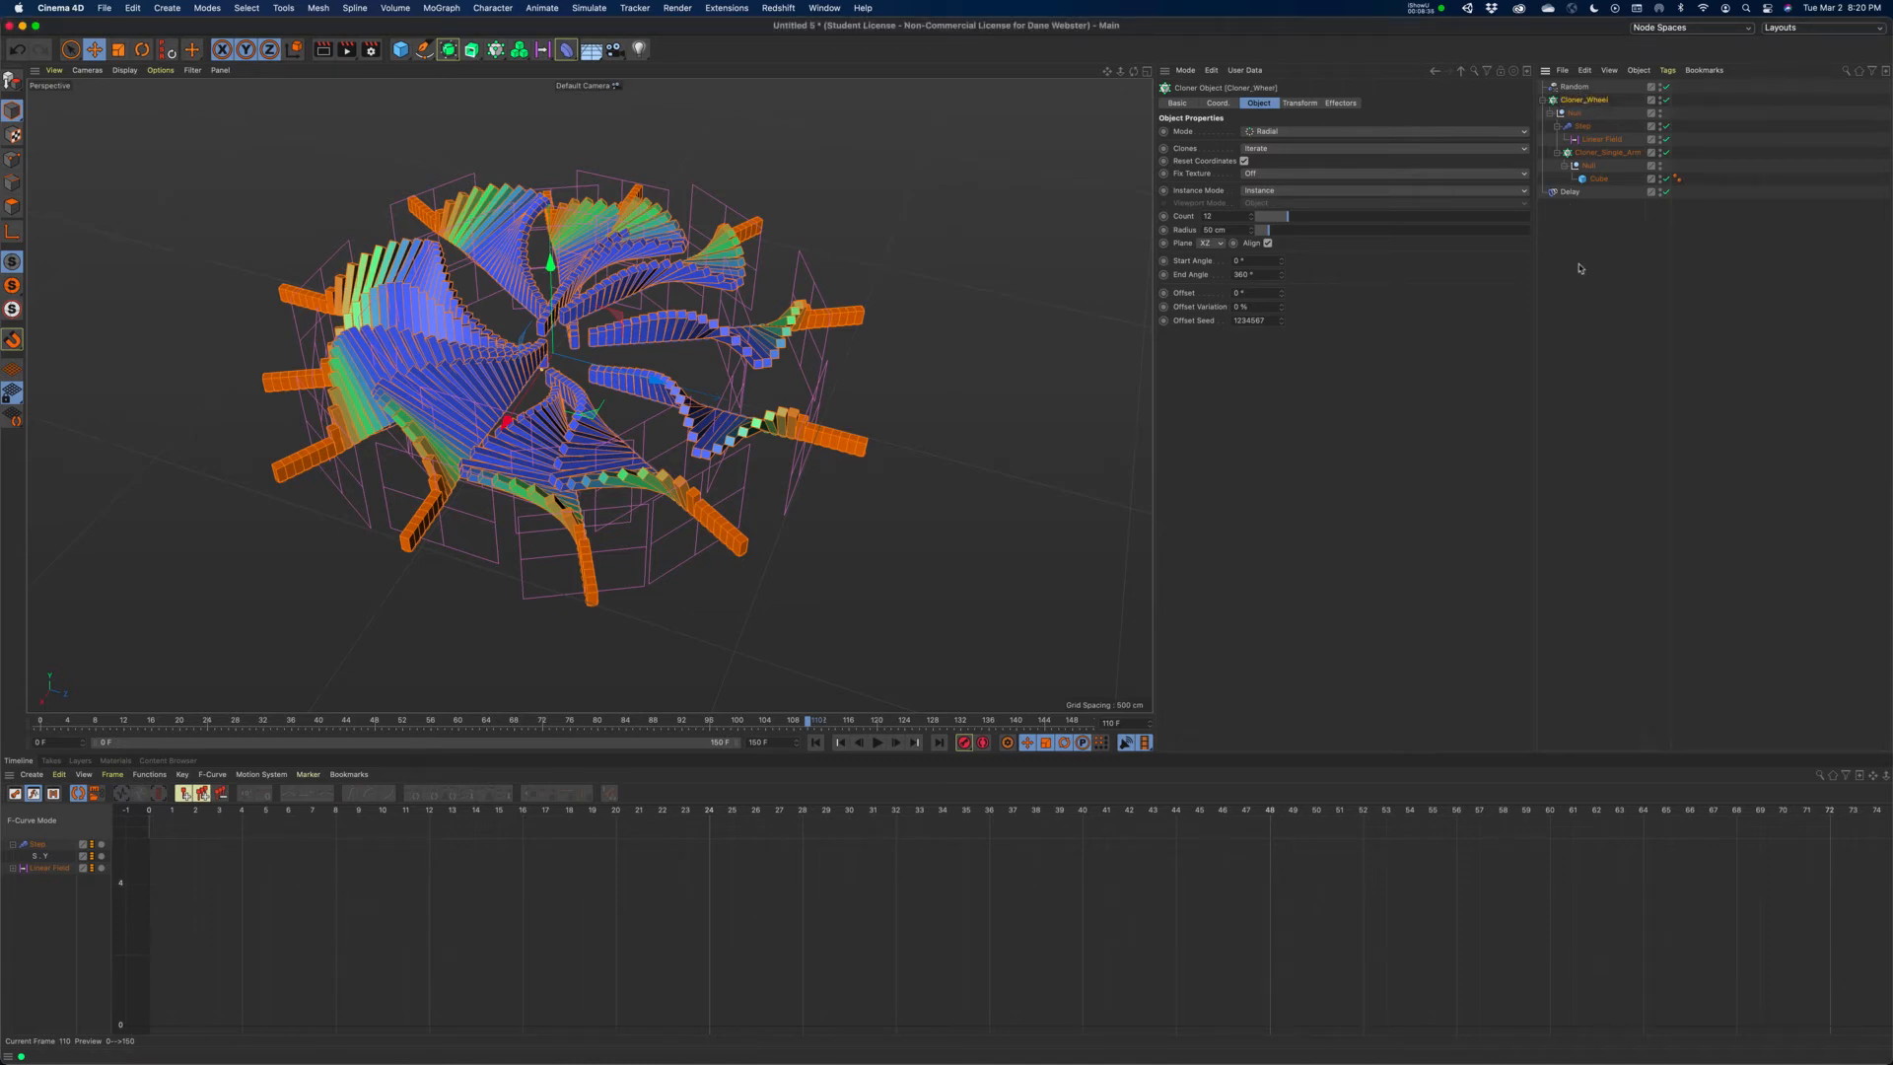
- Check the effectors assigned to Cloner_Wheel and rename the Random effector as Random_wheel
mouse_move(1133, 72)
mouse_down()
mouse_move(1125, 98)
mouse_move(1151, 97)
mouse_move(1134, 62)
mouse_up()
click(1337, 104)
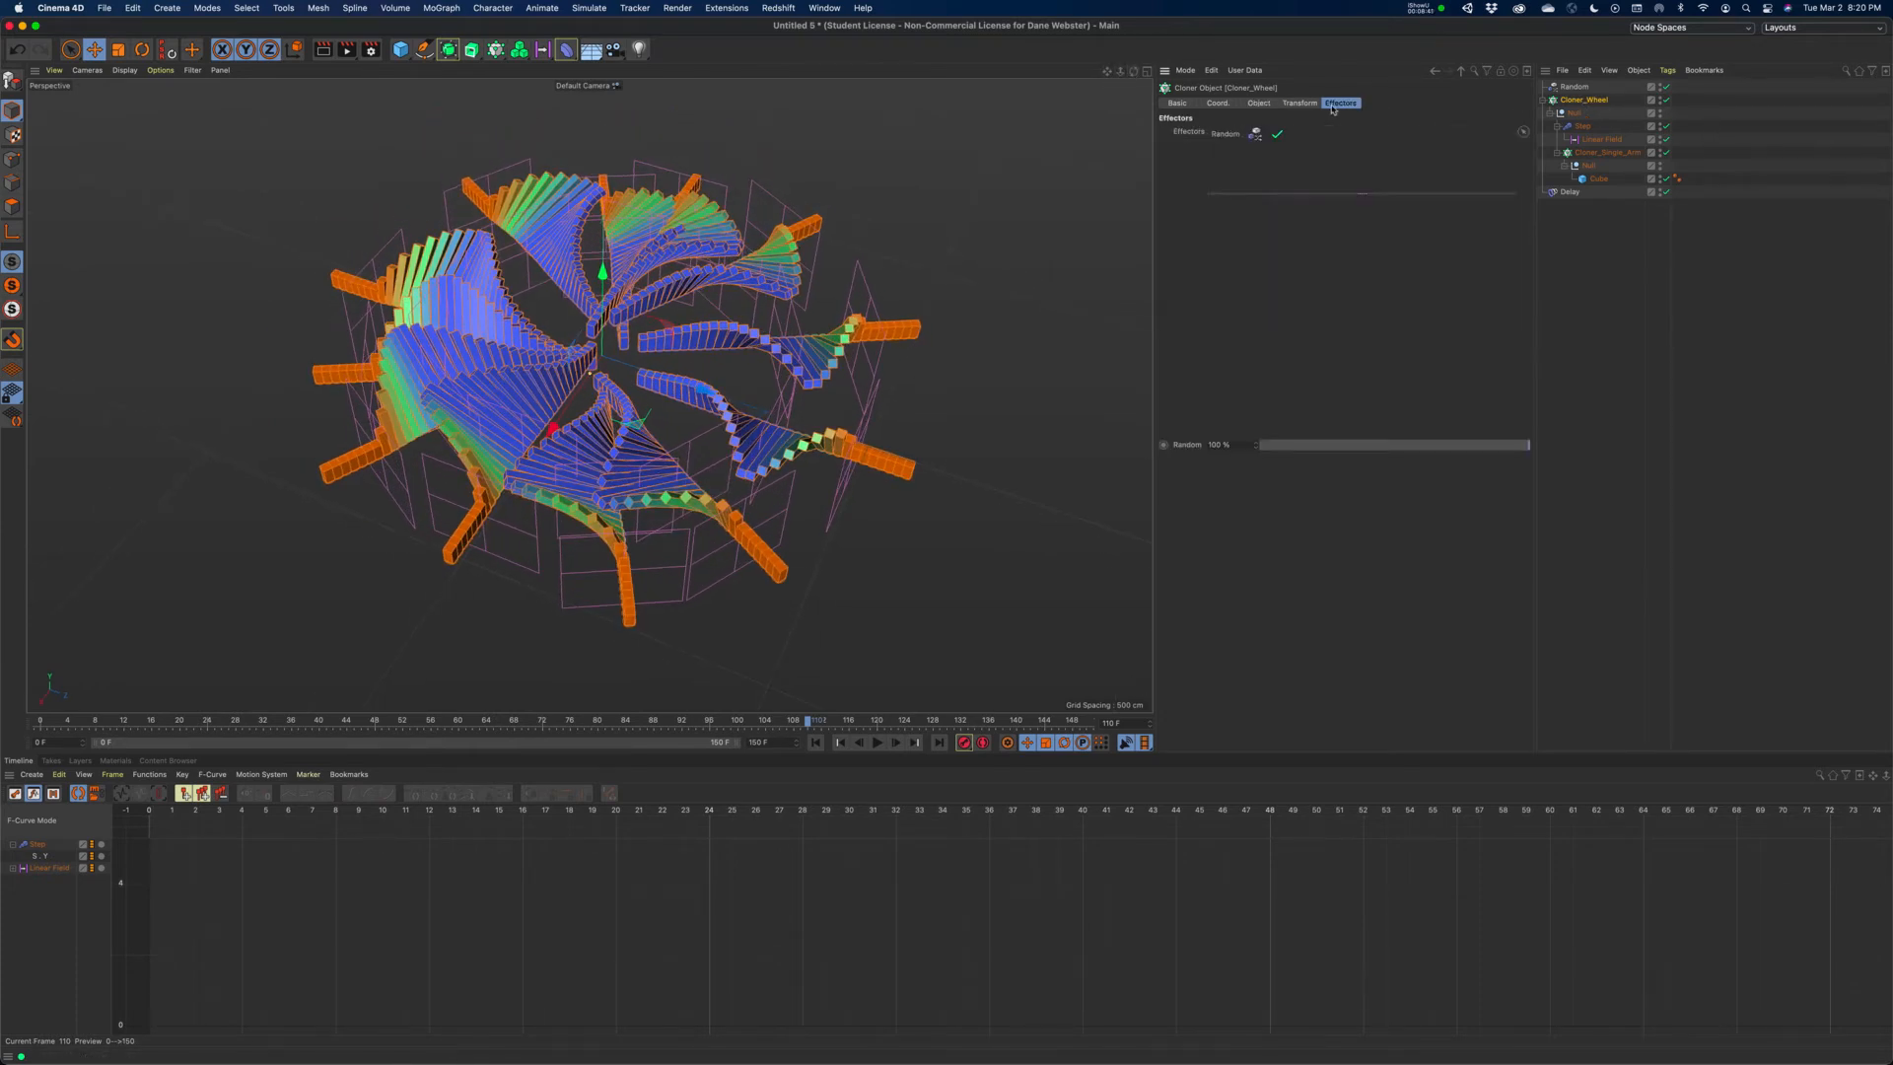
click(1577, 88)
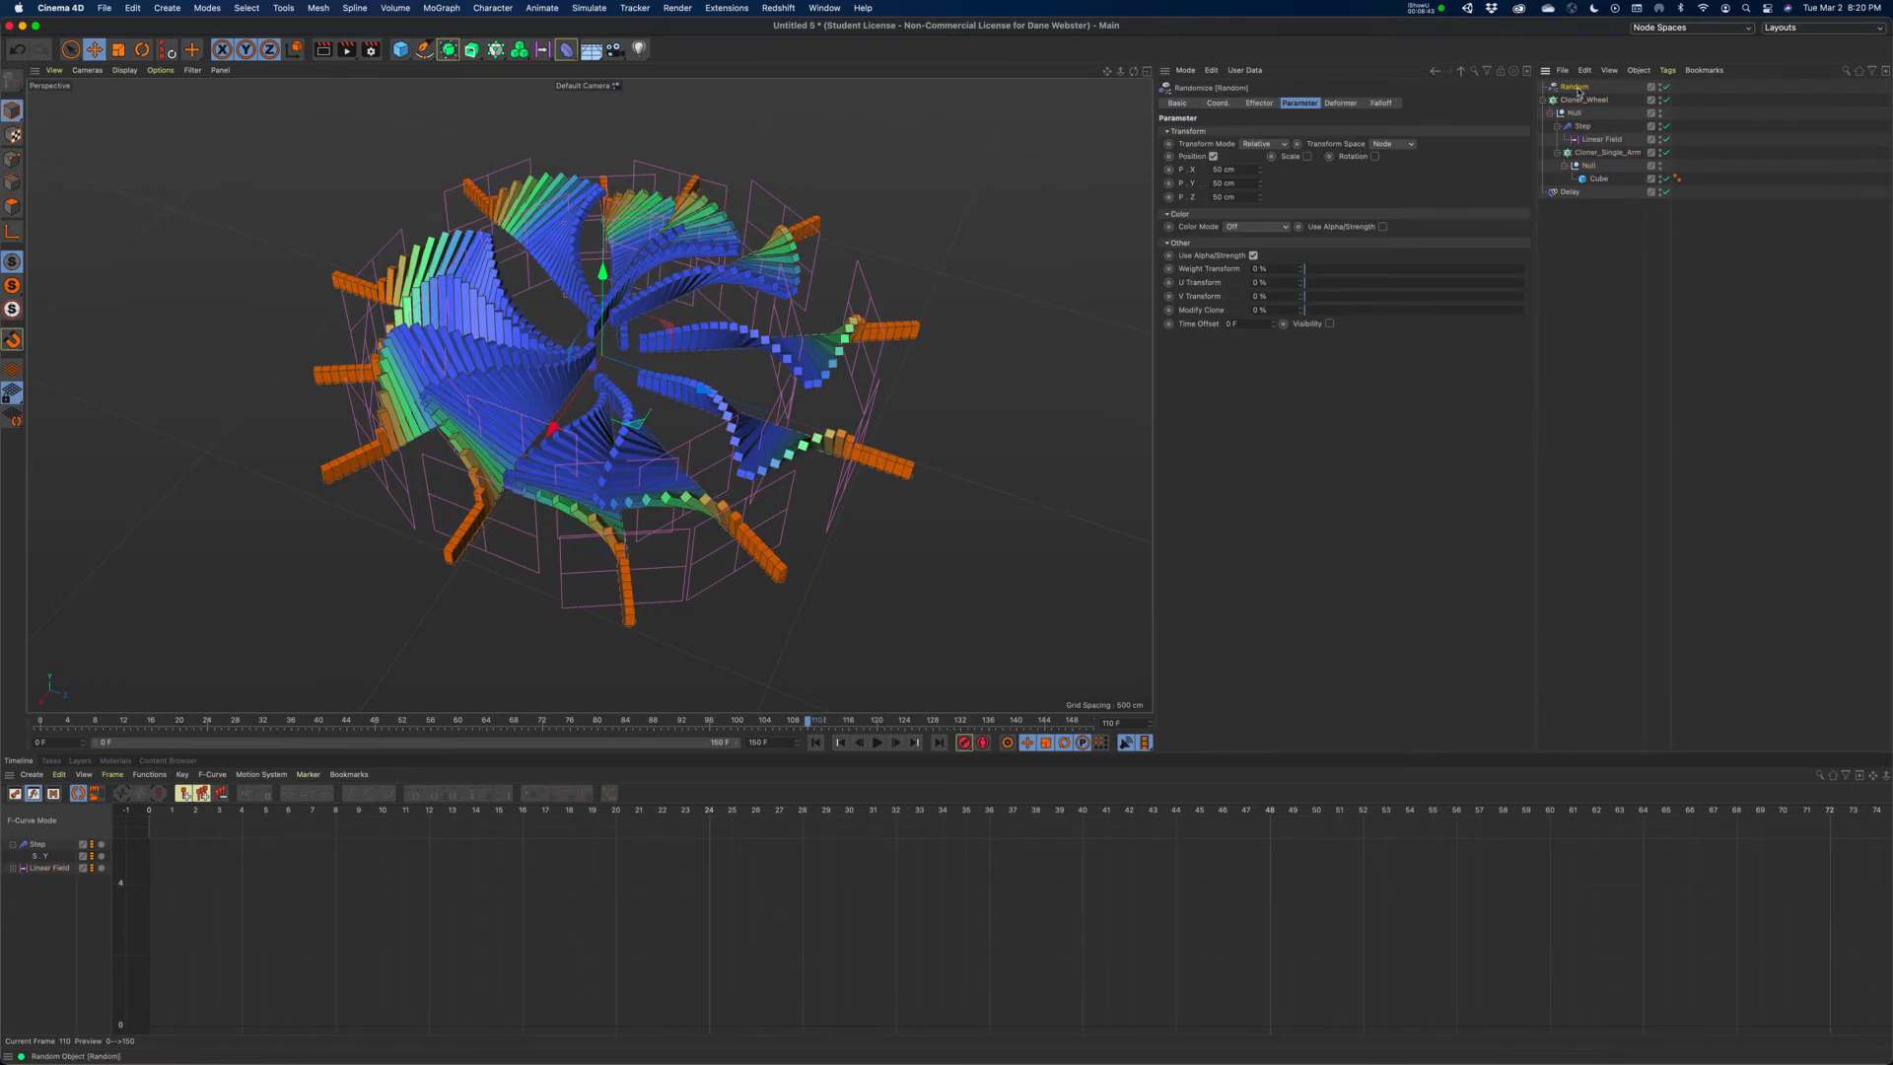
double_click(1577, 87)
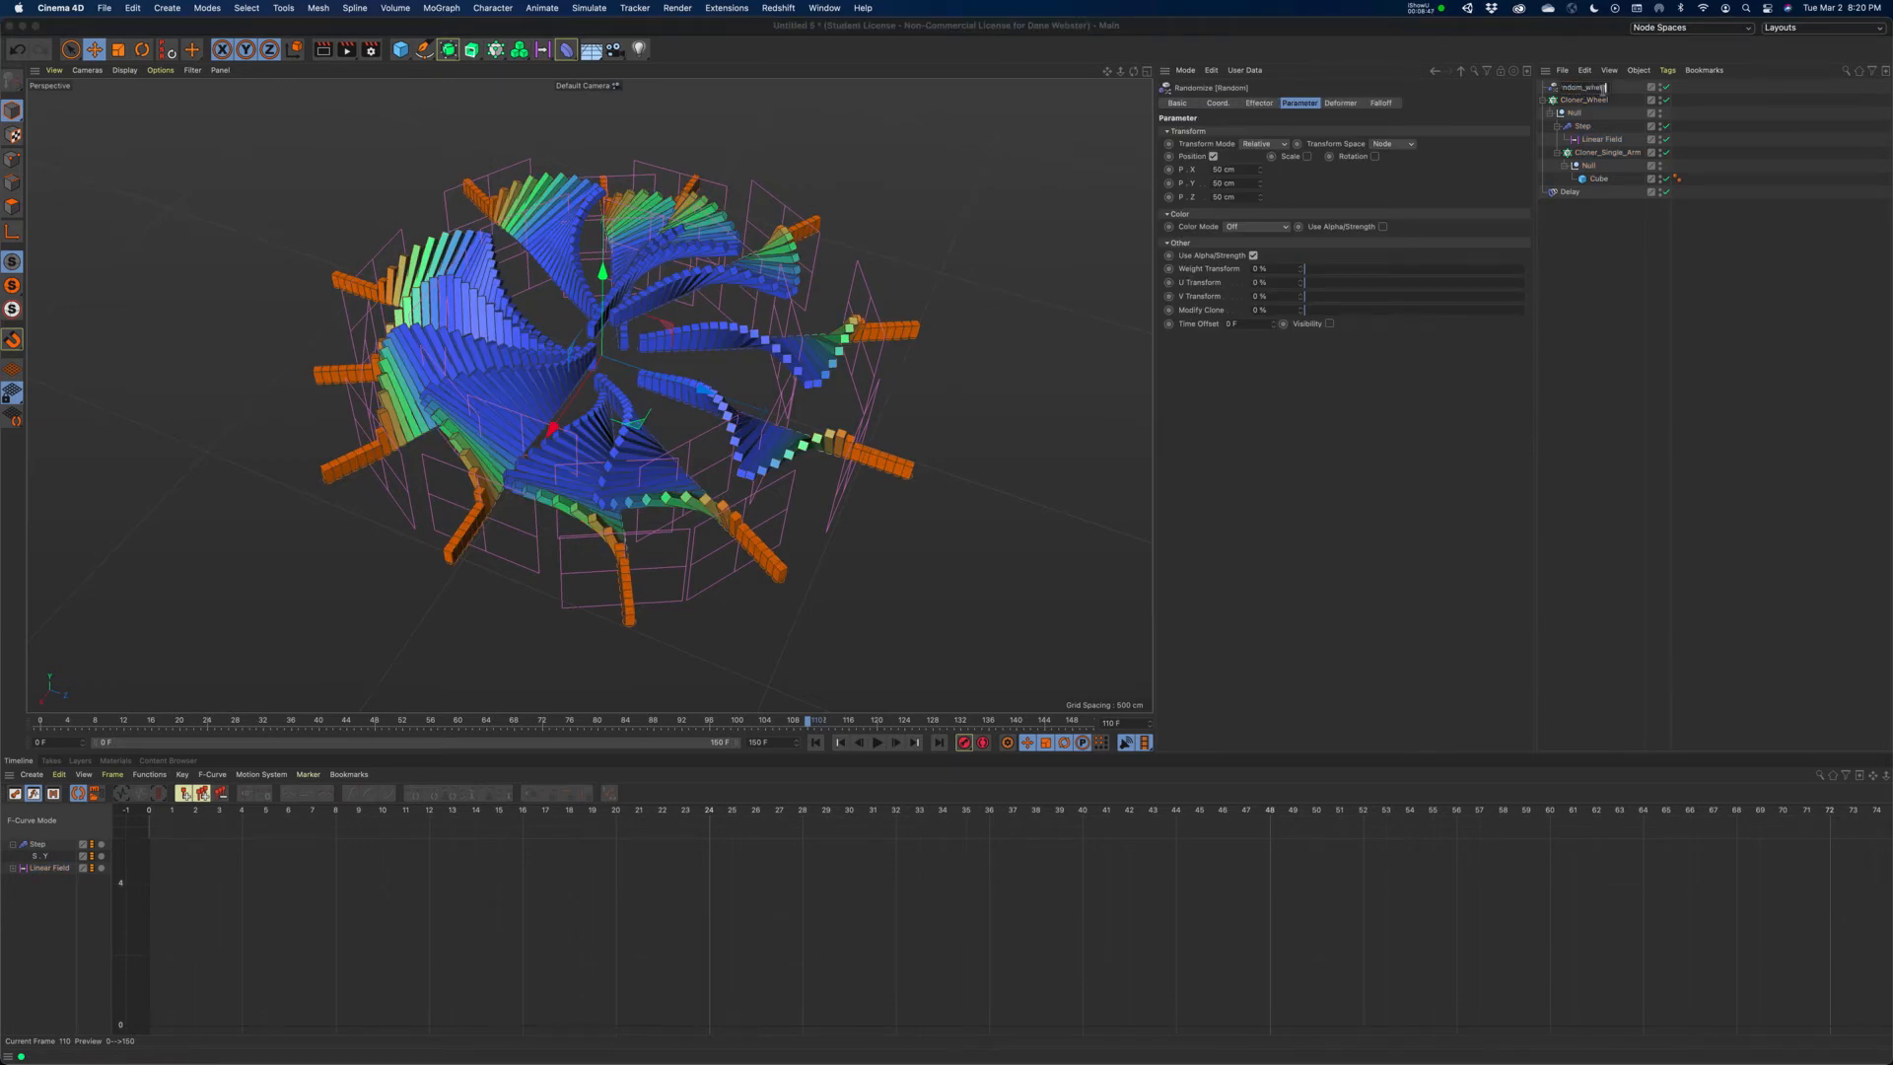
text(_wheel)
key(Return)
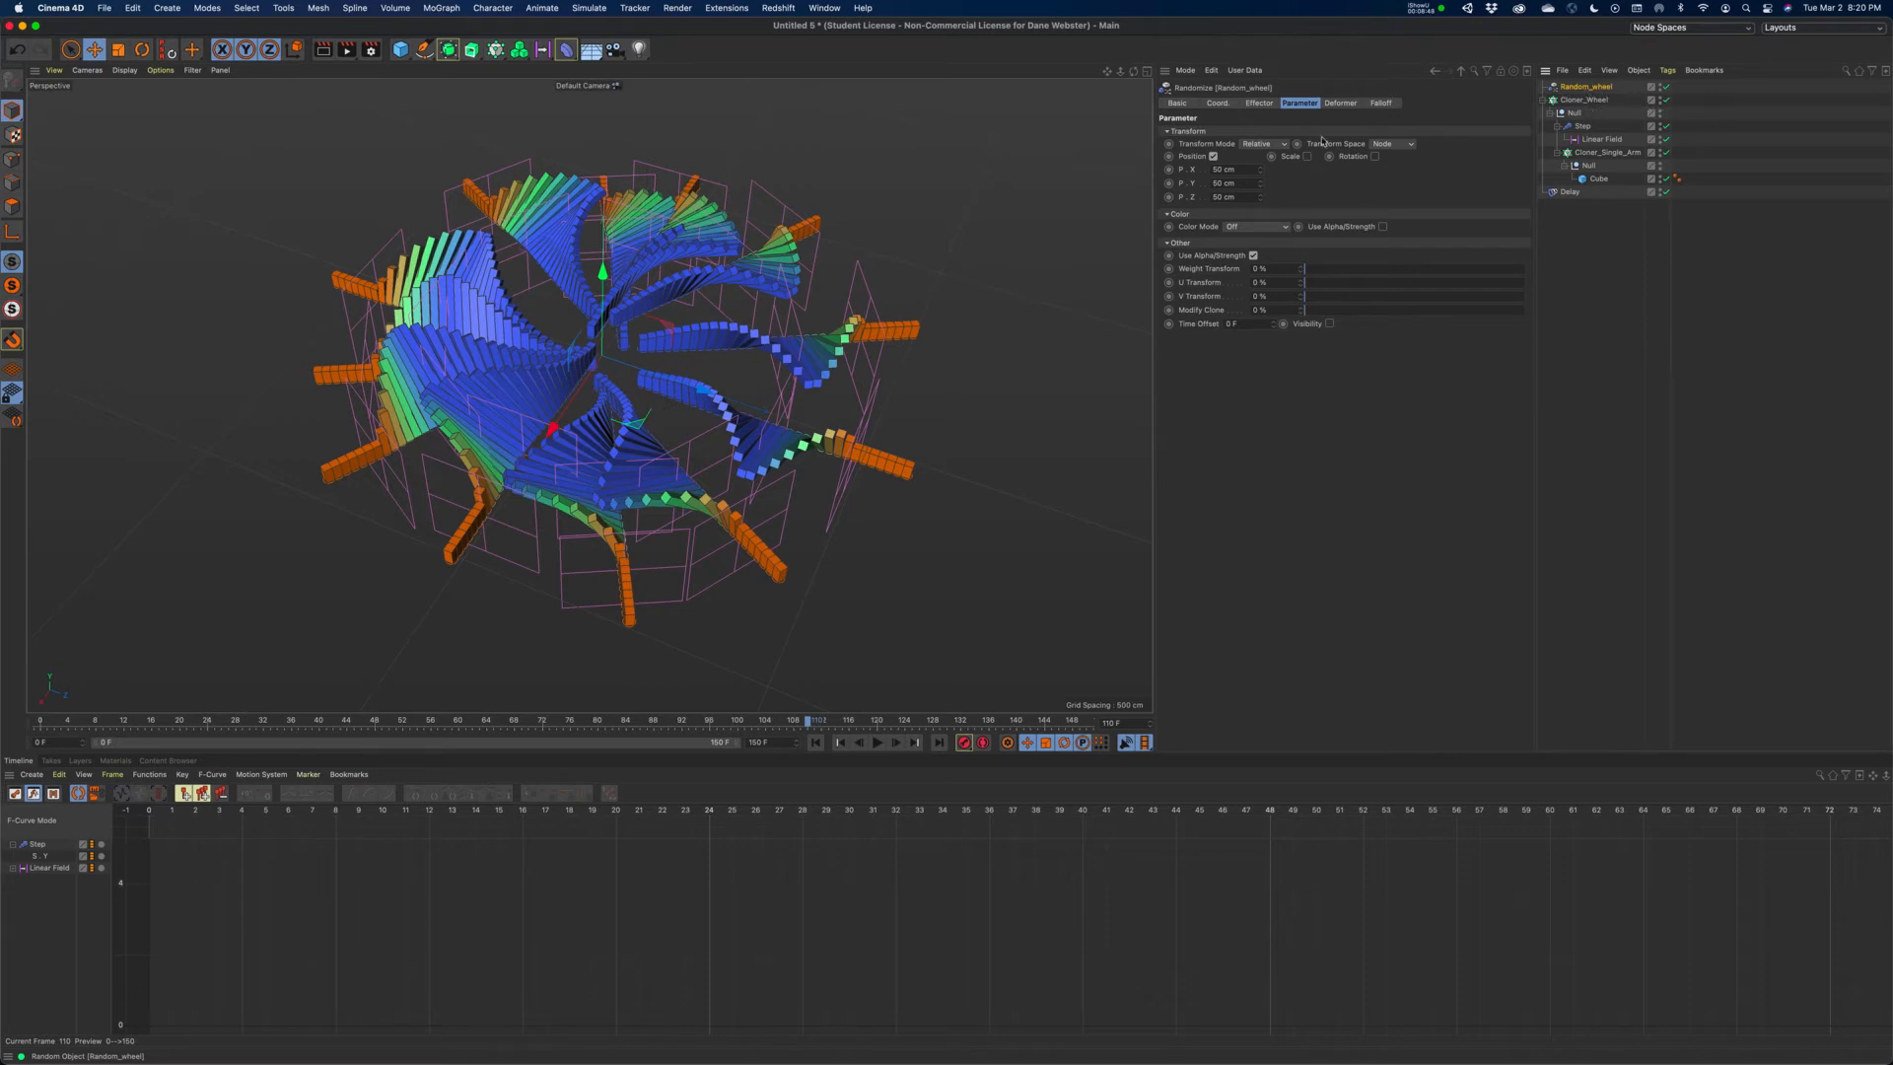
- Turn off position on Random_wheel and enable uniform scale variation with a value of 0.25
click(1214, 157)
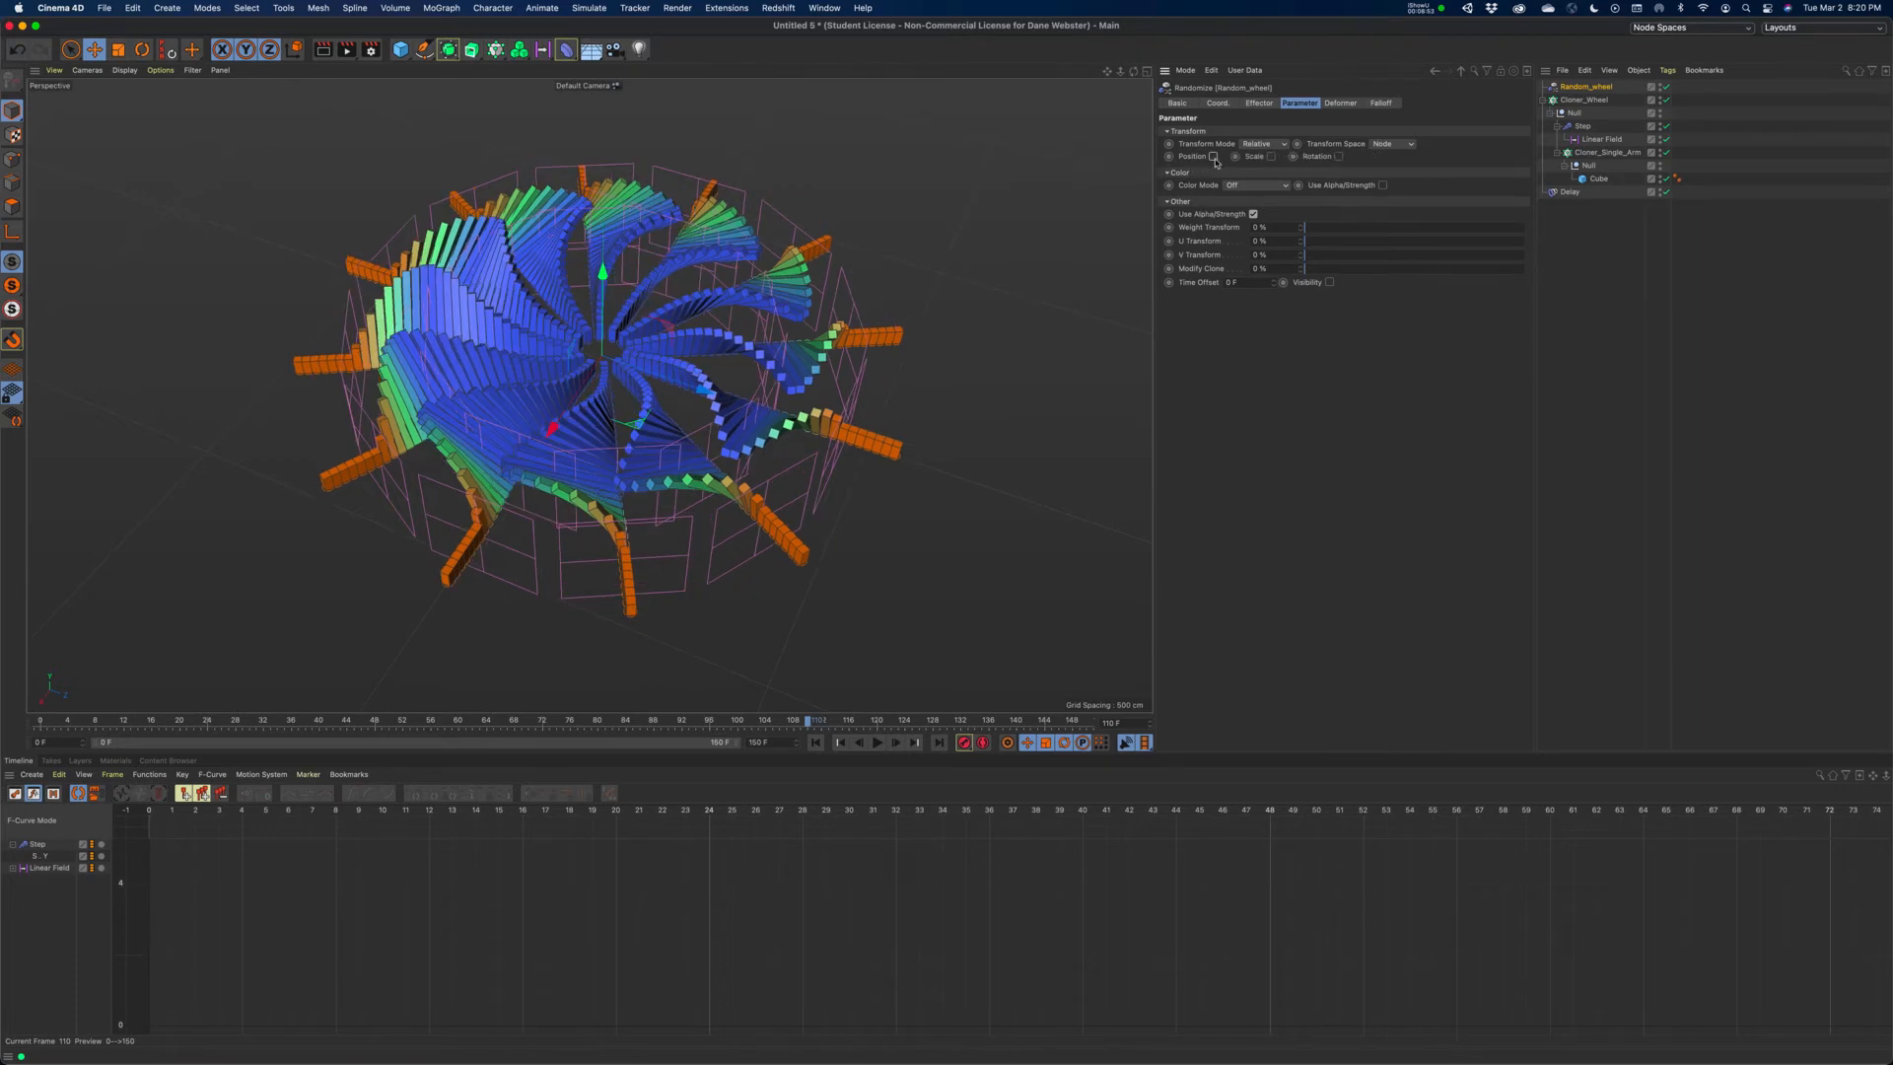
click(1271, 157)
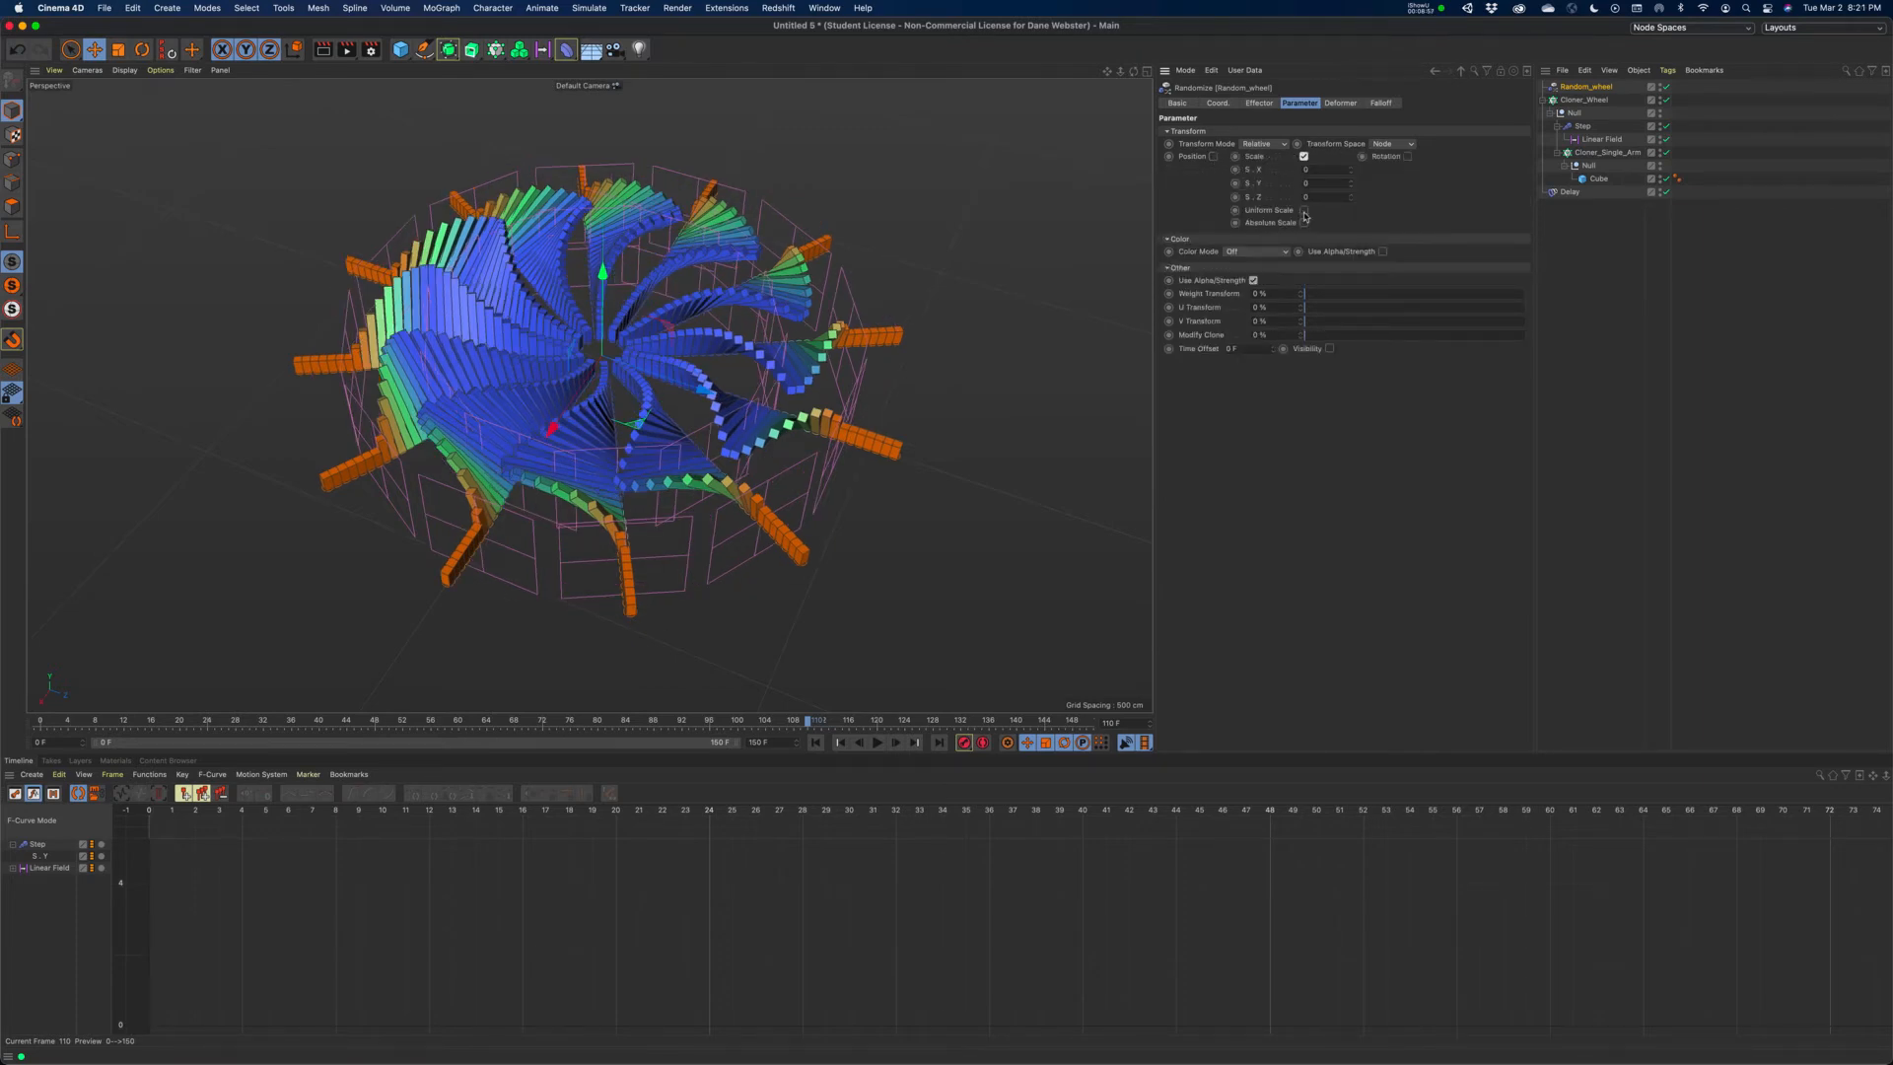
click(1305, 211)
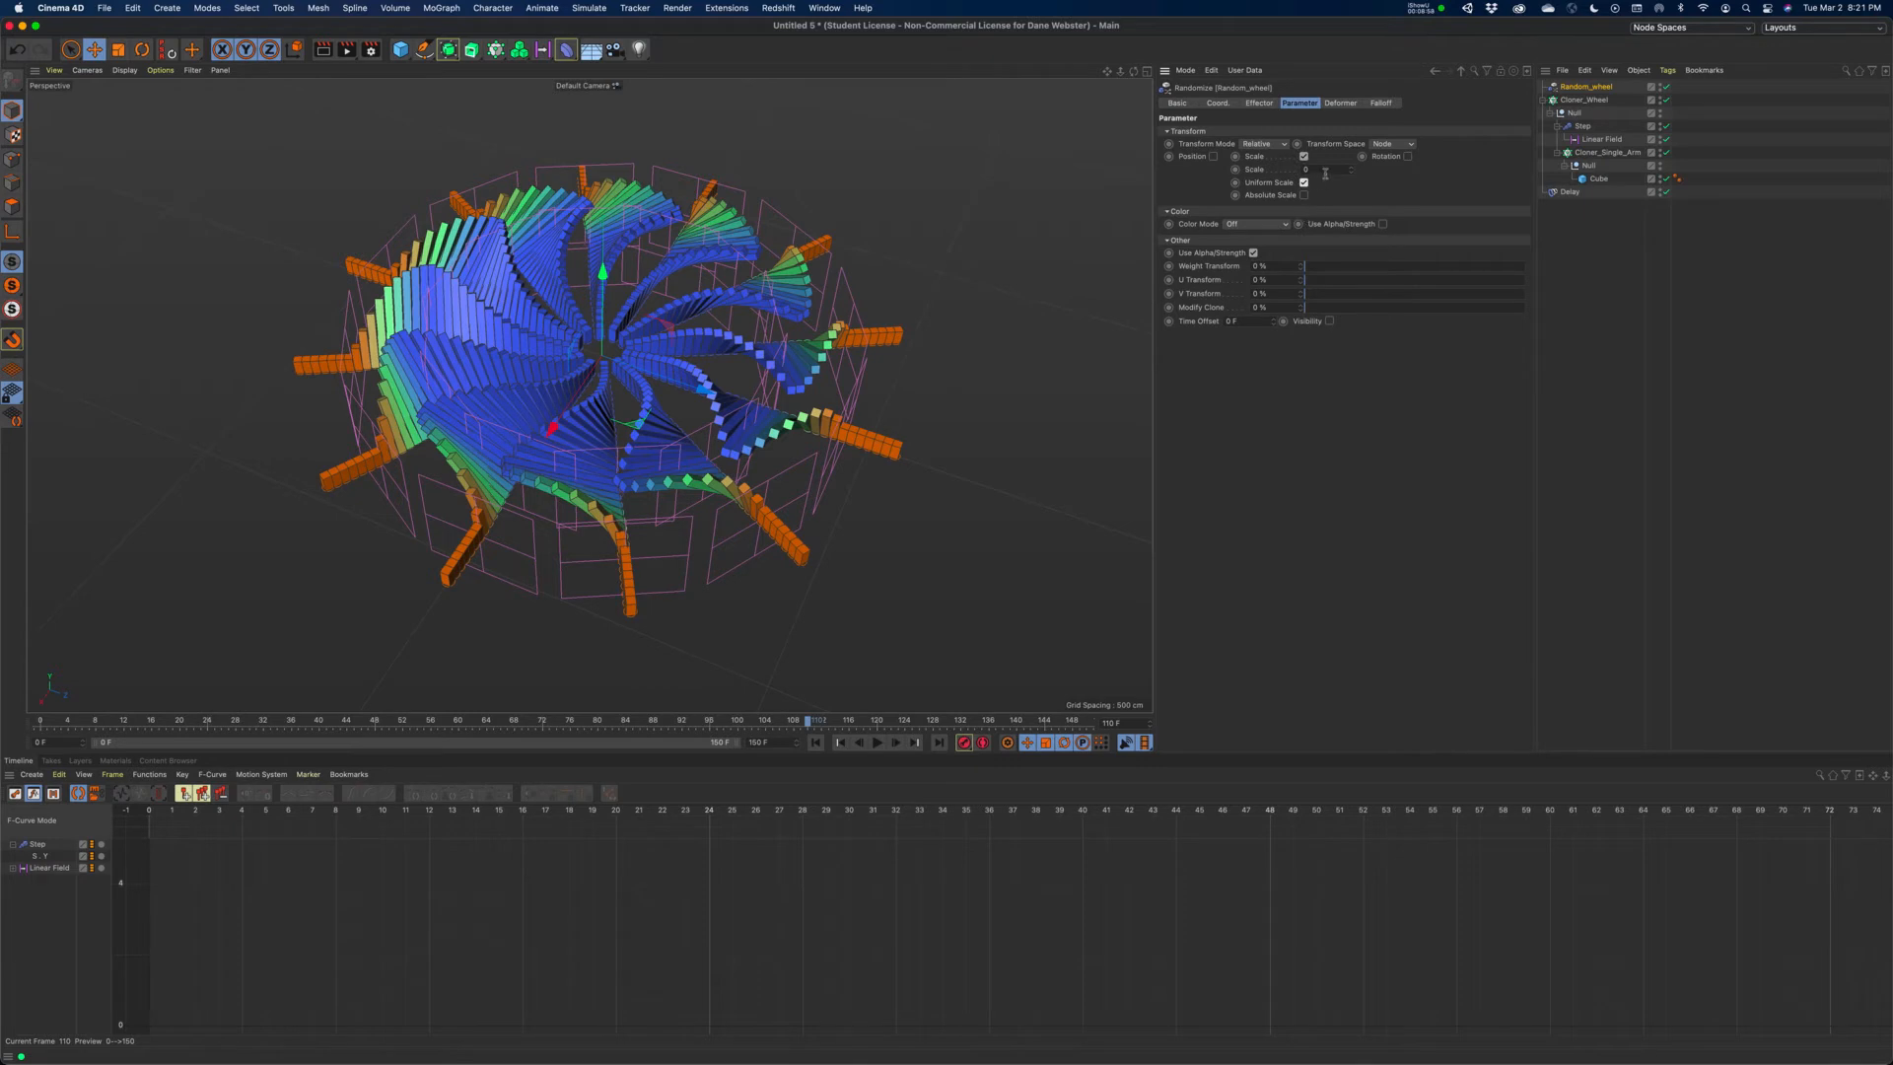
drag(1323, 170, 1243, 171)
text(0.25)
key(Return)
alt+drag(636, 316, 589, 347)
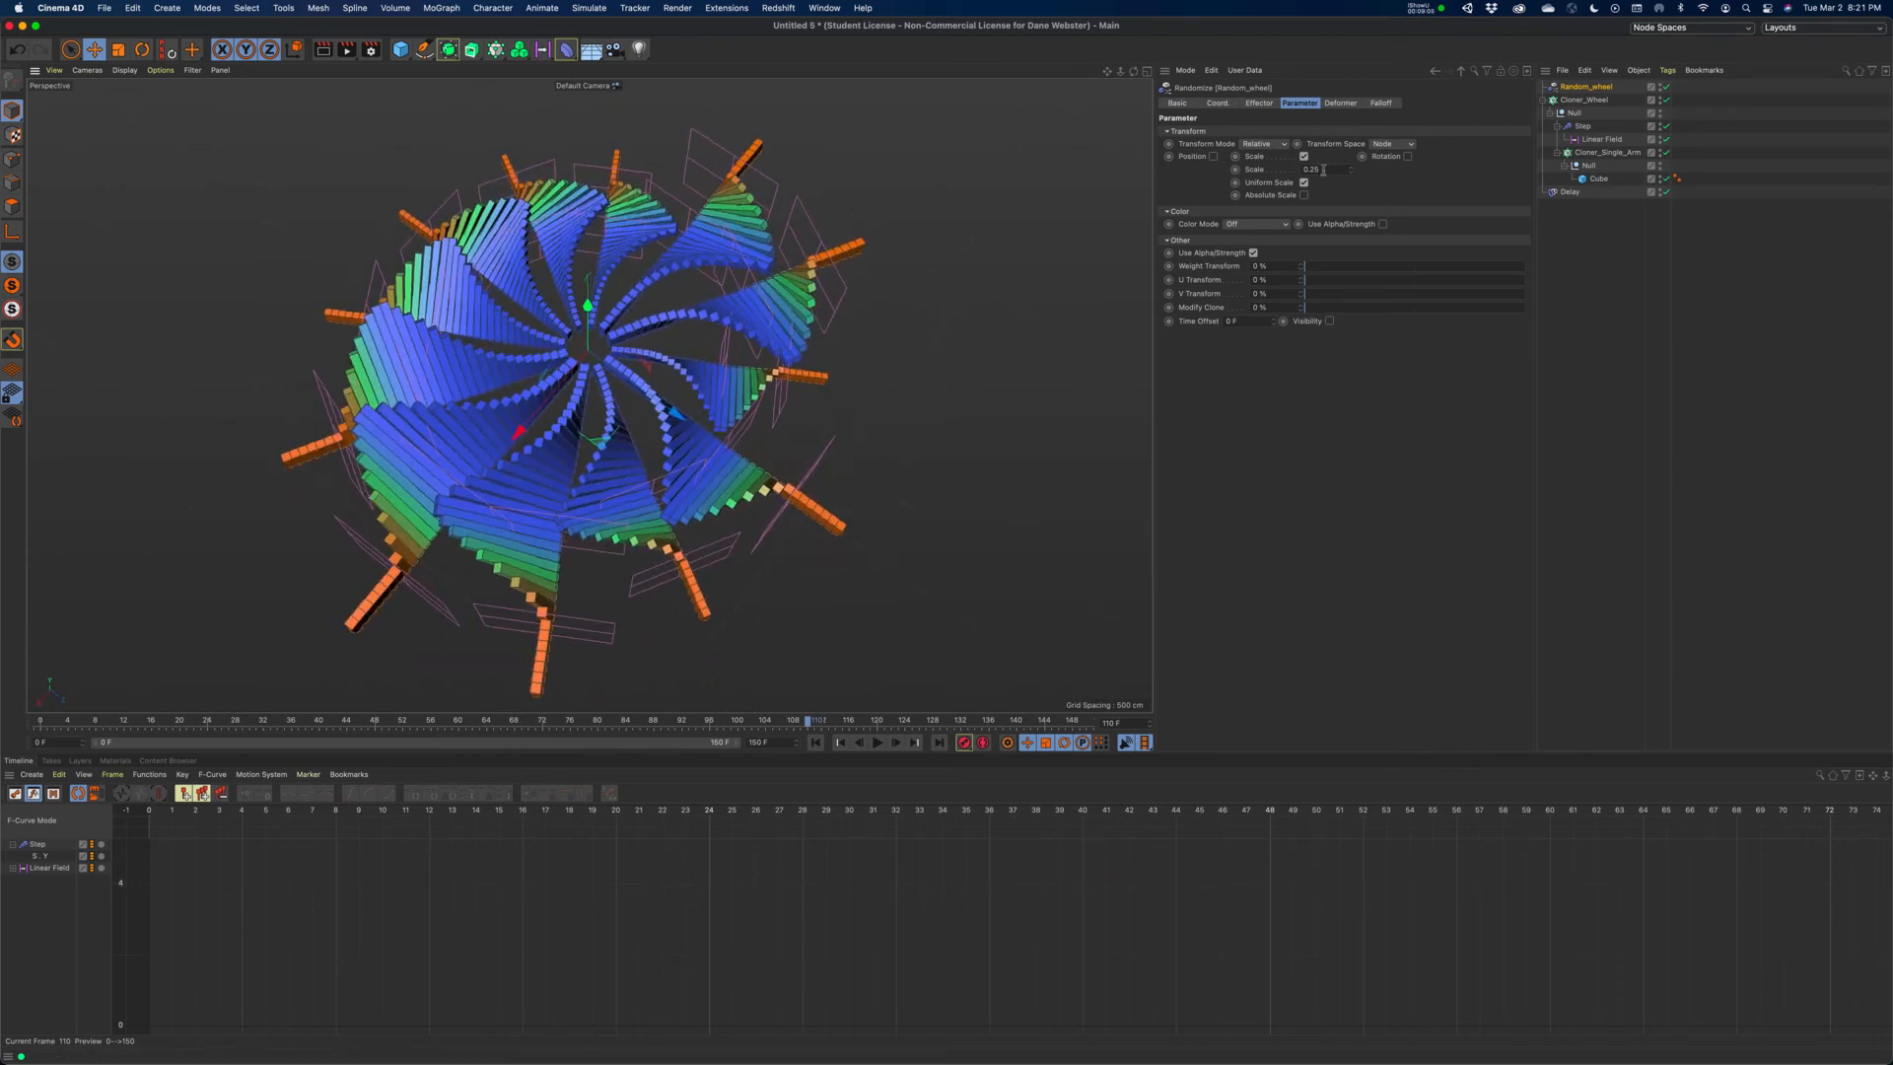
- Undo the random scale change and re-enter 0.25 to compare the wheel with and without variation
drag(1353, 174, 1353, 174)
alt+drag(732, 268, 714, 325)
key(super+z)
alt+middle_drag(1061, 208, 1066, 208)
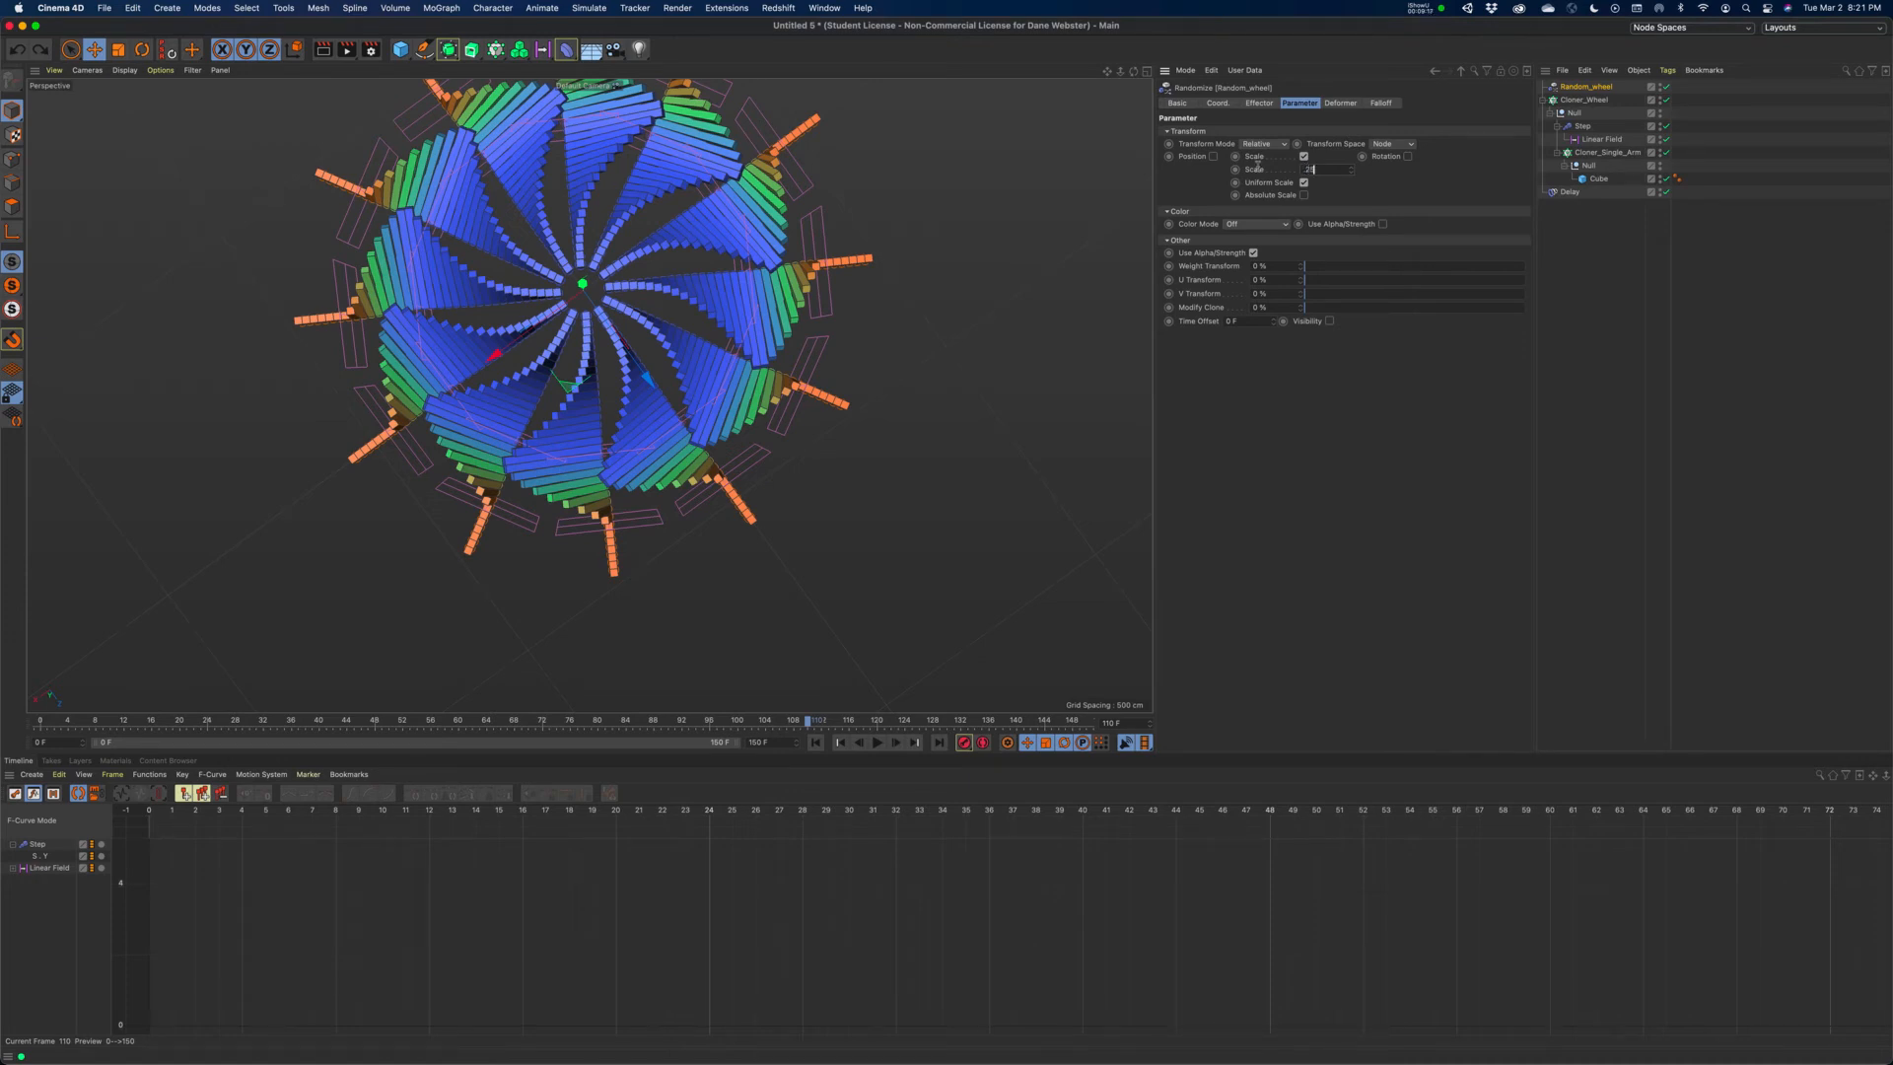
key(Return)
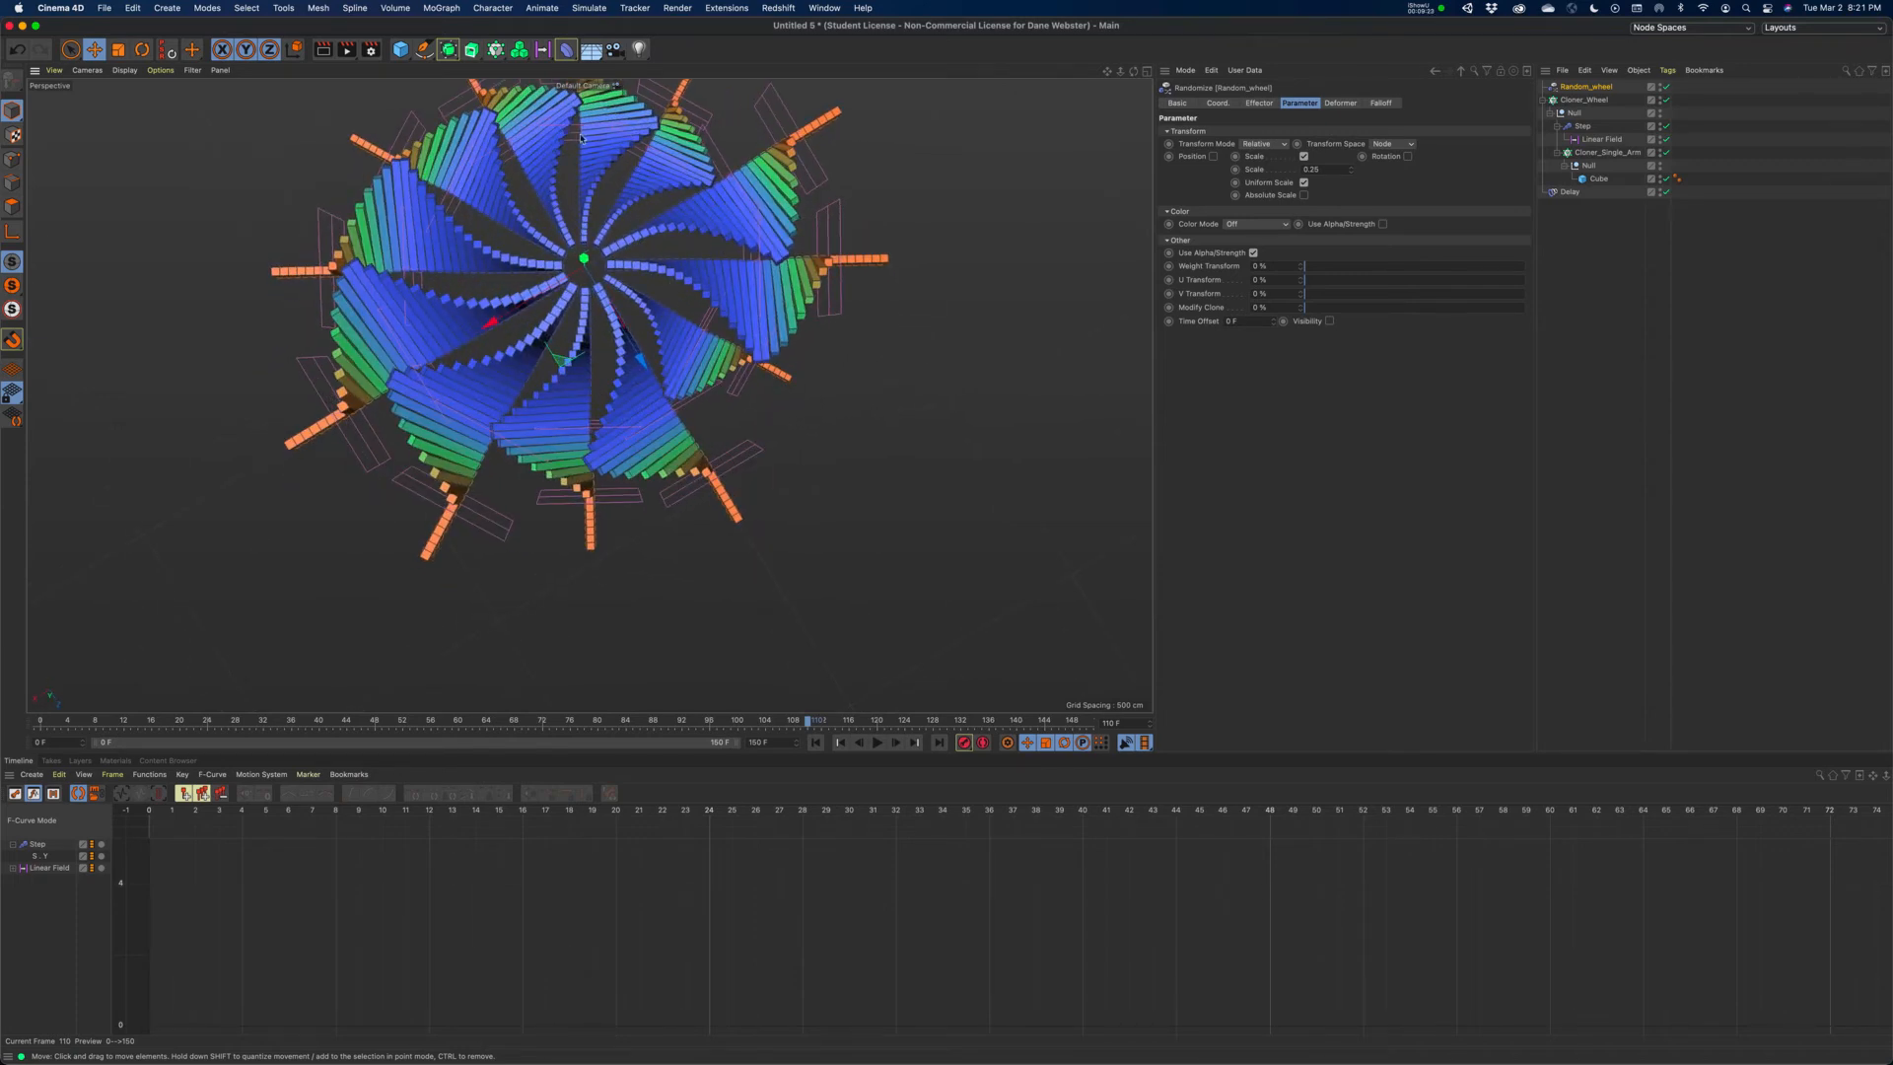
alt+drag(740, 306, 784, 168)
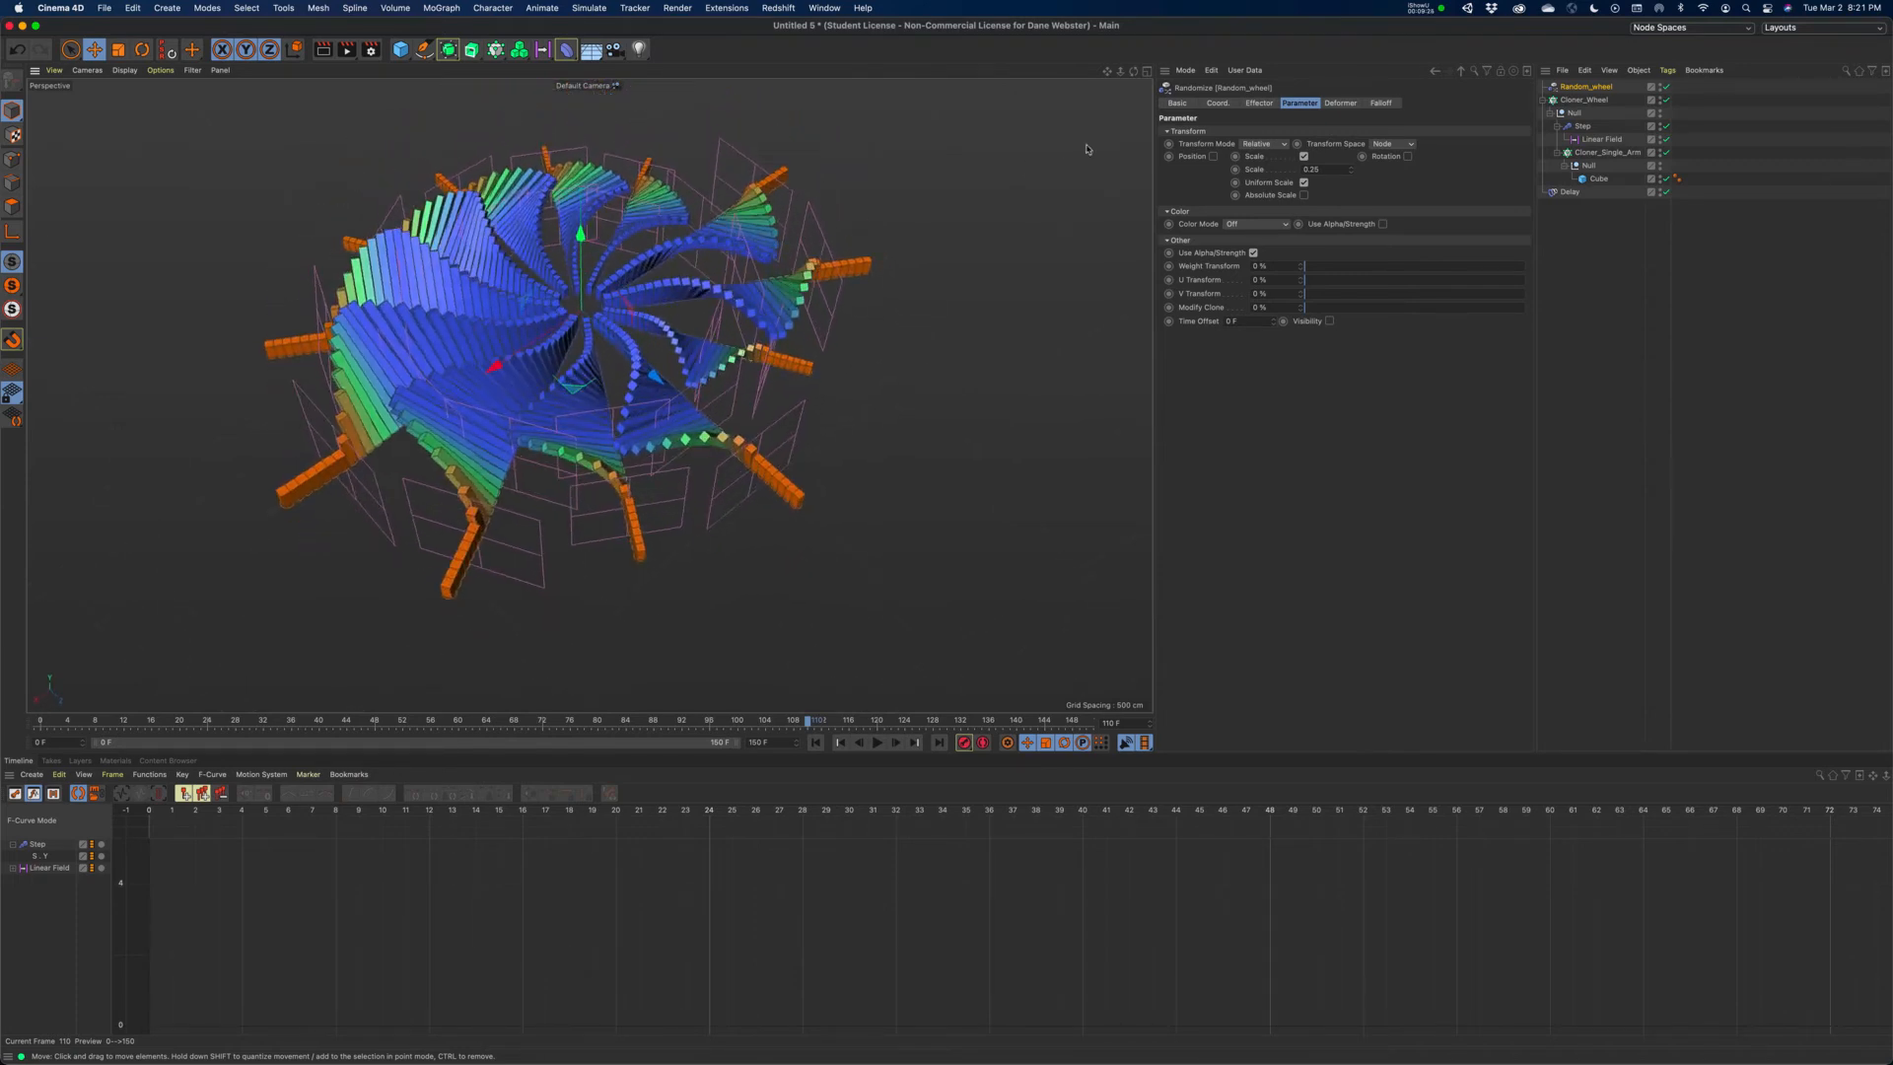
- Try the Gaussian, Noise and Turbulence random modes on Random_wheel, and return it to Random
drag(1106, 72, 1169, 112)
alt+drag(1055, 172, 1008, 205)
click(1259, 103)
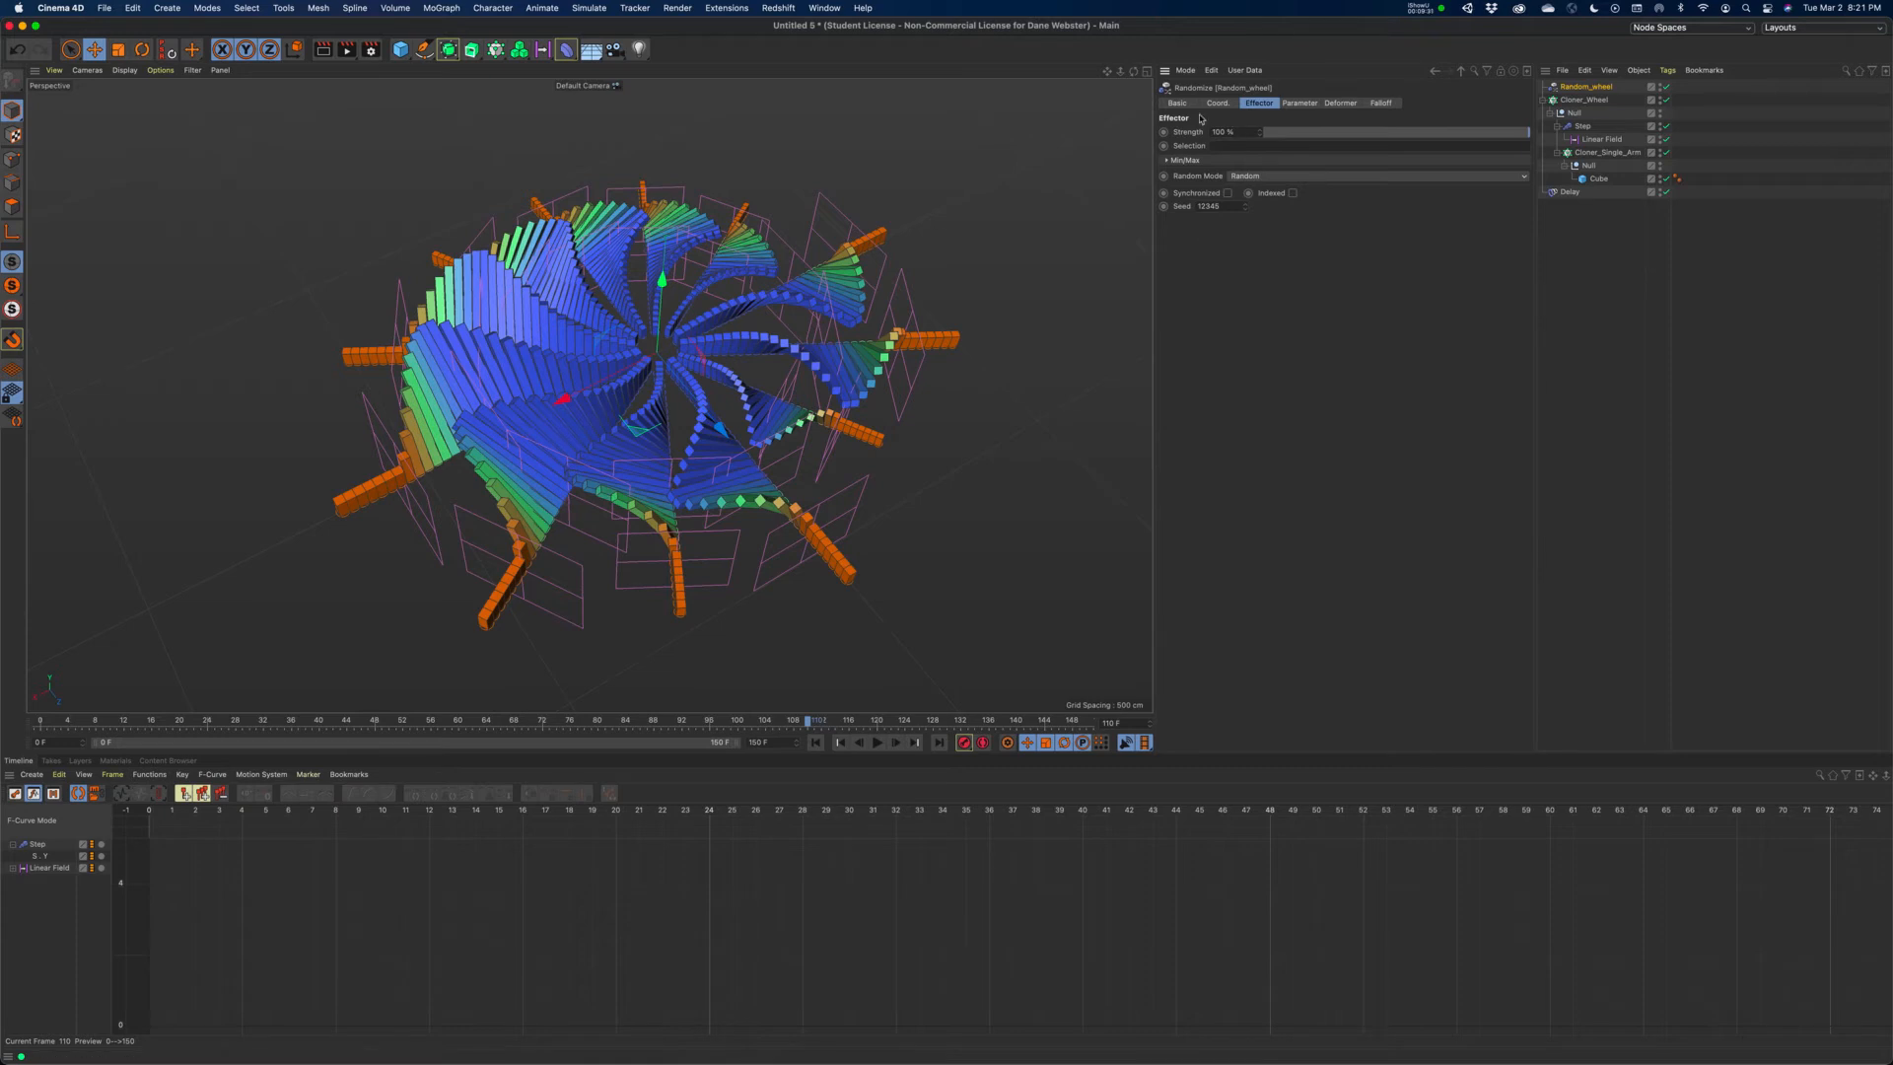
drag(1478, 136, 1627, 159)
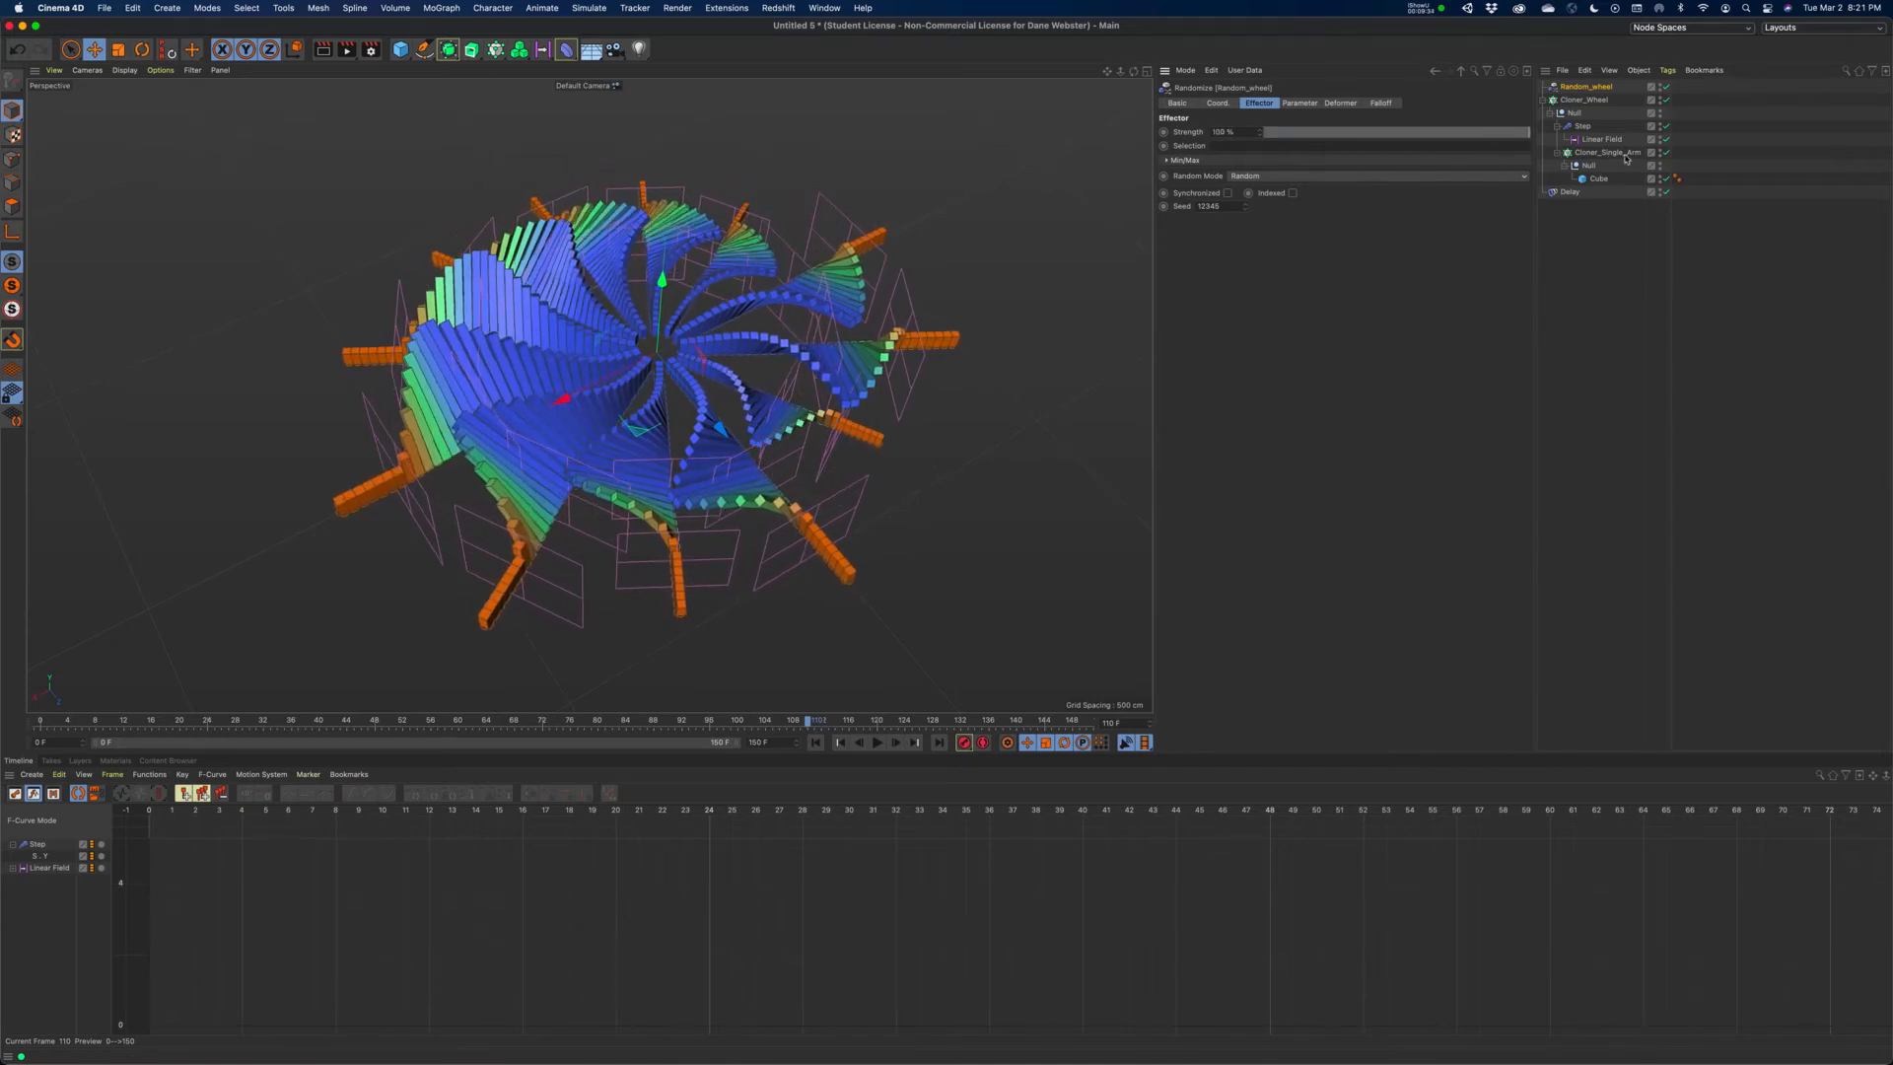
click(1247, 178)
click(1252, 208)
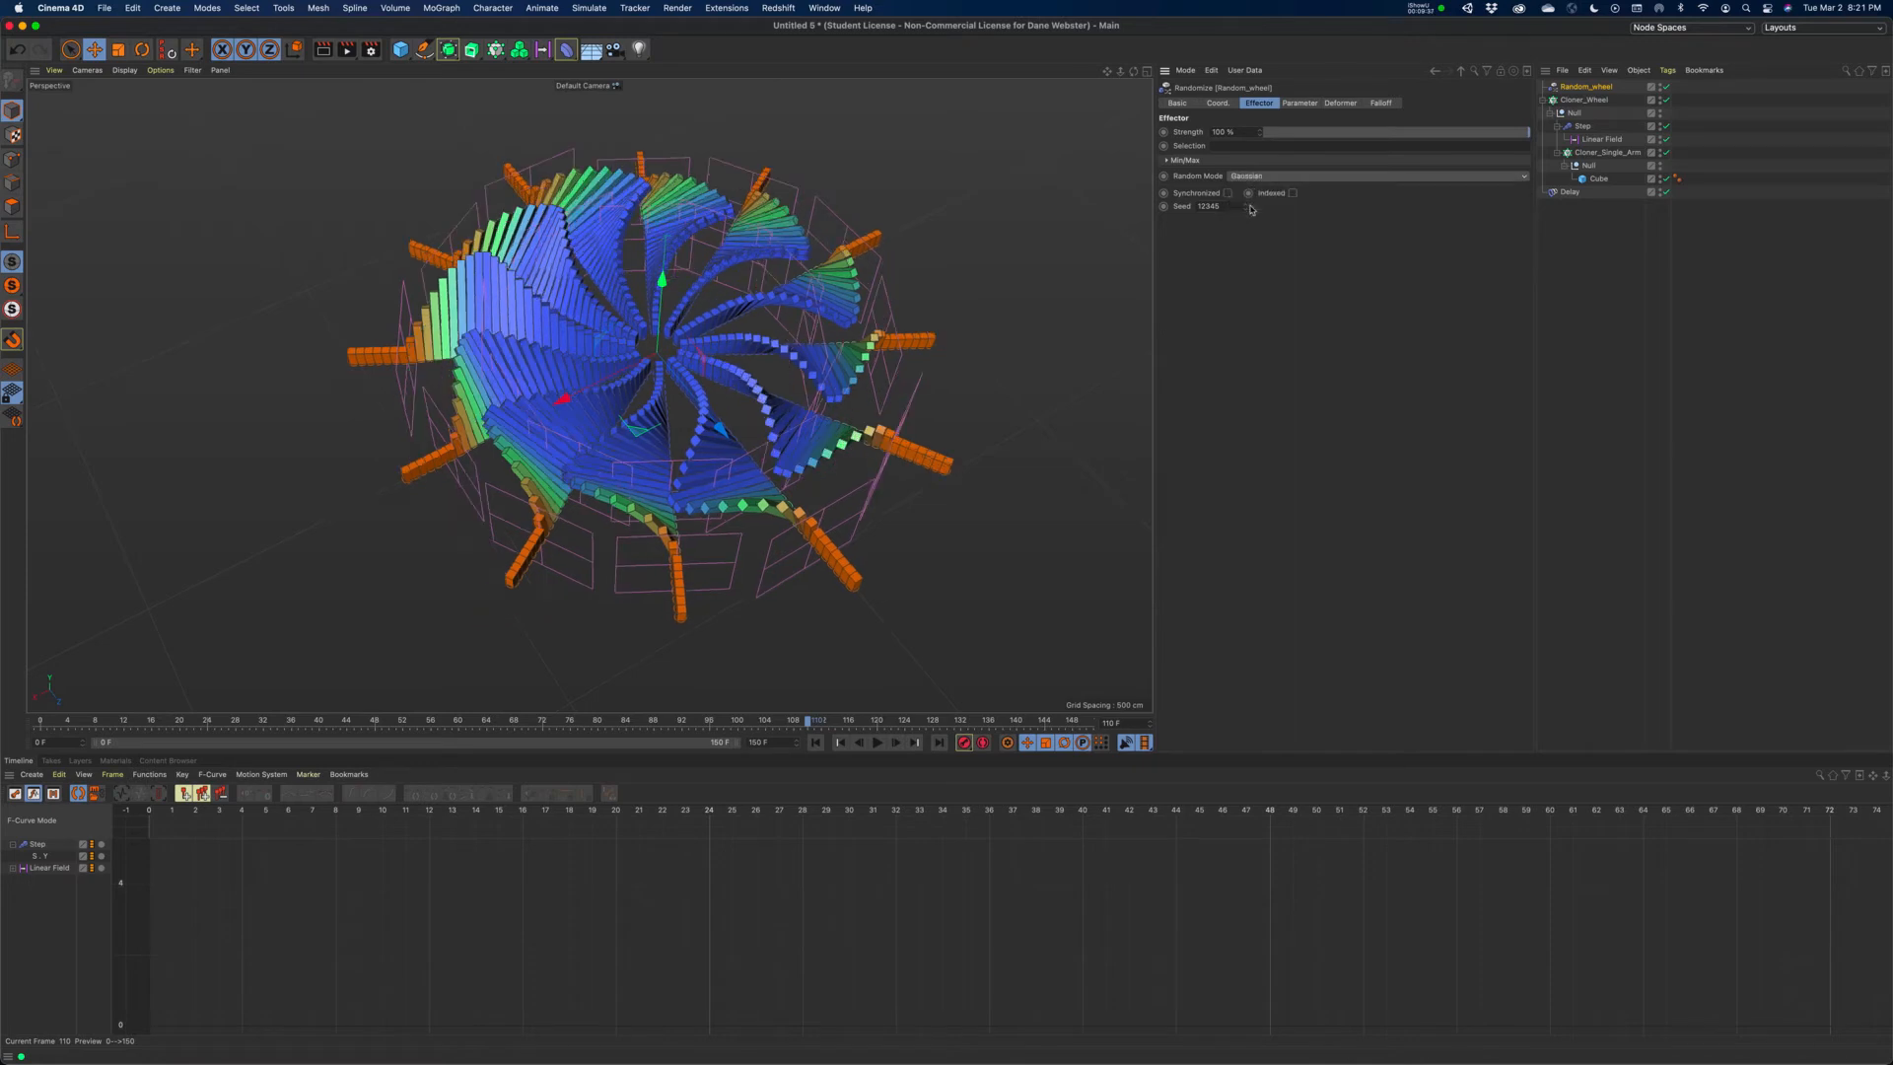
click(1264, 176)
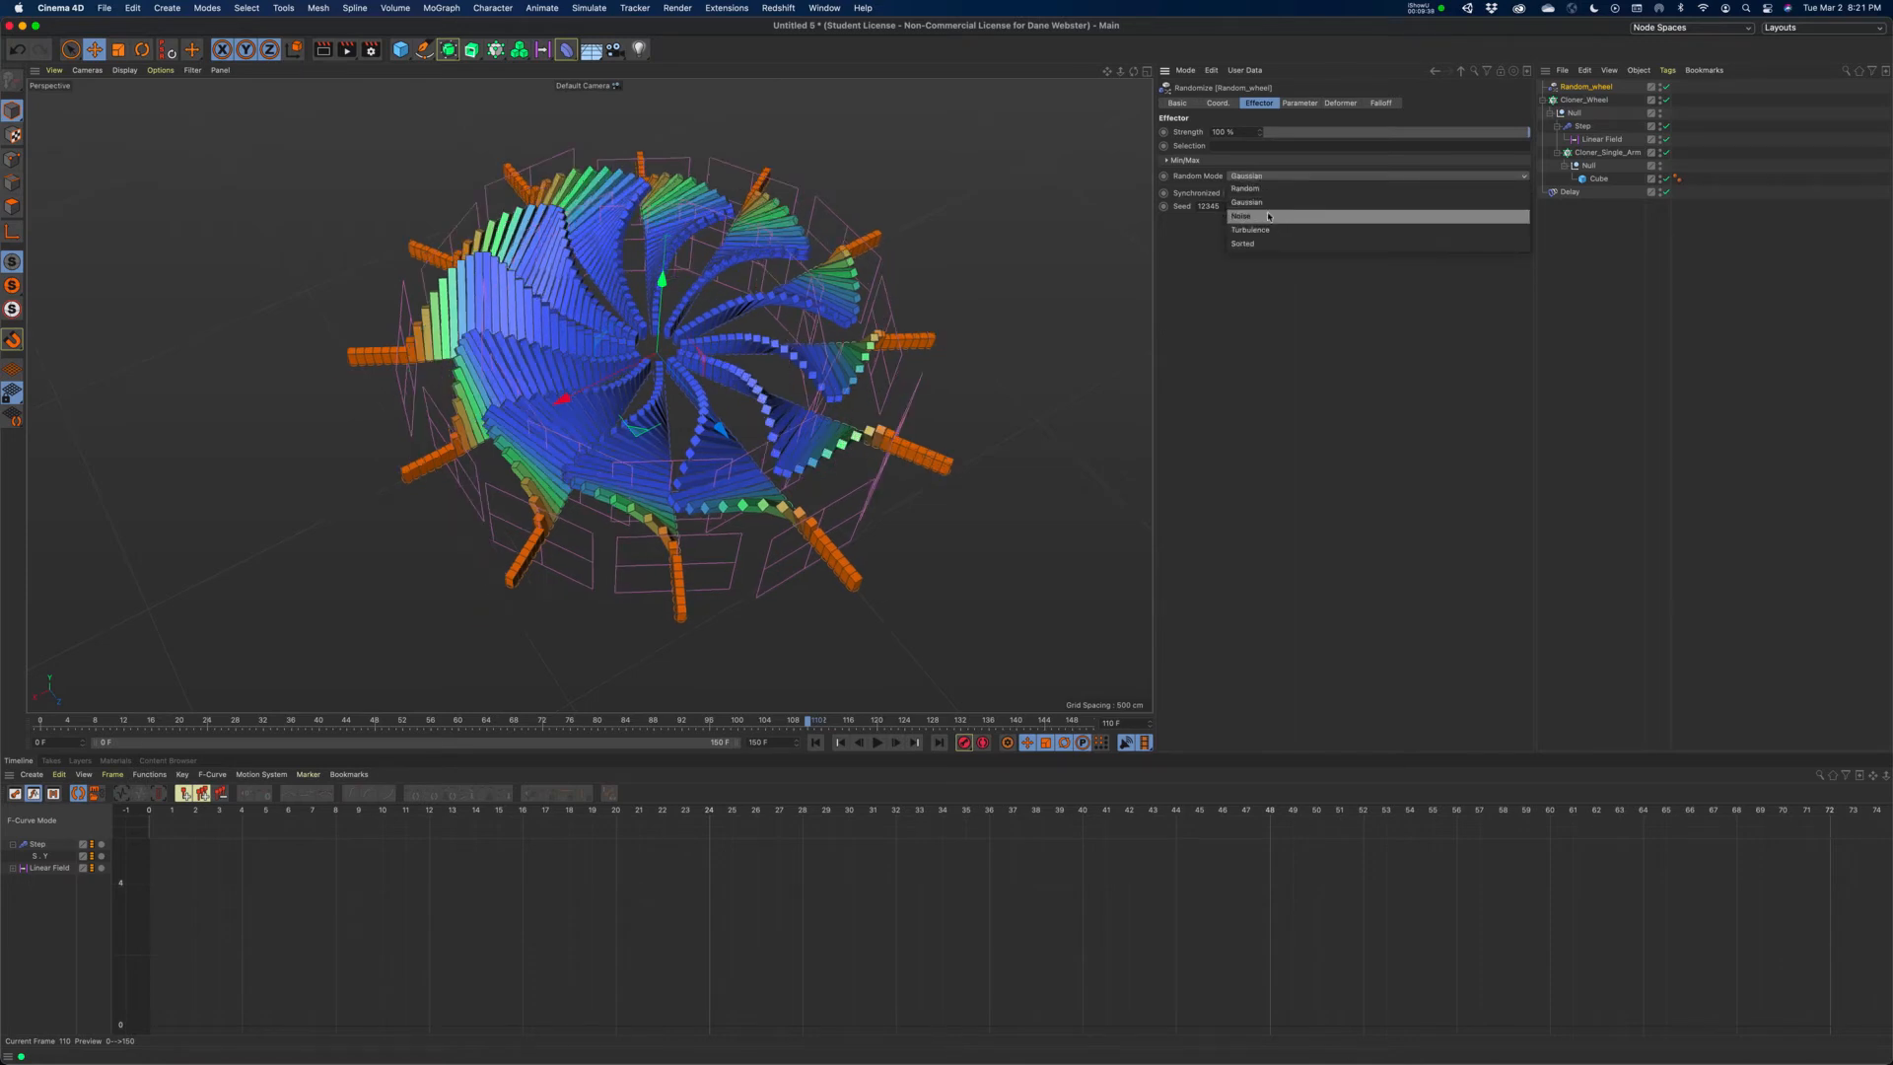
click(1269, 216)
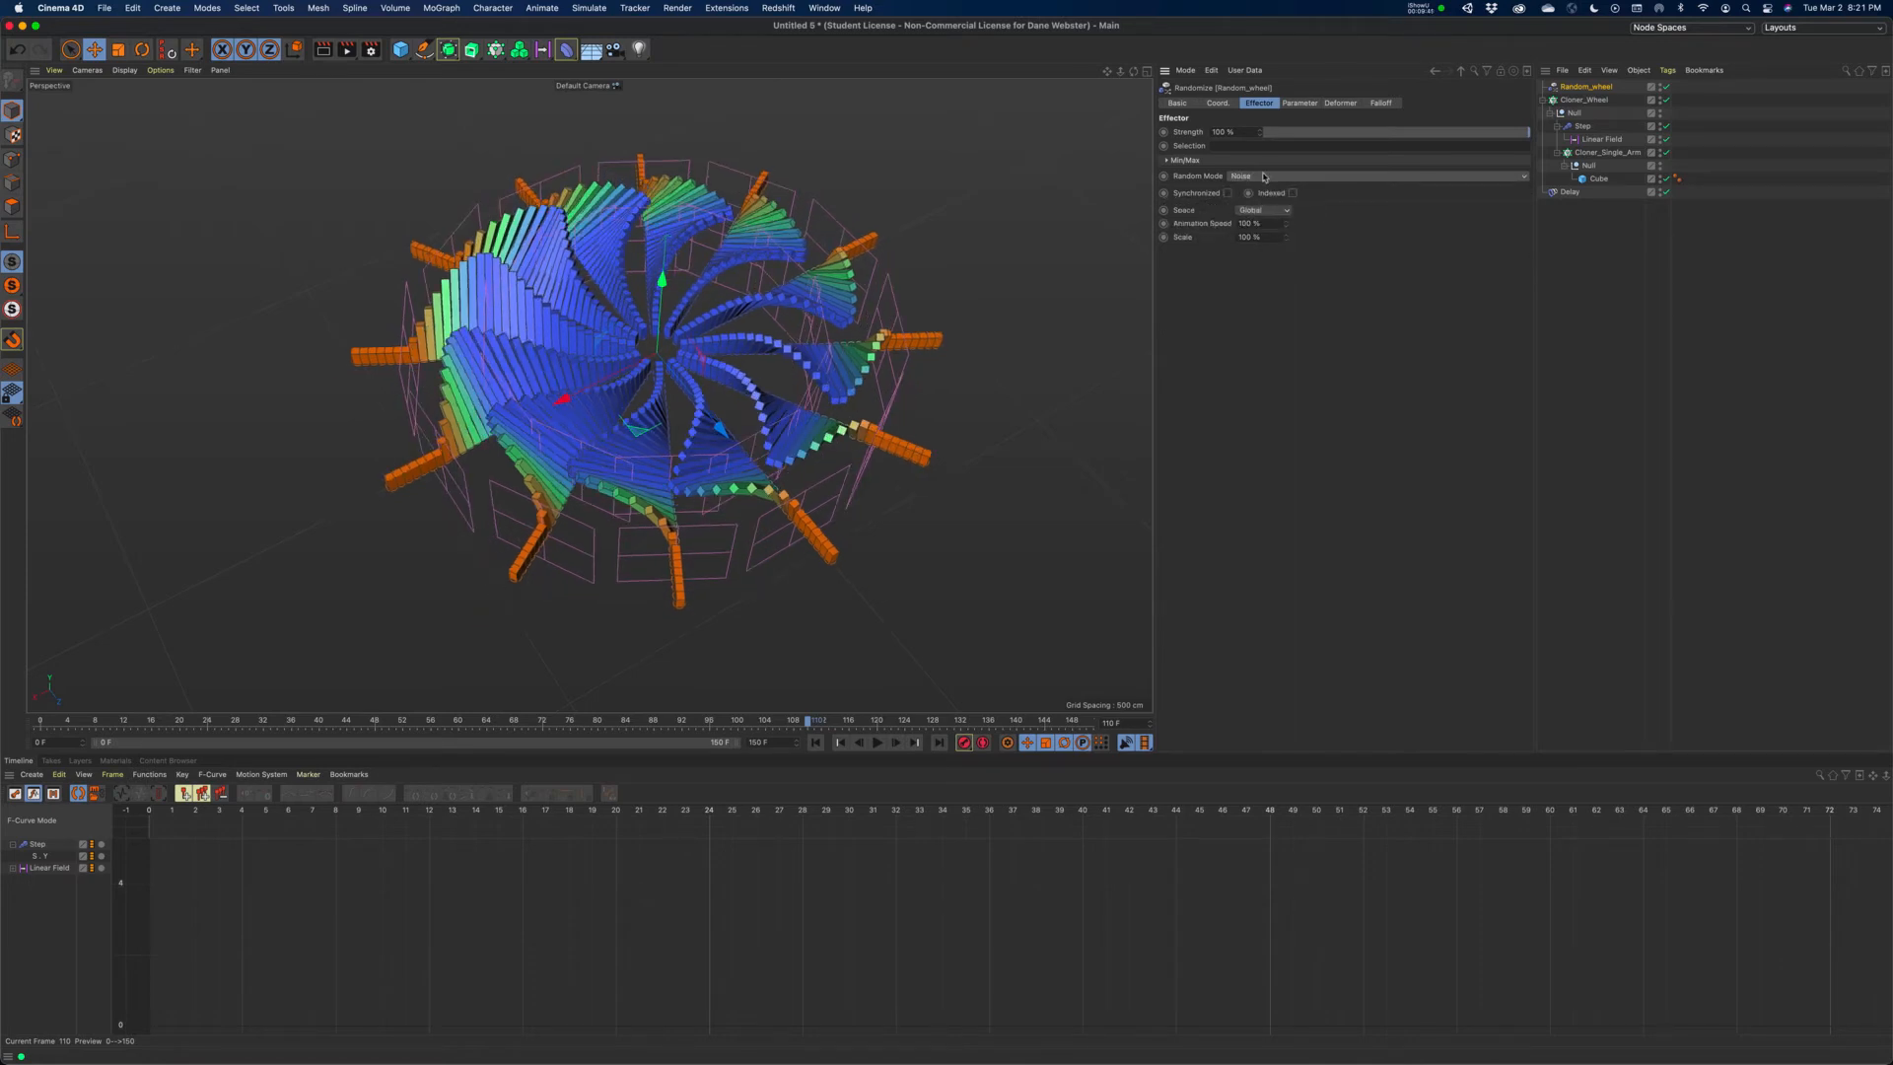
click(1264, 181)
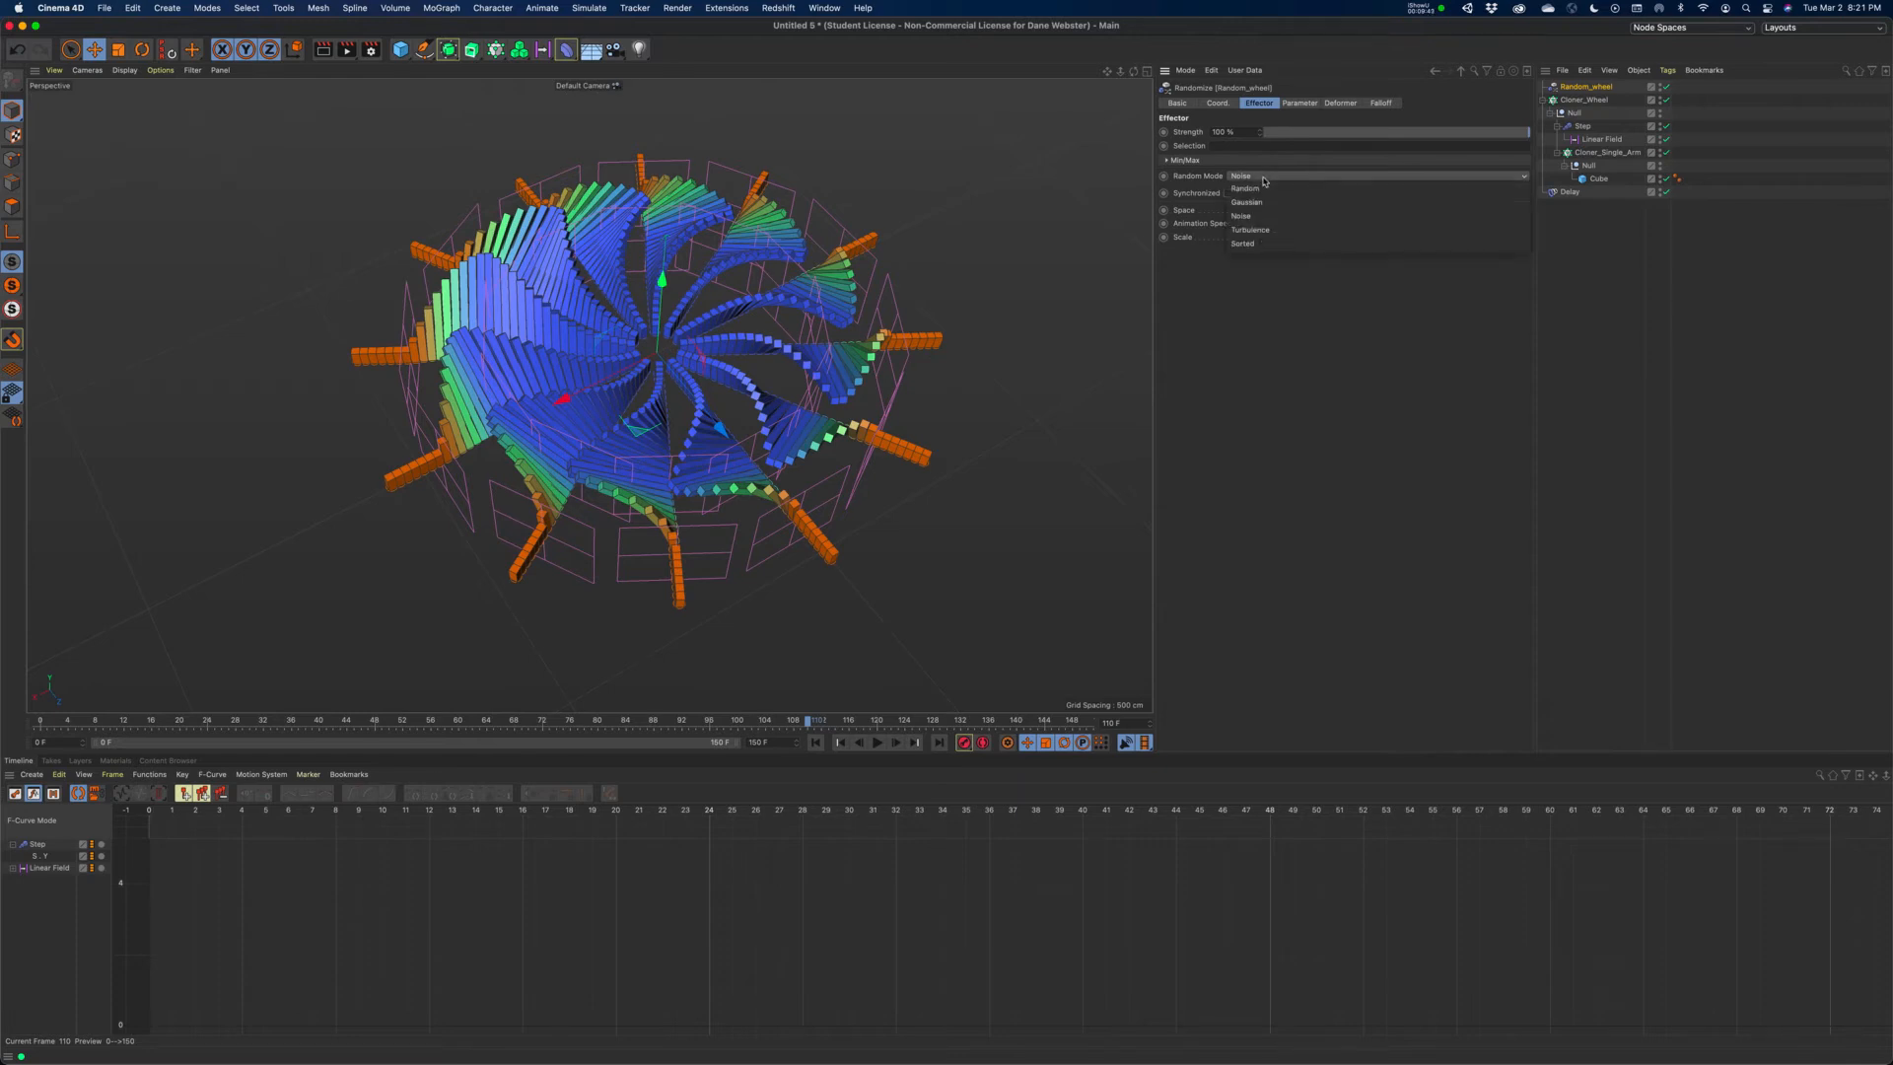
click(1259, 237)
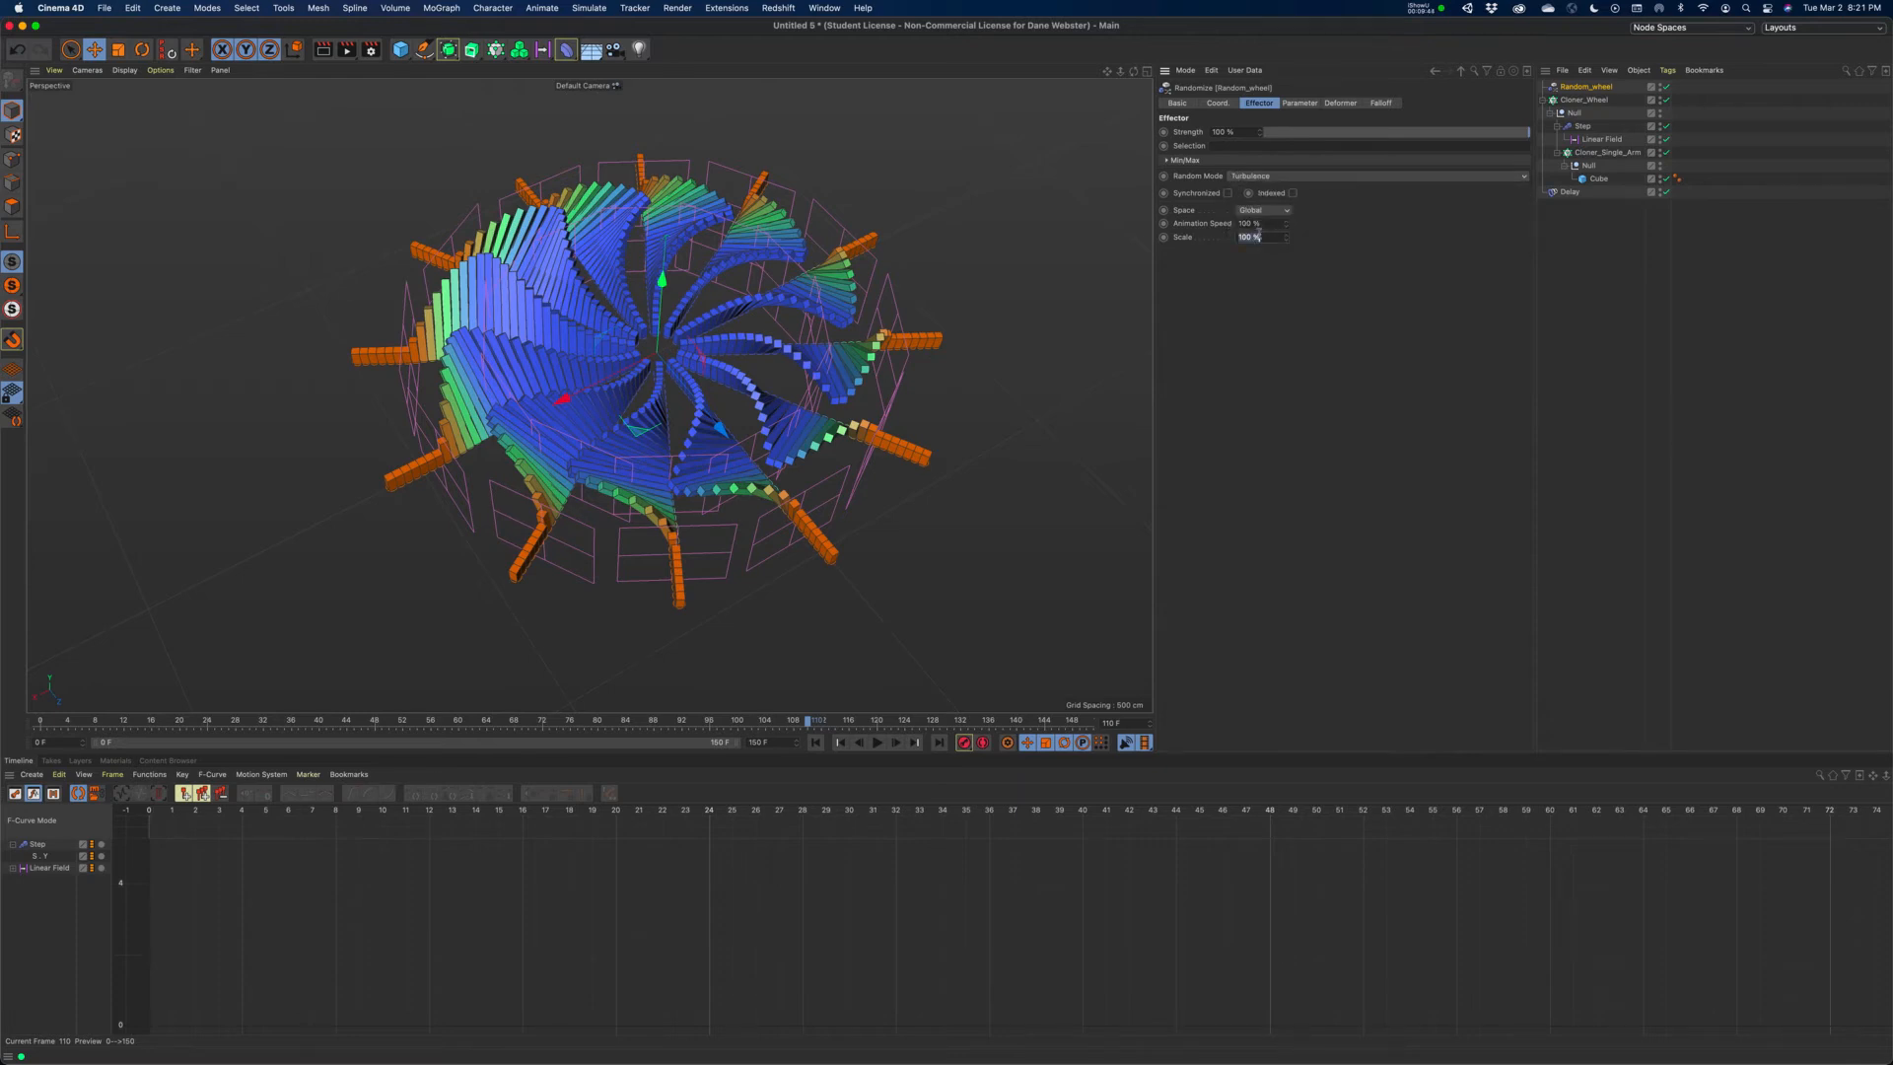
click(1262, 177)
click(1257, 192)
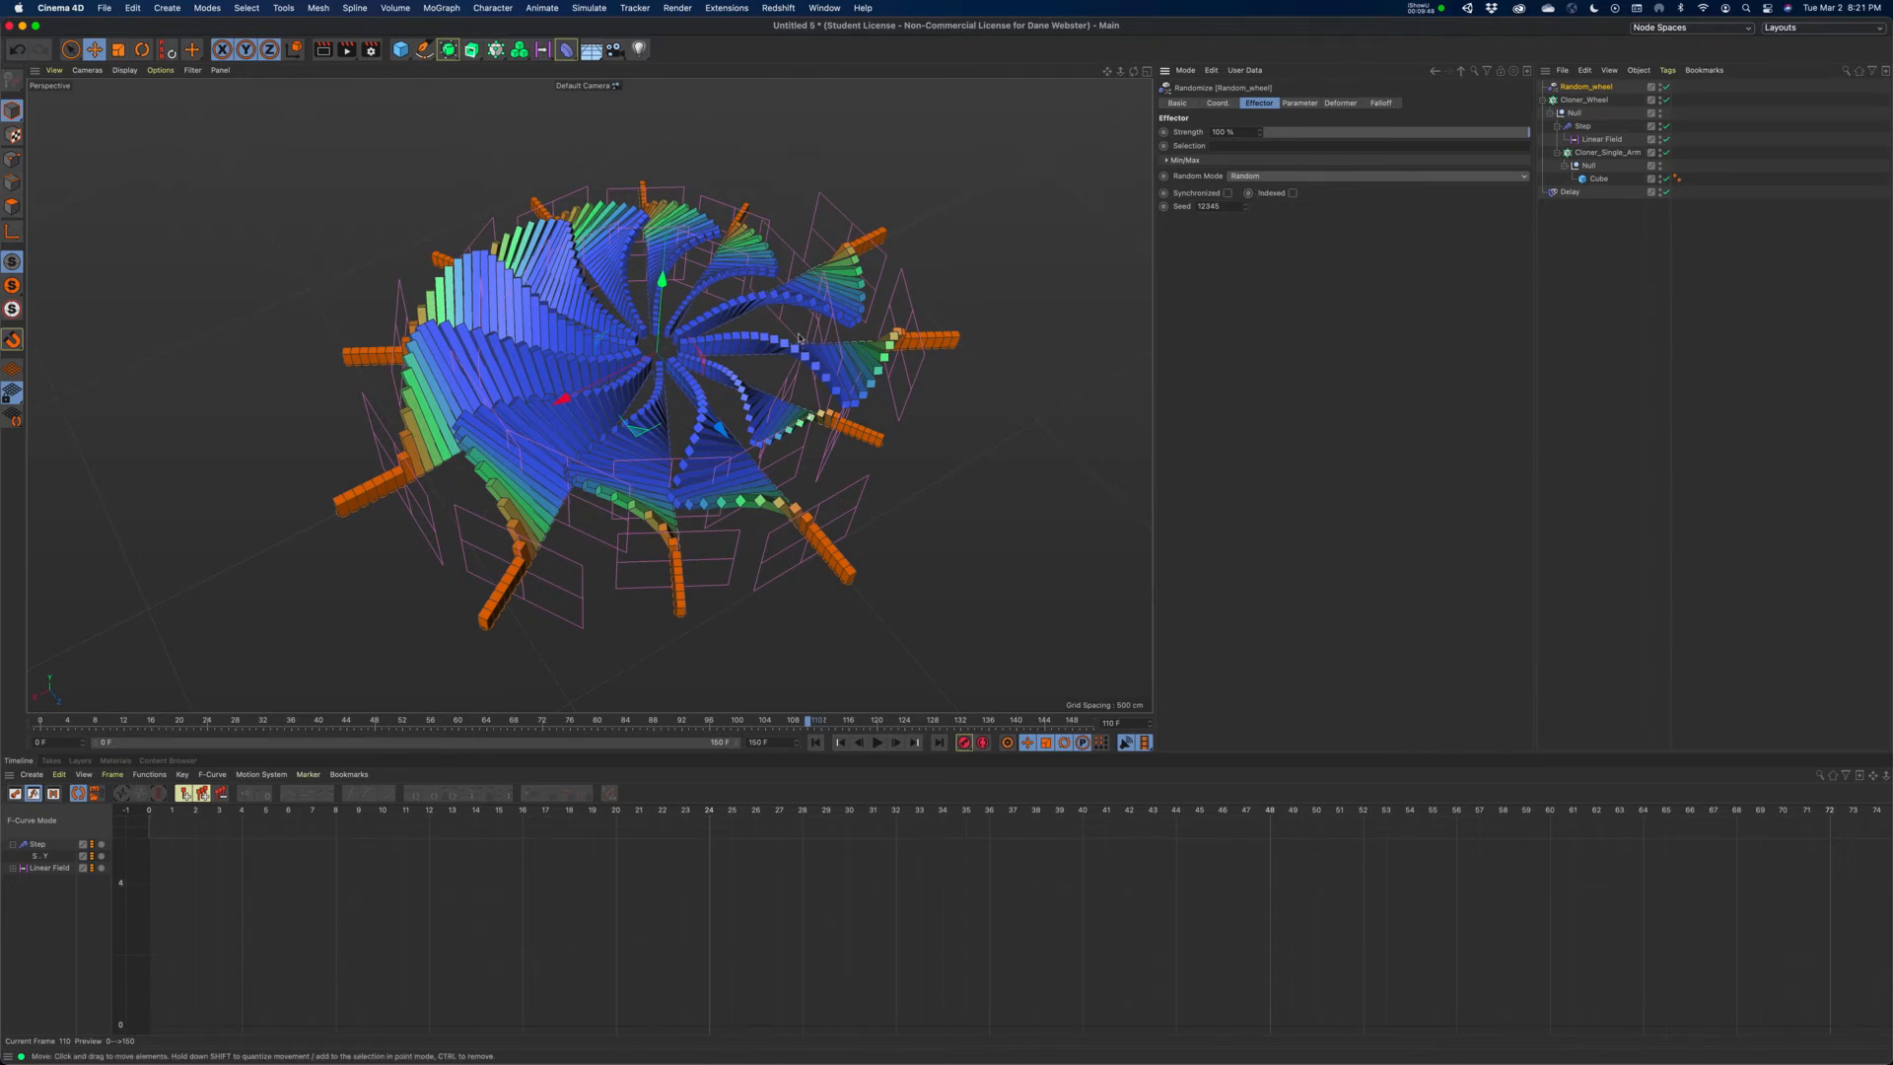
- Compare several seed values for Random_wheel's arm scaling and settle on seed 12348
click(1247, 204)
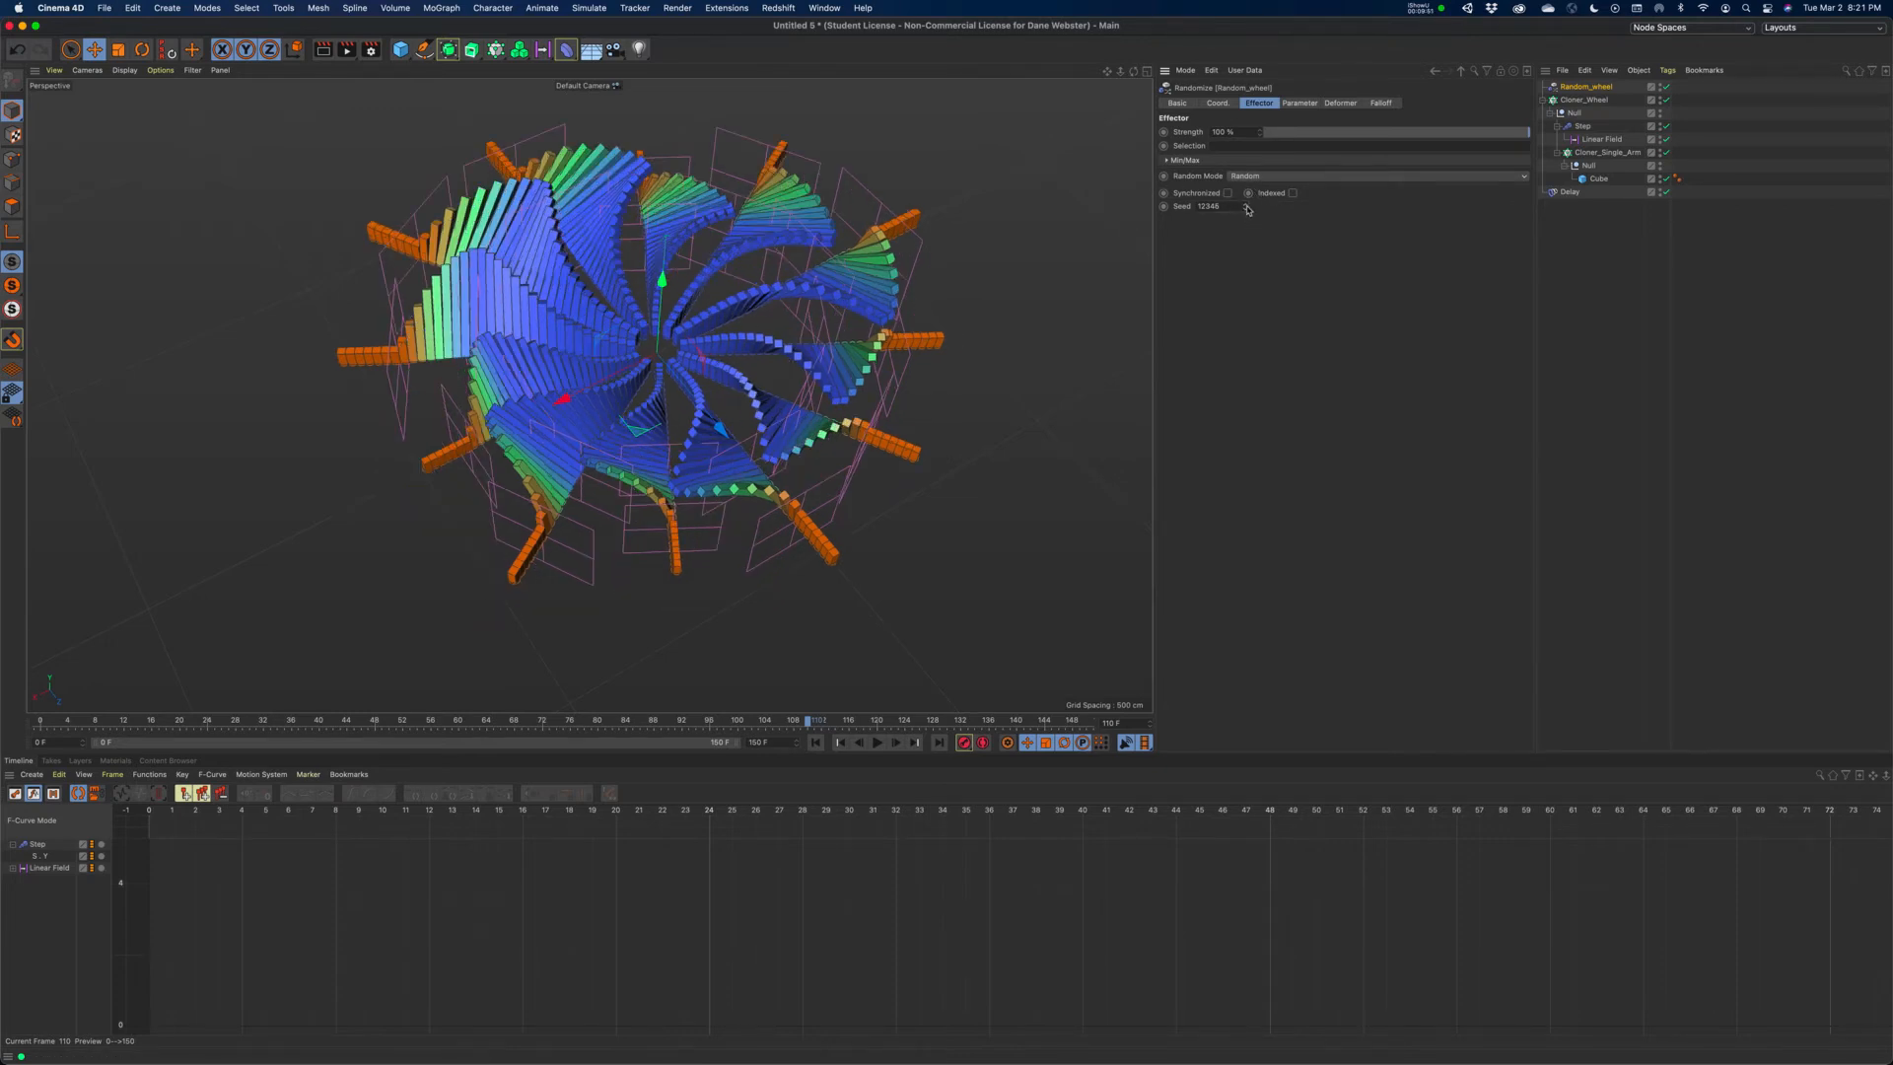
click(1247, 204)
click(1247, 205)
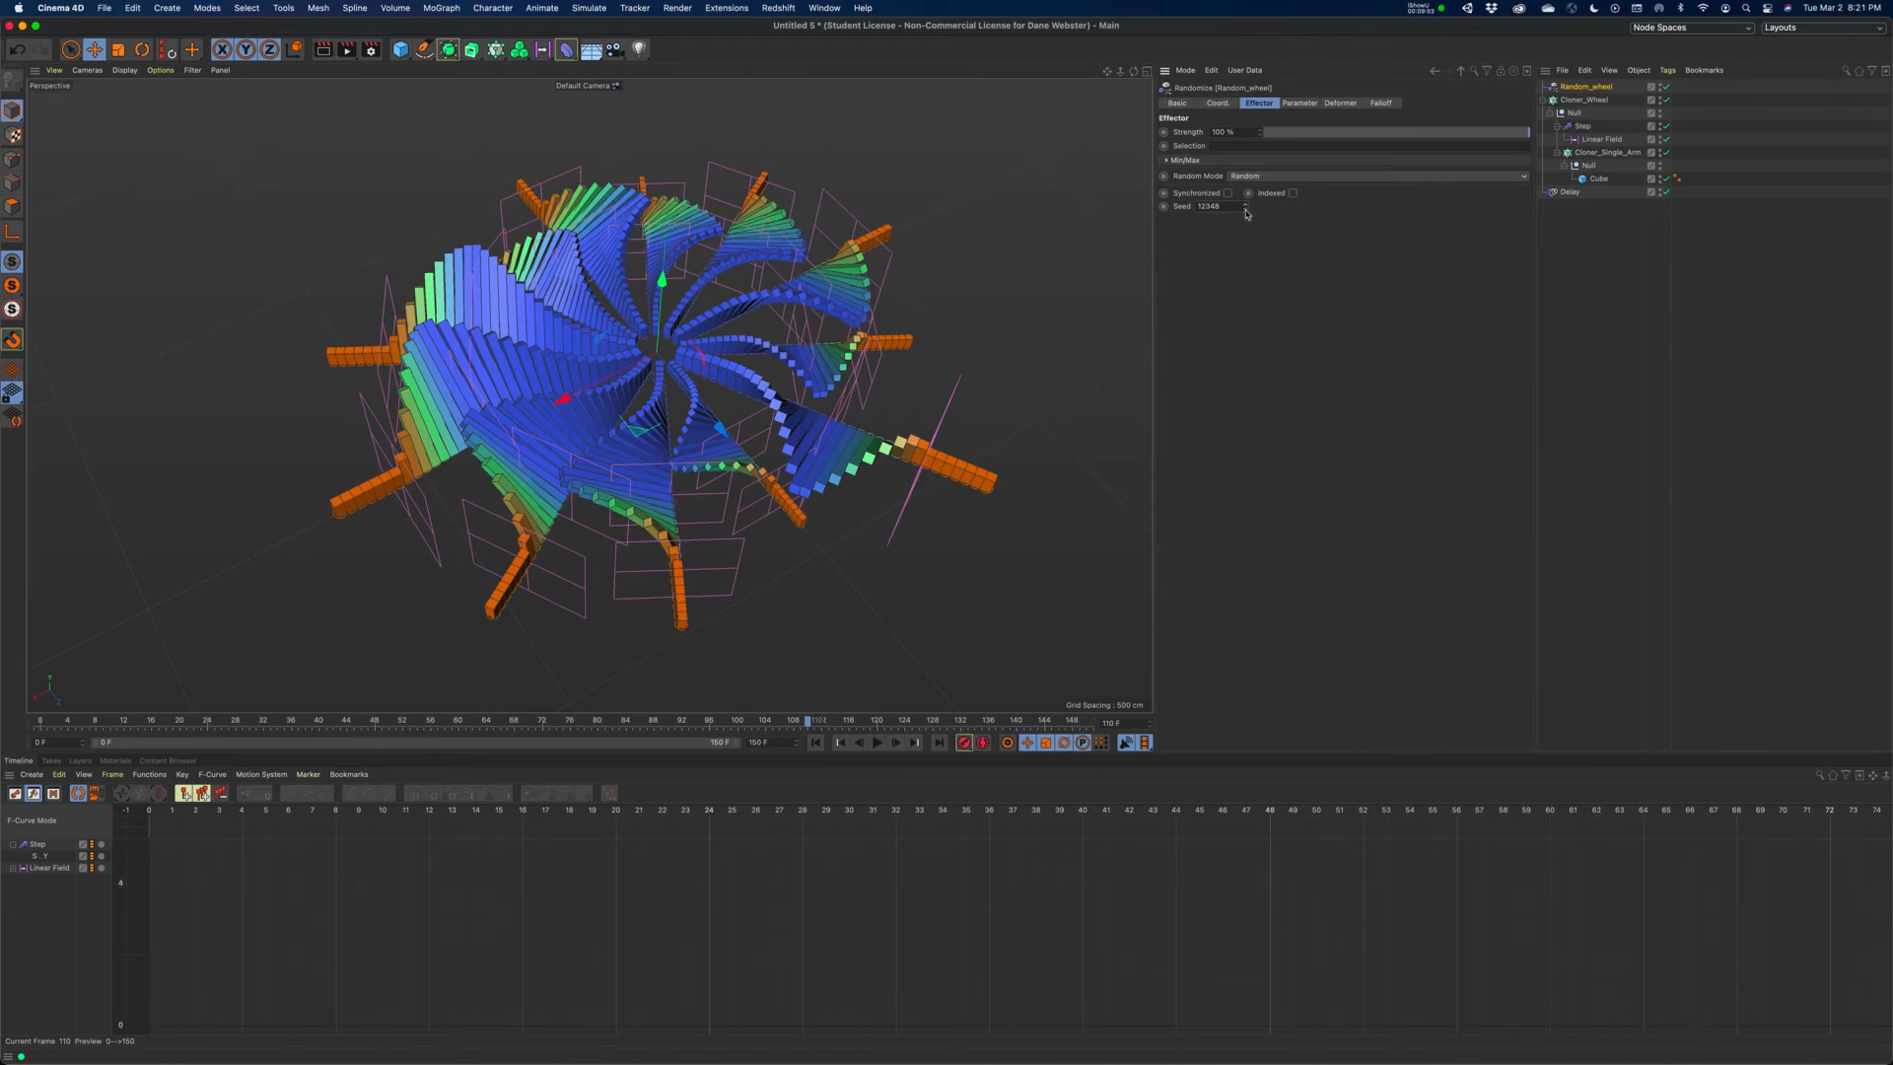
click(1248, 209)
alt+drag(860, 237, 803, 236)
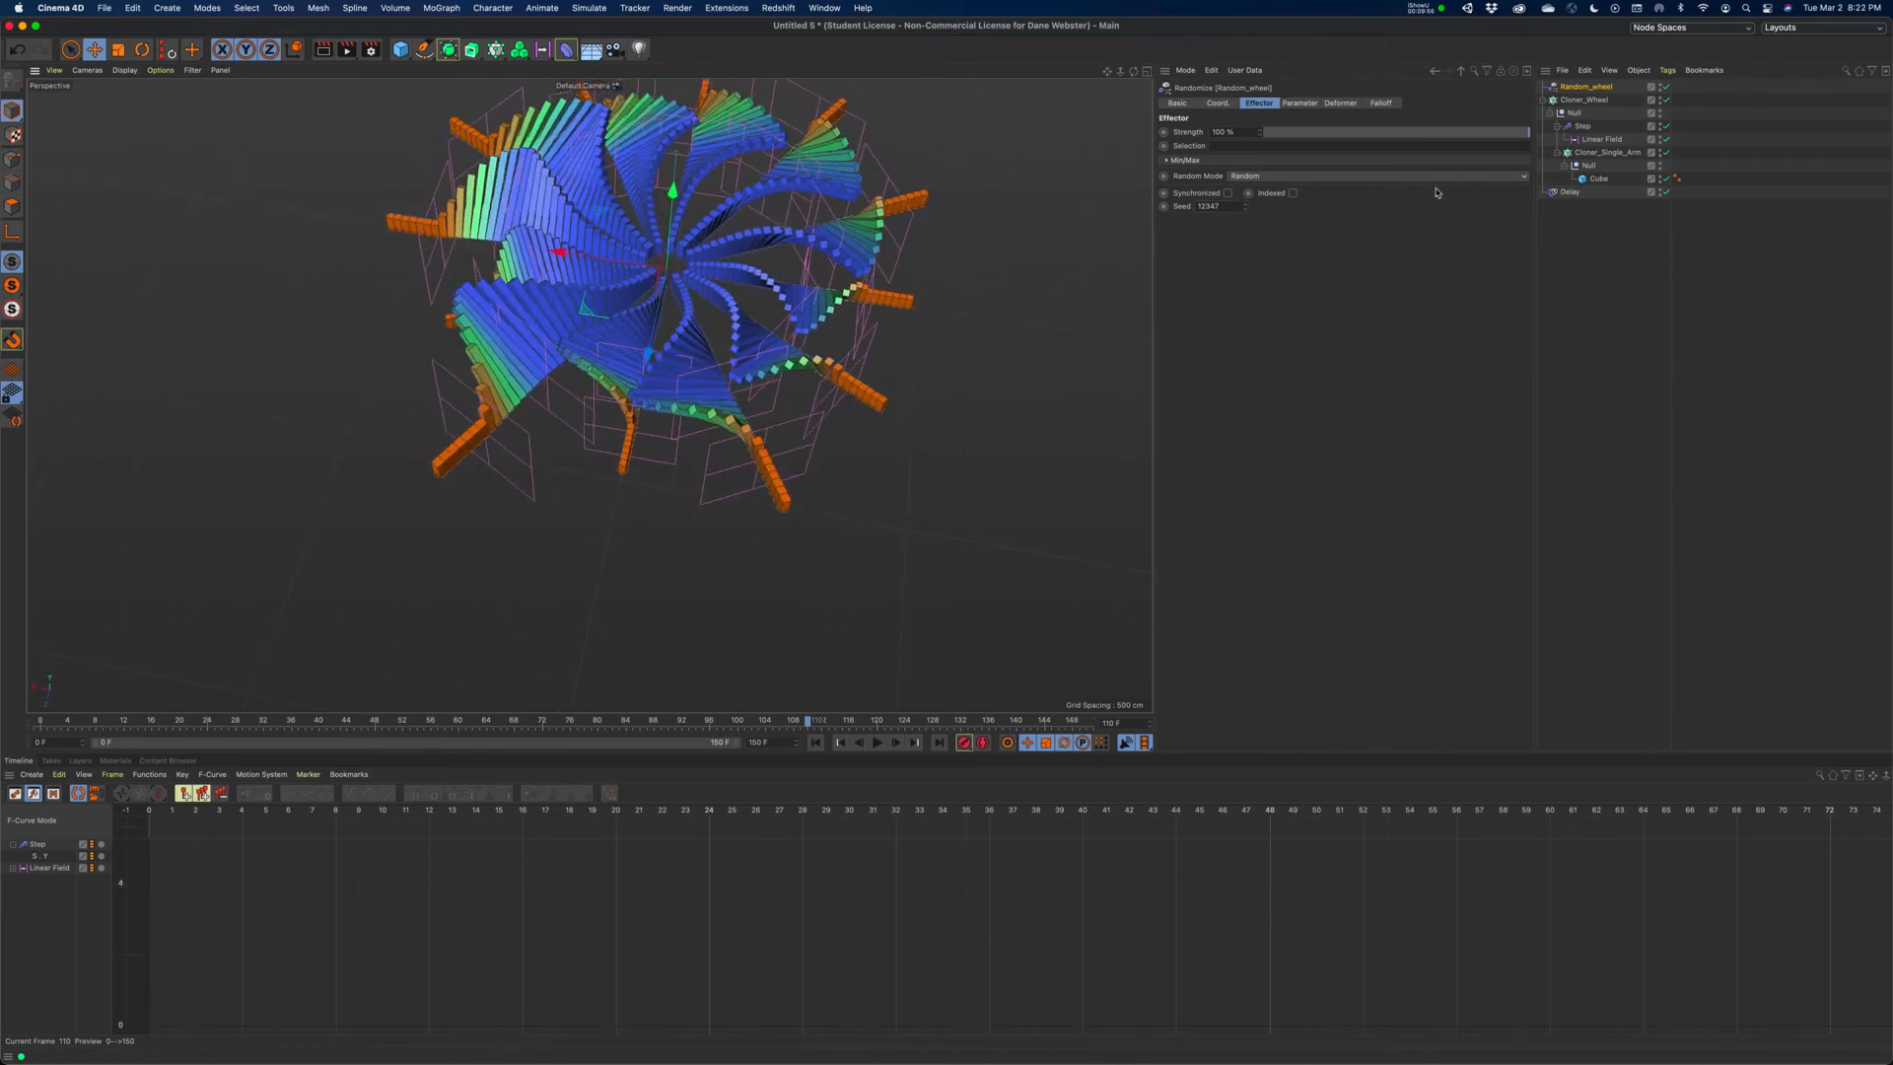
click(1247, 204)
click(1246, 210)
click(1248, 204)
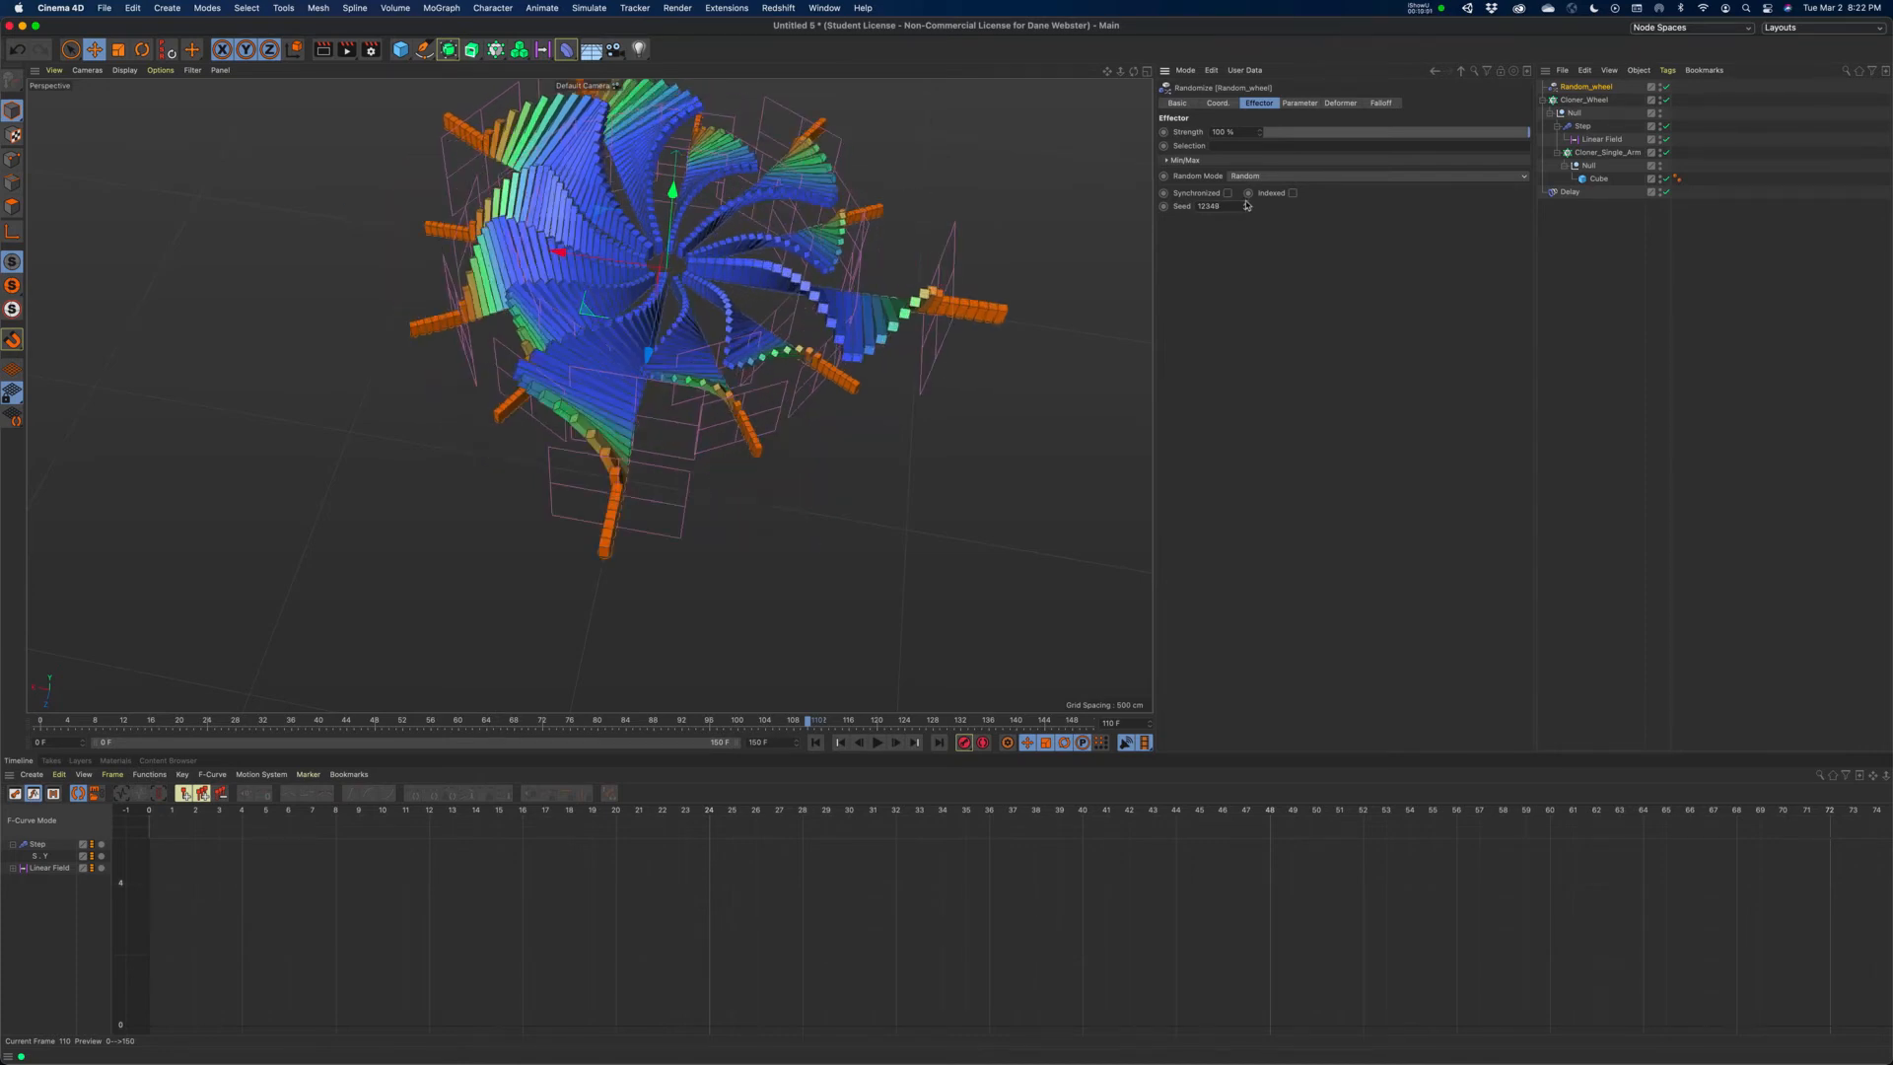
- Try further seed values for Random_wheel's arm scaling up to 12352, then step back to 12350
click(1247, 204)
click(1247, 204)
click(1247, 204)
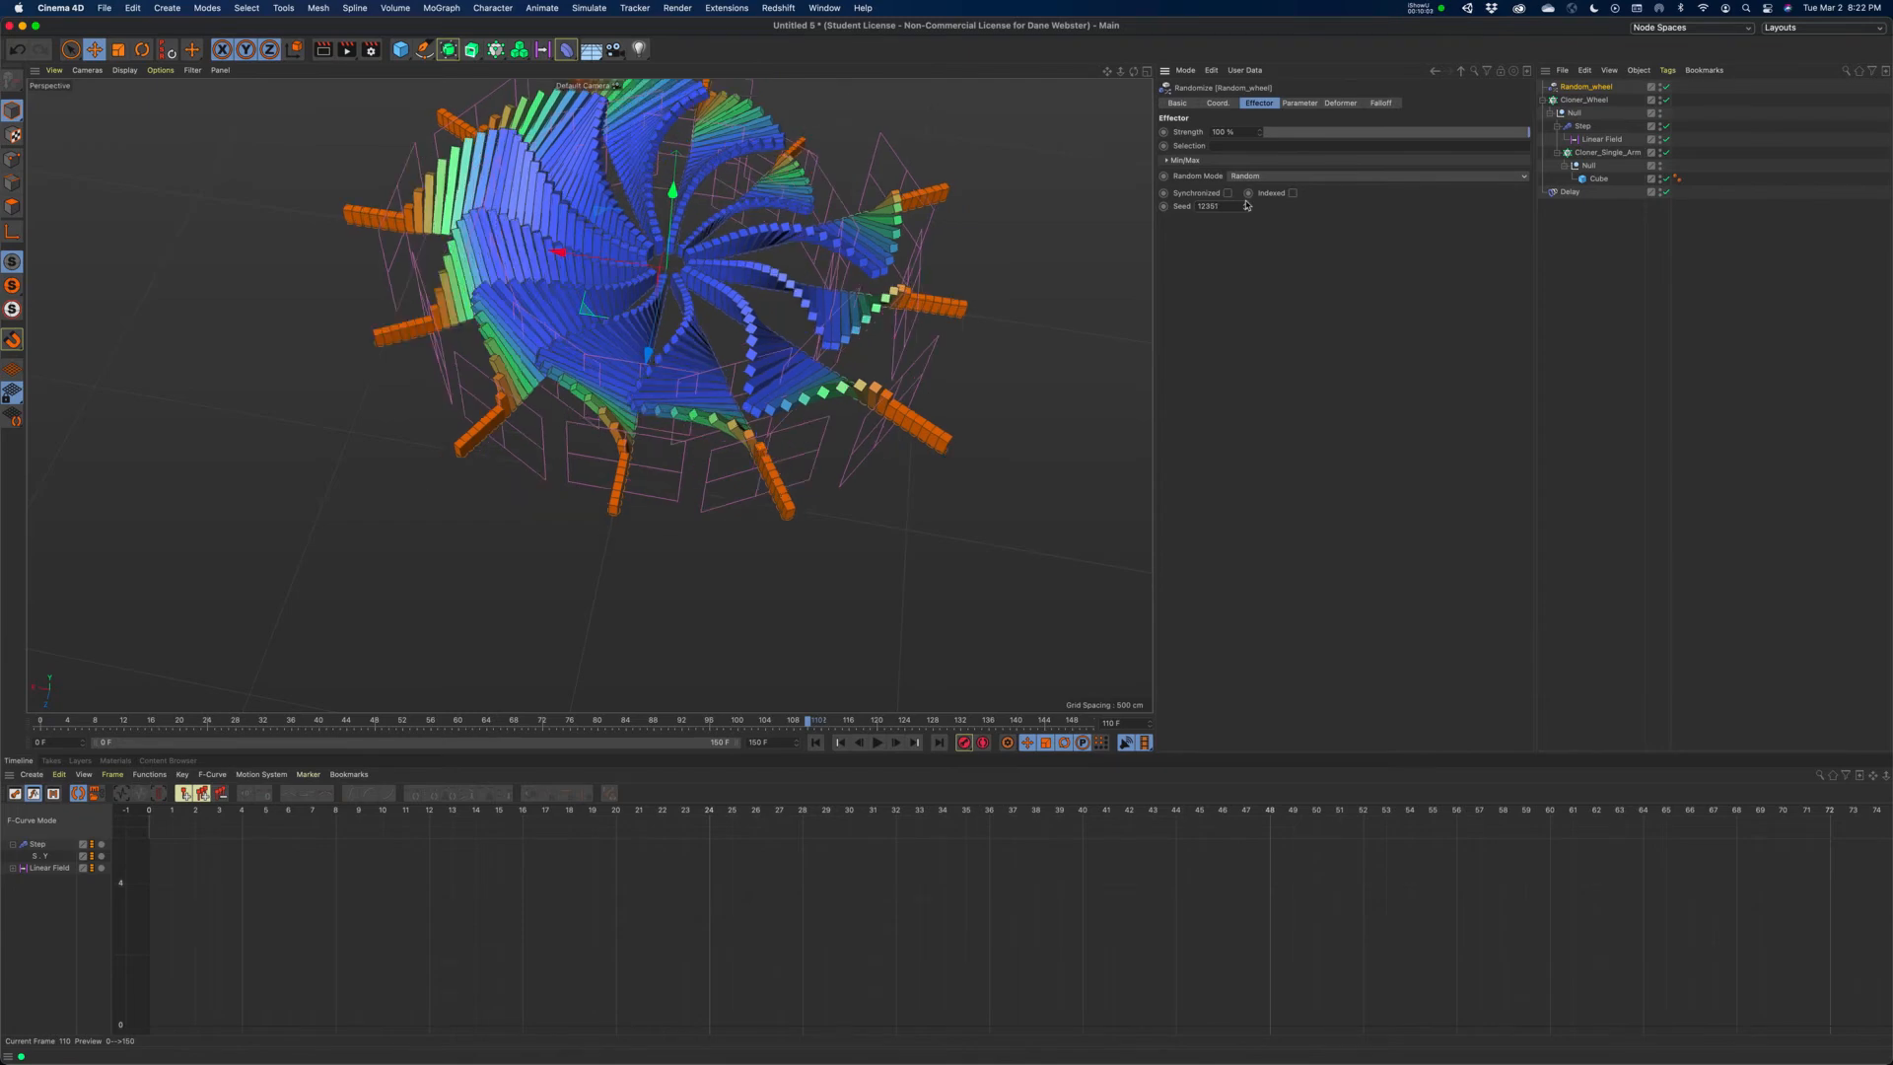
click(1247, 204)
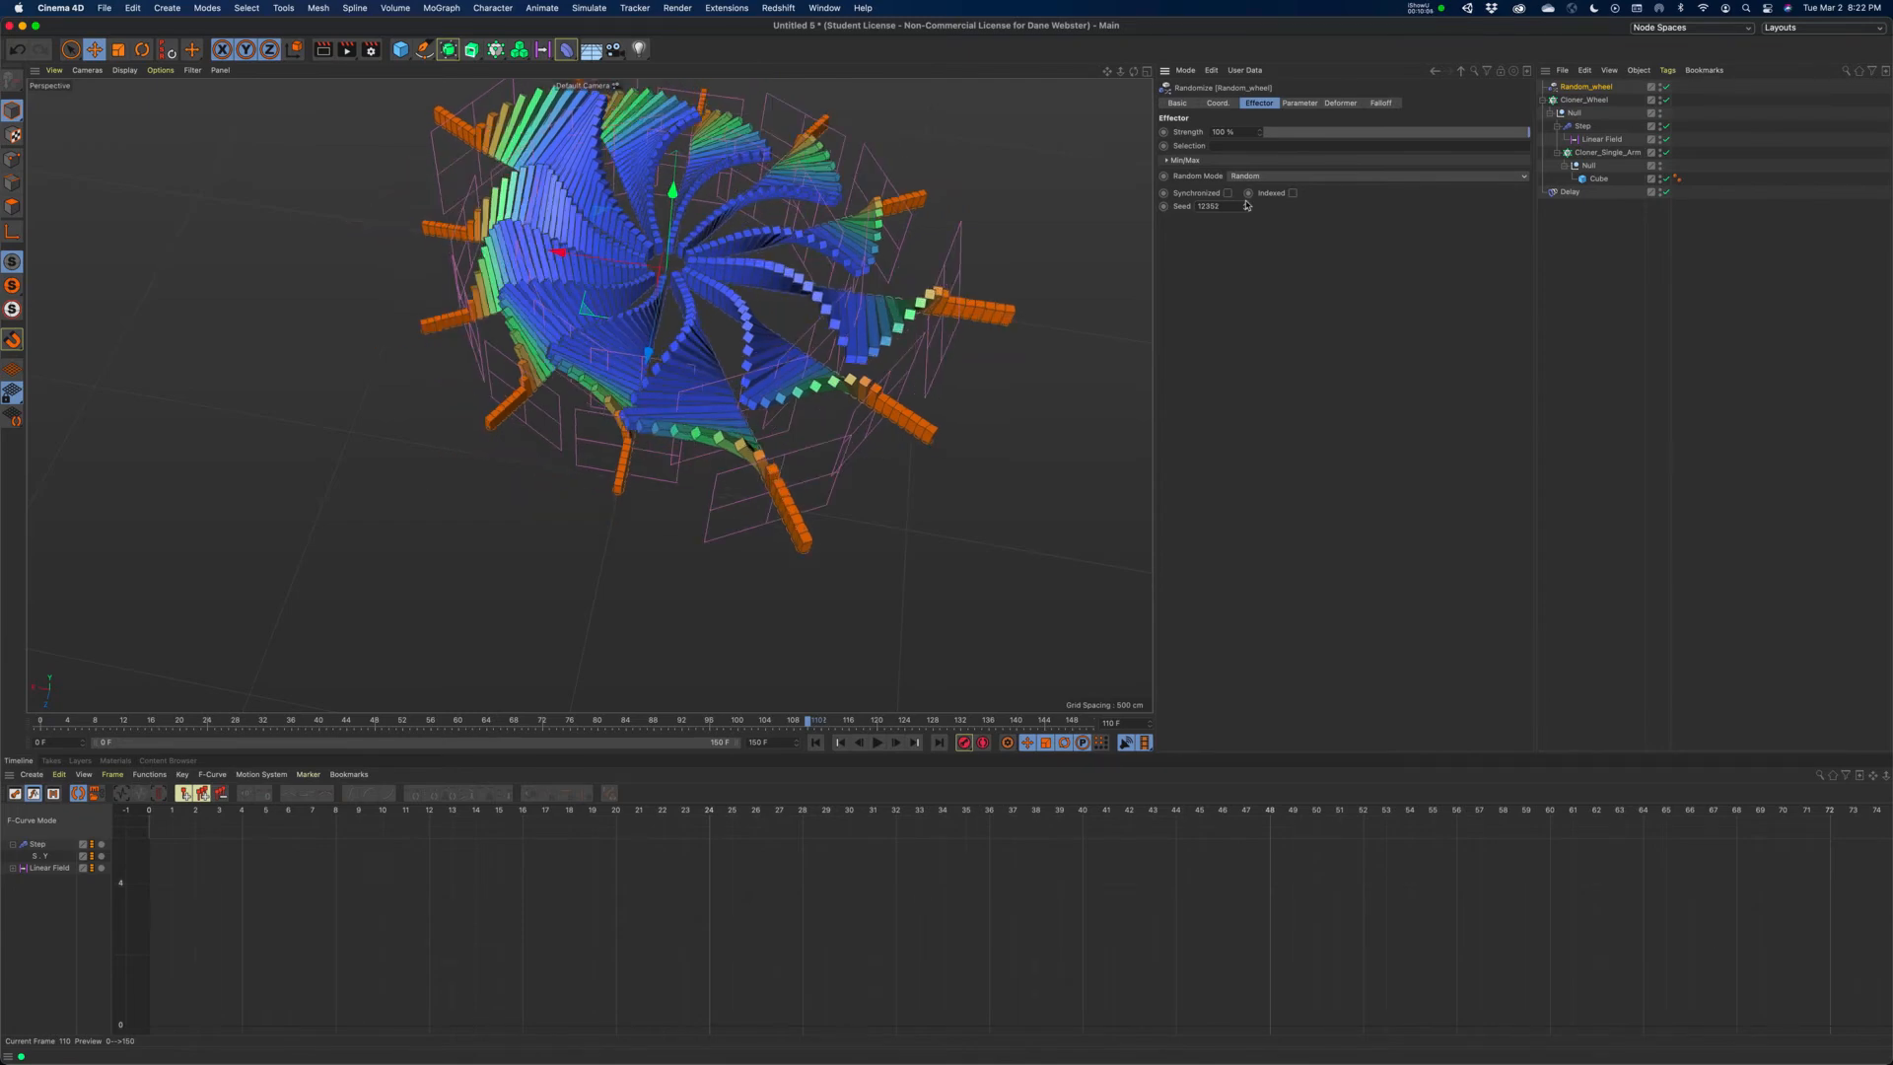
alt+drag(934, 258, 1114, 325)
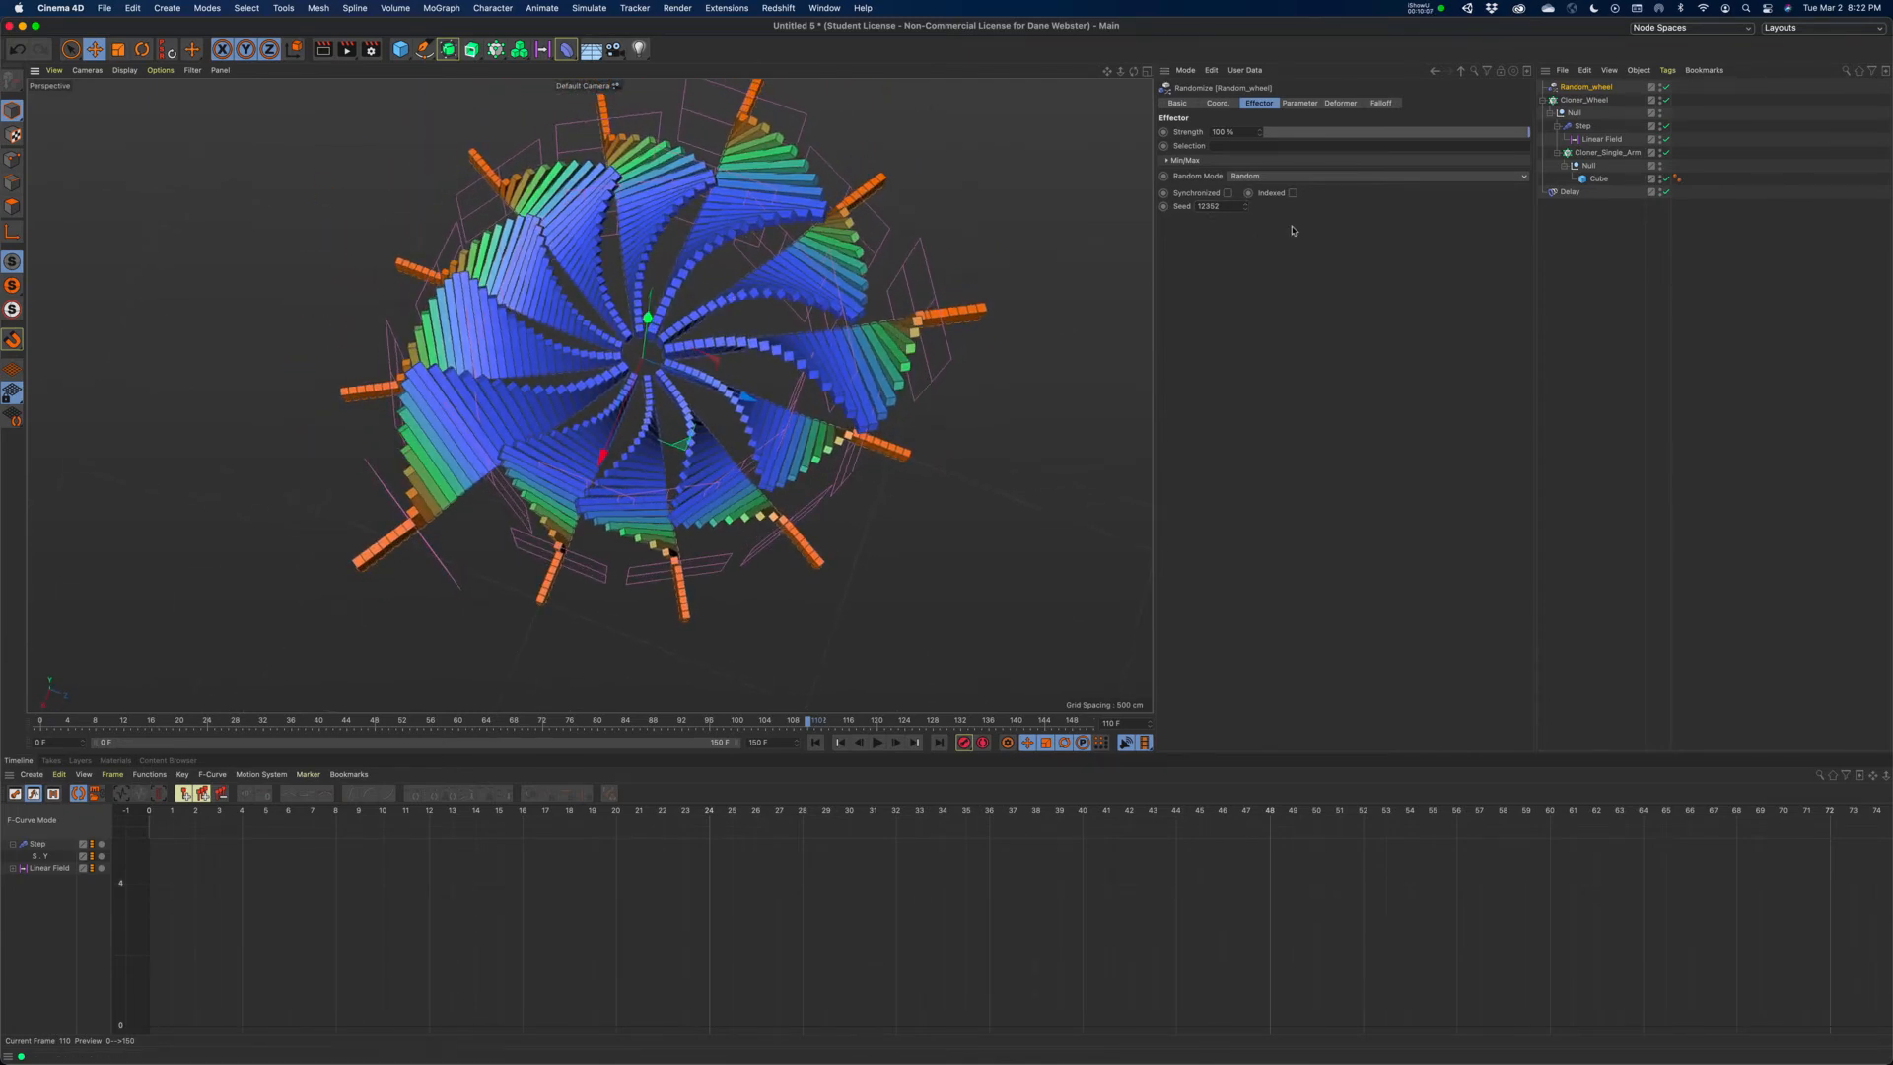
click(1246, 209)
click(1246, 209)
alt+drag(993, 295, 1096, 74)
mouse_move(932, 257)
alt+mouse_down()
mouse_move(1016, 175)
mouse_move(971, 175)
mouse_move(932, 236)
mouse_move(945, 253)
alt+mouse_up()
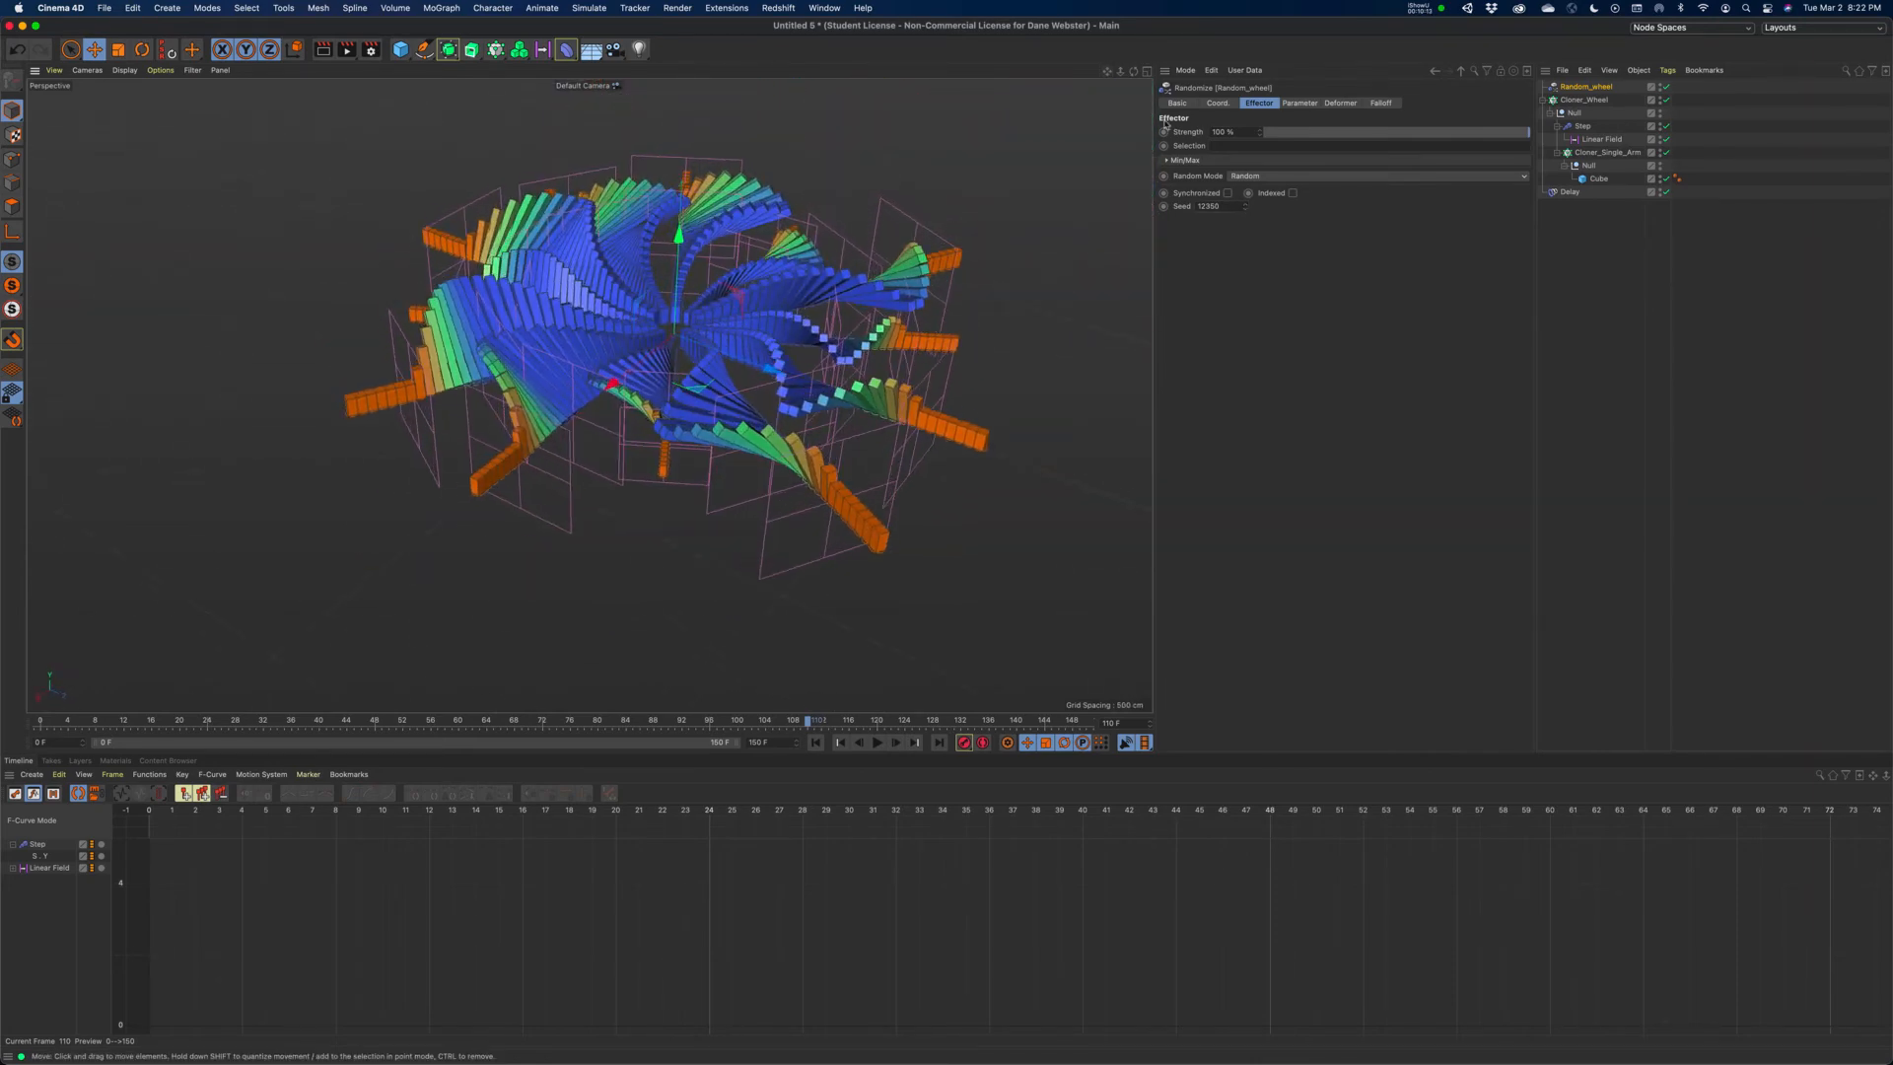
drag(1108, 72, 1059, 67)
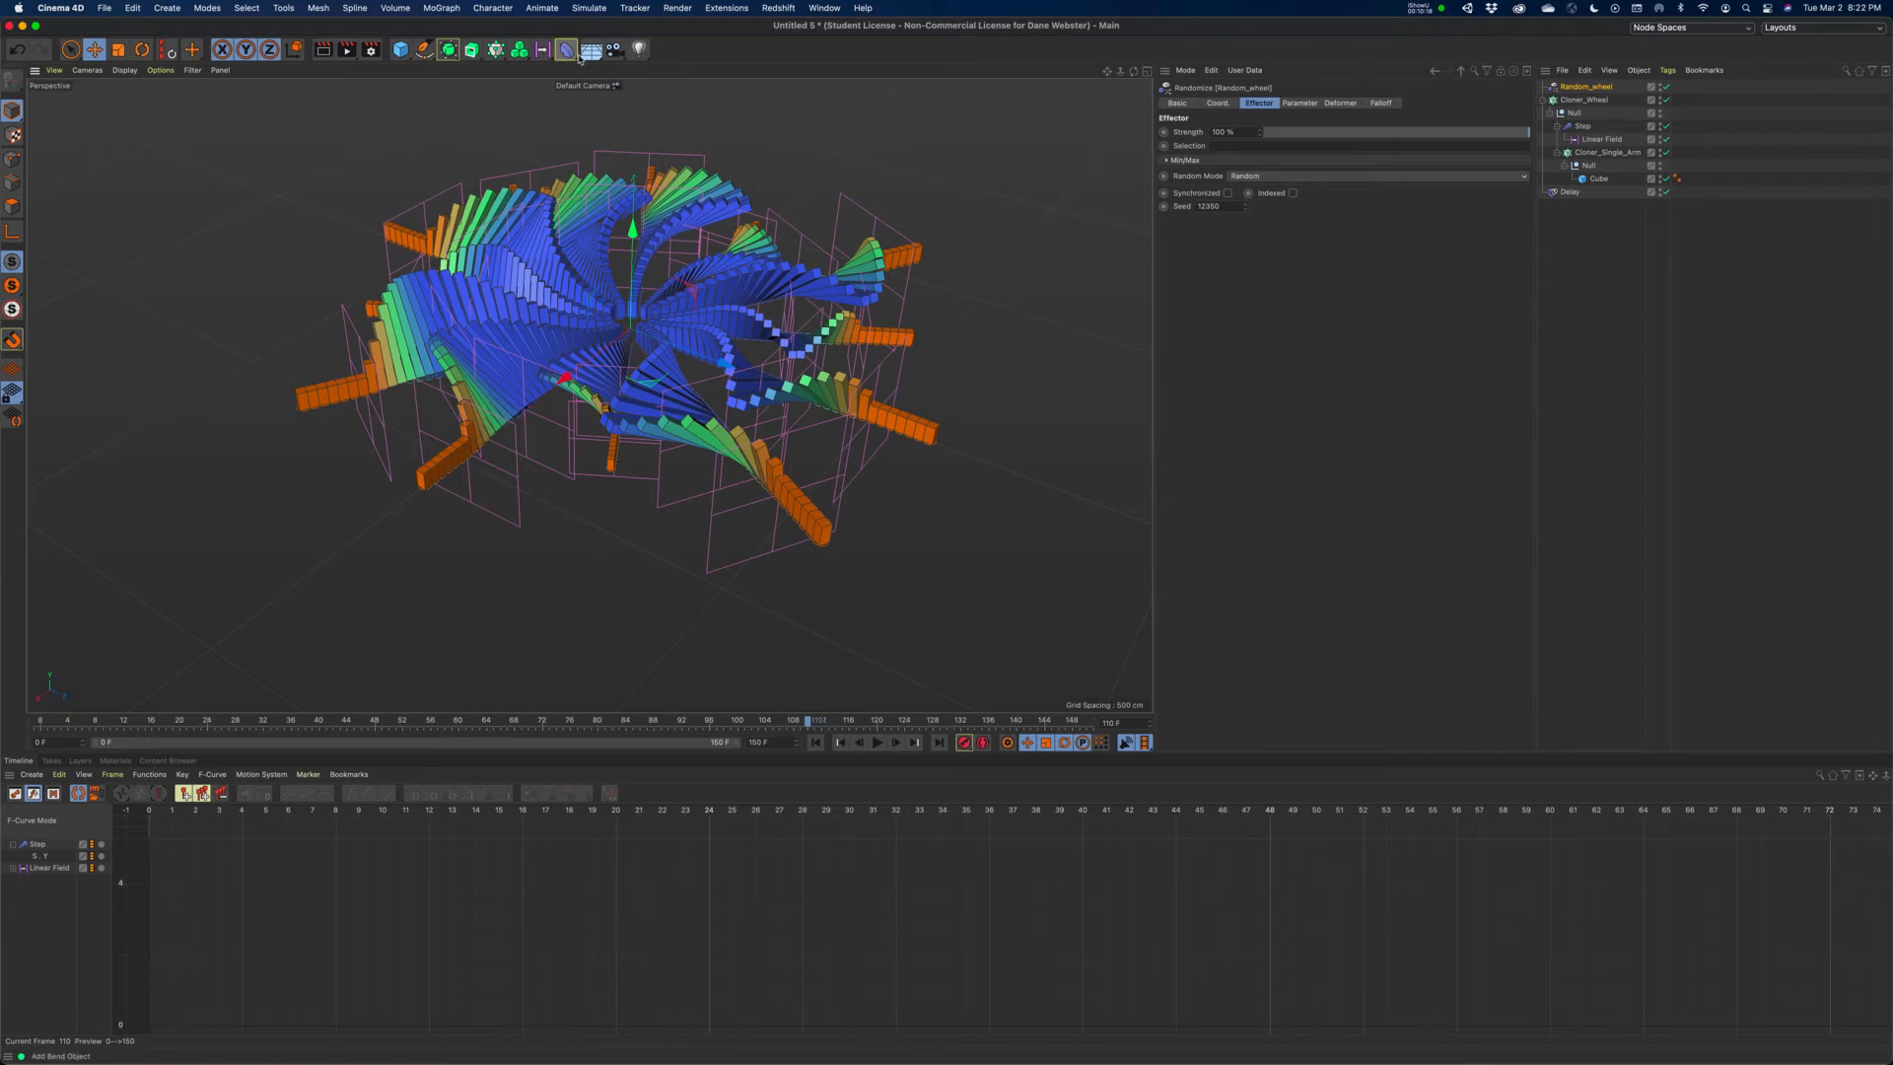
- Add a Plane primitive as a floor beneath the wheel, 25000 cm wide and 25000 cm high
click(401, 54)
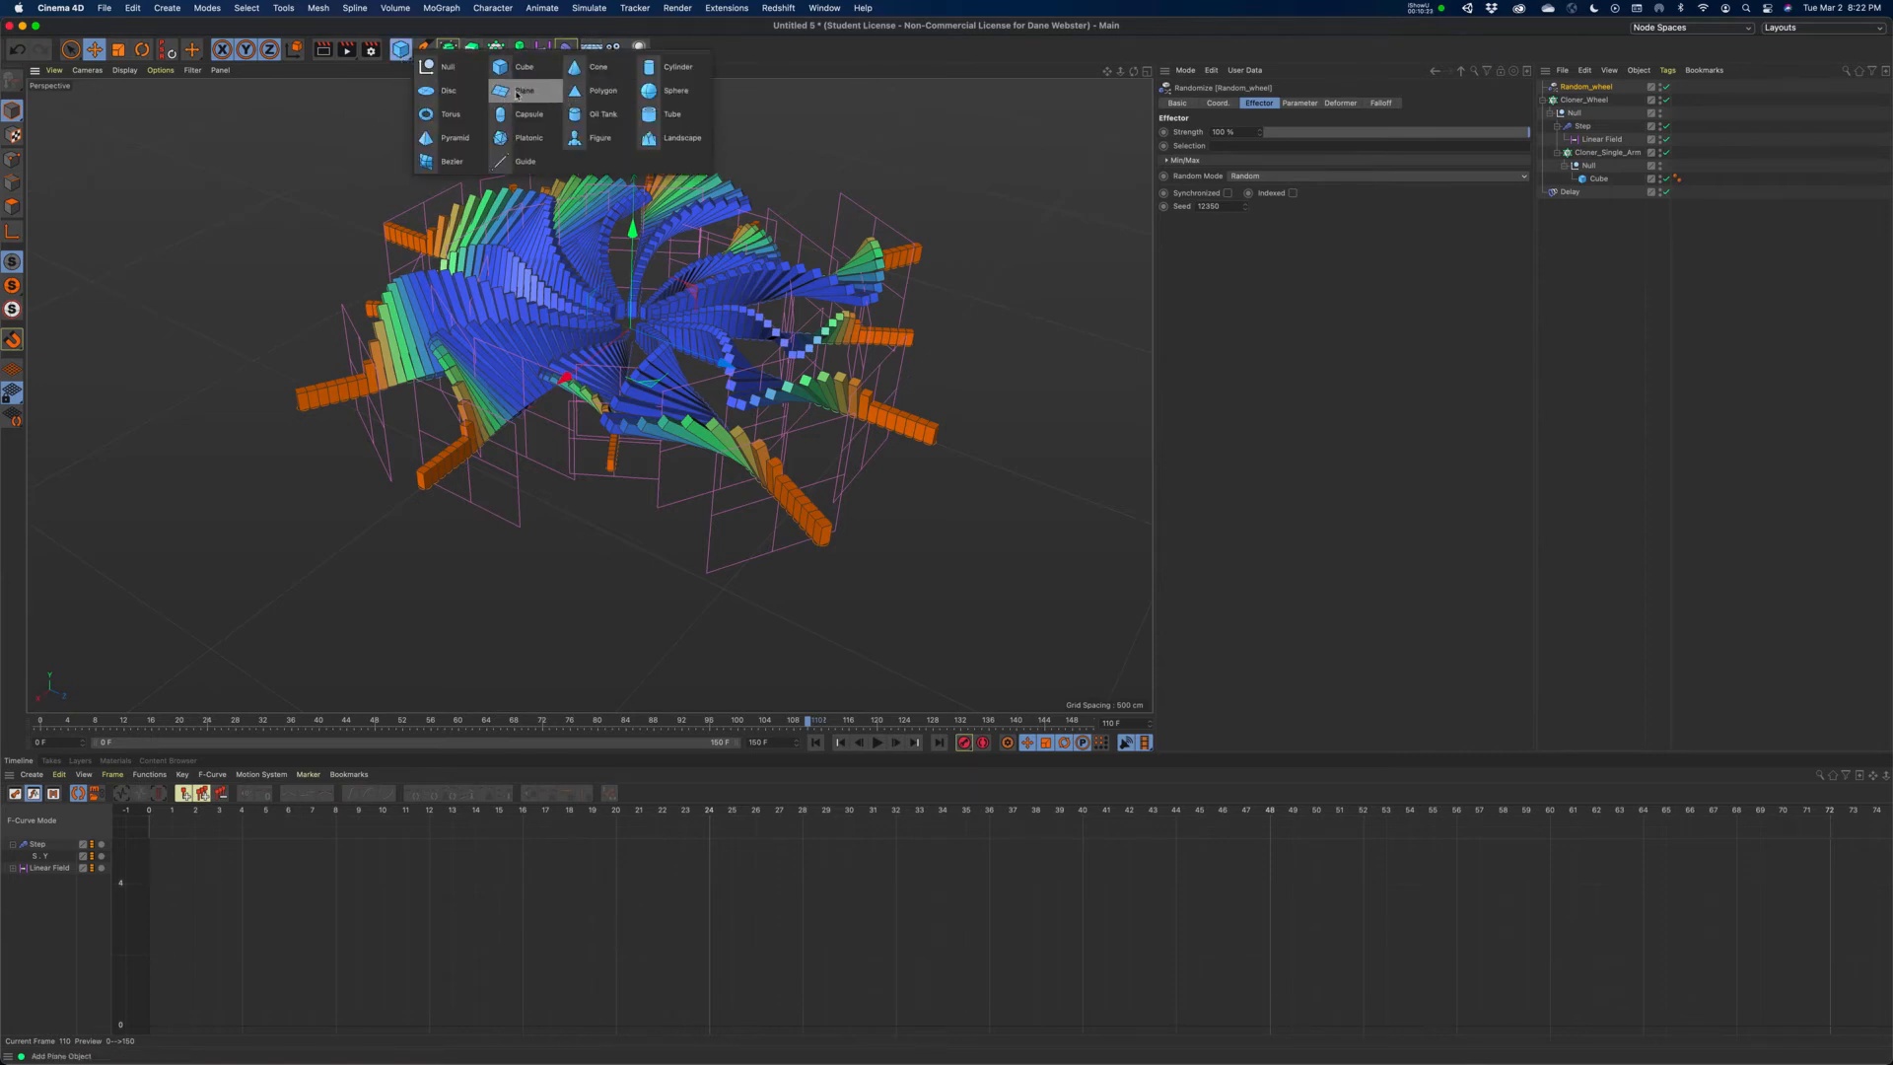
click(517, 95)
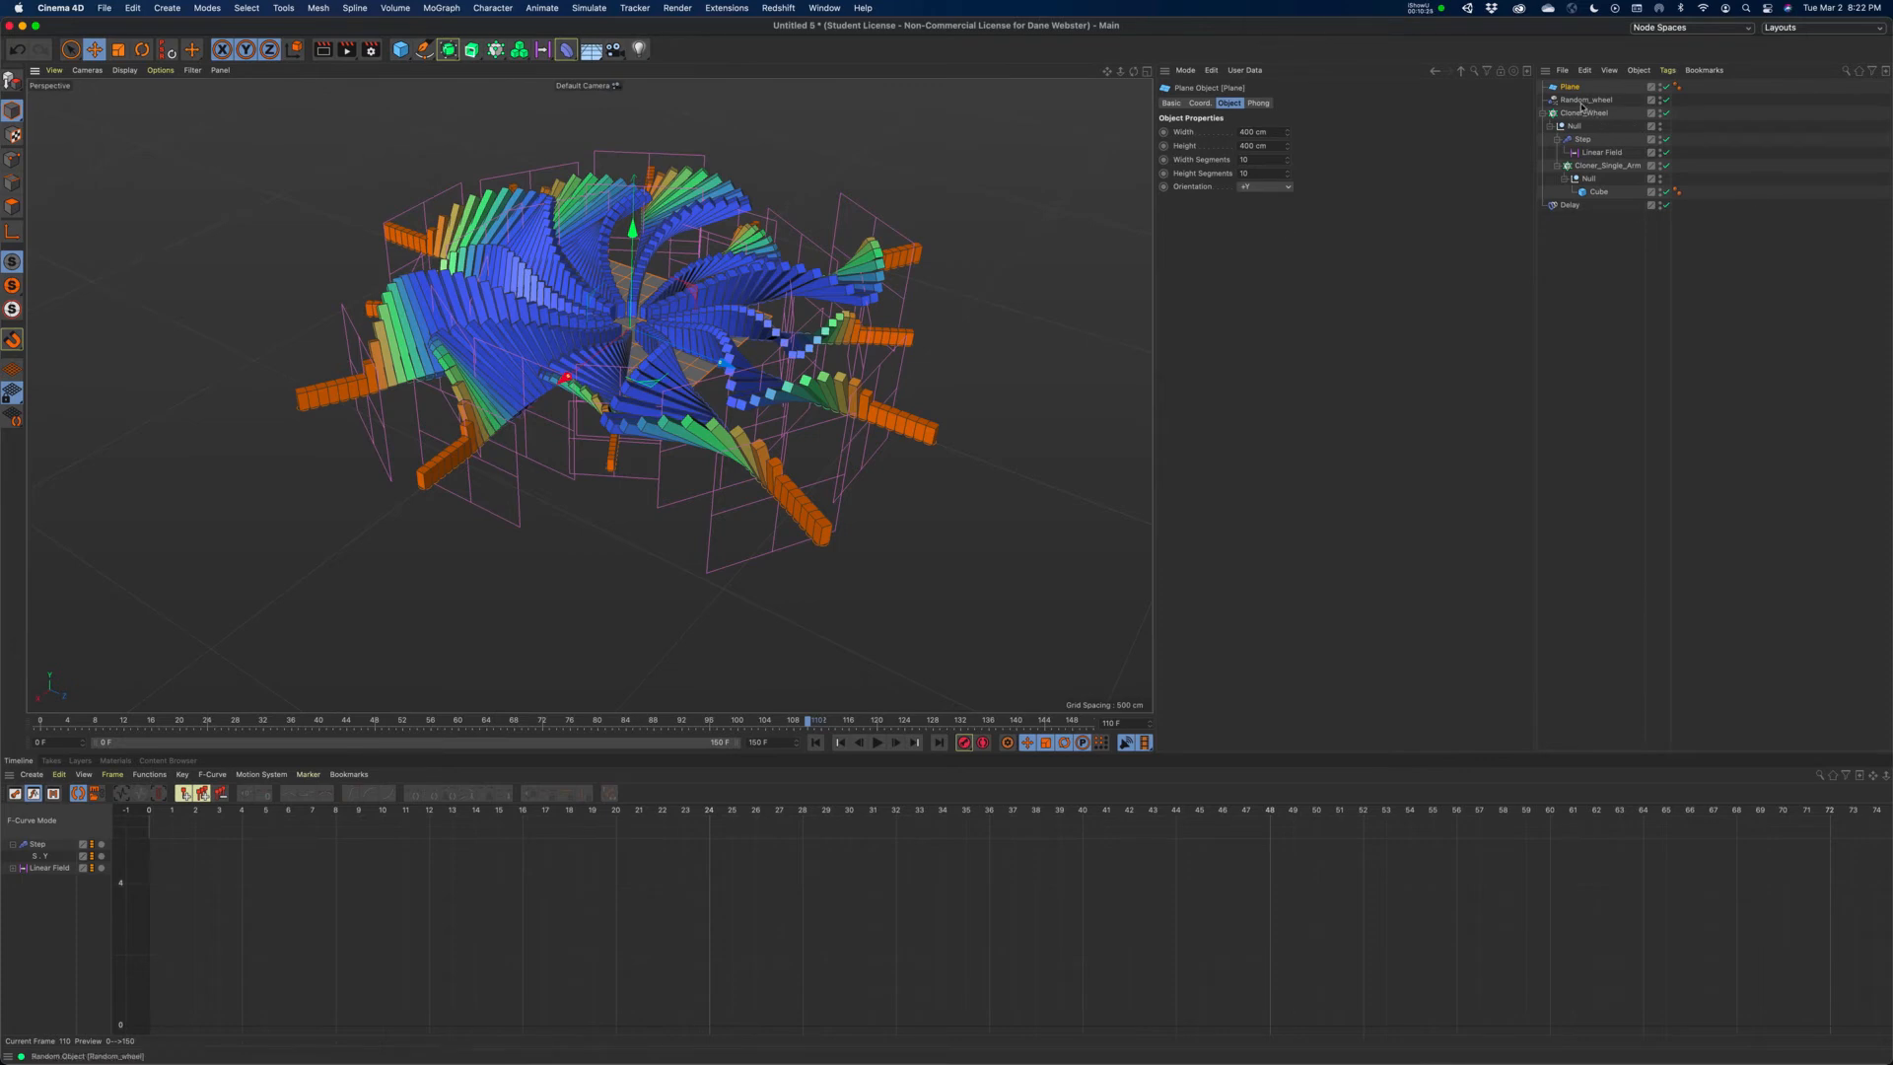
click(1260, 132)
text(1)
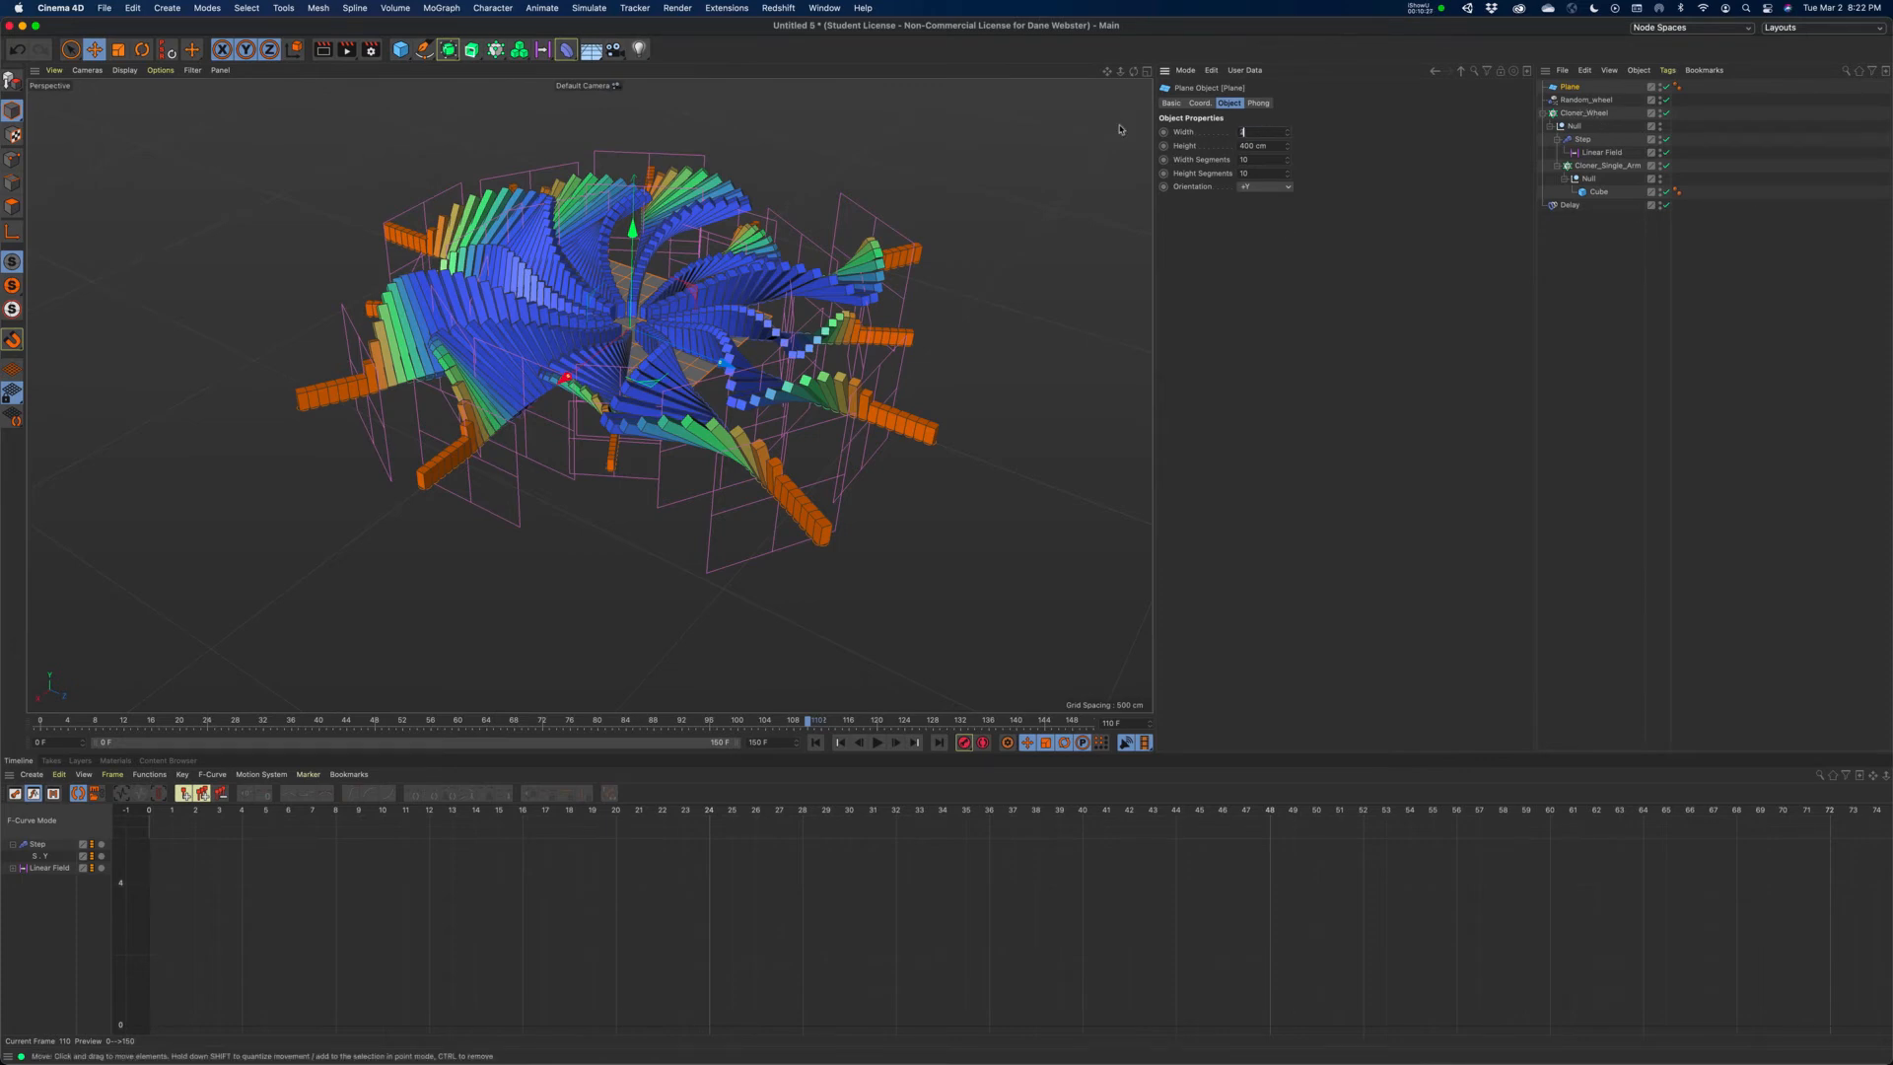
key(Tab)
text(25)
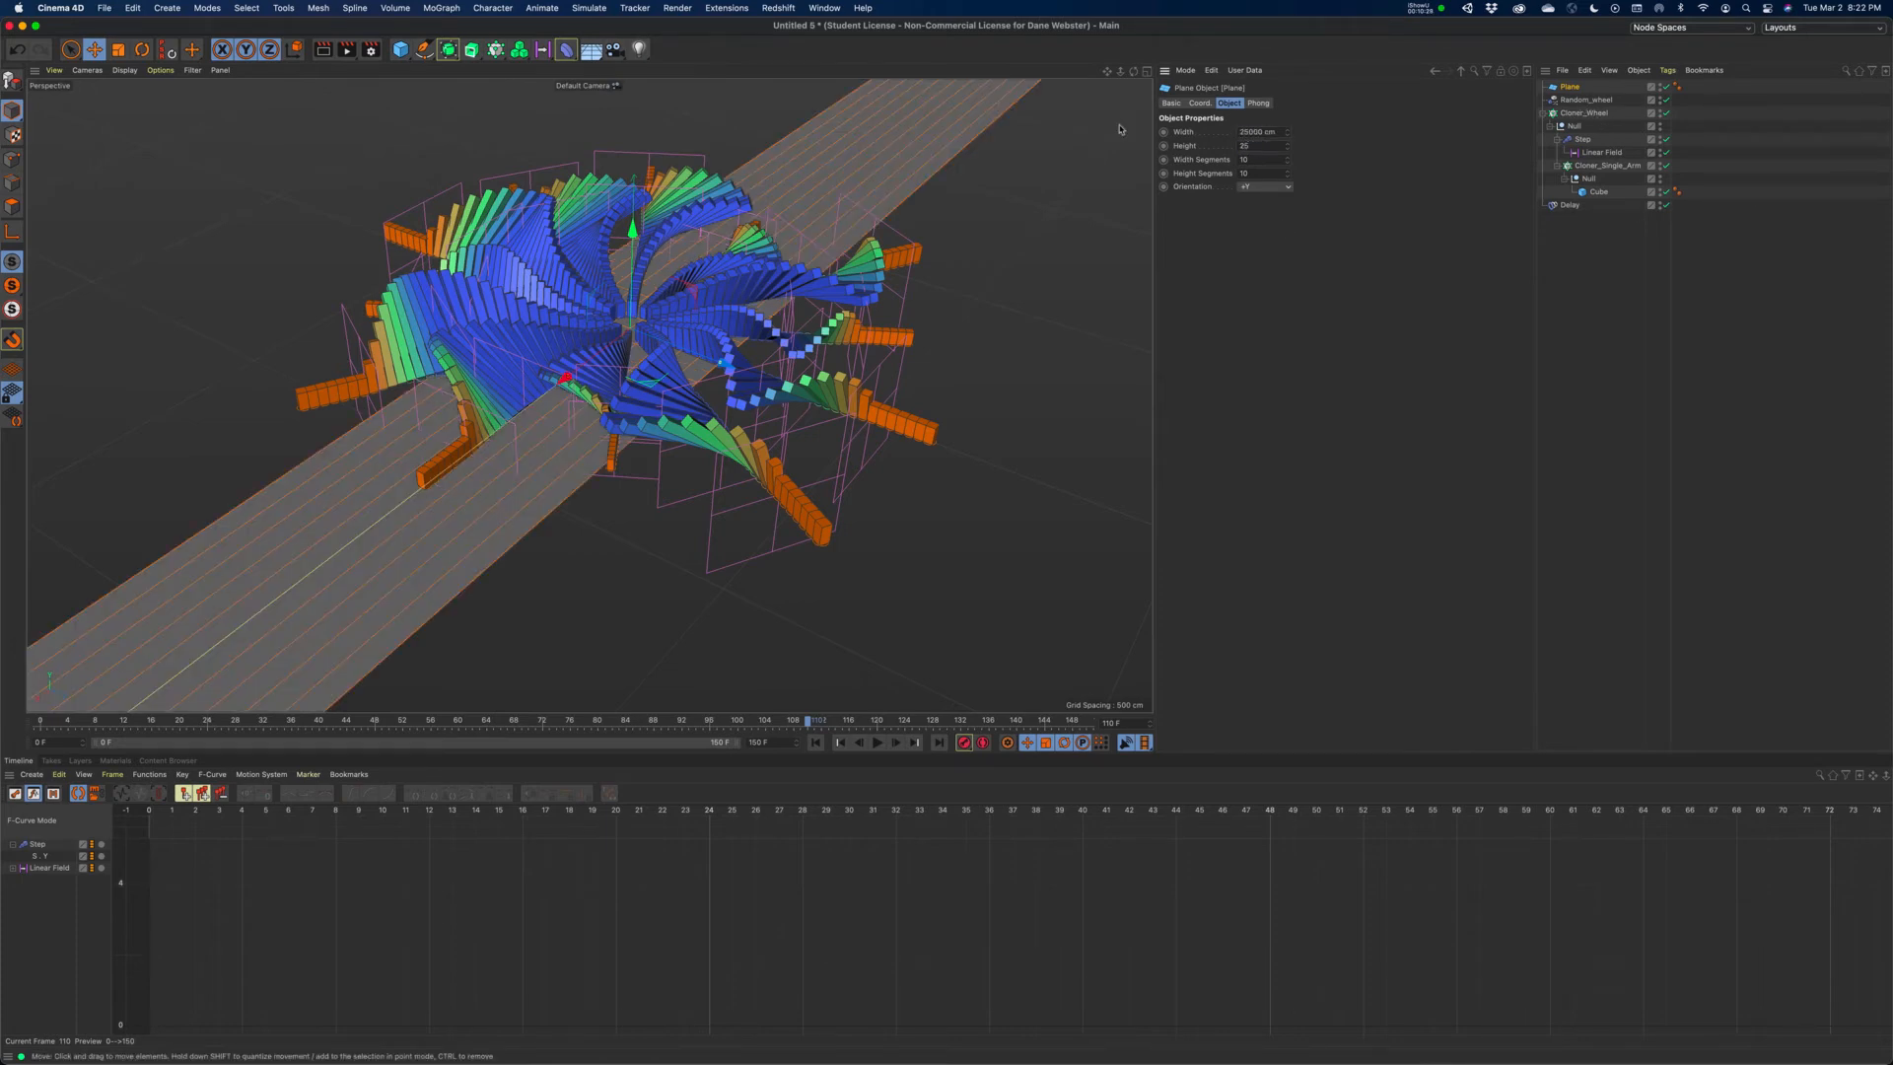
key(Tab)
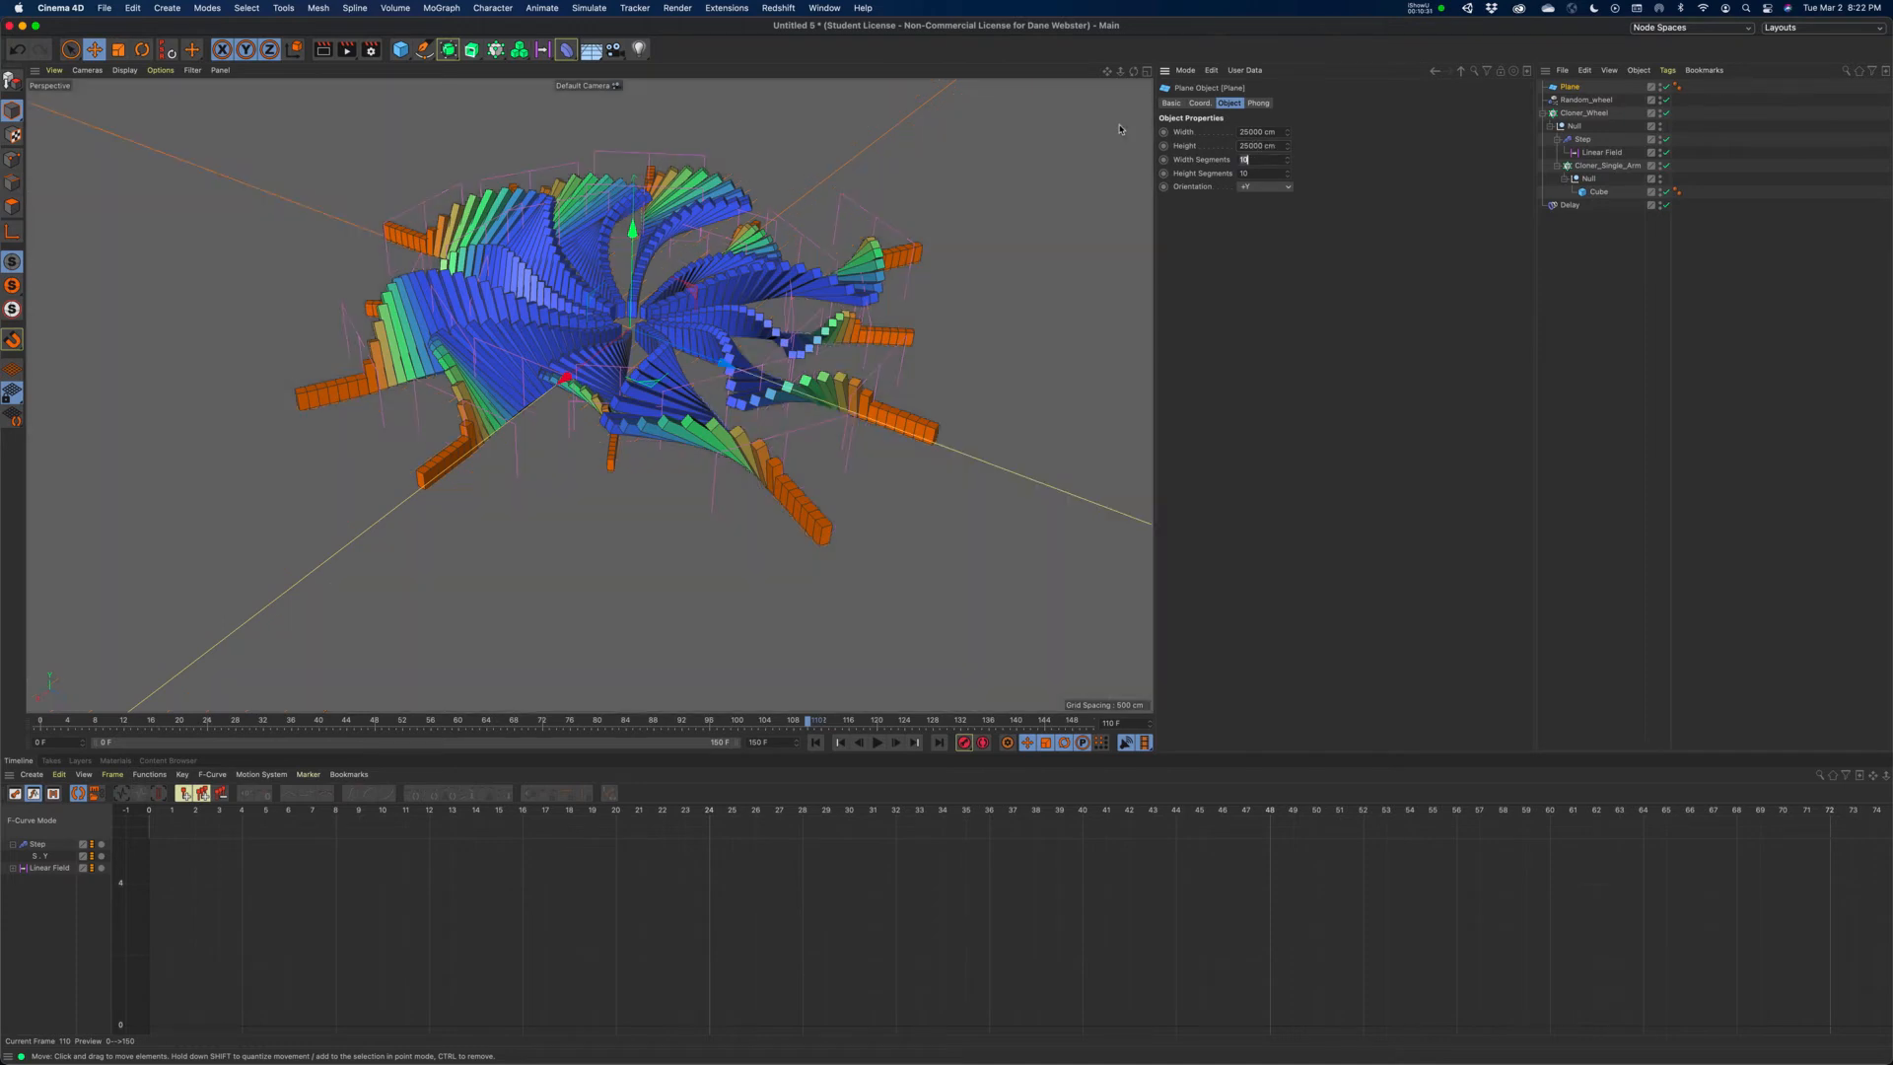
- Set the floor plane's width and height to 3000 cm each
click(1269, 132)
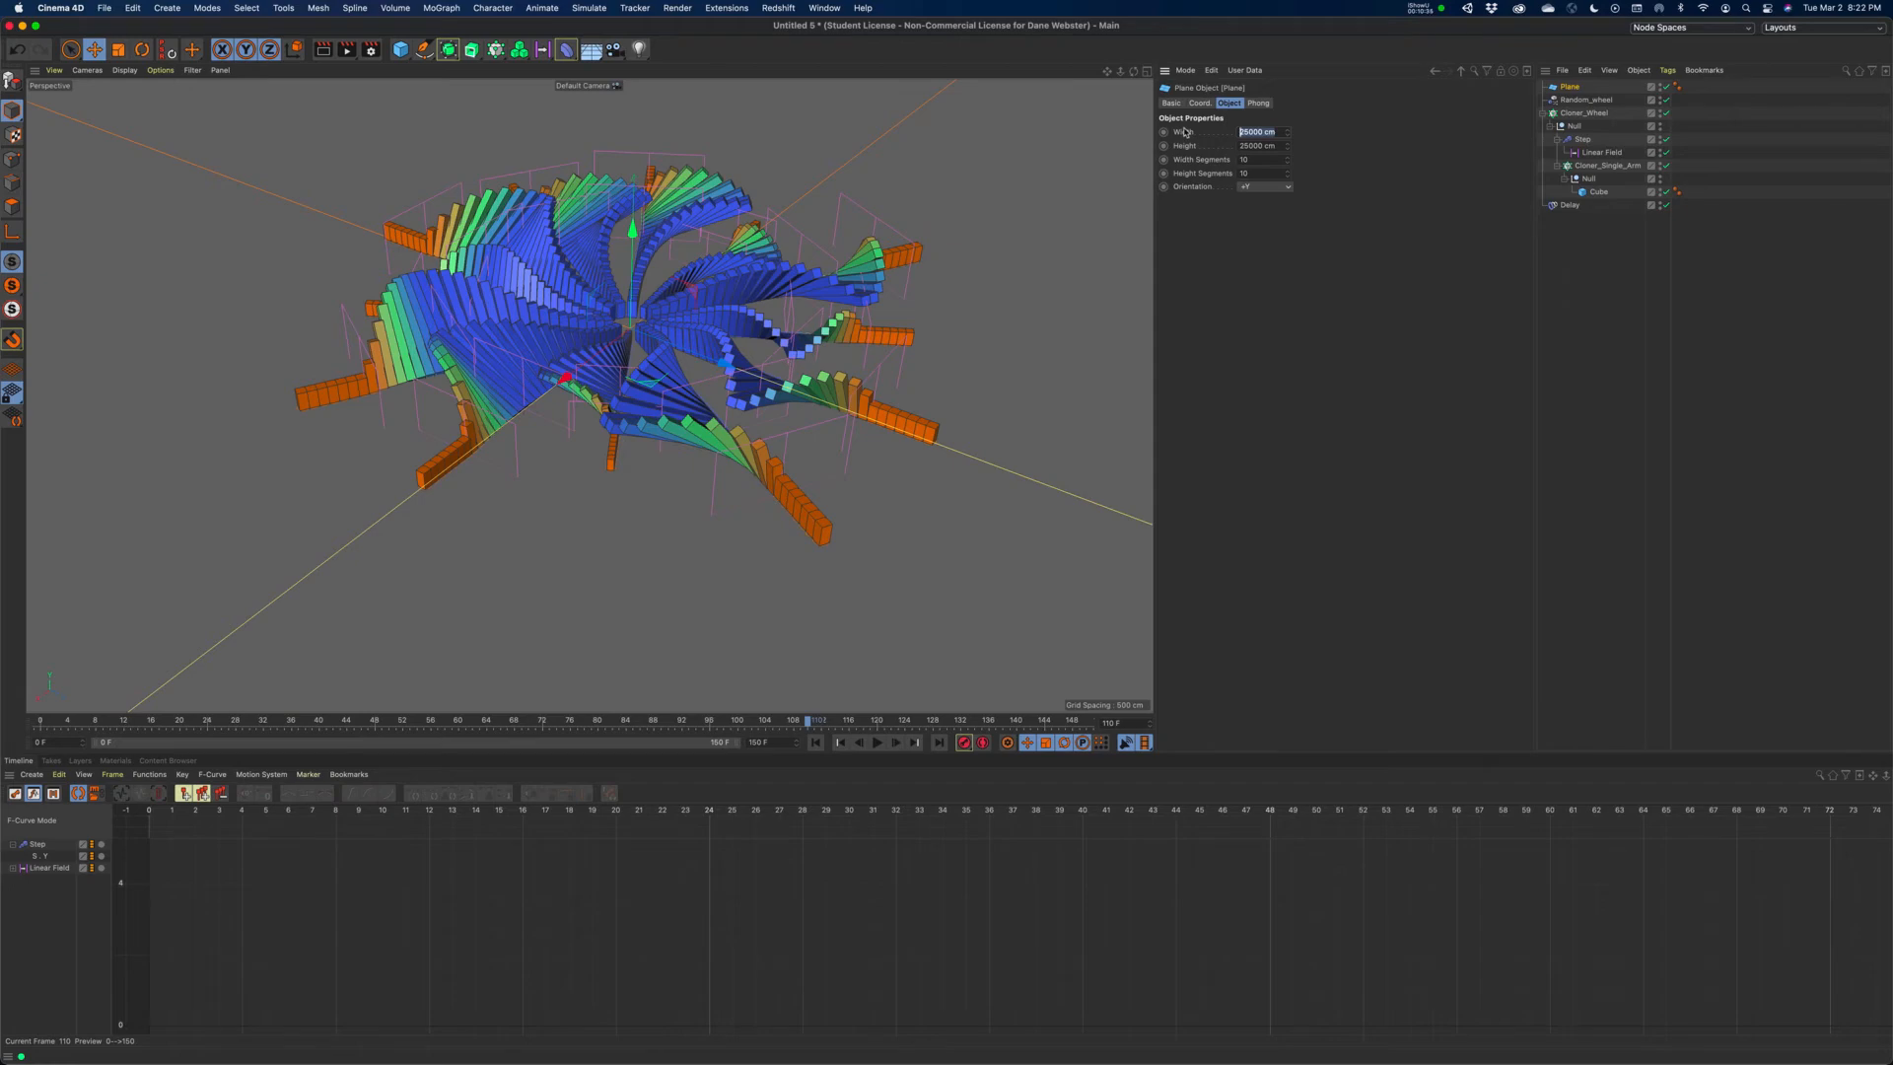
text(3000)
key(Tab)
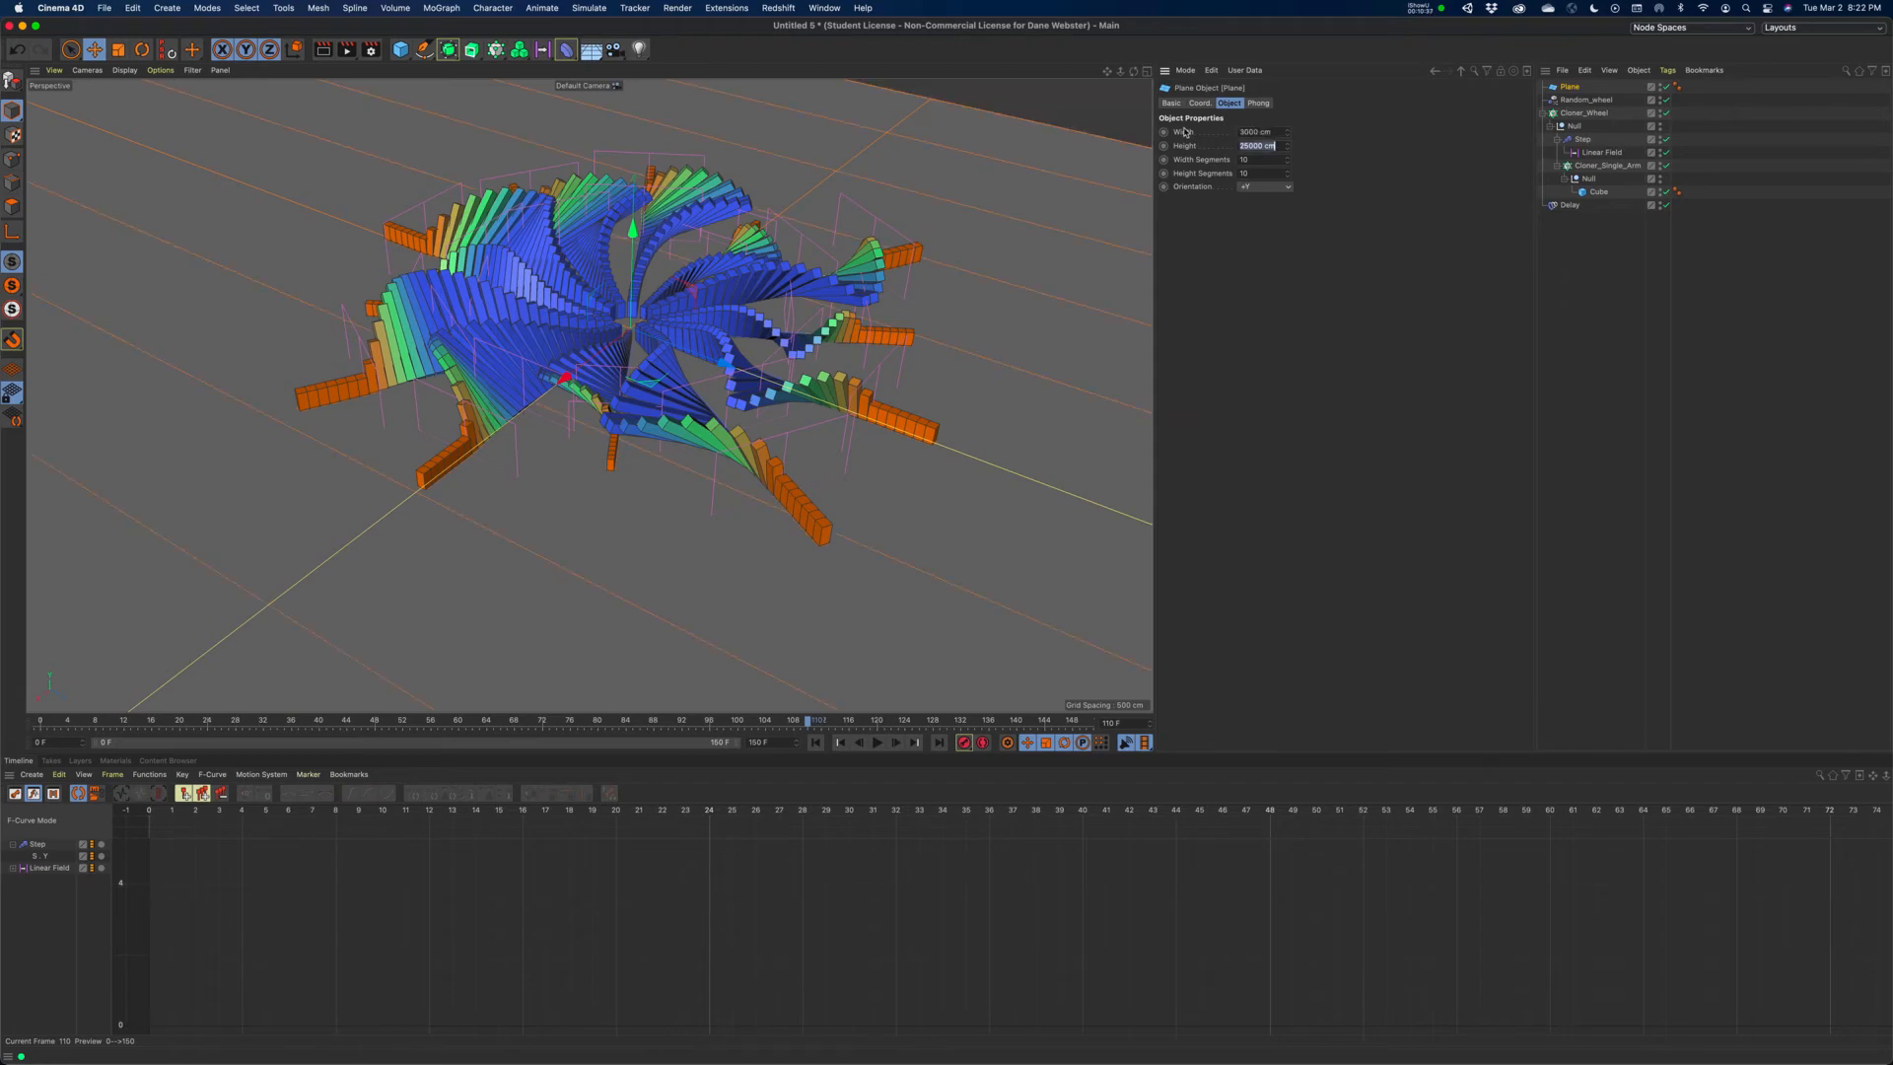
text(3000)
key(Tab)
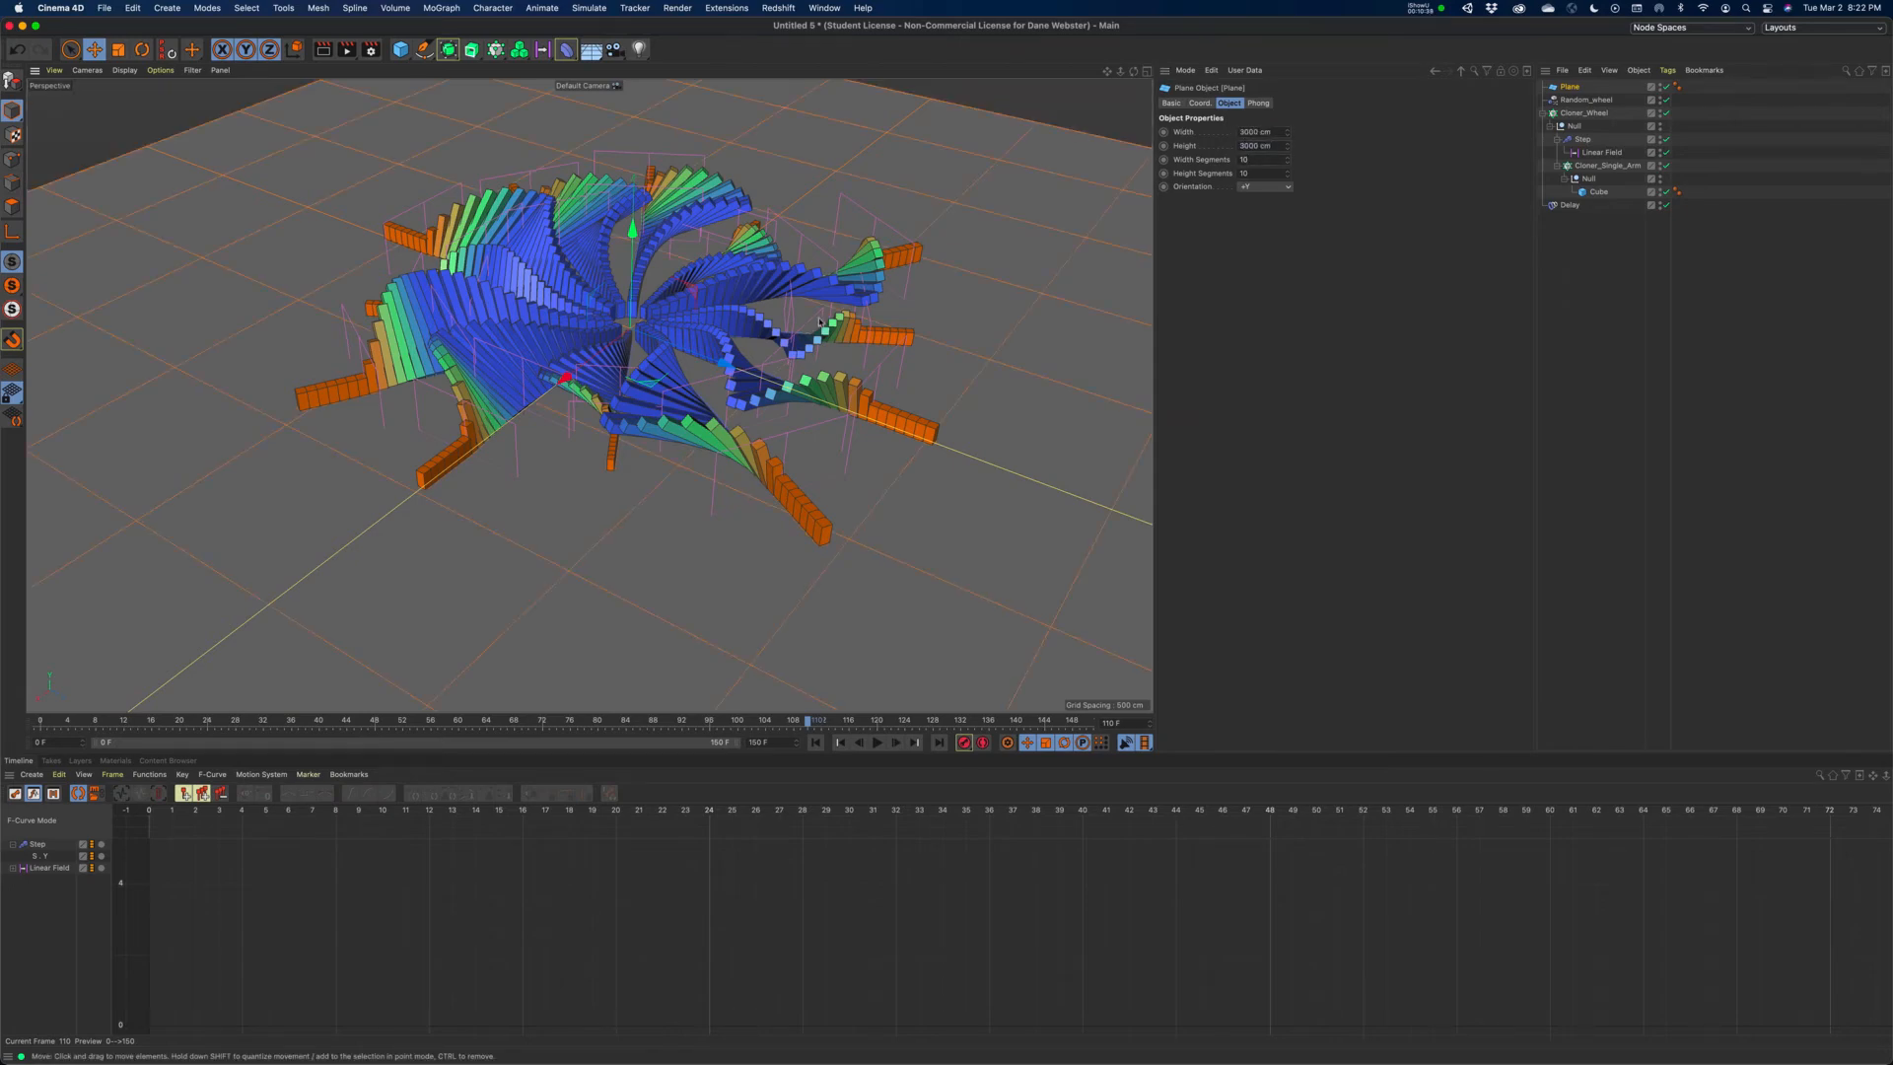
mouse_move(806, 324)
alt+mouse_down()
mouse_move(902, 272)
mouse_move(804, 333)
alt+mouse_up()
scroll(807, 329, up, 3)
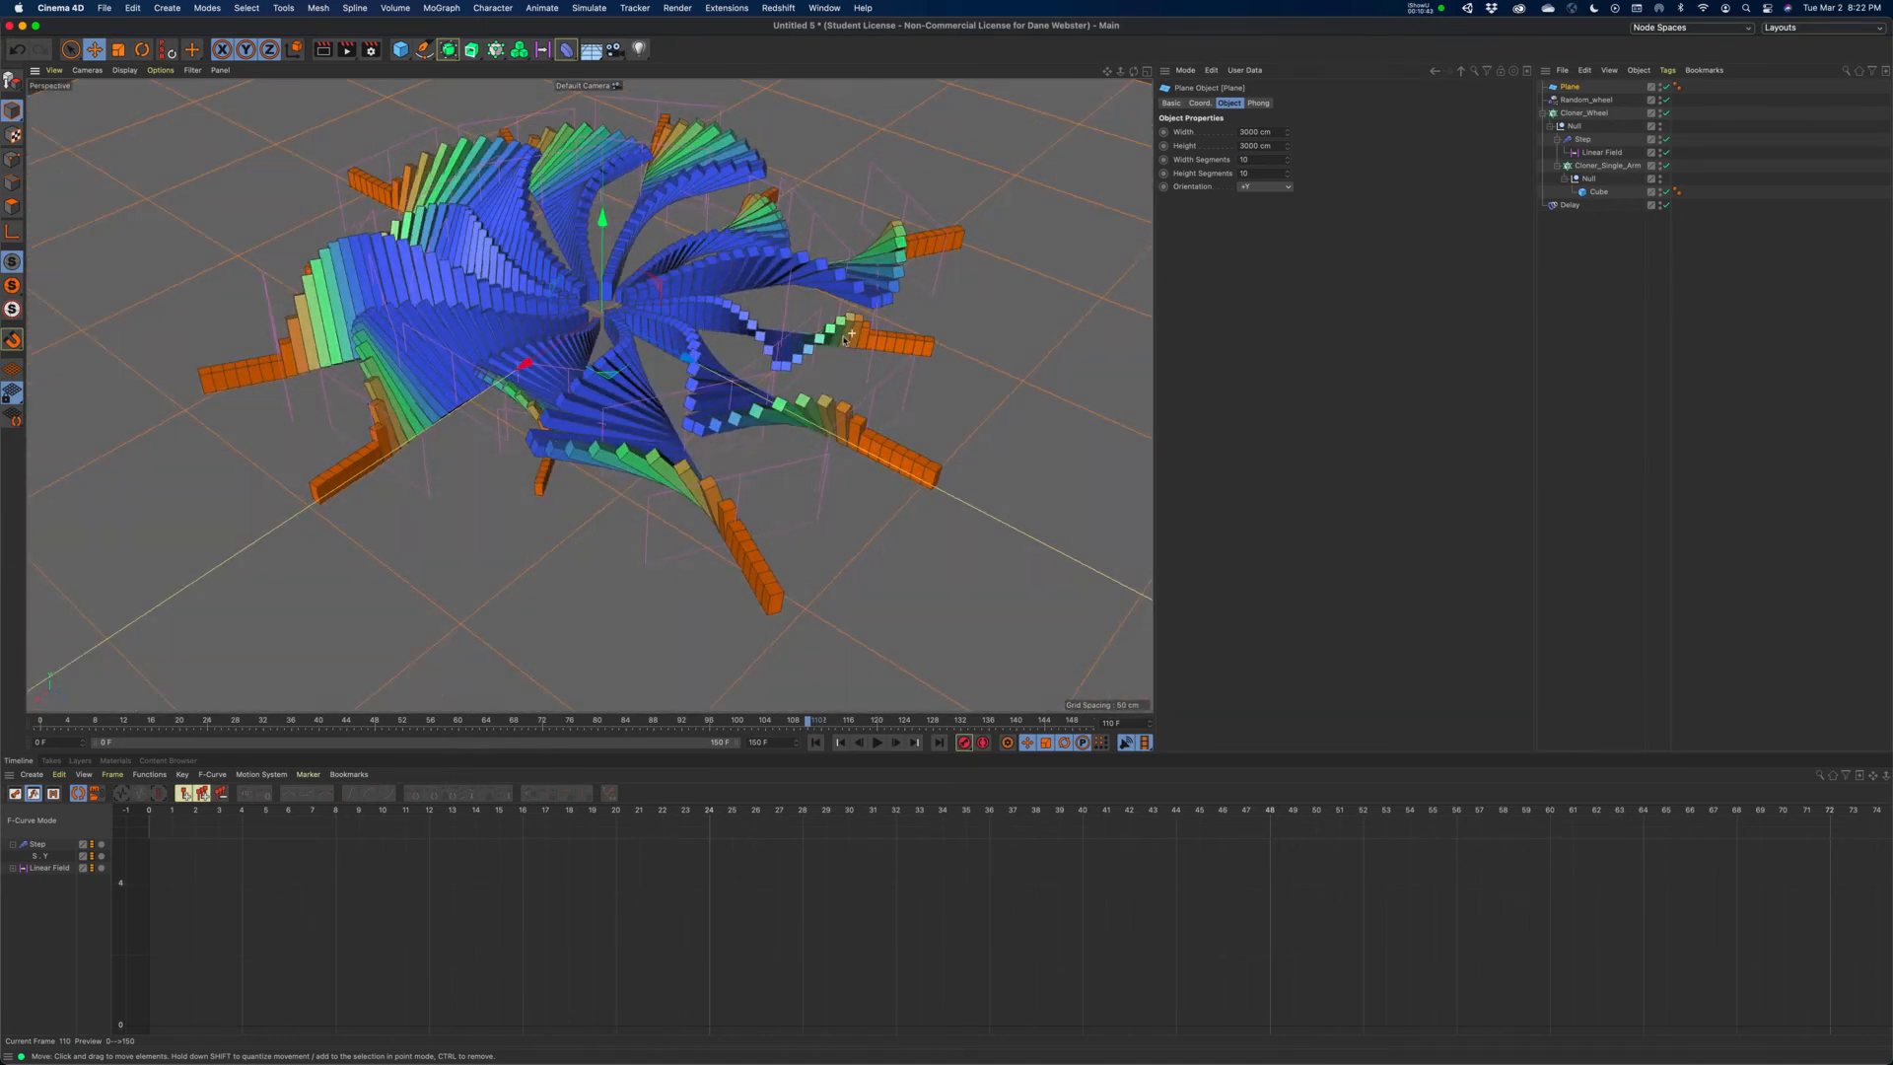
alt+drag(1038, 166, 1054, 172)
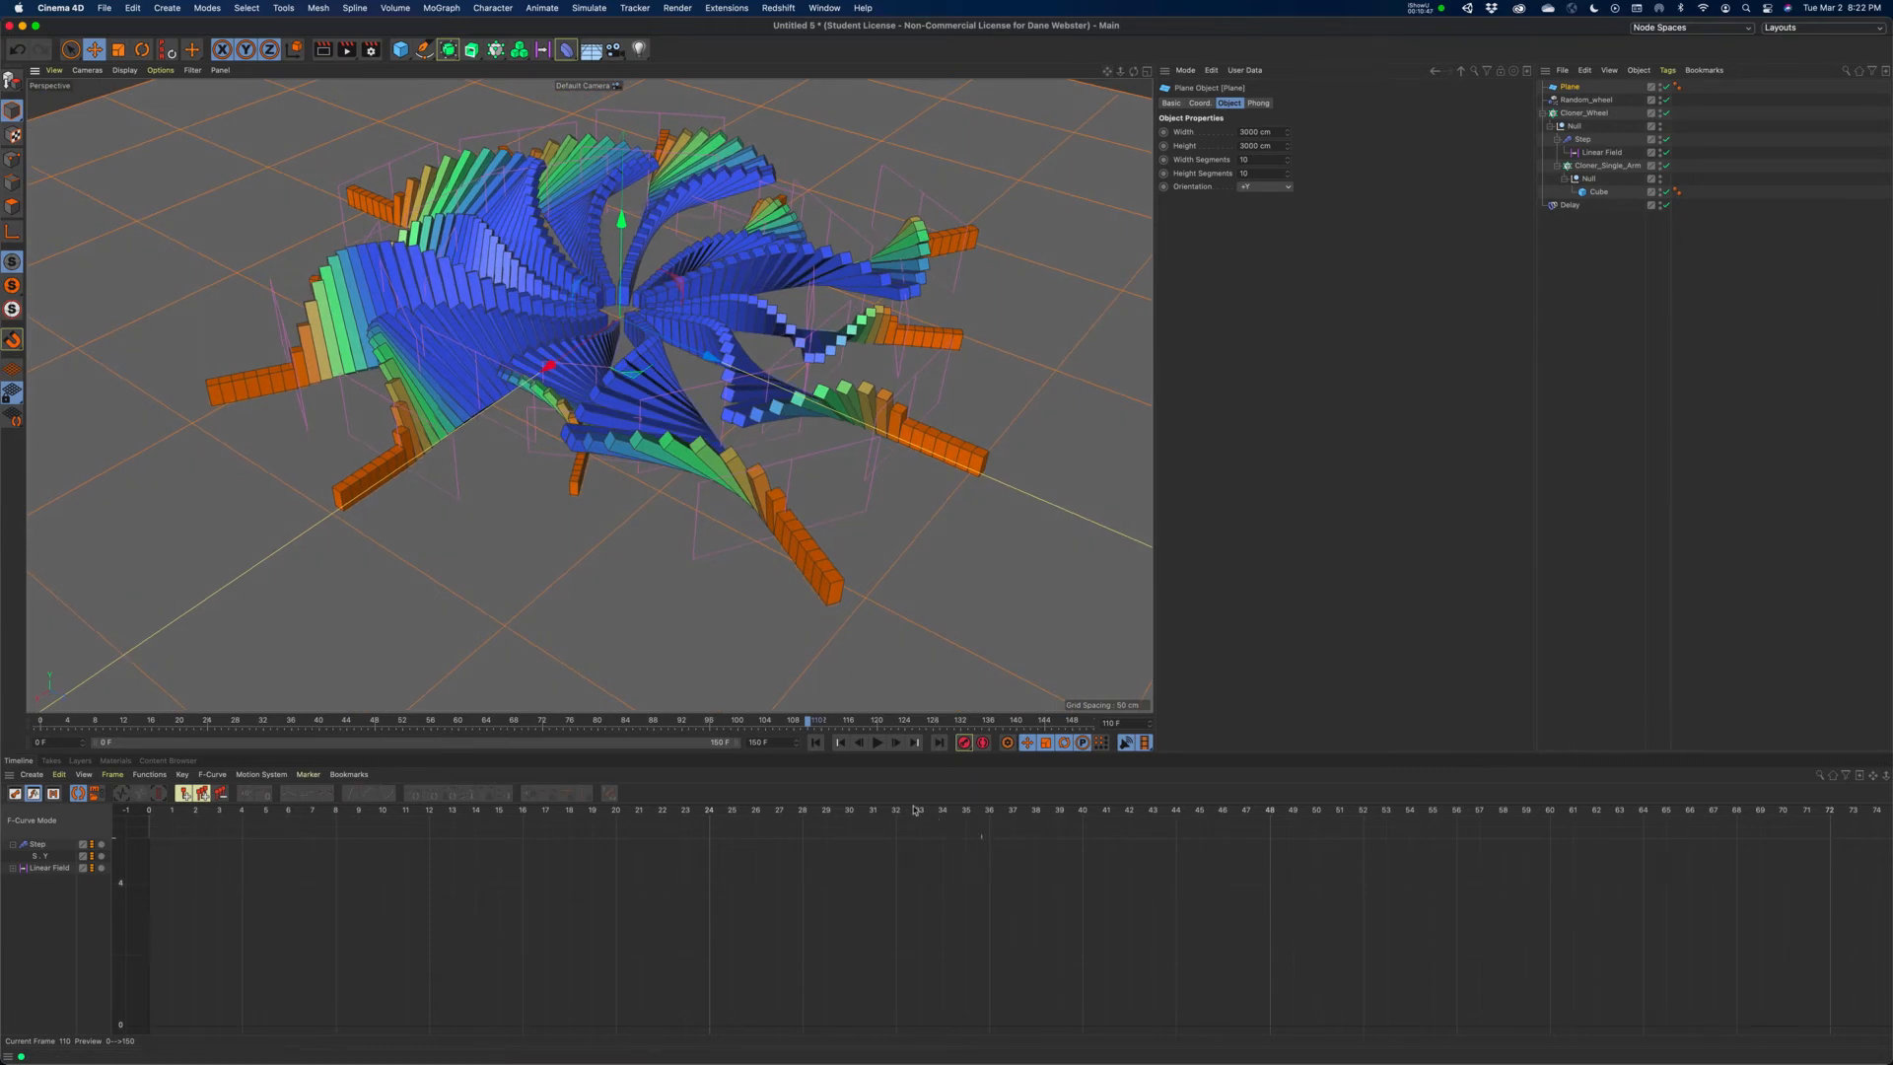
- Play the wheel's animation over the floor plane from the first frame and stop it
click(816, 743)
click(877, 742)
click(877, 742)
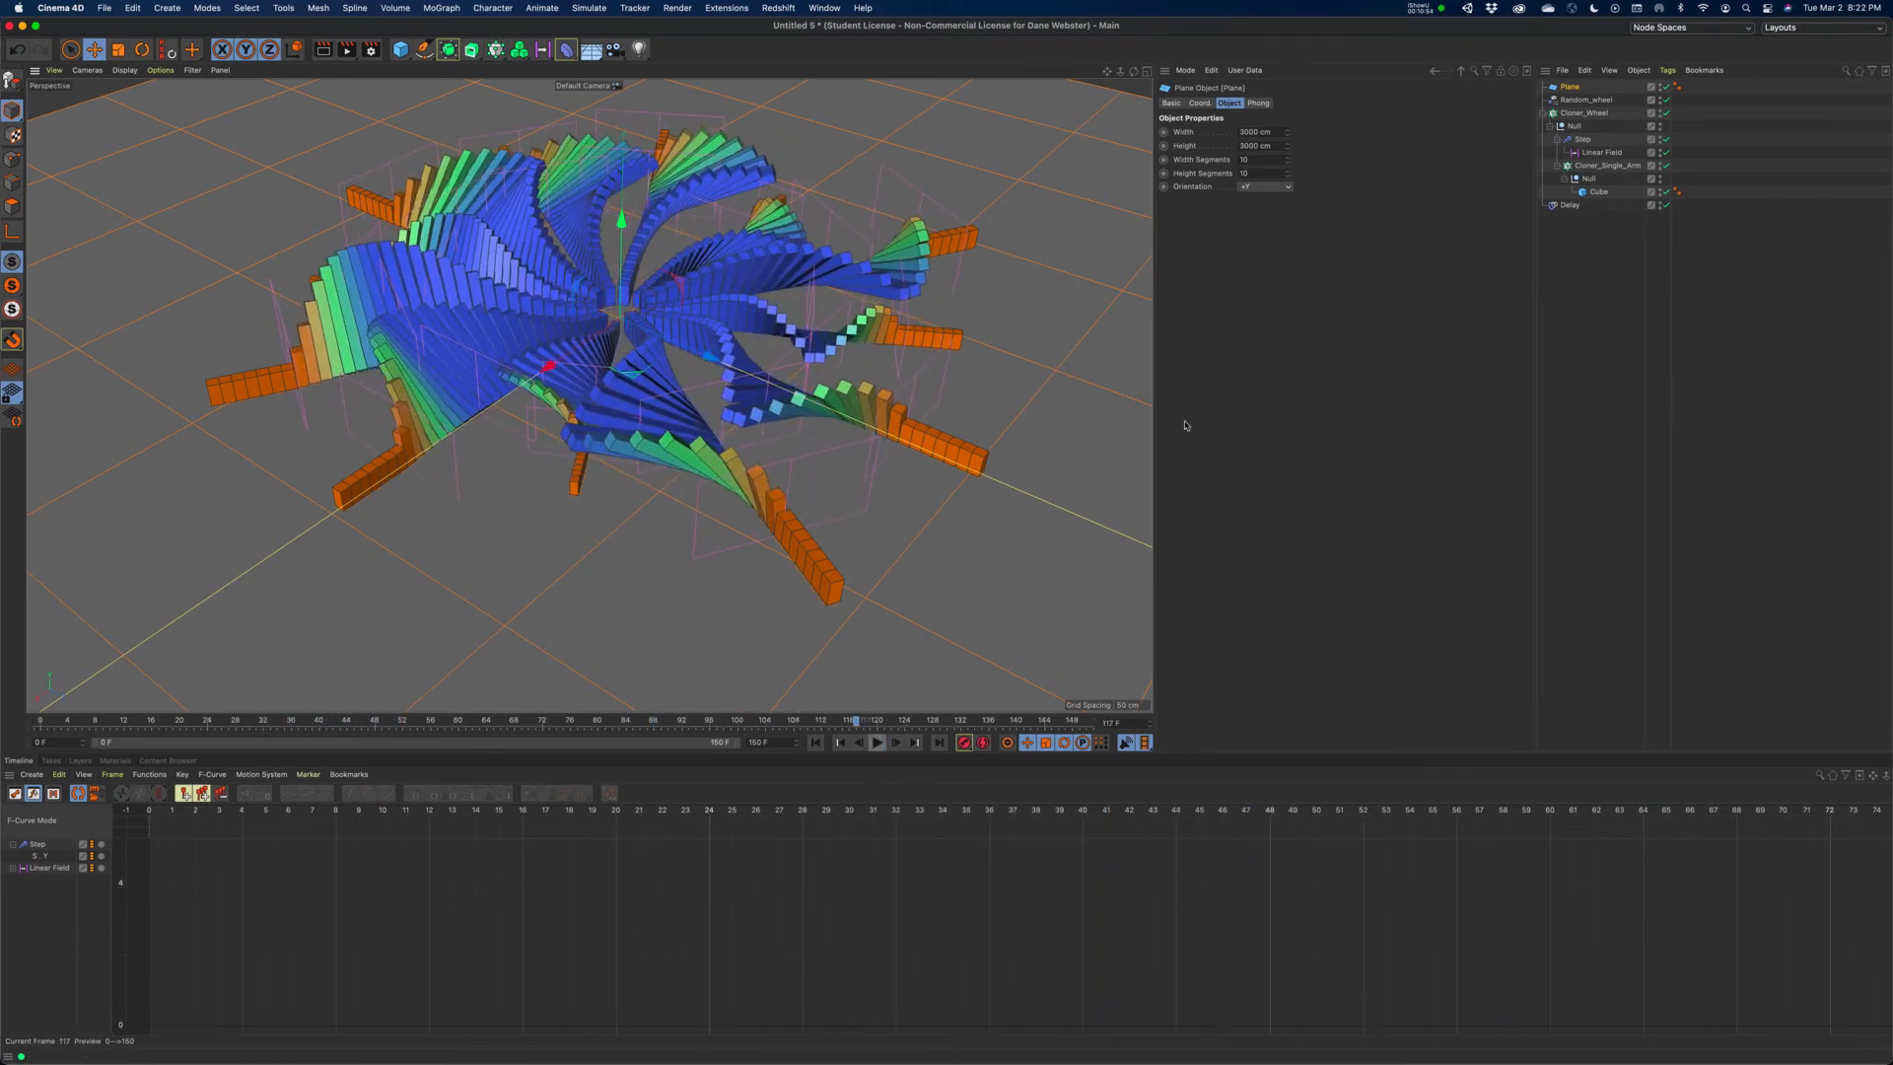
- Turn off scale on Random_wheel and set its time offset to 30 F
click(1583, 101)
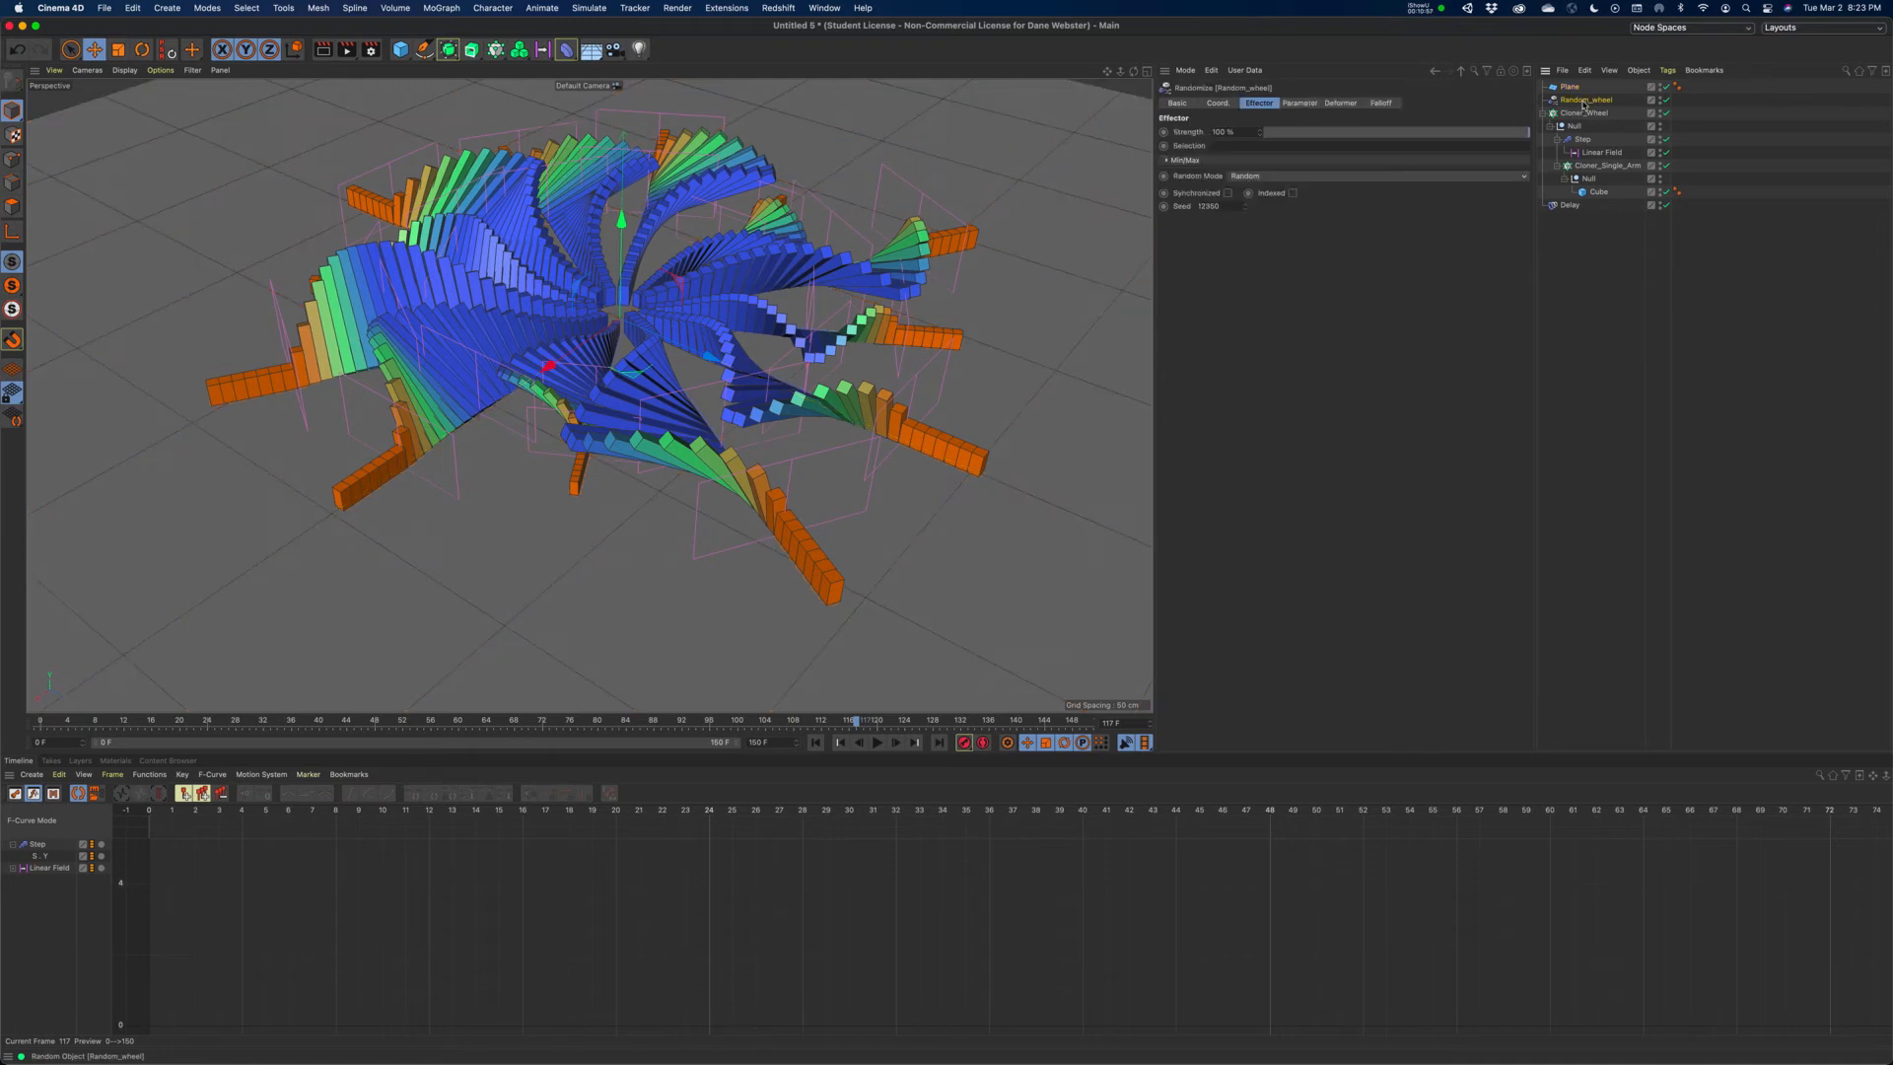
click(1299, 103)
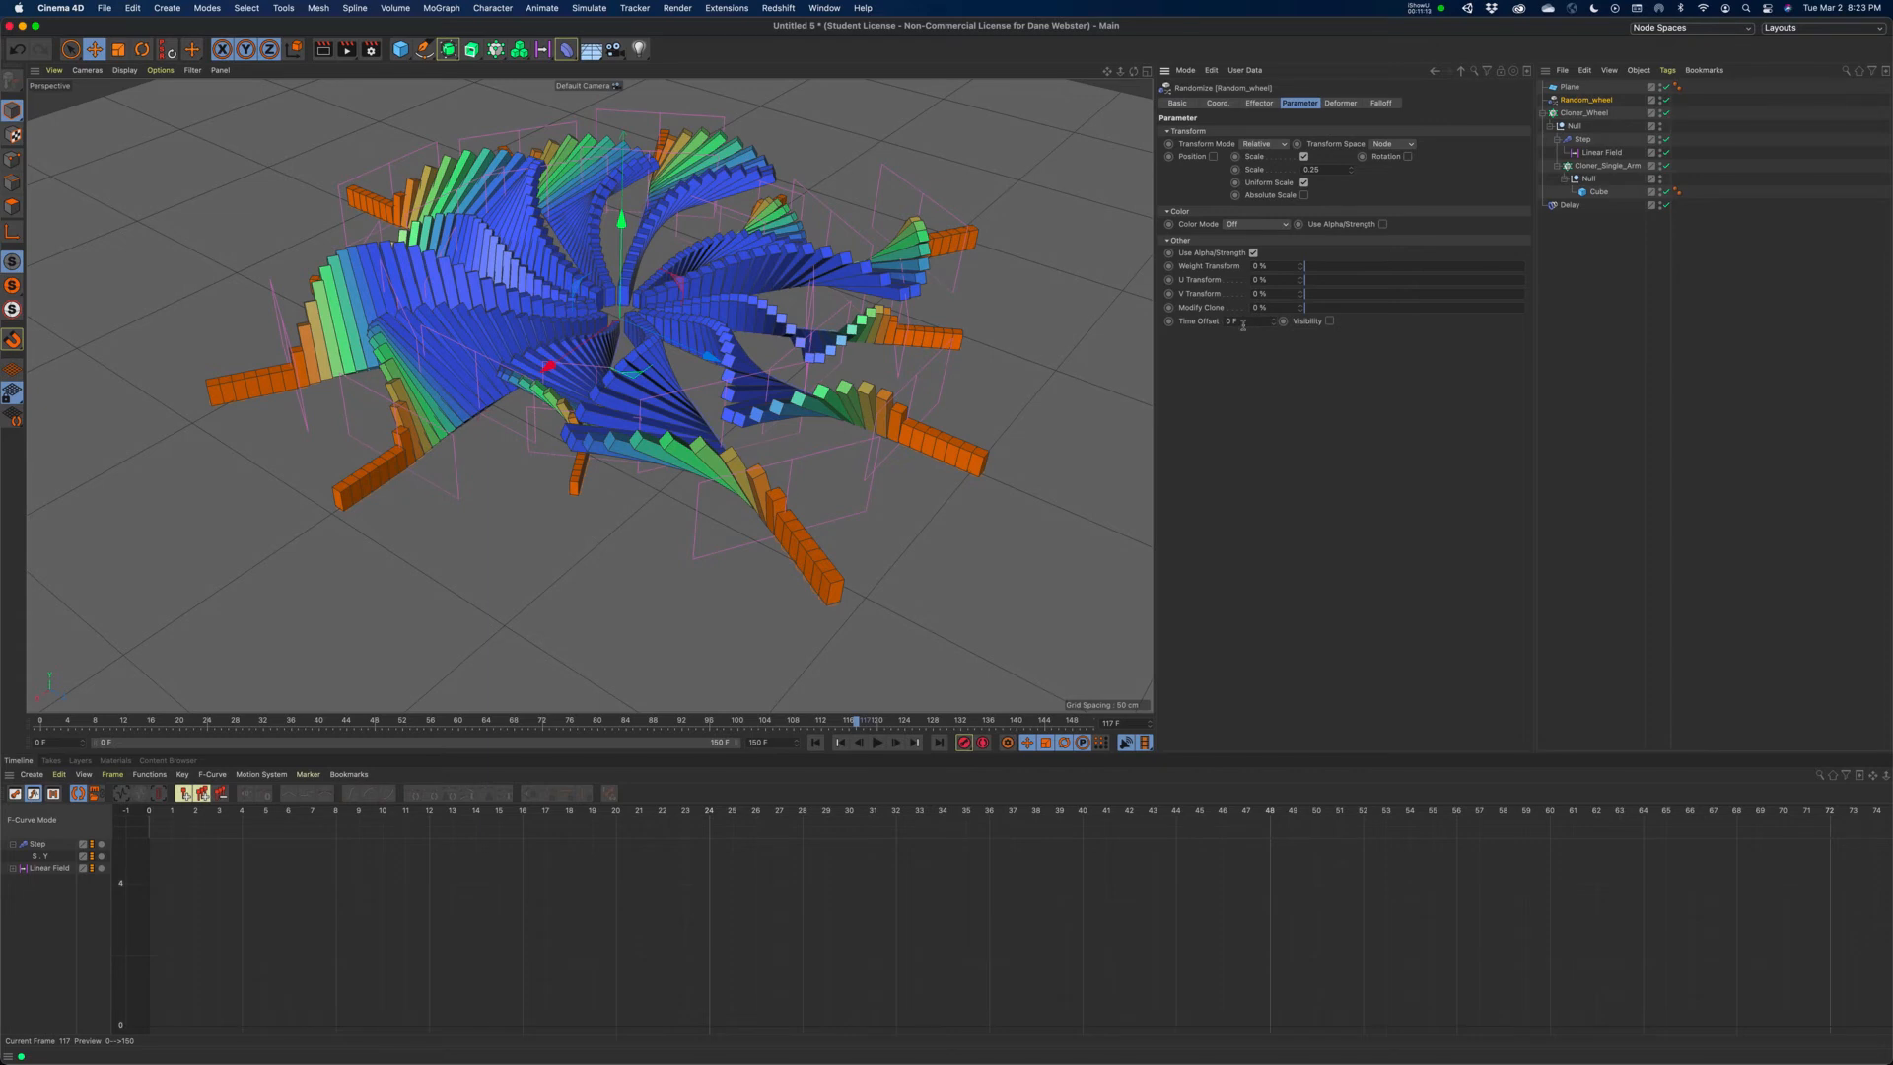
click(1303, 157)
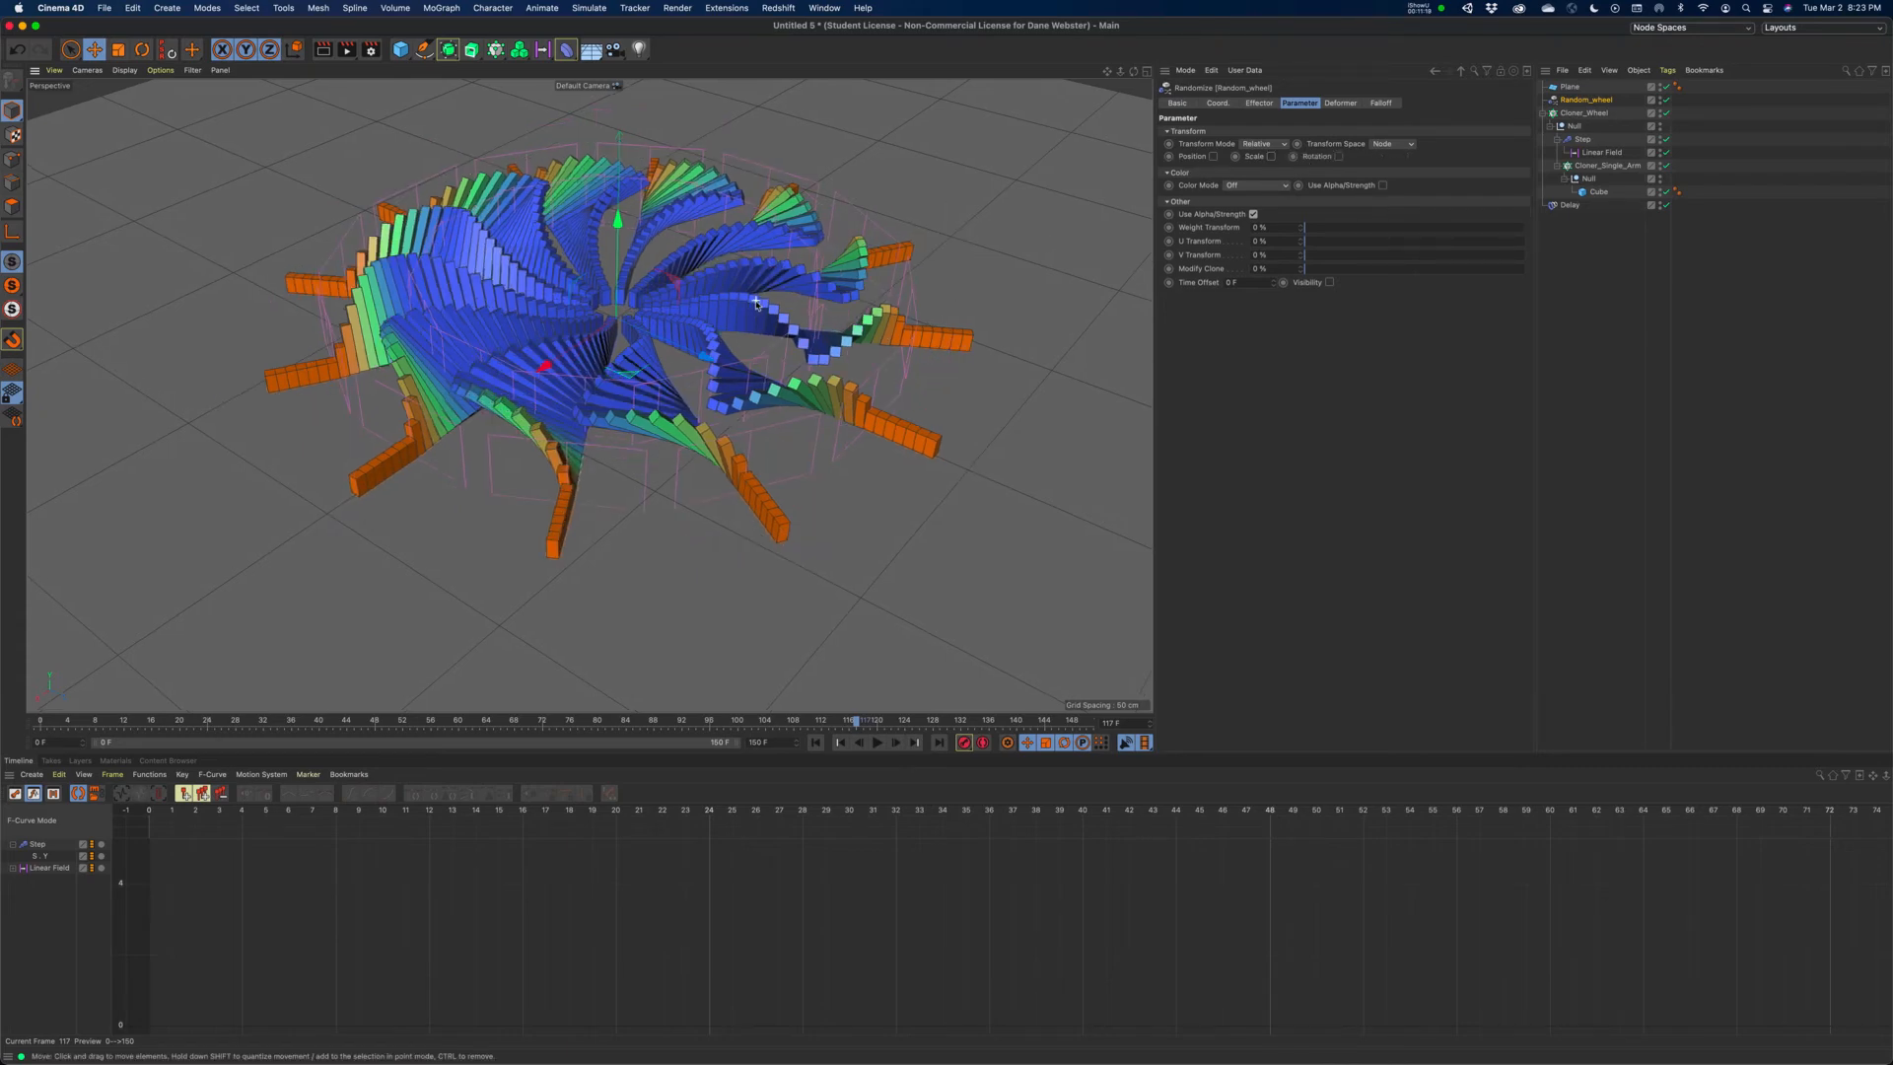
alt+drag(750, 256, 1023, 149)
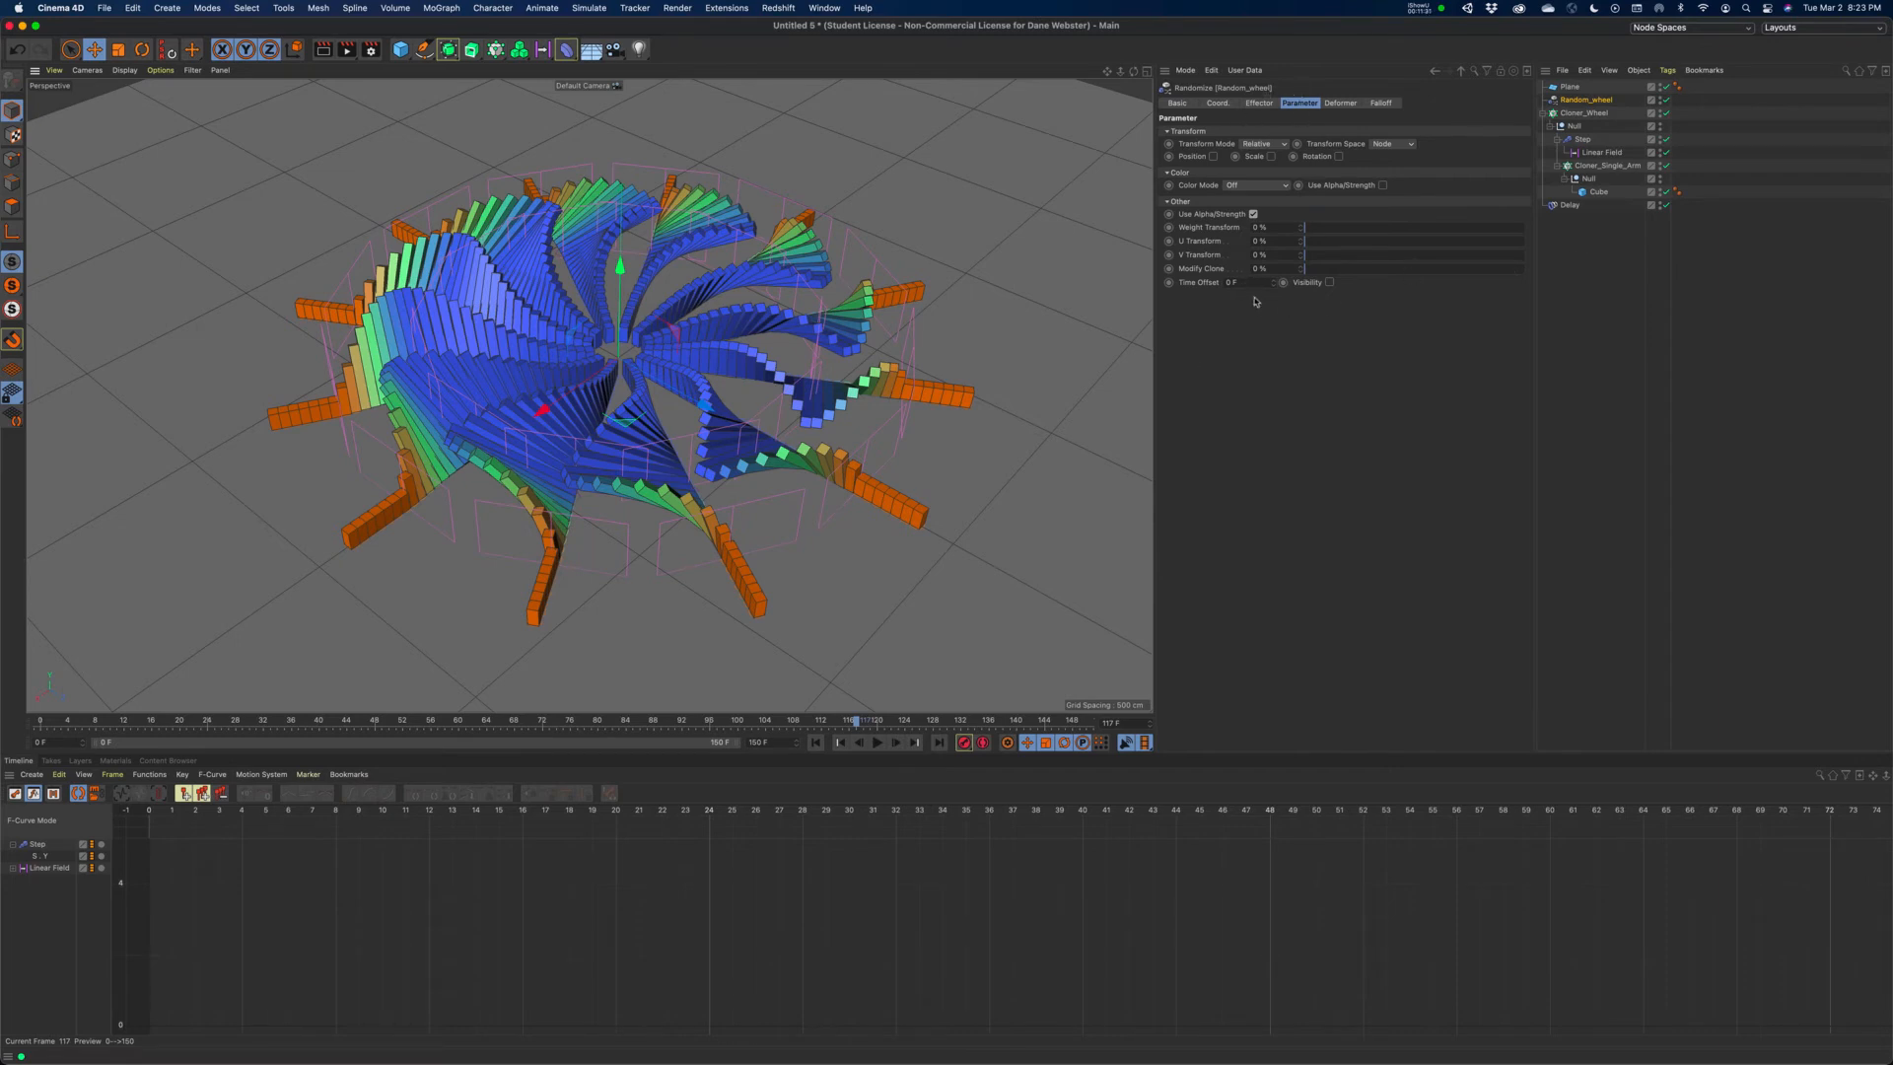
click(1187, 284)
- Play the animation from the first frame twice to examine the random time offset between the arms
click(840, 743)
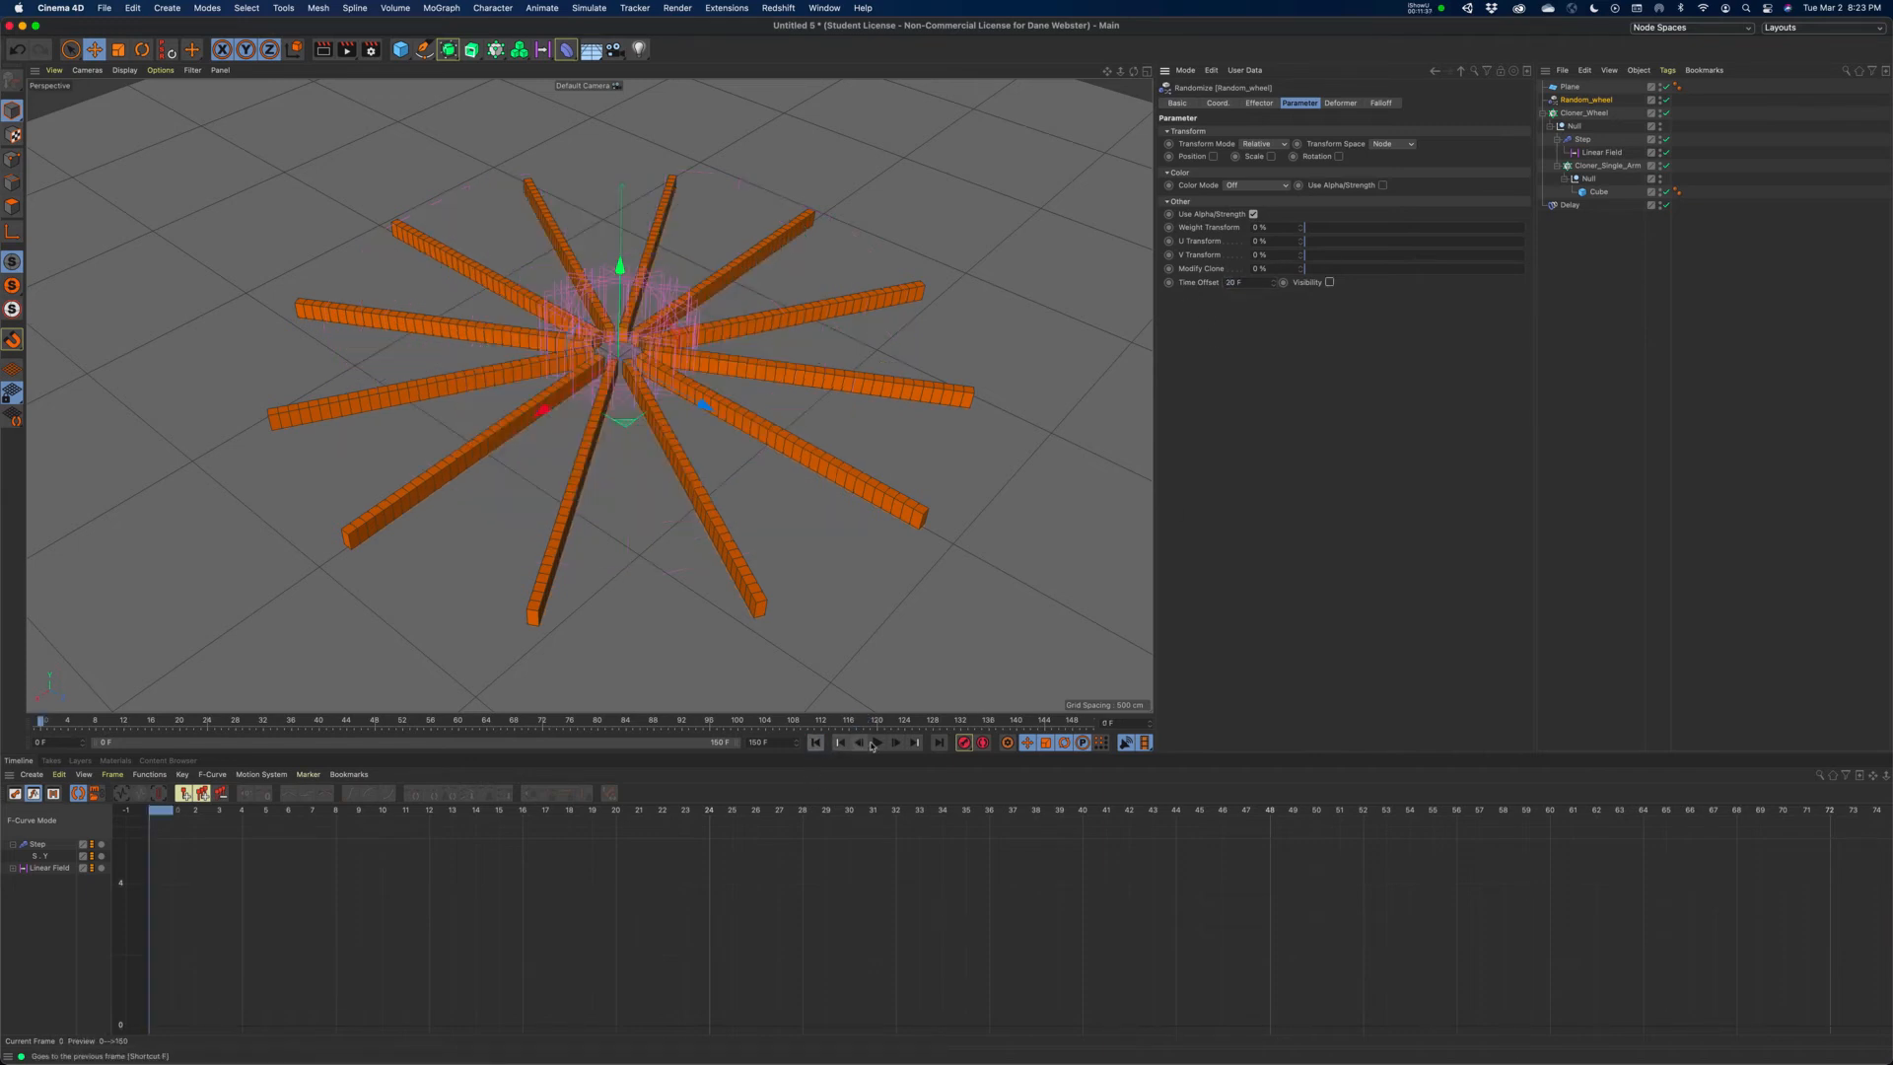
click(877, 743)
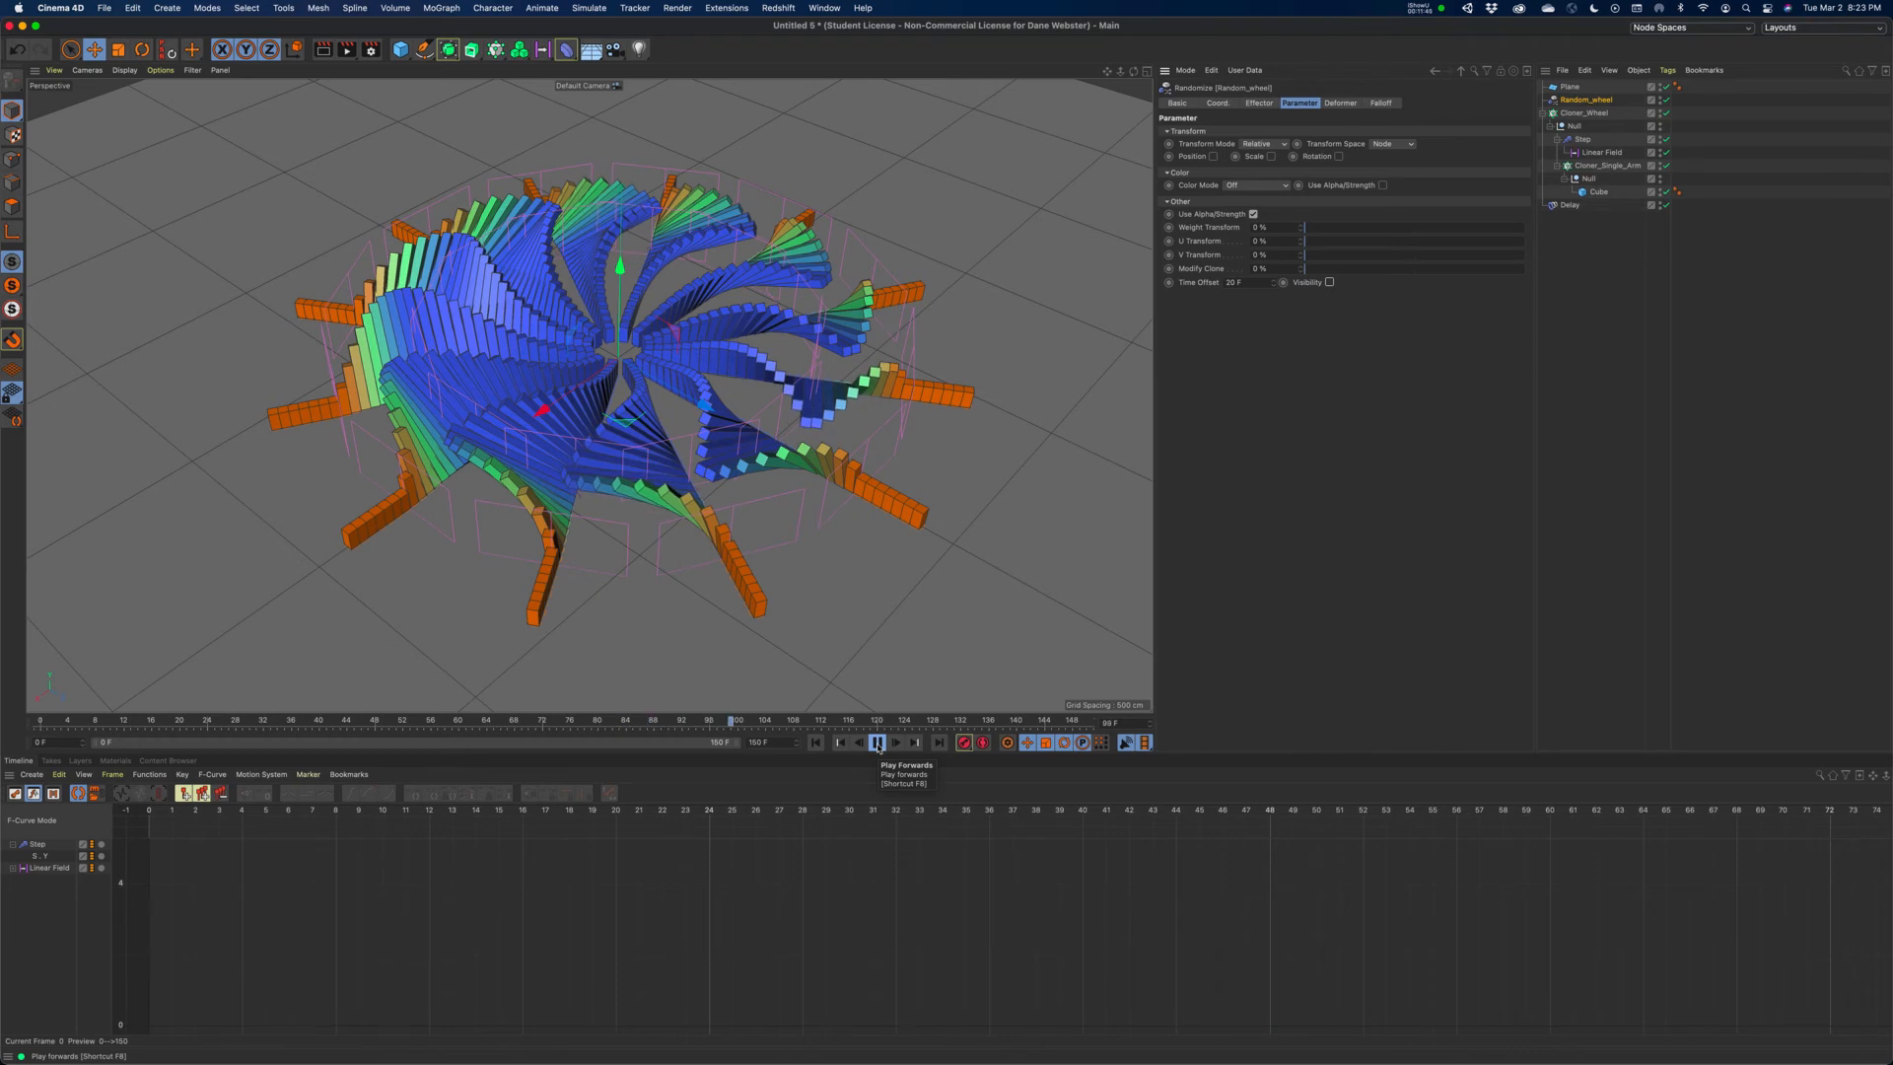
click(878, 747)
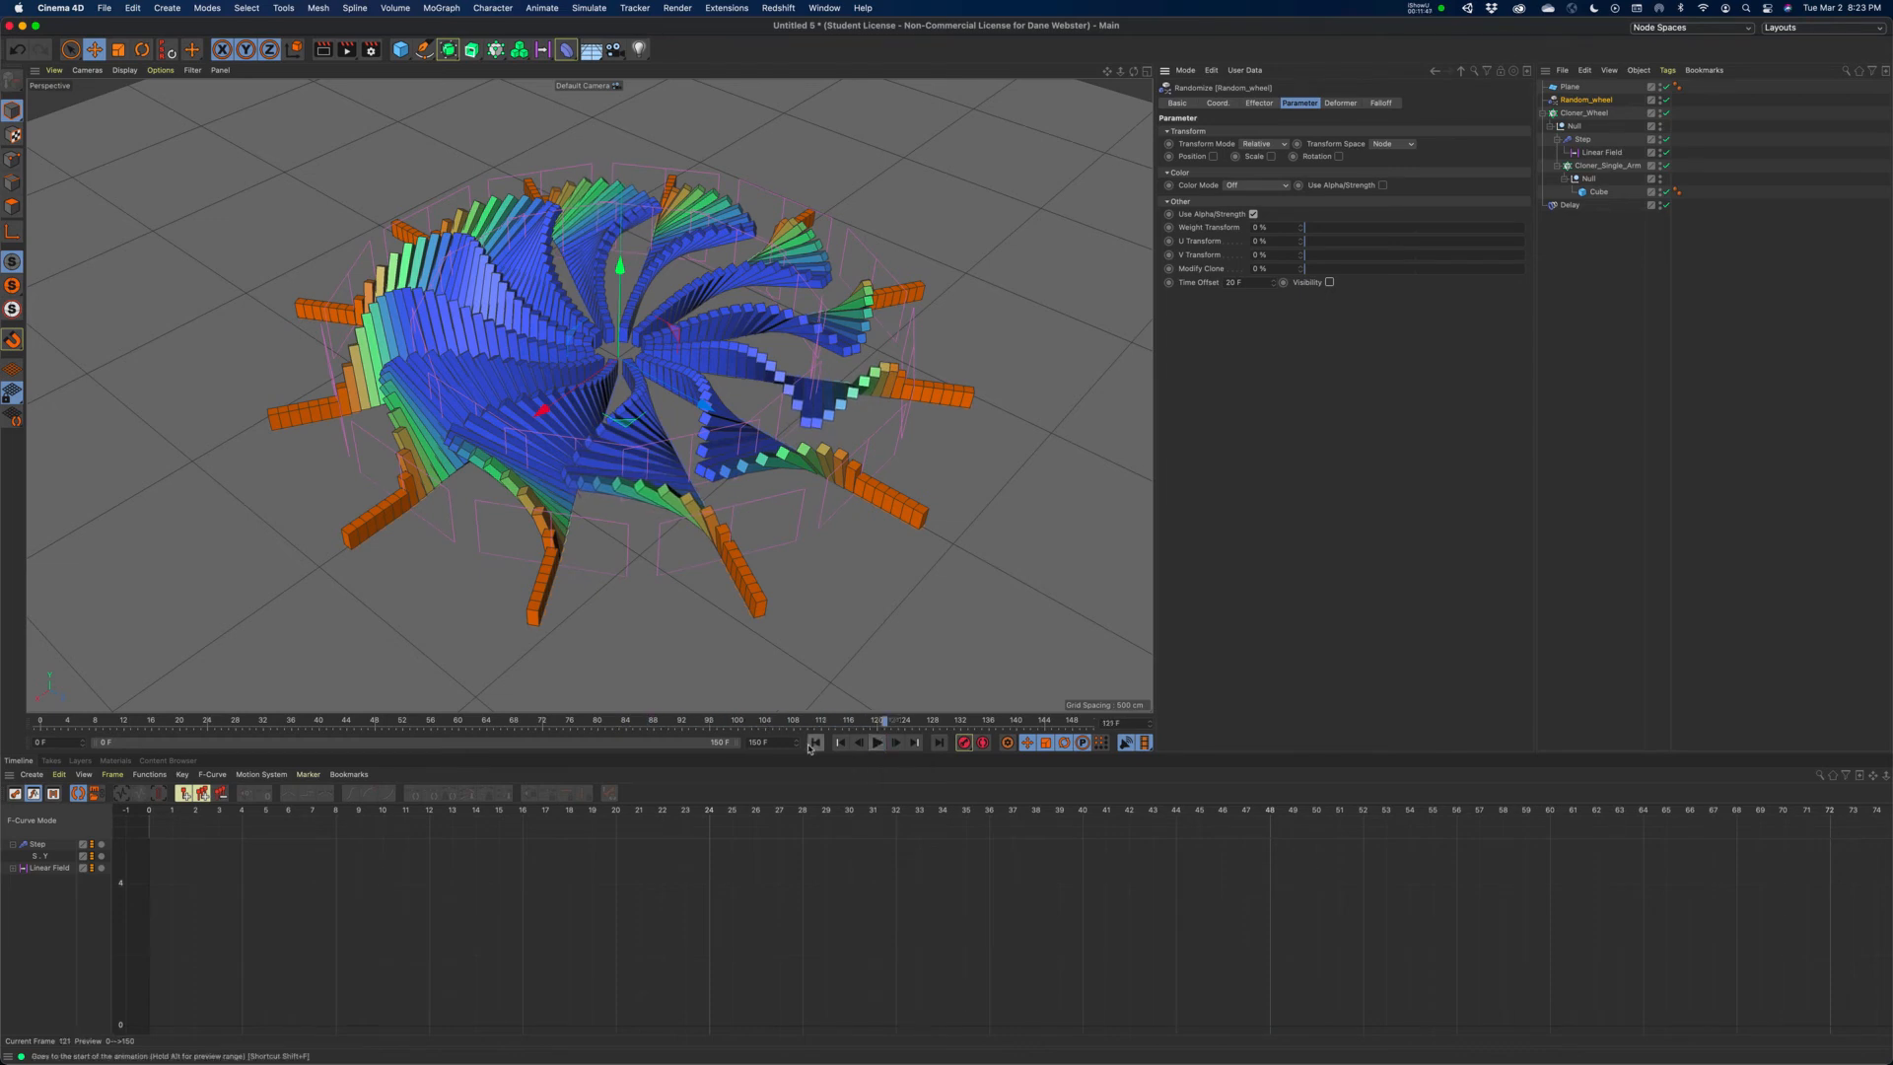
click(816, 746)
click(877, 745)
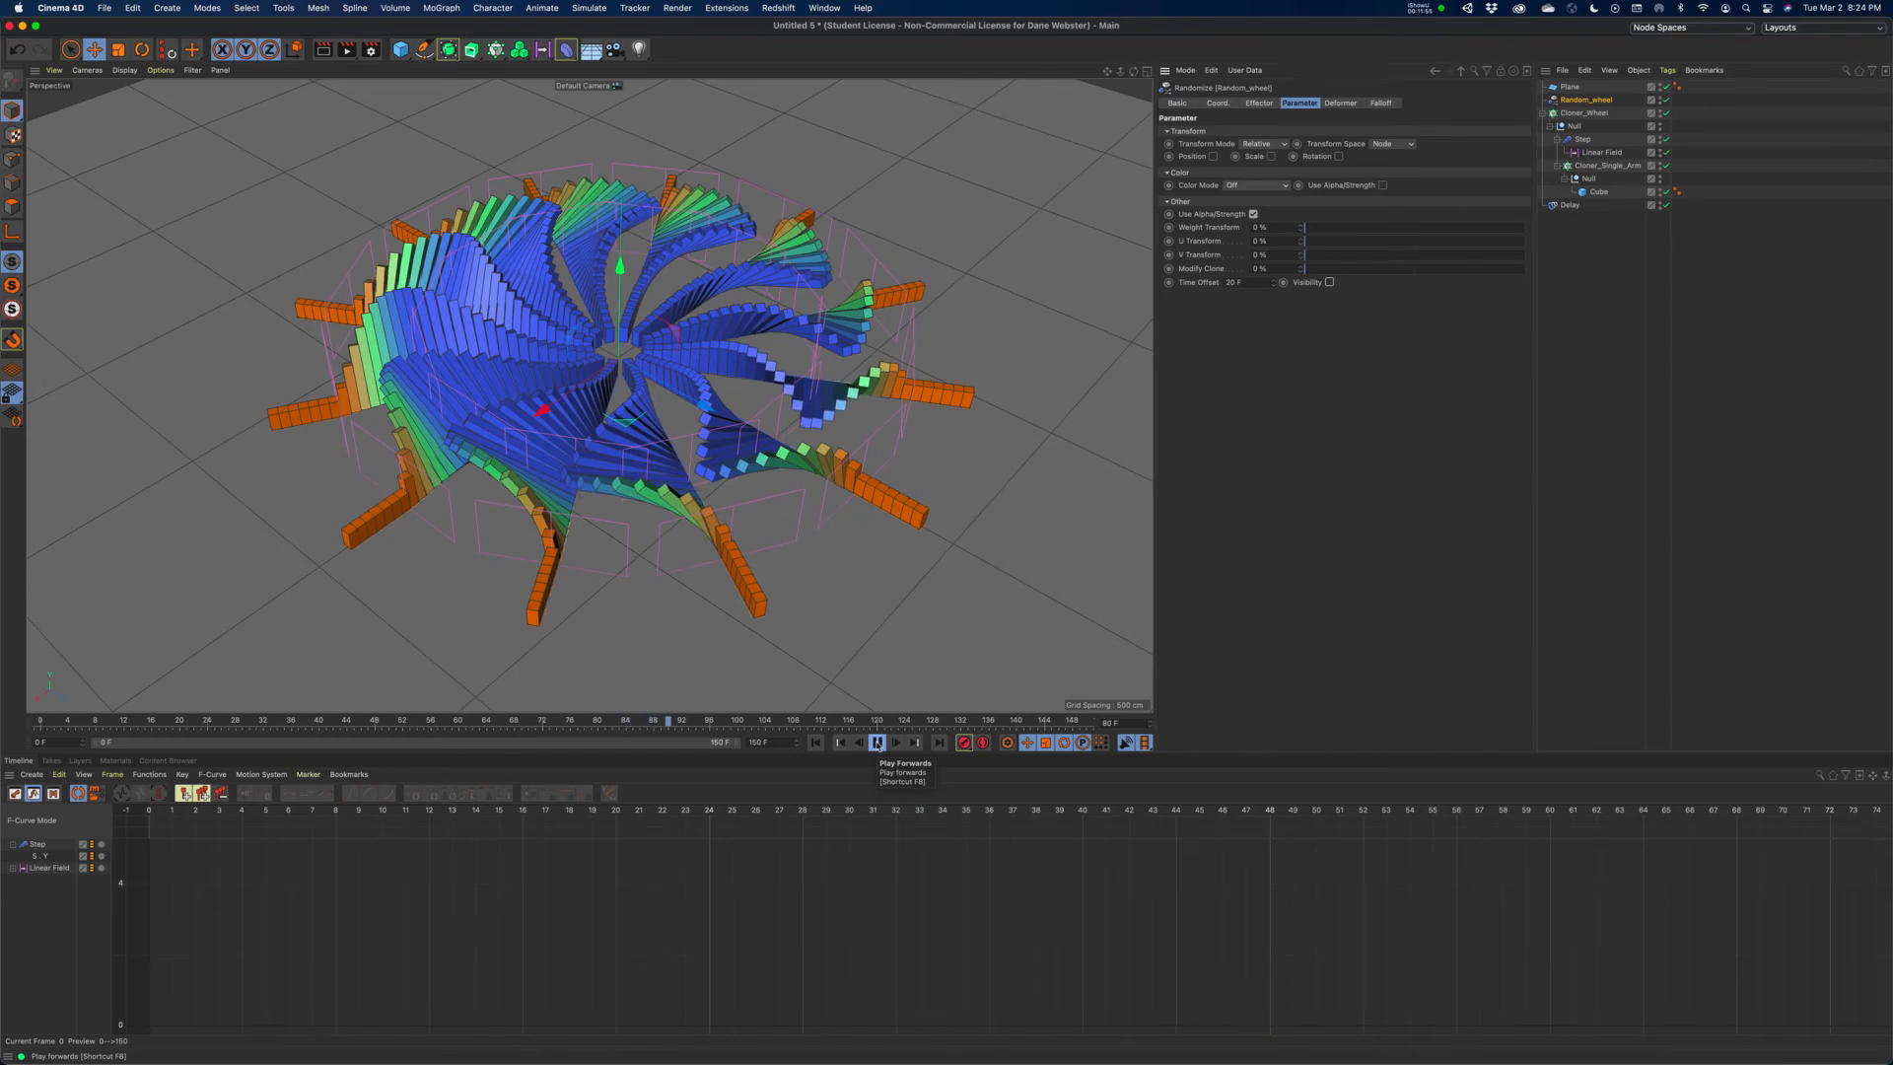
click(876, 742)
- Delete the Random_wheel effector, replay the opening frames of the wheel, and return to frame 0
key(Delete)
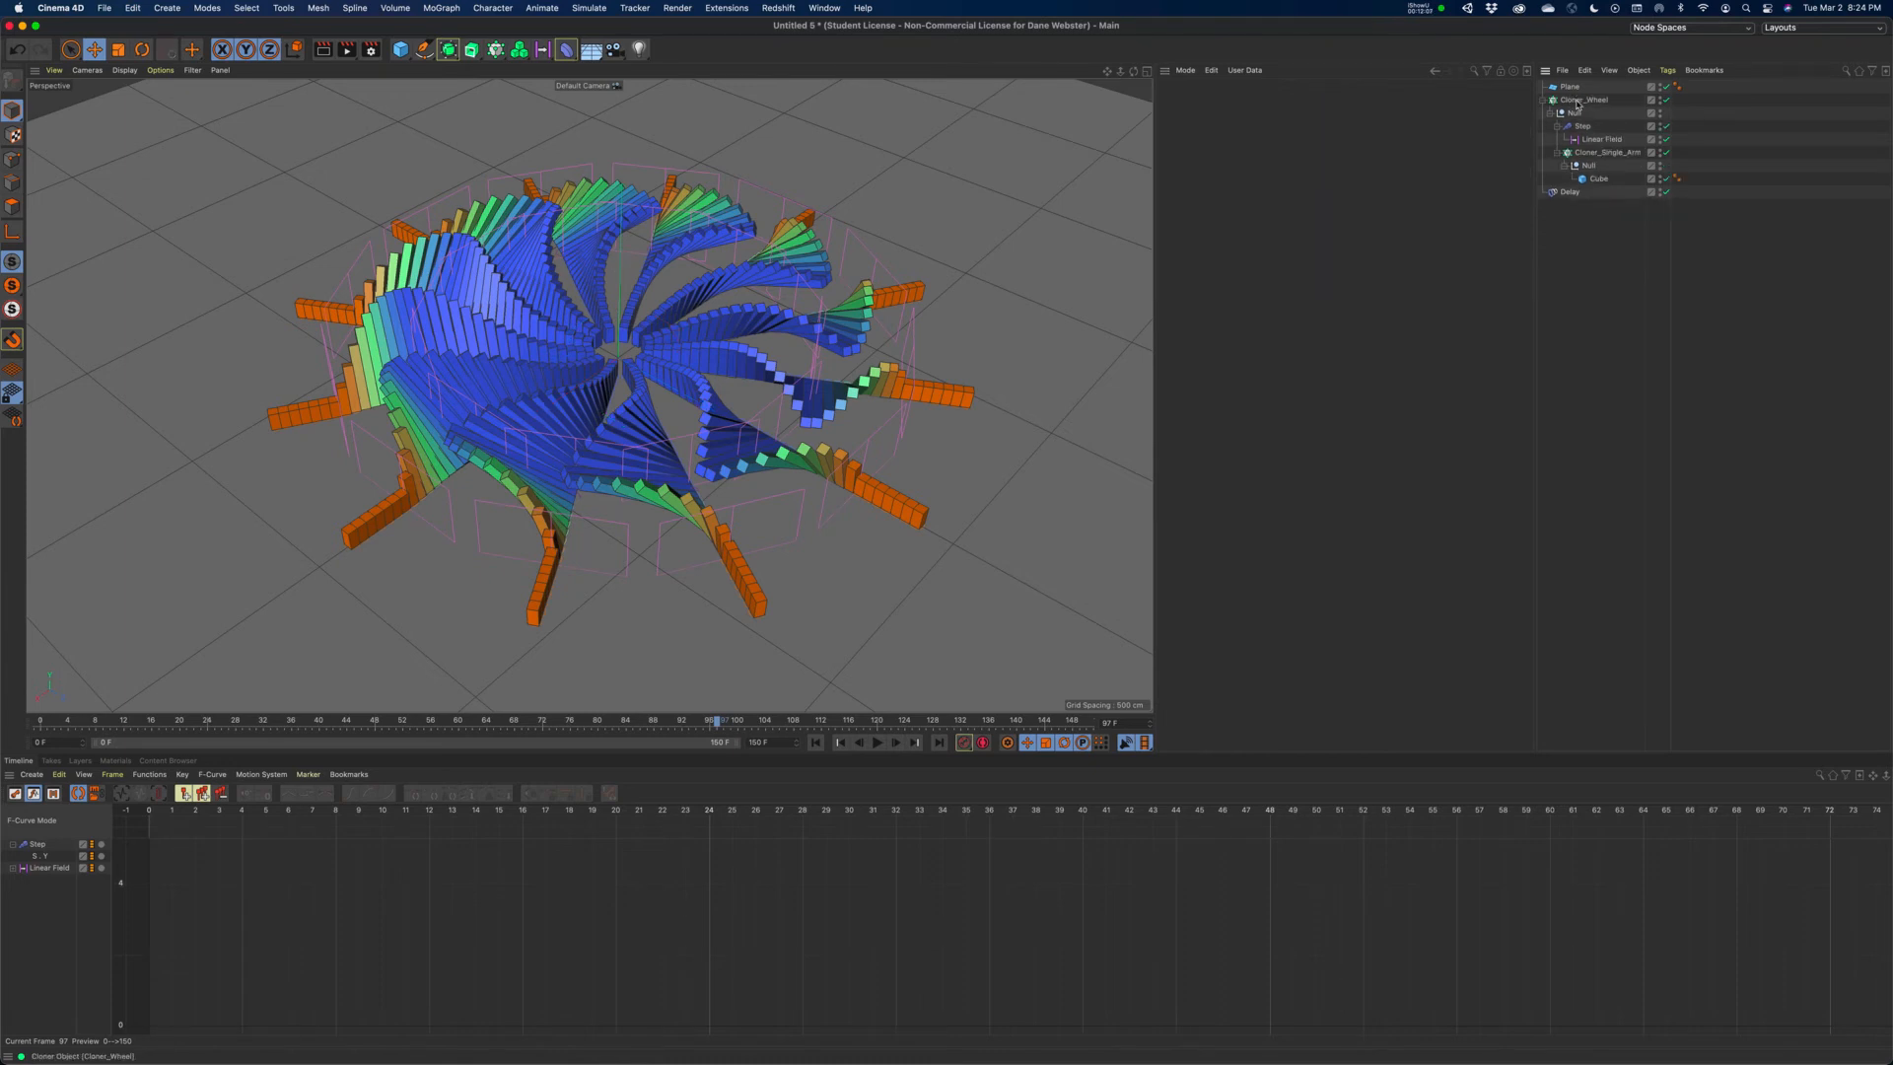
click(817, 745)
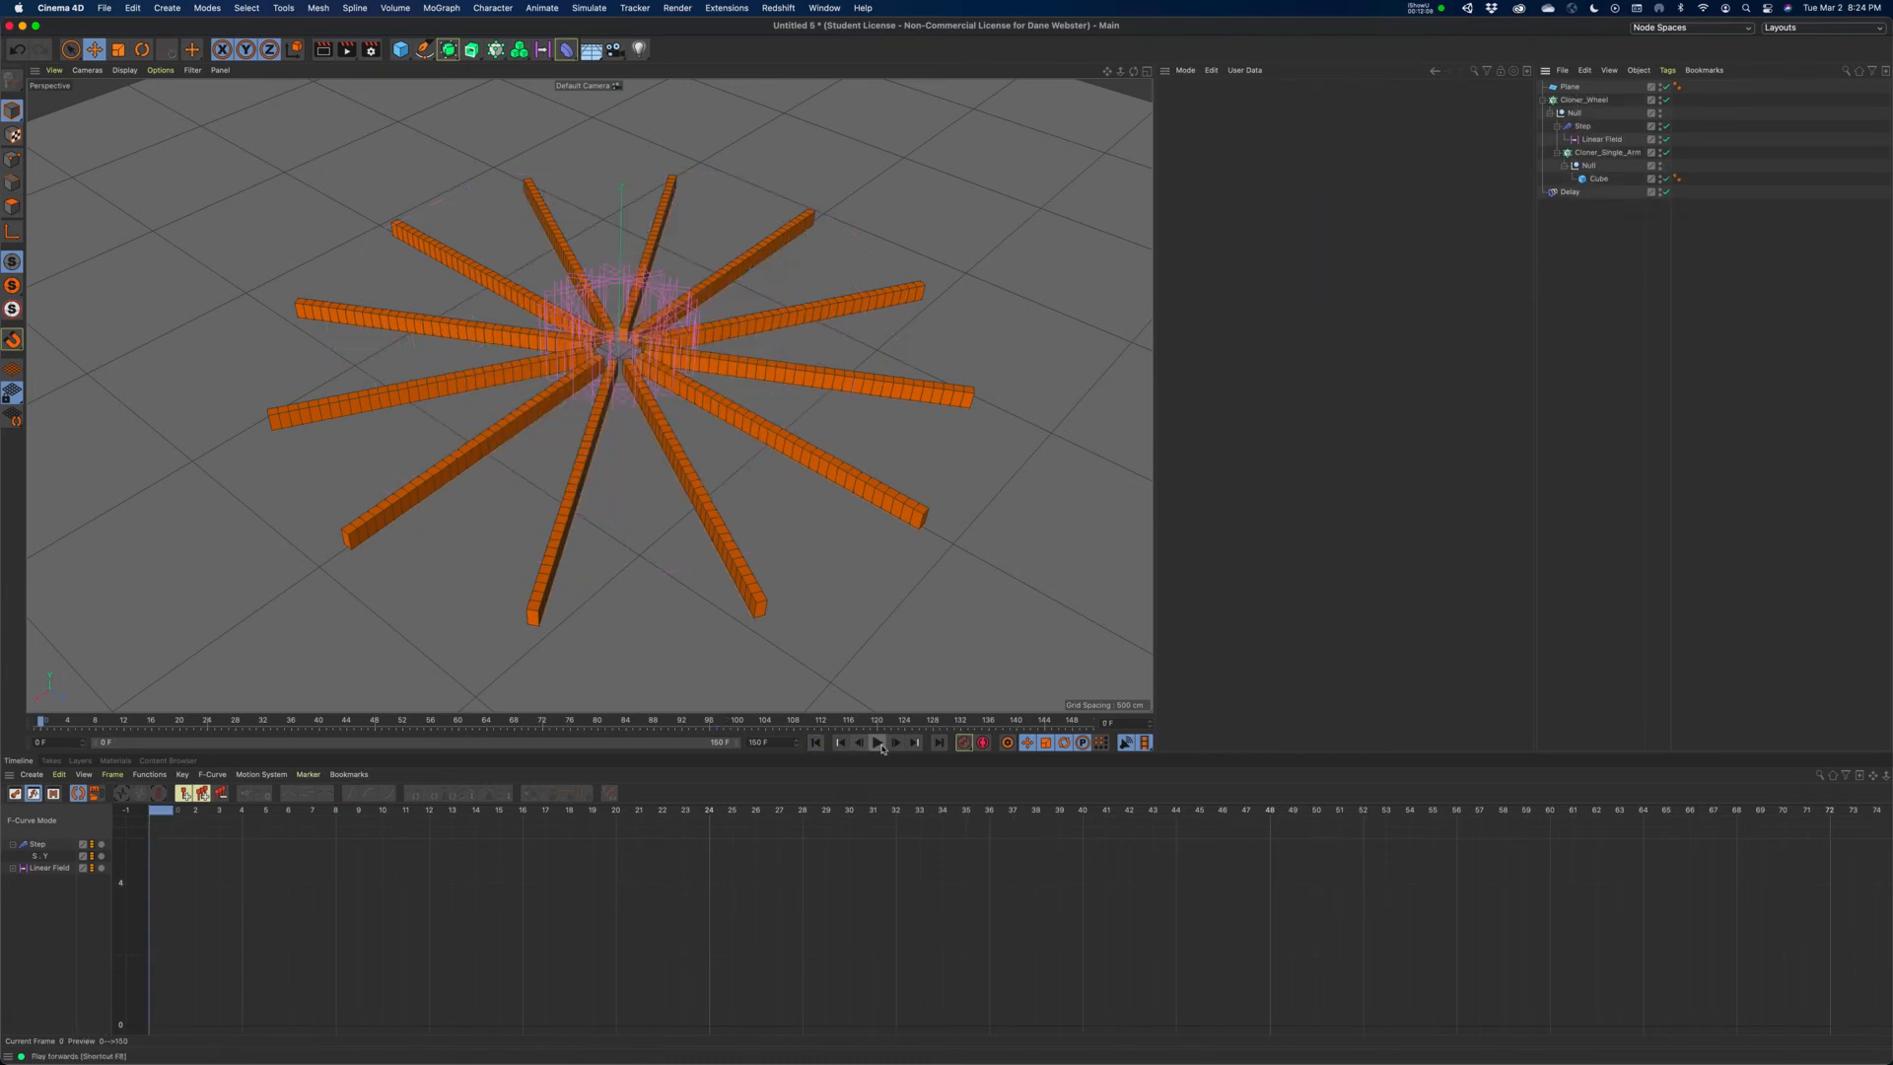
click(878, 744)
click(878, 744)
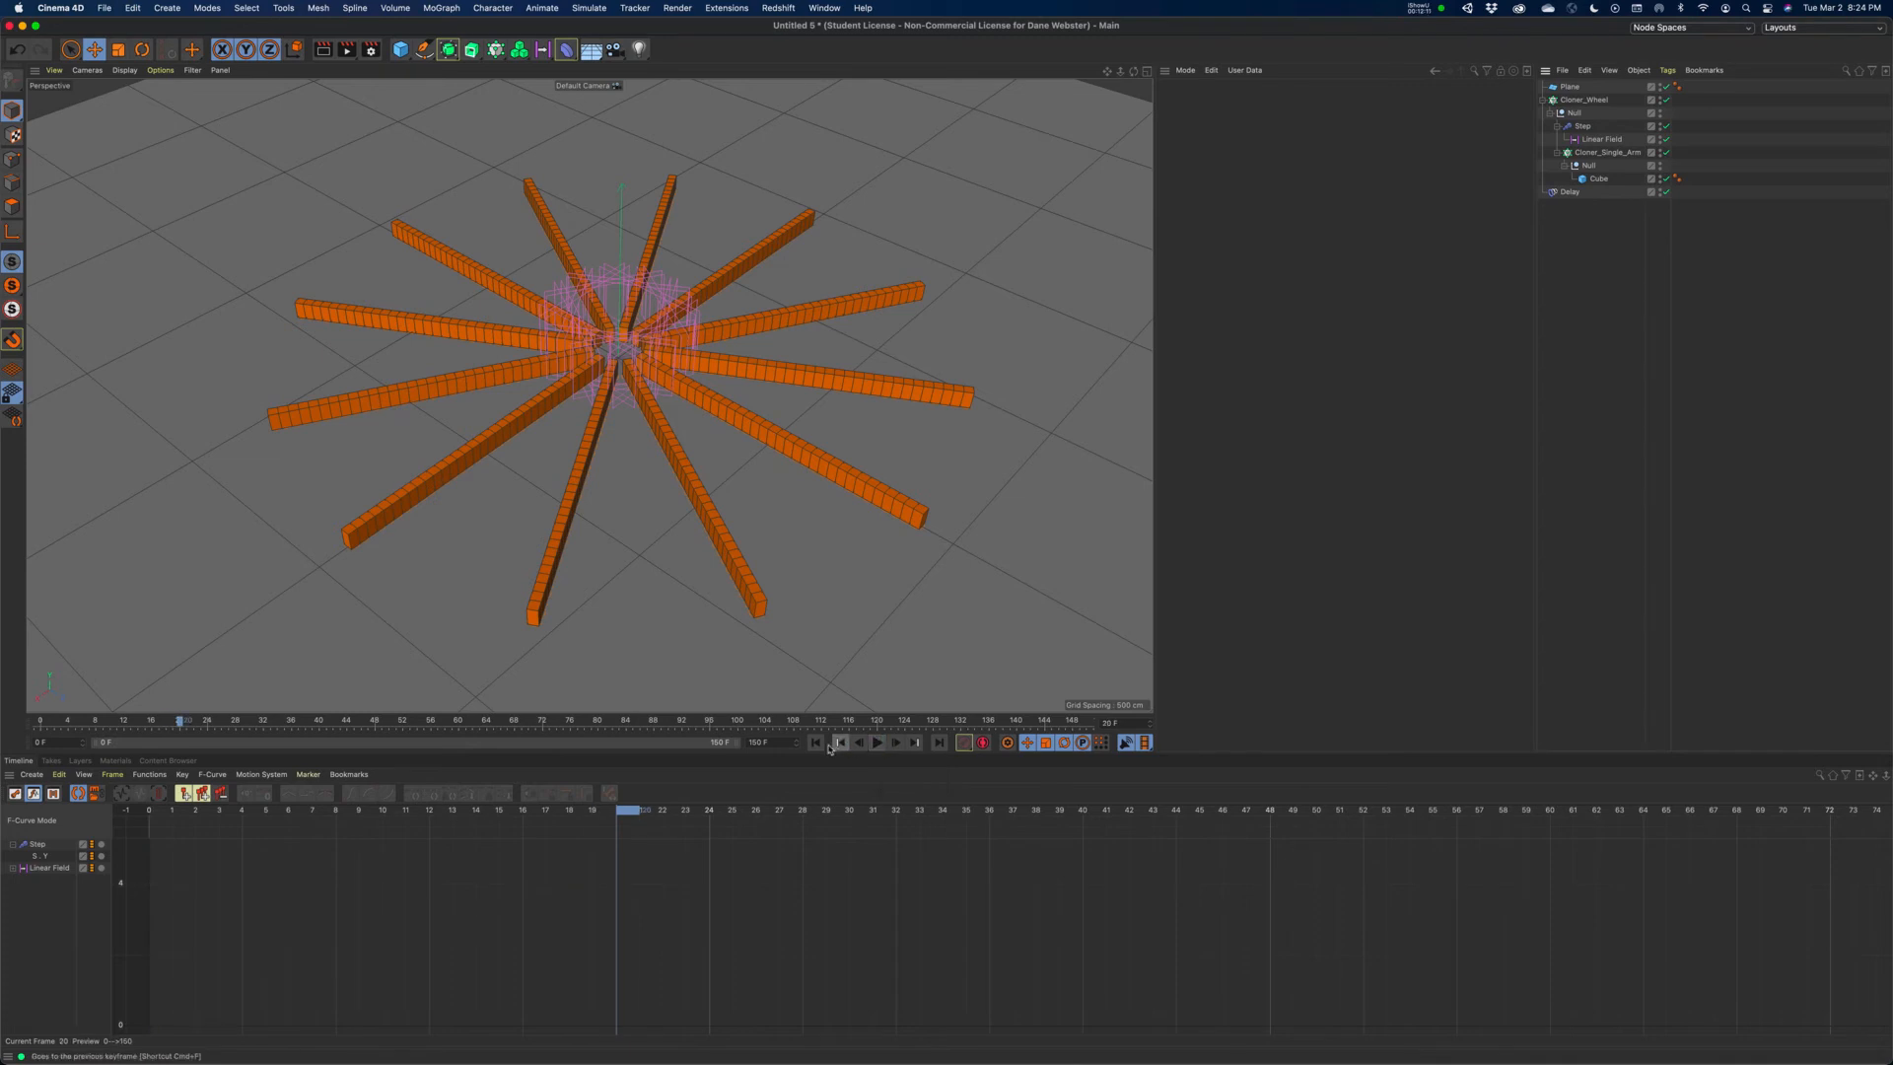
click(817, 745)
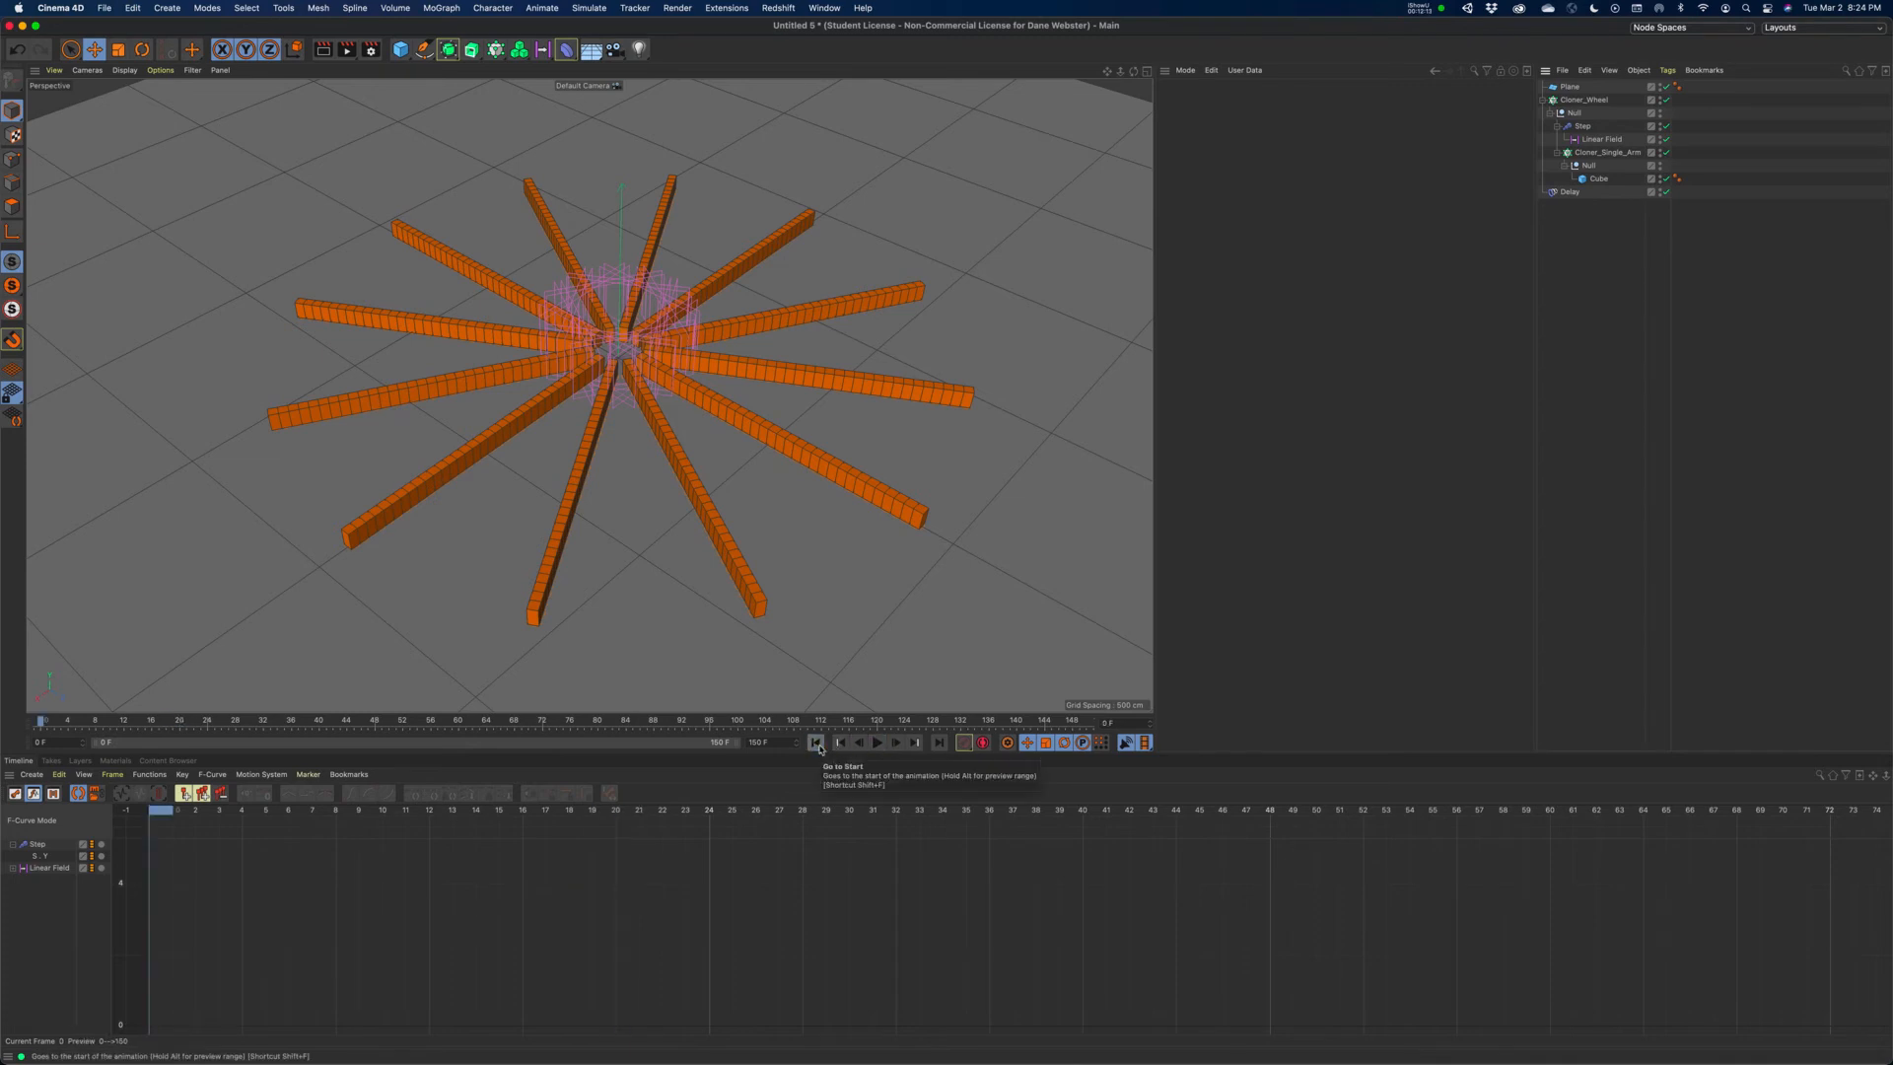
- Add a Step effector to Cloner_Wheel, turn off its scale, and set its time offset to 30 F
click(1601, 102)
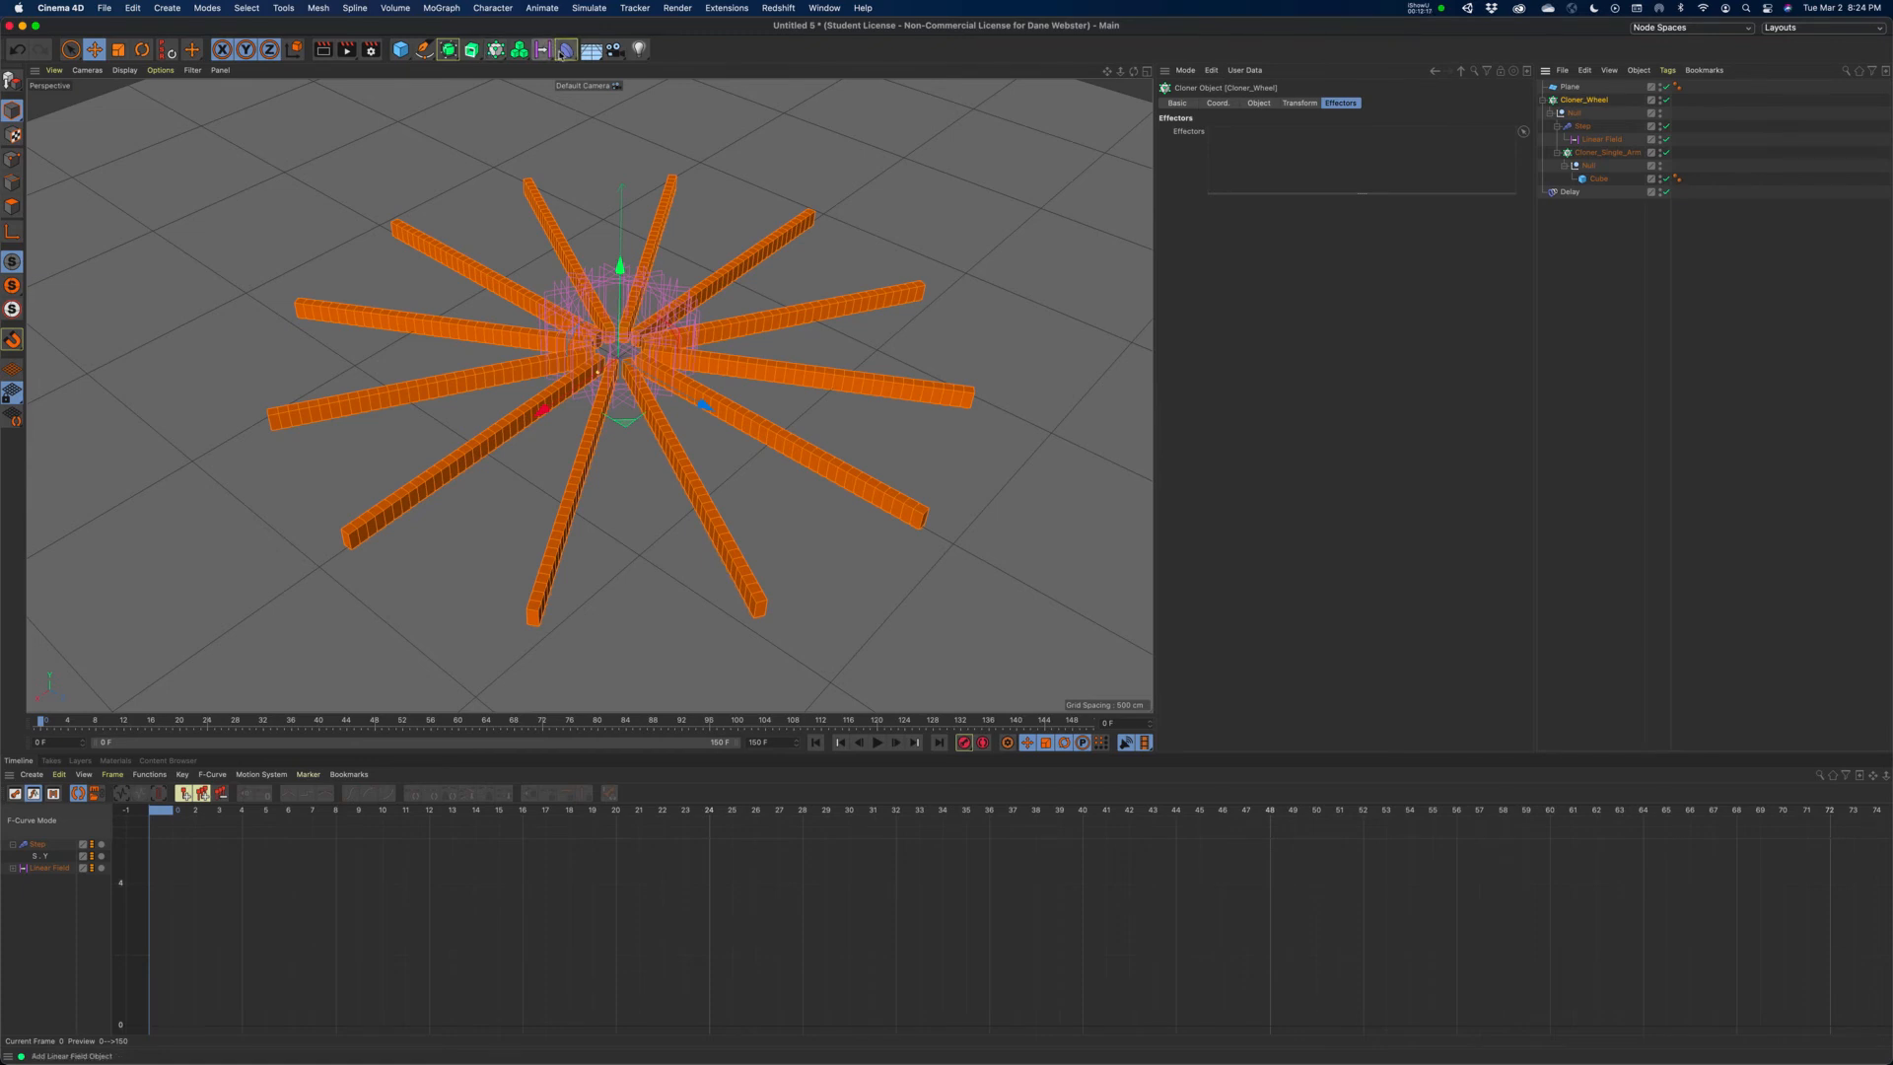
click(495, 50)
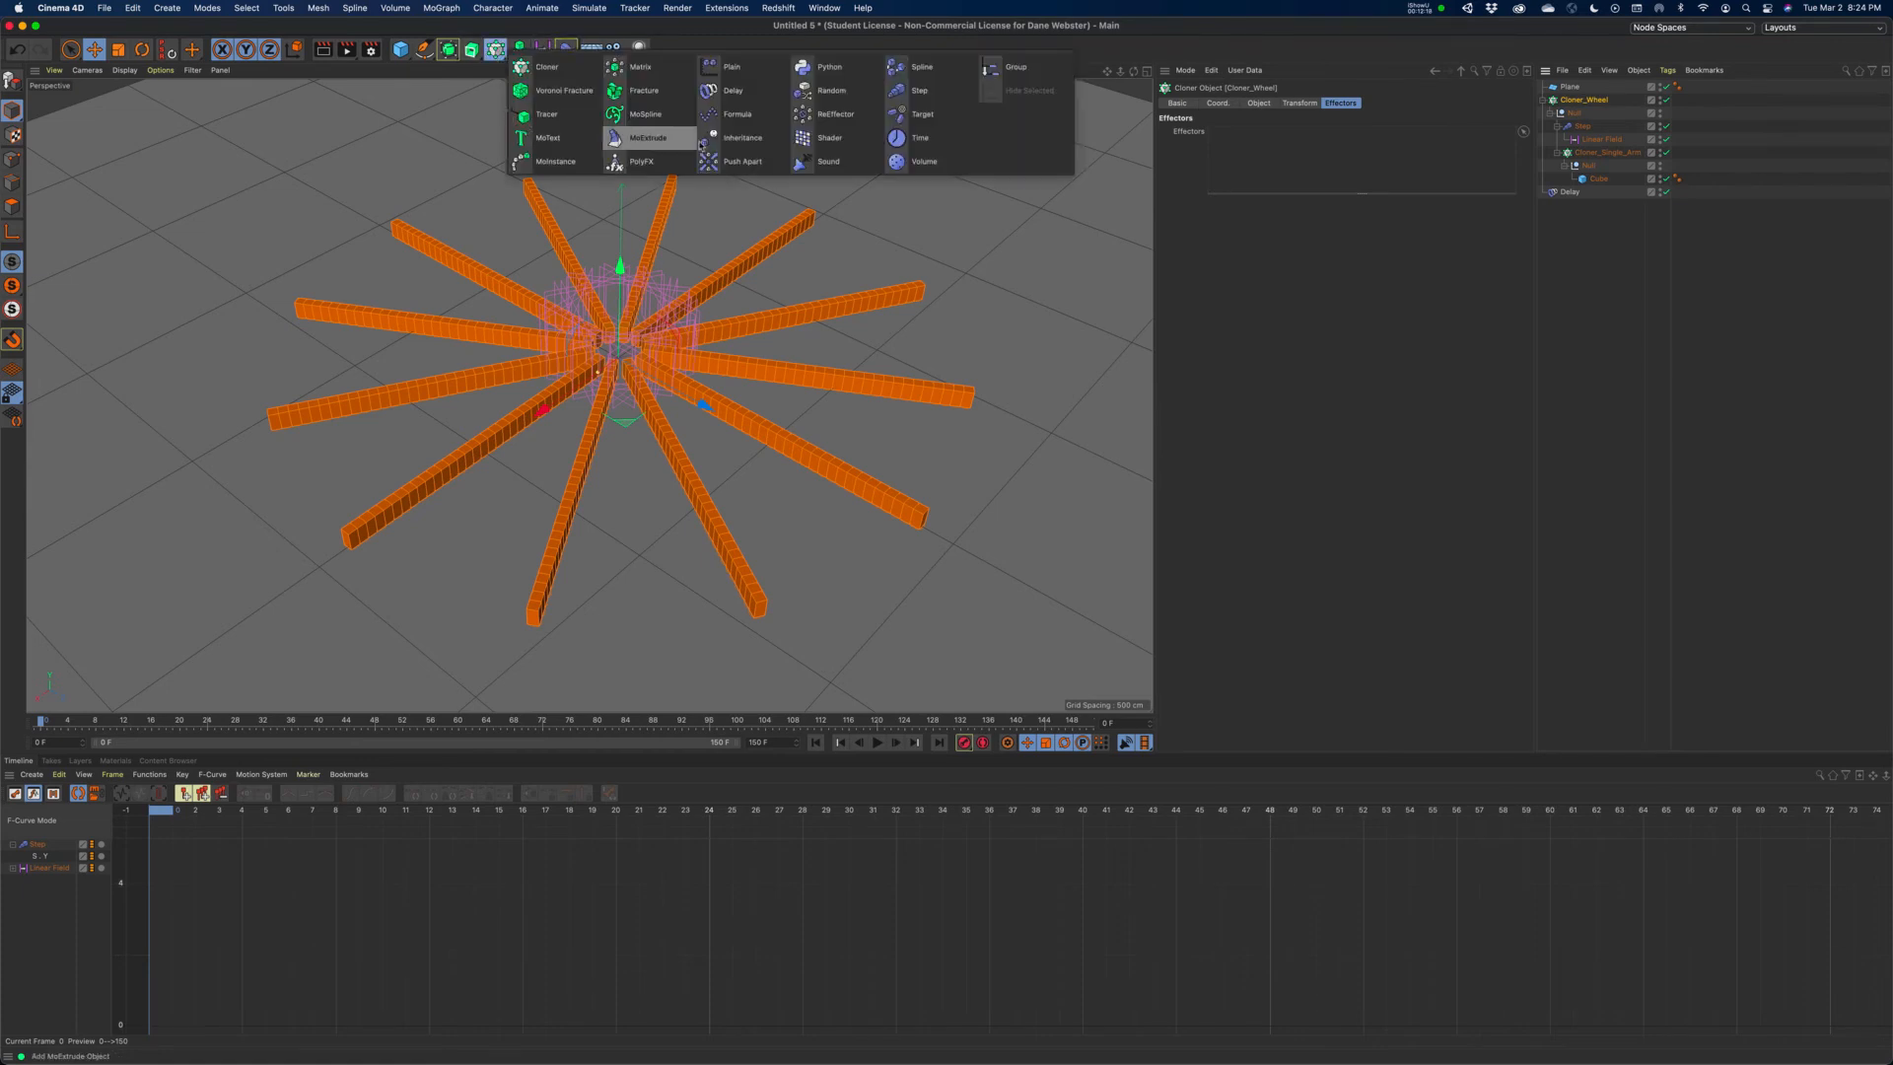
click(920, 92)
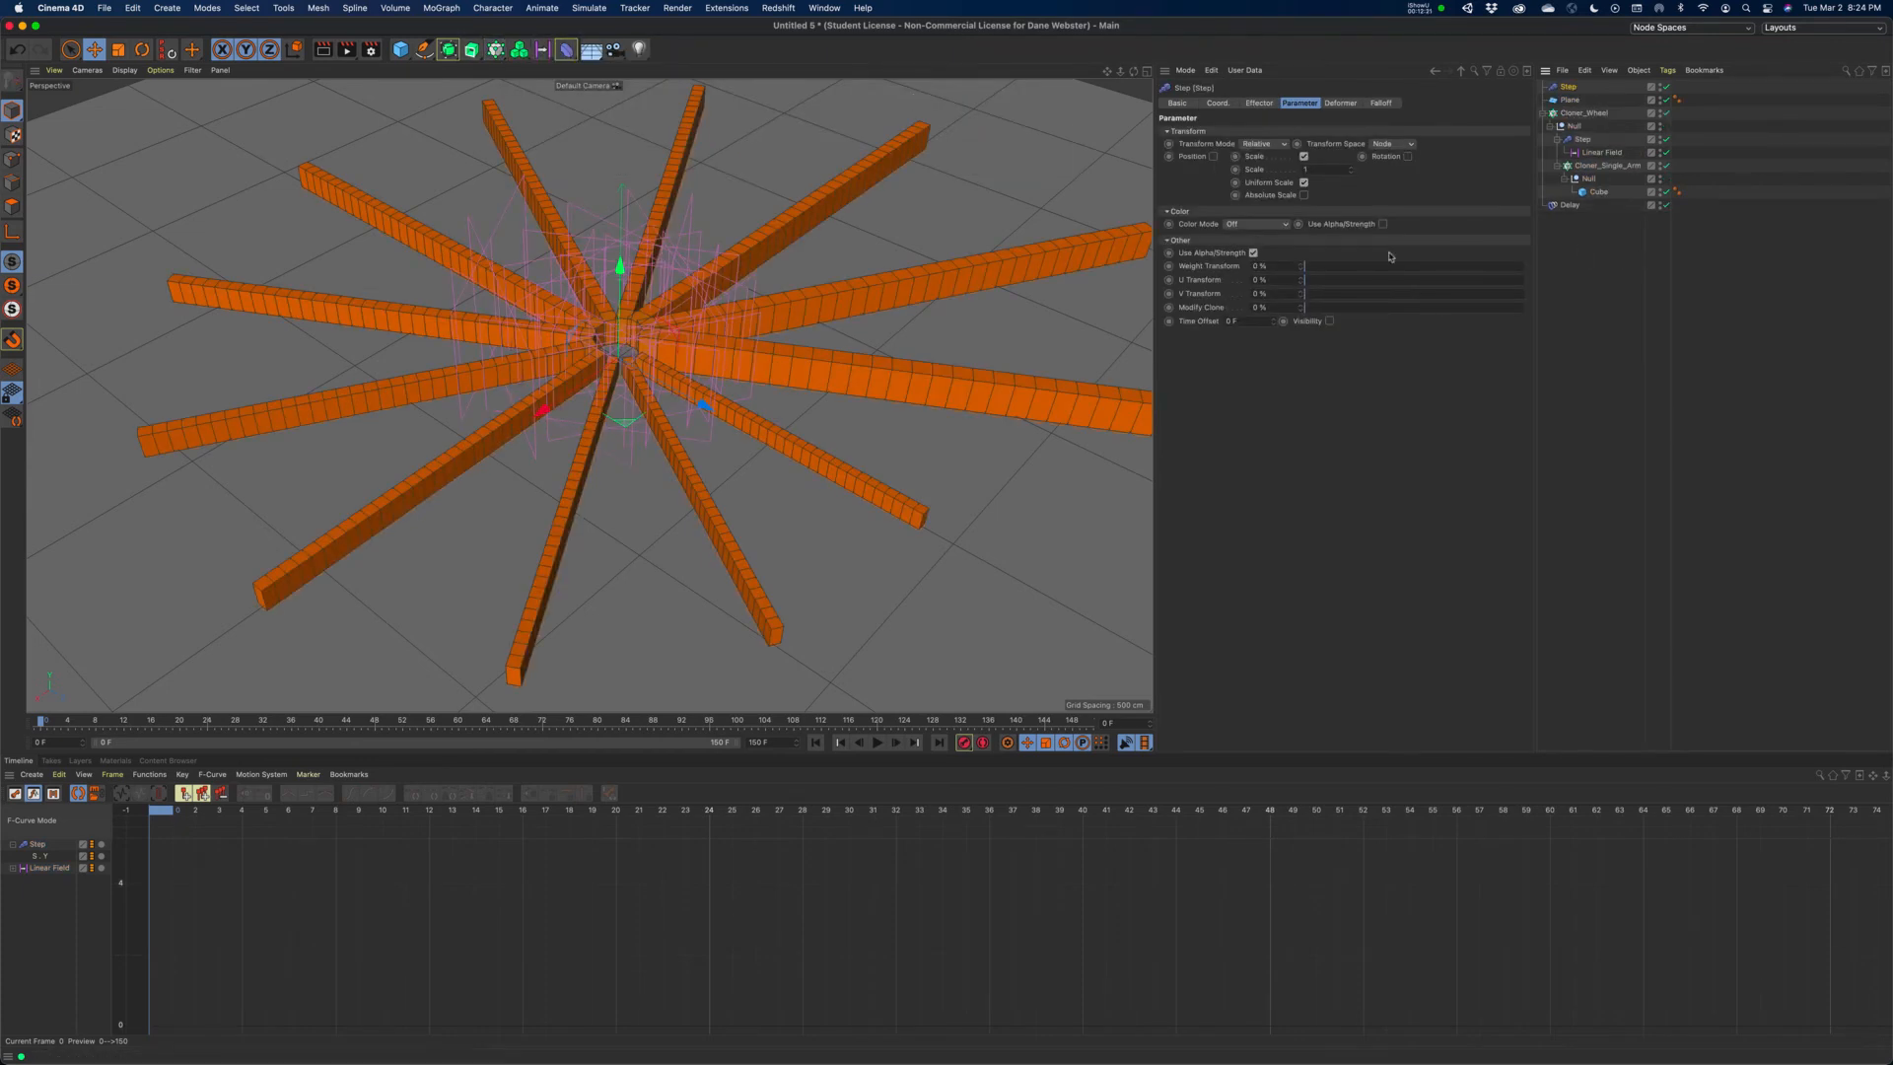
click(1304, 156)
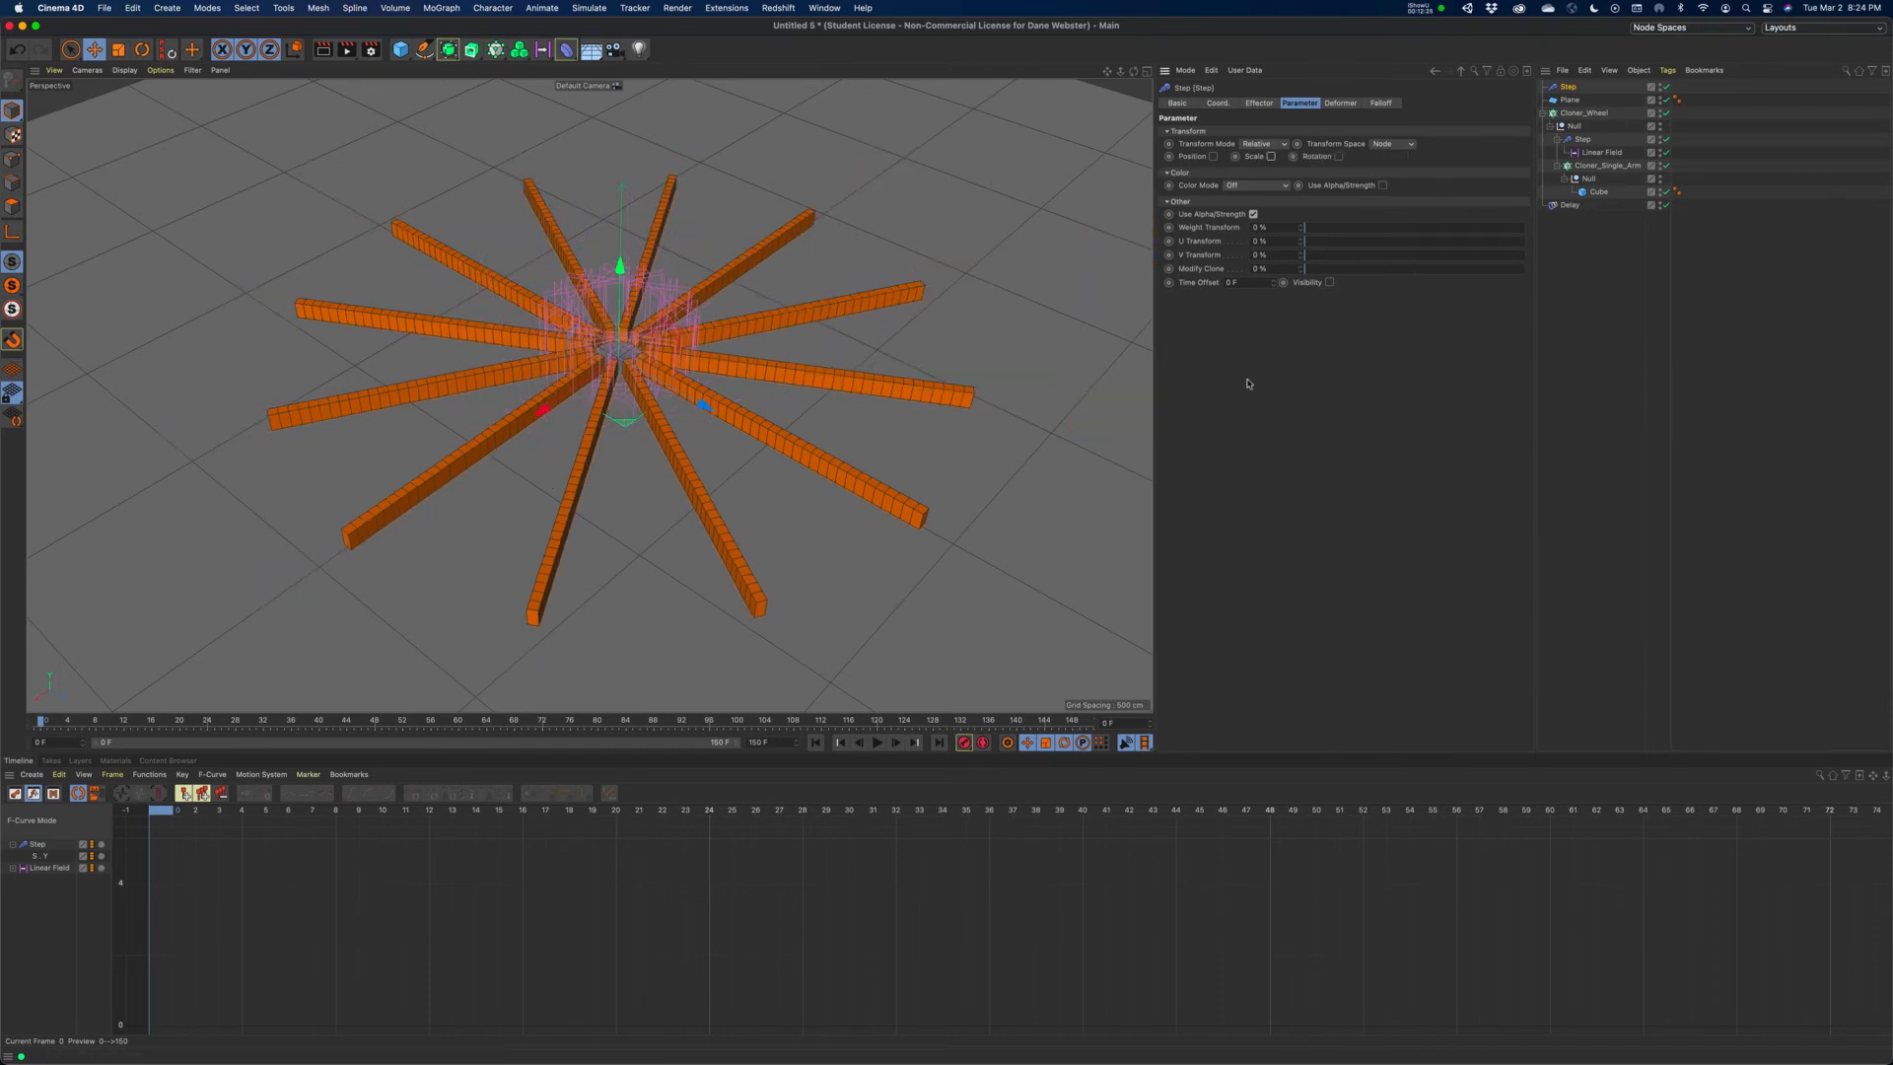
click(1259, 282)
click(1589, 113)
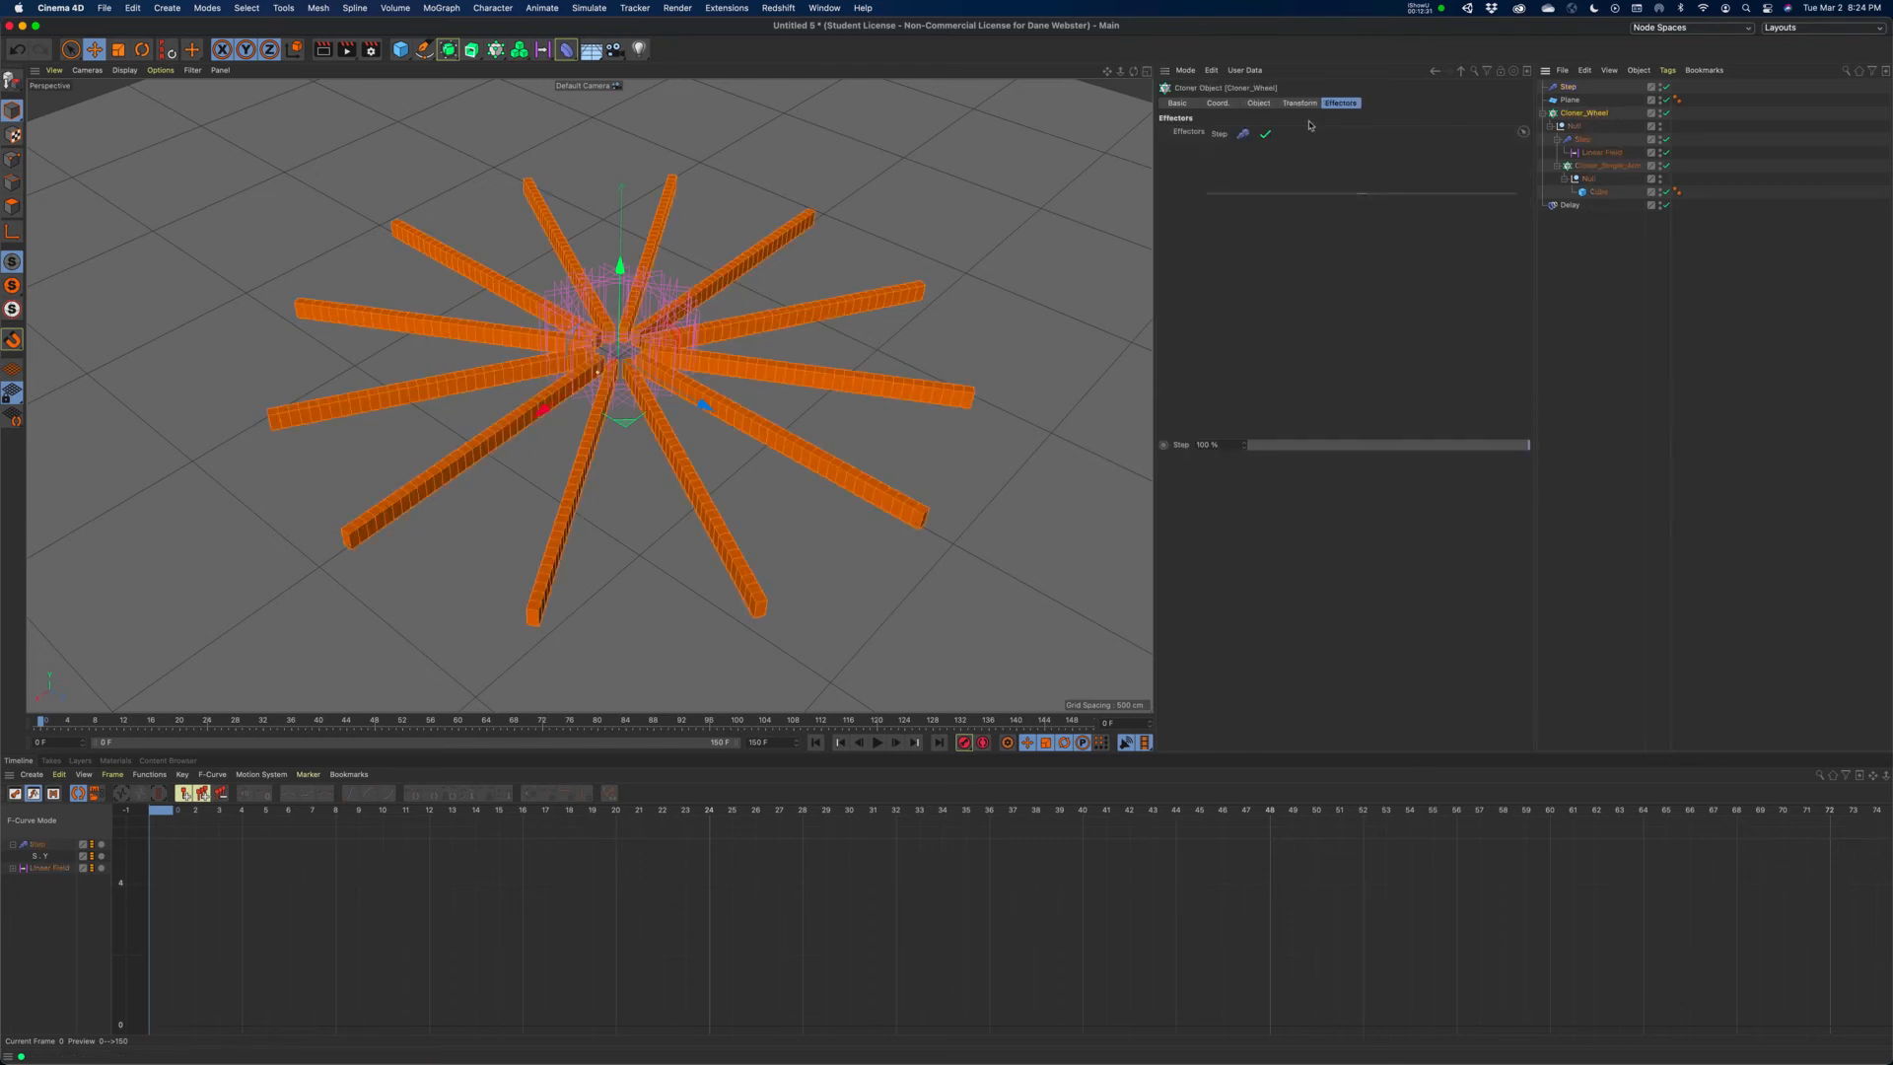
- Rename the new Step effector Step_Wheel and move the Plane to the end of the object hierarchy
click(1572, 87)
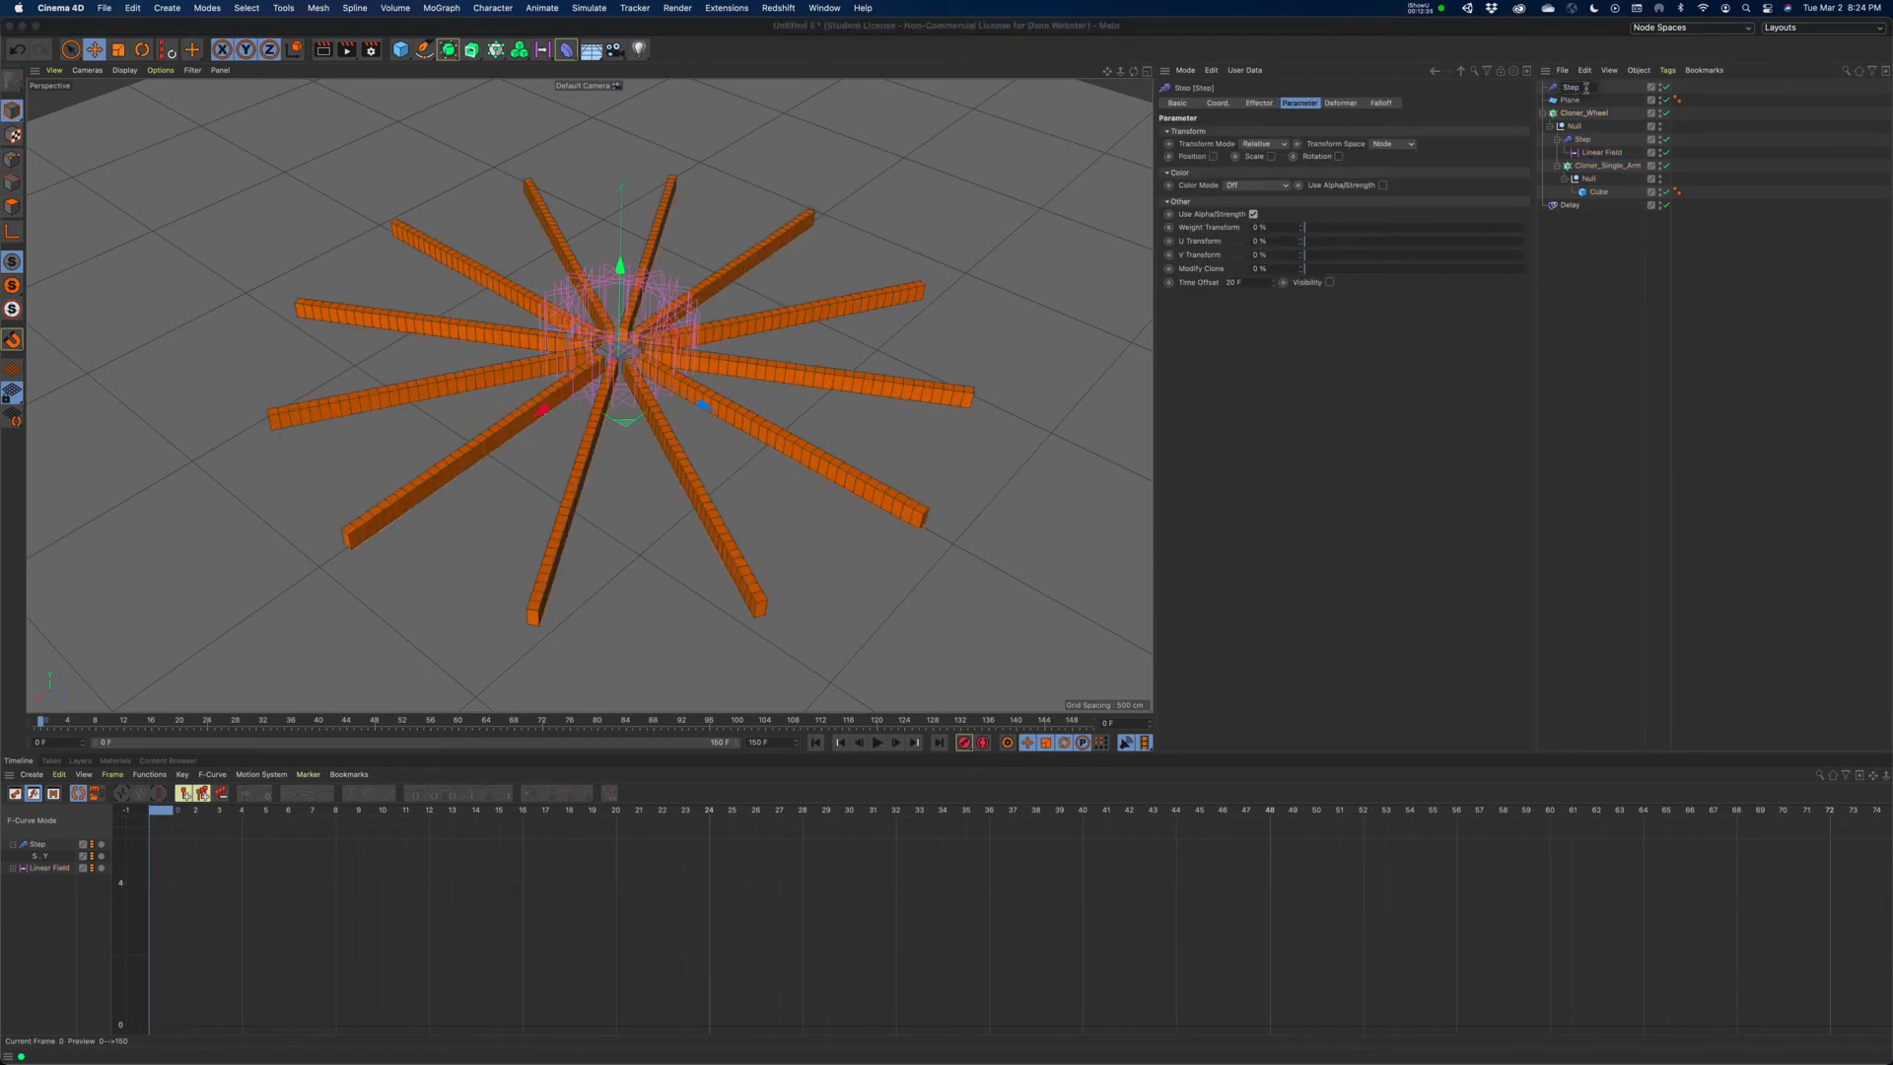
text(_Wheel)
key(Return)
drag(1578, 116, 1576, 251)
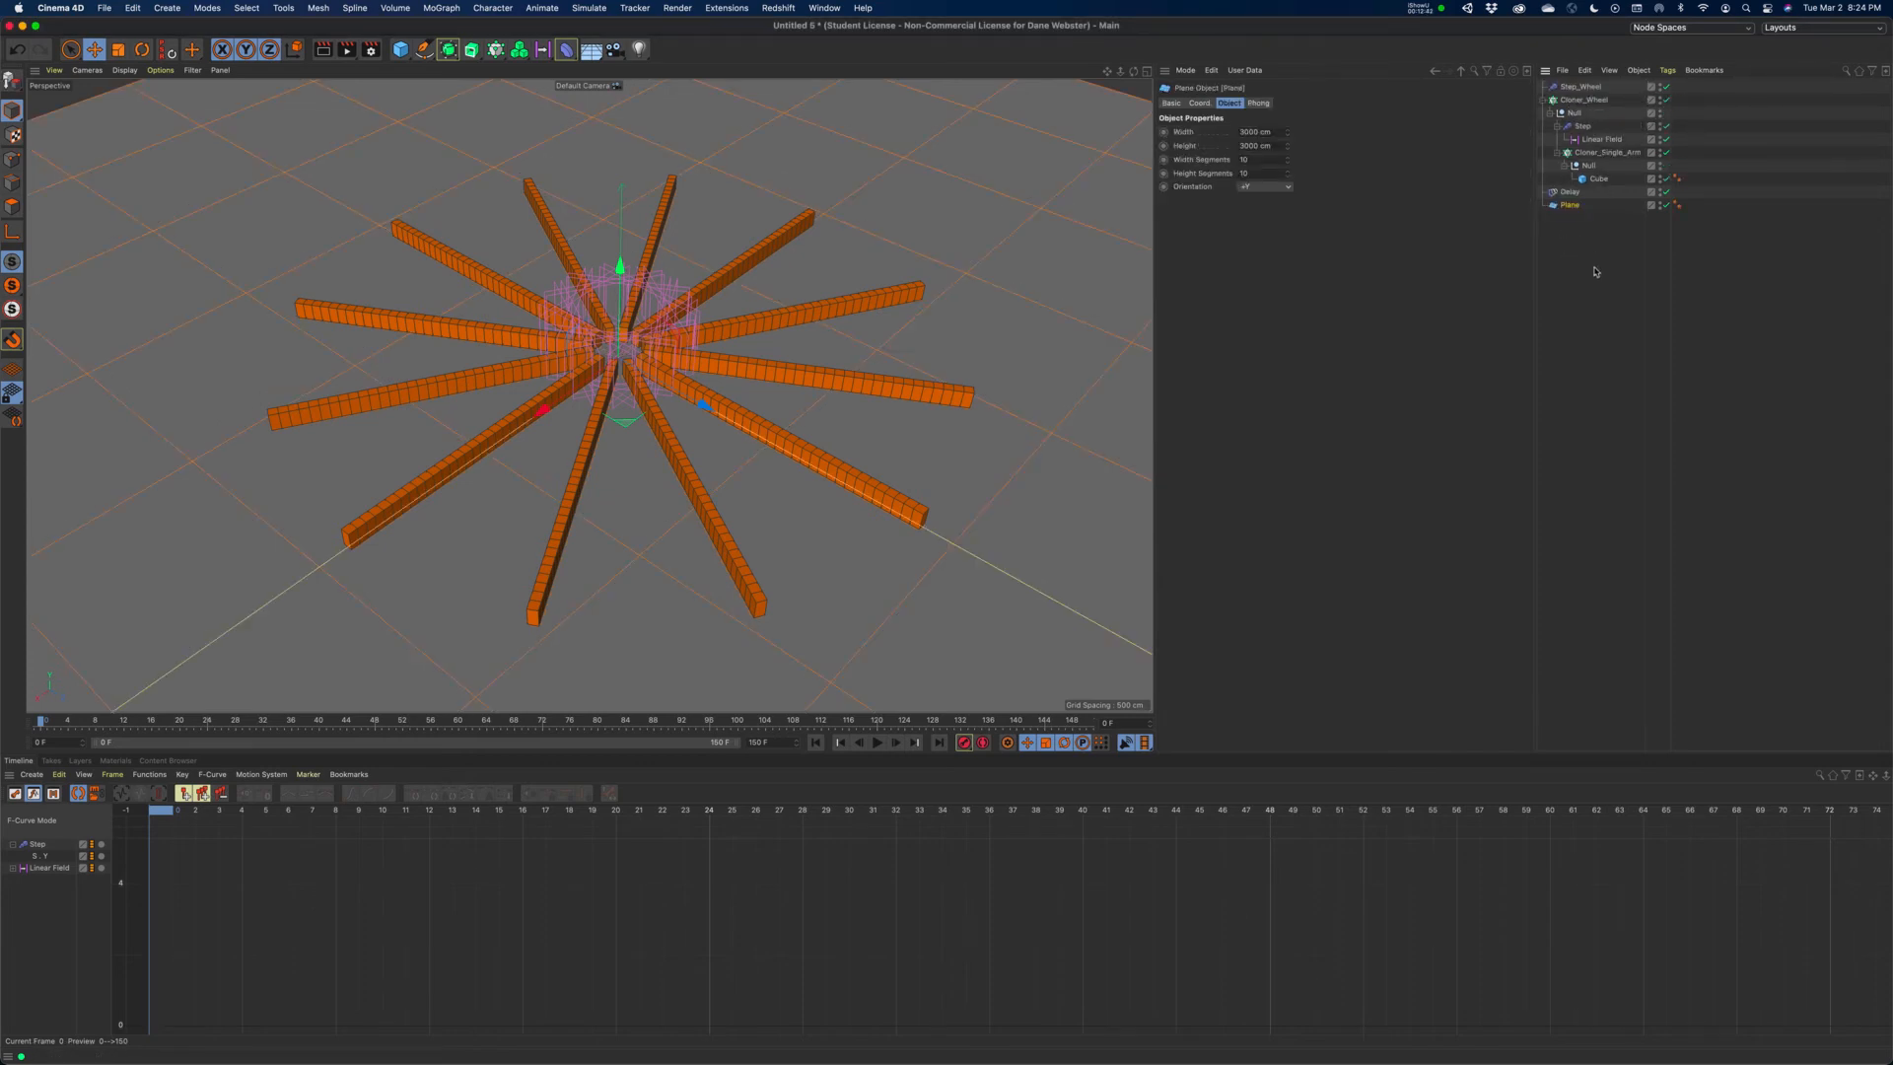
- Select Step_Wheel and play the animation to examine the stepped time offset between the arms
click(1574, 90)
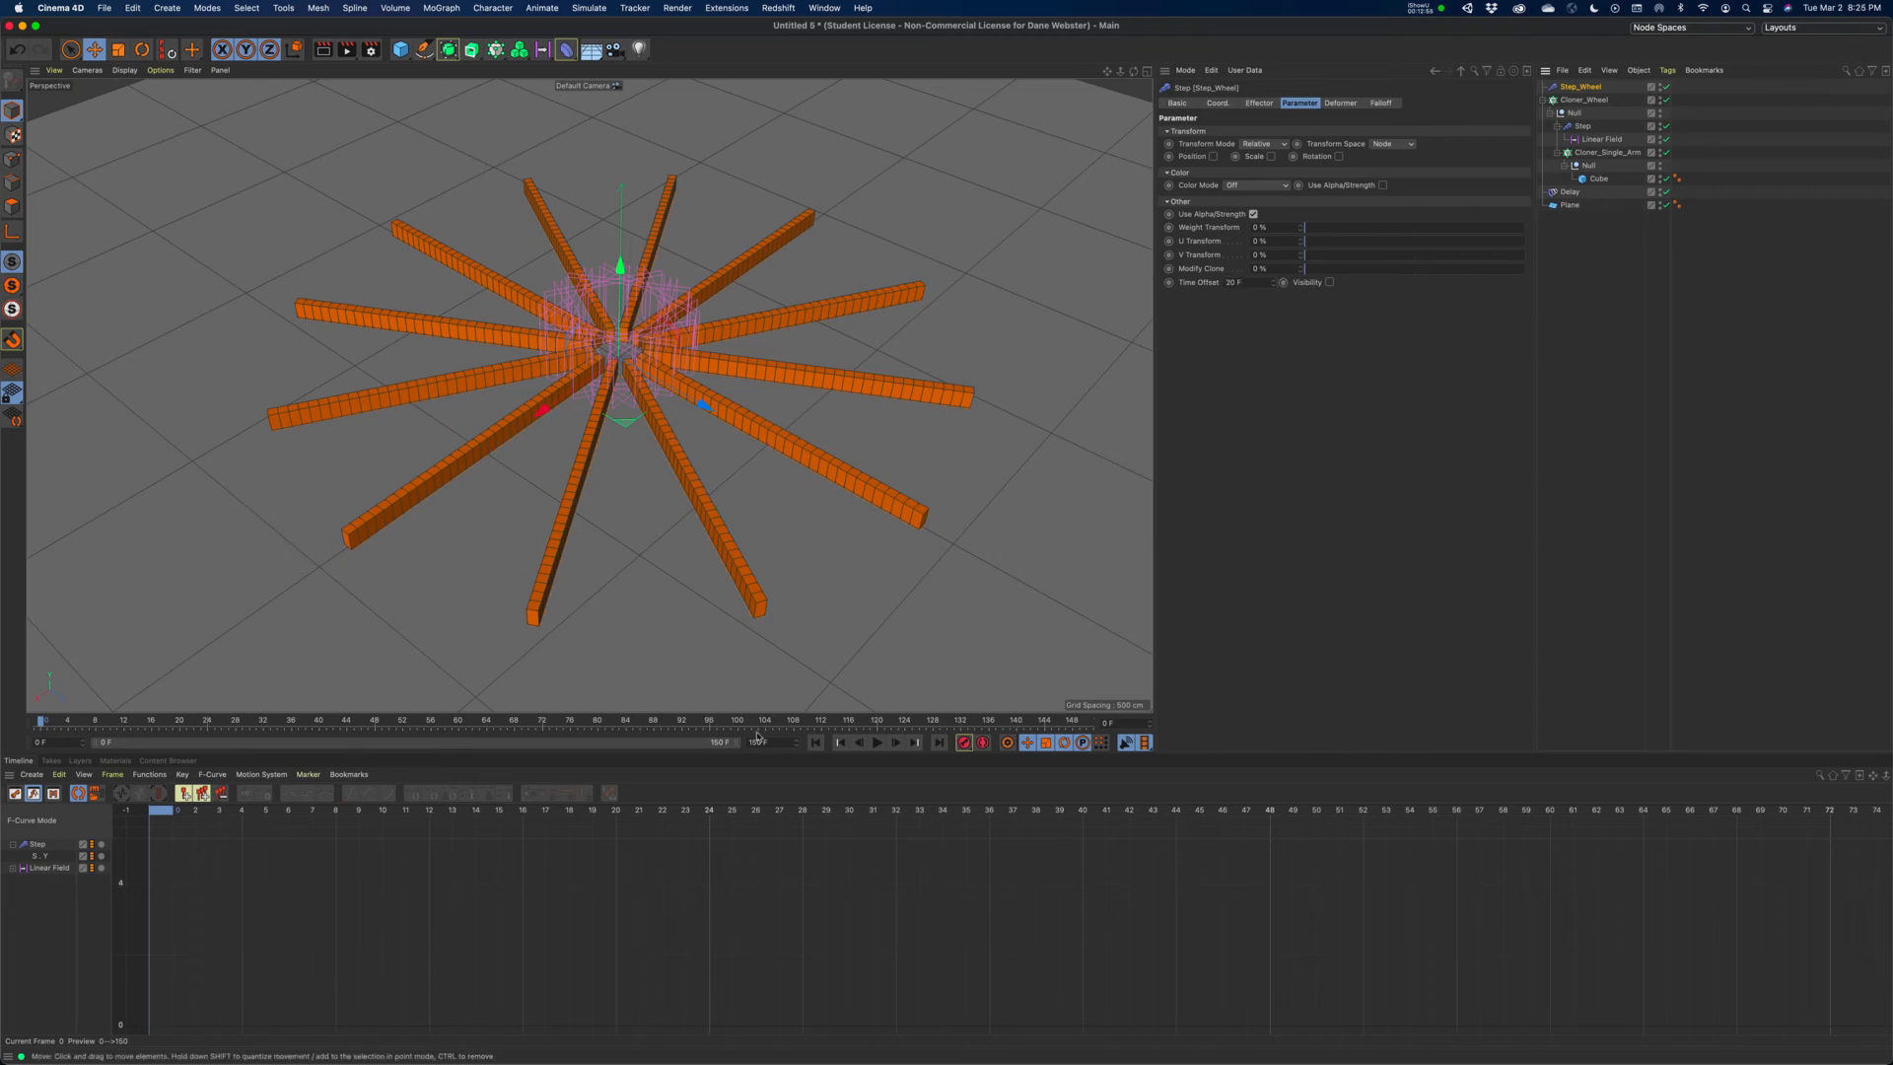
click(878, 743)
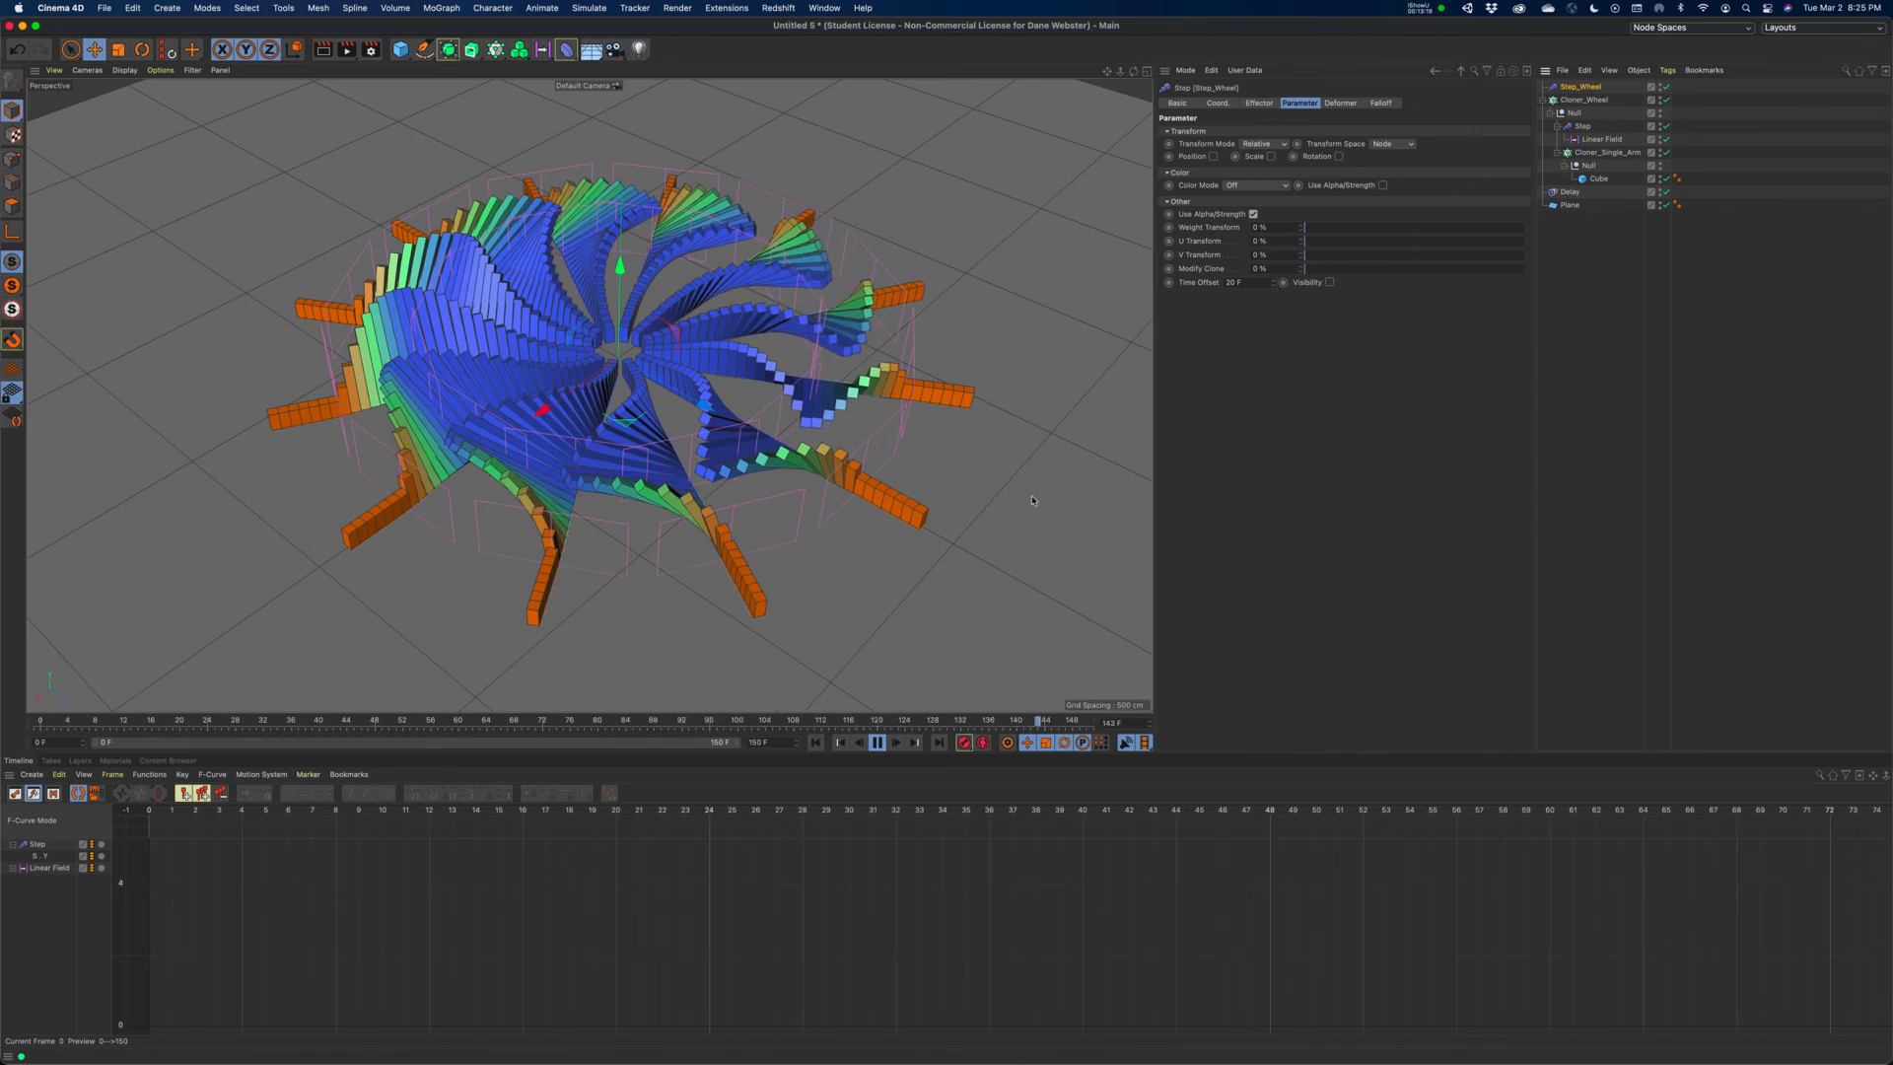
click(877, 742)
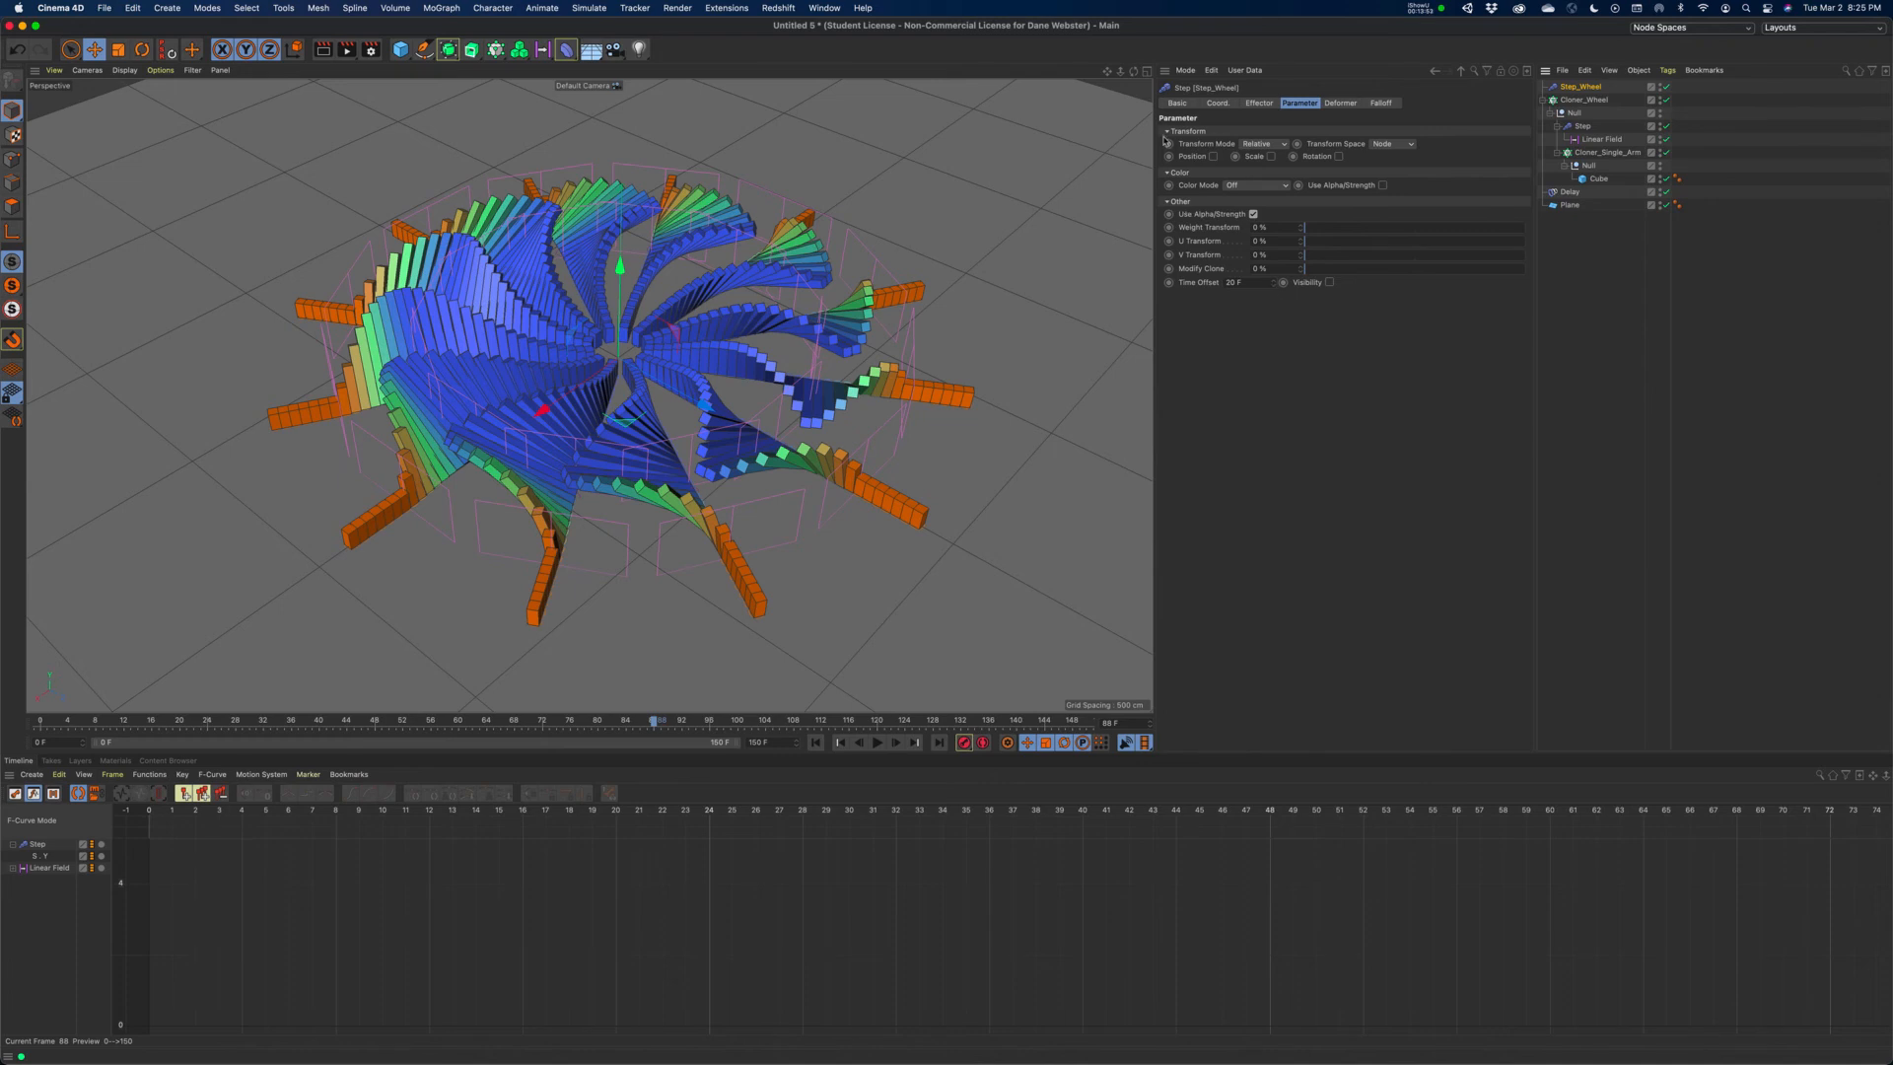
- Delete the Step_Wheel effector, select Cloner_Wheel, and return to frame 0
key(Delete)
click(1586, 89)
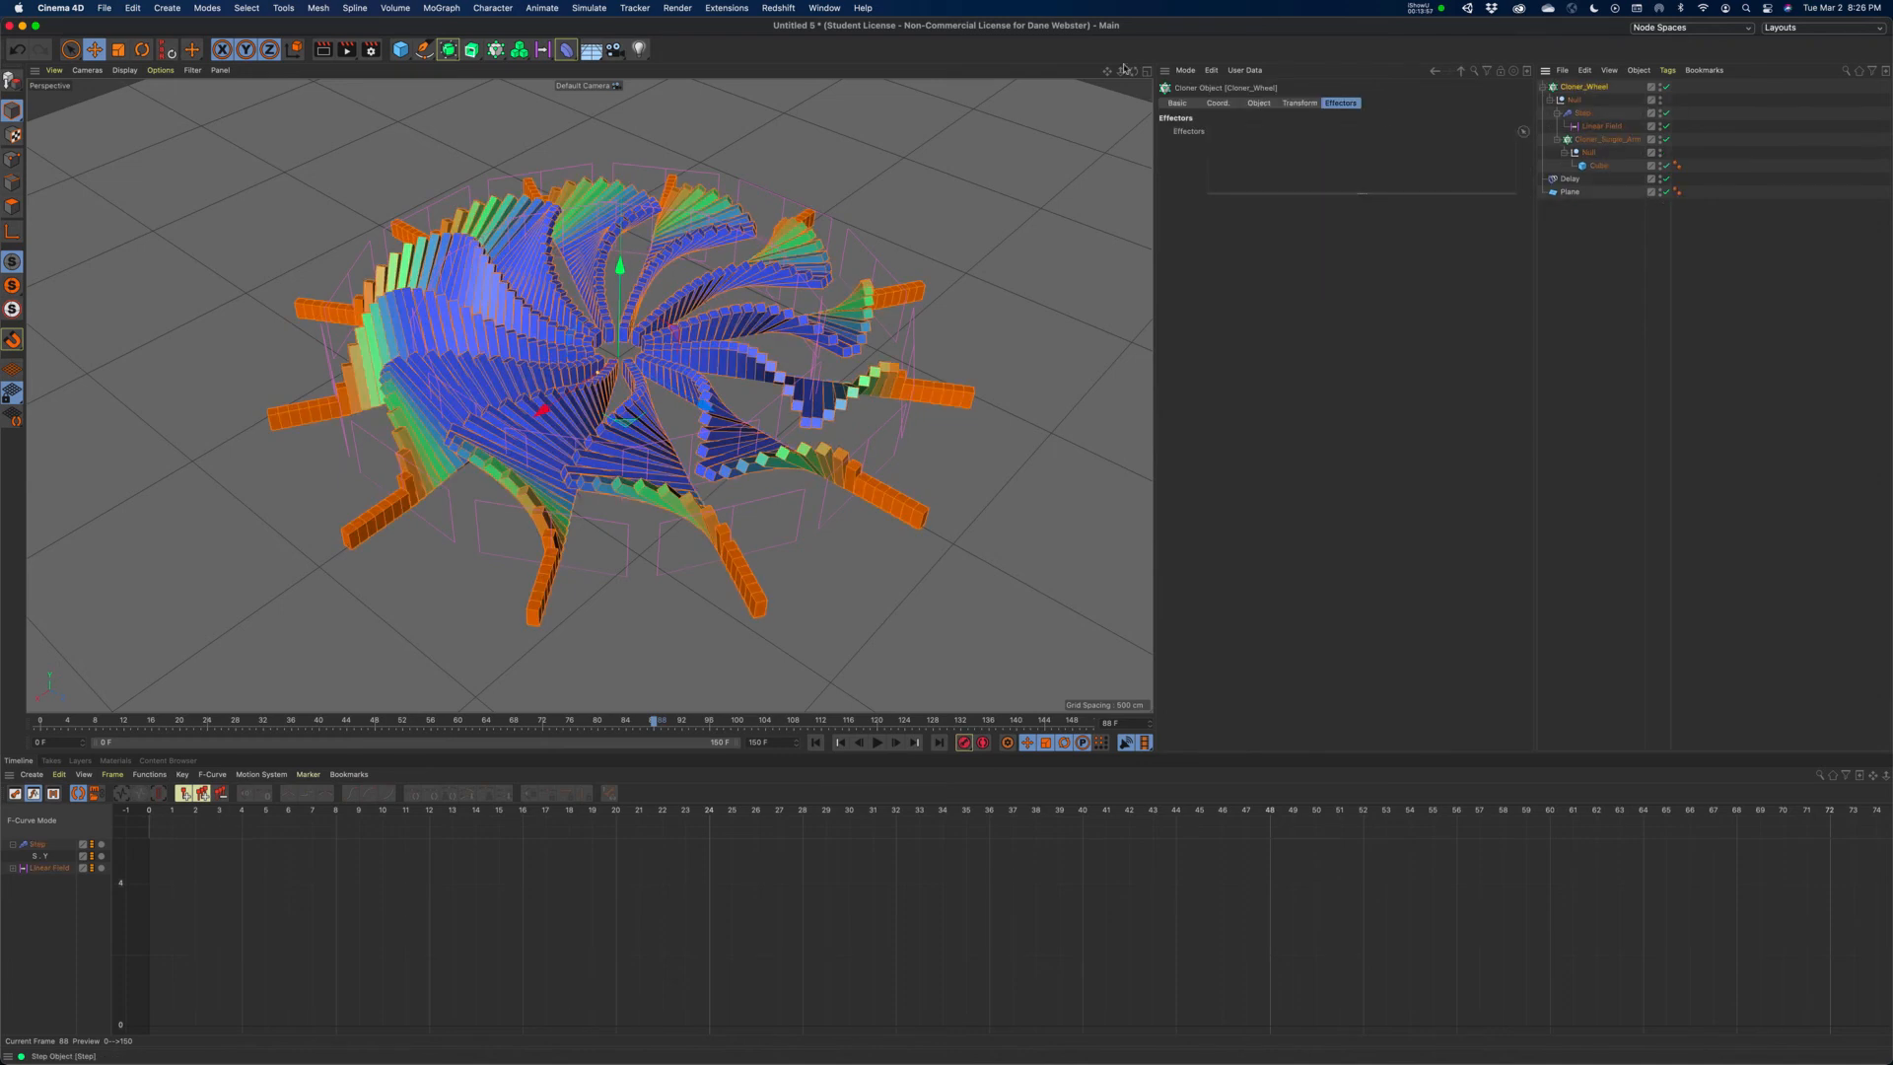
click(816, 744)
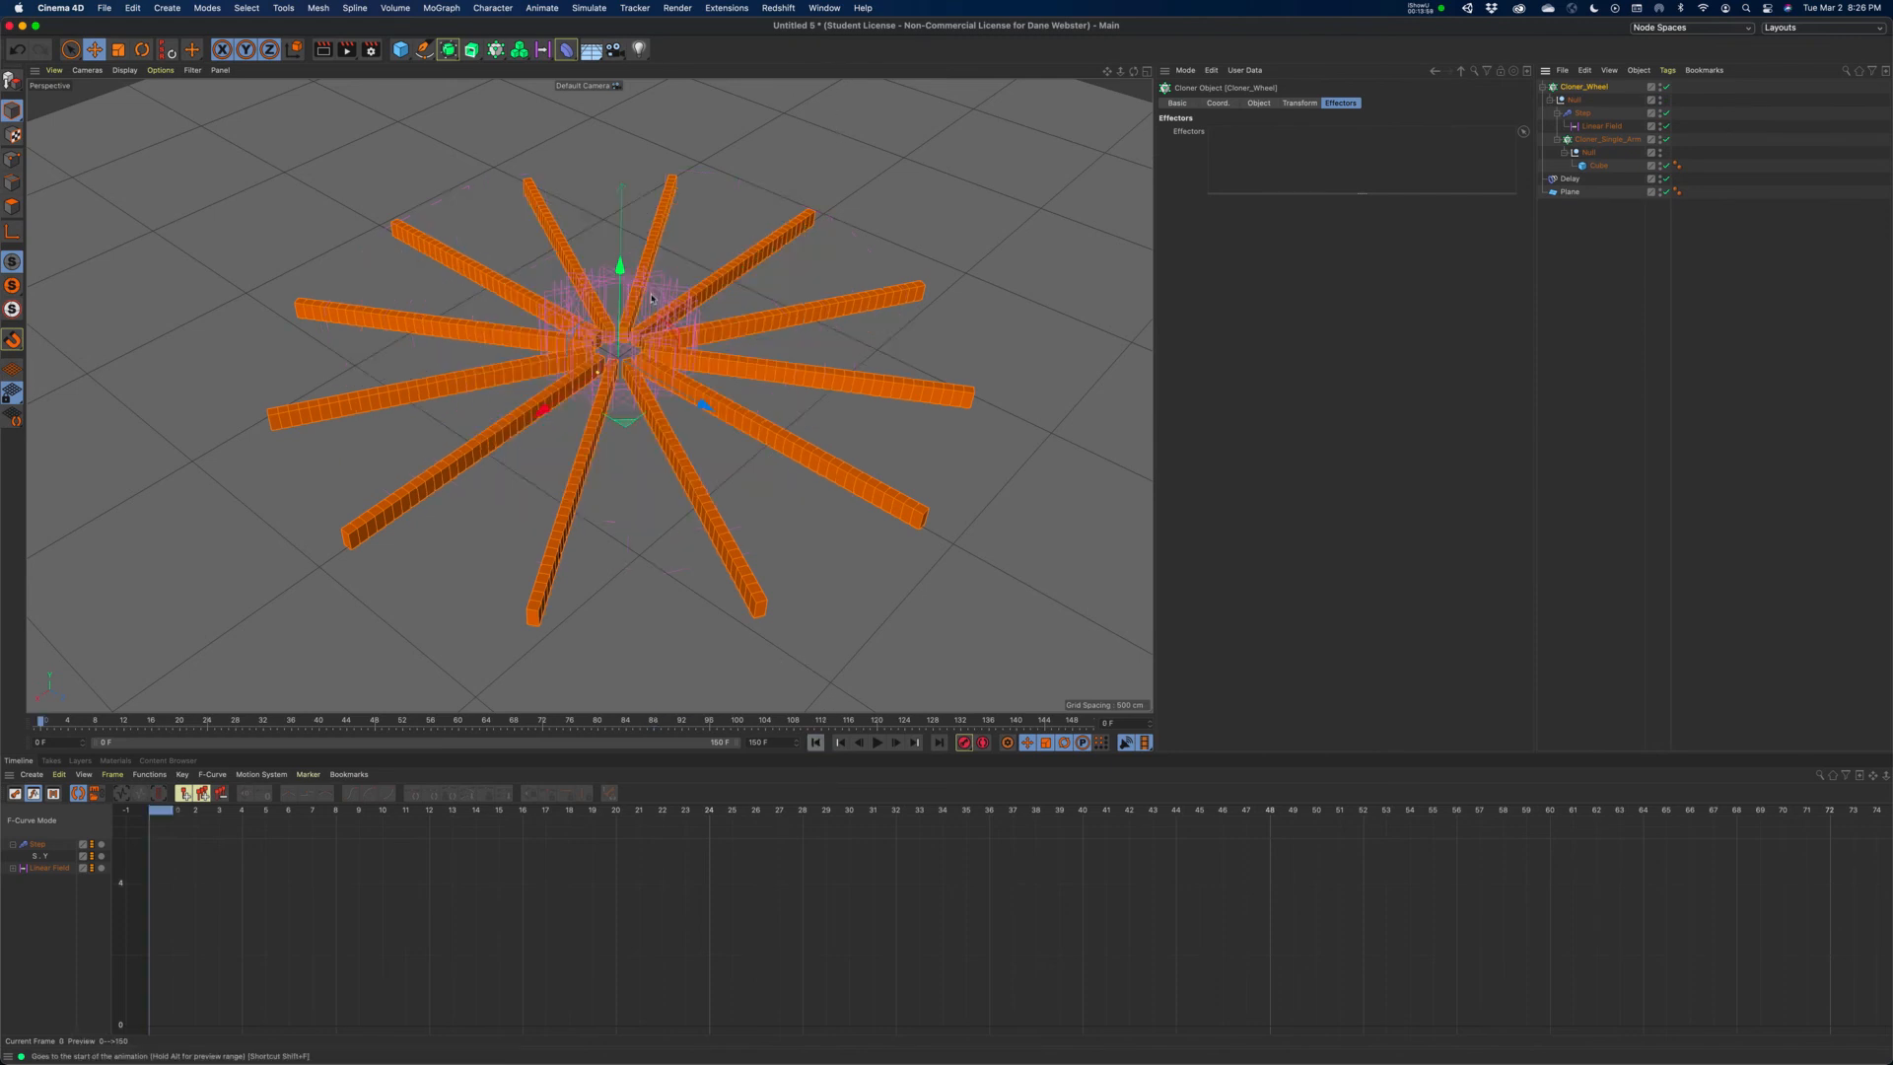
- Add a Random effector to Cloner_Wheel, turn off its position, and set its time offset to 30 F
click(678, 9)
click(636, 8)
drag(496, 50, 703, 137)
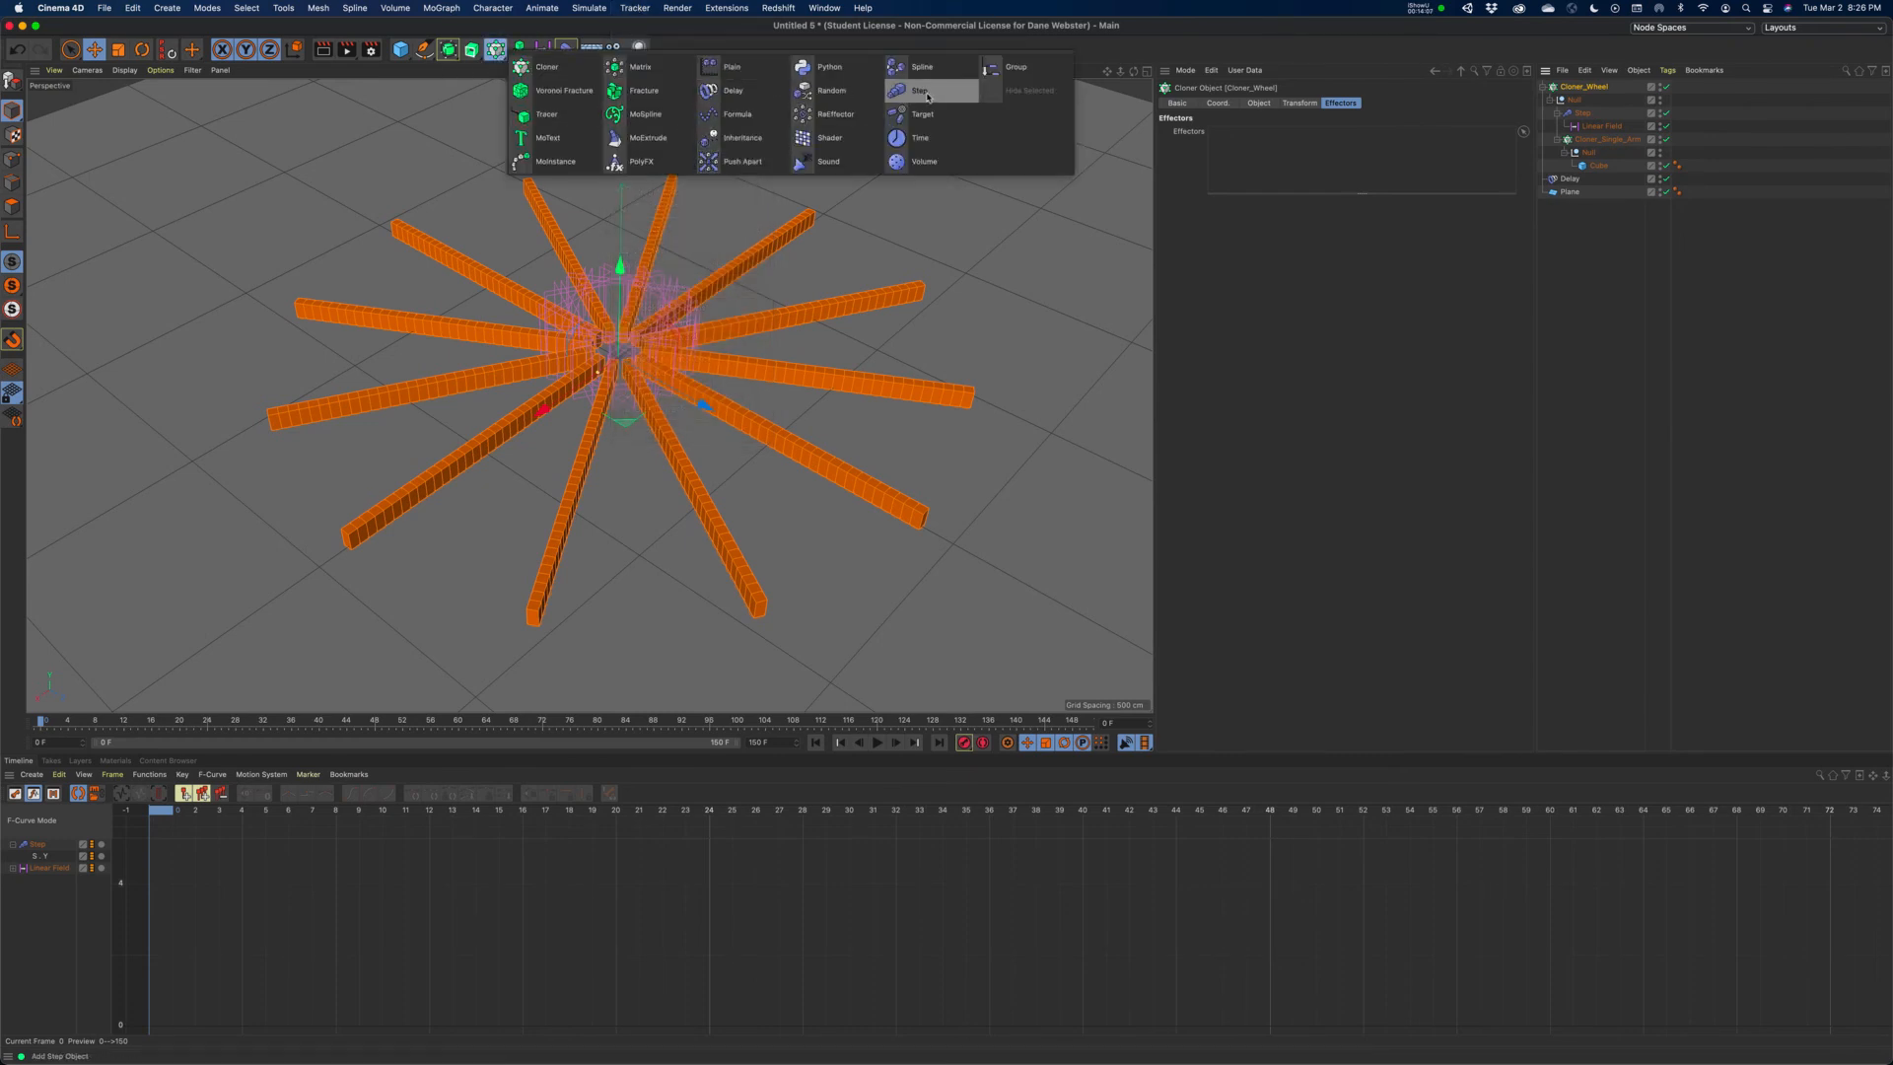
click(831, 90)
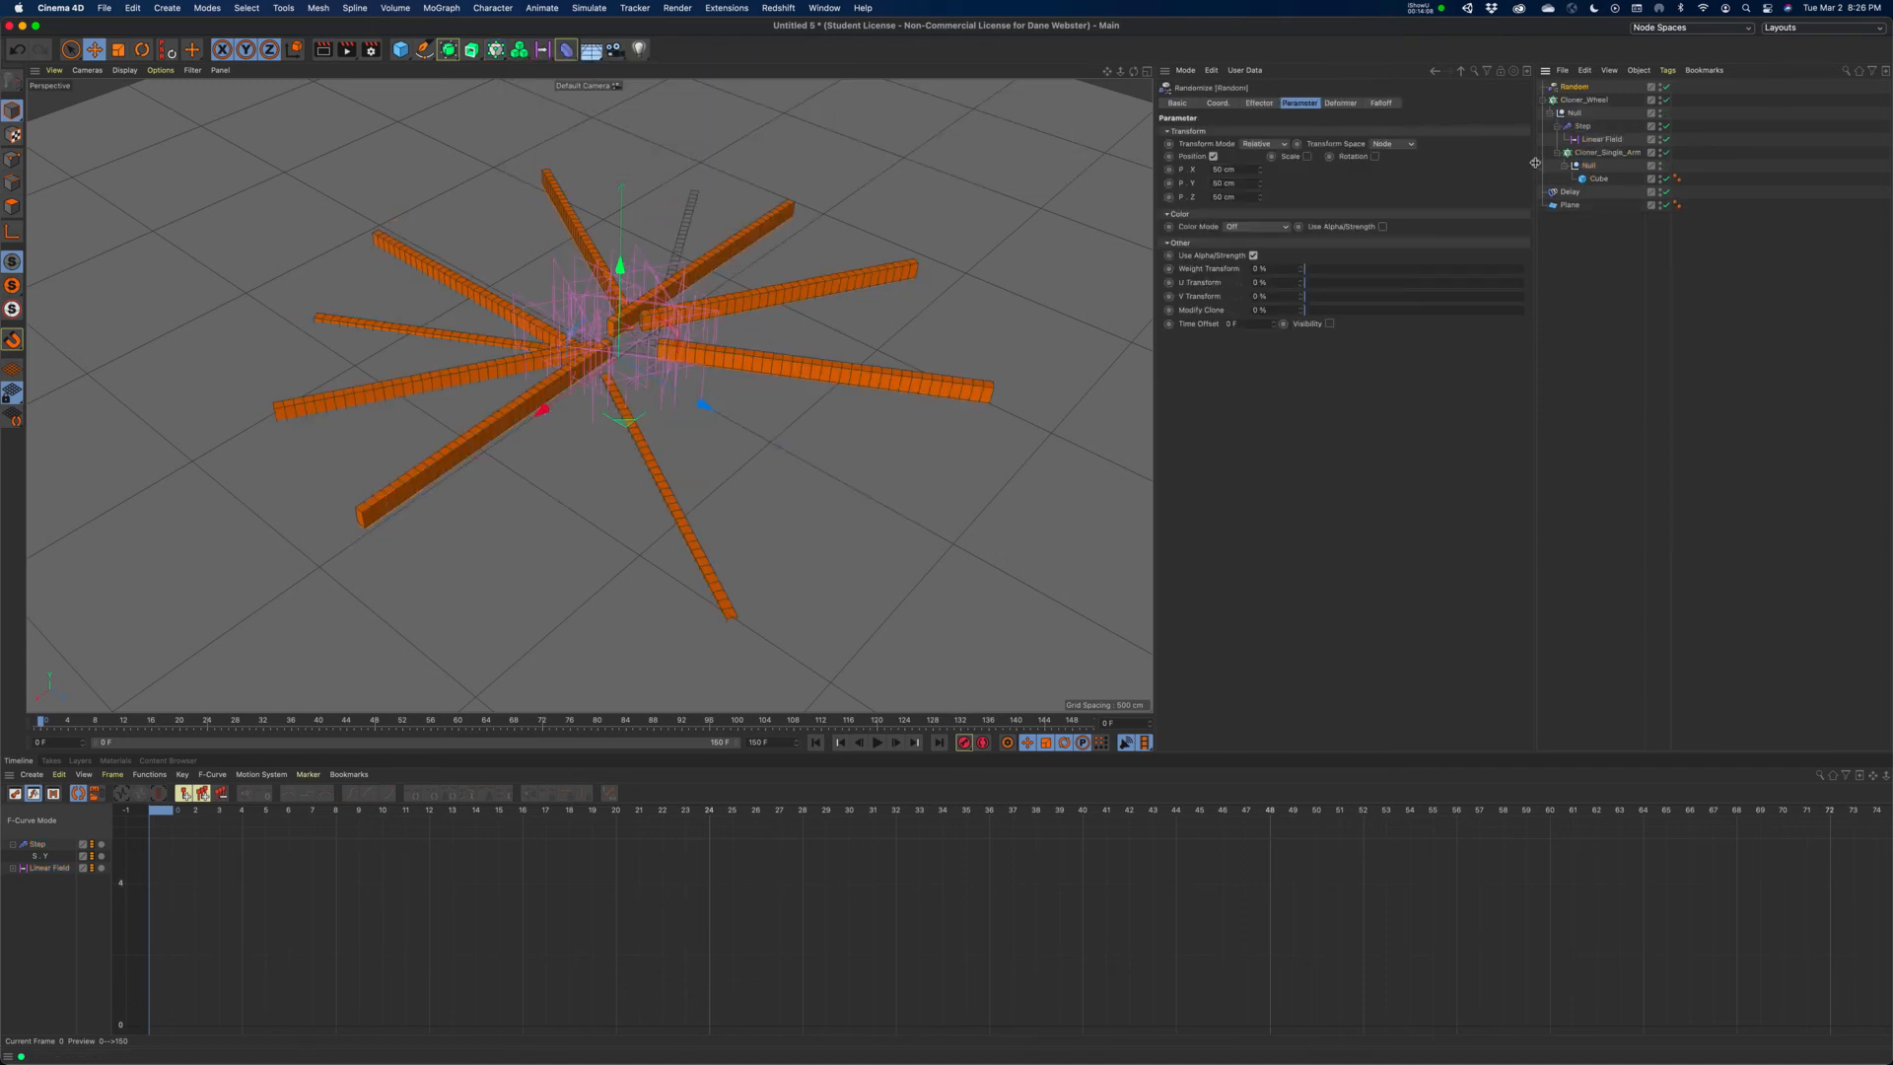
click(1213, 156)
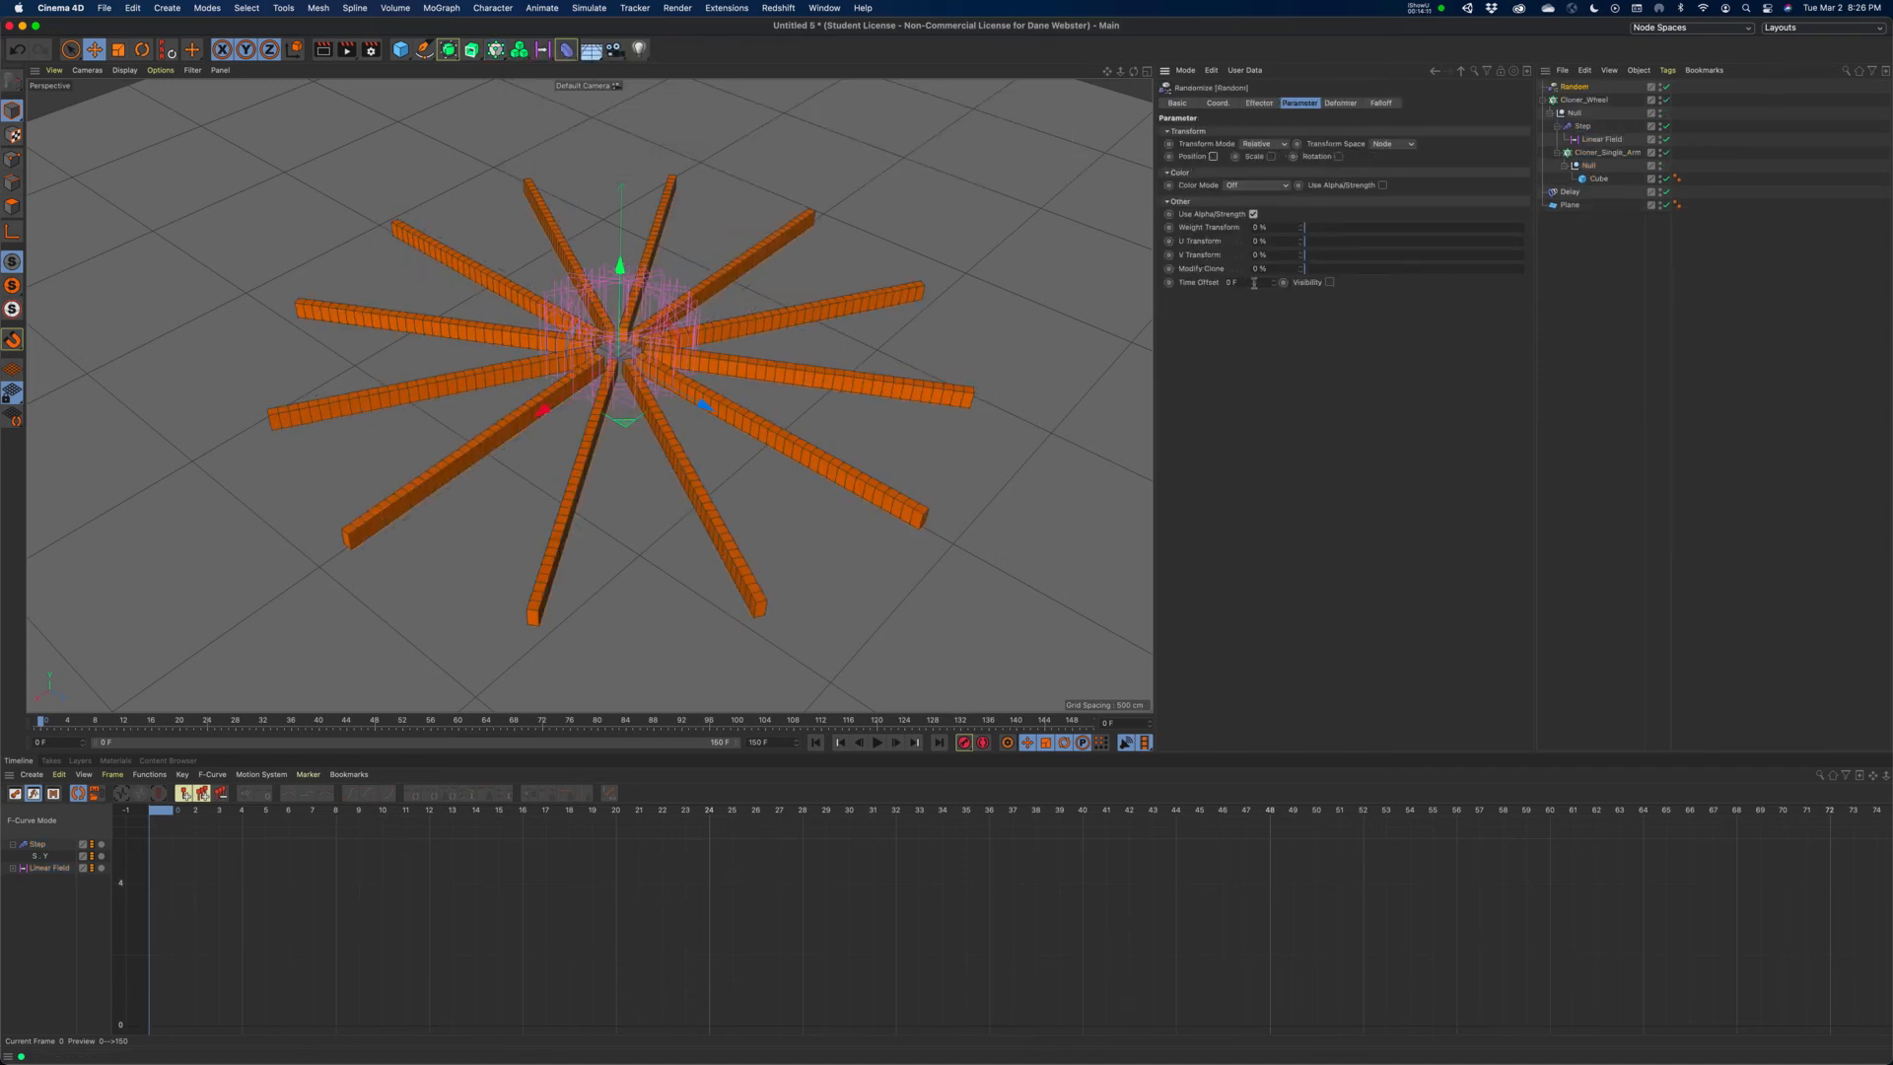
click(1254, 283)
- Play the animation, show the Random effector's seed settings, and replay from the first frame to examine the arm timing
click(878, 744)
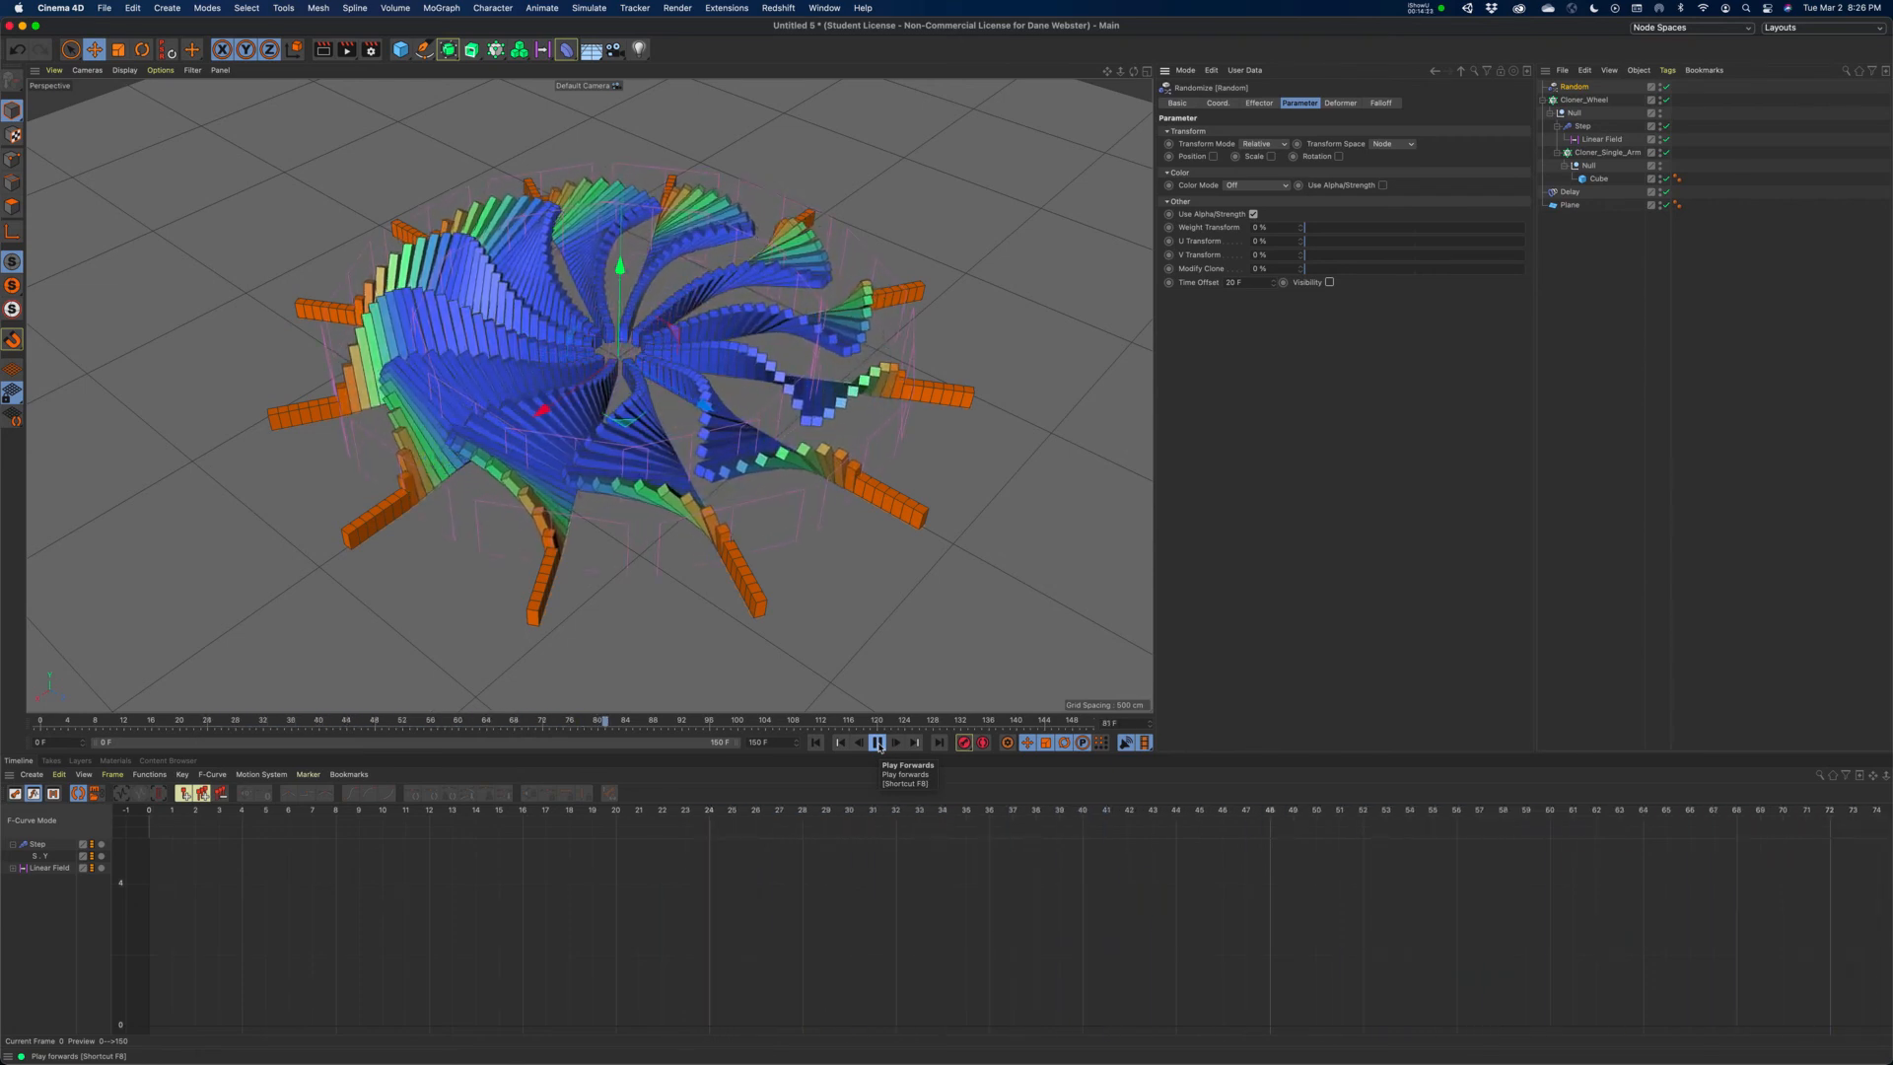
click(878, 743)
click(1260, 104)
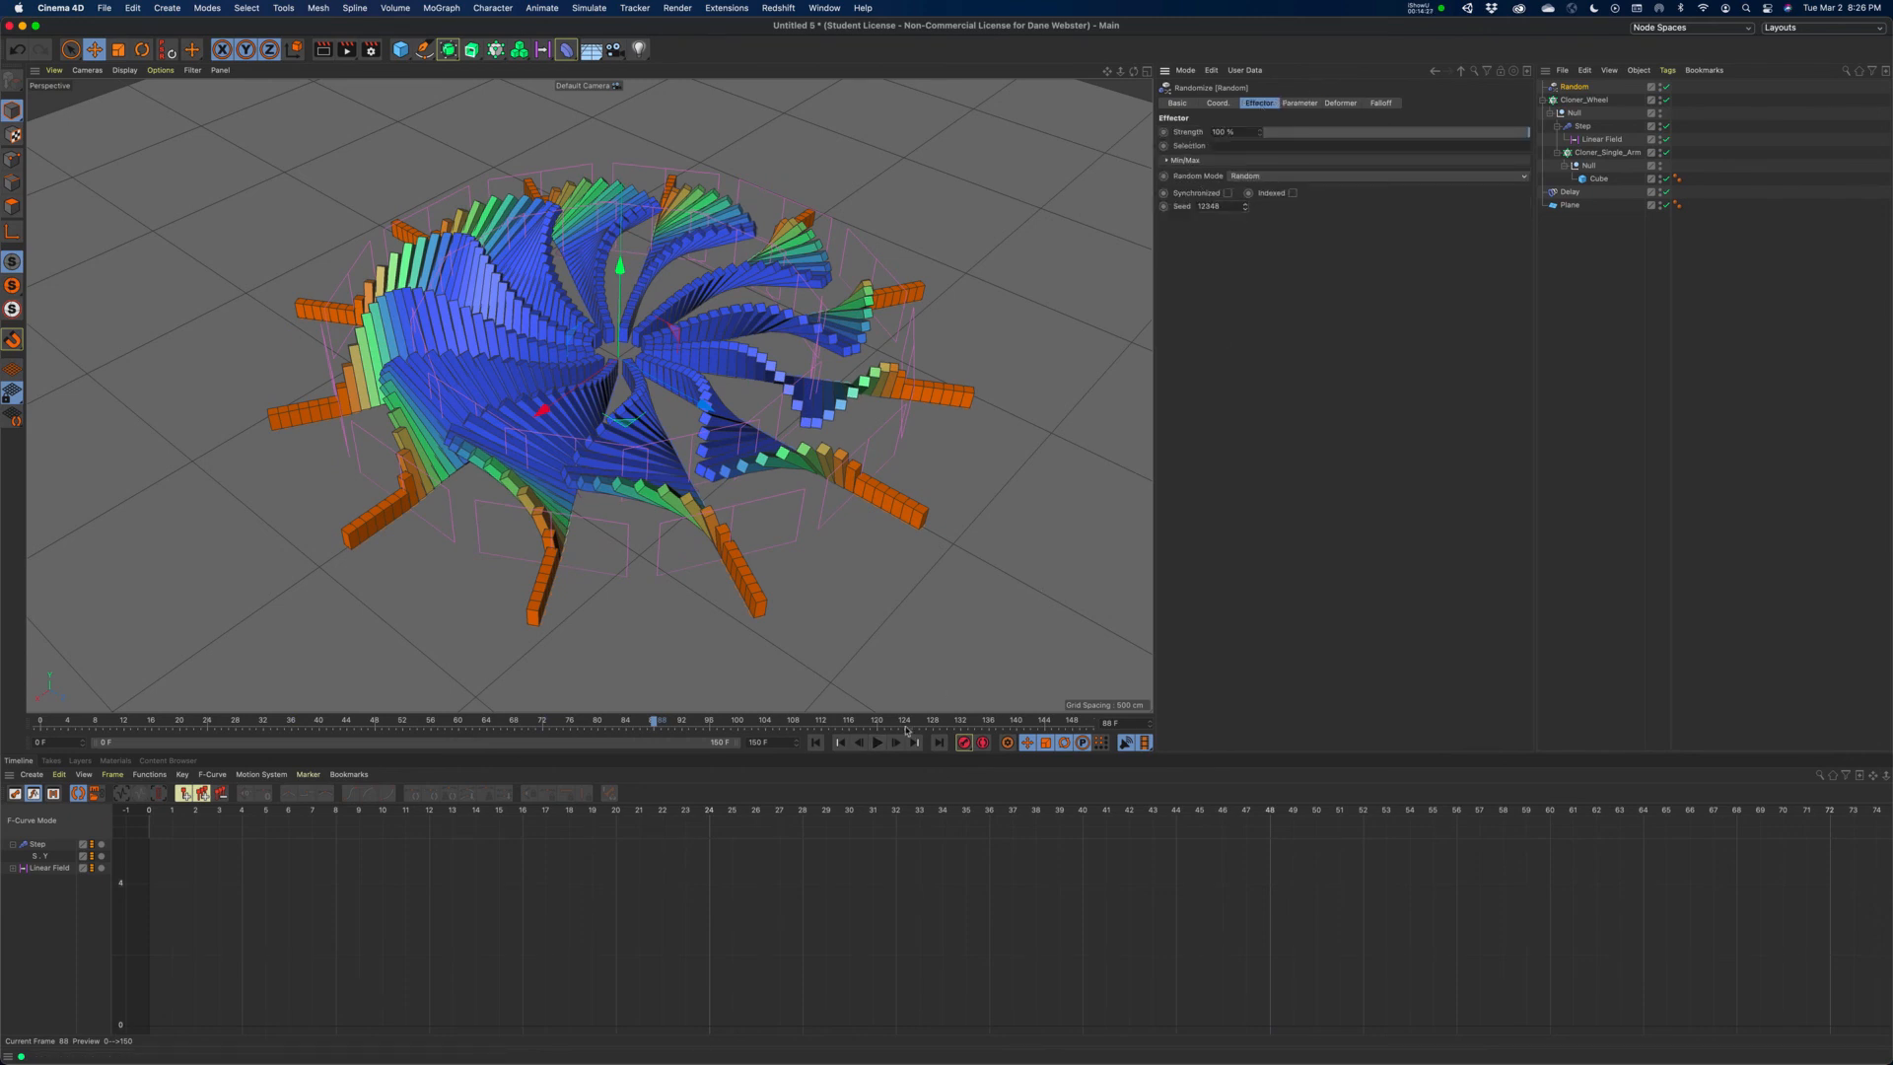
click(816, 742)
click(878, 742)
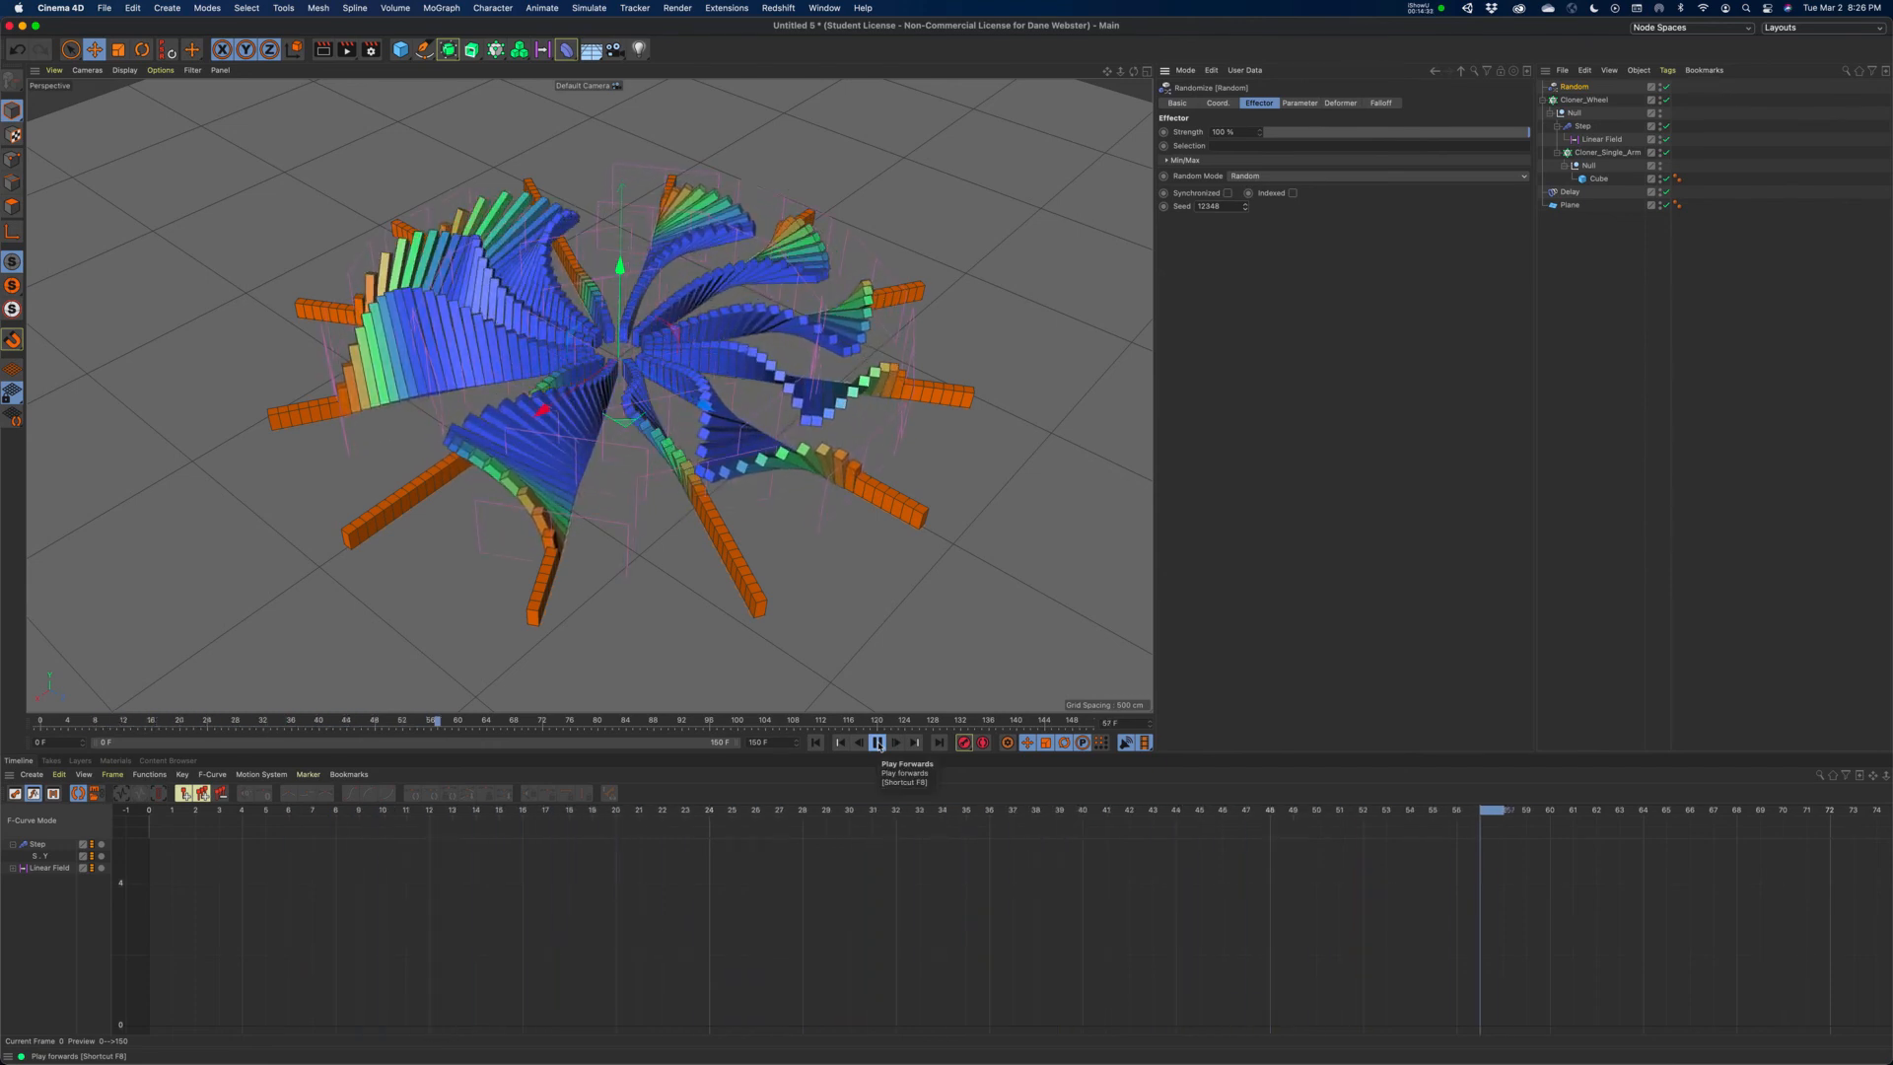
click(878, 742)
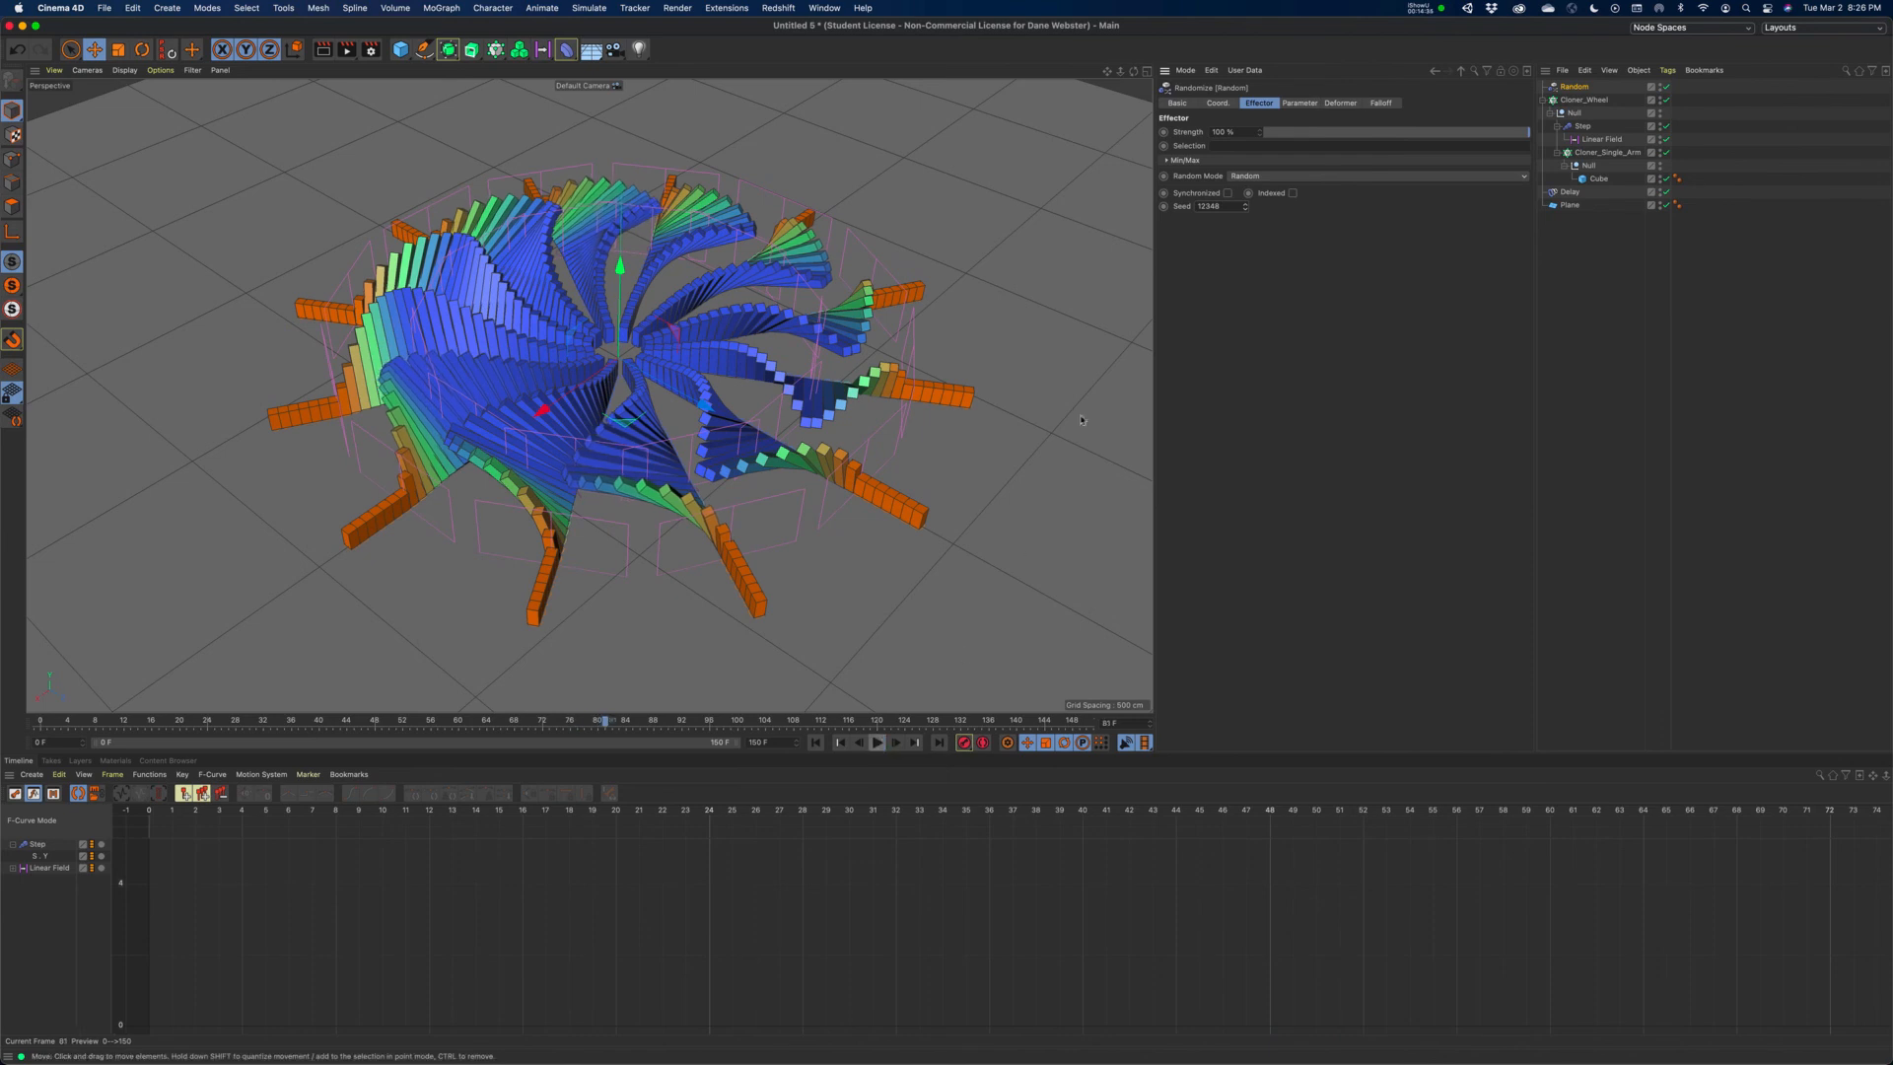
- Lower the Random effector's seed to 12345 and replay the animation from the first frame
click(1246, 210)
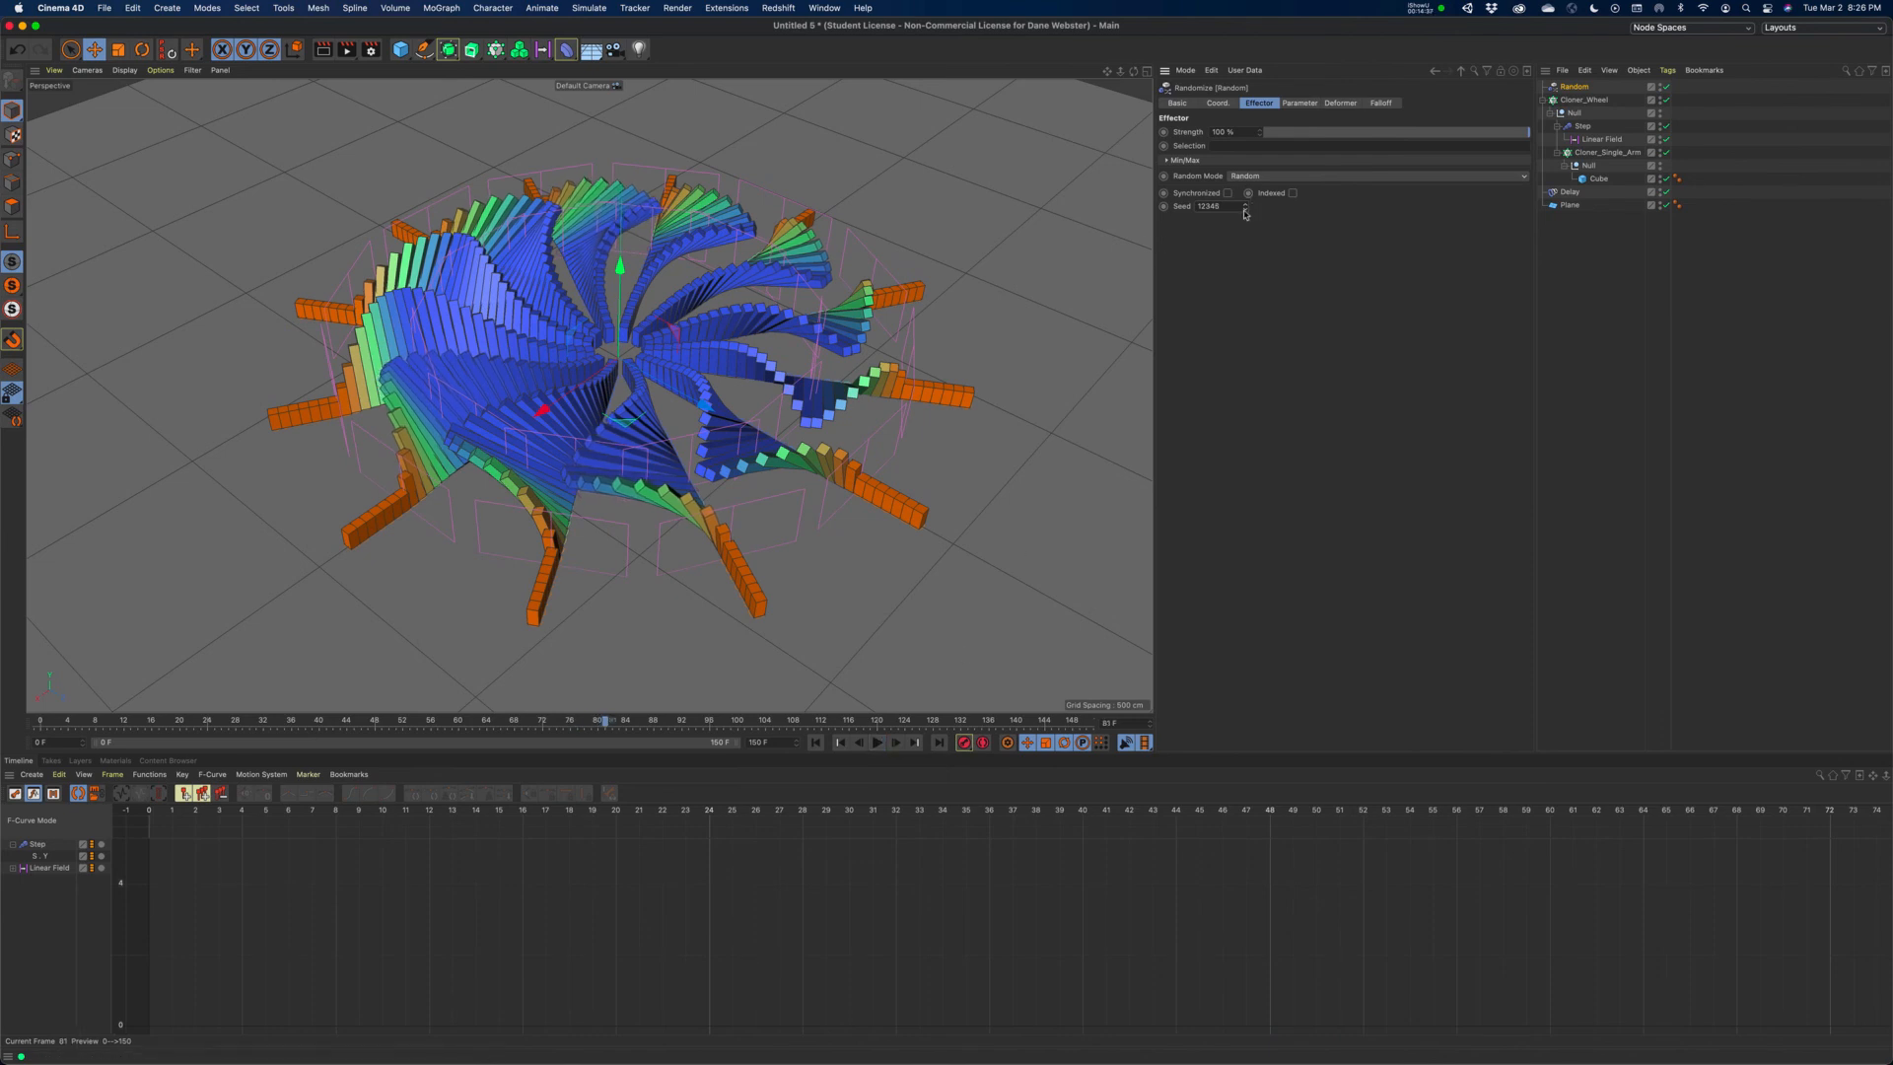
click(815, 743)
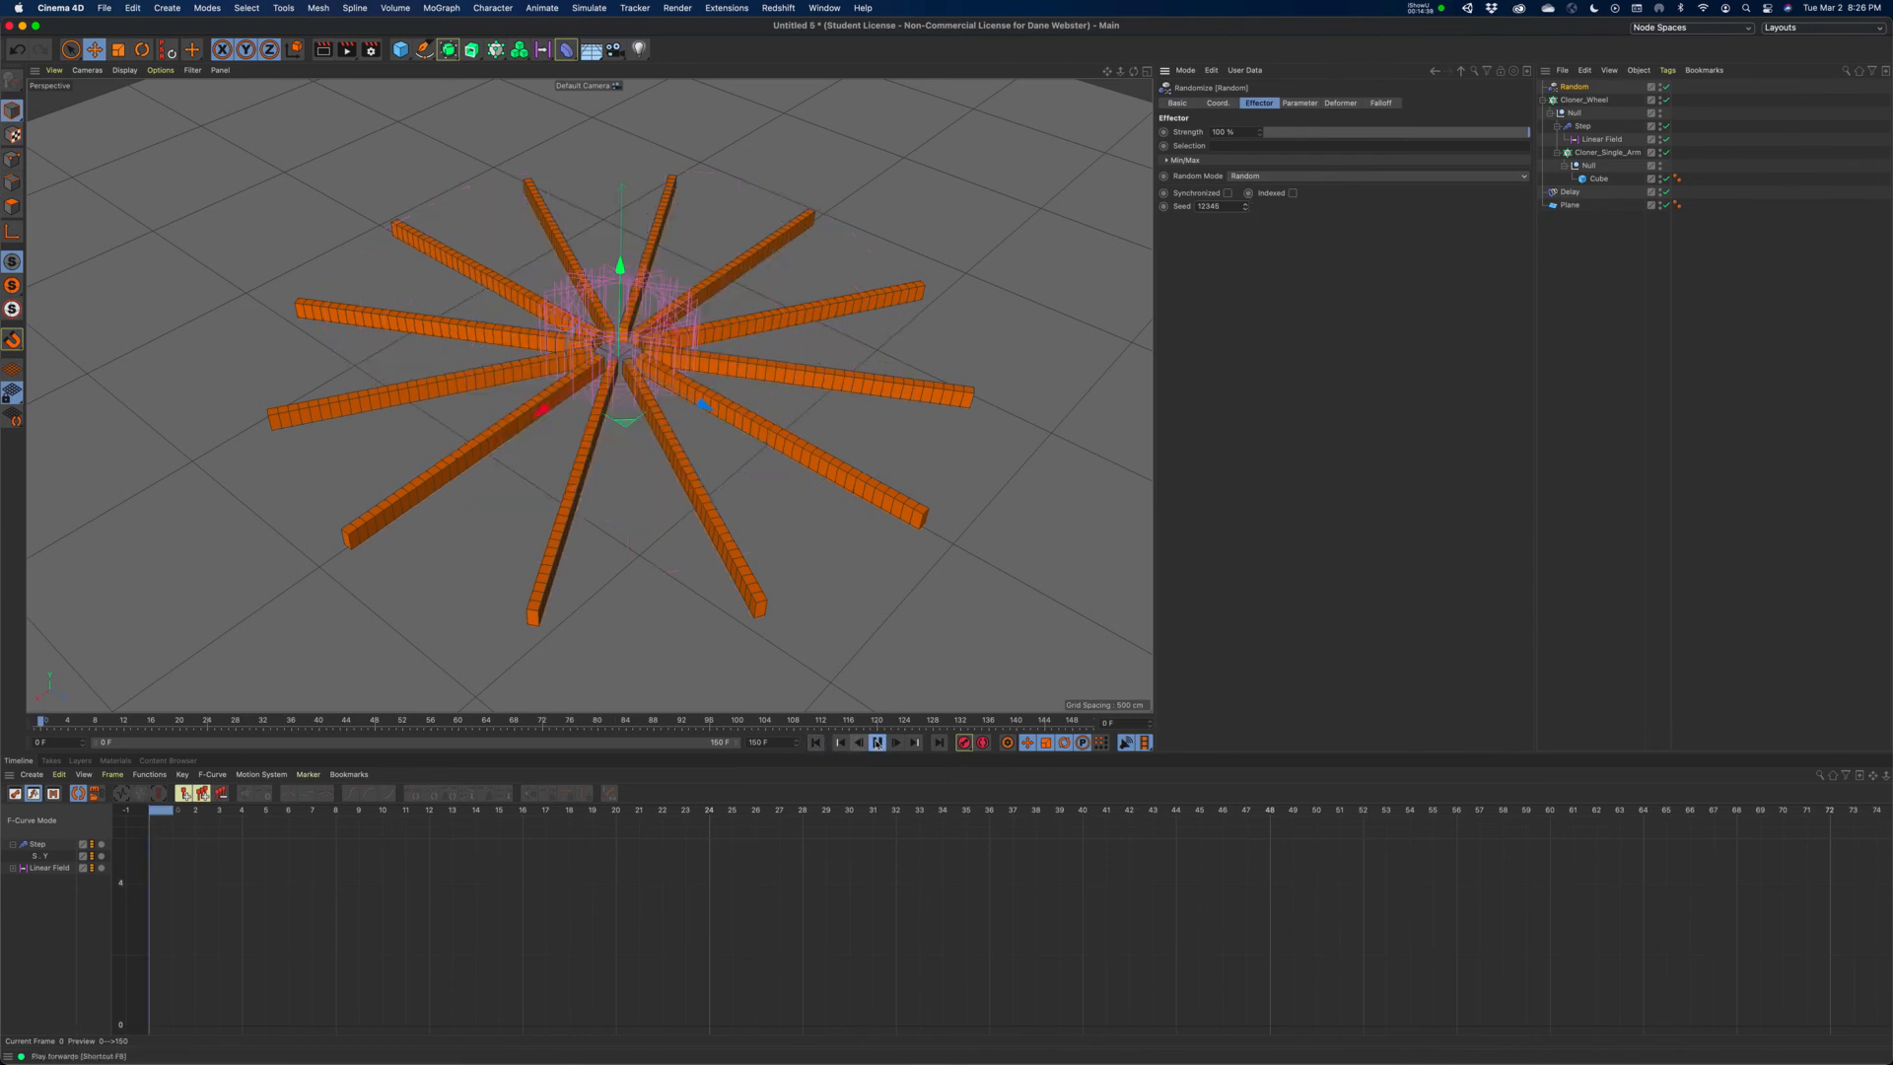
click(877, 743)
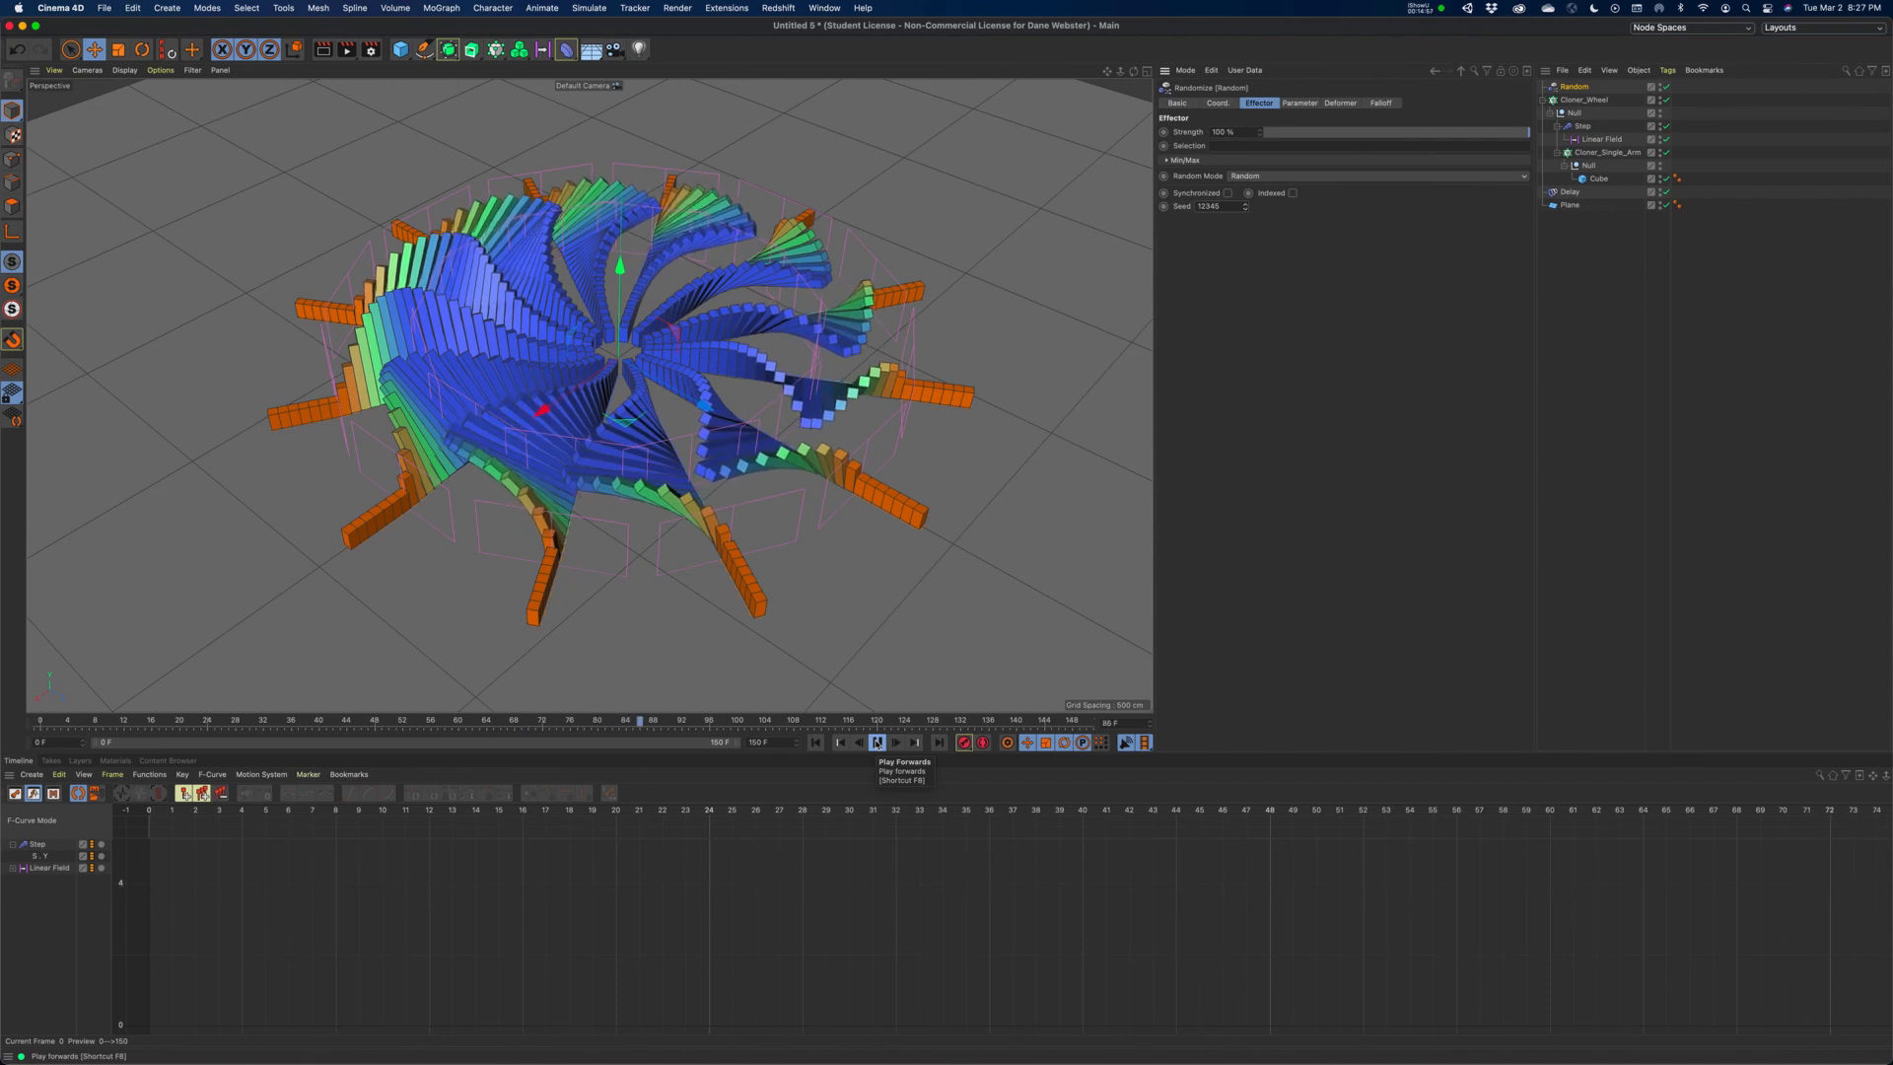
click(876, 743)
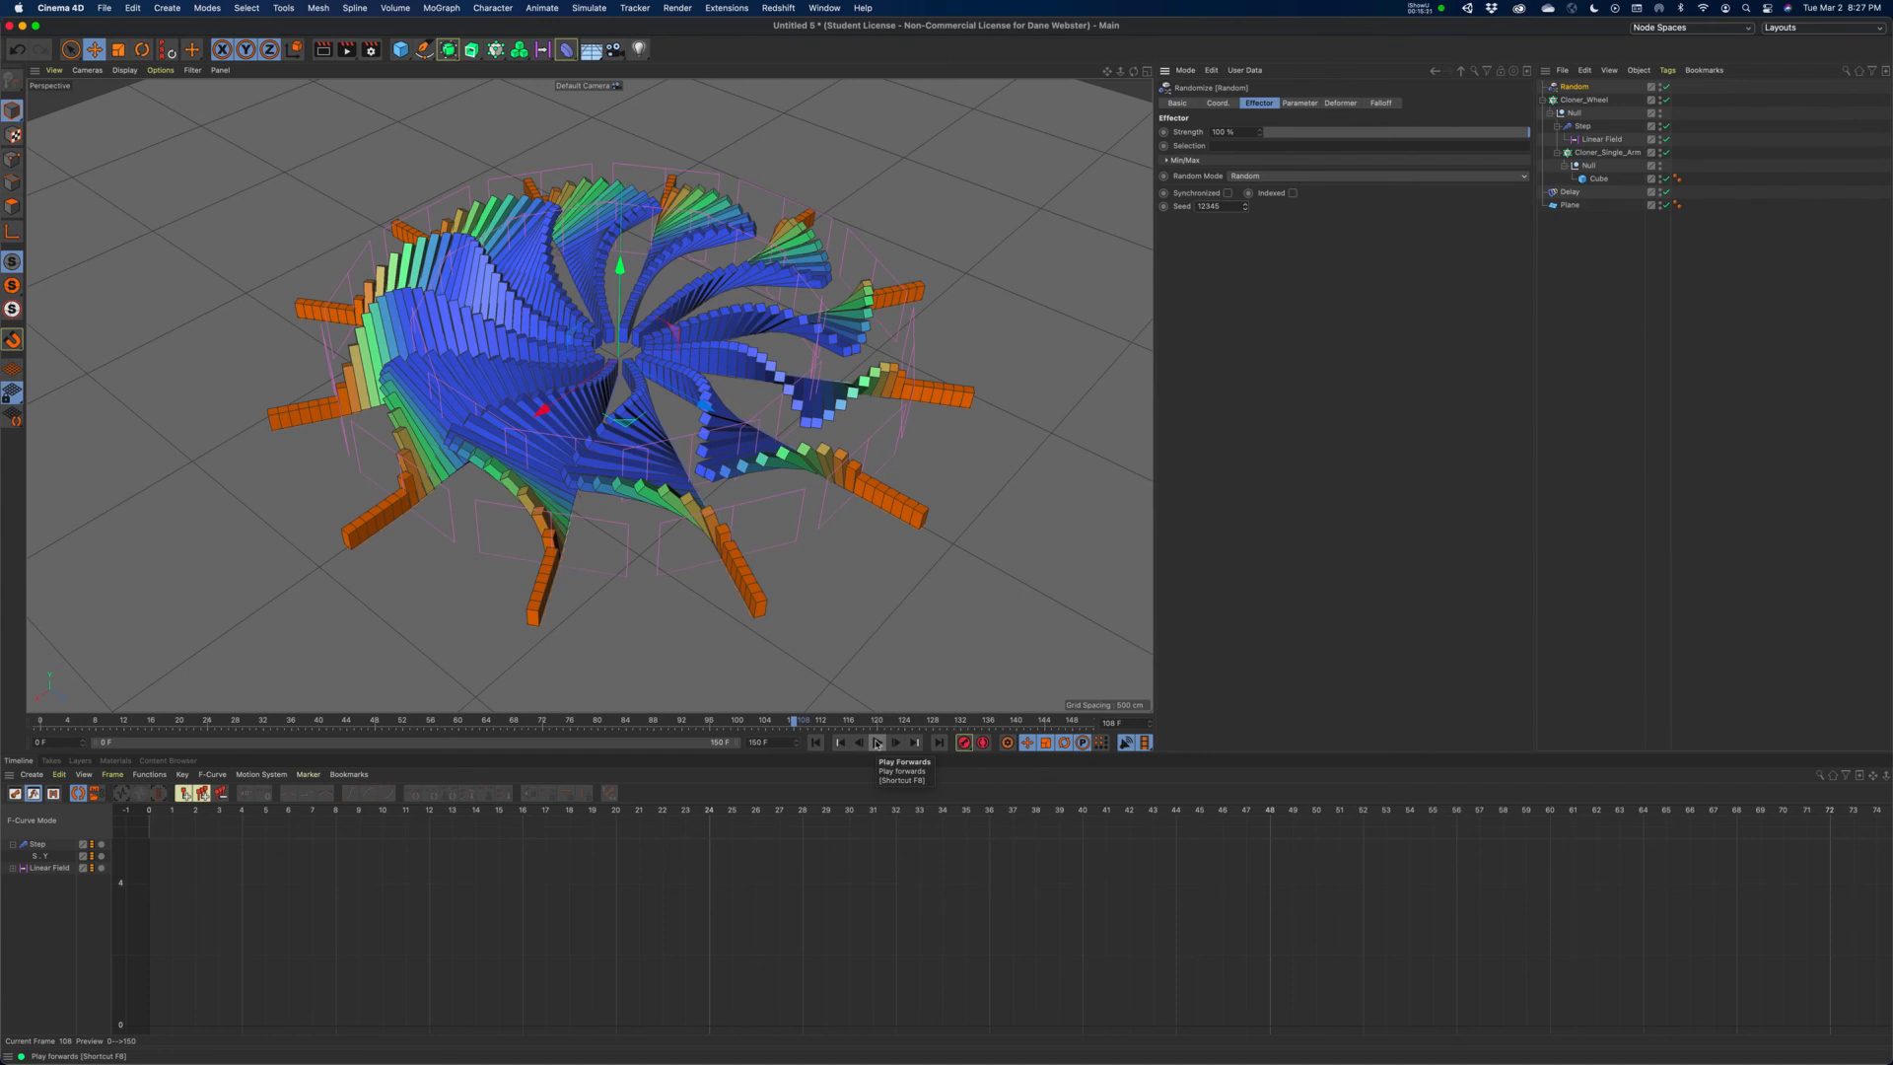
- Set the X size of the Cube inside Cloner_Single_Arm to 5 cm
click(1602, 180)
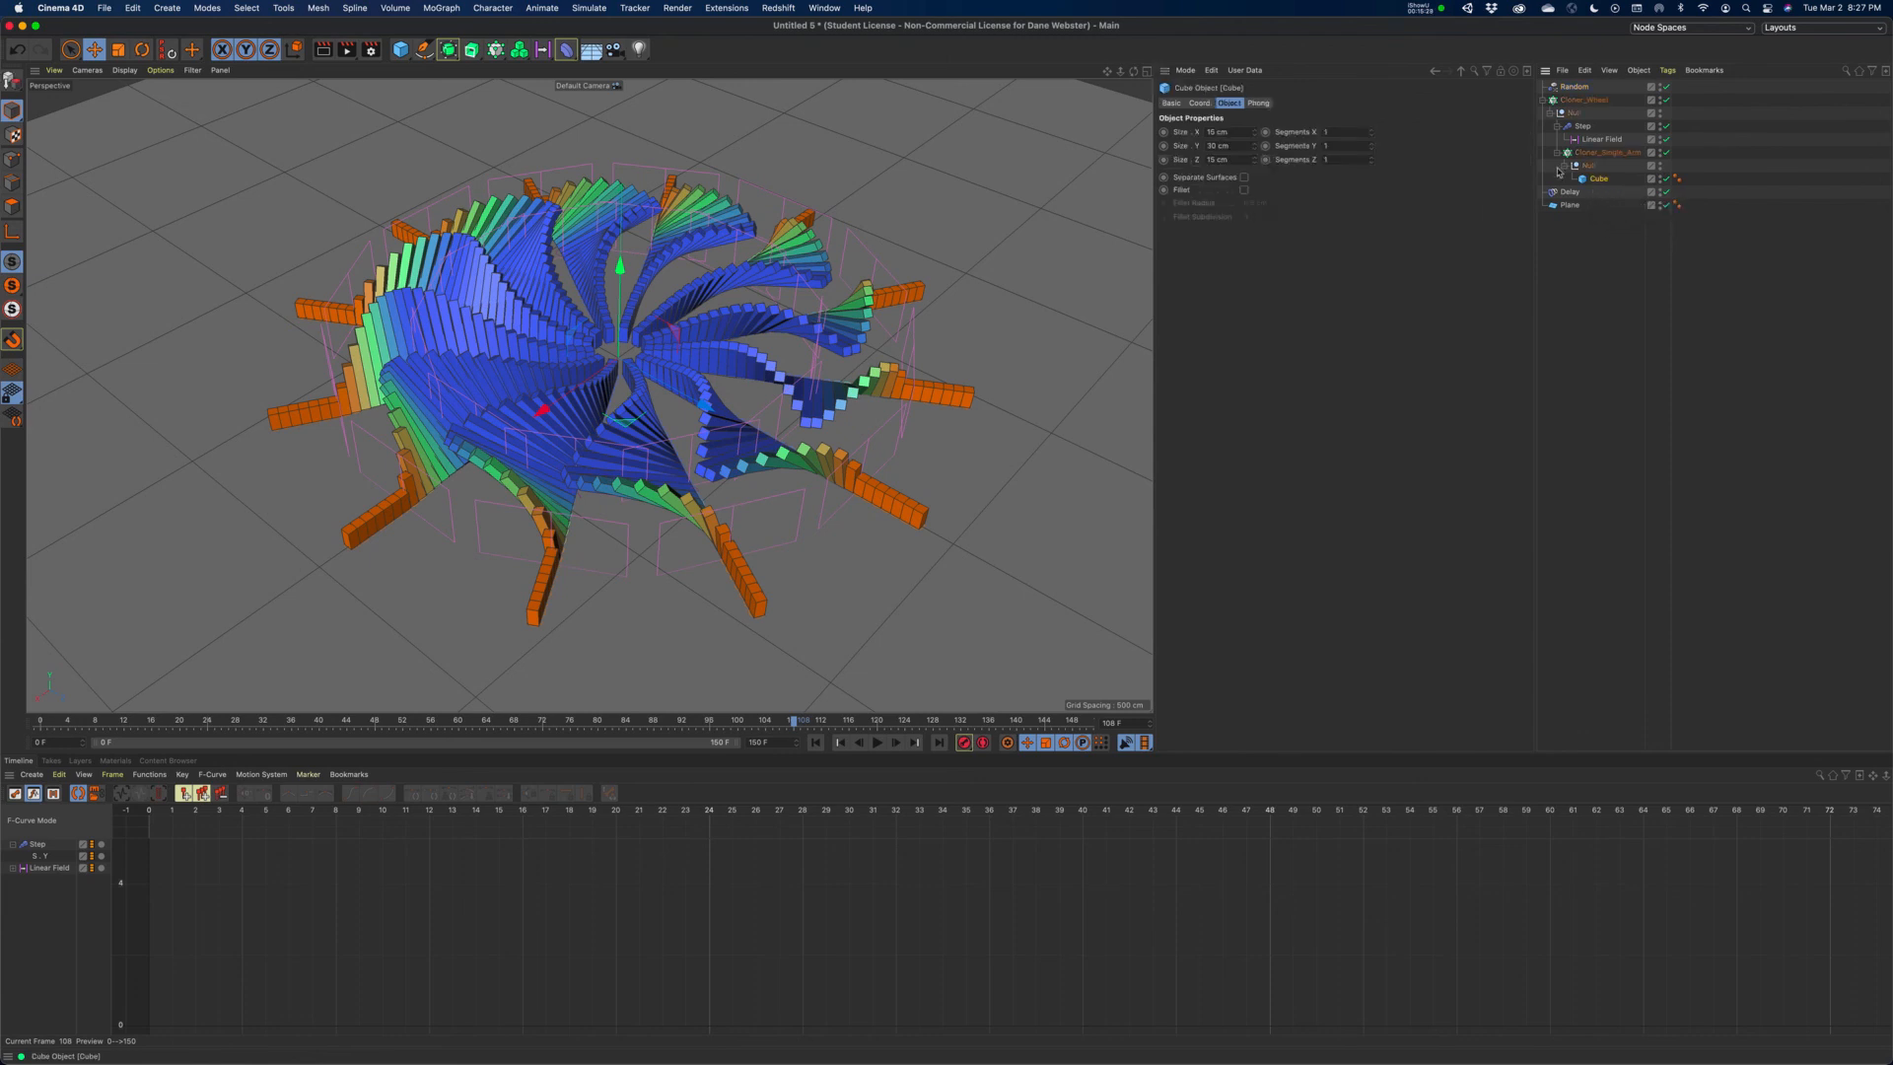
click(1239, 146)
click(1219, 132)
text(5)
key(Tab)
key(Tab)
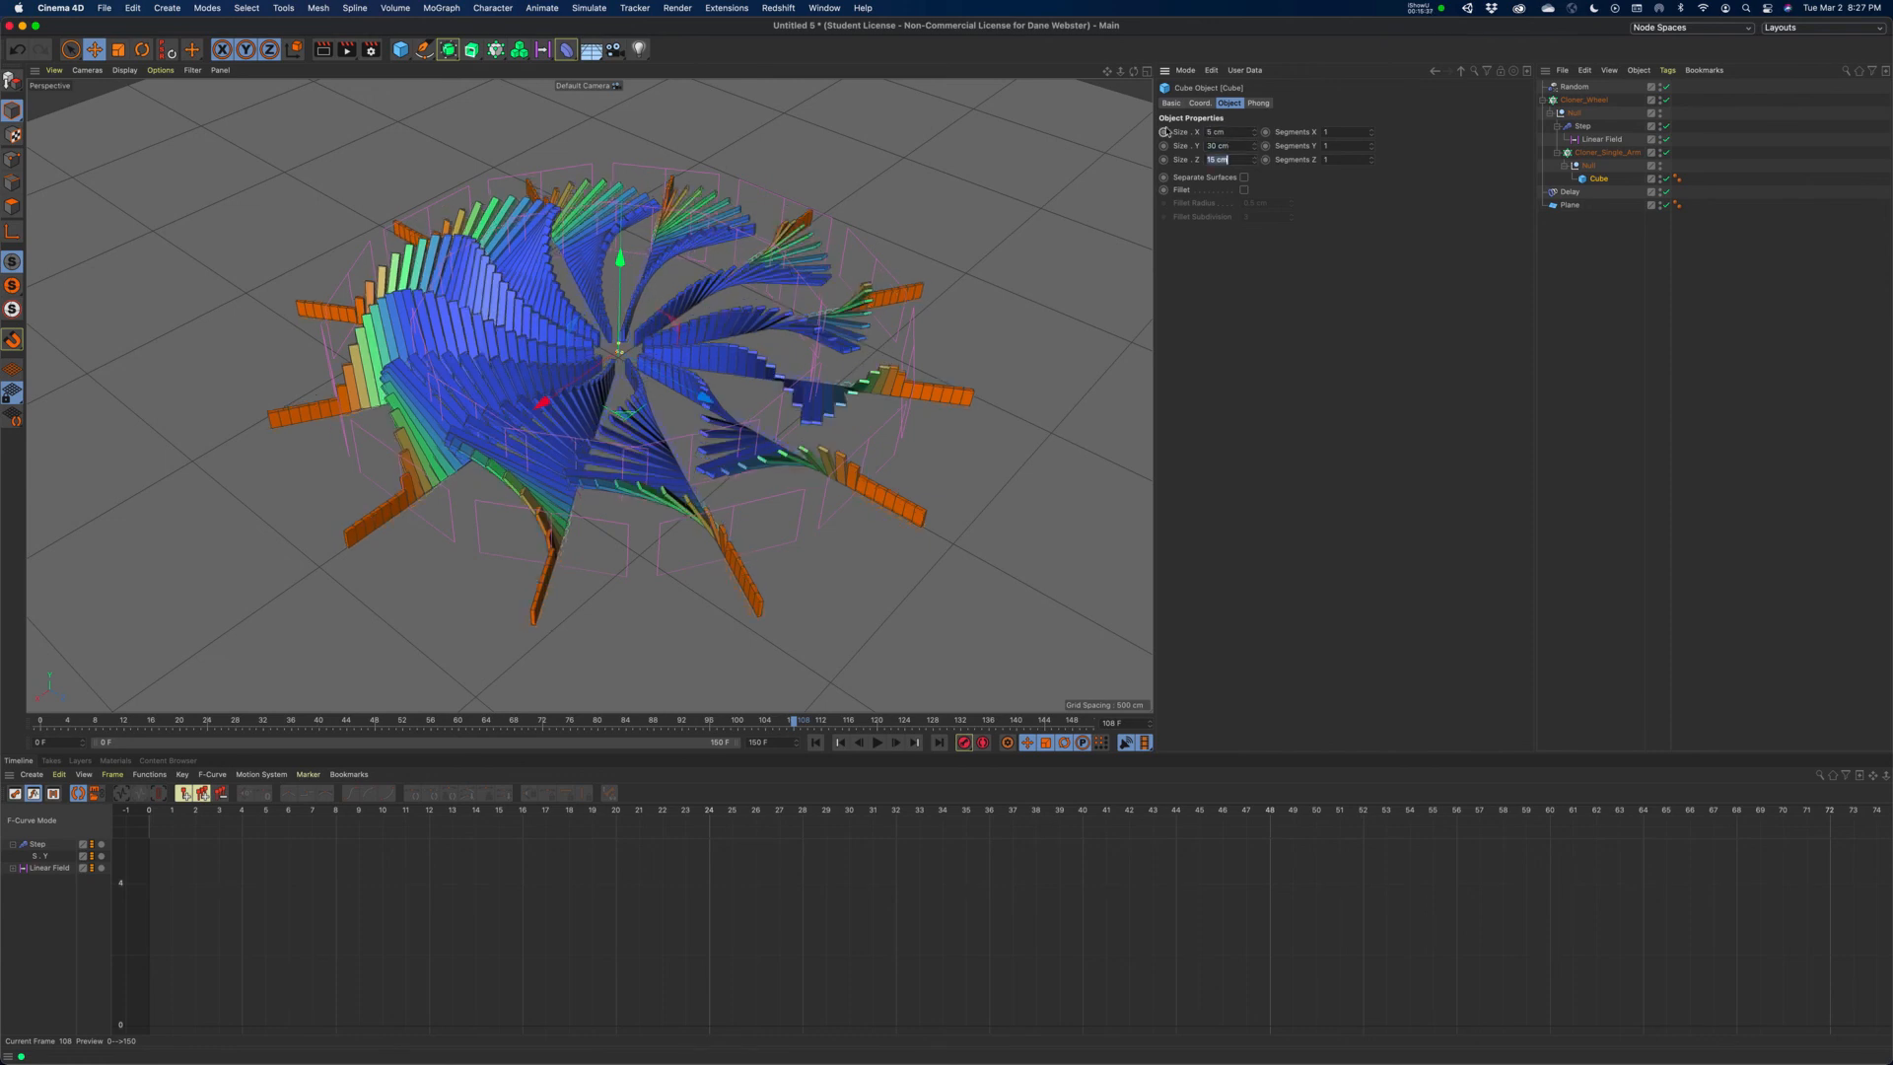
- Try a Z size of 5 cm on the Cube and set it back to 15 cm
text(5)
key(Tab)
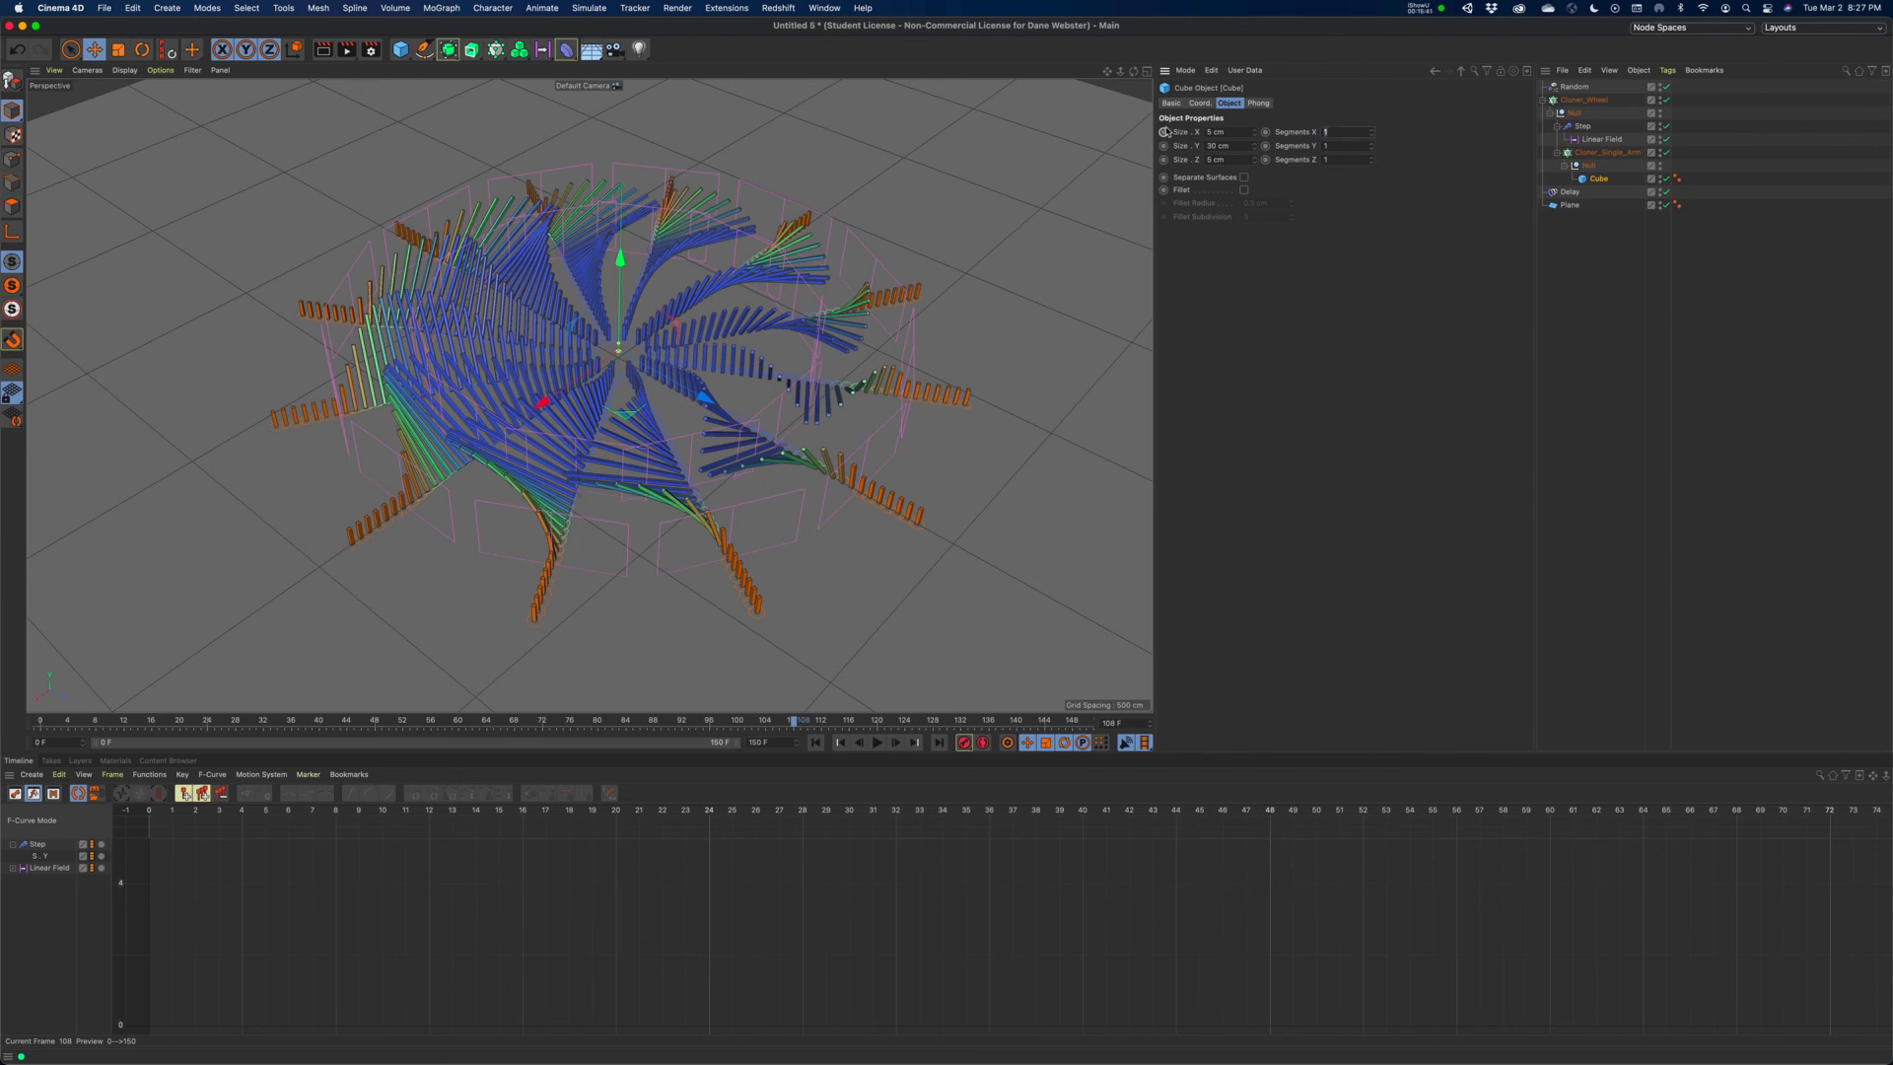
click(1237, 159)
click(1163, 160)
drag(1250, 160, 1187, 165)
text(15)
key(Tab)
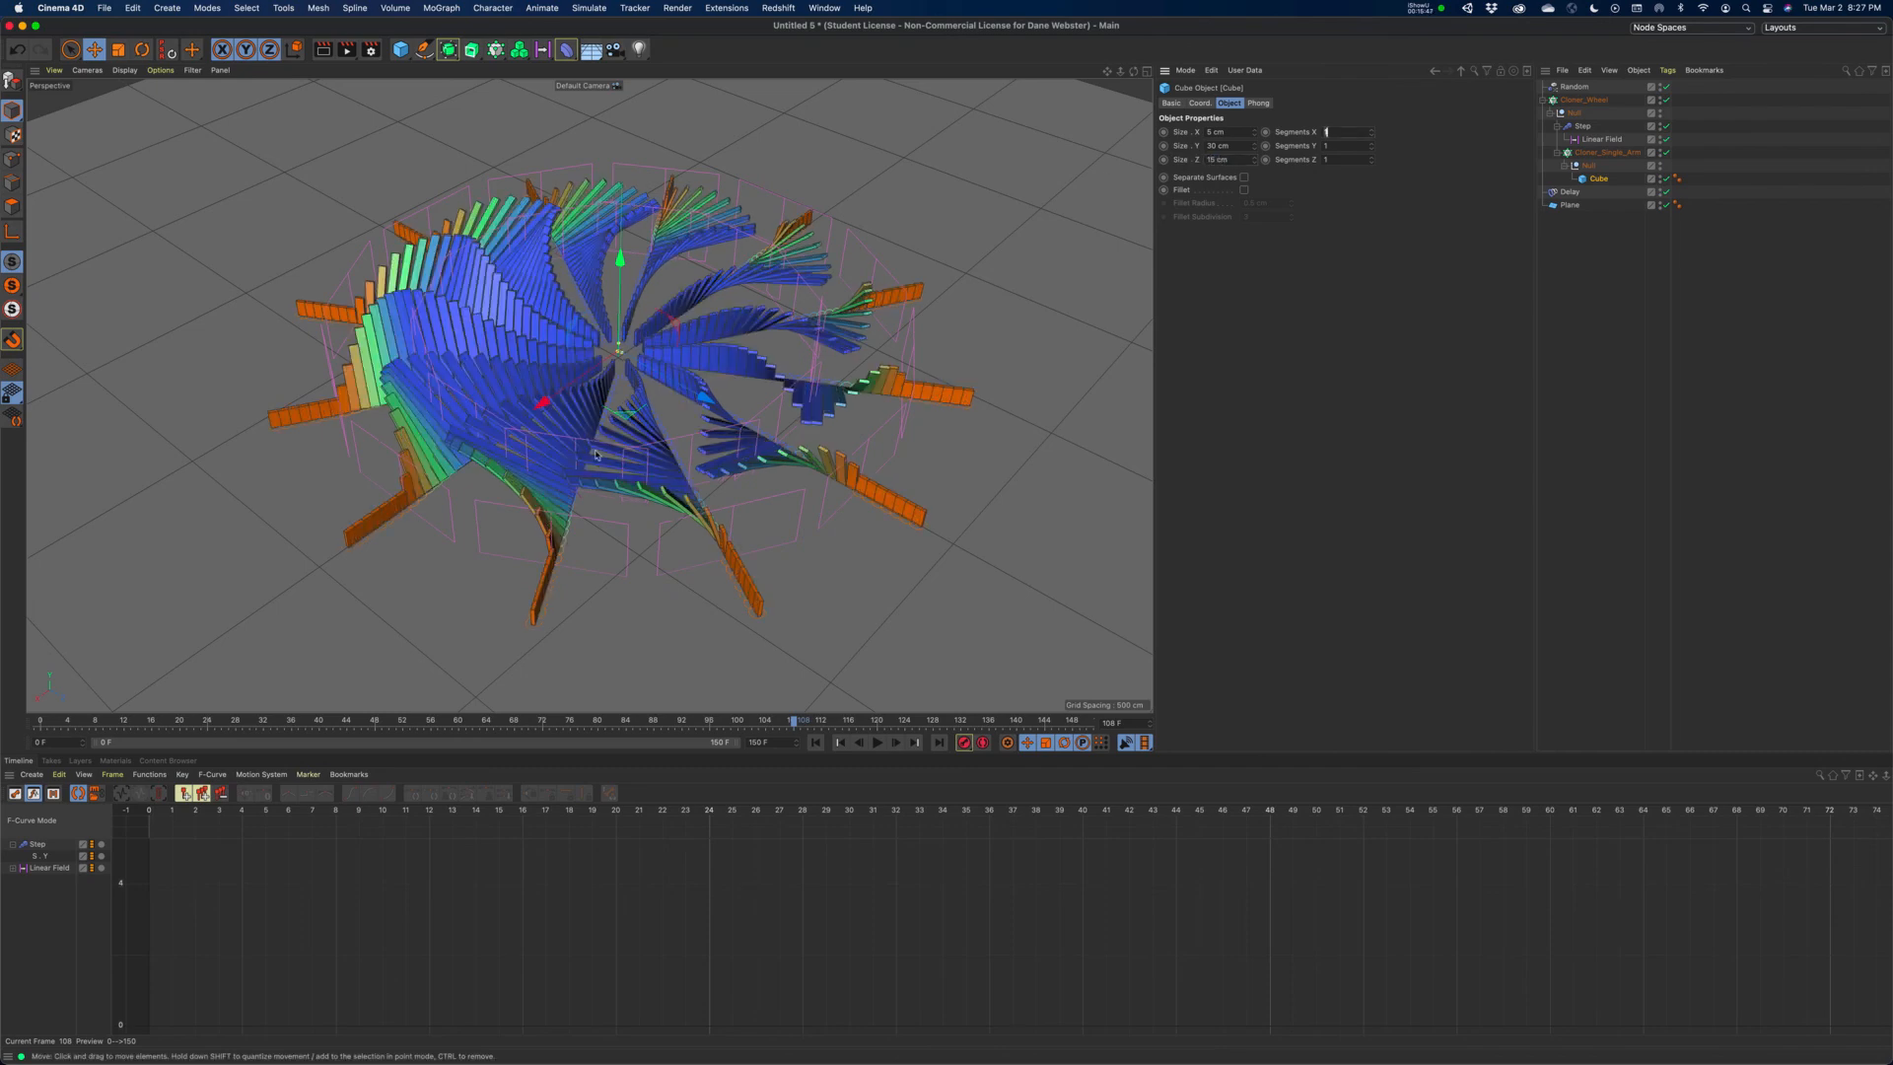
- Return to frame 0 and enable uniform scale on the Random effector with a value of 0.25
mouse_move(641, 452)
alt+mouse_down()
mouse_move(807, 449)
mouse_move(603, 466)
mouse_move(596, 430)
alt+mouse_up()
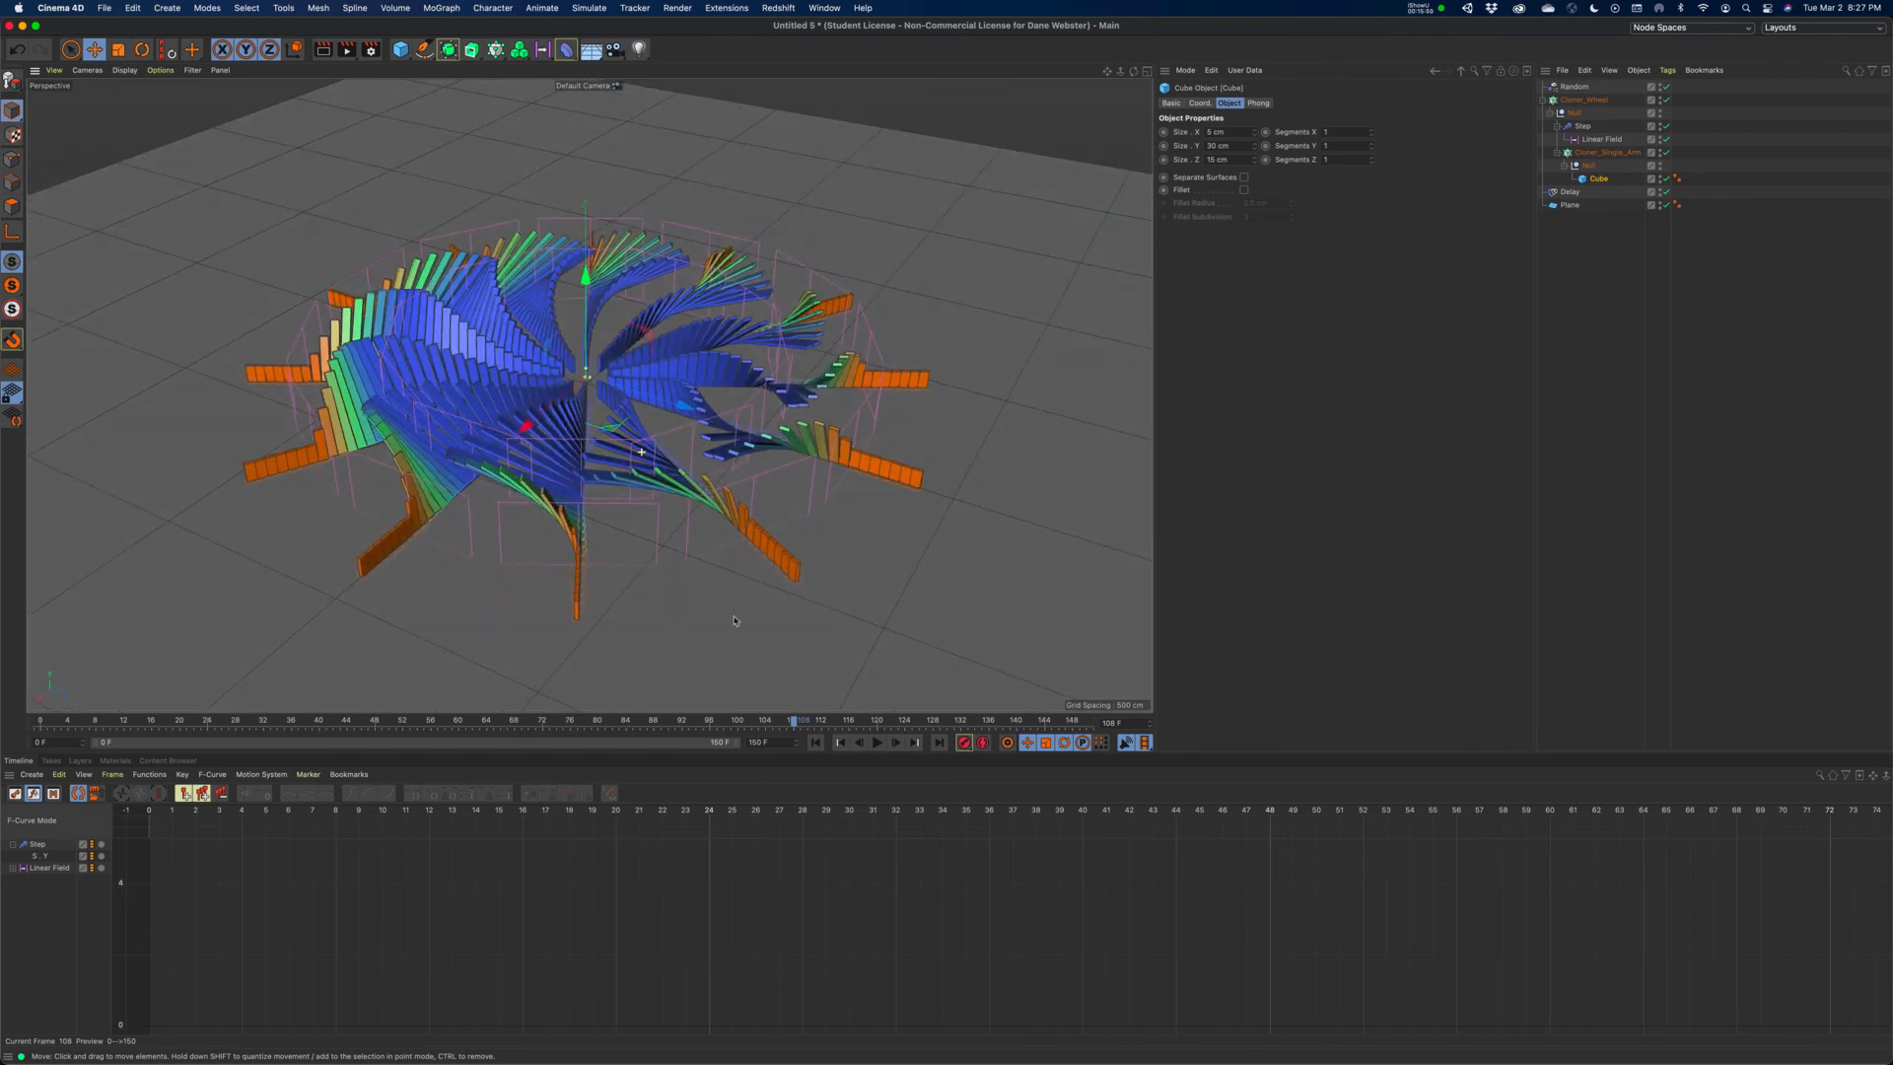
click(813, 742)
click(1581, 90)
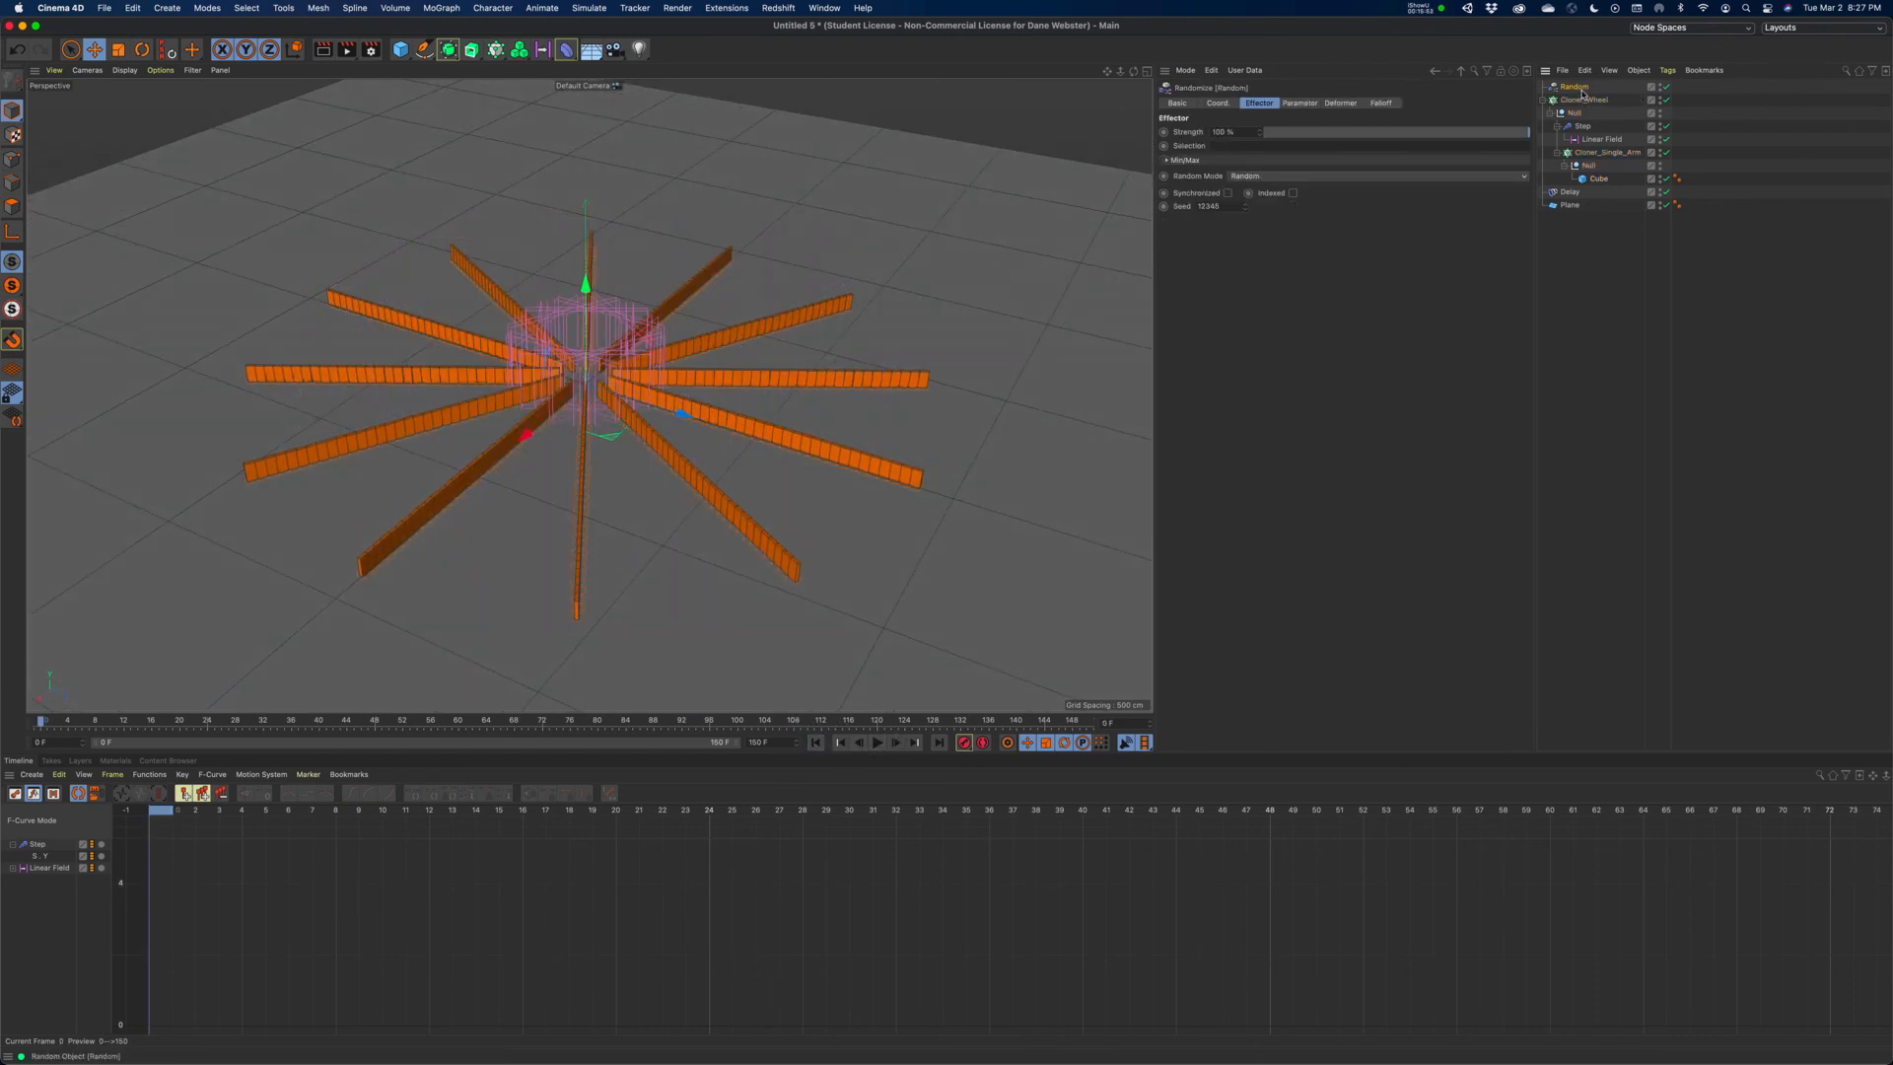
click(1297, 103)
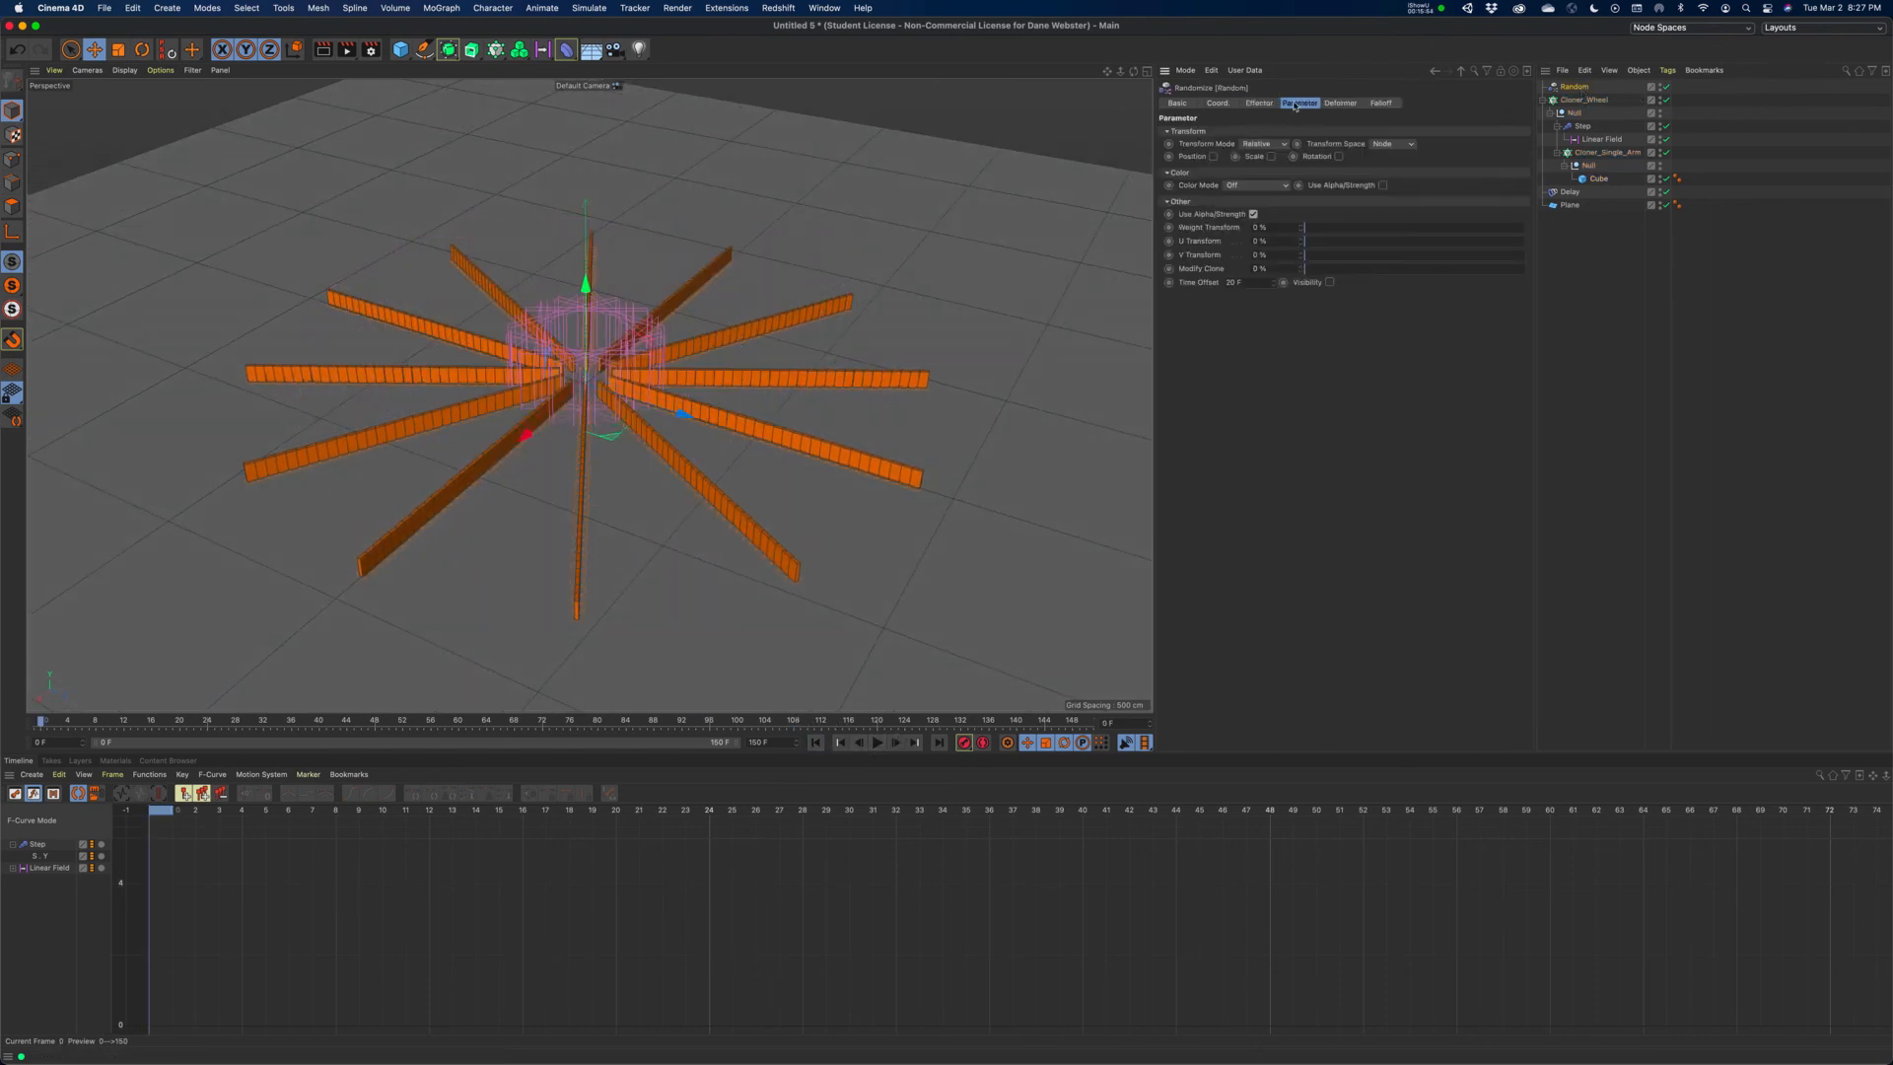
click(1271, 157)
click(1305, 210)
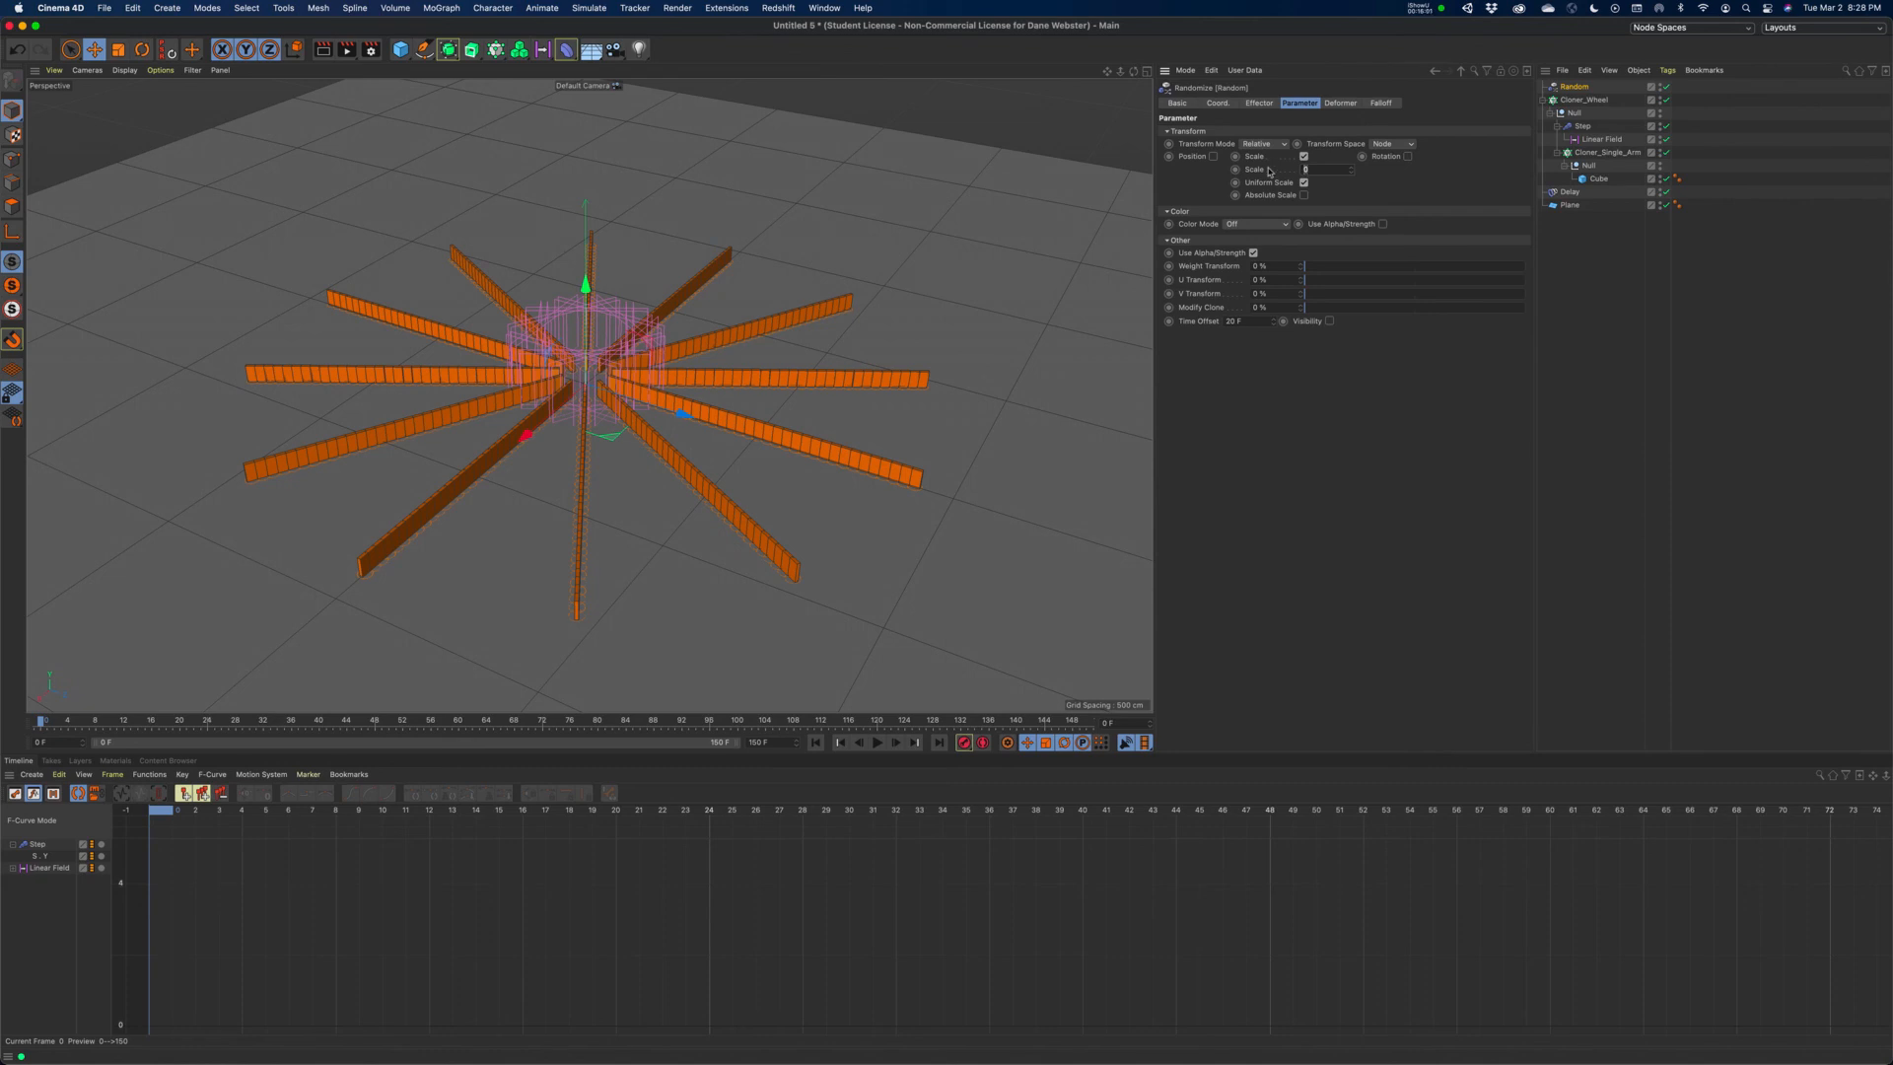
key(Return)
- Frame the whole wheel in the perspective view and play the animation from the first frame to examine the randomly scaled arms
drag(1107, 72, 1108, 140)
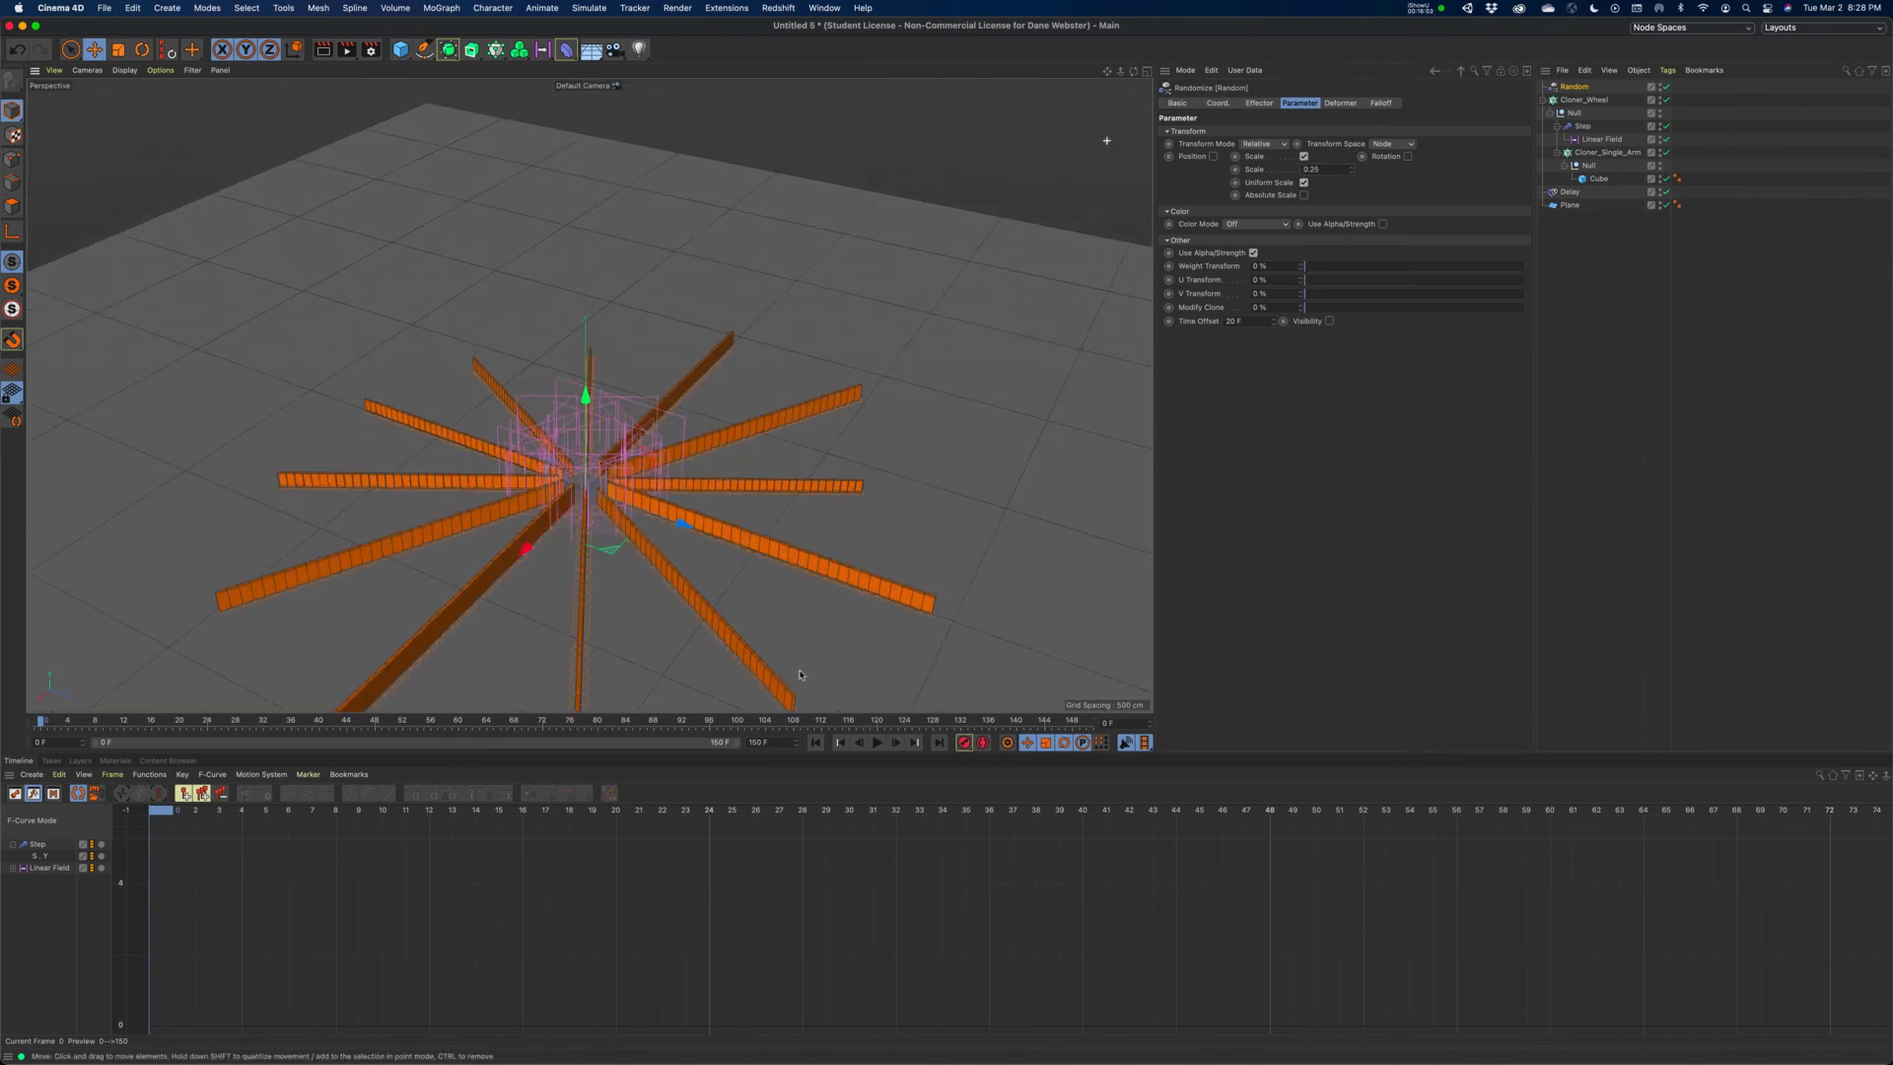
drag(1107, 72, 1100, 5)
alt+drag(947, 203, 947, 242)
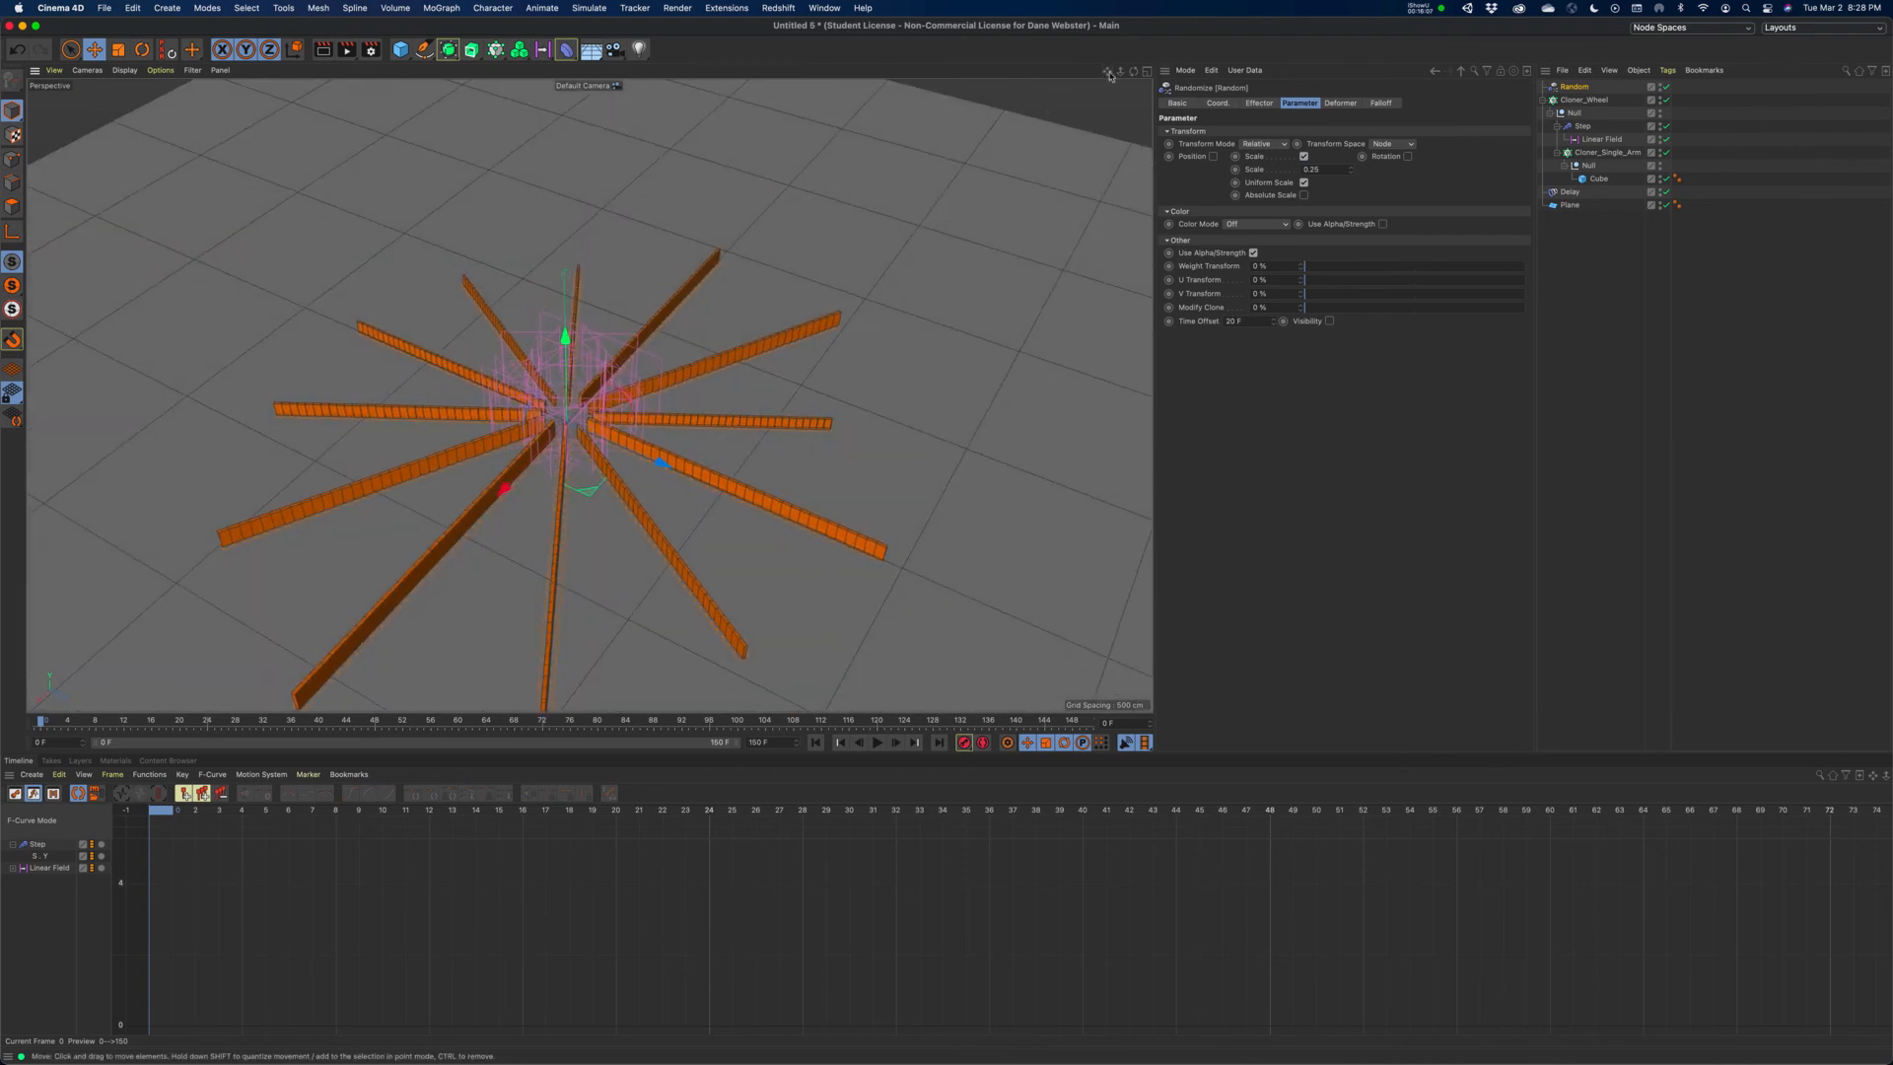
drag(1106, 73, 1114, 21)
alt+drag(795, 434, 788, 418)
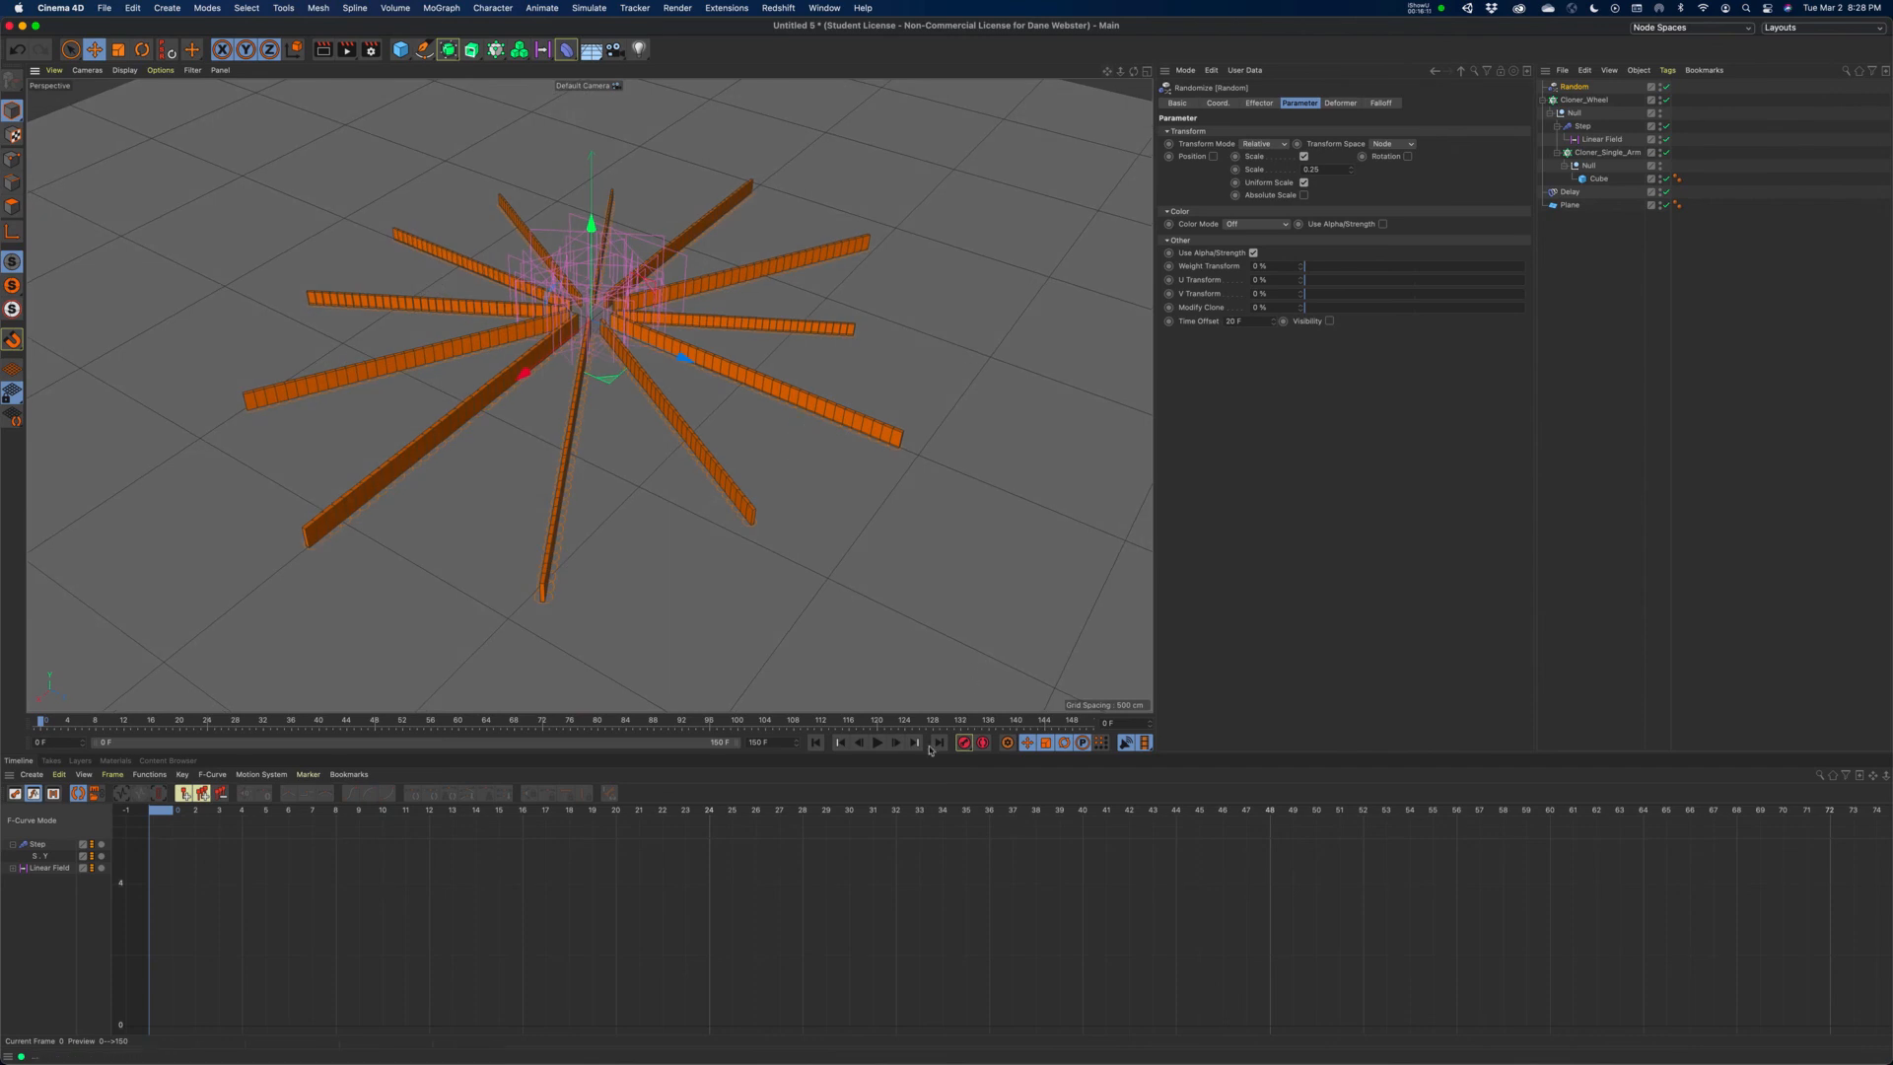
click(817, 744)
click(873, 747)
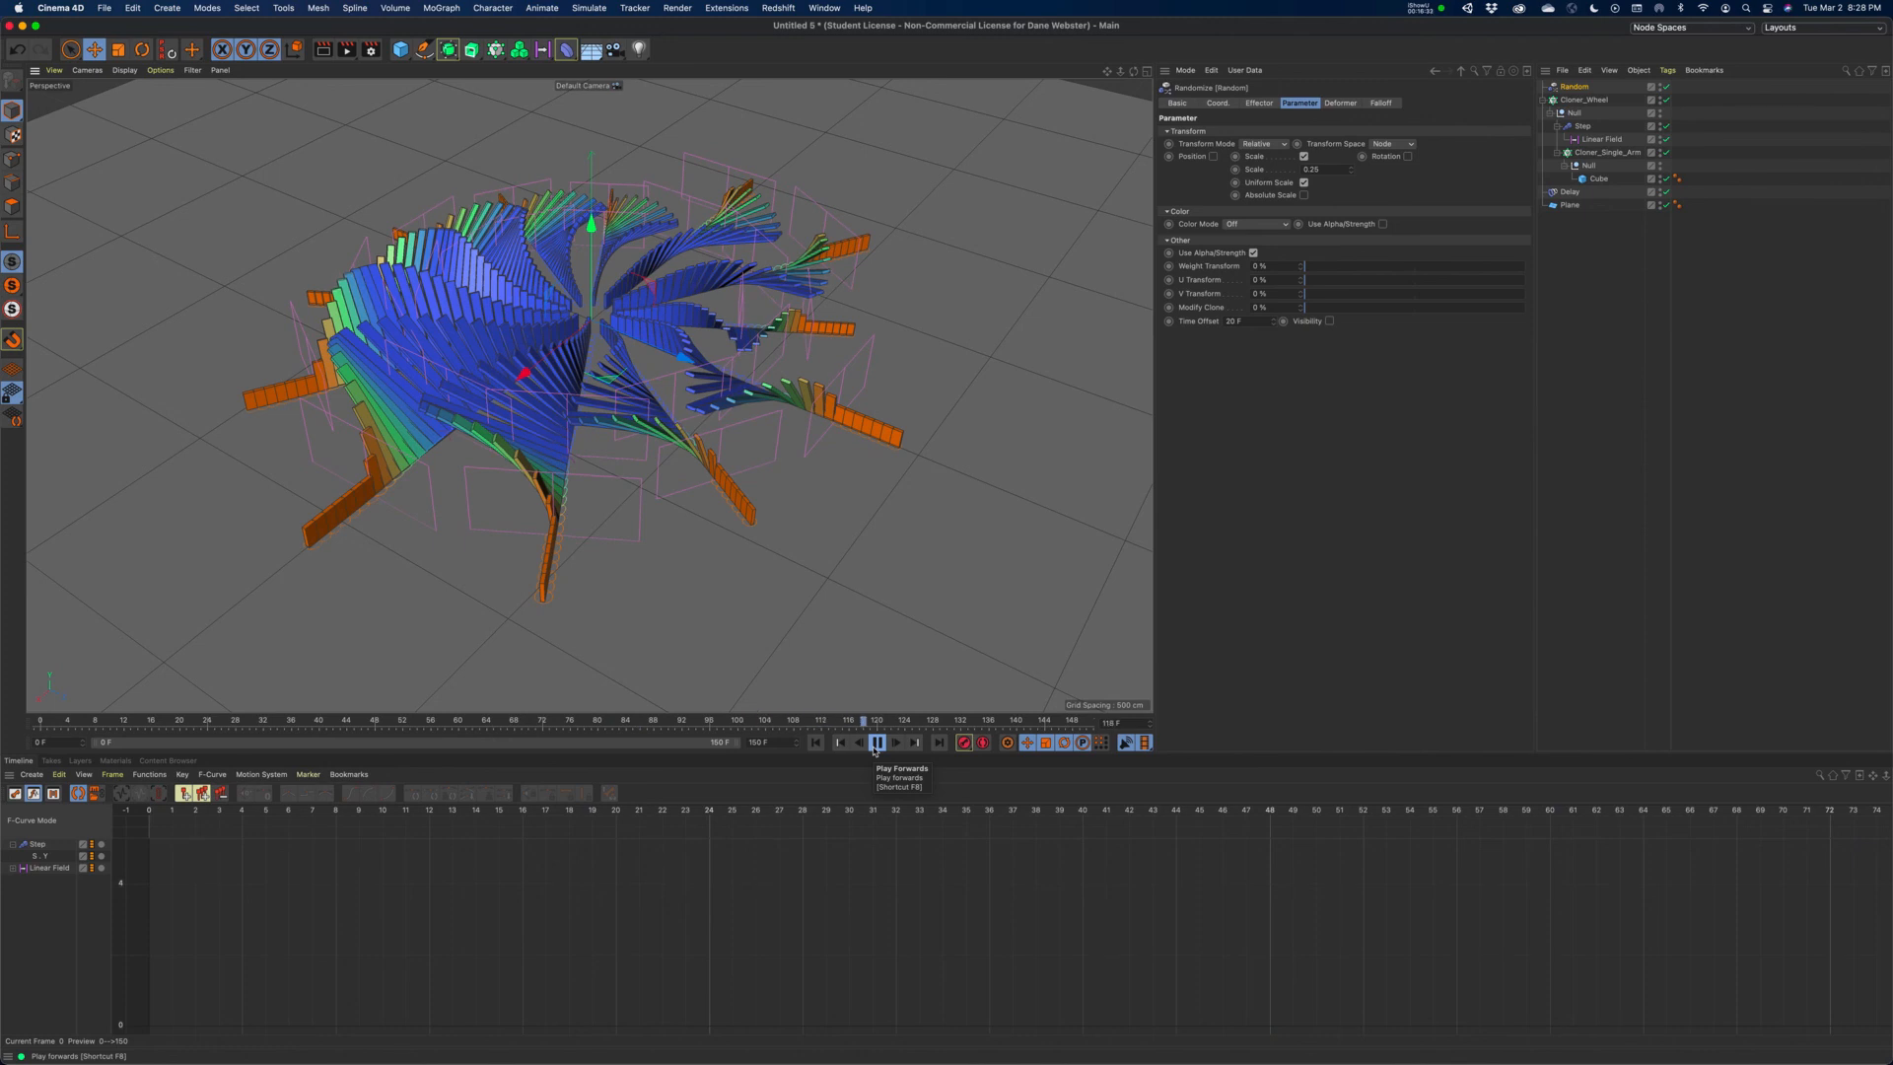
click(1420, 12)
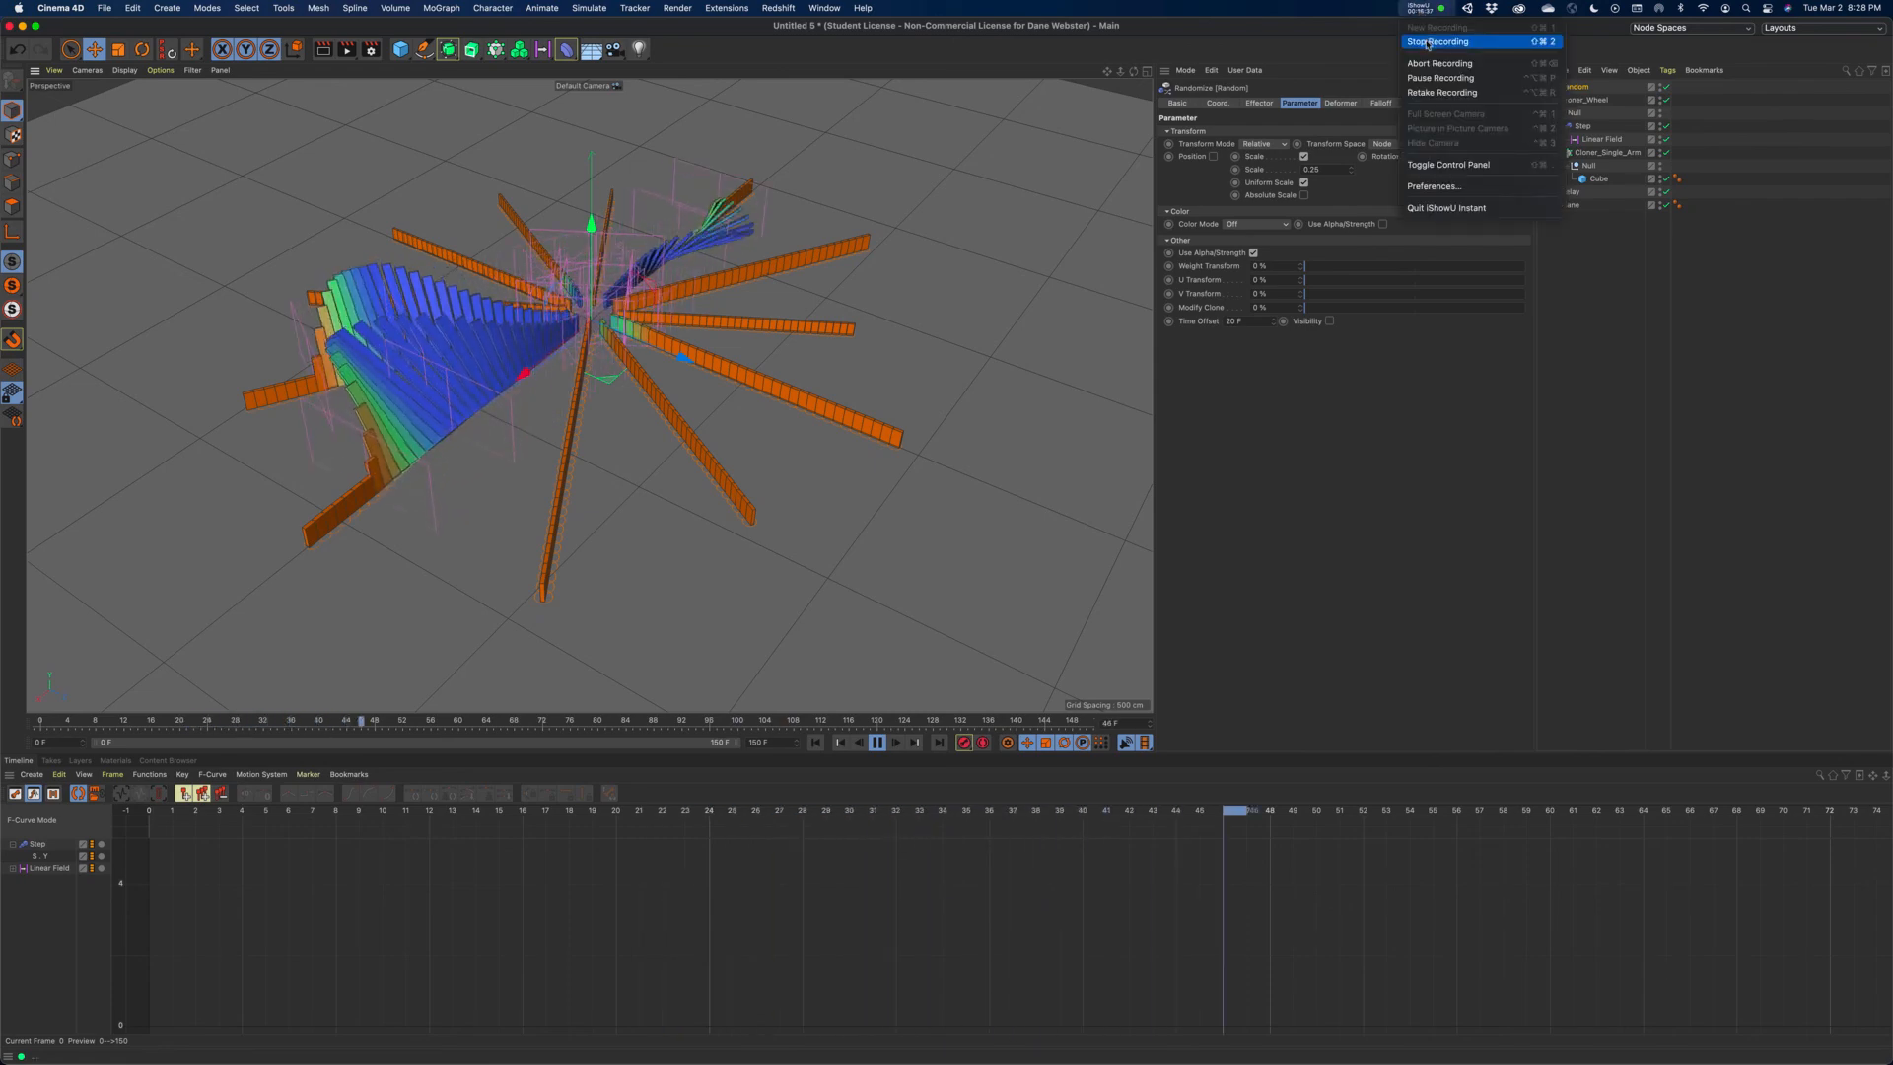